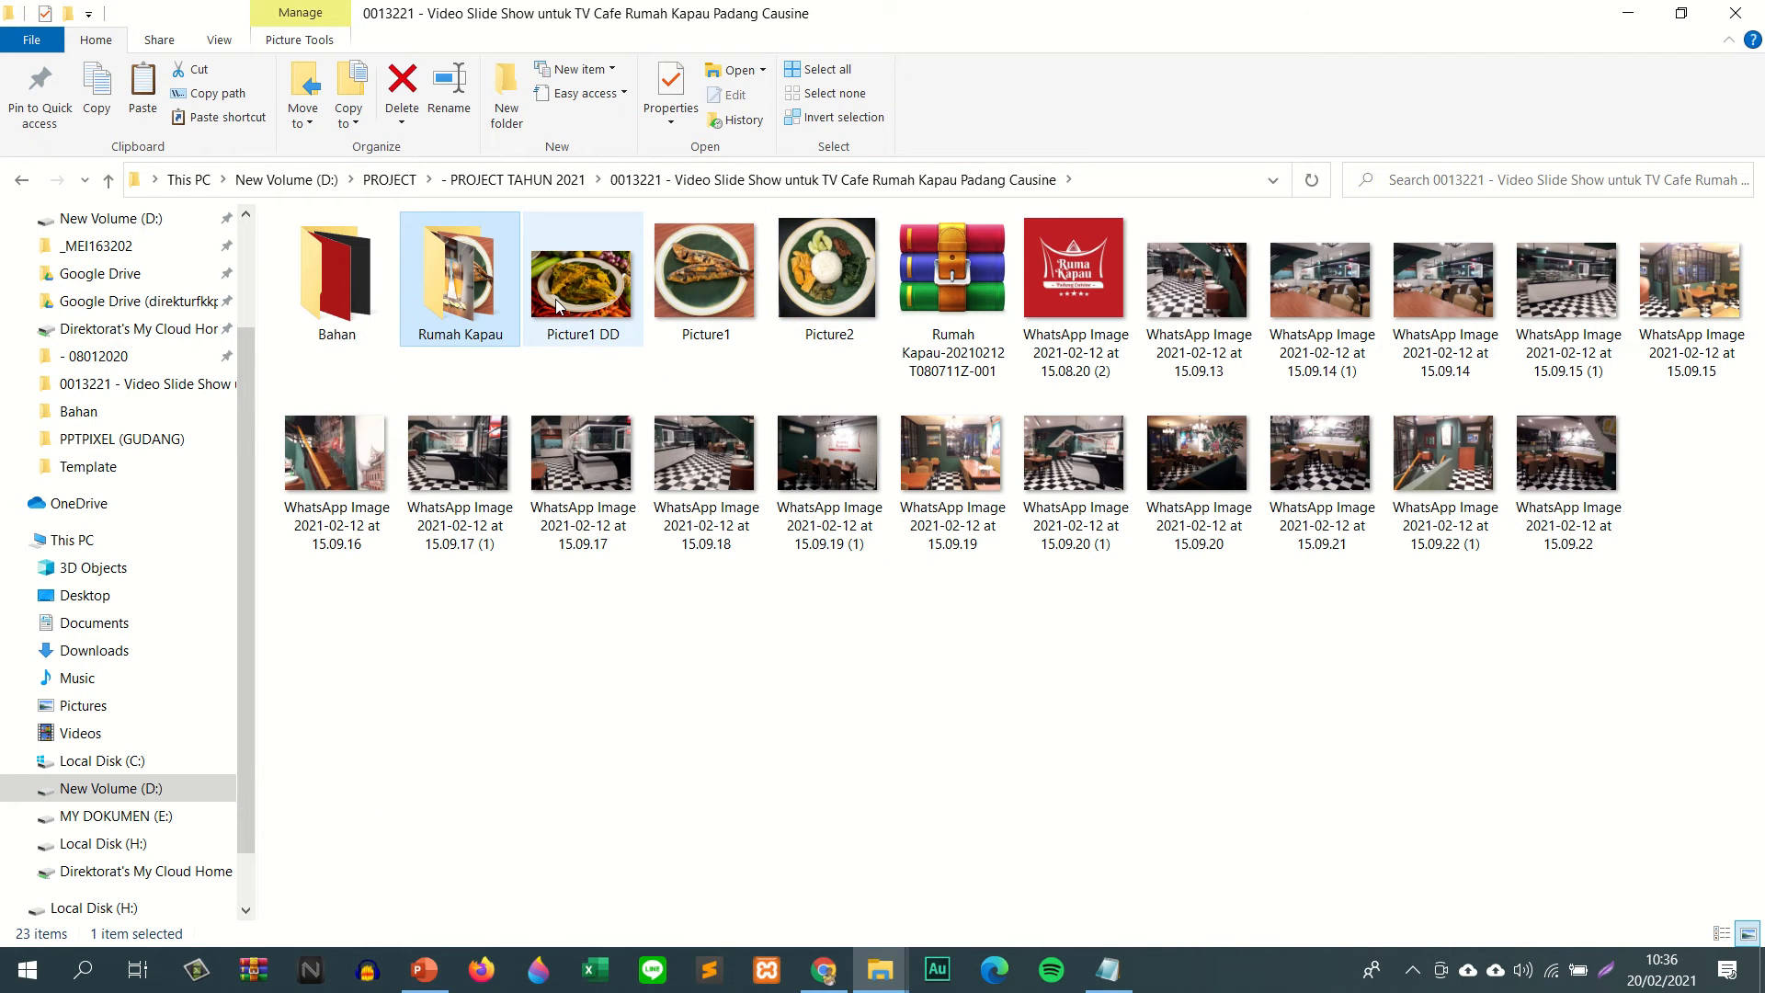
- Open the Picture1 image in Adobe Photoshop CS6 and duplicate its Background layer
left_click(555, 300)
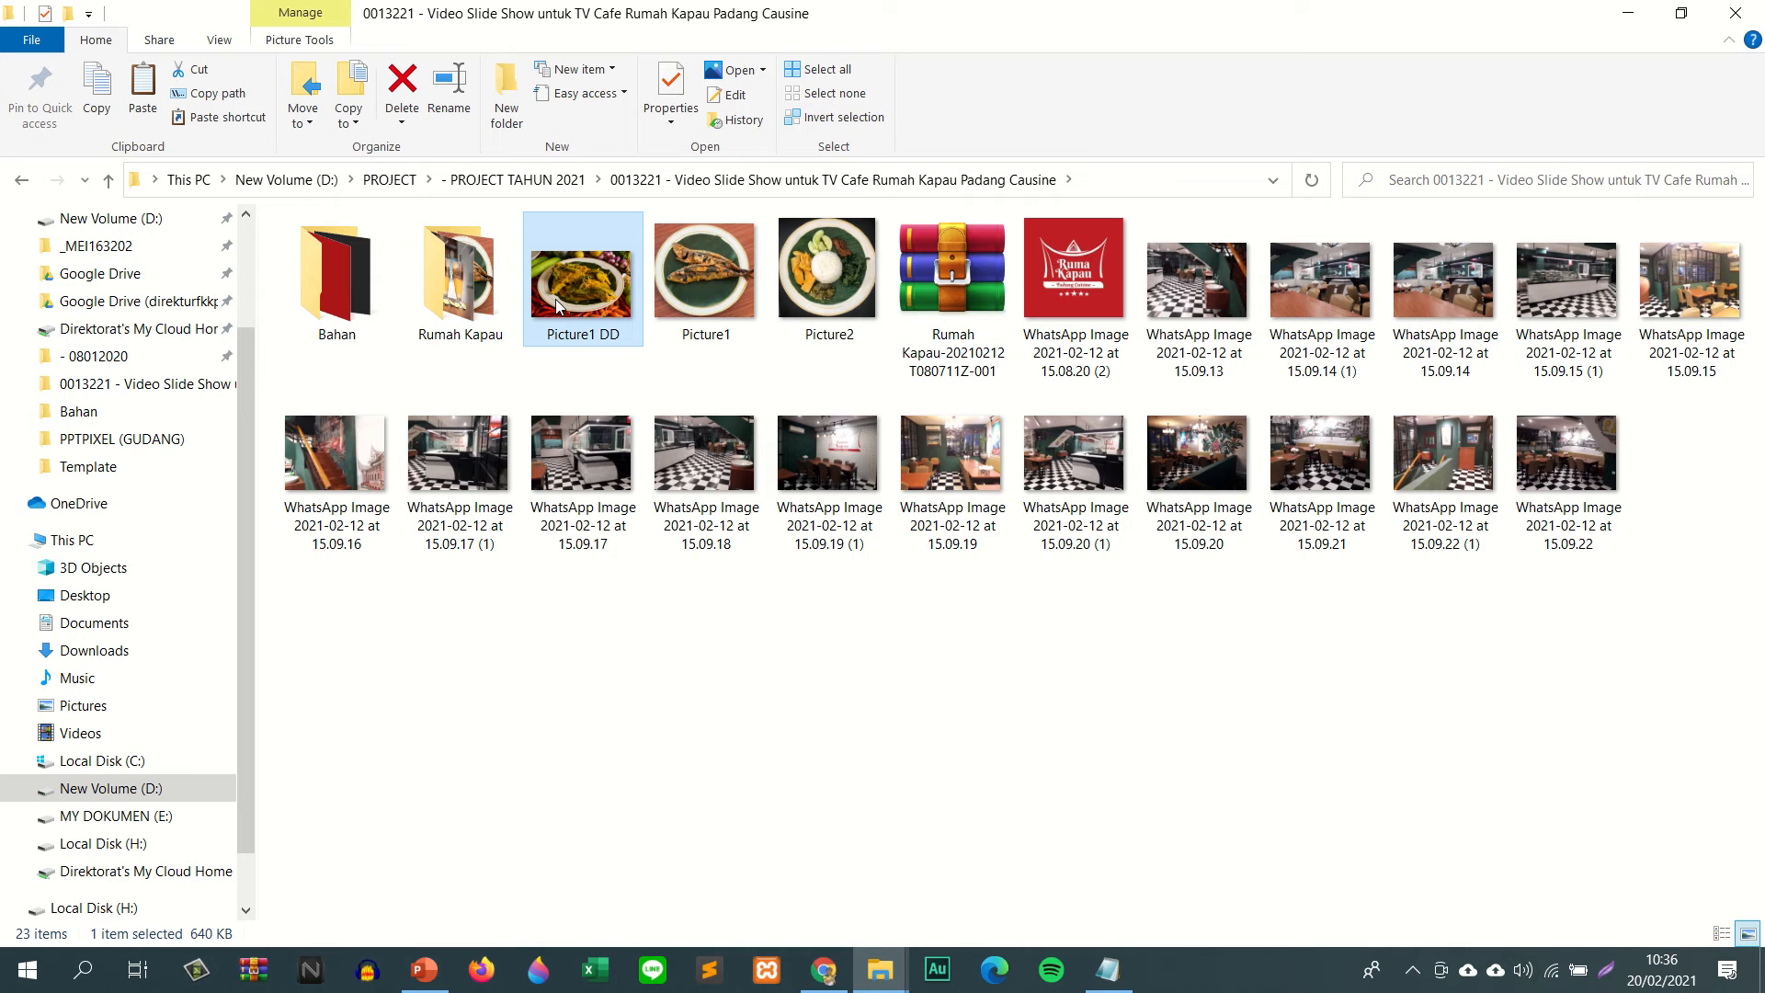
right_click(697, 246)
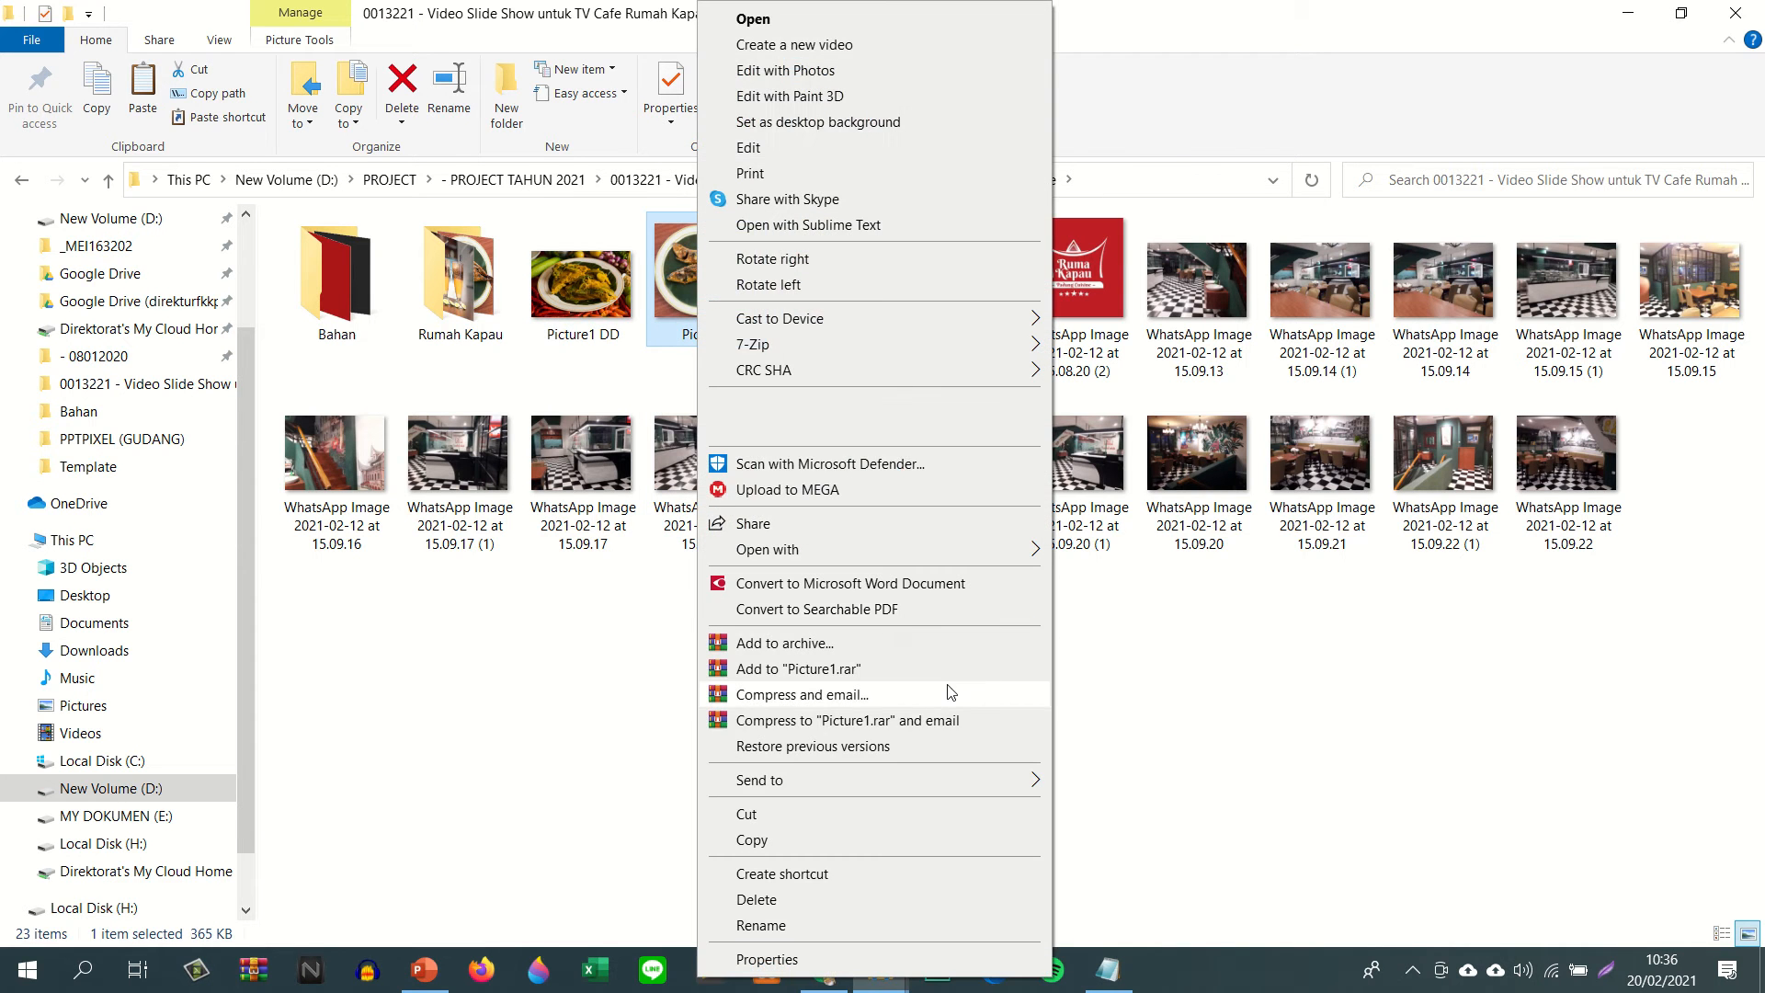
mouse_move(978, 556)
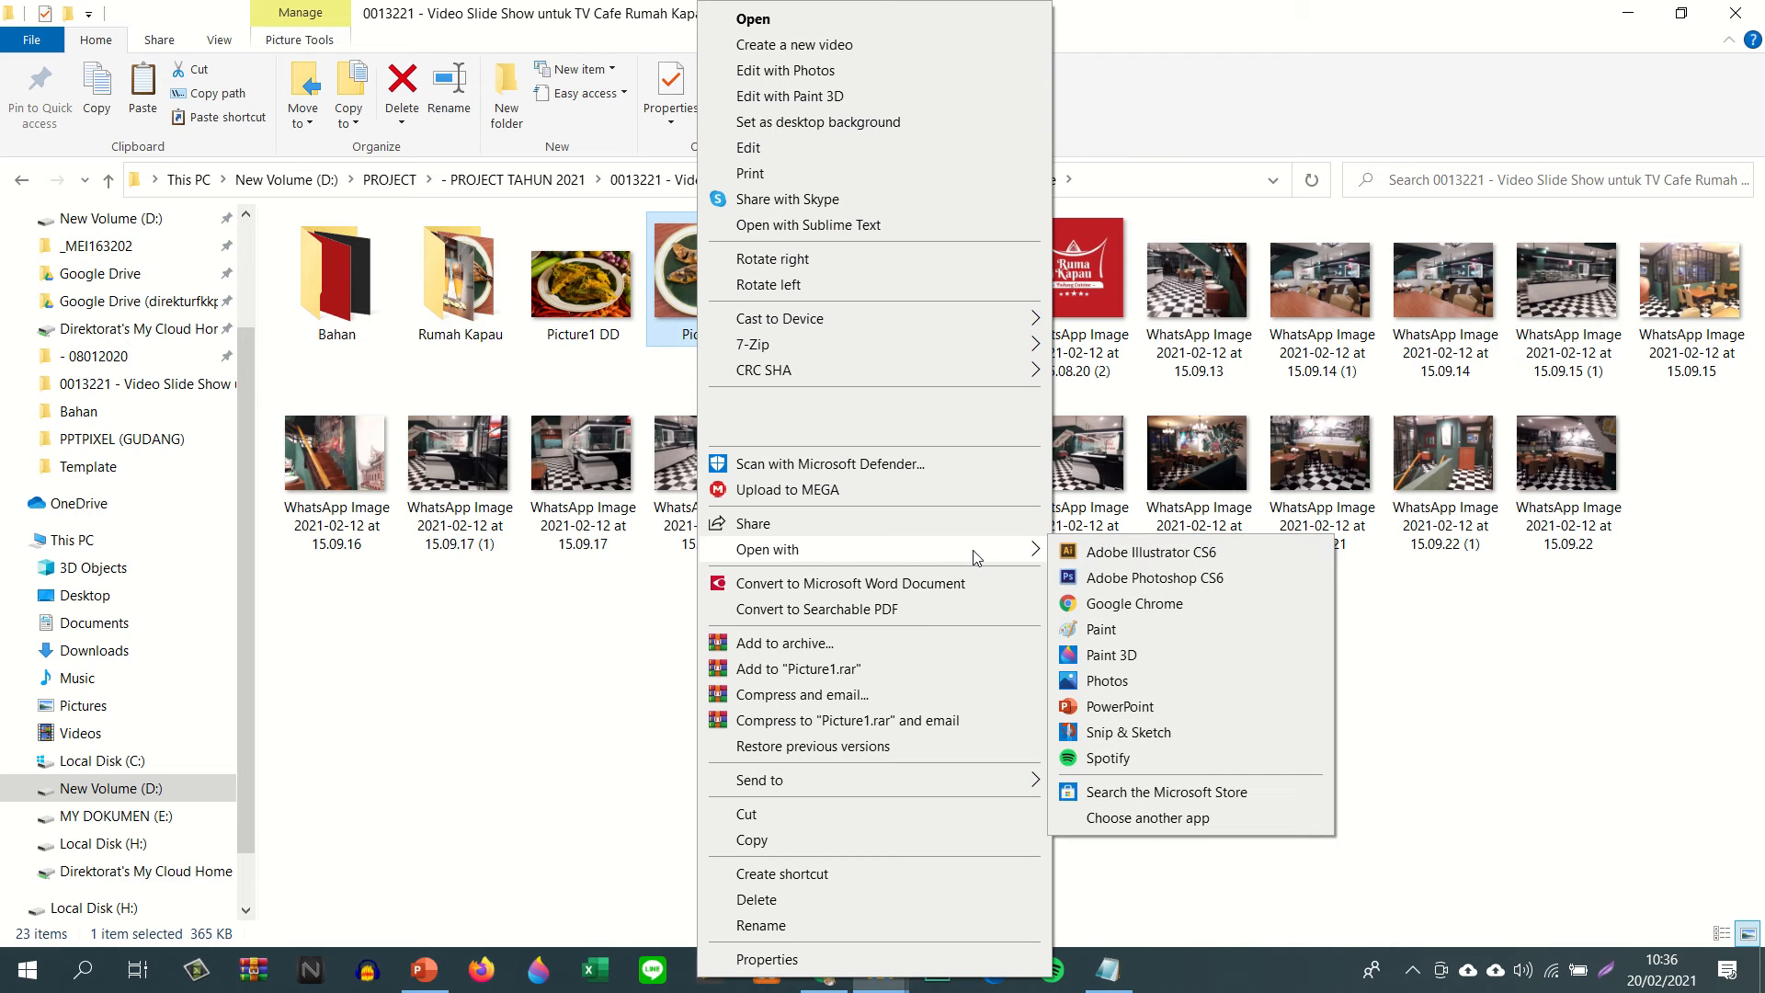
left_click(1155, 578)
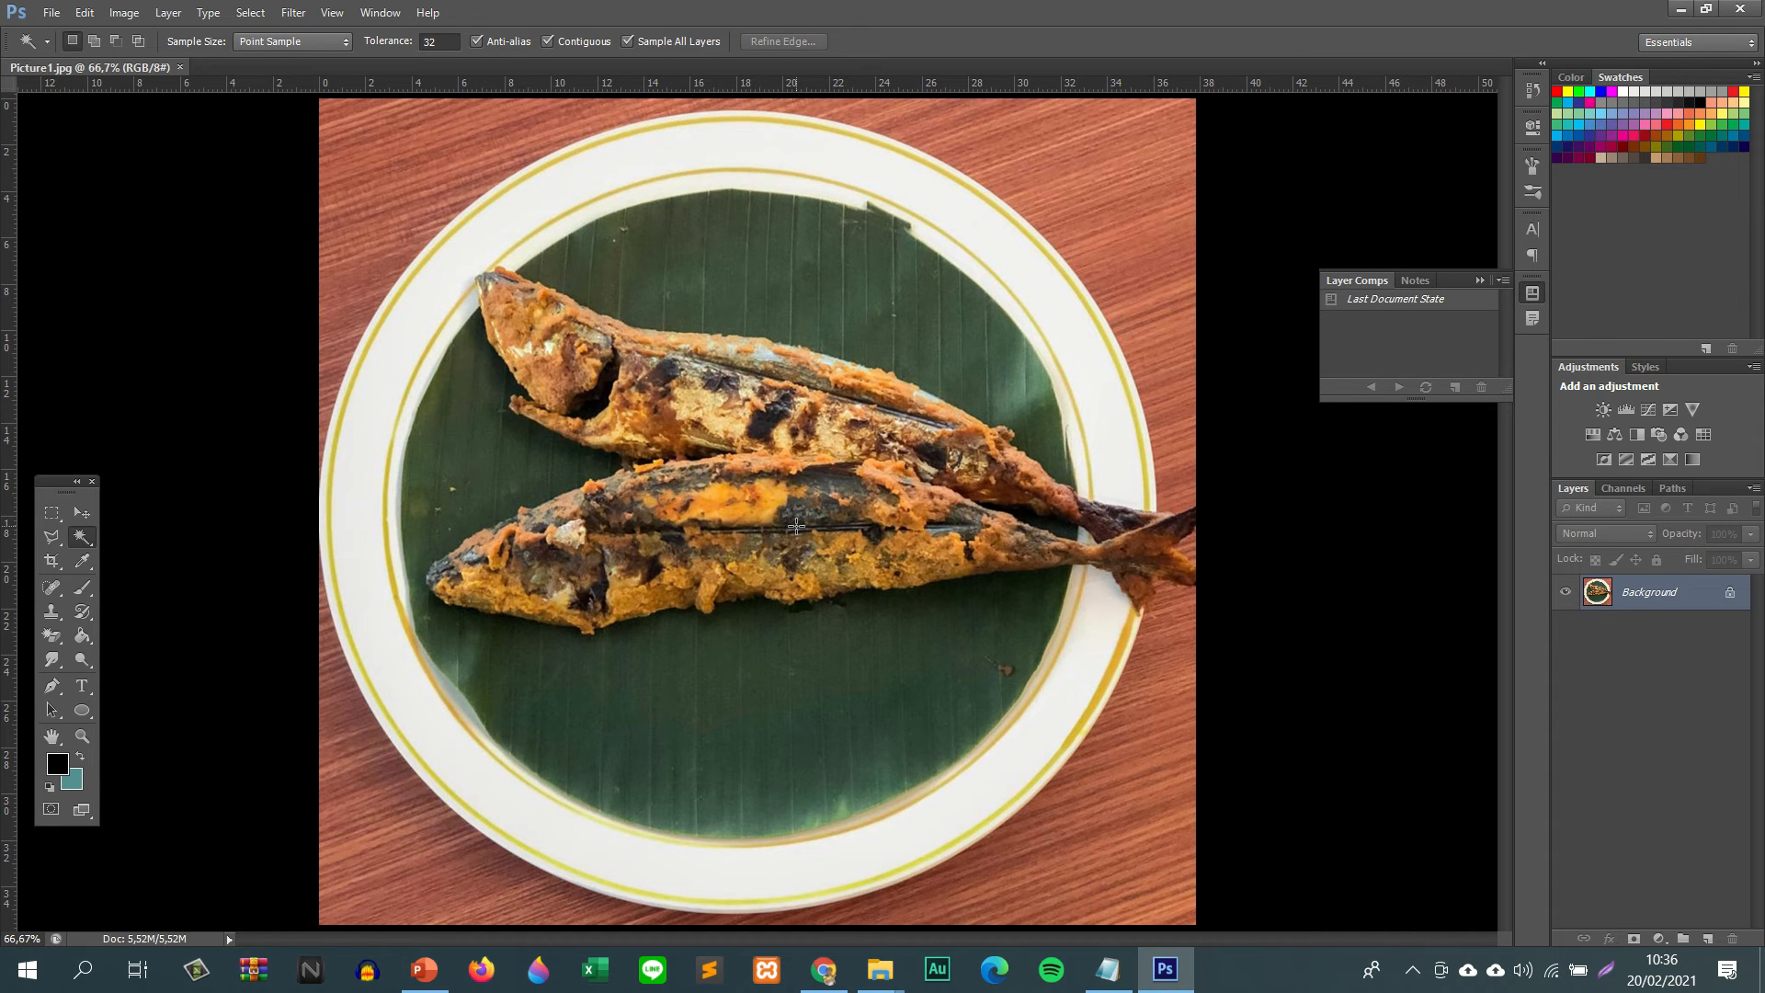
key("ctrl+j")
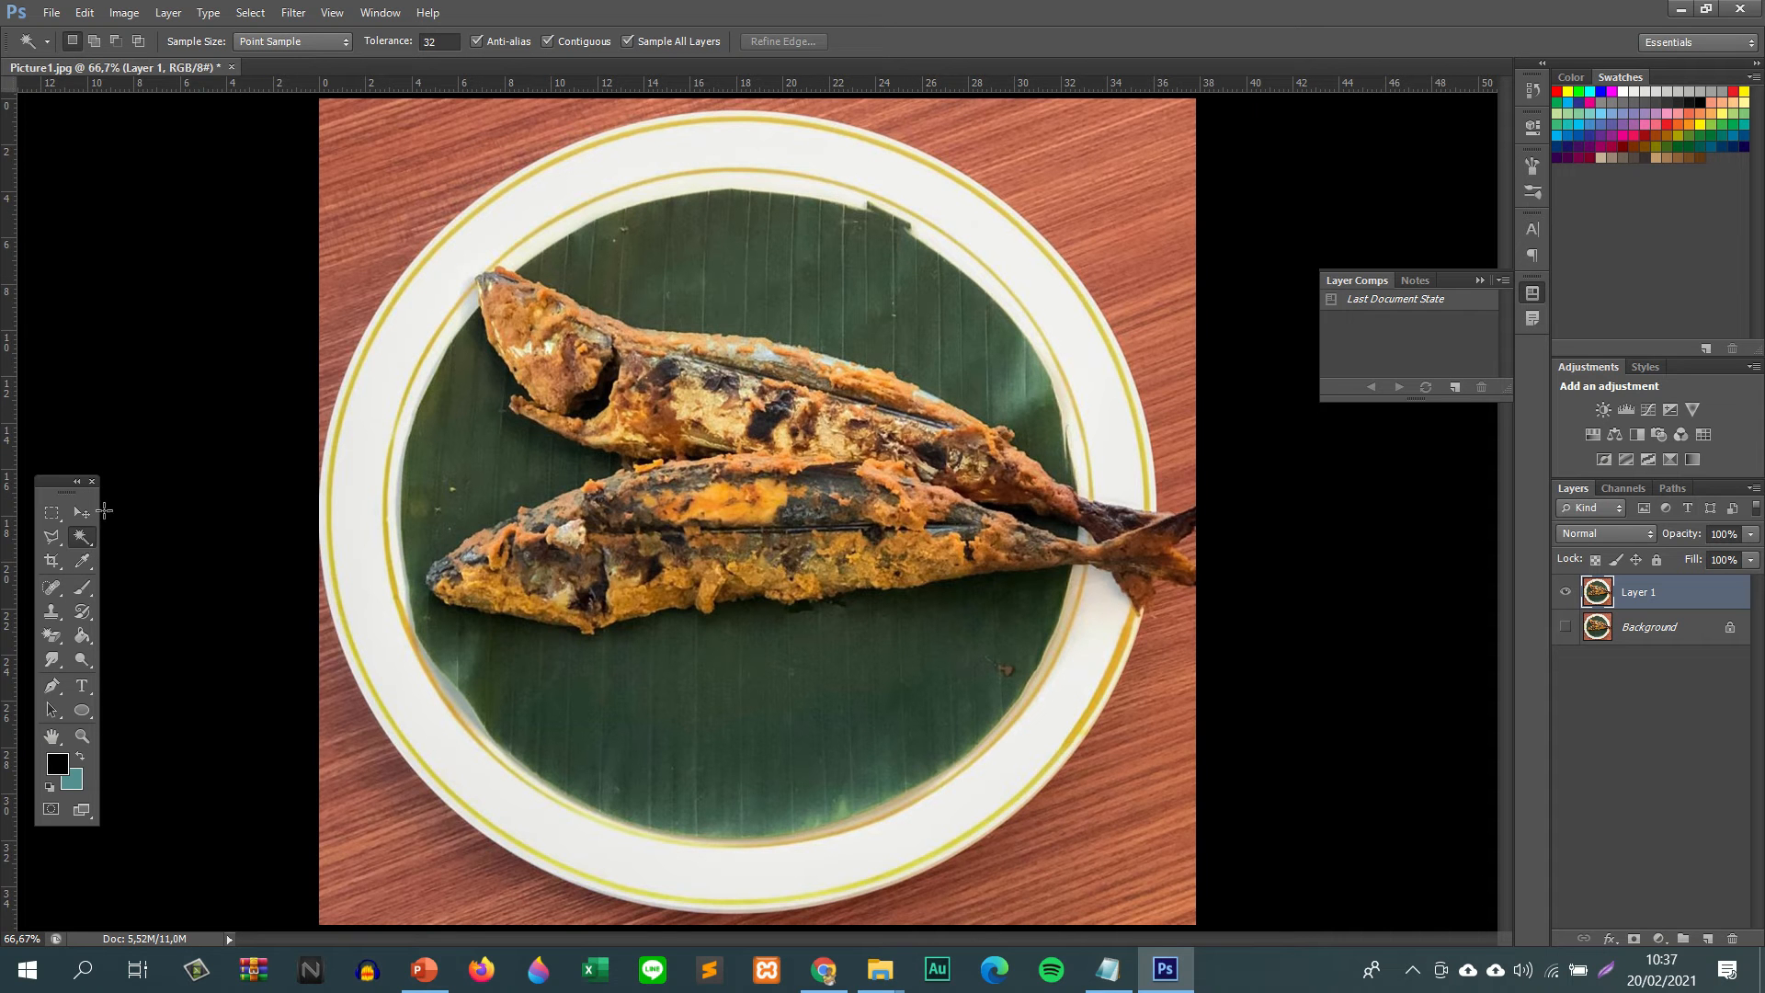
- Remove most of the wooden table above and to the lower left of the plate on Layer 1 using Magic Wand selections
left_click(422, 175)
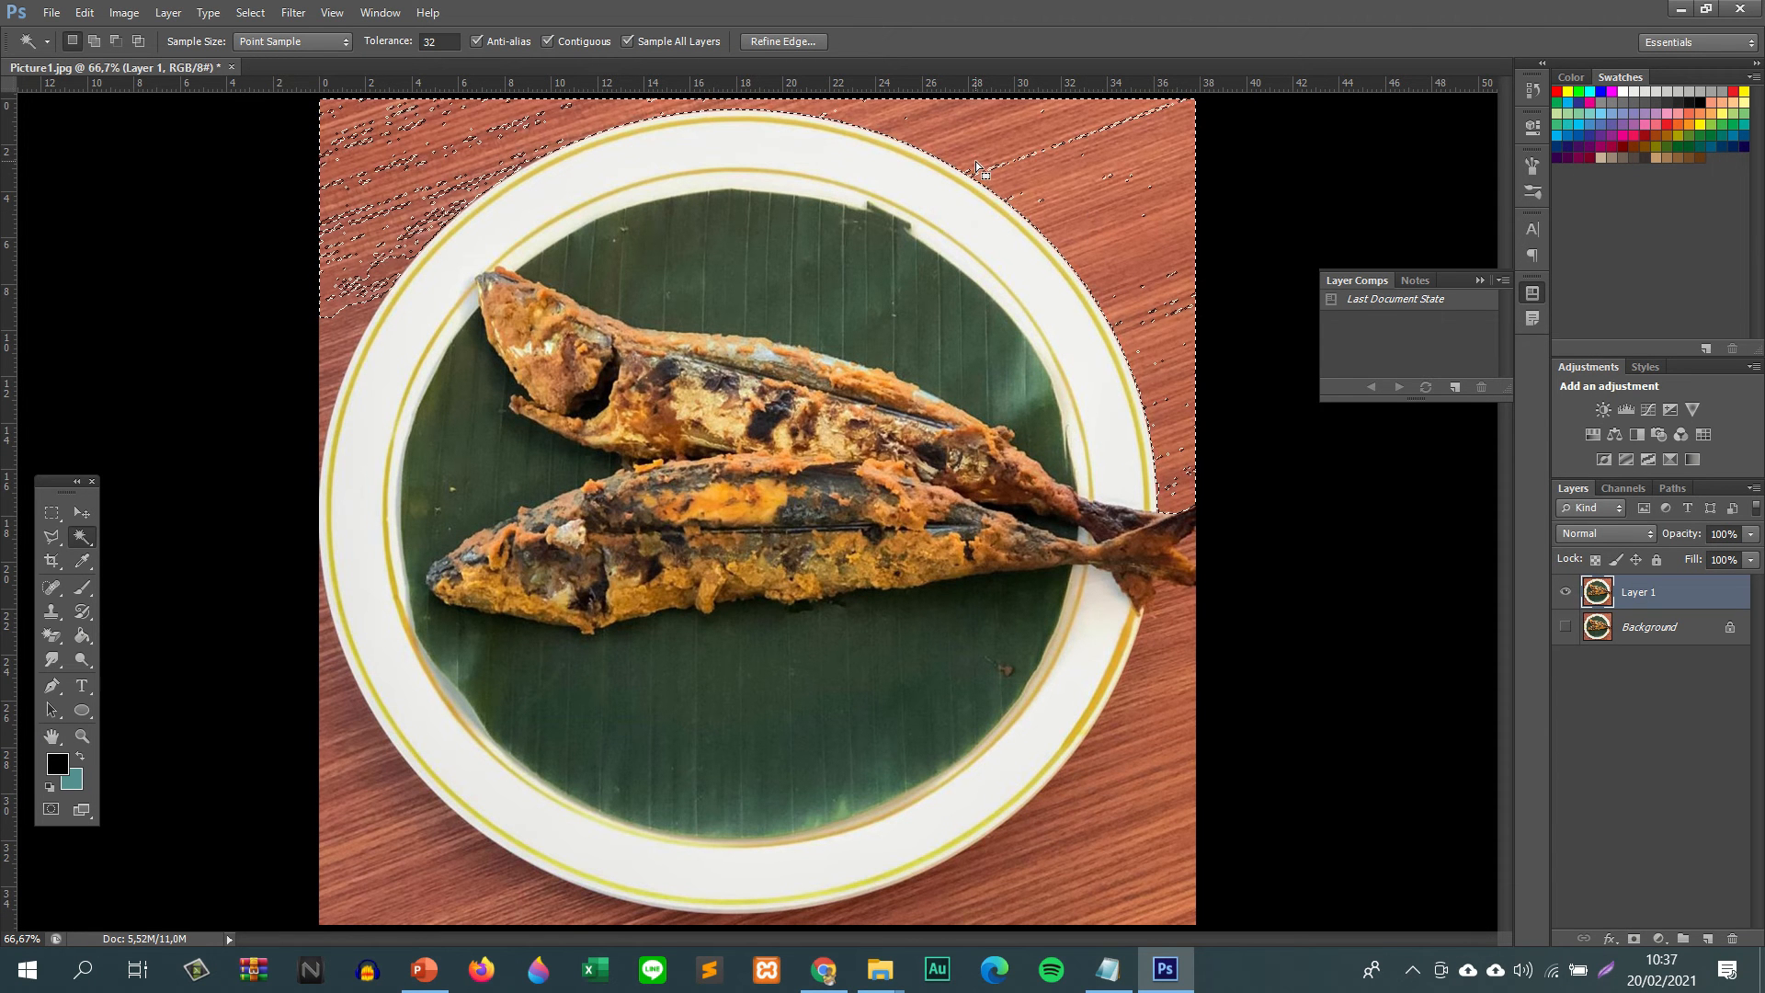
key("Delete")
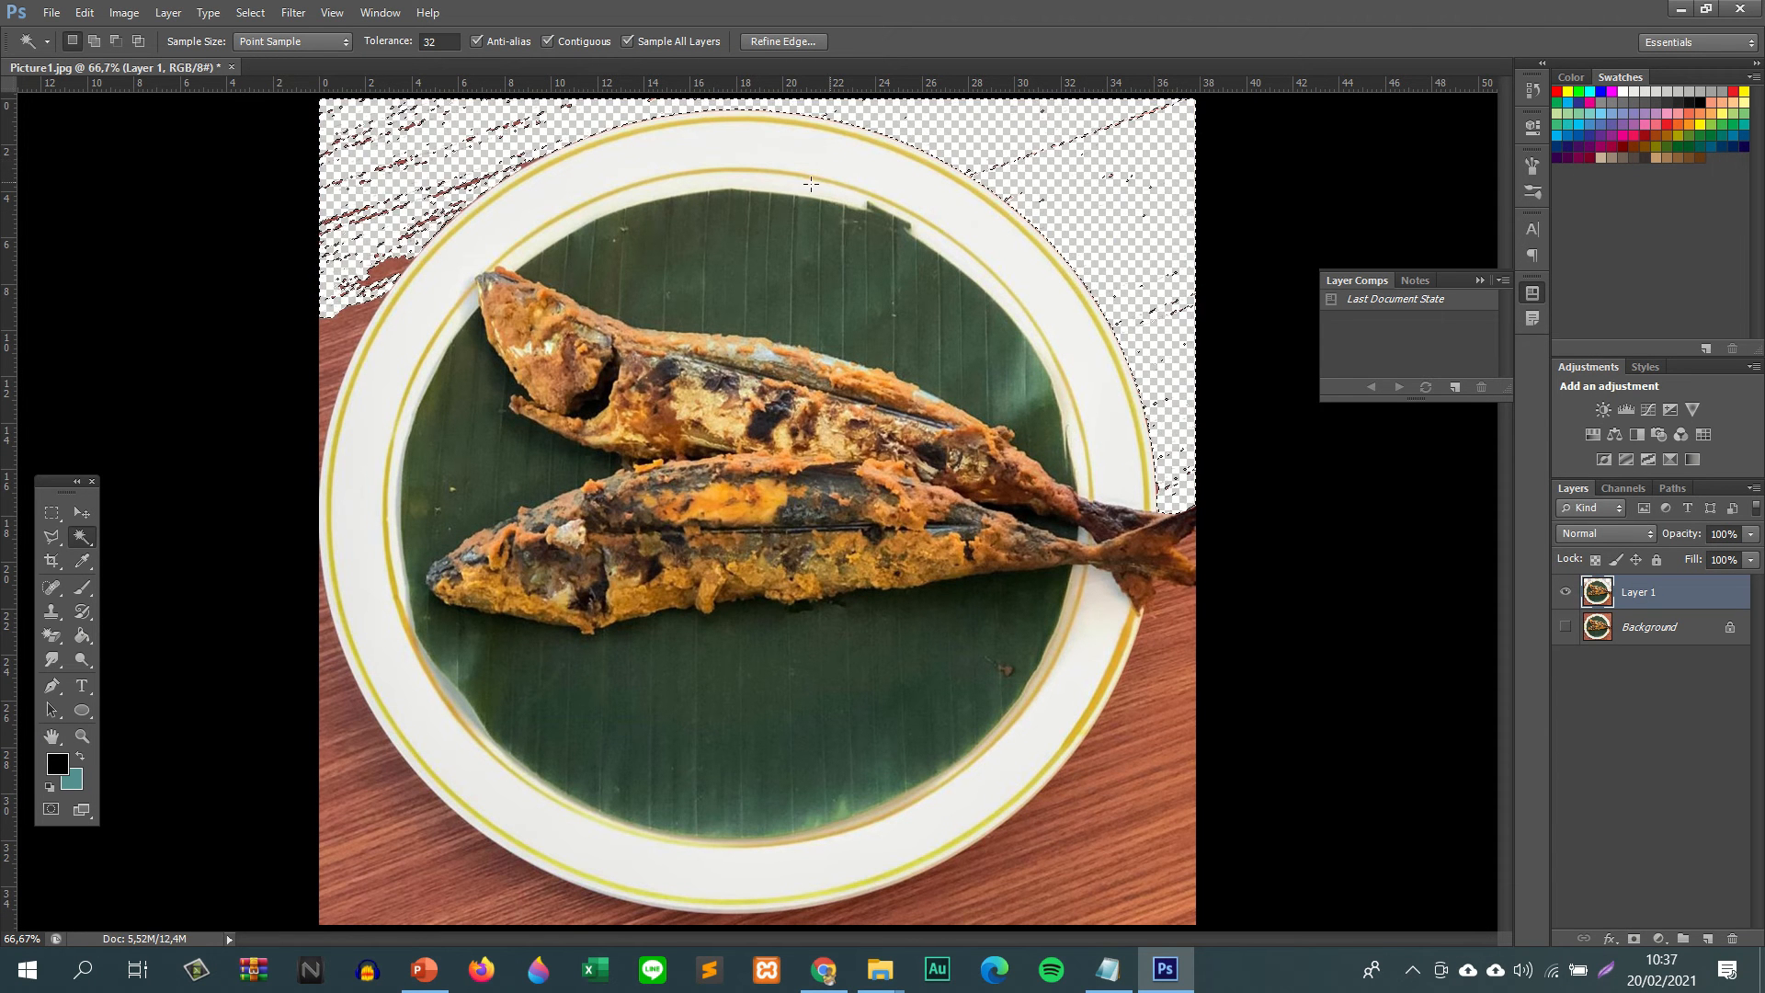
left_click(331, 352)
key("Delete")
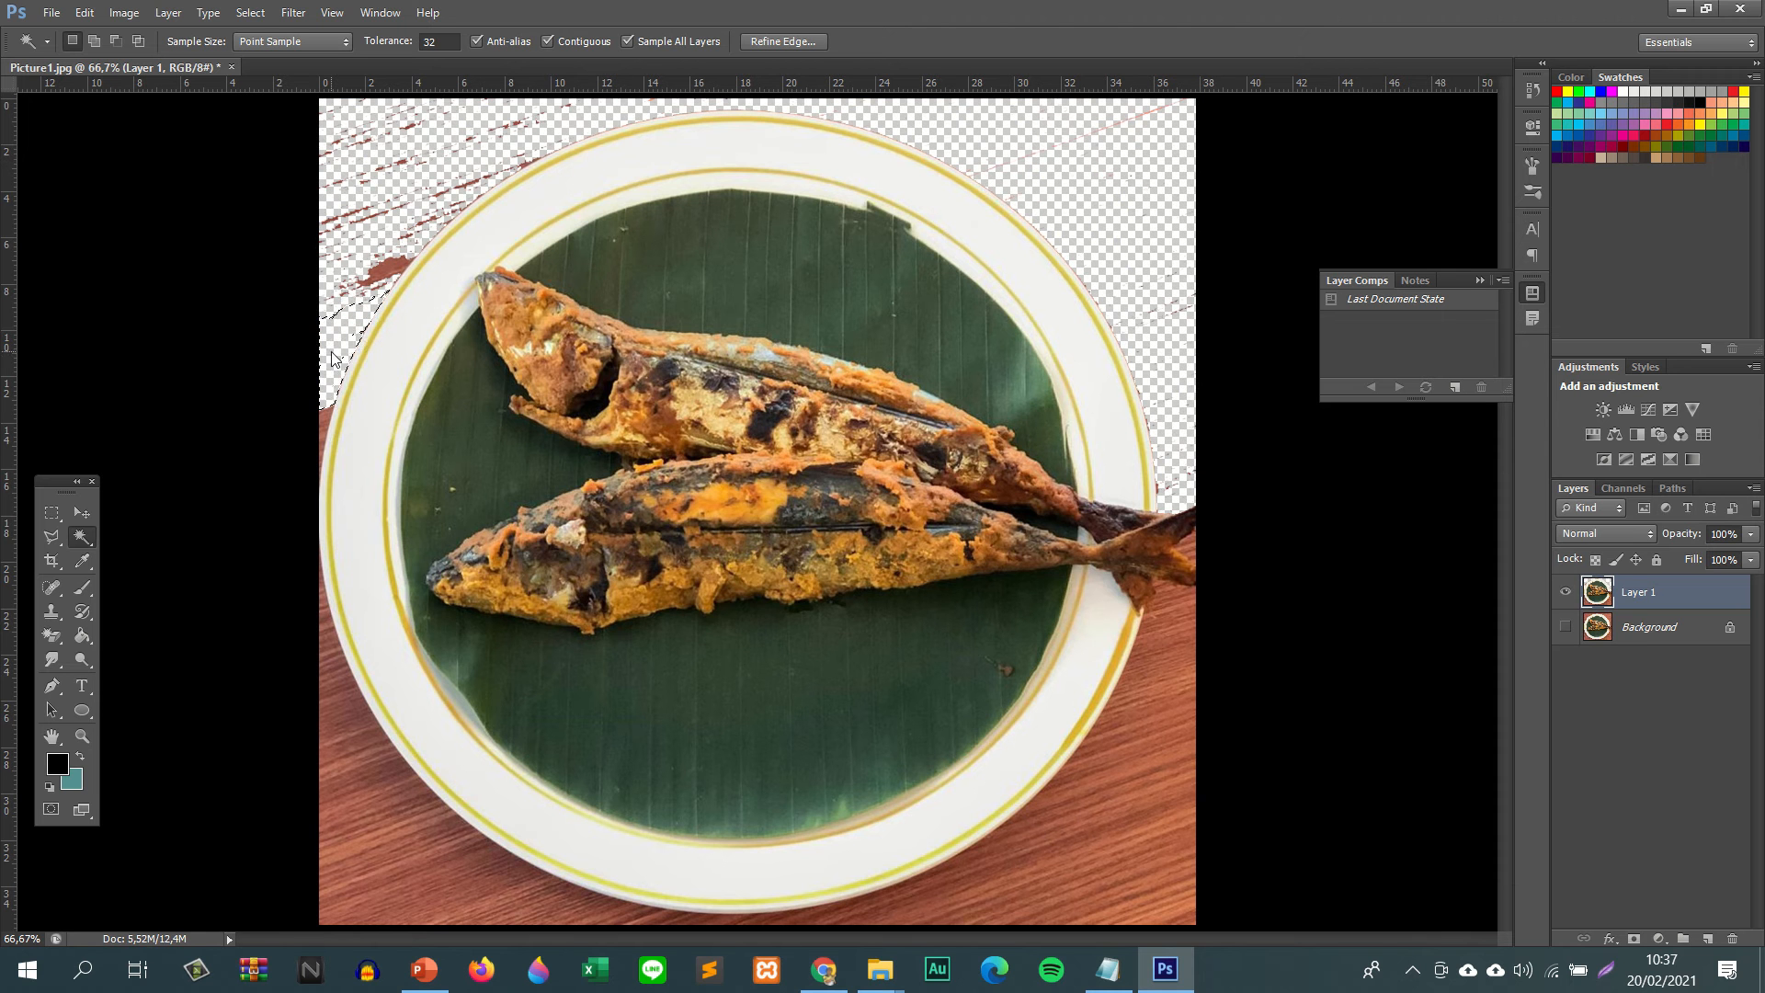
left_click(363, 864)
key("Delete")
left_click(379, 770)
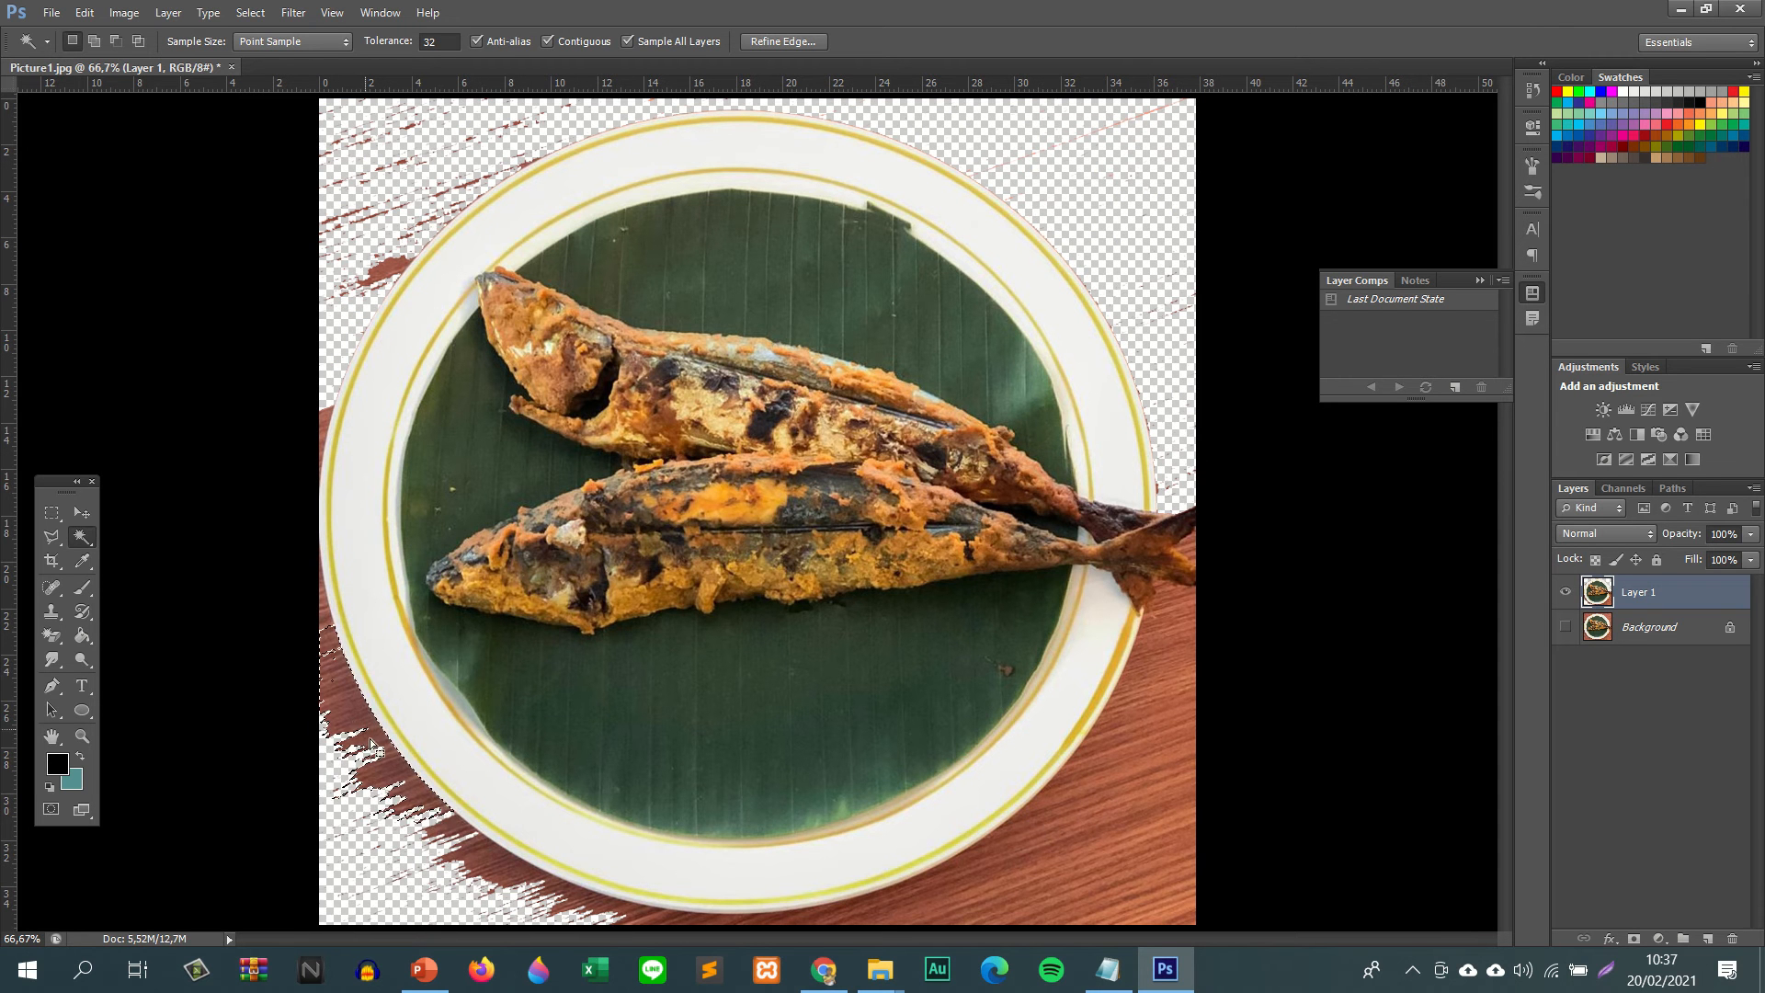
key("Delete")
left_click(1075, 908)
key("Delete")
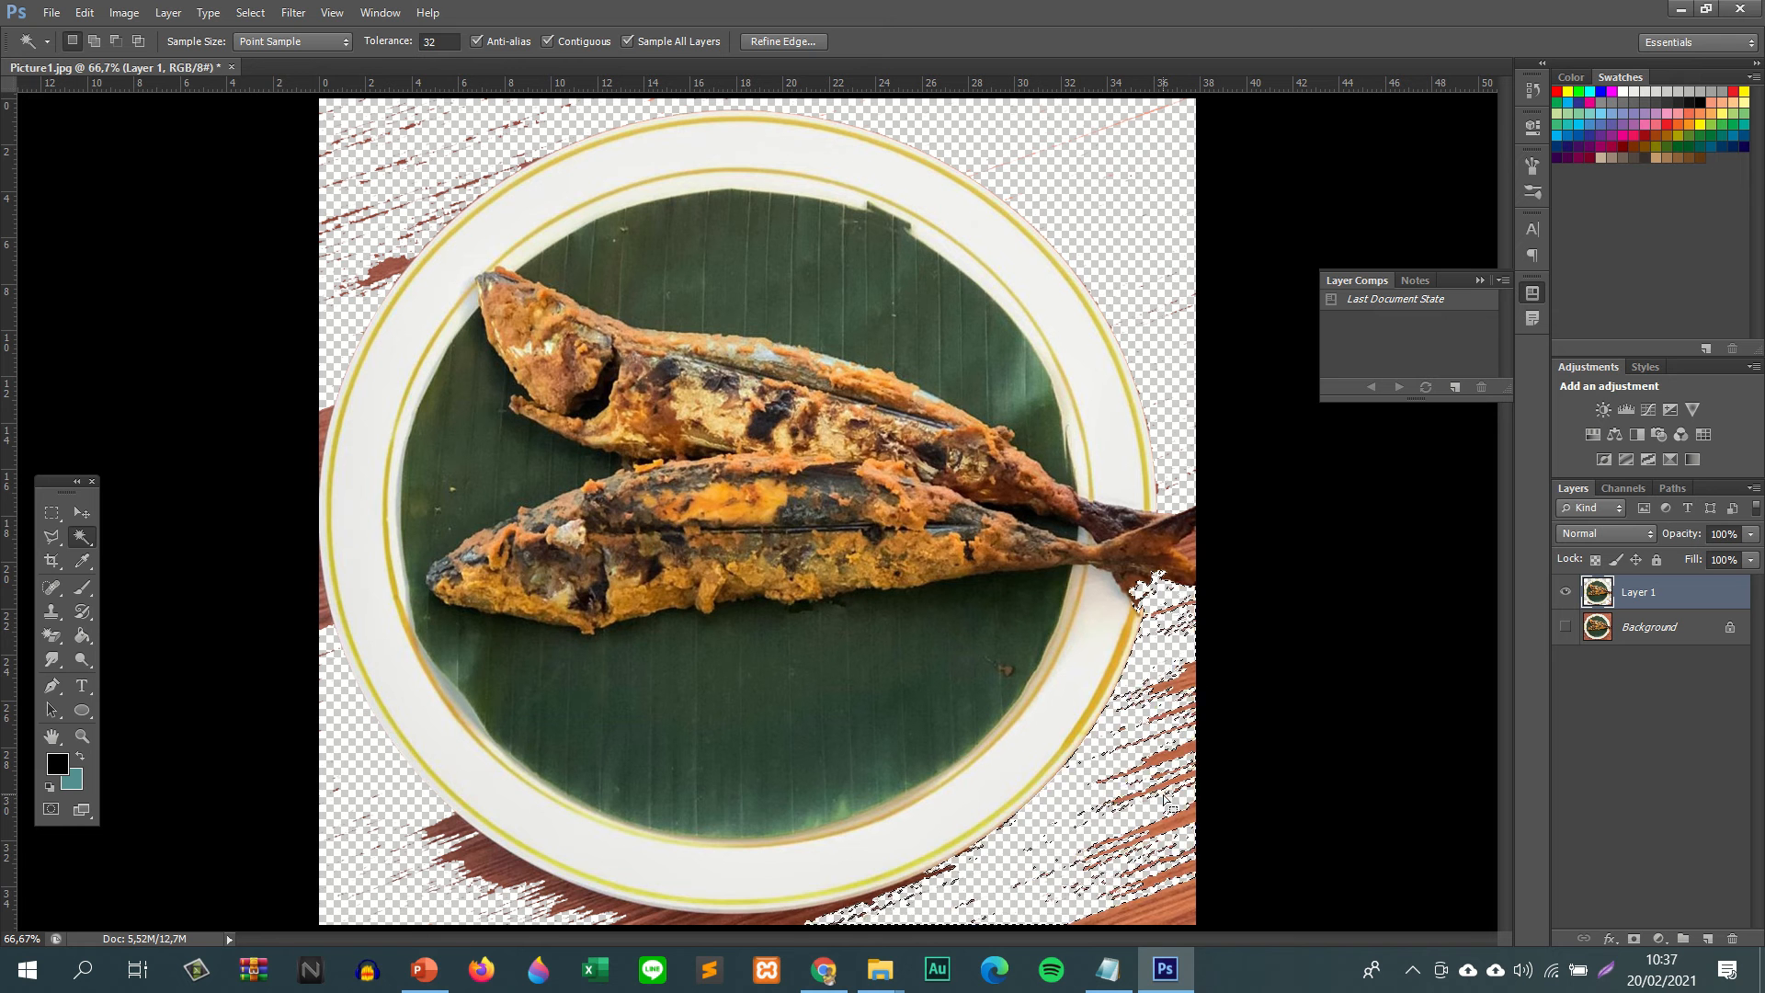
key("ctrl+z")
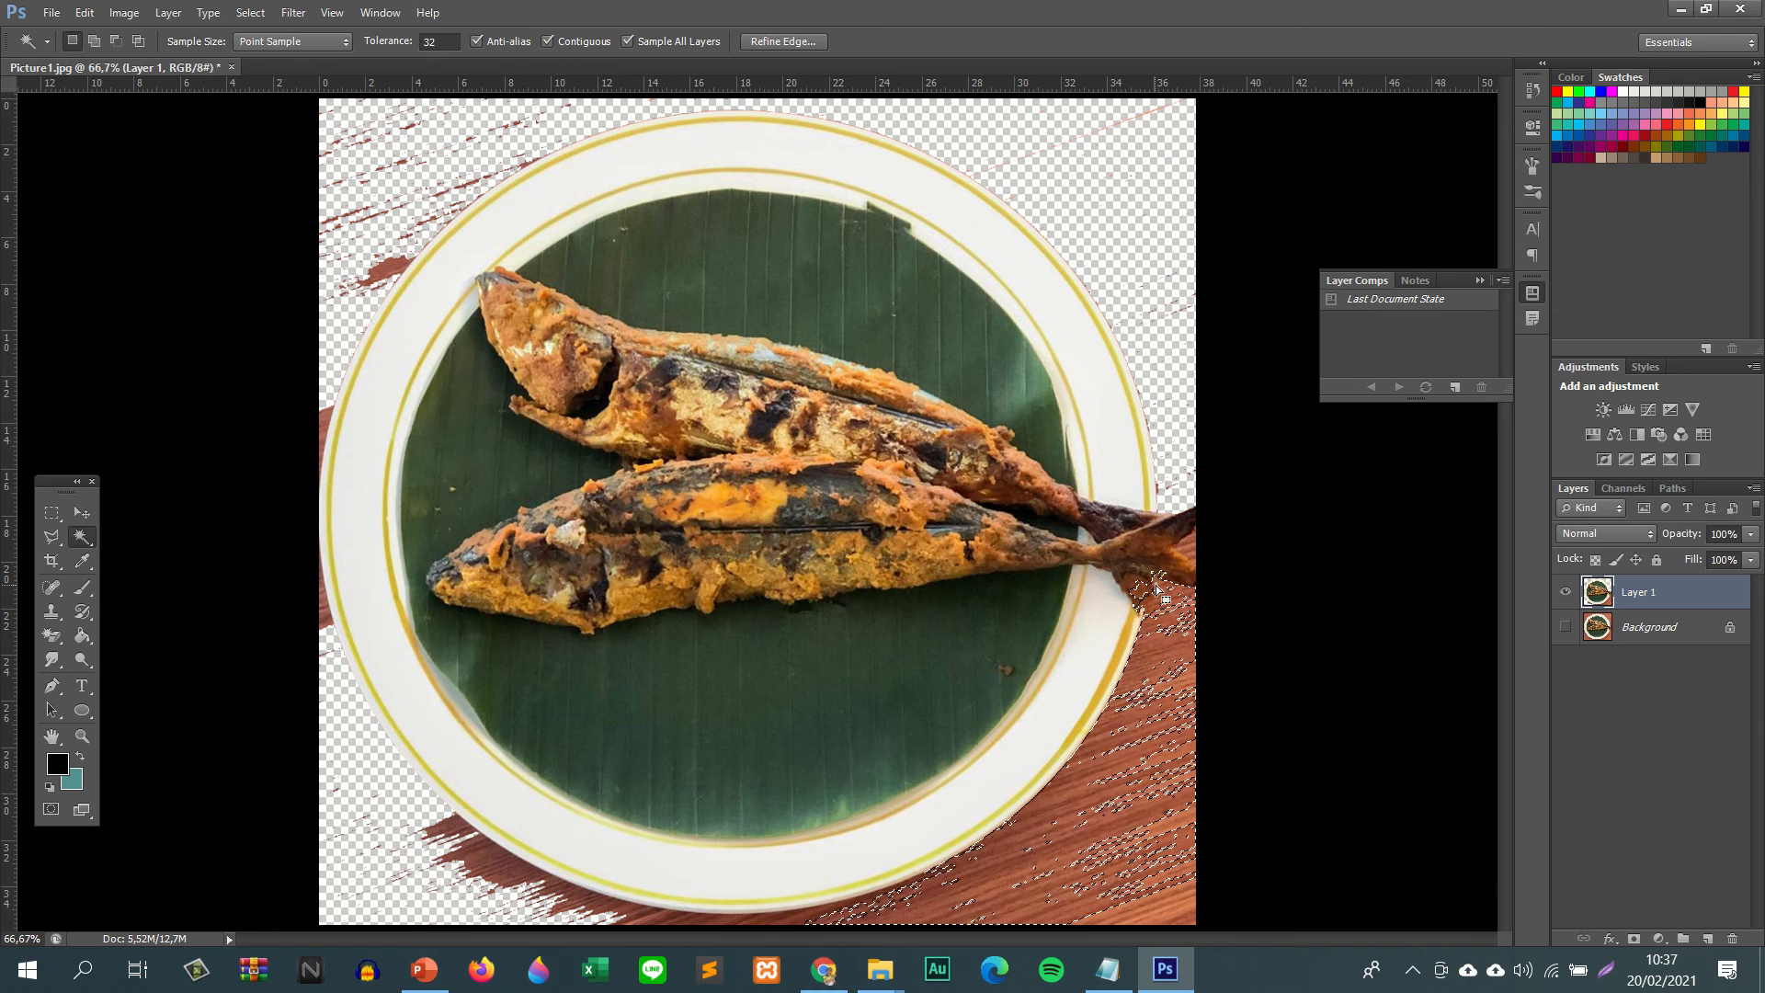
- Delete the wood areas below and to the lower right of the plate with Magic Wand selections, then clear the selection
left_click(484, 863)
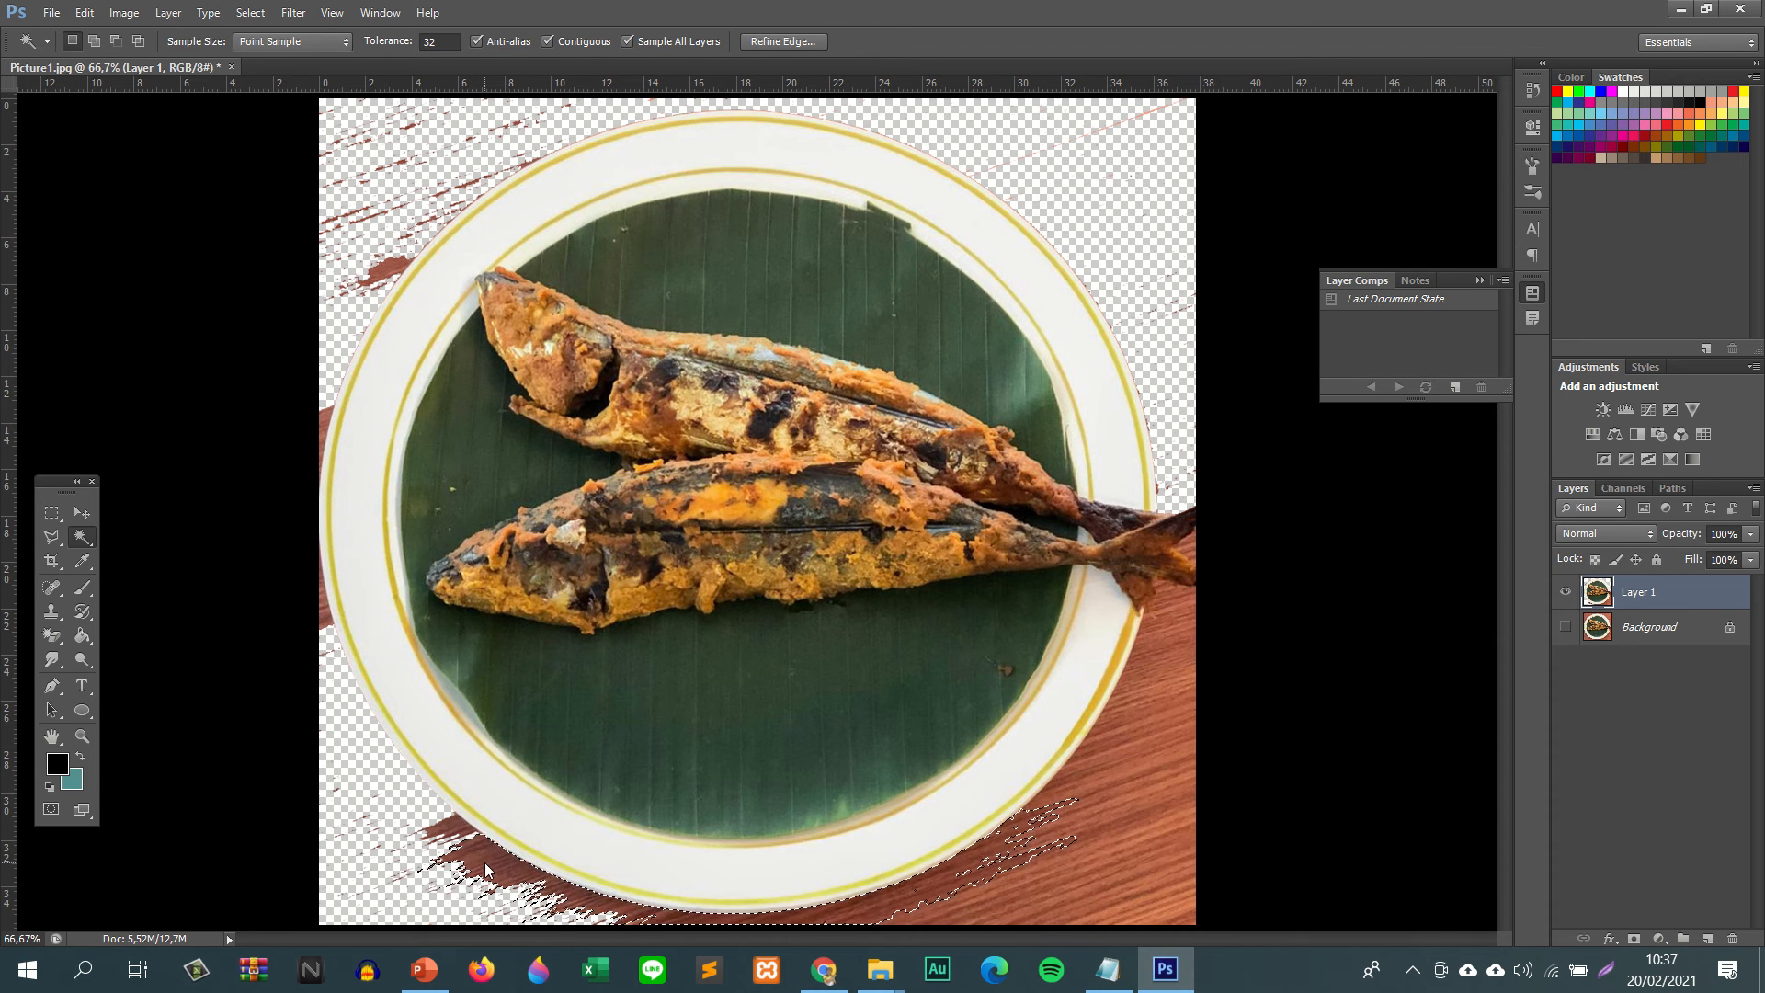
key("Delete")
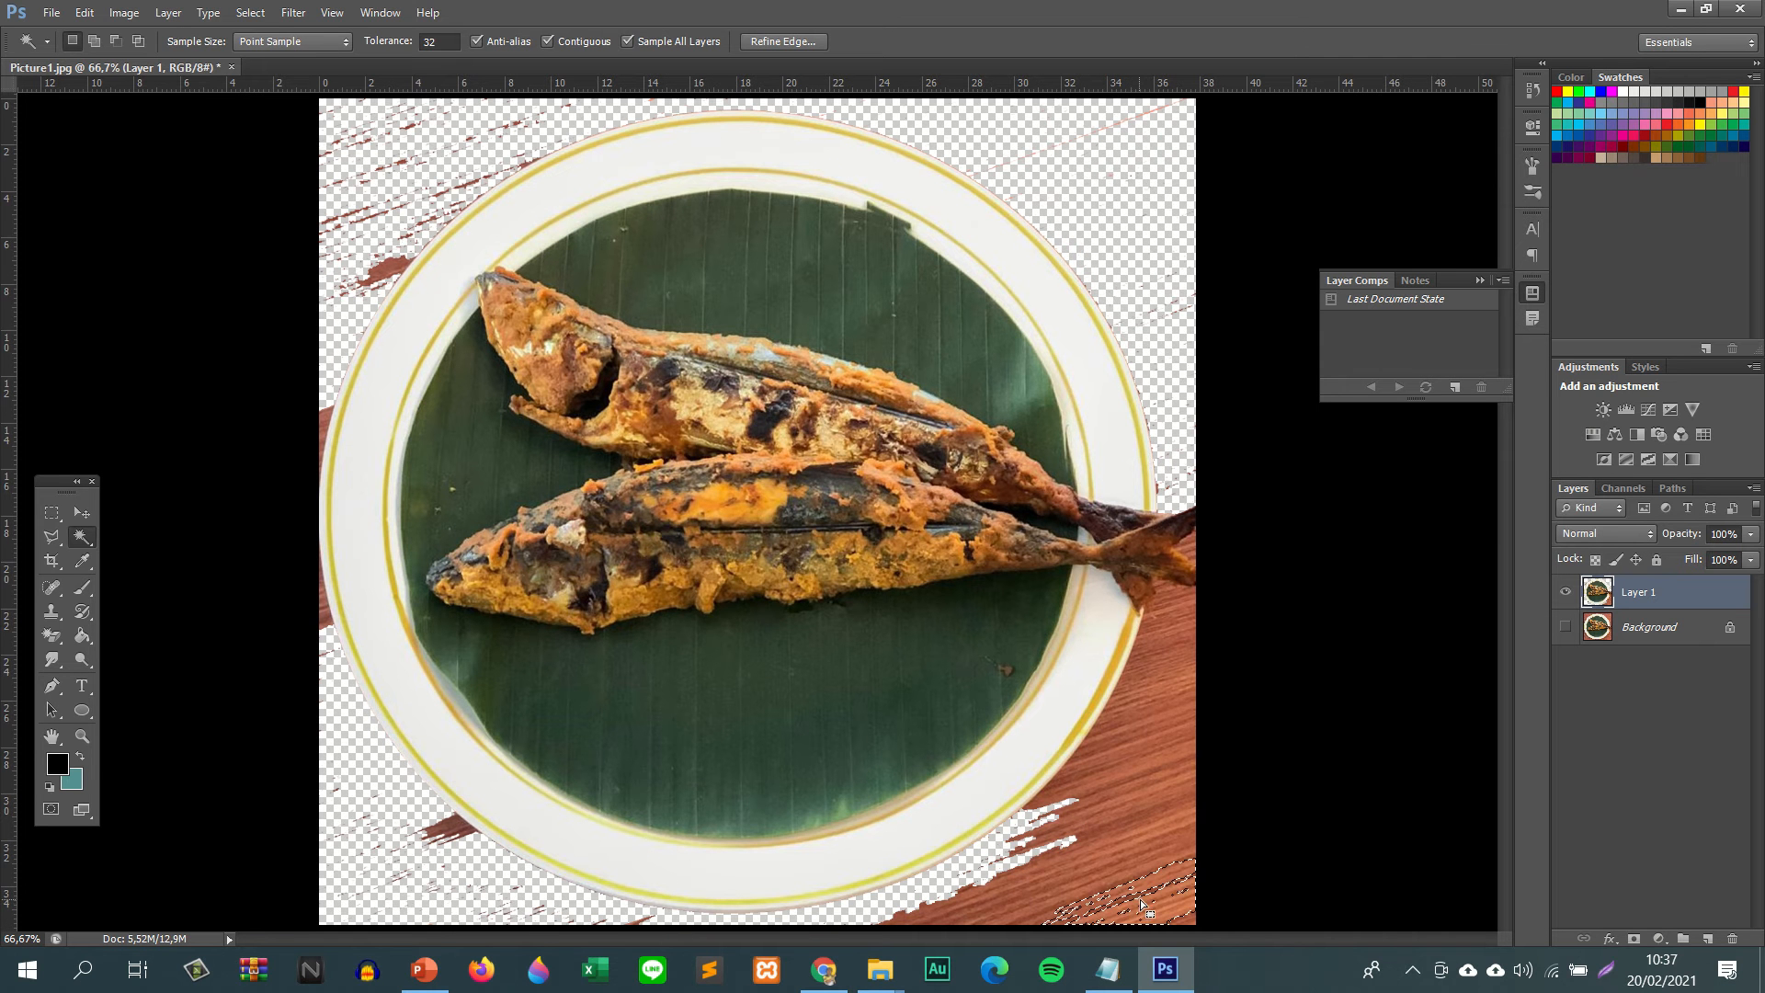
left_click(1146, 869)
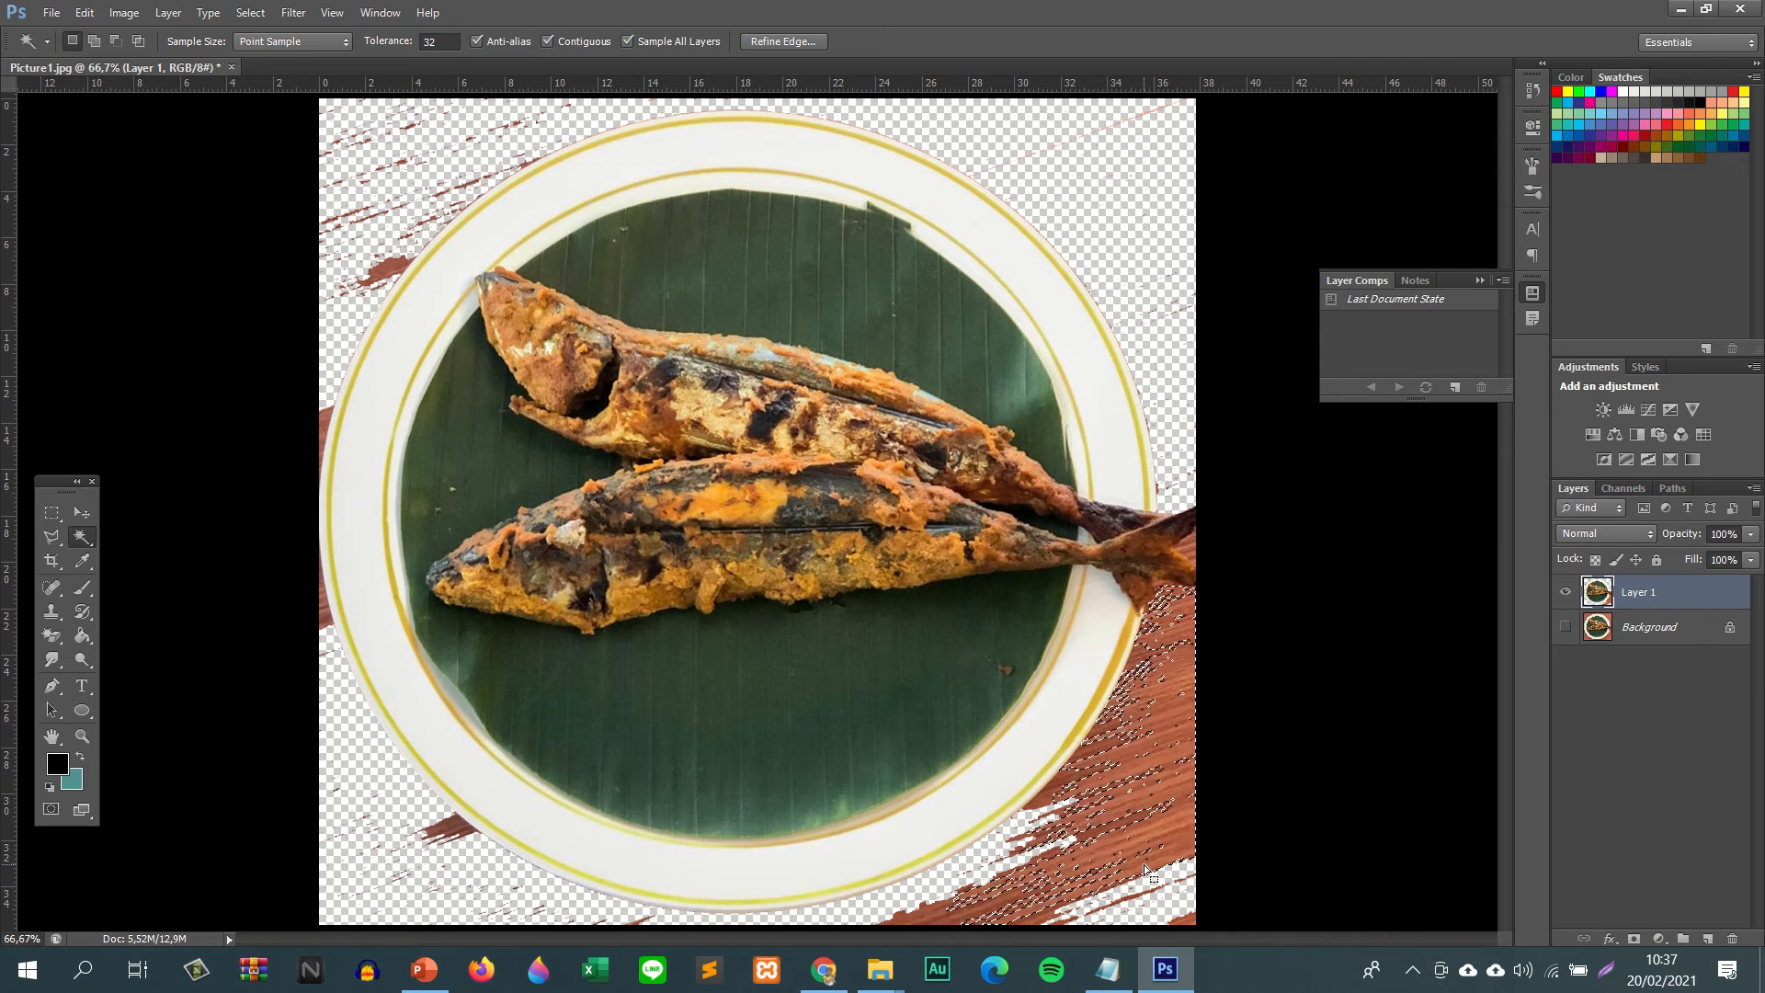
key("Delete")
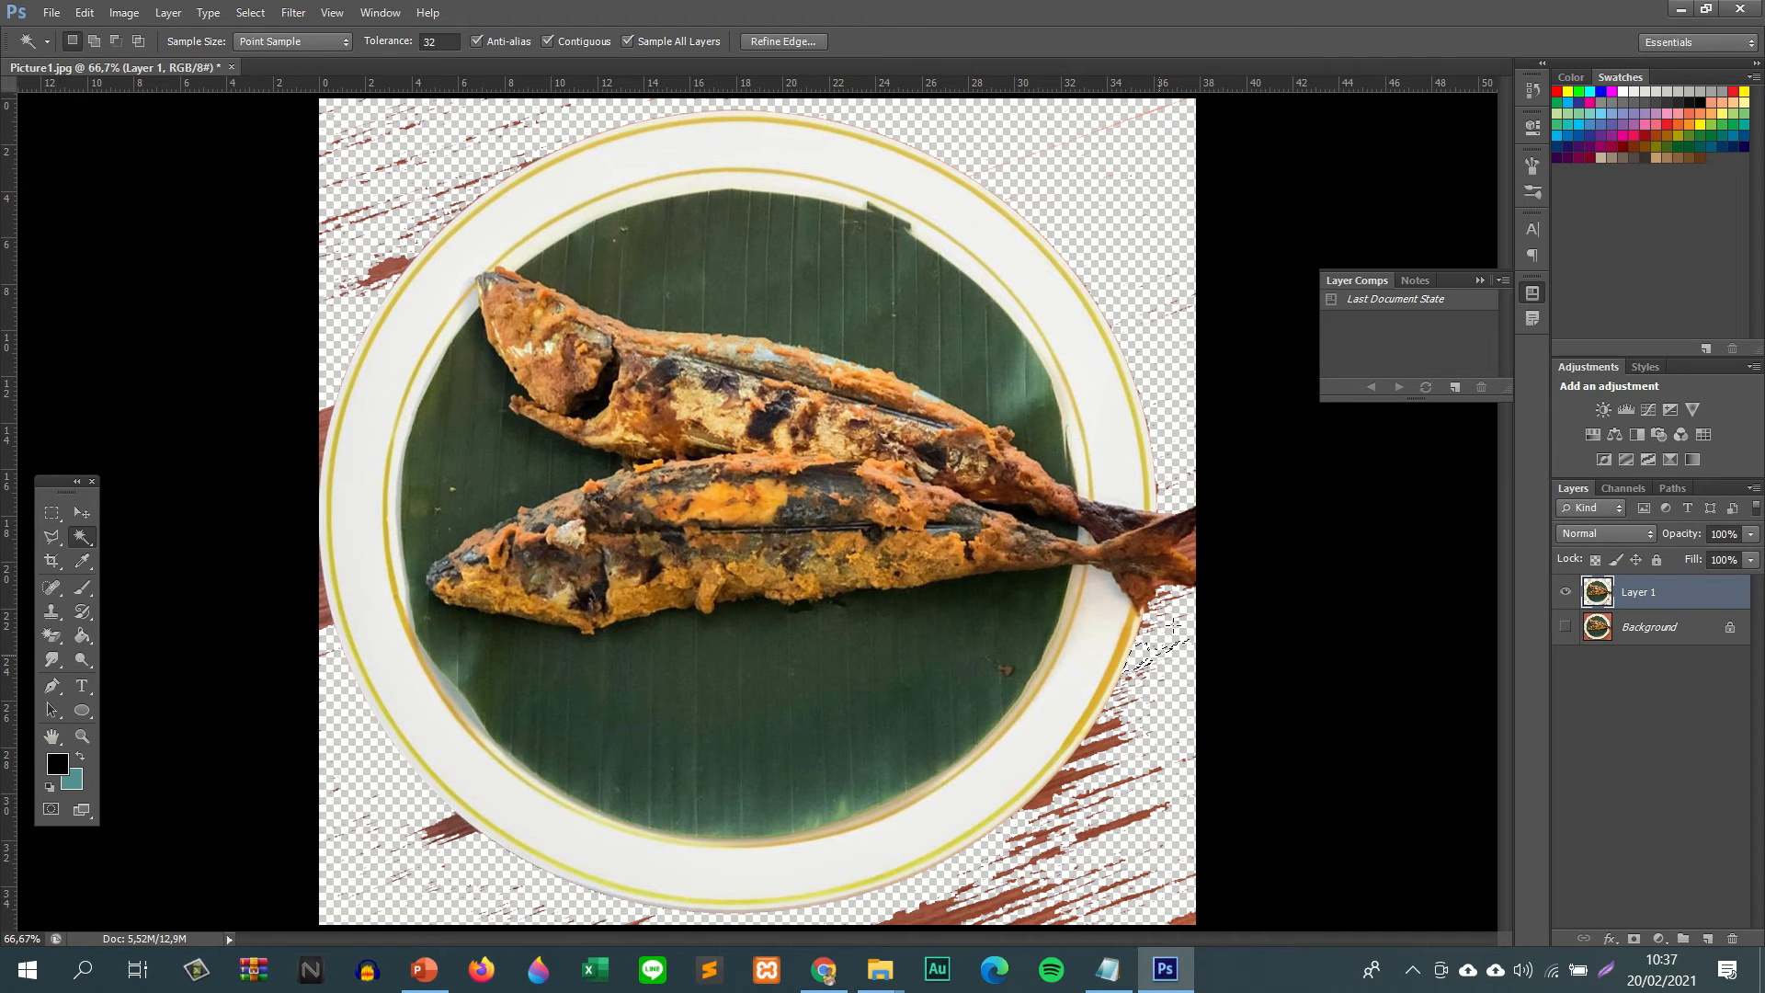
key("ctrl+d")
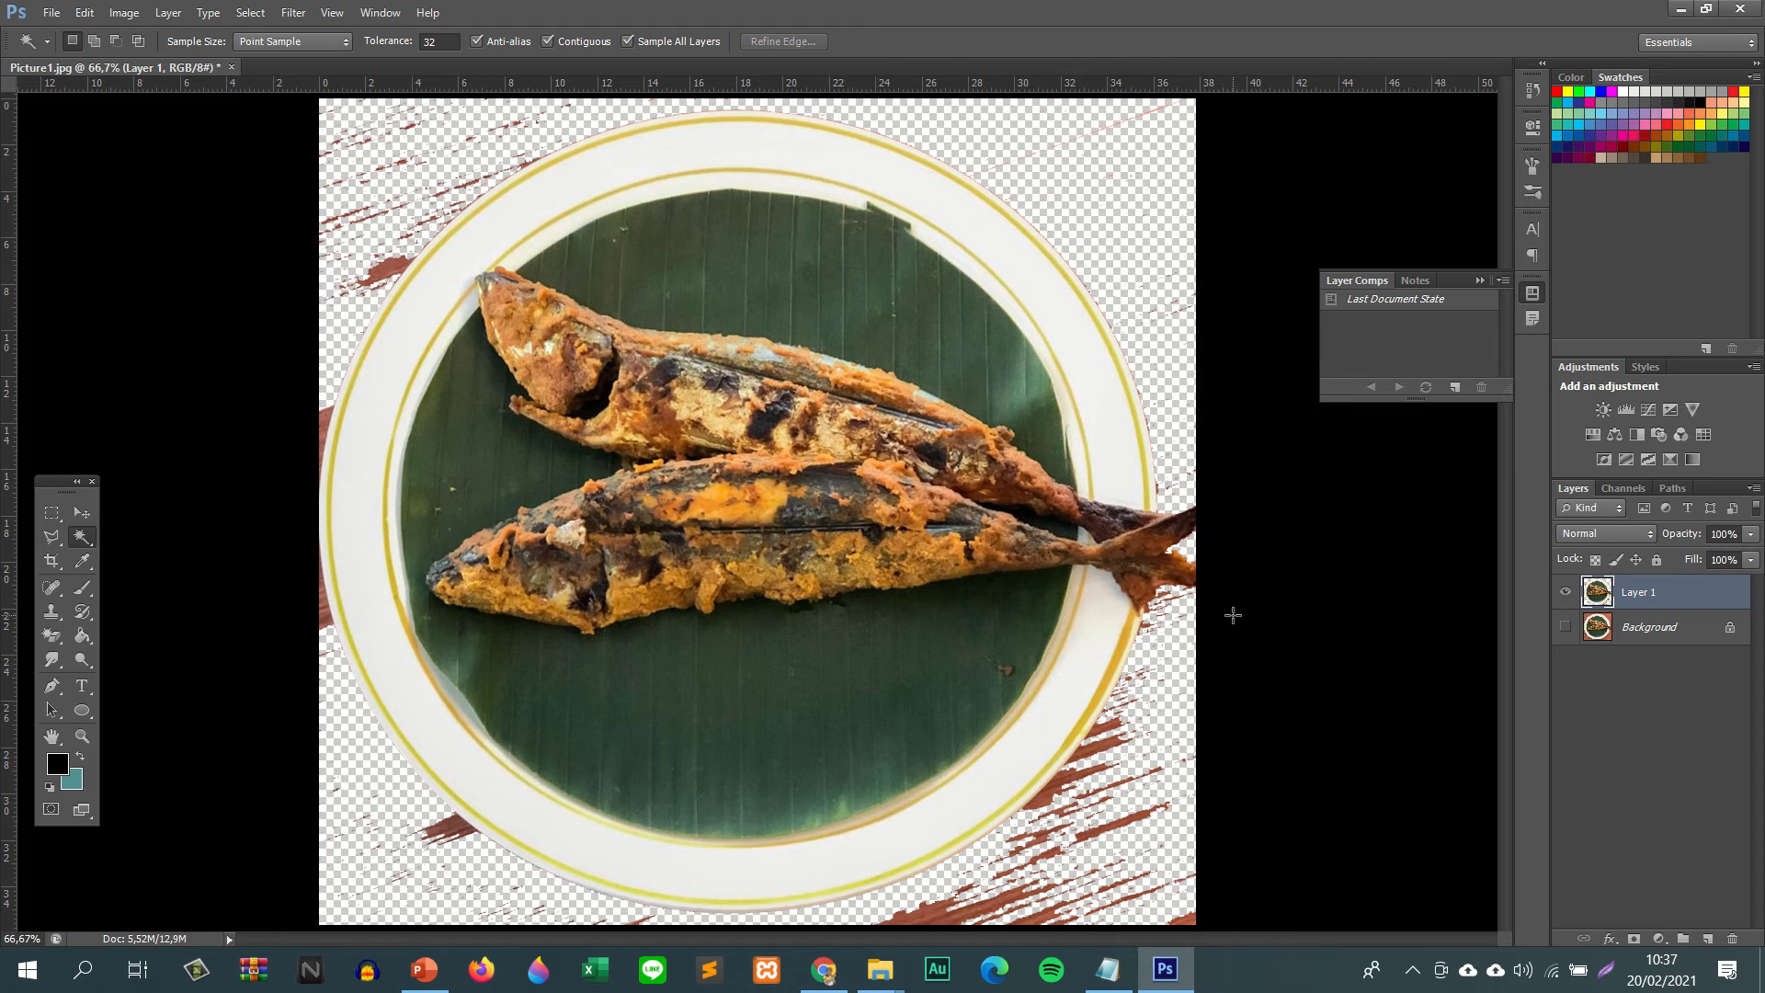
- Begin a Polygonal Lasso outline outside the canvas, running from its right side around the bottom to its left side
left_click(51, 539)
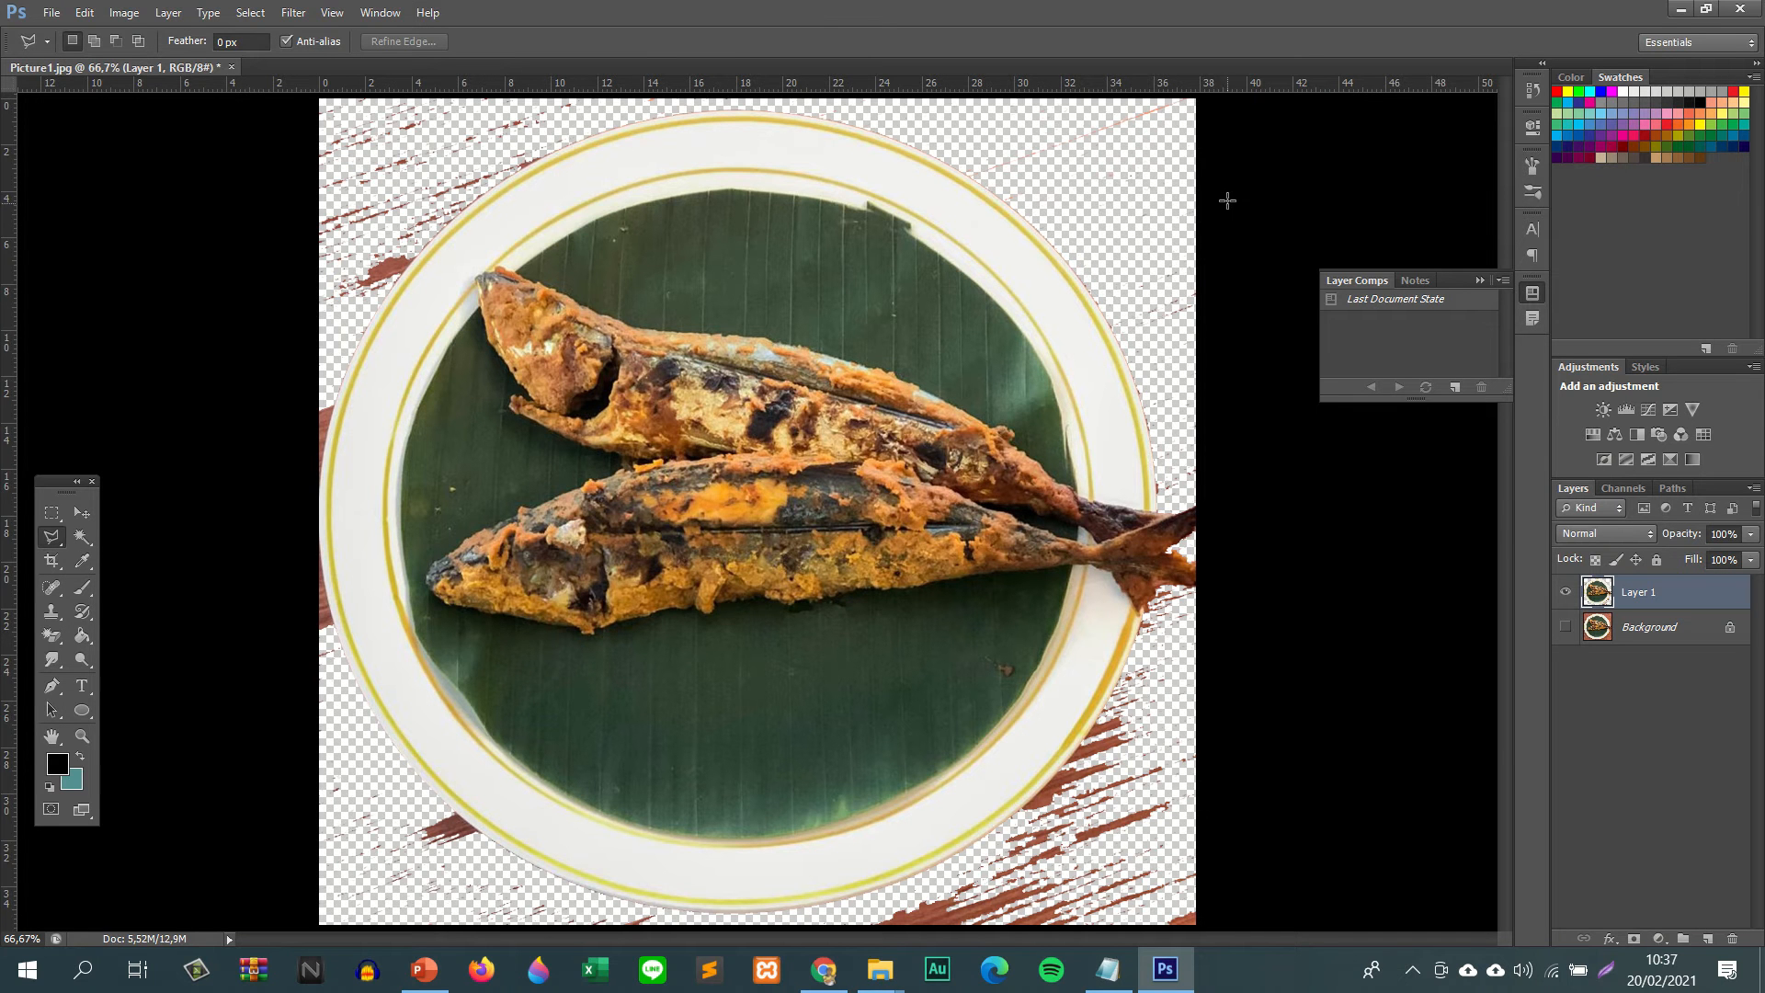
left_click(1297, 554)
left_click(1292, 915)
key("ctrl+minus")
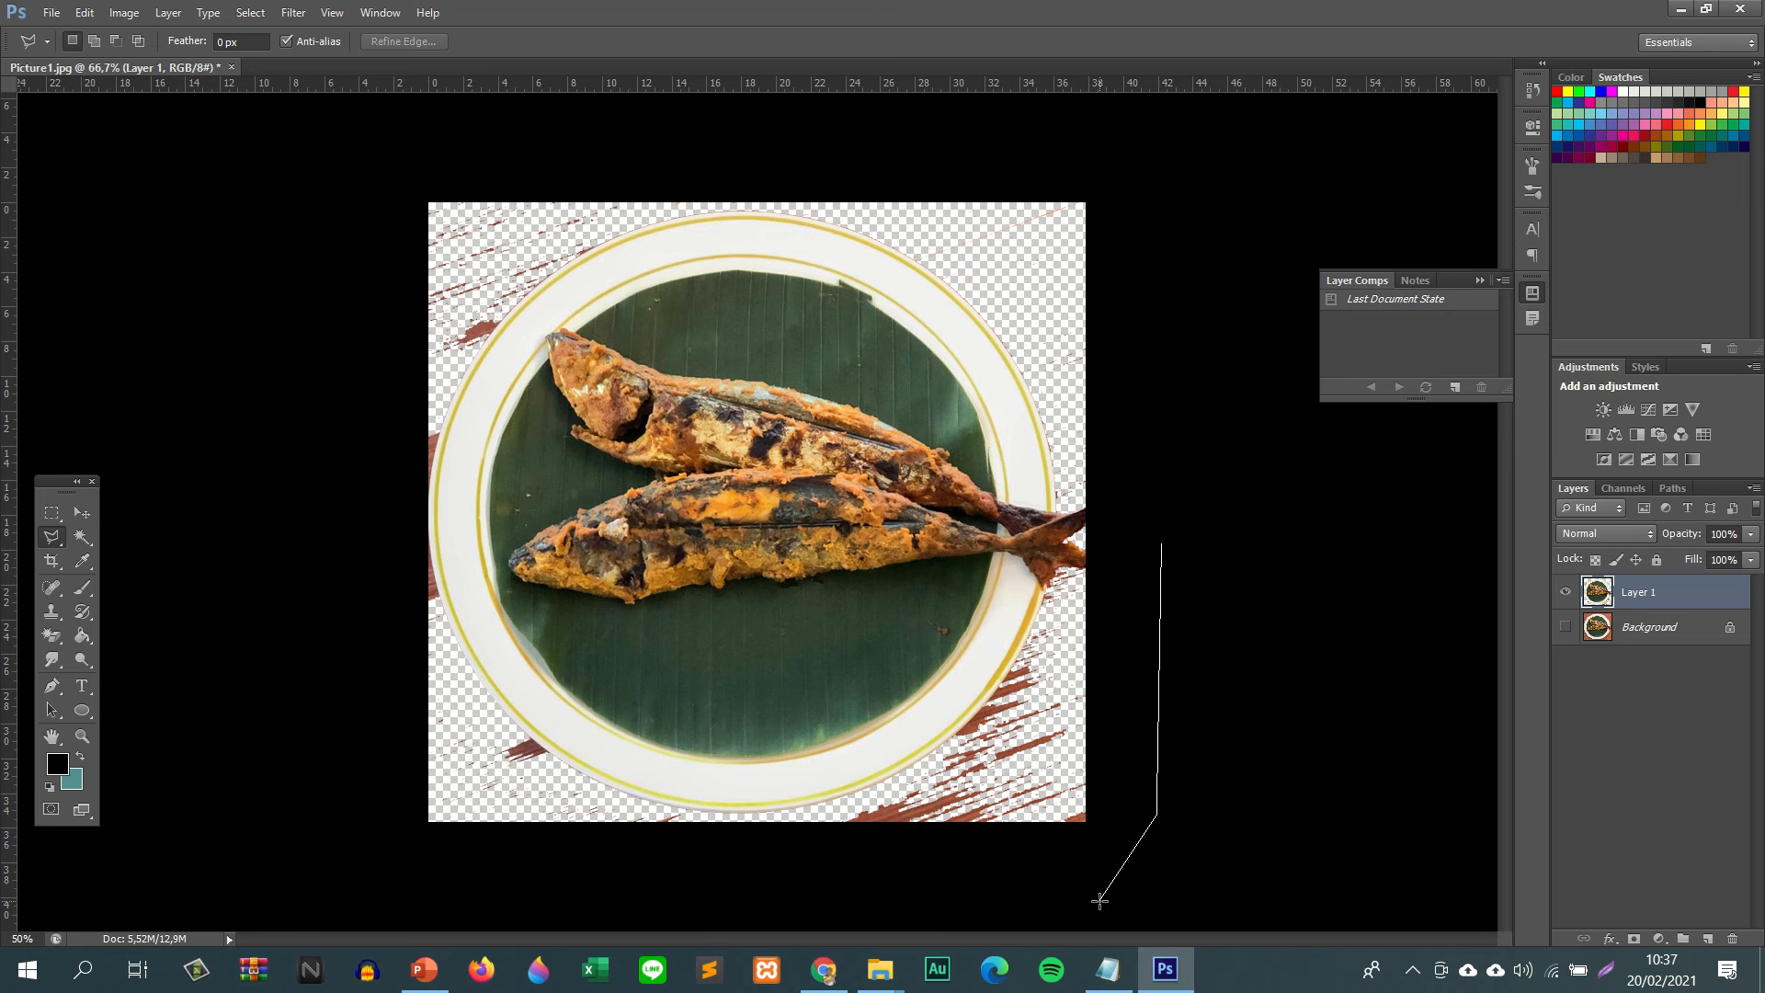
left_click(1101, 900)
left_click(575, 873)
left_click(353, 833)
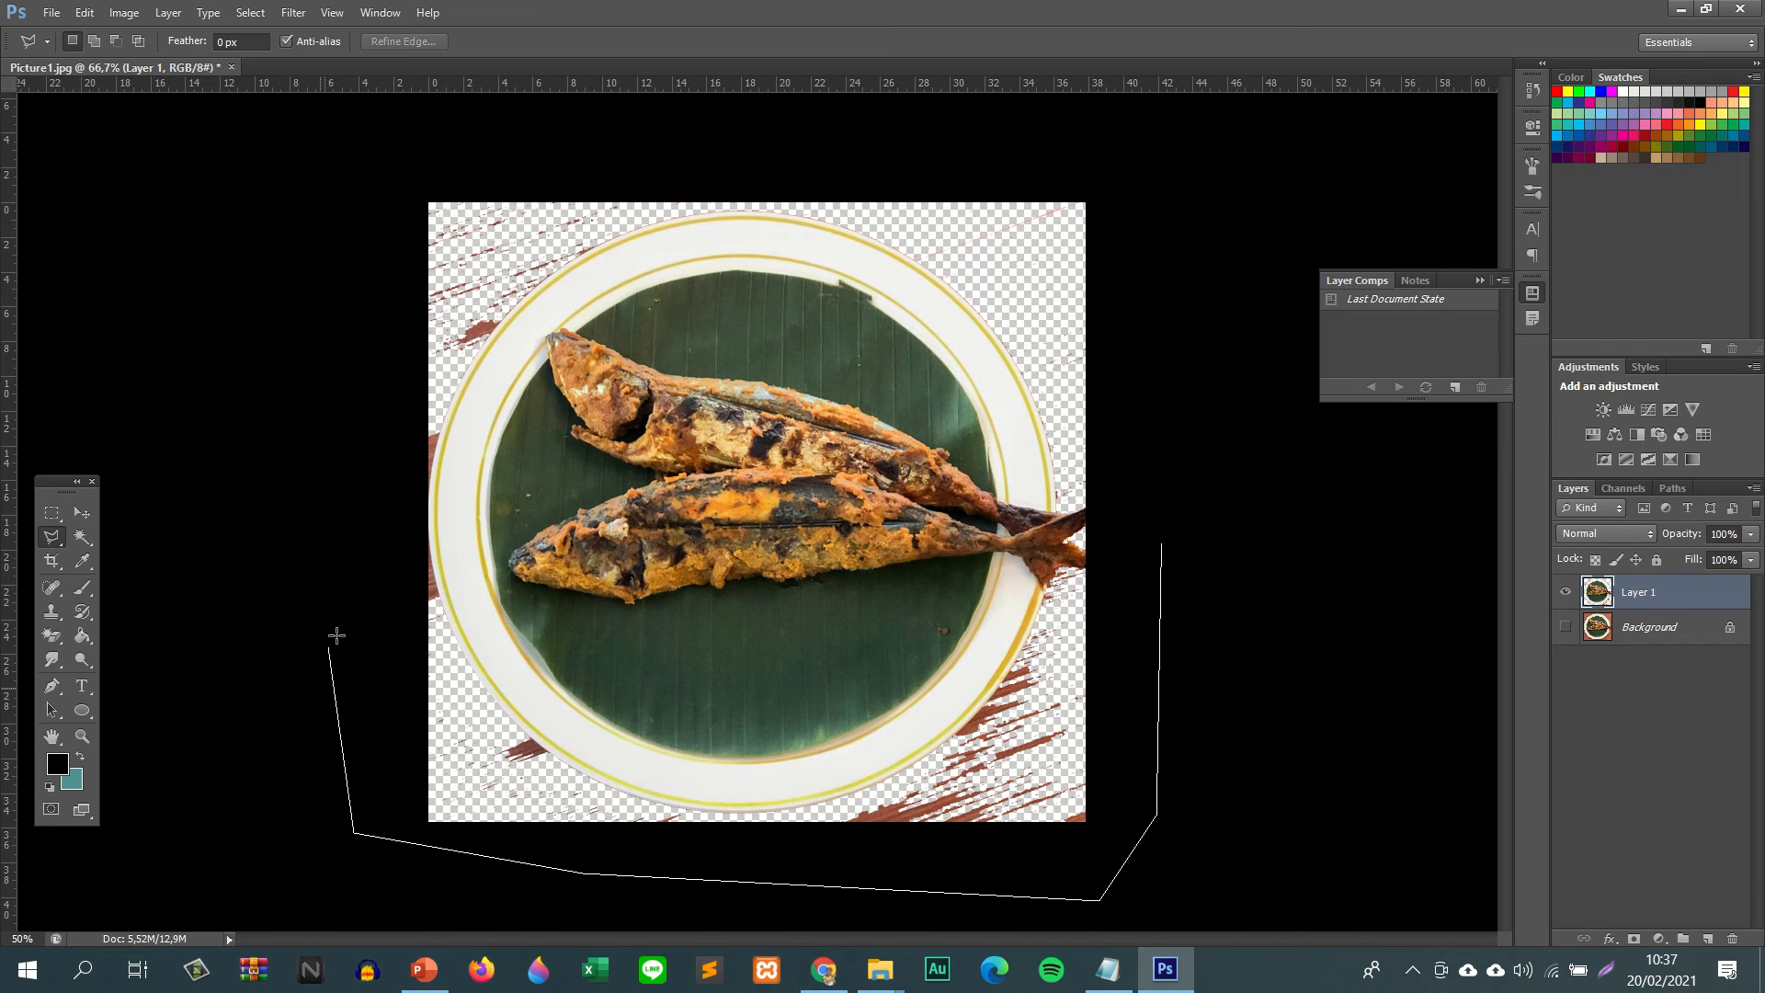
left_click(353, 616)
- Continue the lasso outline onto the plate's left edge and trace the outer rim down to its lower-left part
key("ctrl+plus")
key("ctrl+plus")
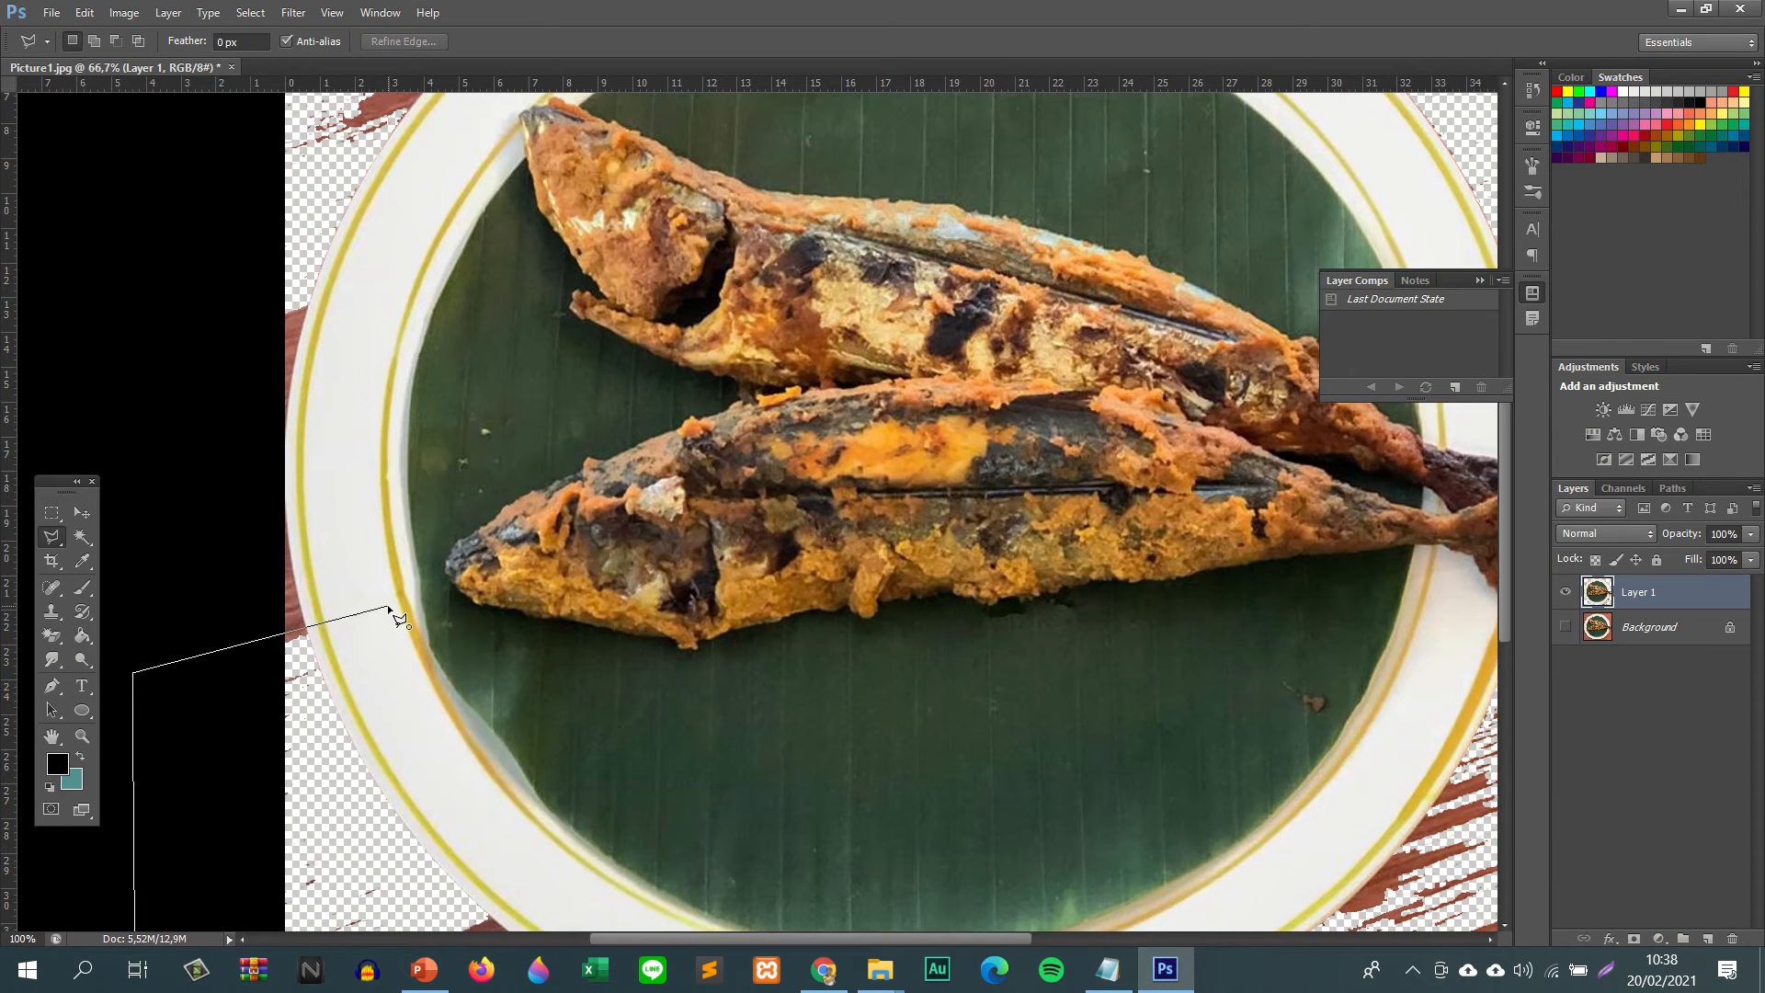
key("ctrl+plus")
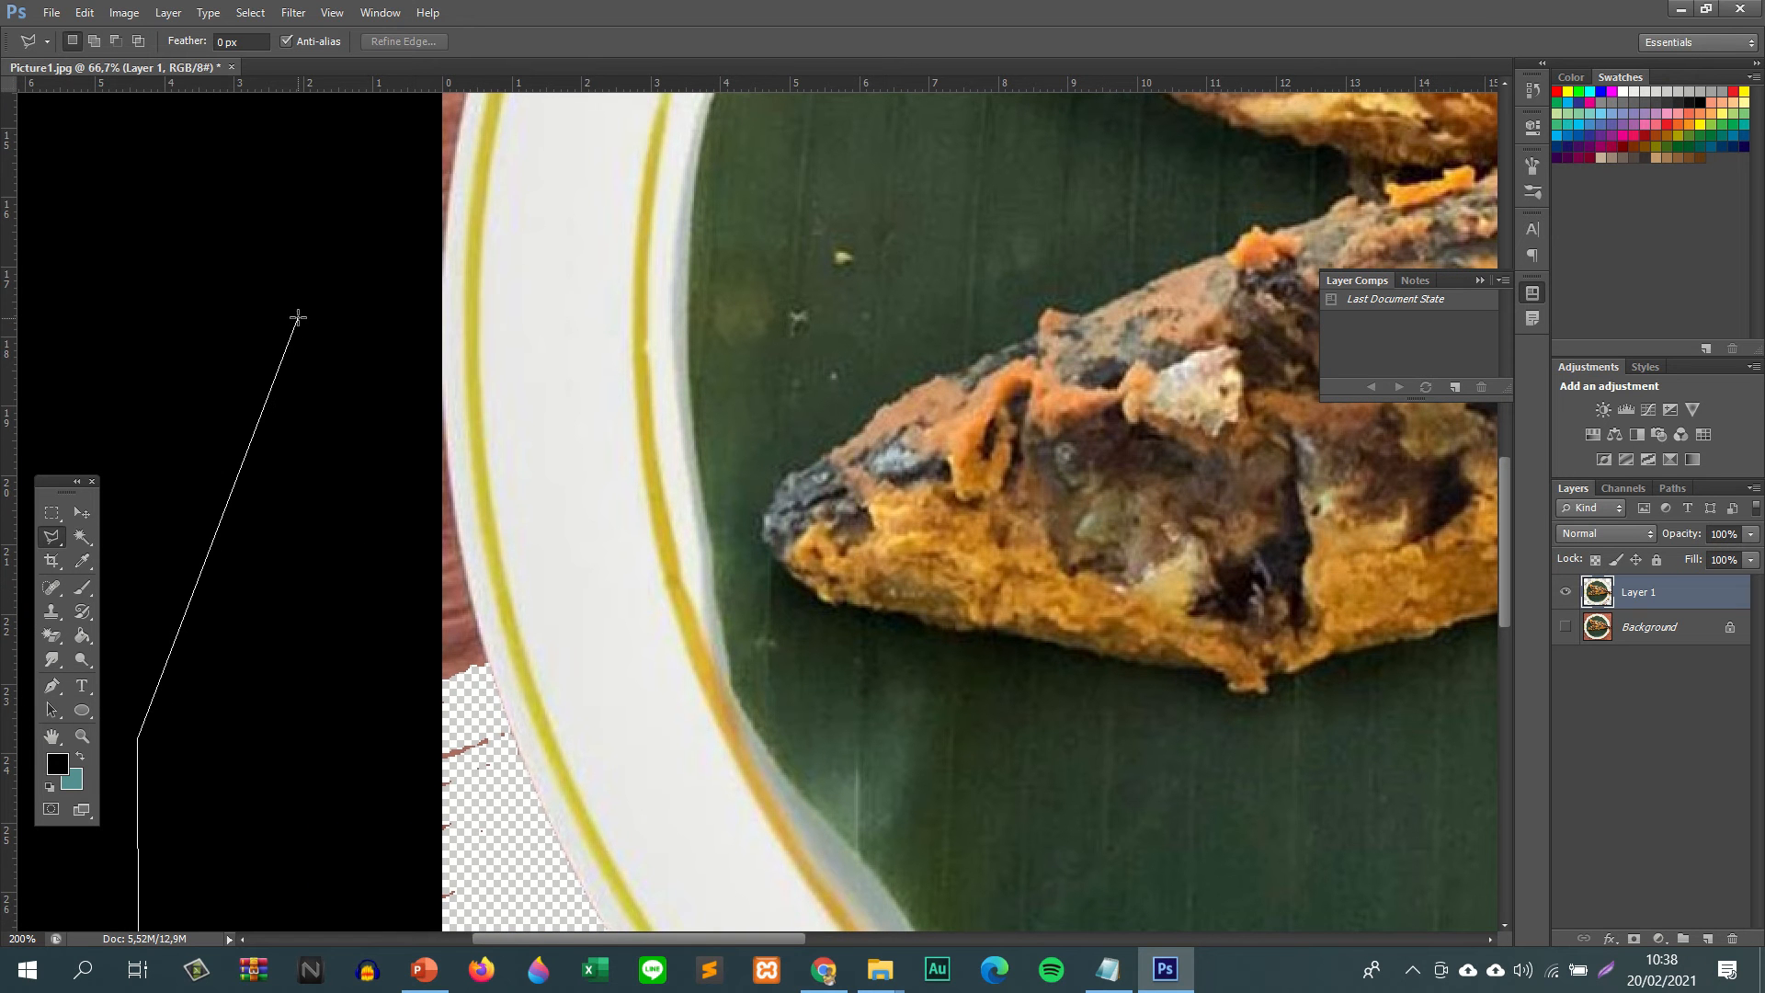
left_click(297, 319)
left_click(425, 297)
left_click(455, 519)
left_click(493, 679)
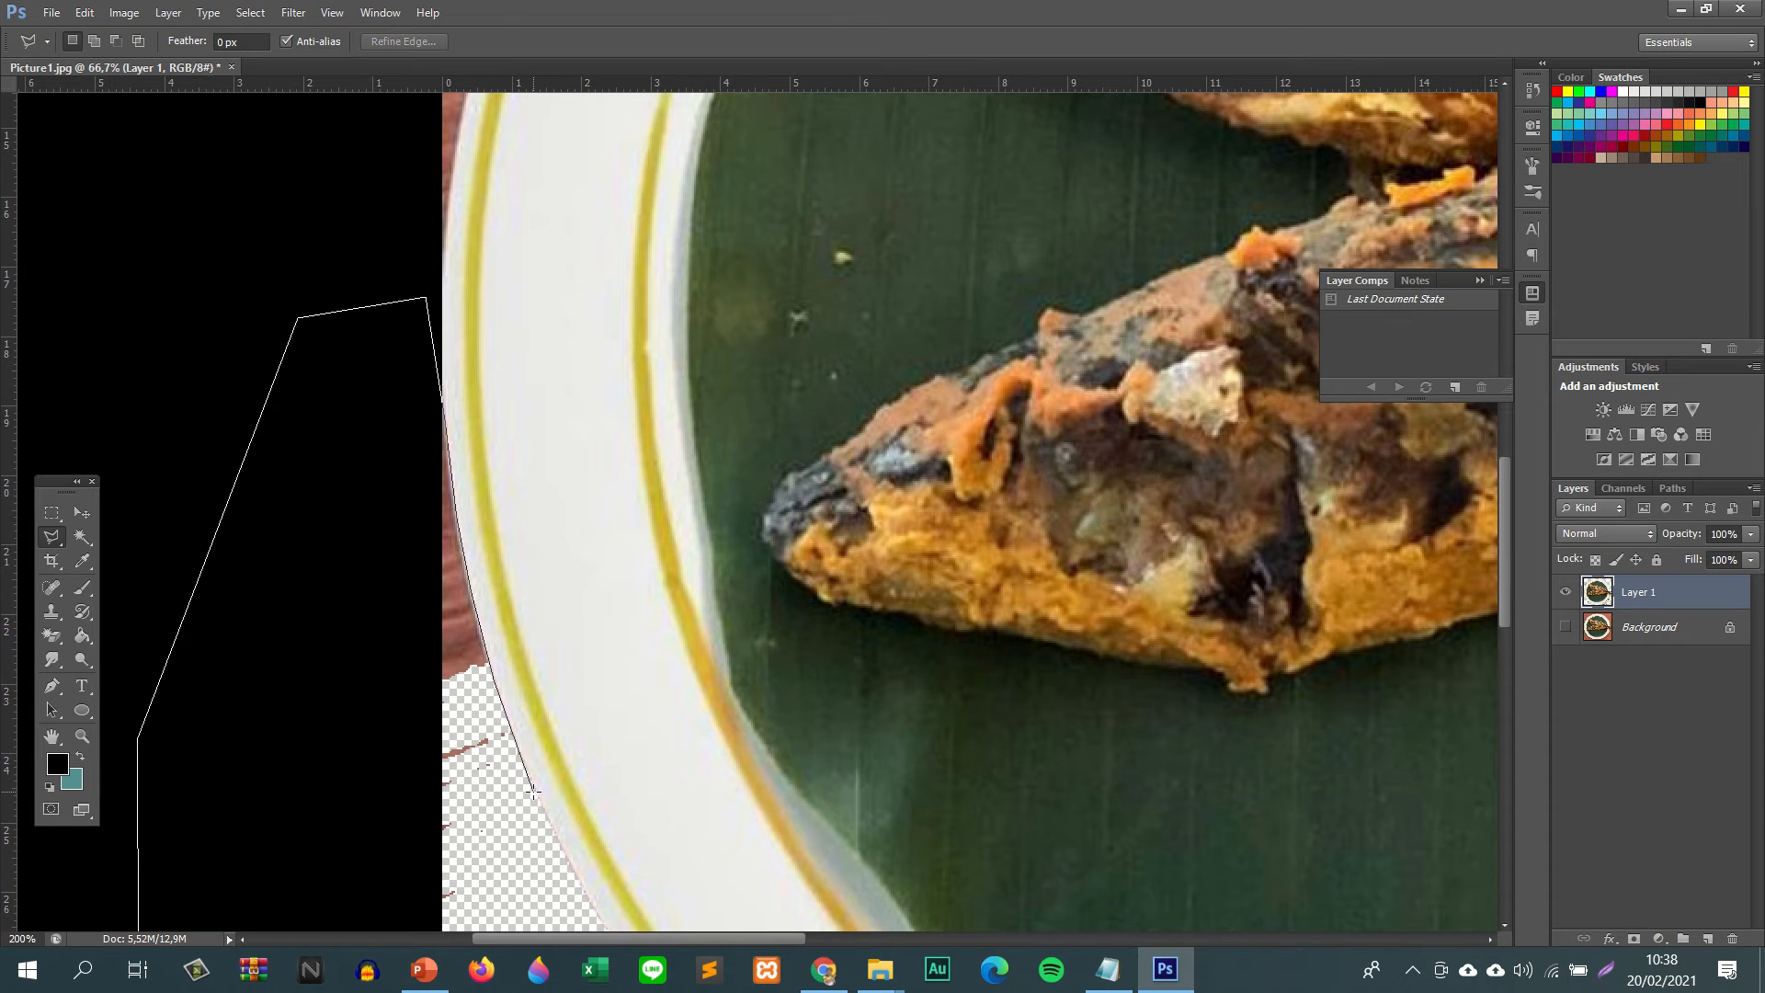
scroll(533, 784, "down", 5)
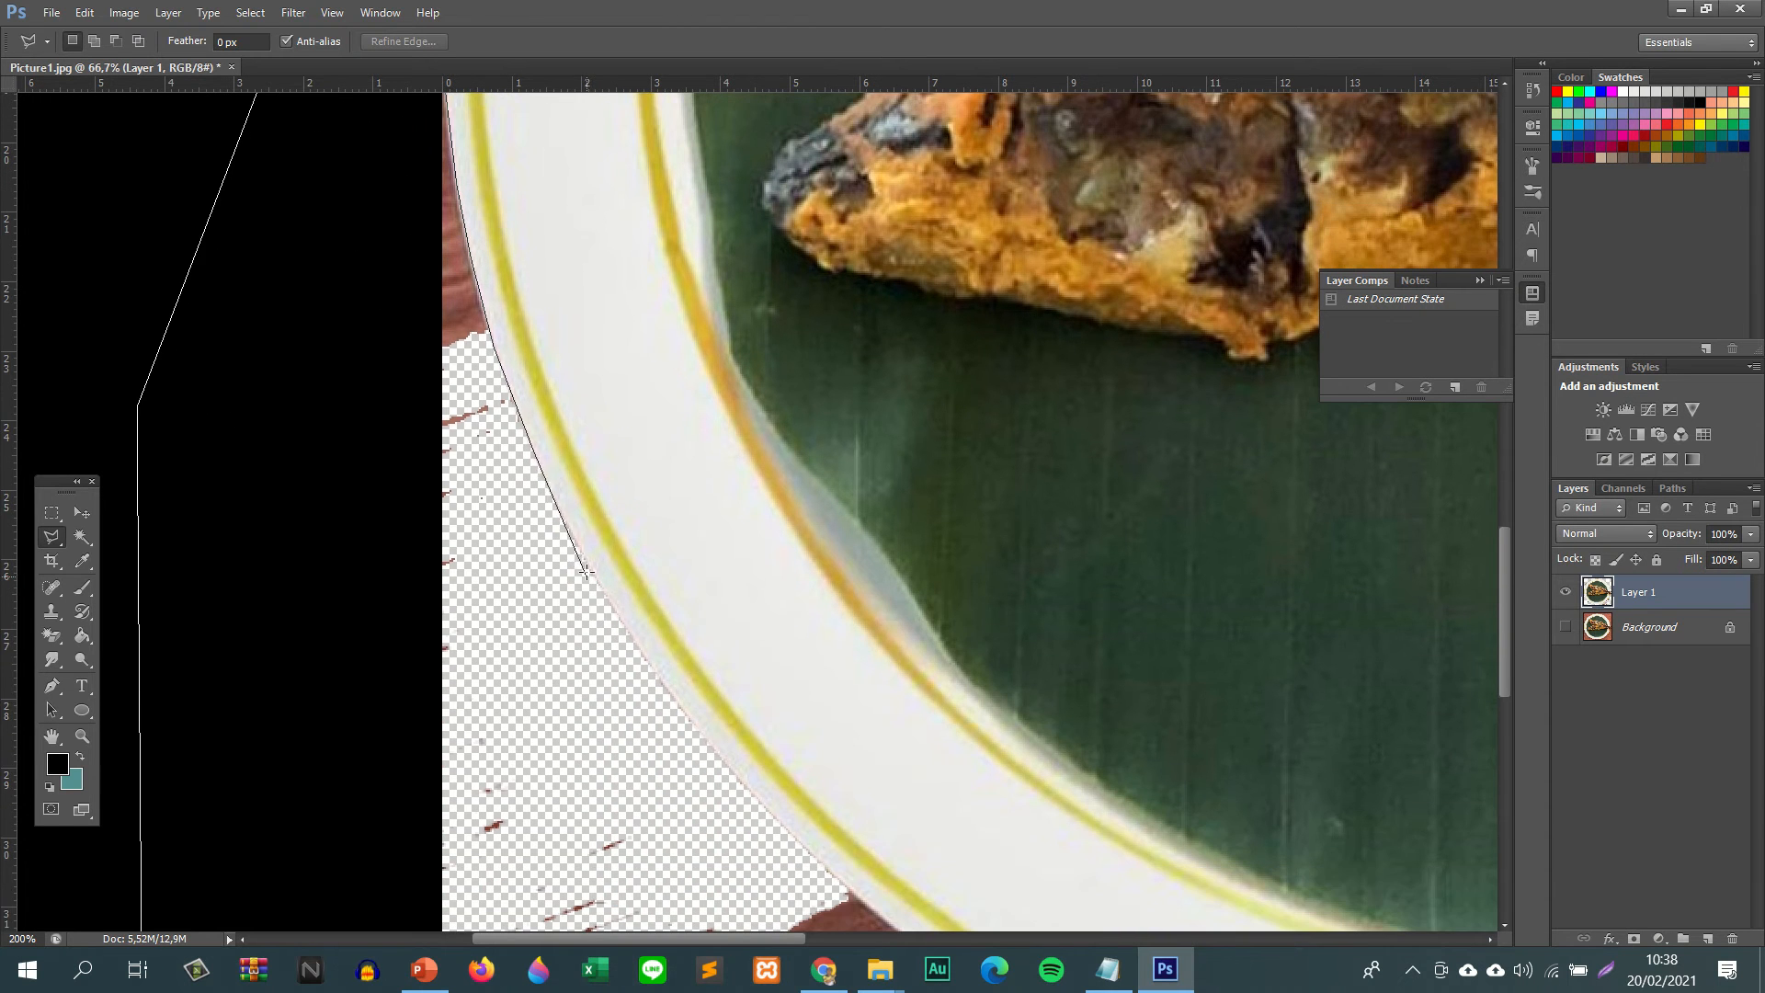
left_click(583, 557)
left_click(681, 714)
left_click(846, 586)
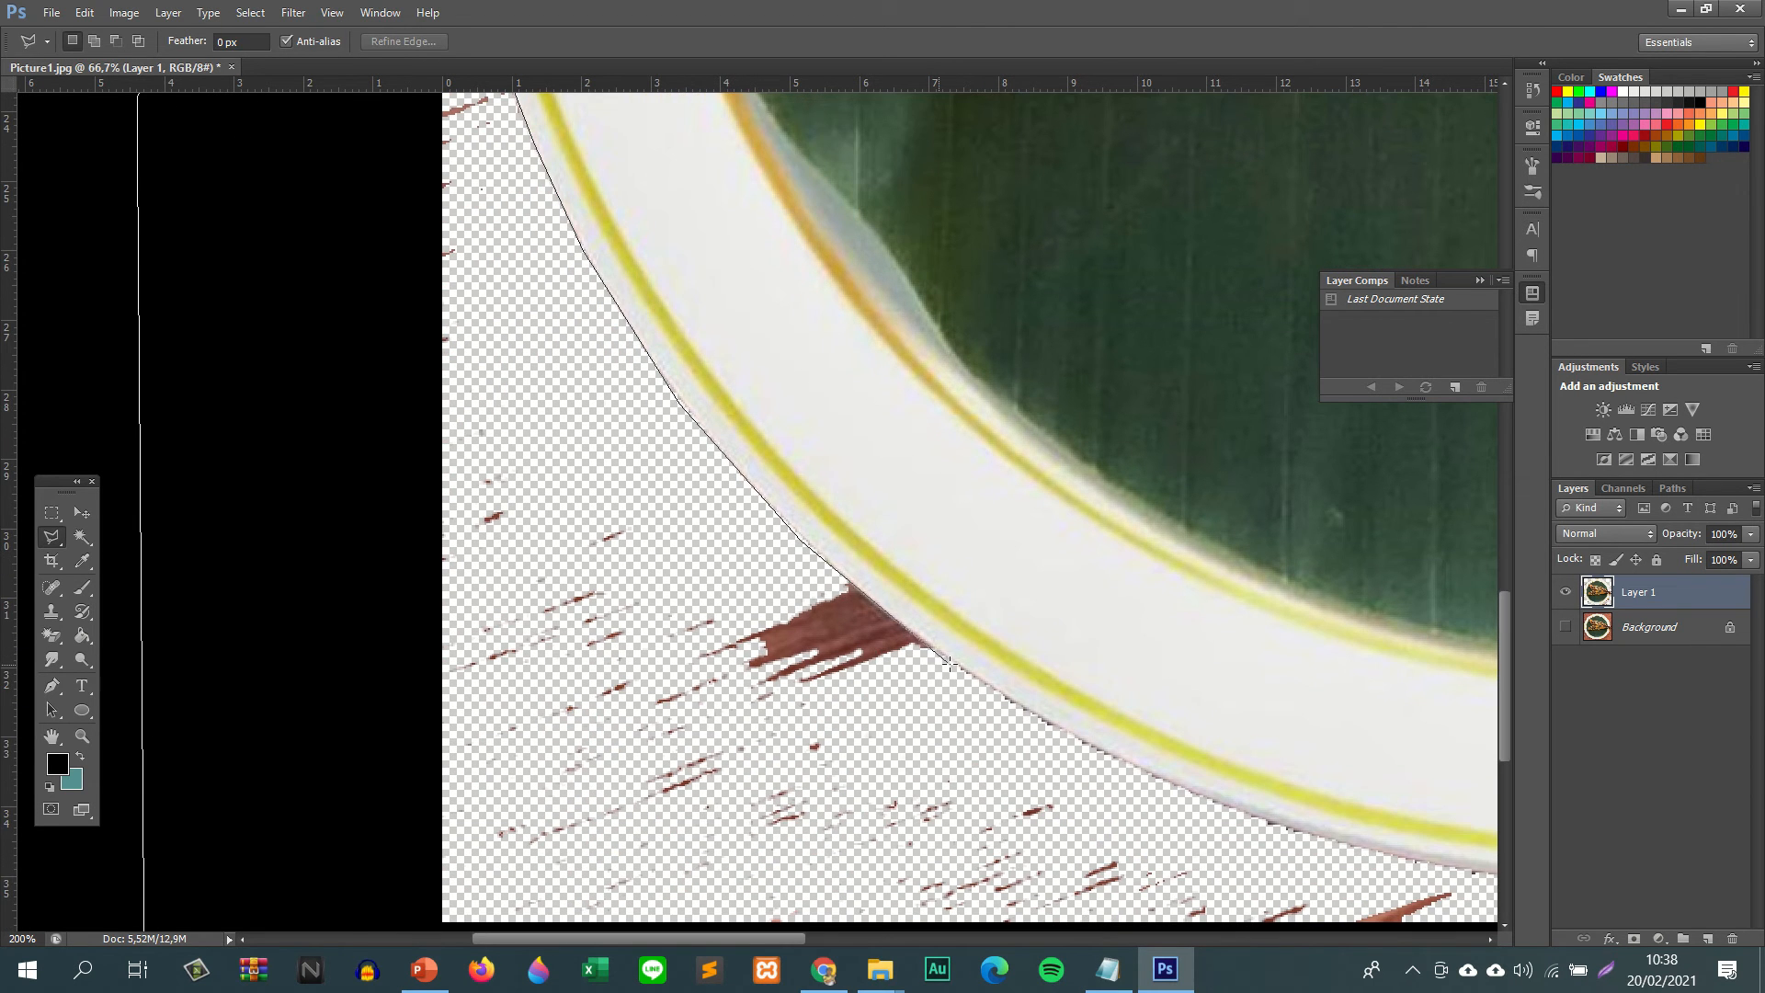
- Trace the plate's outer rim with the lasso from the lower left across the bottom edge
left_click(949, 662)
left_click(1055, 726)
left_click(1196, 791)
left_click(1347, 846)
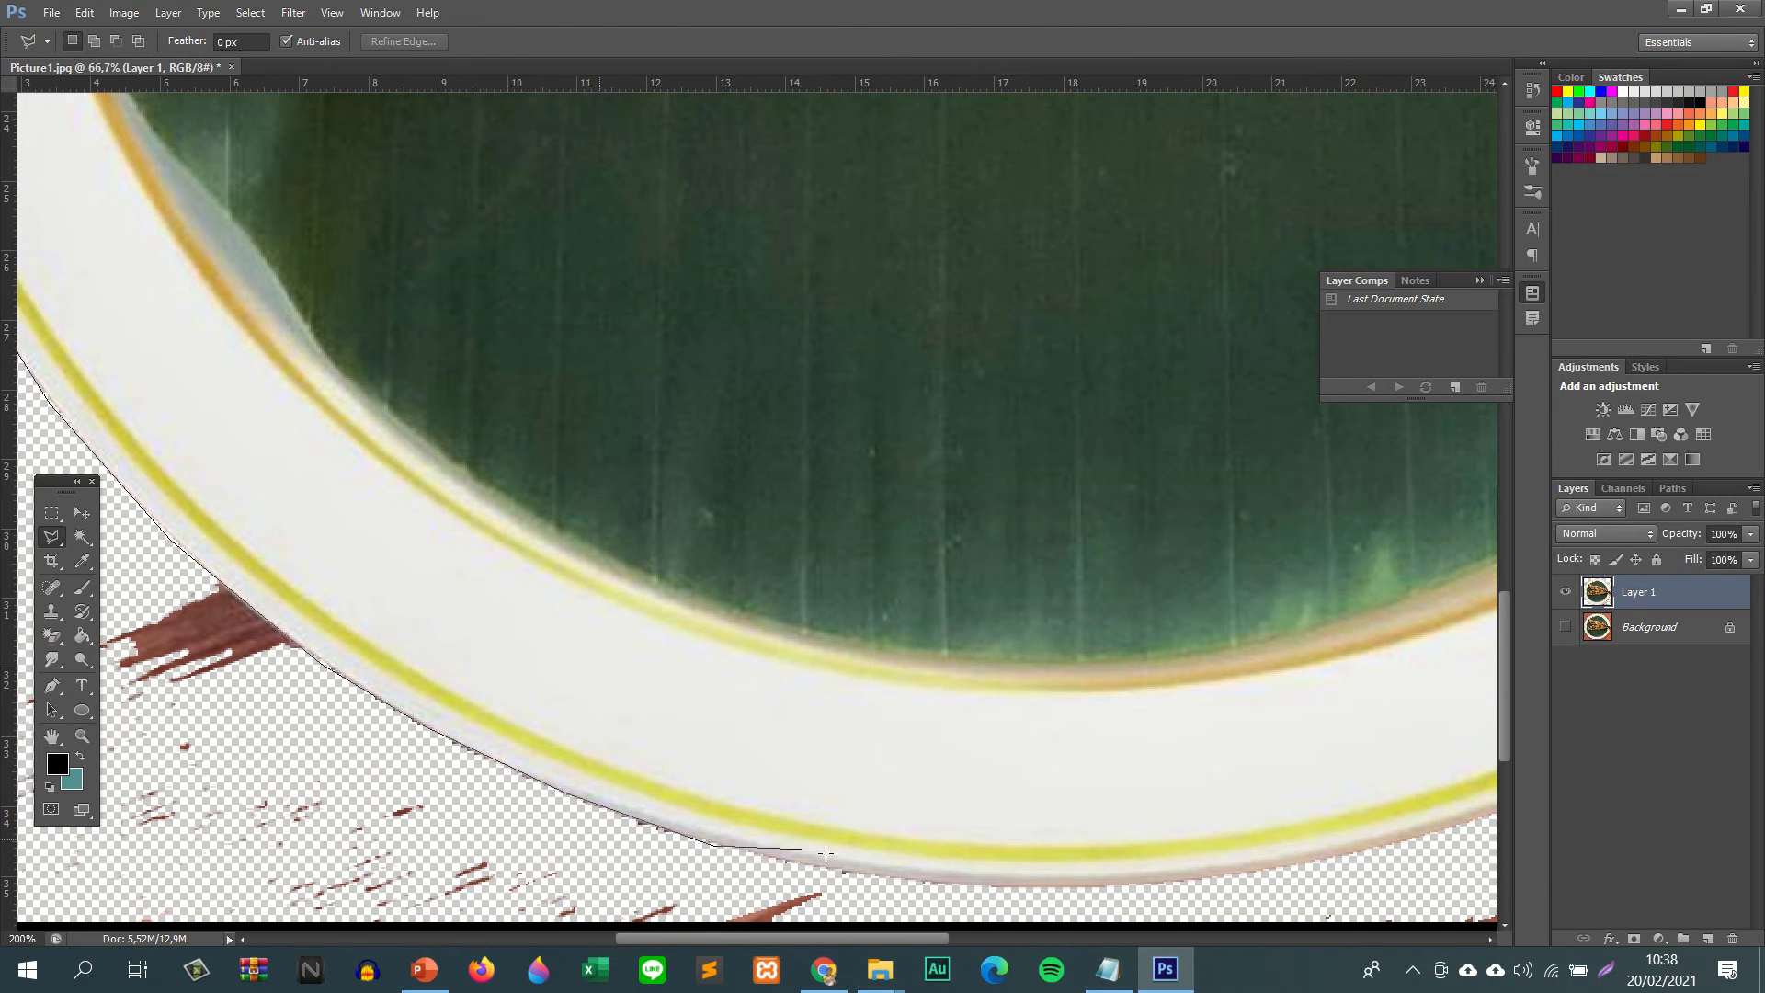
left_click(1028, 888)
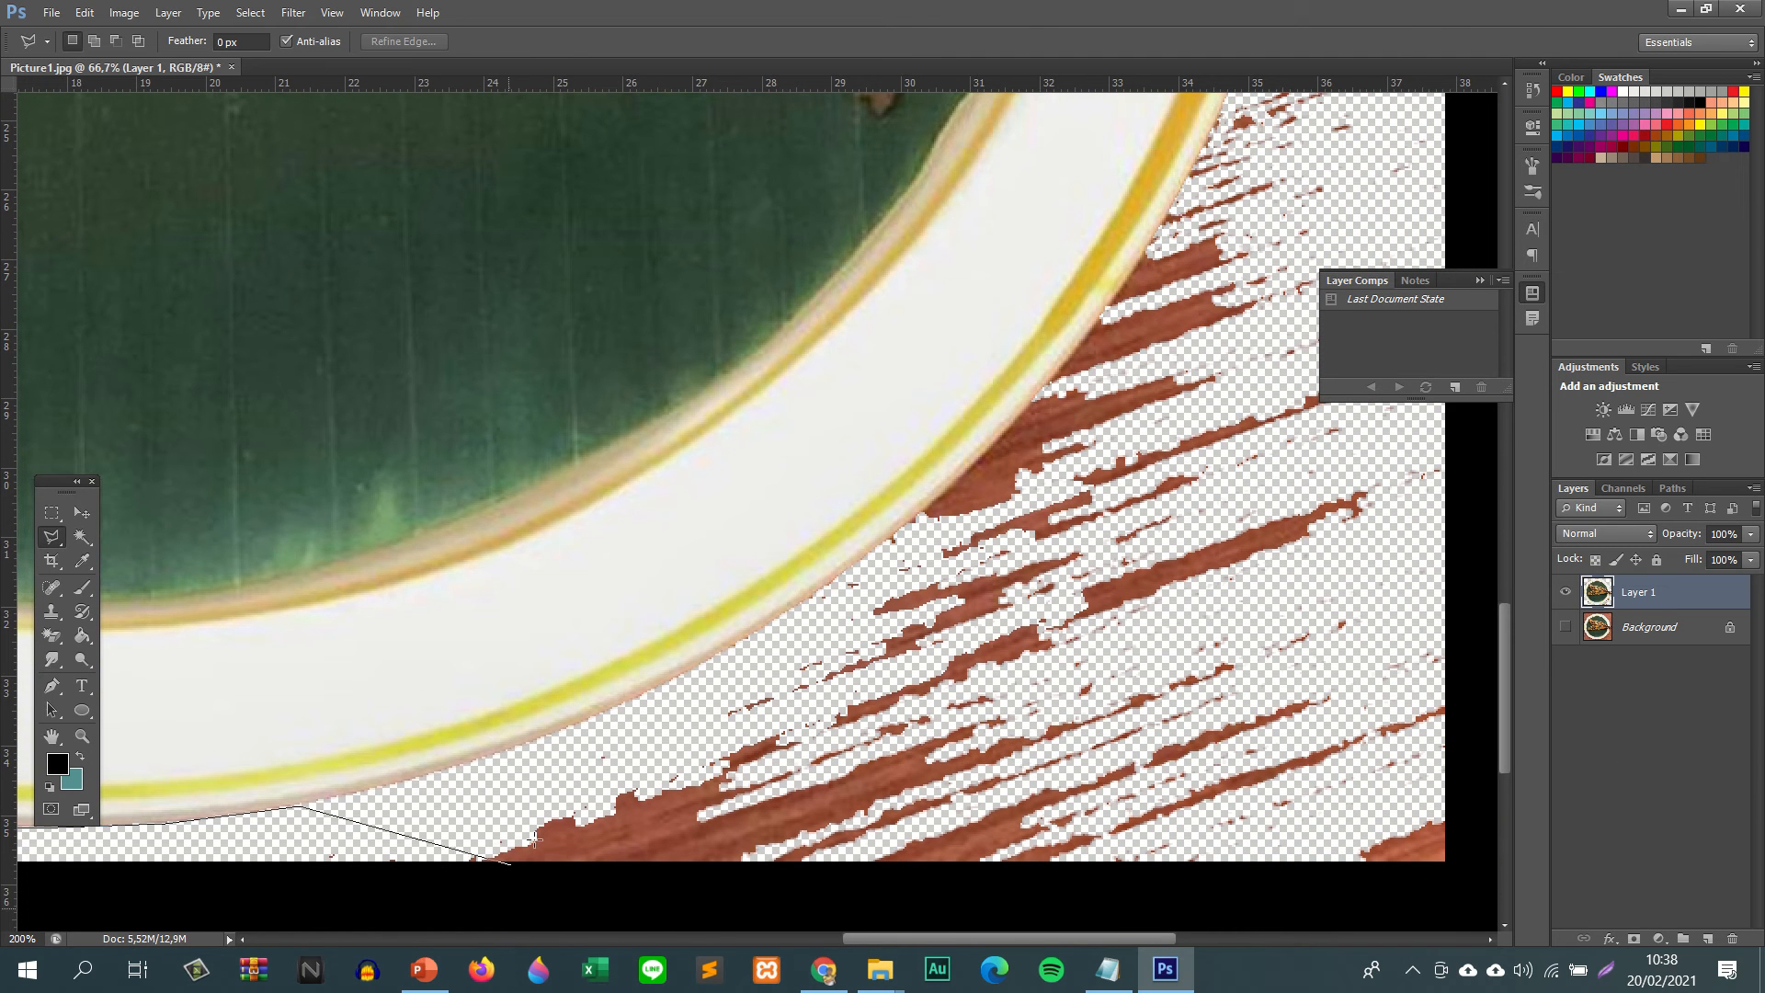
left_click(425, 777)
left_click(599, 719)
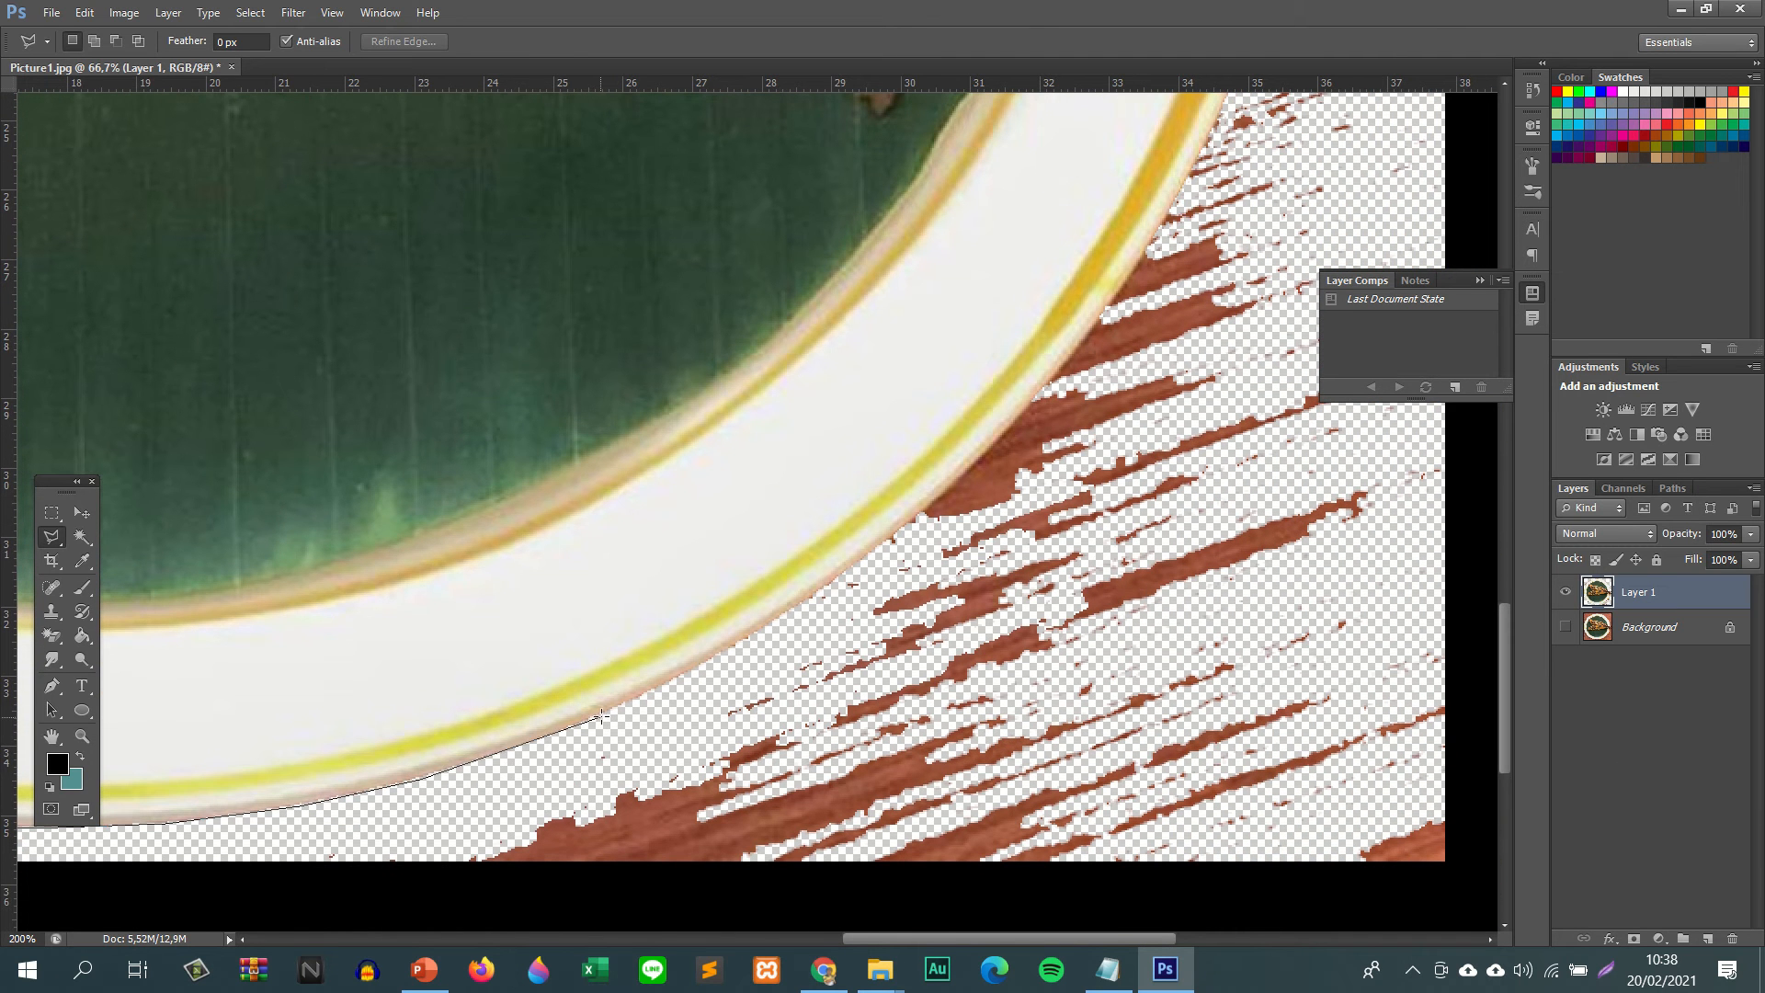
- Trace the plate's lower-right rim with the lasso up to the fish tail
left_click(762, 631)
left_click(972, 466)
left_click(1044, 391)
scroll(1144, 325, "up", 3)
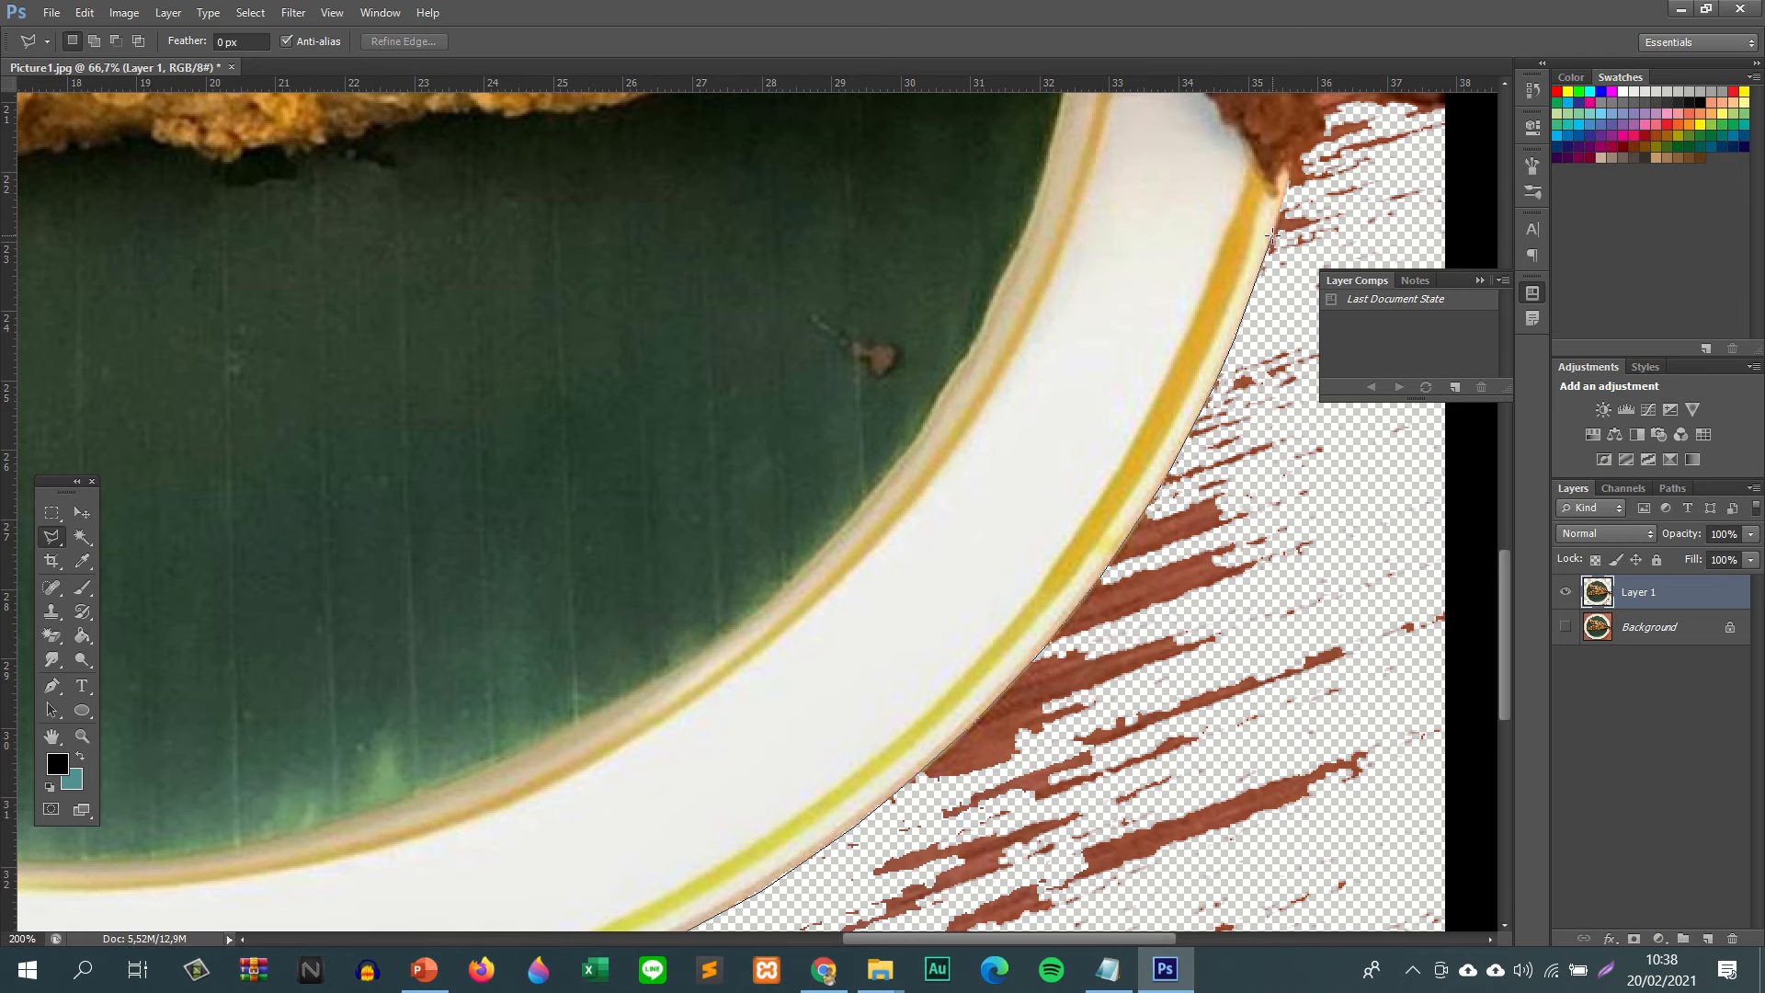
left_click(1287, 185)
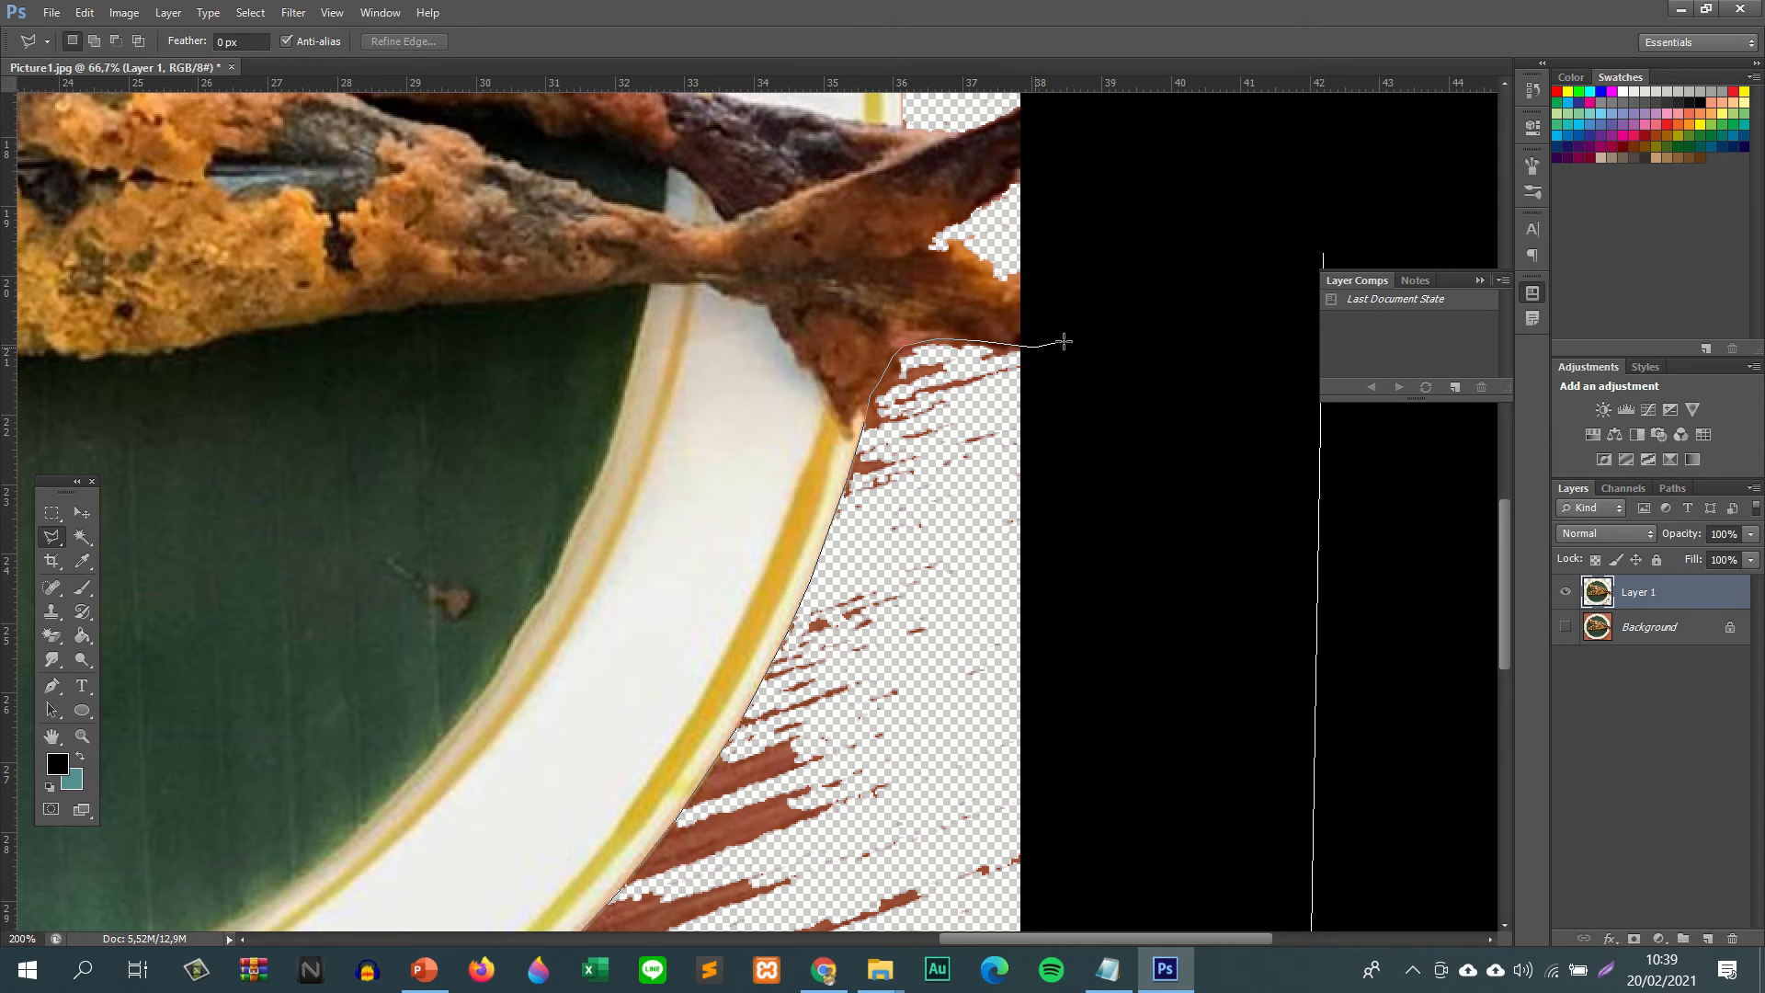
- Close the lasso selection around the fish tail at its starting point and delete the wood remnants around the plate's lower half
left_click(1058, 308)
left_click(1048, 150)
left_click(1231, 118)
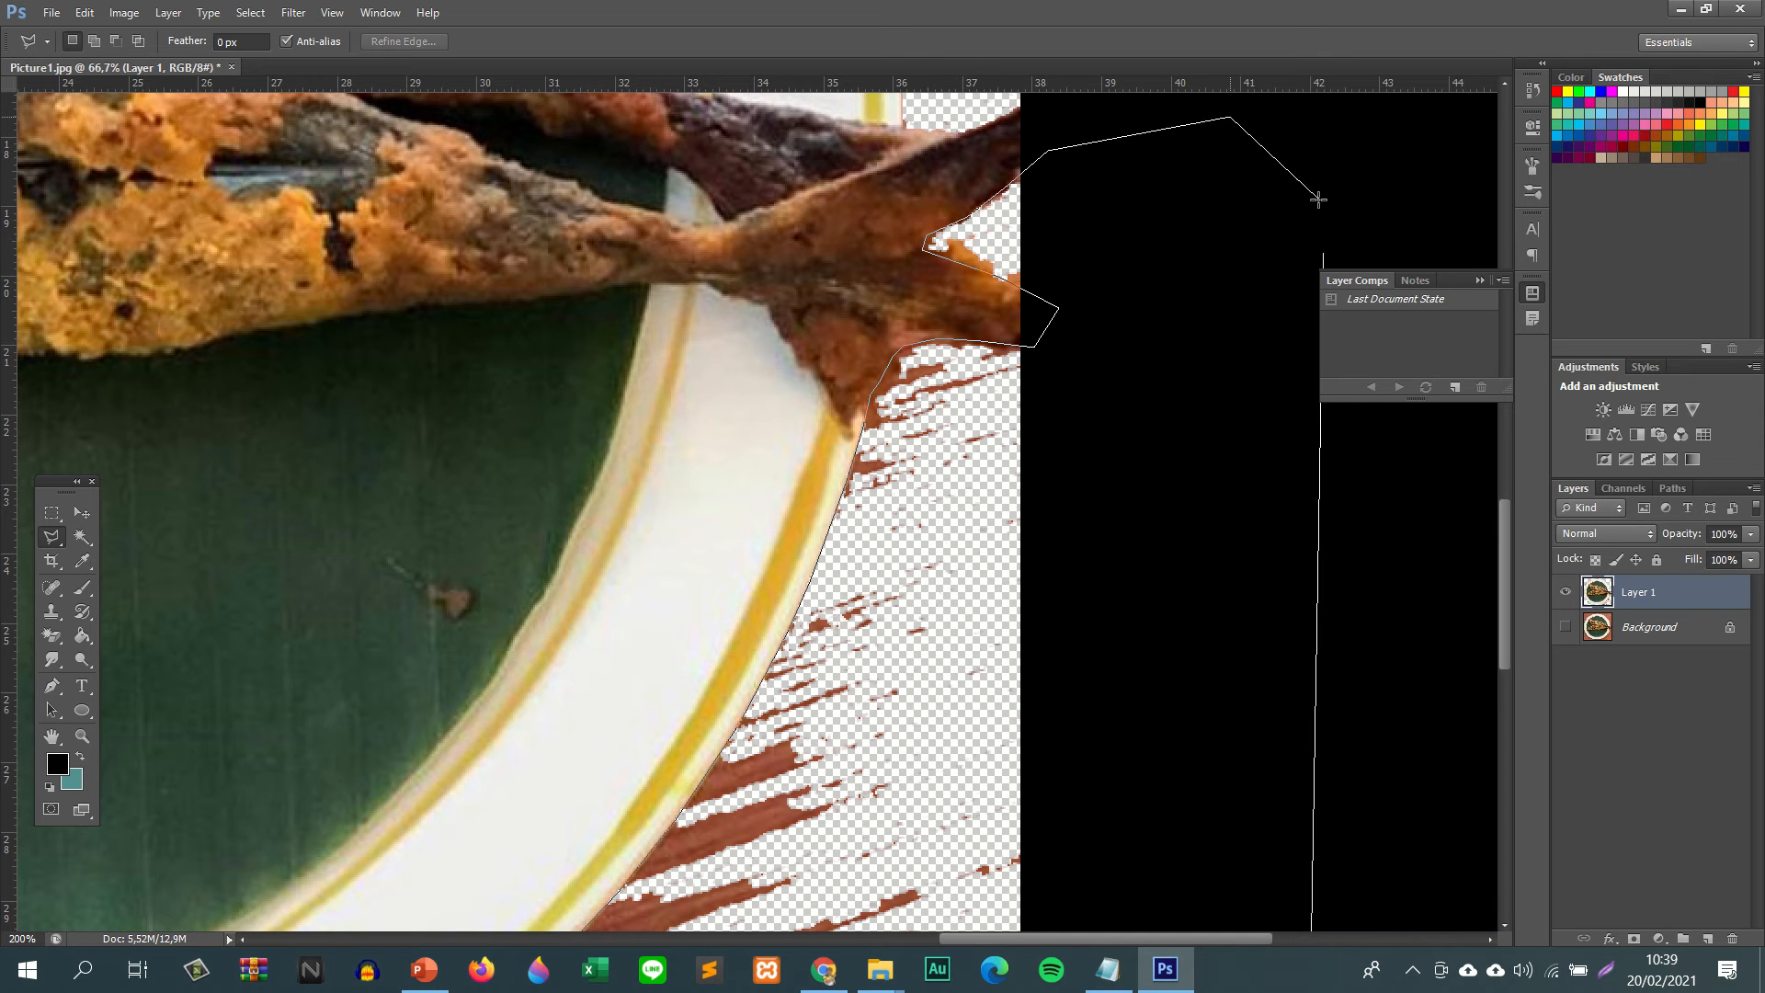
left_click(1325, 257)
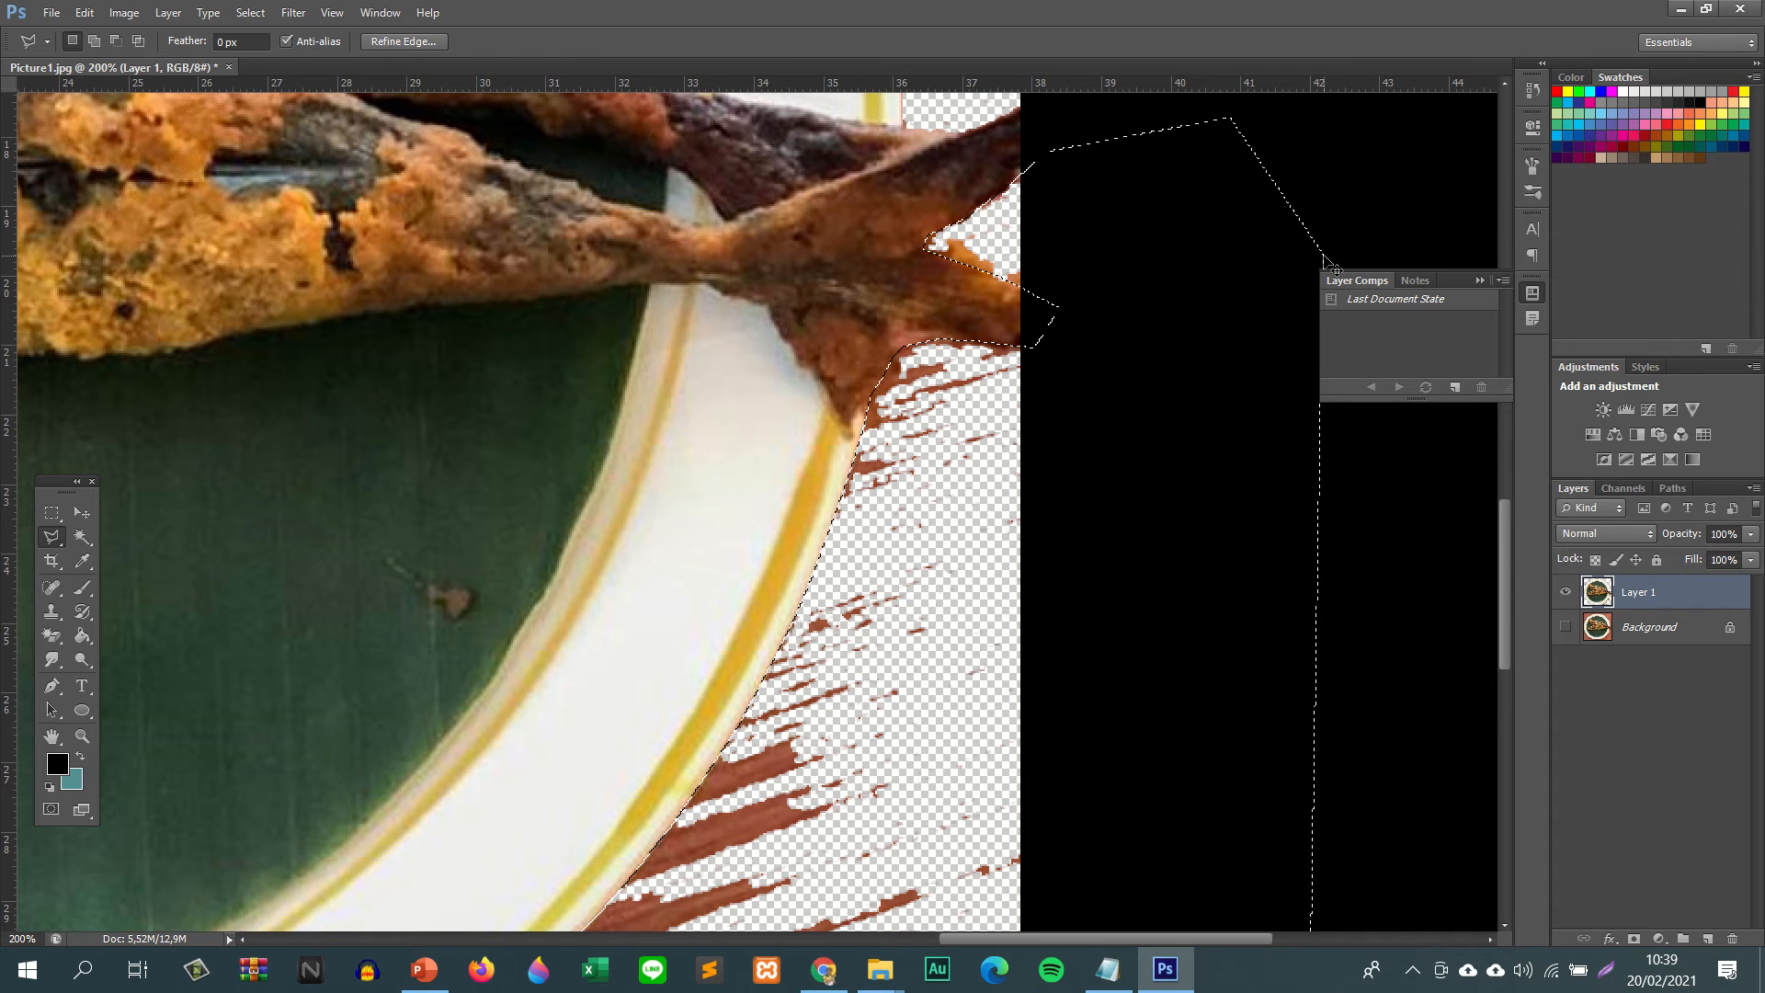
key("ctrl+minus")
key("ctrl+minus")
key("ctrl+minus")
key("ctrl+minus")
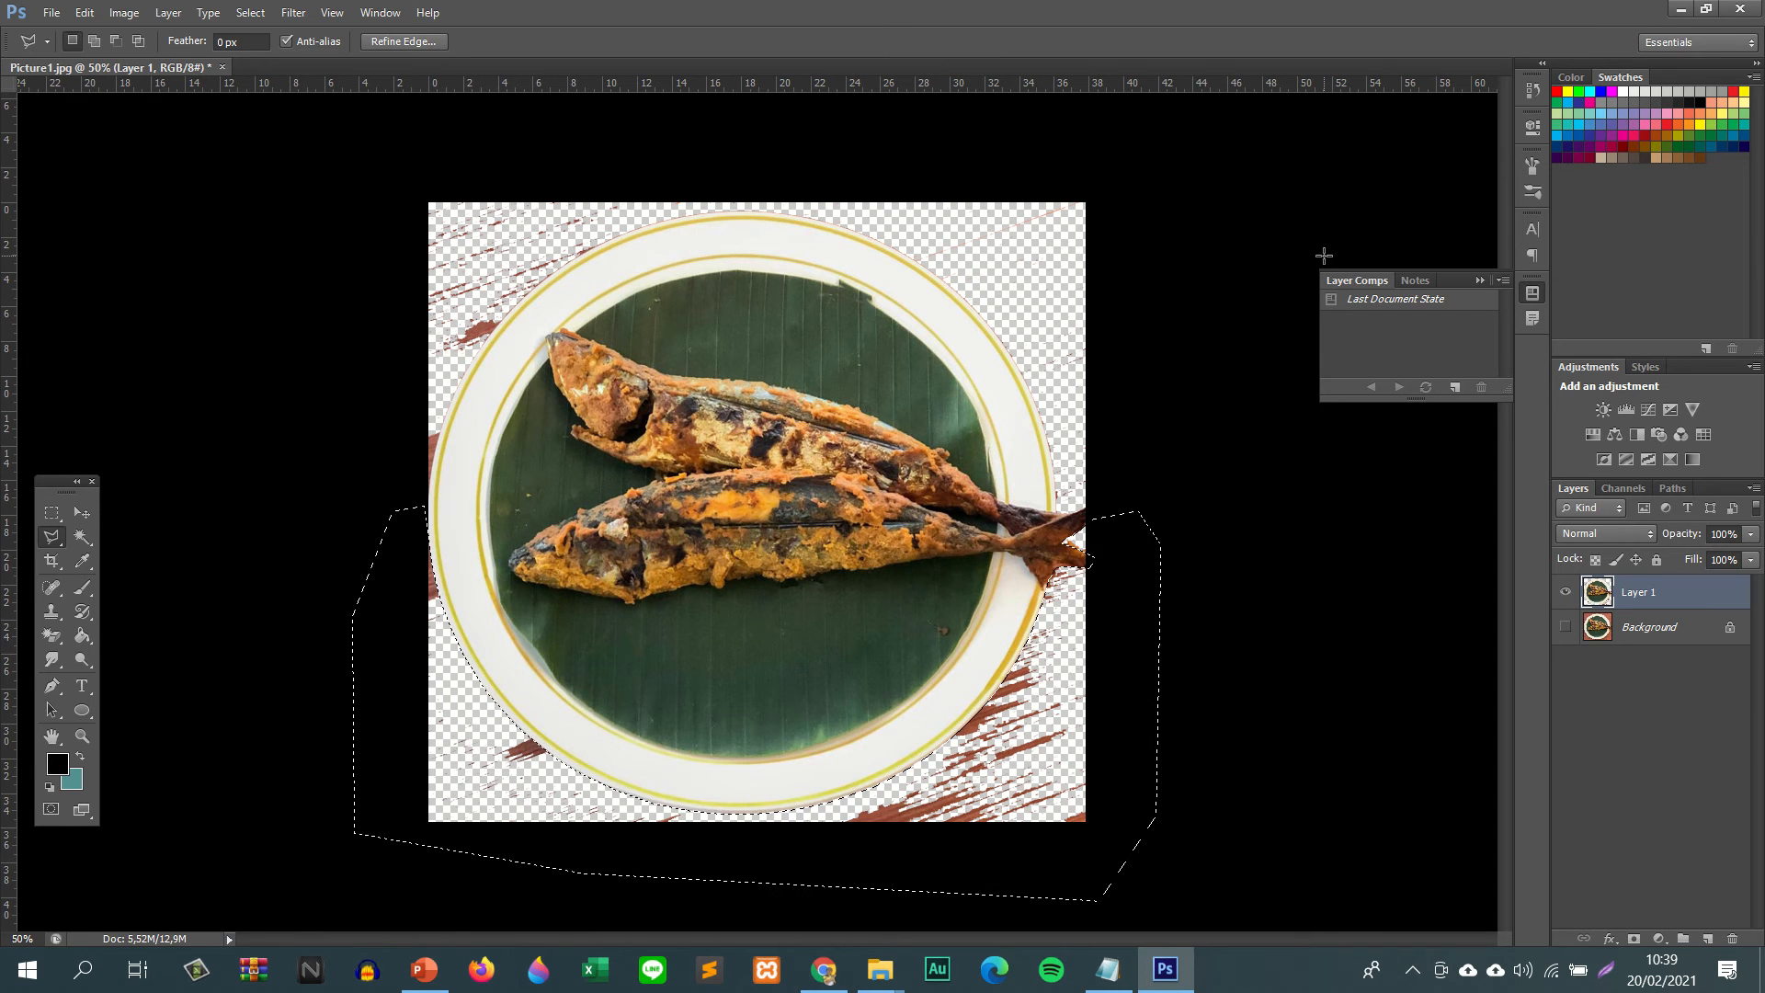
key("Delete")
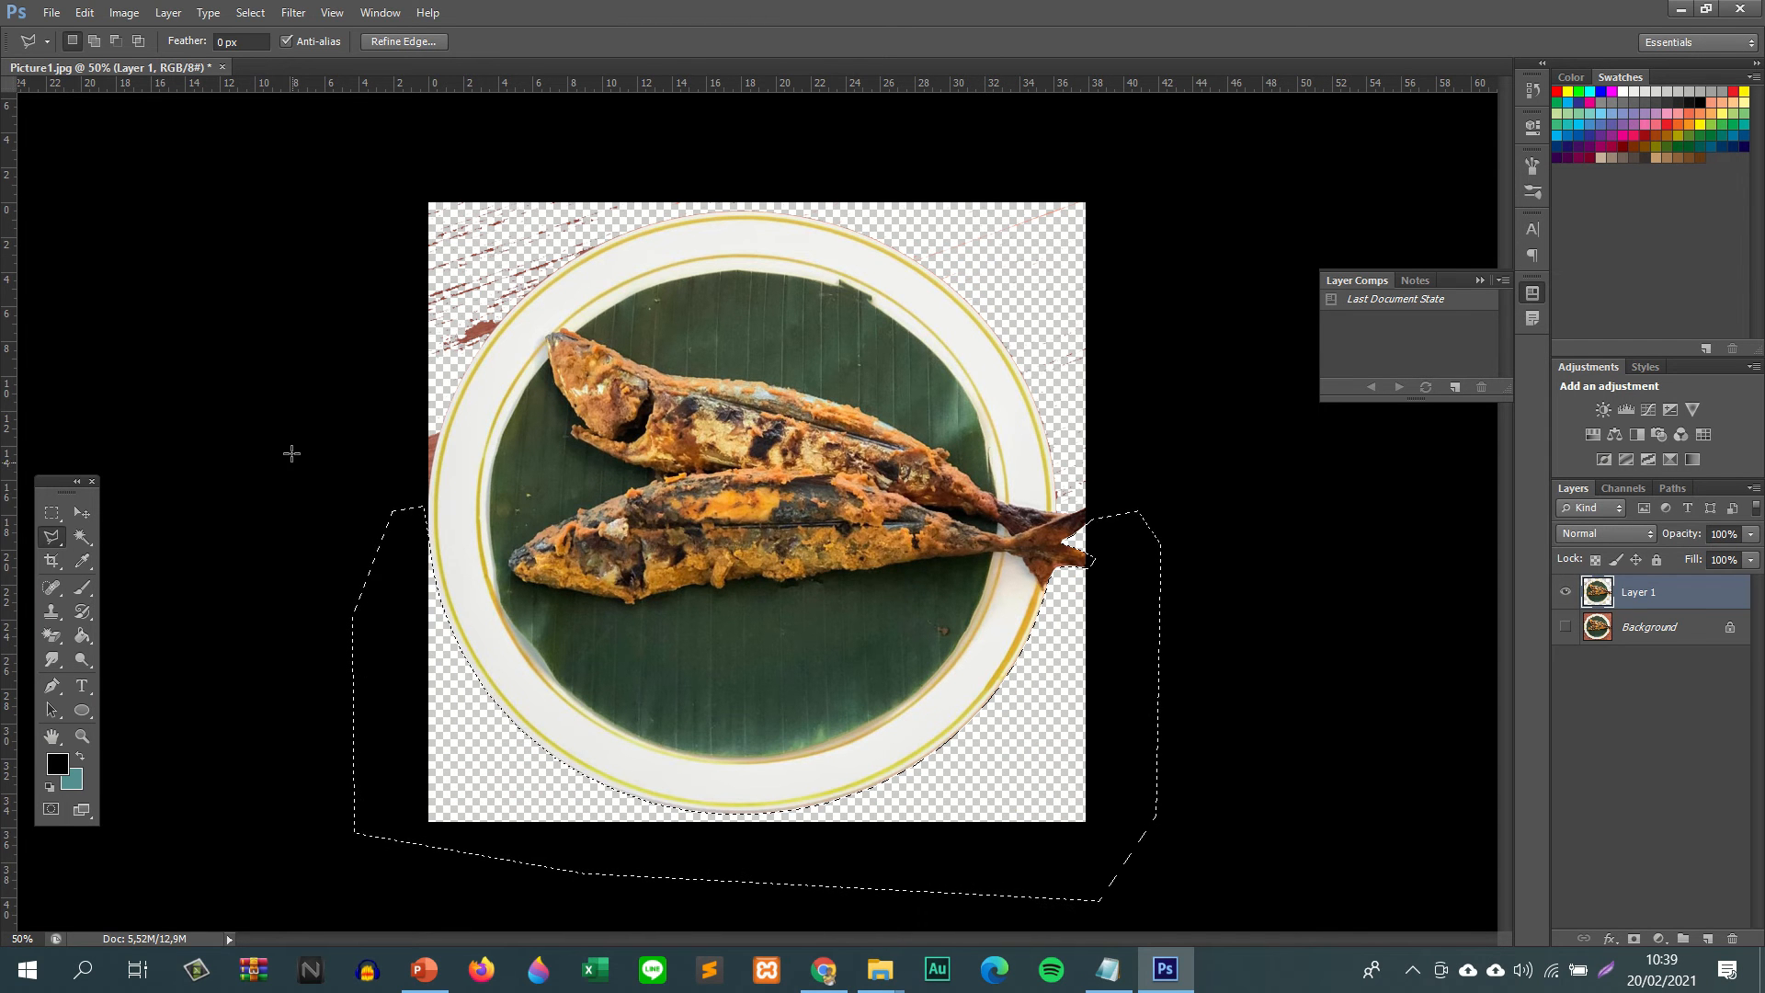
- Start a new polygonal lasso outline outside the canvas, running up the left side, across above the image and down past its right side
left_click(283, 426)
left_click(334, 158)
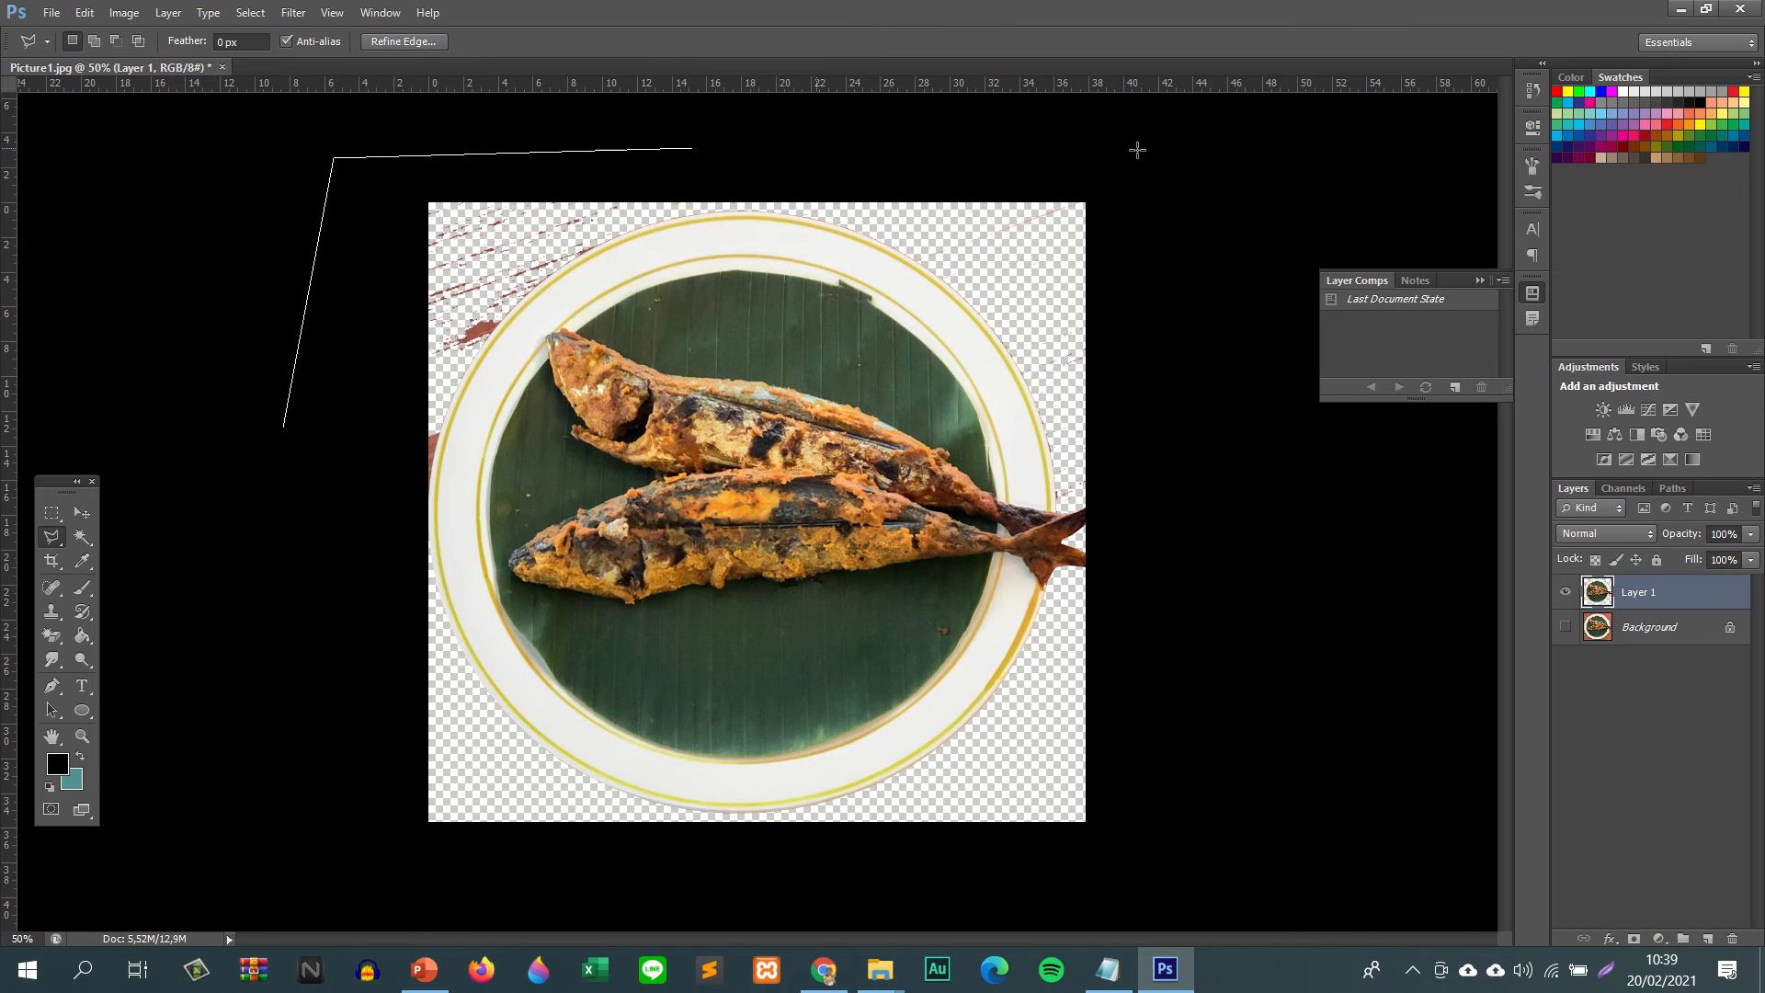
left_click(1238, 141)
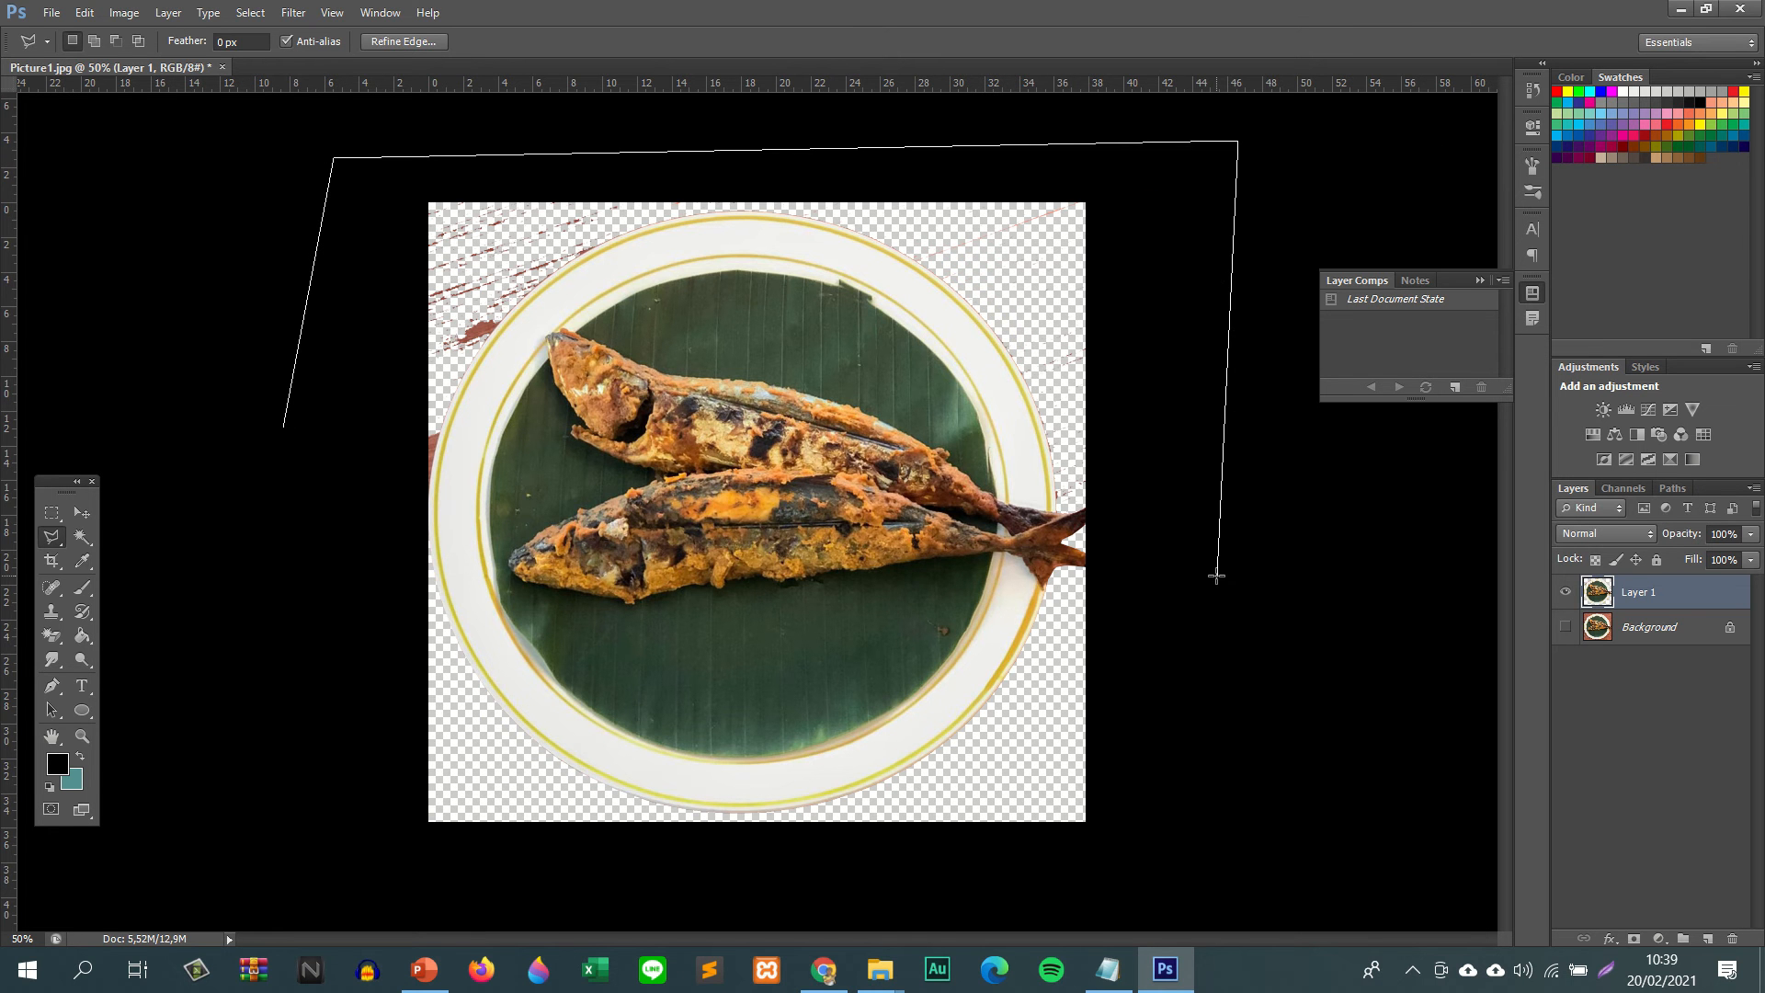
left_click(1217, 570)
- Bring the lasso outline in to the fish tail and follow its upper edge to where it meets the plate's right rim
key("ctrl+plus")
key("ctrl+plus")
key("ctrl+plus")
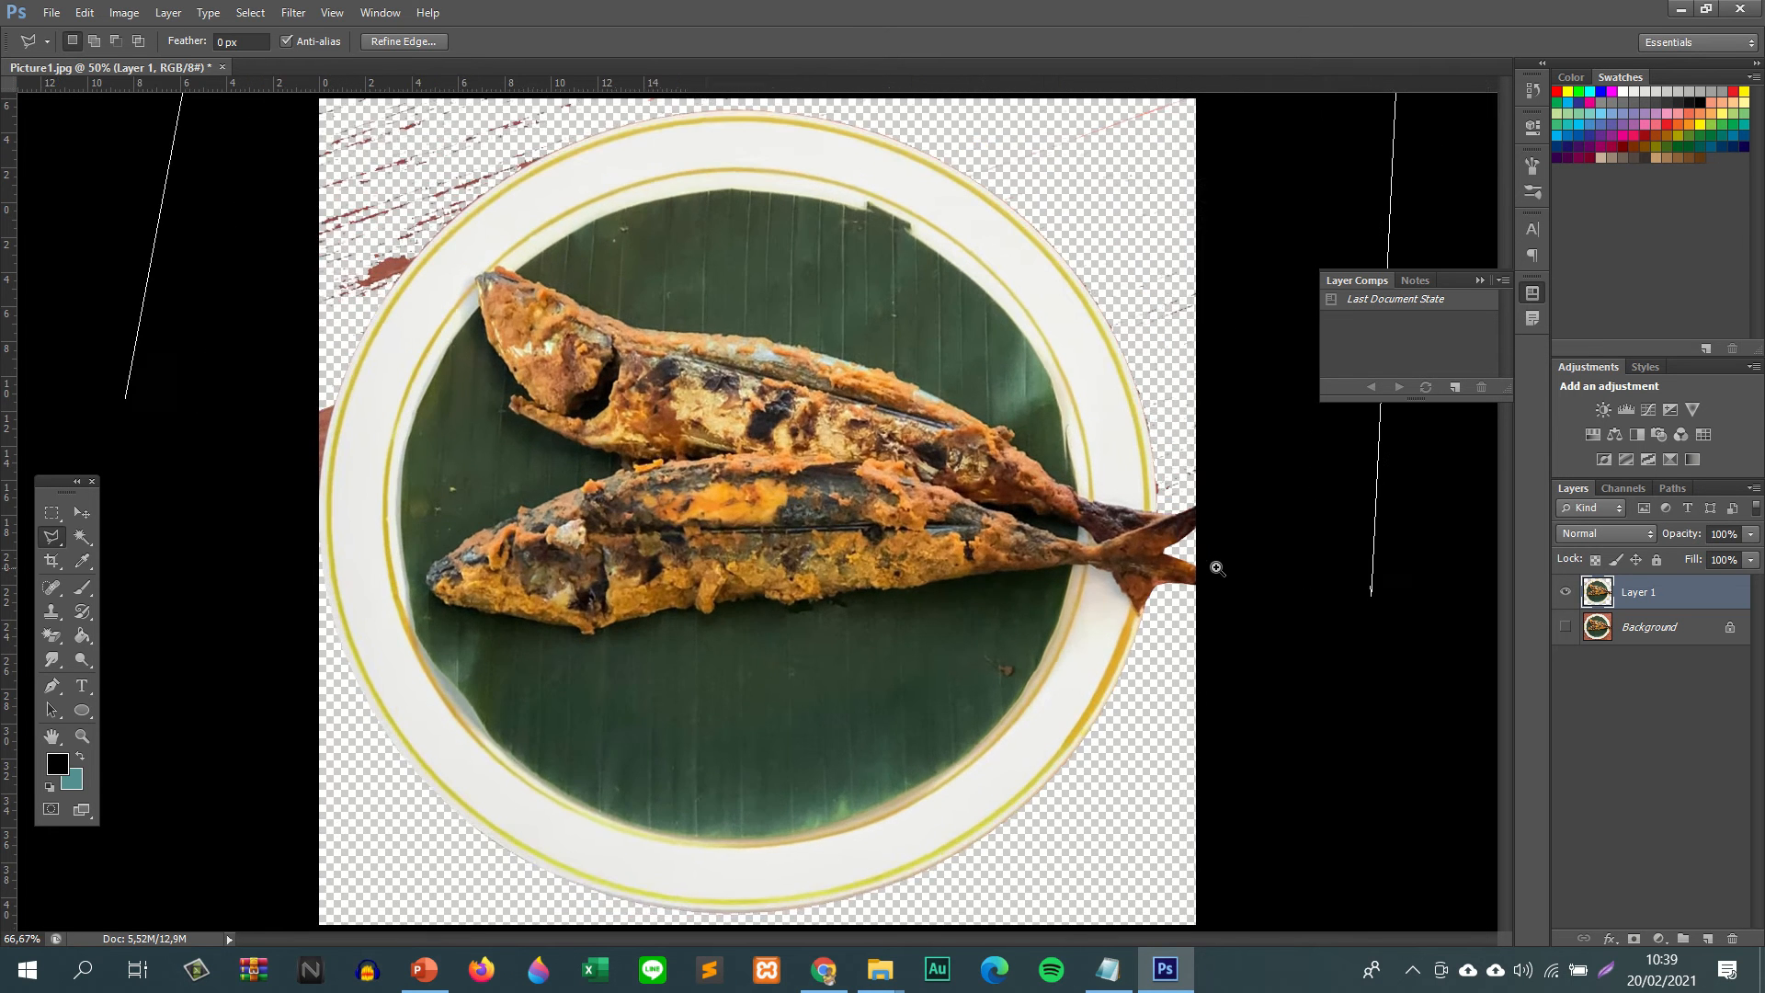
key("ctrl+plus")
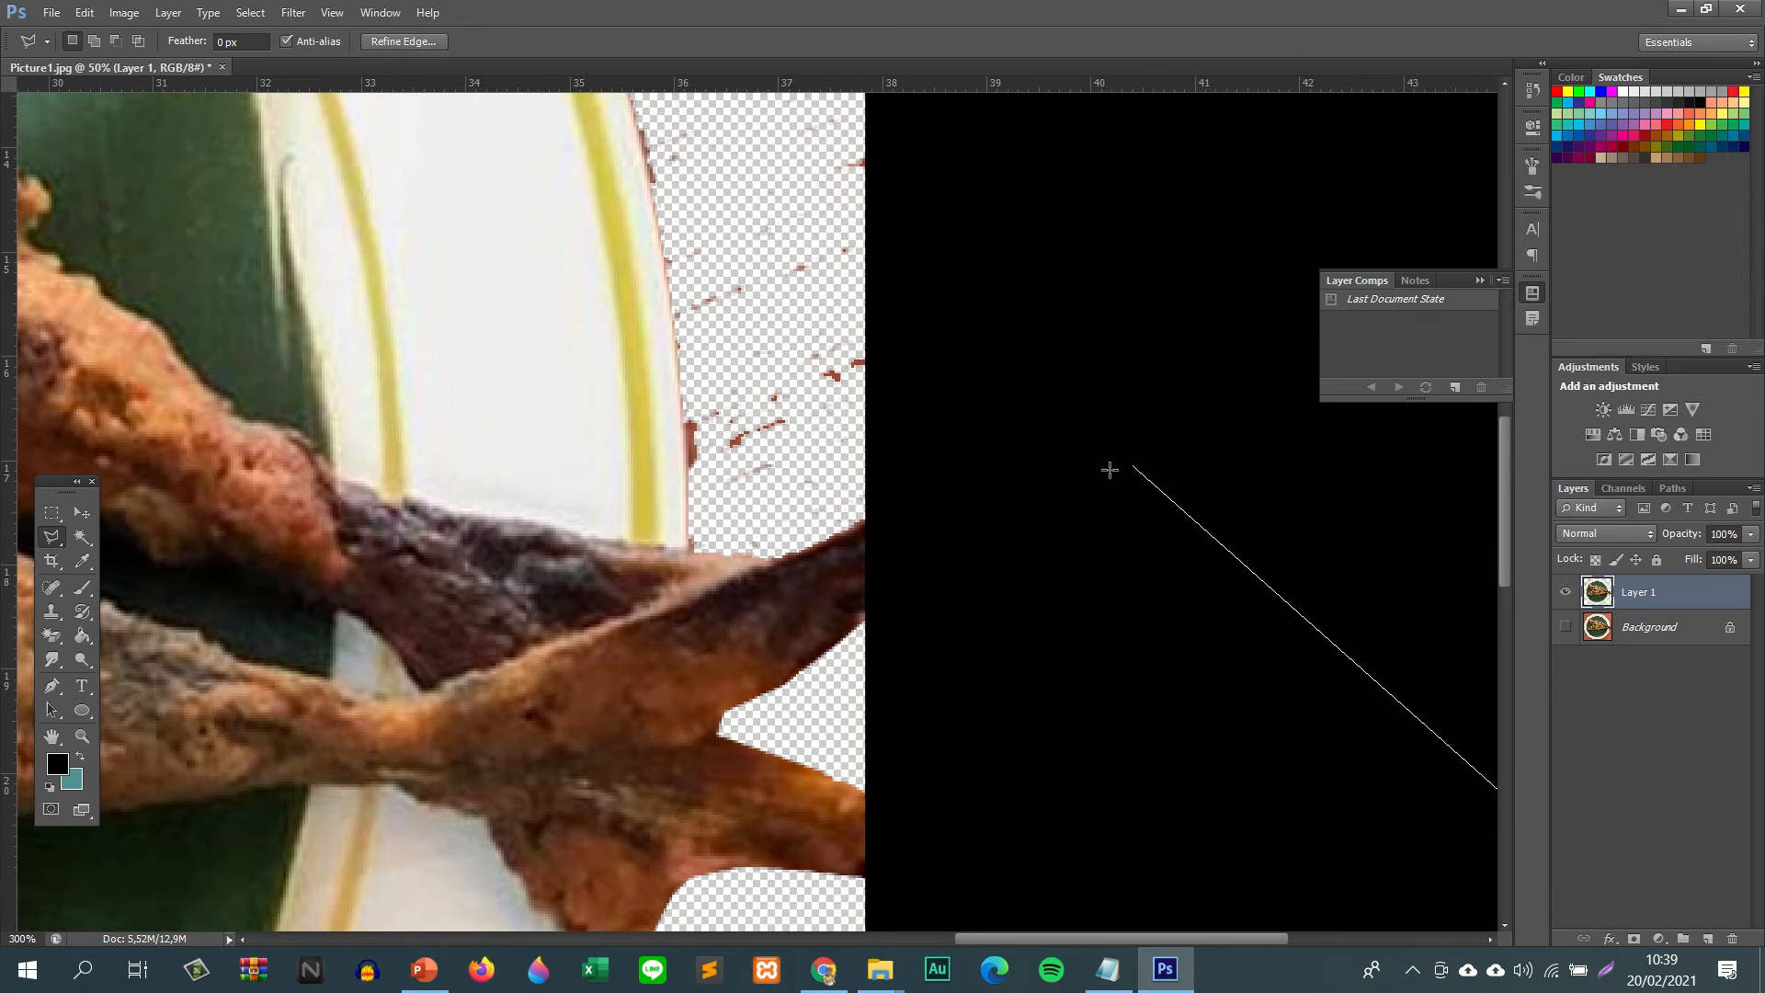
left_click(878, 518)
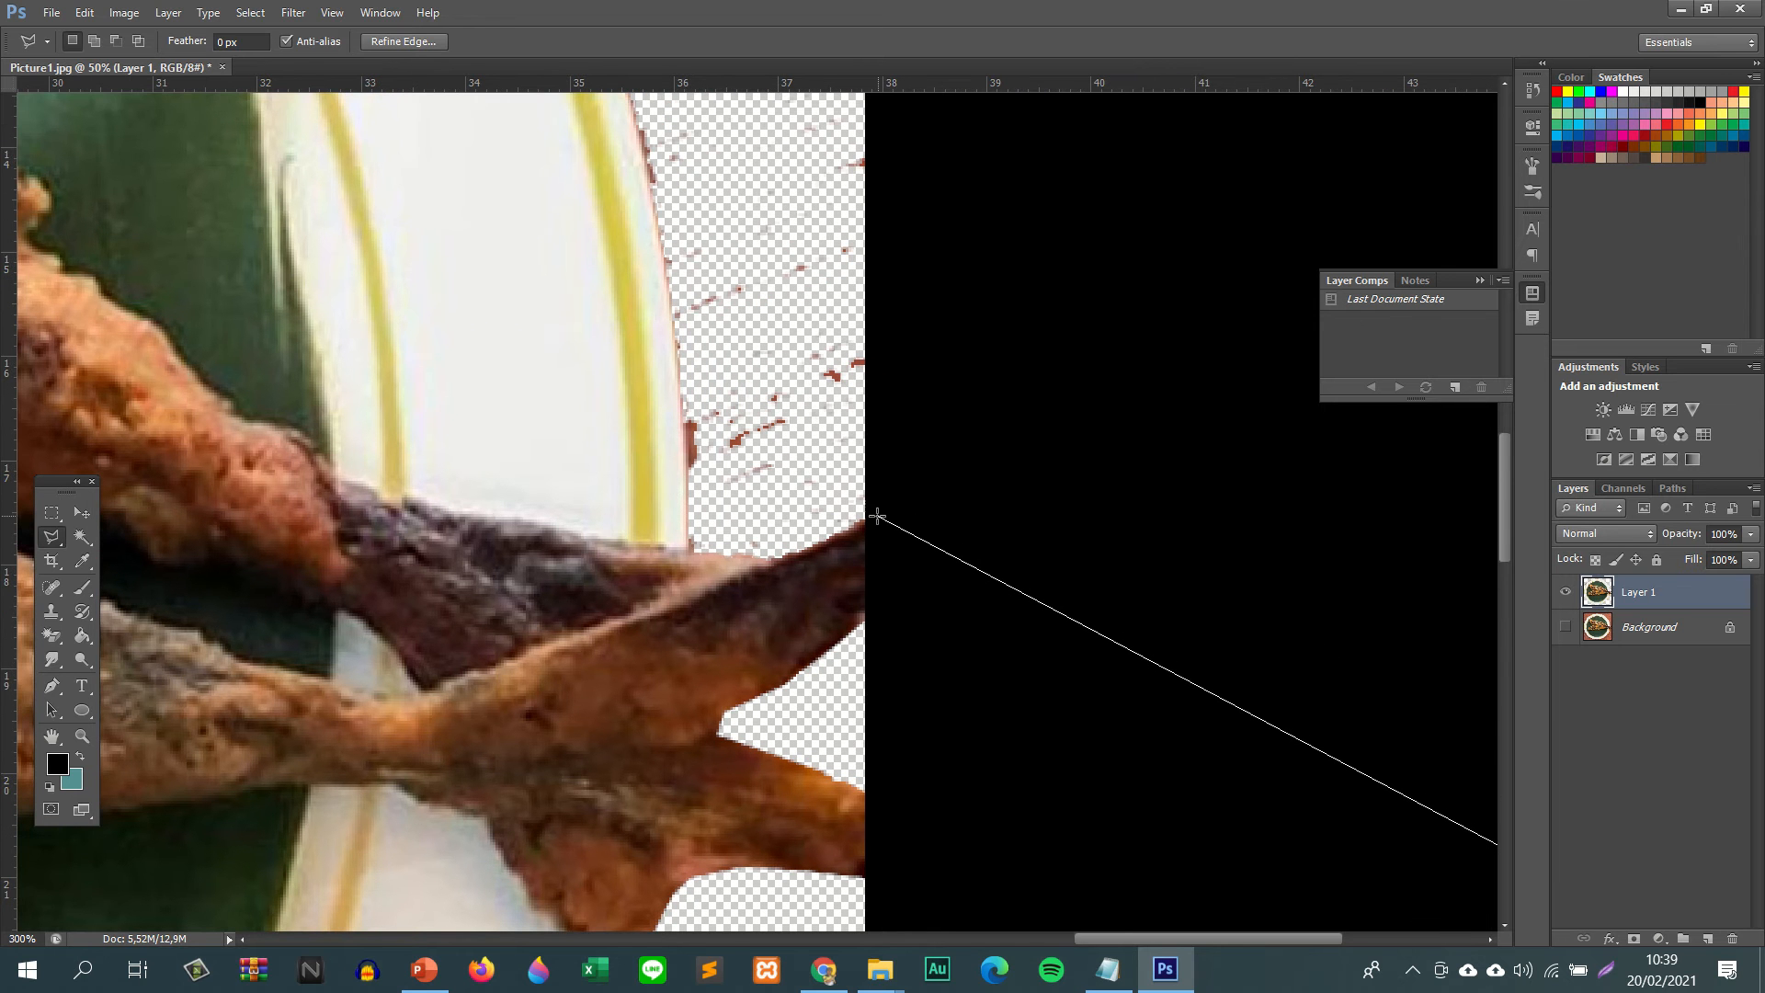
left_click(687, 552)
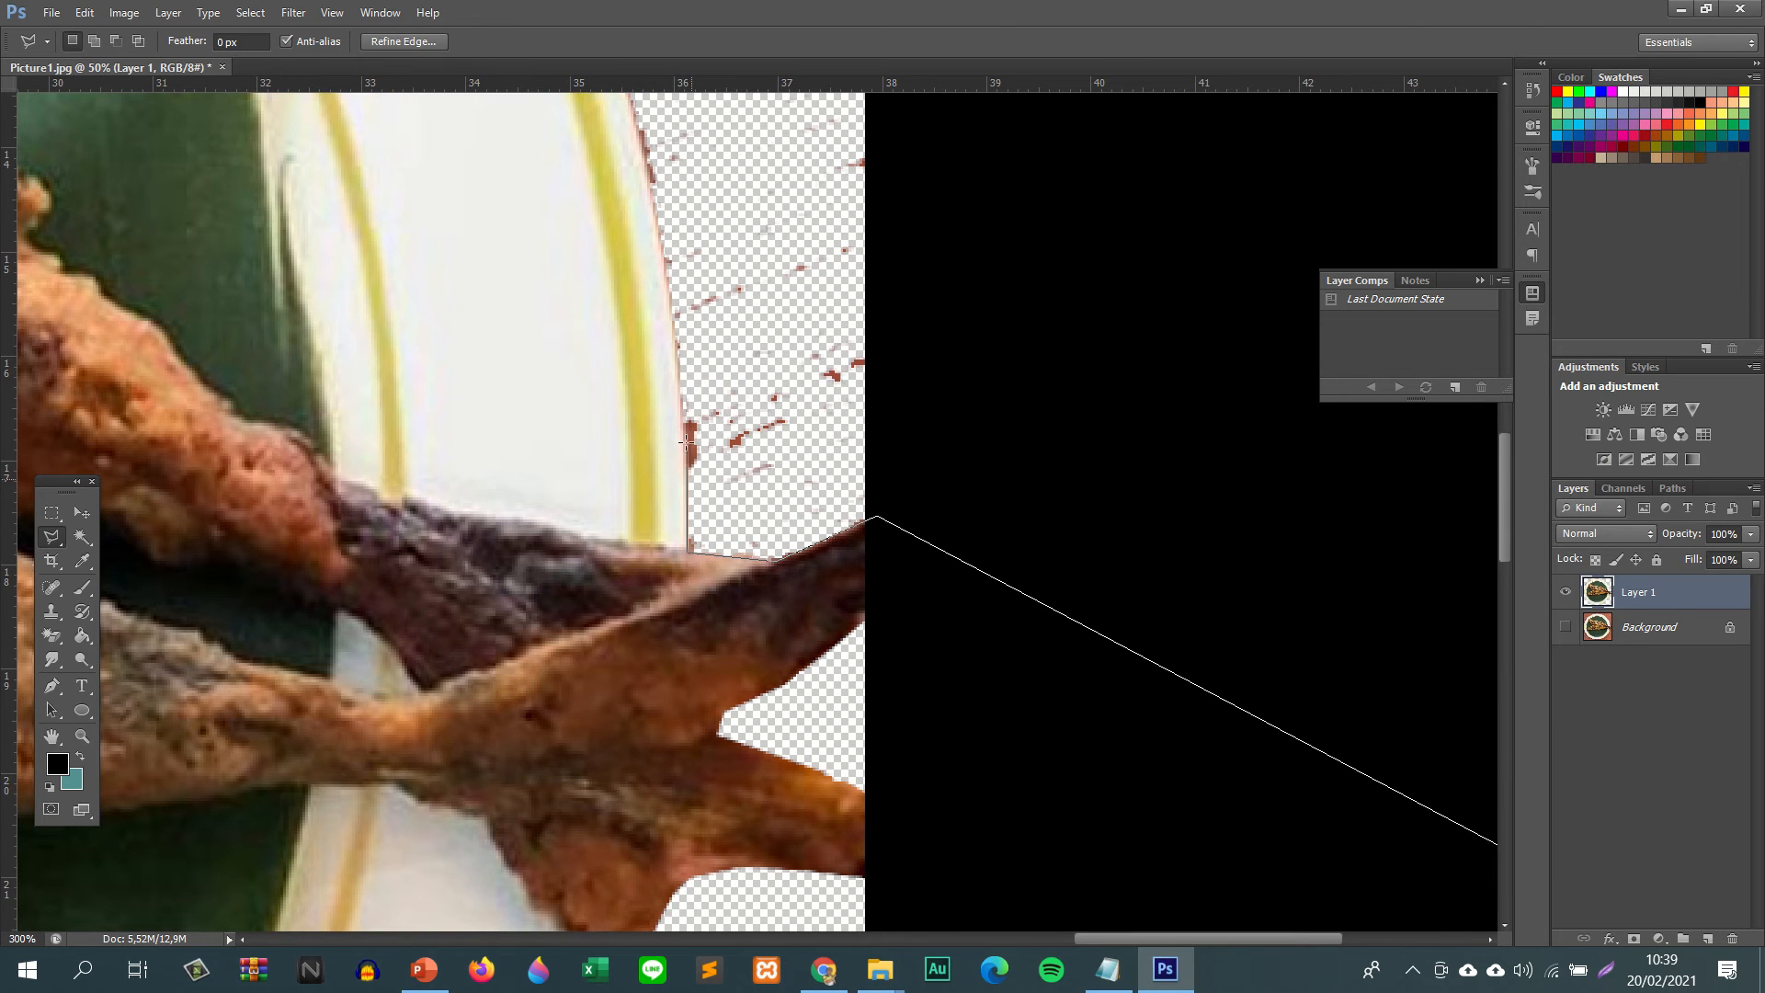
- Trace the plate's outer rim with the lasso from the fish tail up along the upper-right curve
left_click(673, 306)
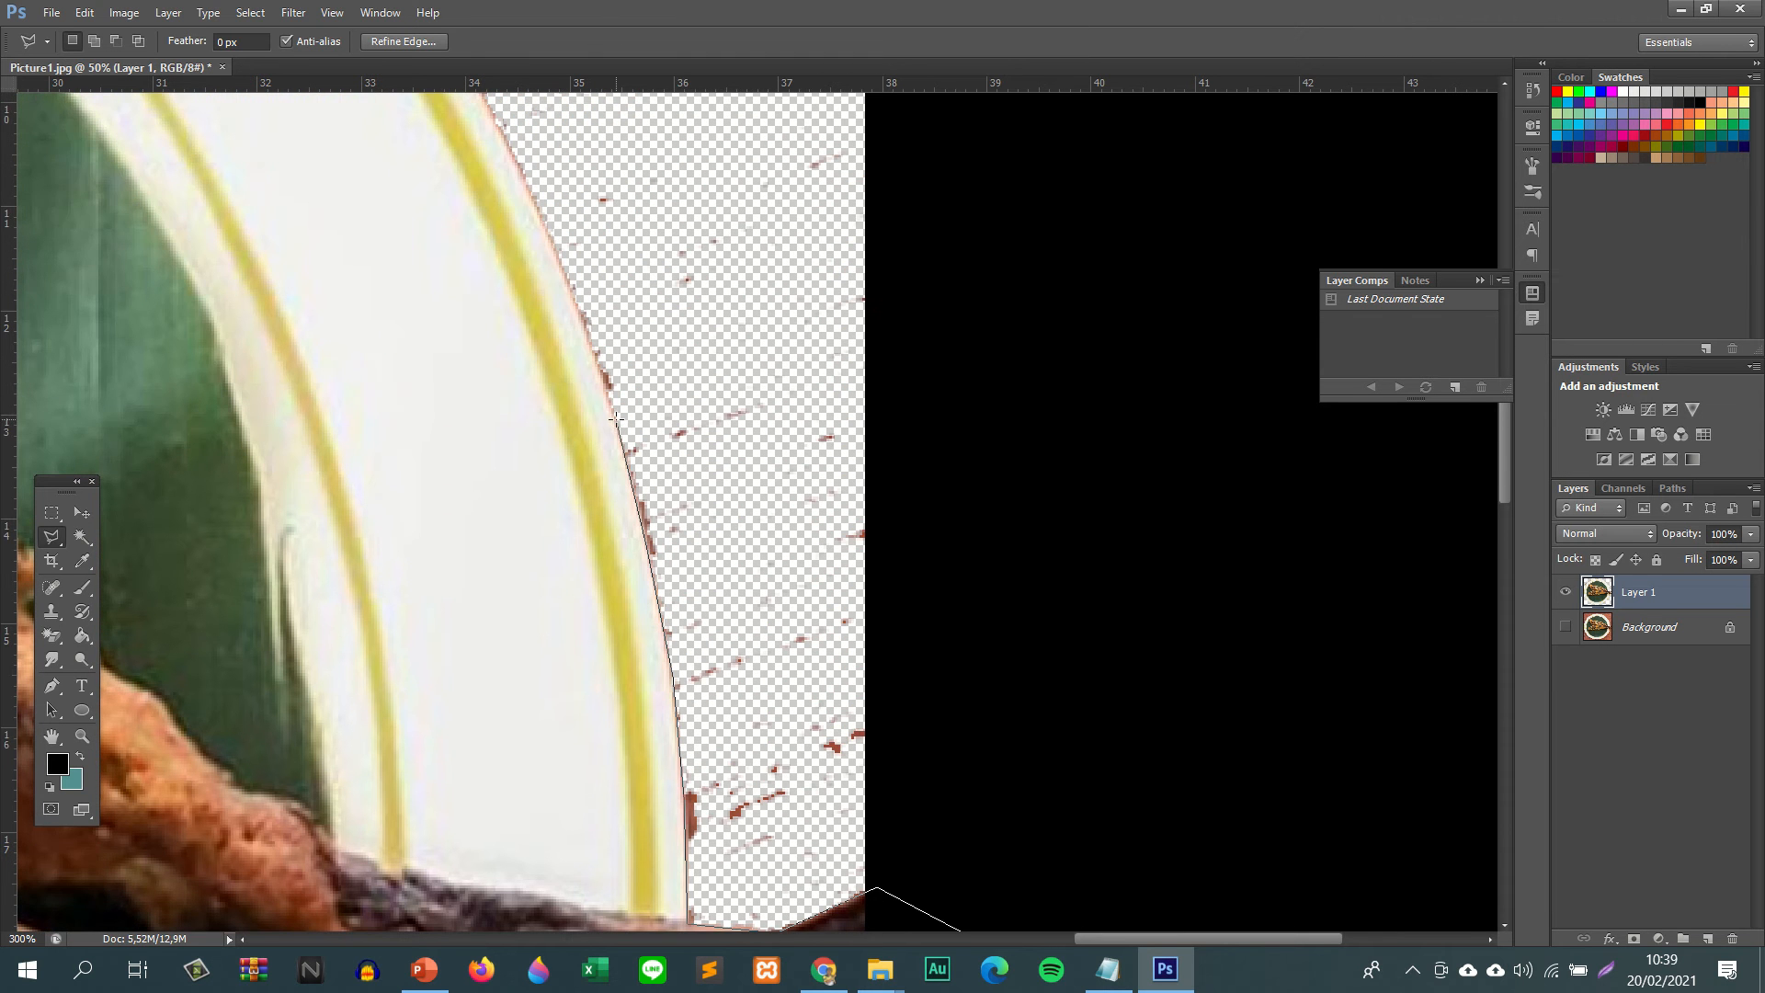
left_click(616, 419)
scroll(559, 295, "up", 5)
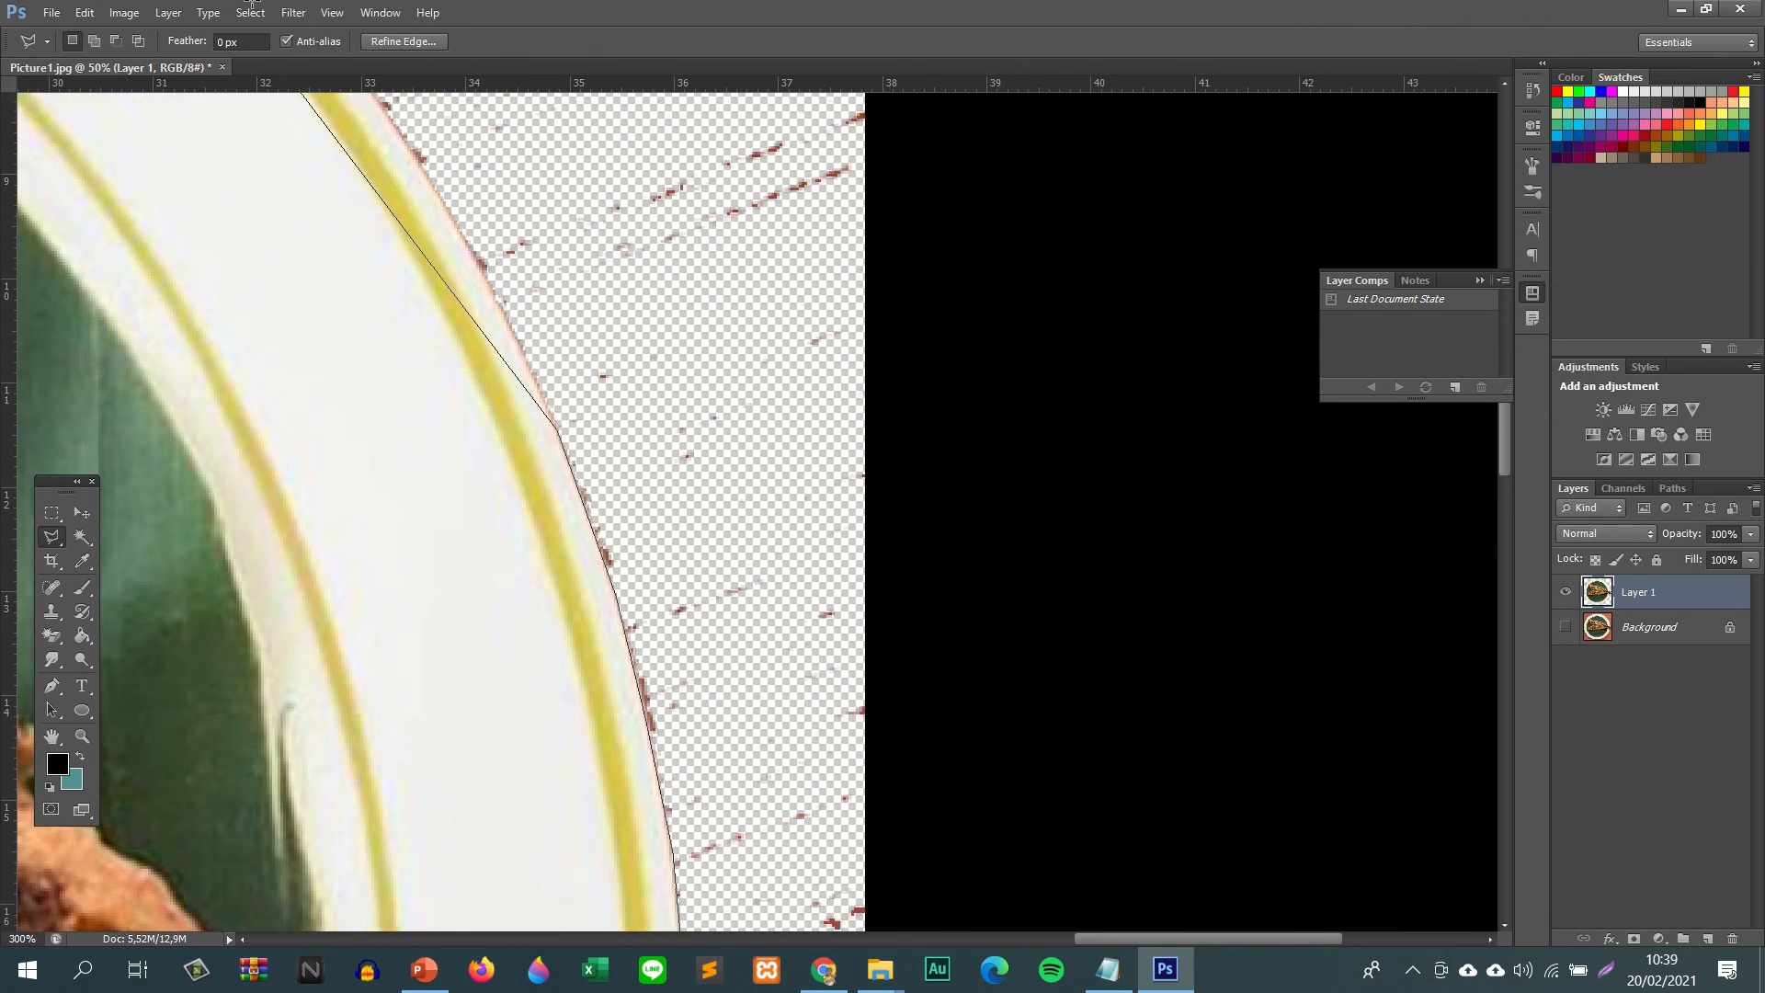
left_click(486, 536)
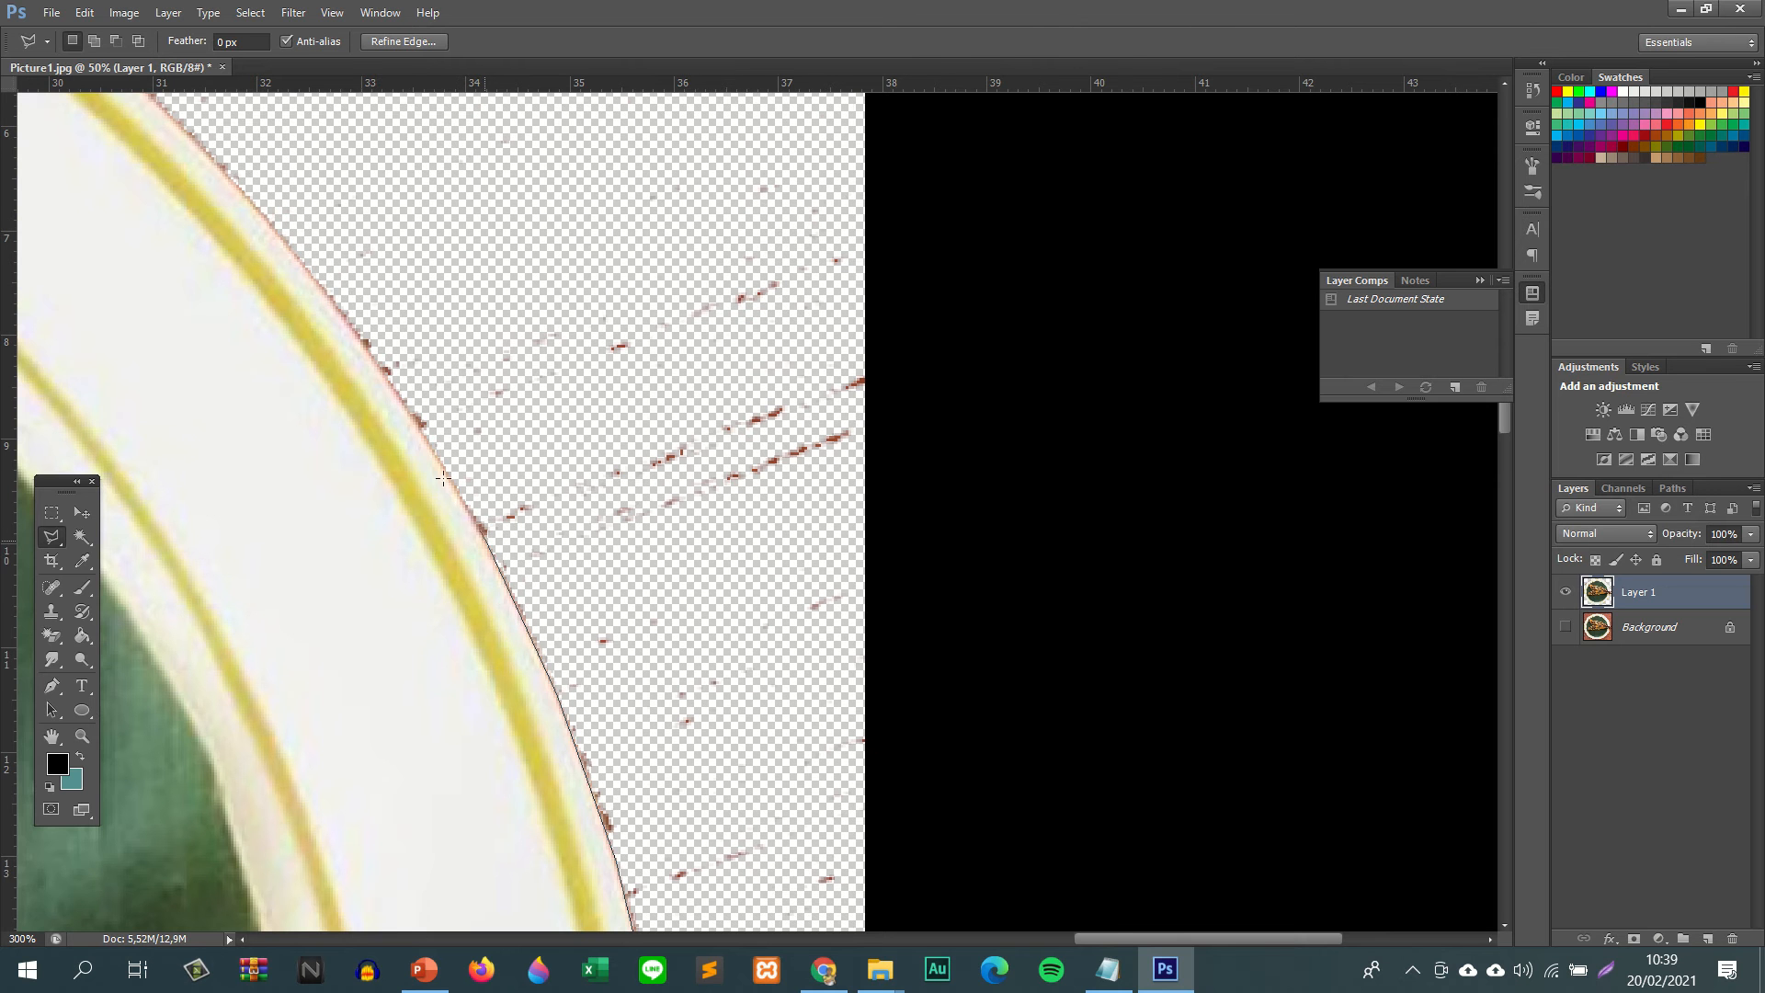
left_click(318, 281)
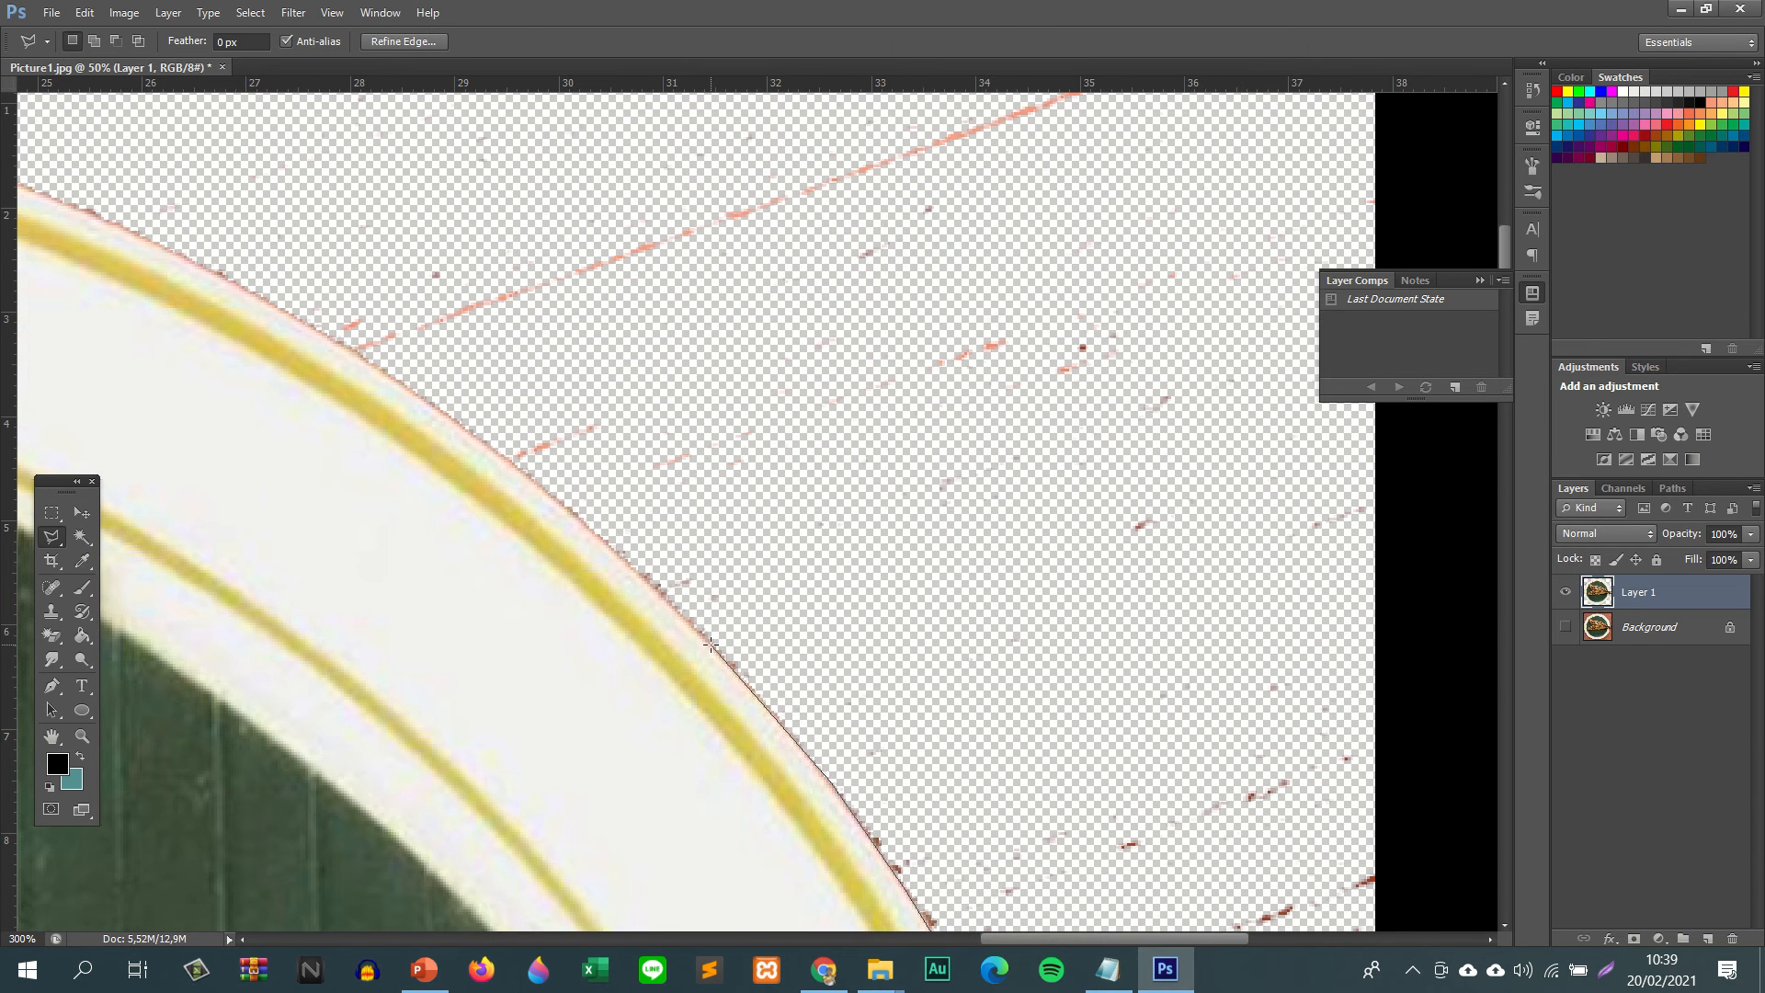
left_click(573, 512)
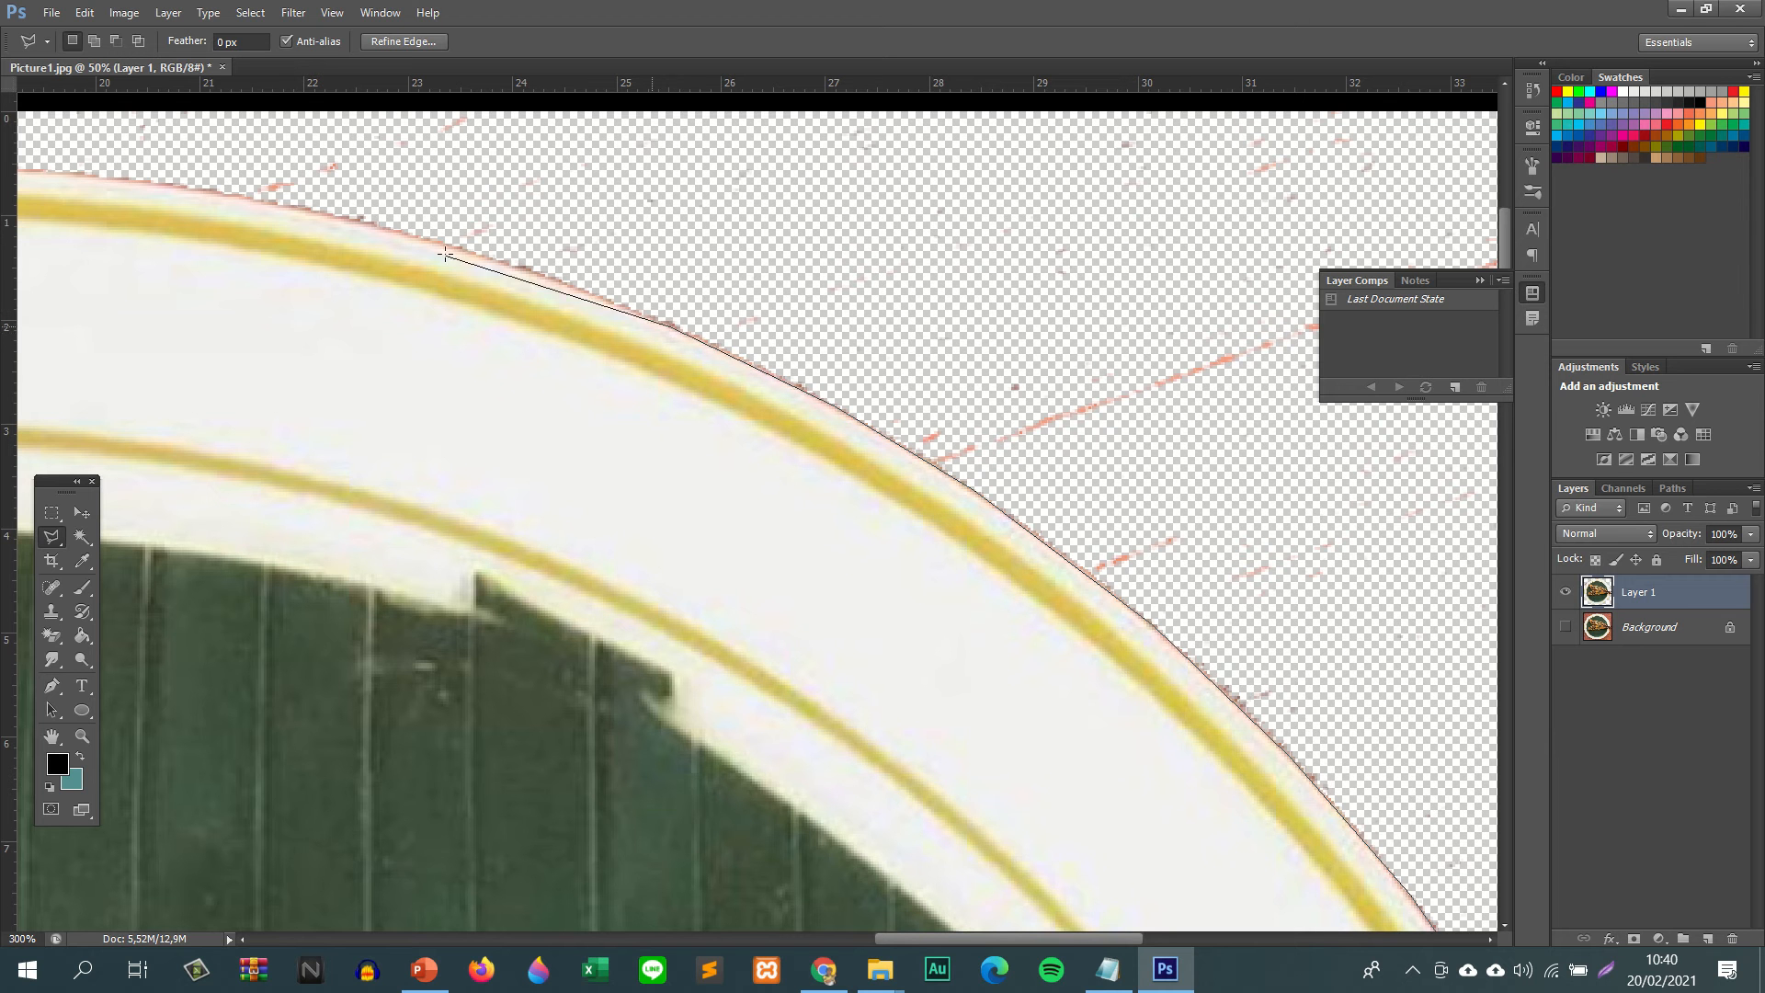
- Trace the plate's outer rim with the lasso across the top toward the upper left
left_click(522, 267)
left_click(233, 196)
left_click(82, 174)
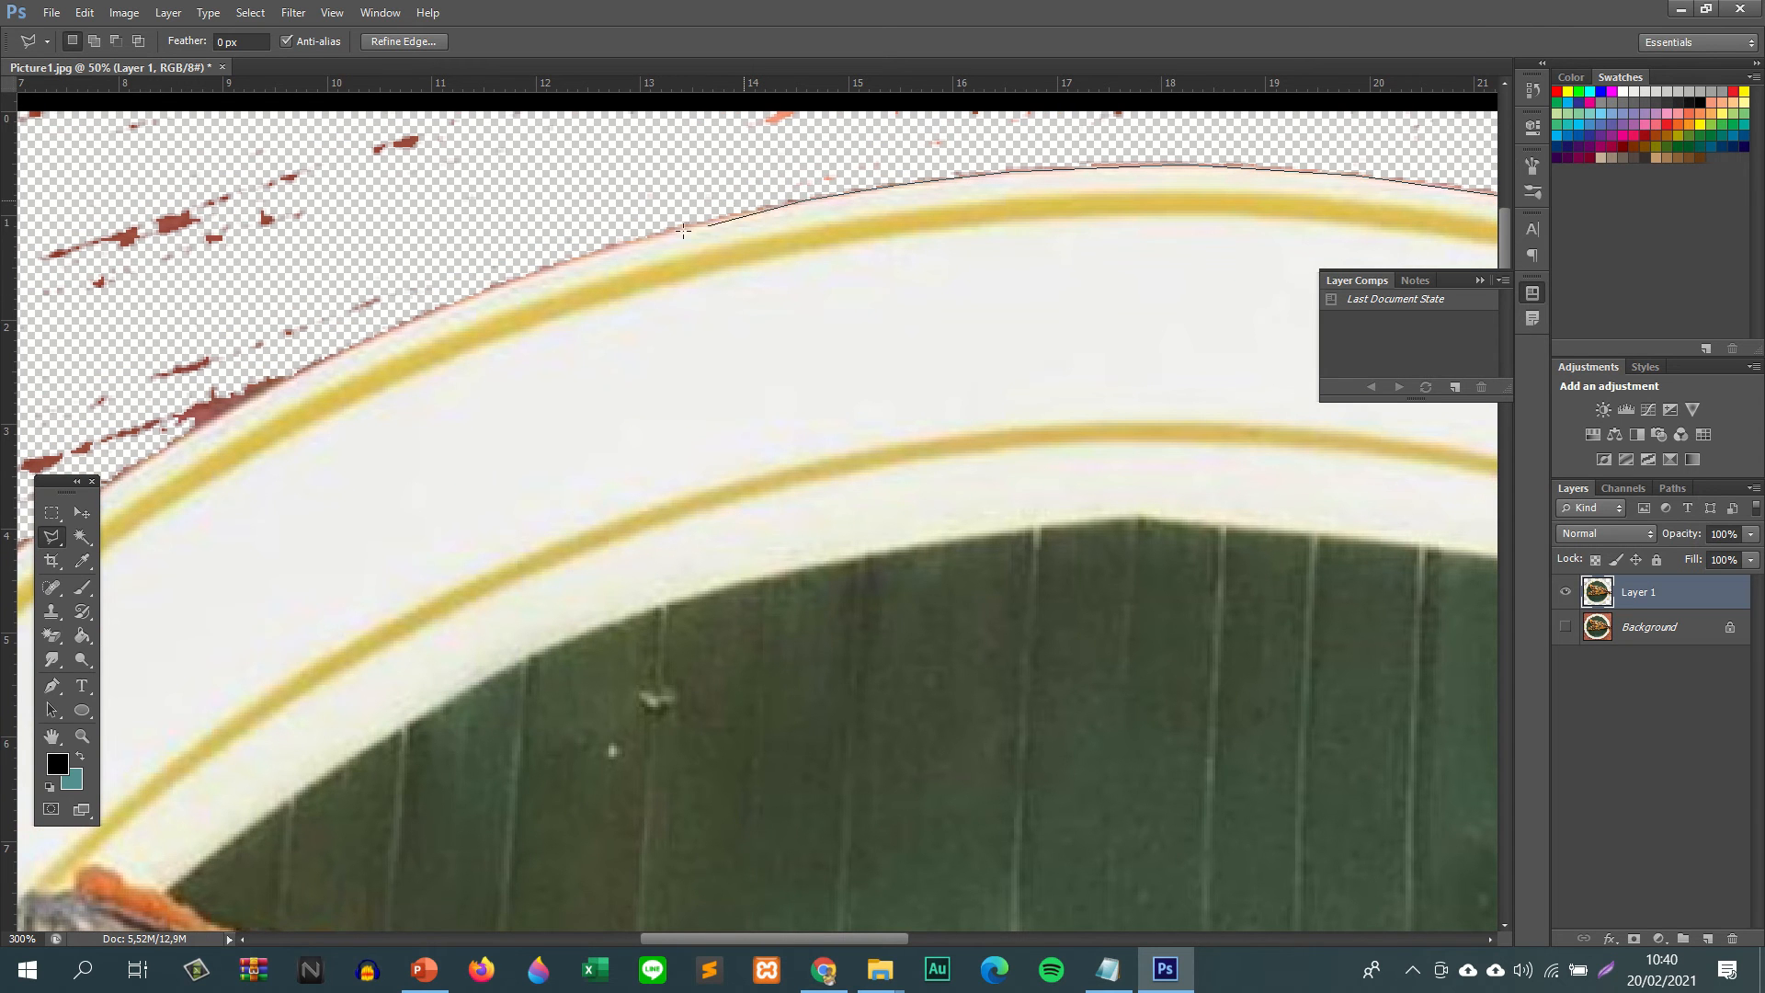
left_click(634, 238)
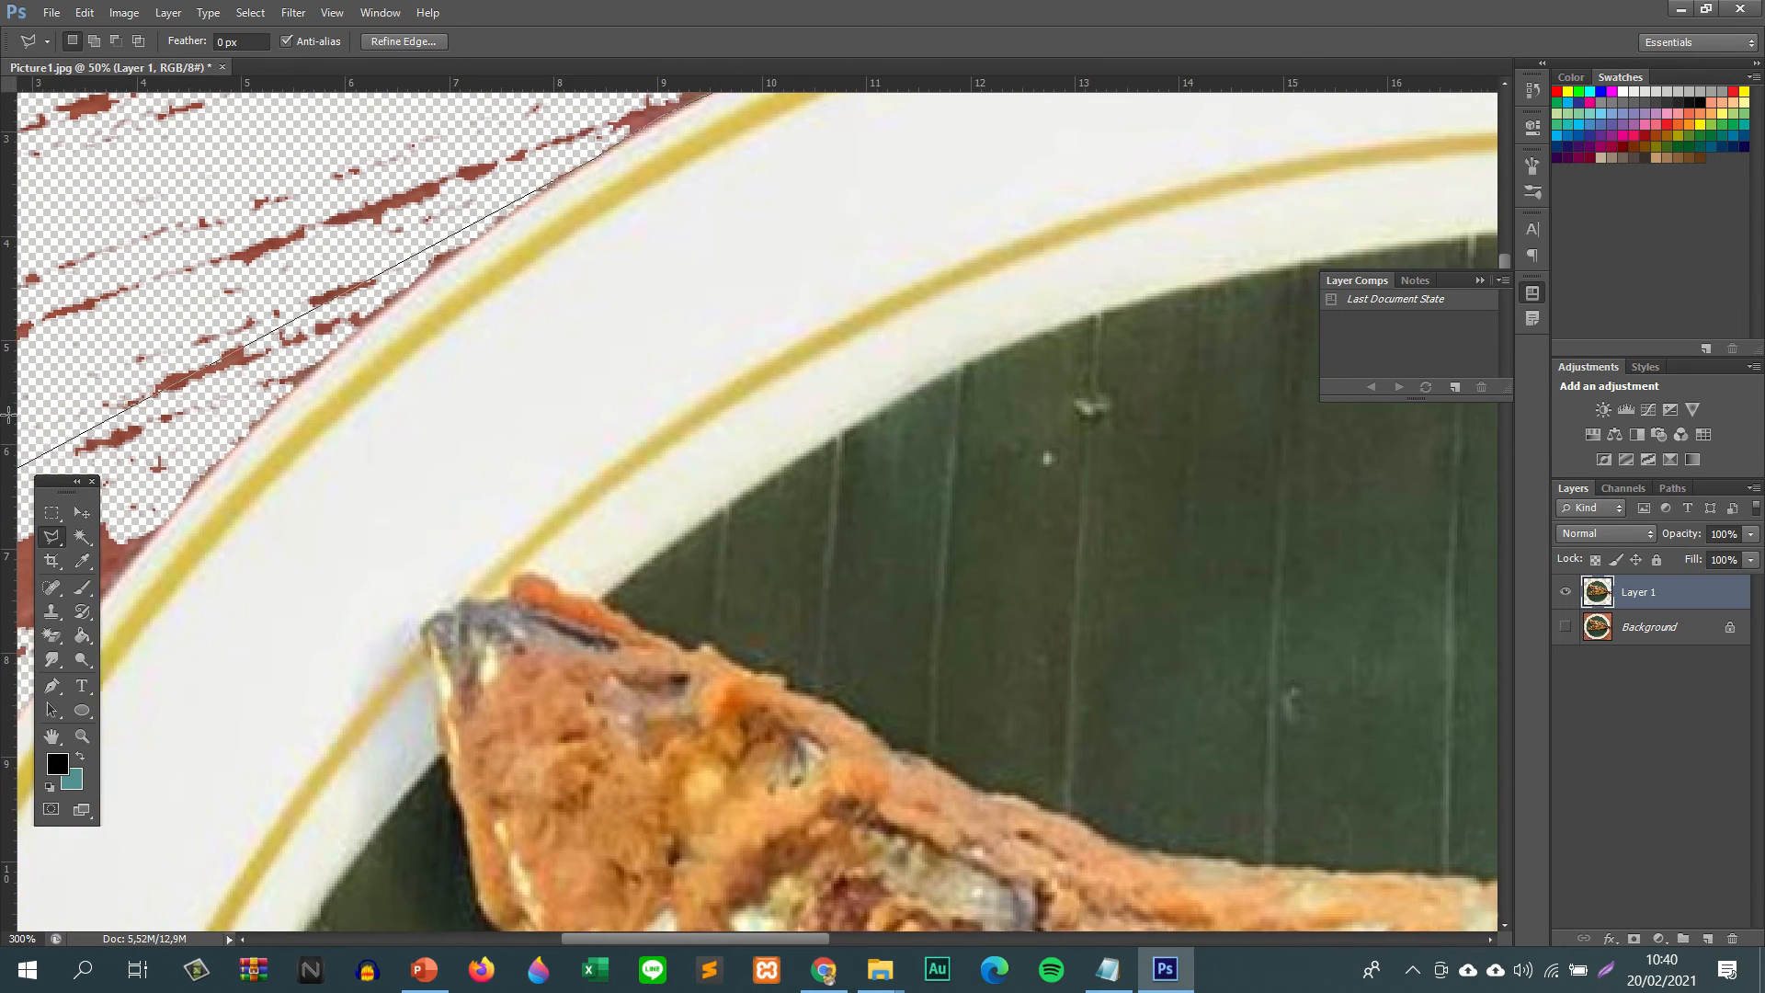
- Trace the plate's upper-left rim with the lasso down to the image's left edge
left_click(423, 329)
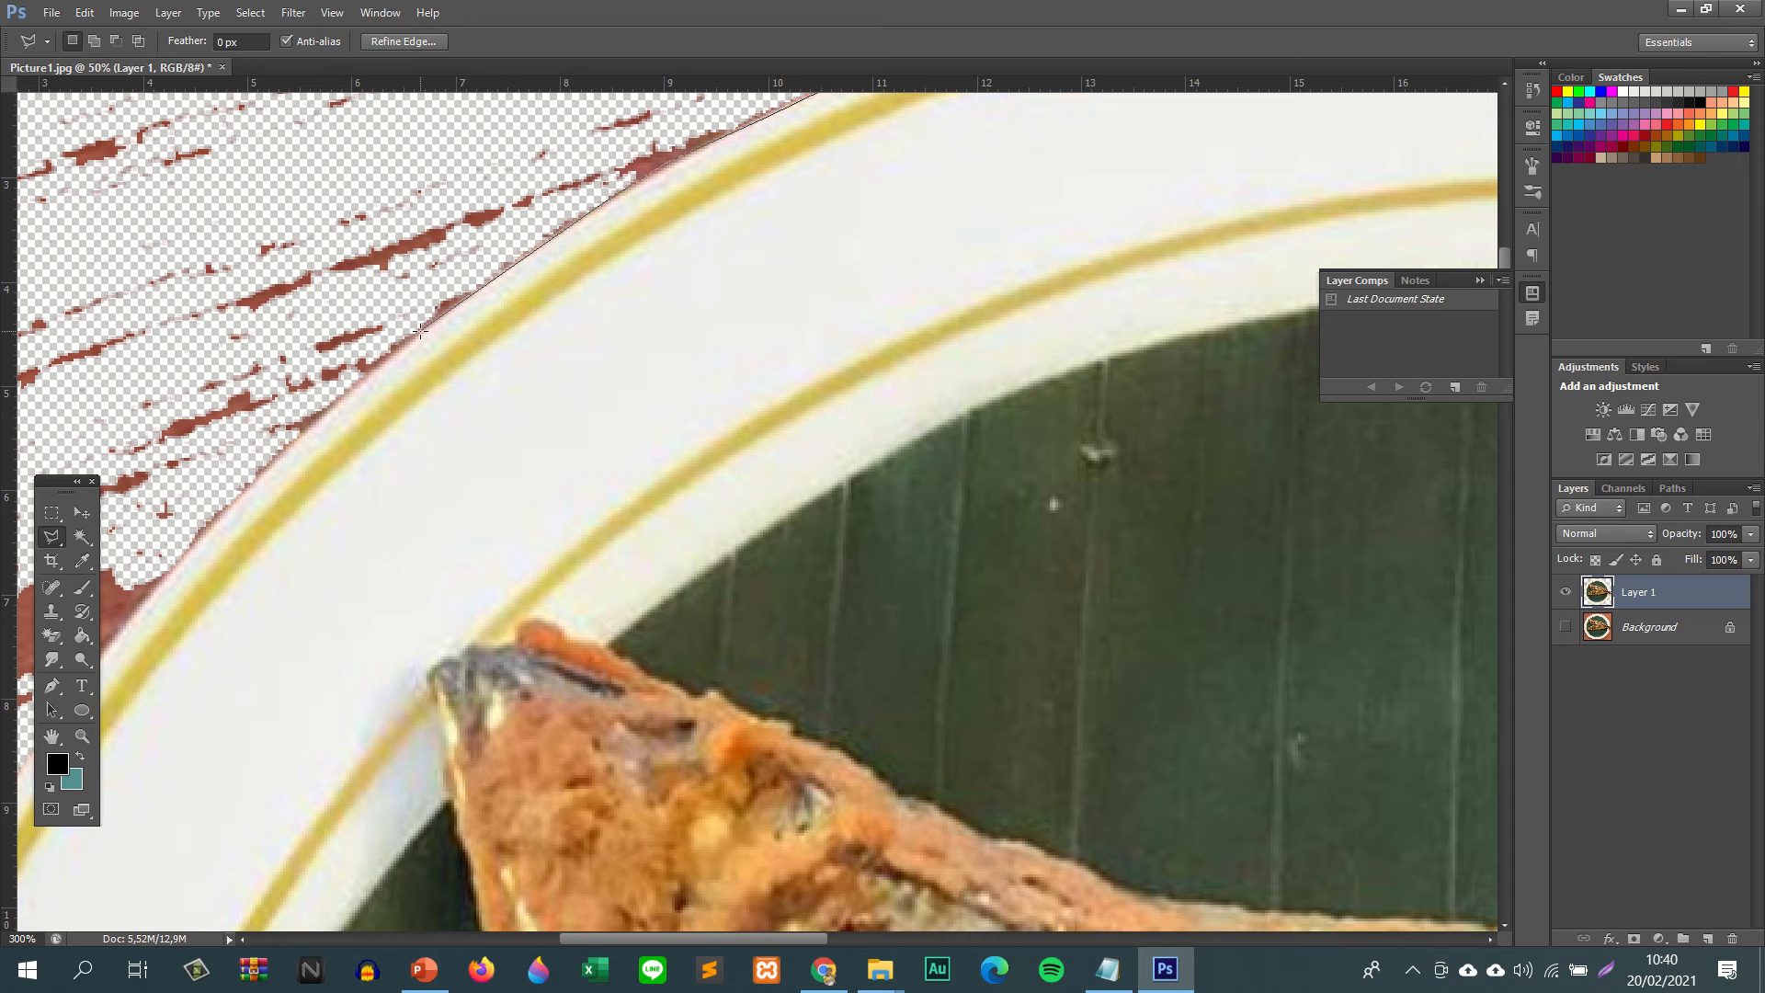
left_click(299, 433)
left_click(130, 613)
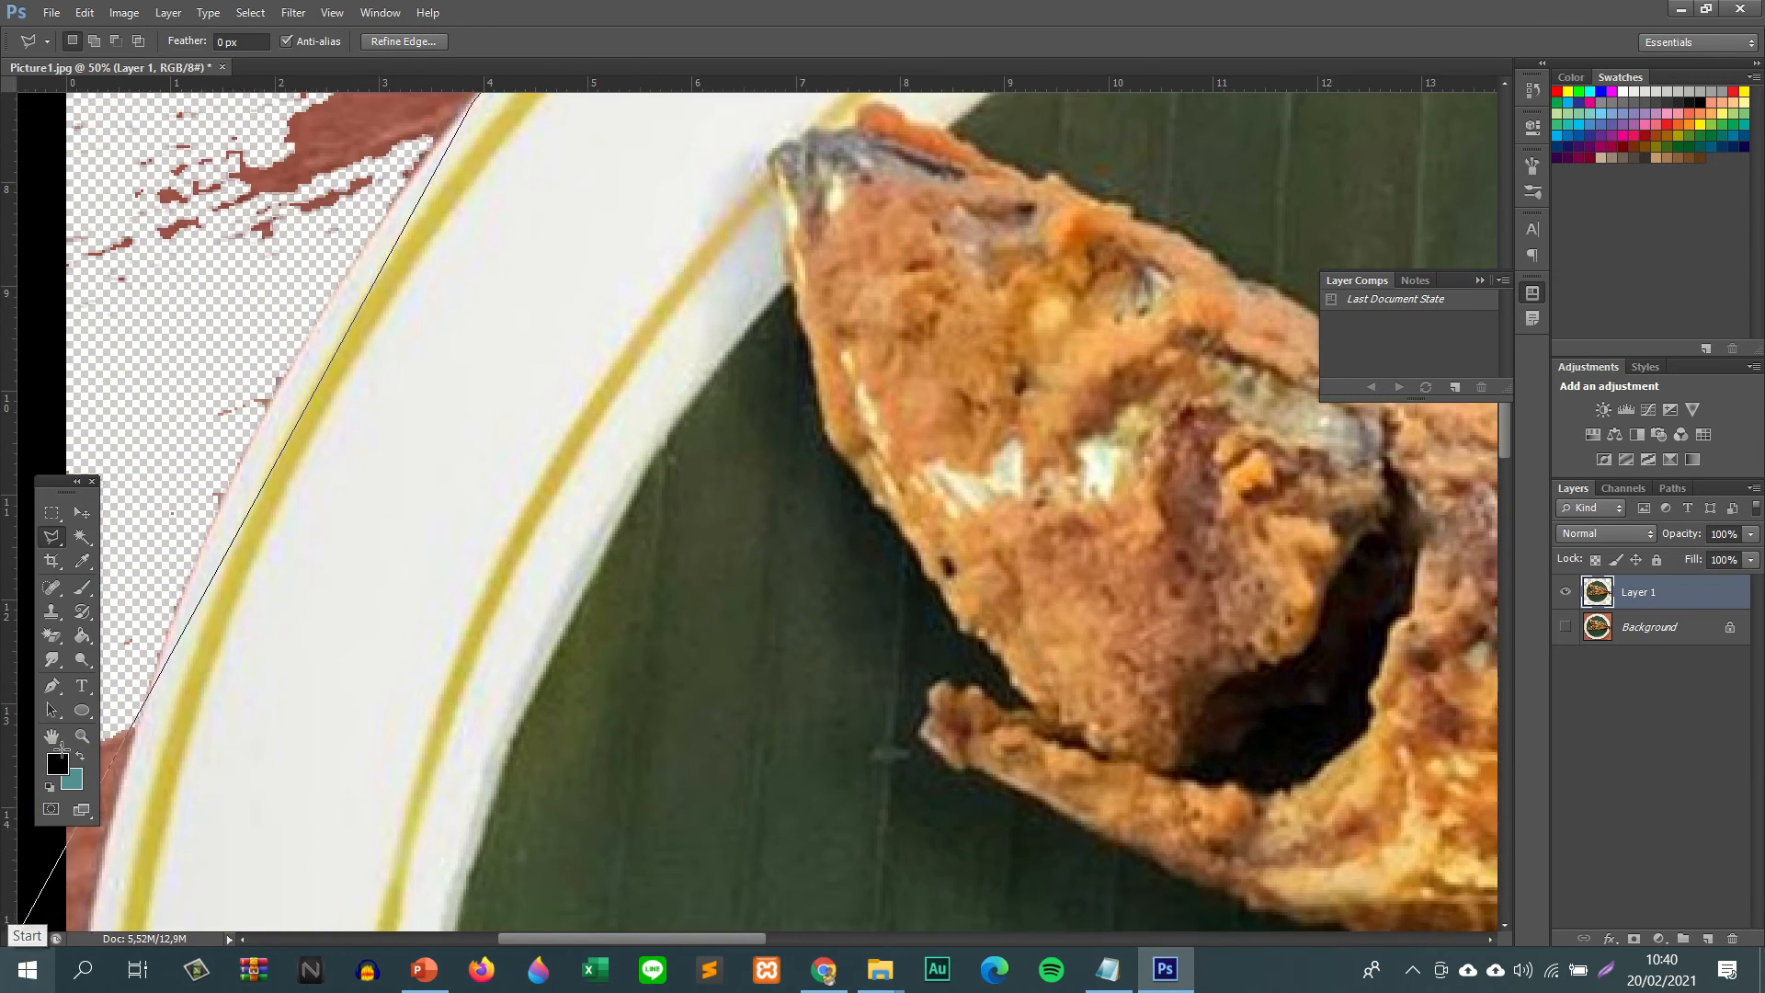
left_click(375, 232)
left_click(295, 353)
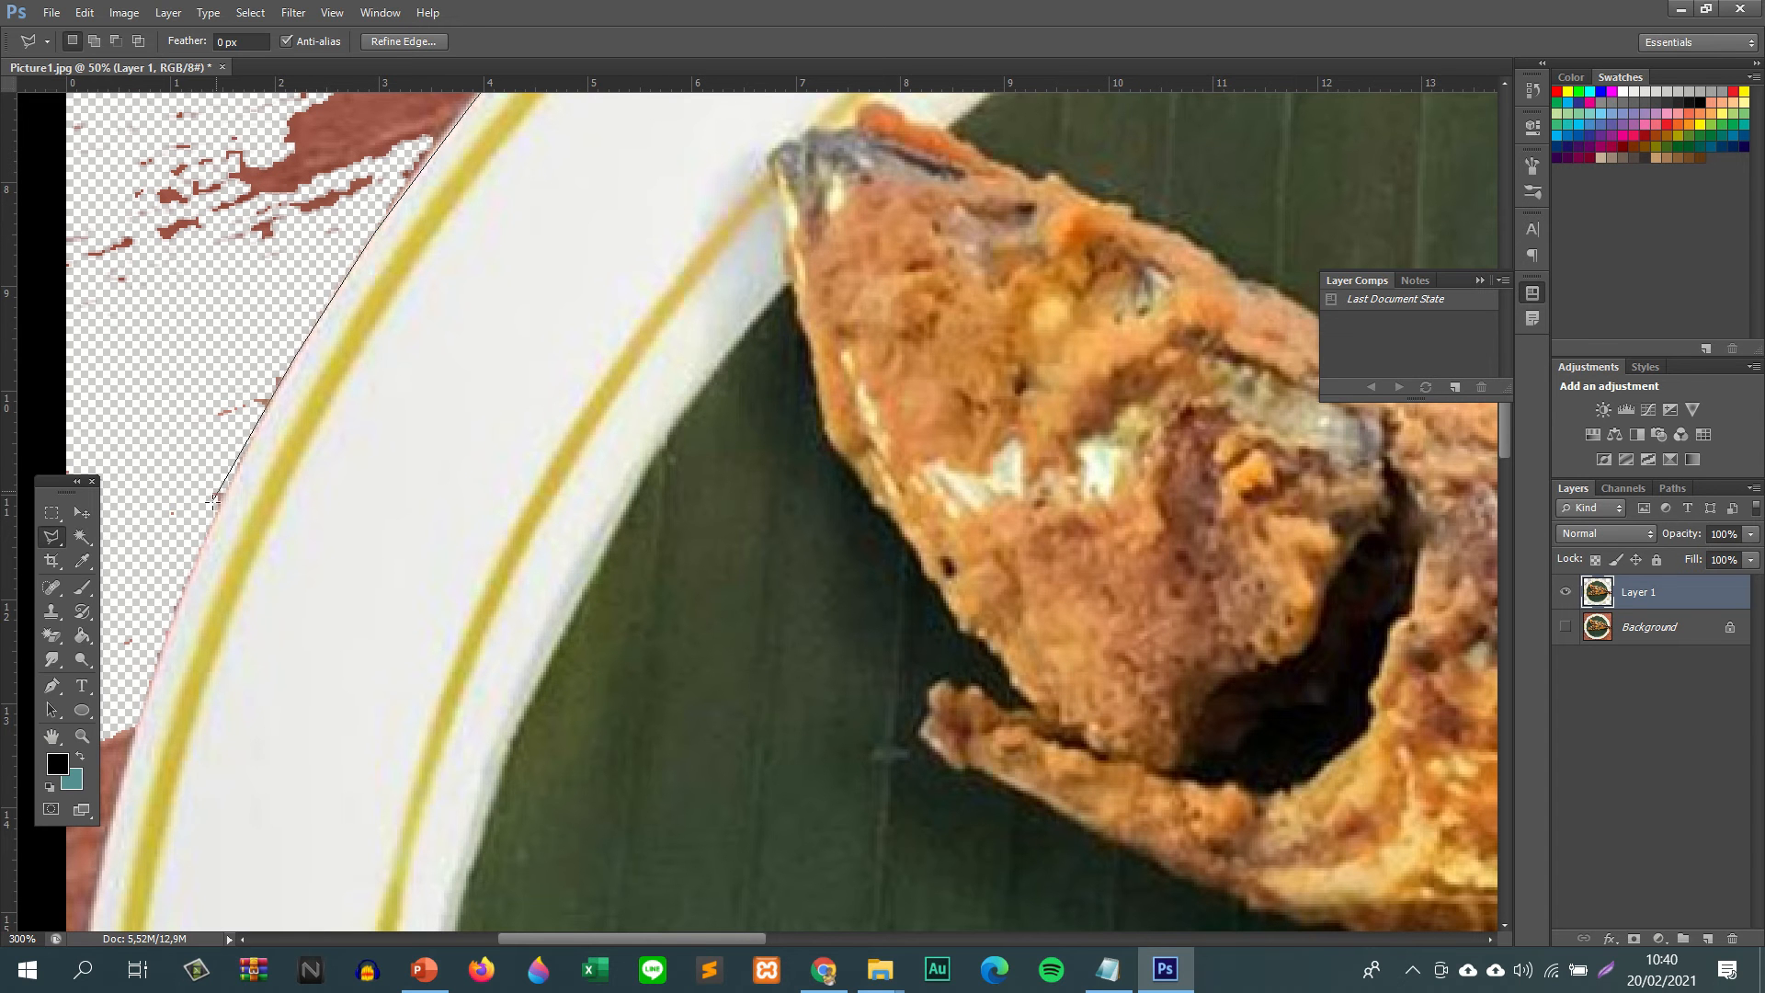
left_click(137, 735)
scroll(121, 765, "down", 9)
scroll(121, 765, "left", 3)
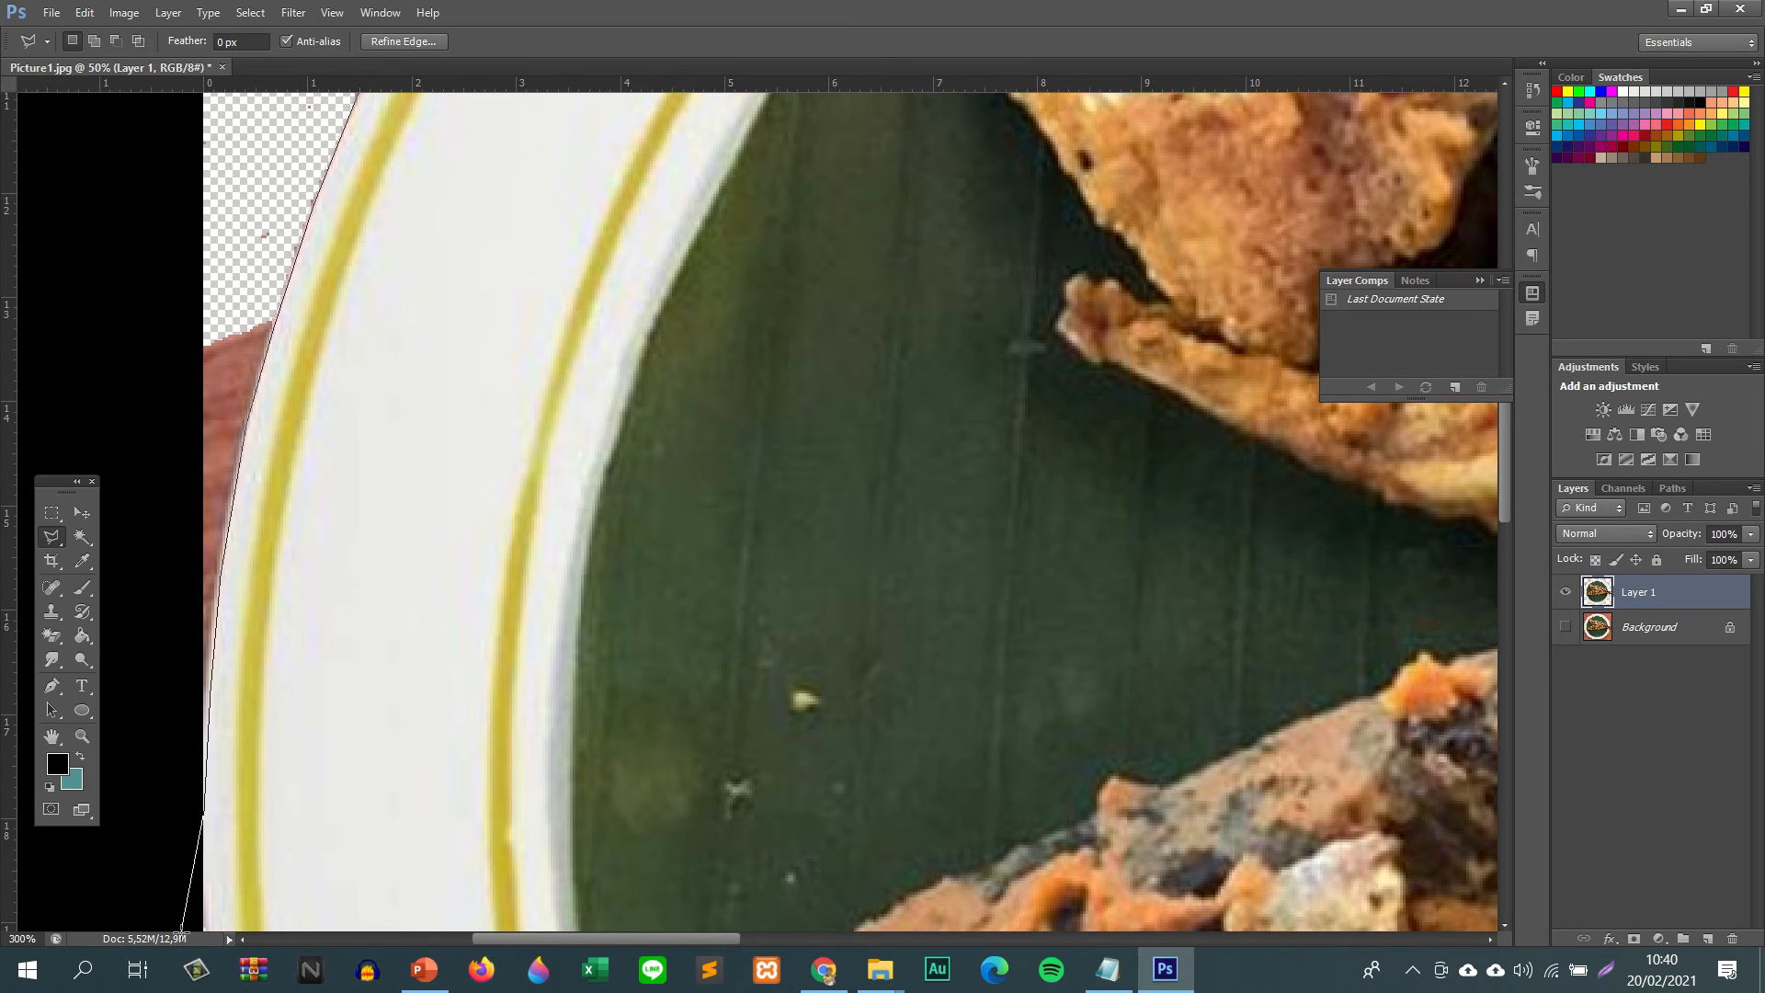
scroll(198, 820, "down", 1)
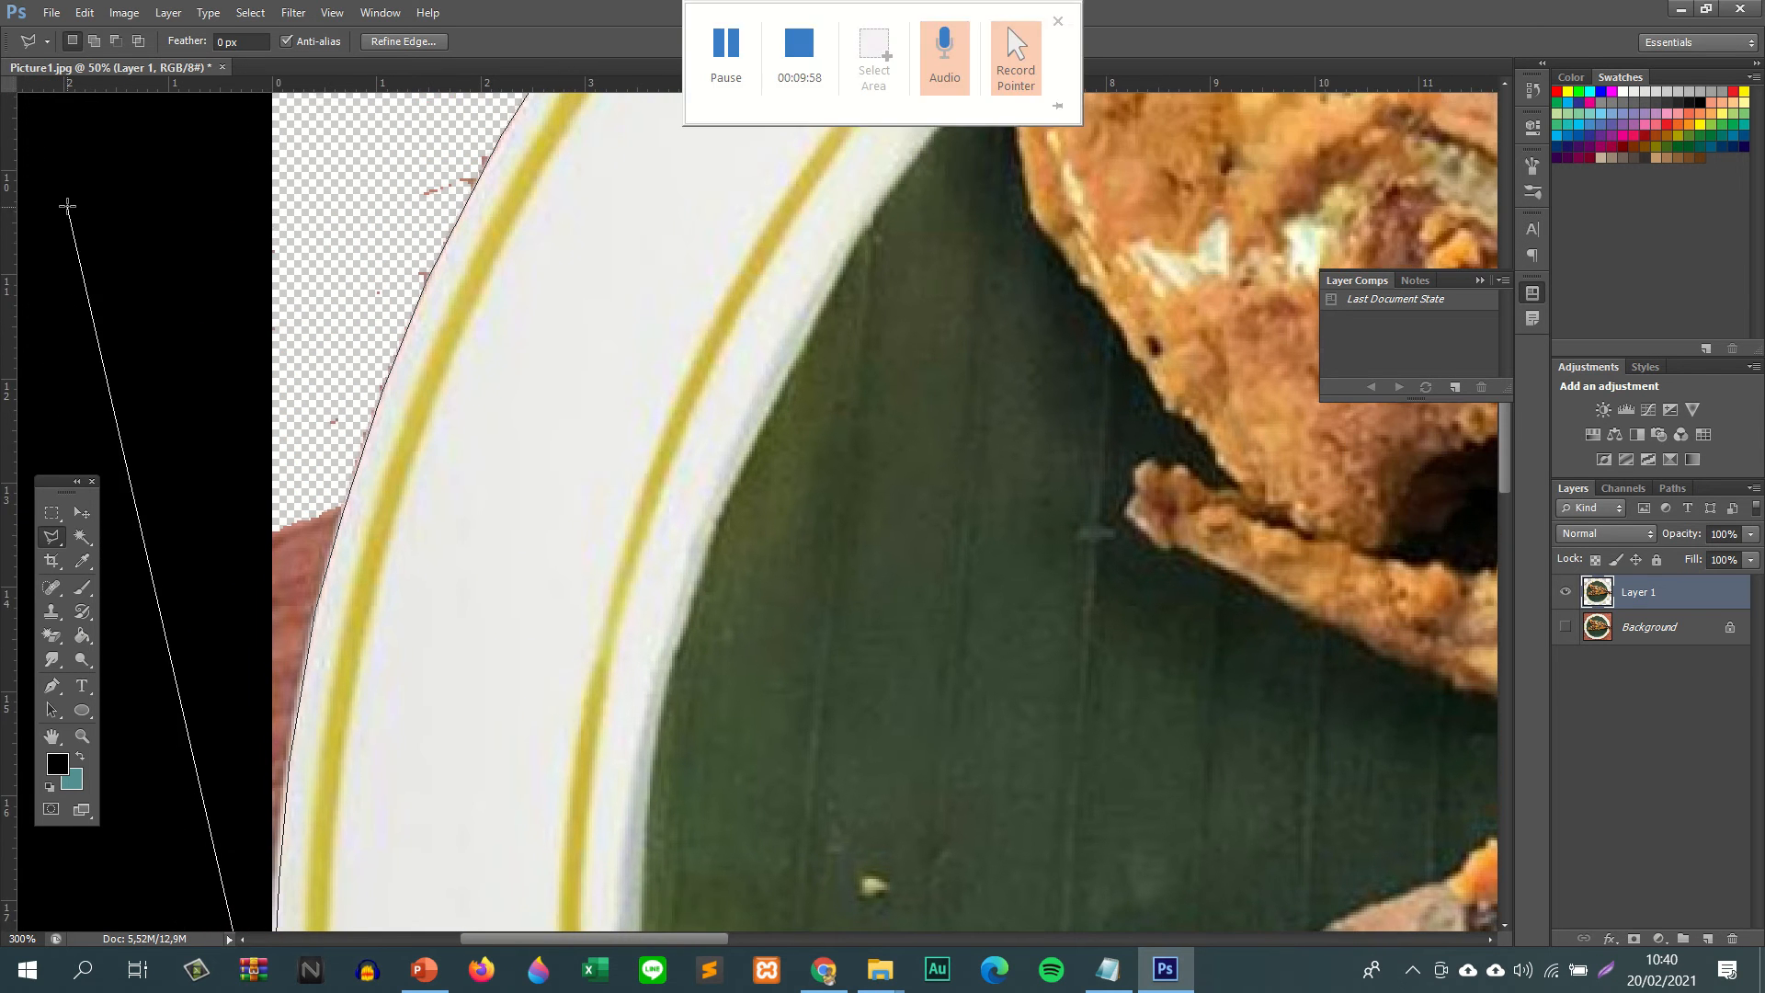
- Lead the lasso outline up outside the canvas's left side and close it at its starting point
left_click(67, 207)
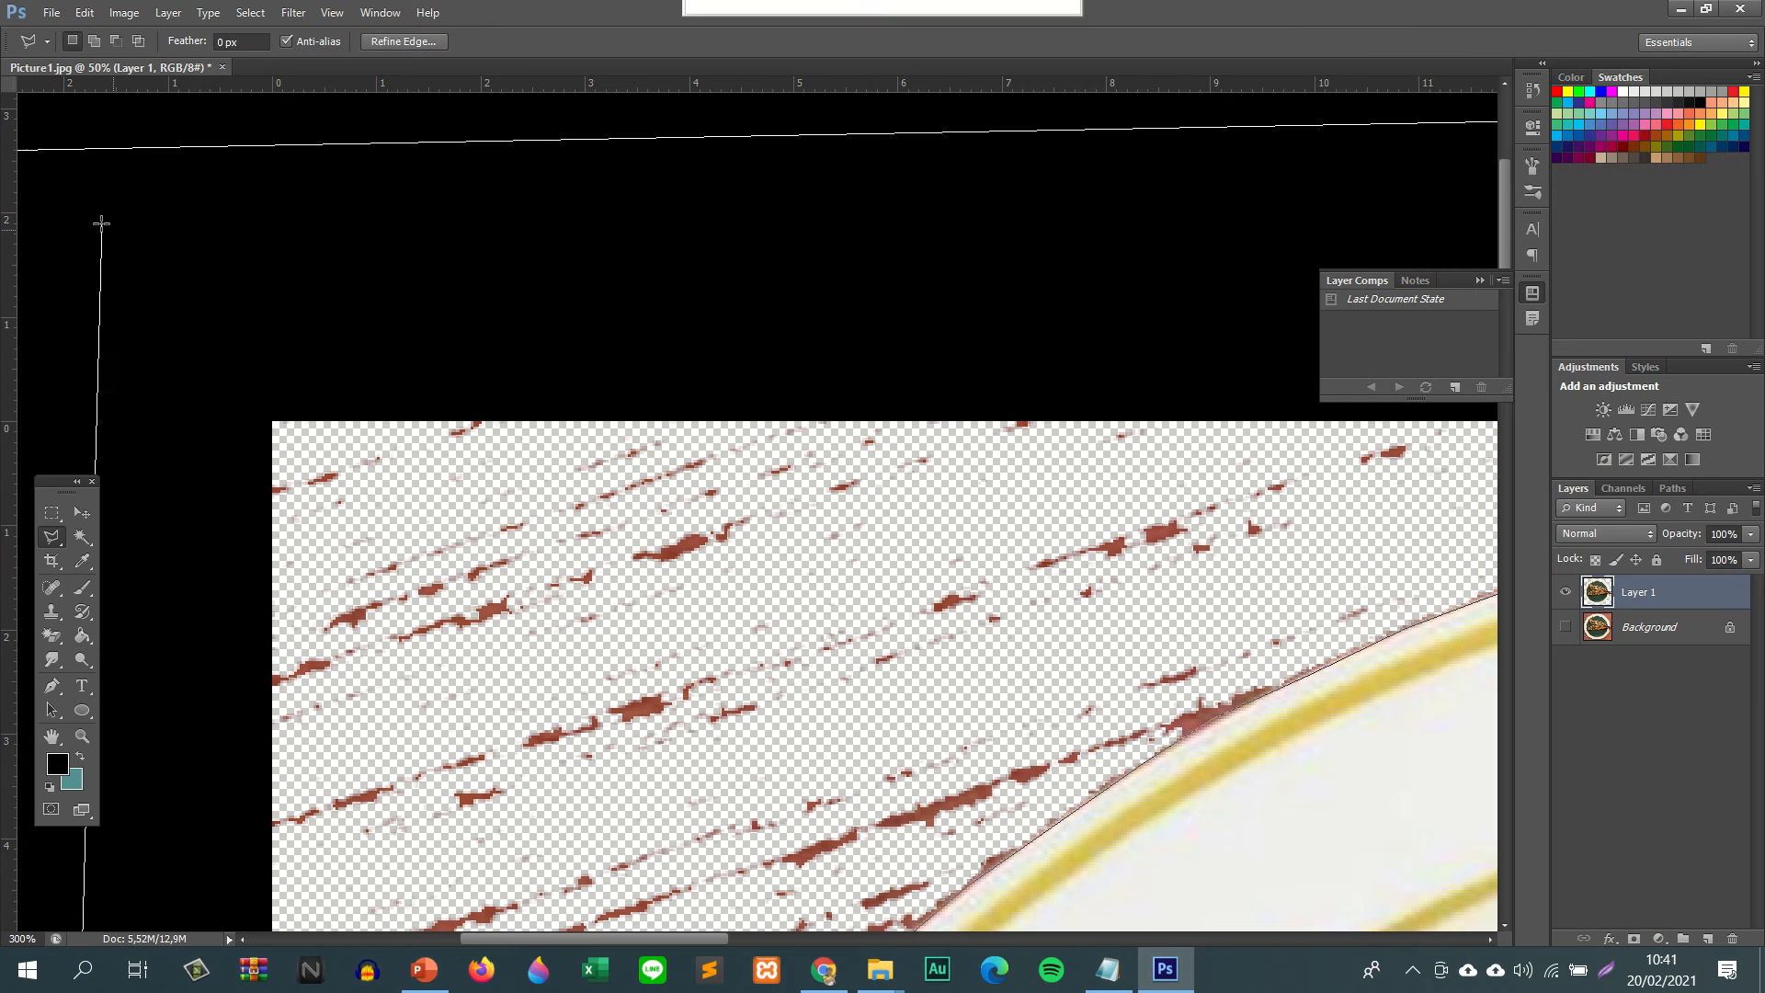
left_click(101, 222)
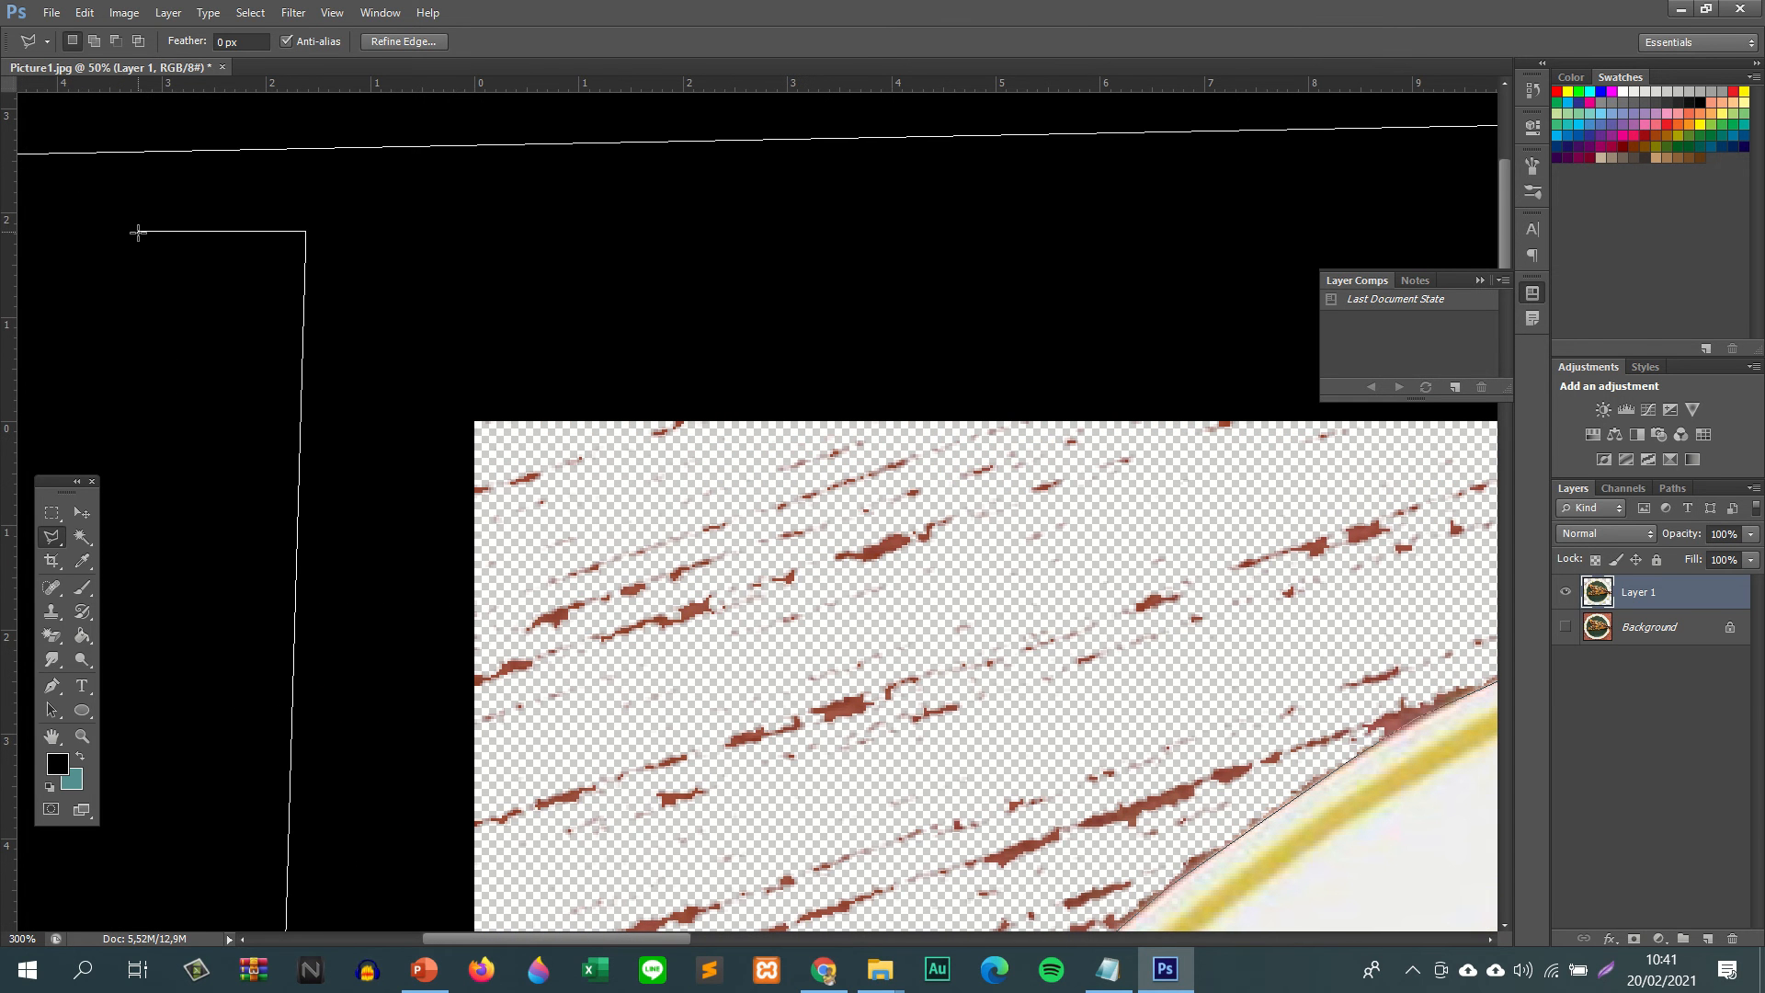
scroll(140, 237, "down", 3)
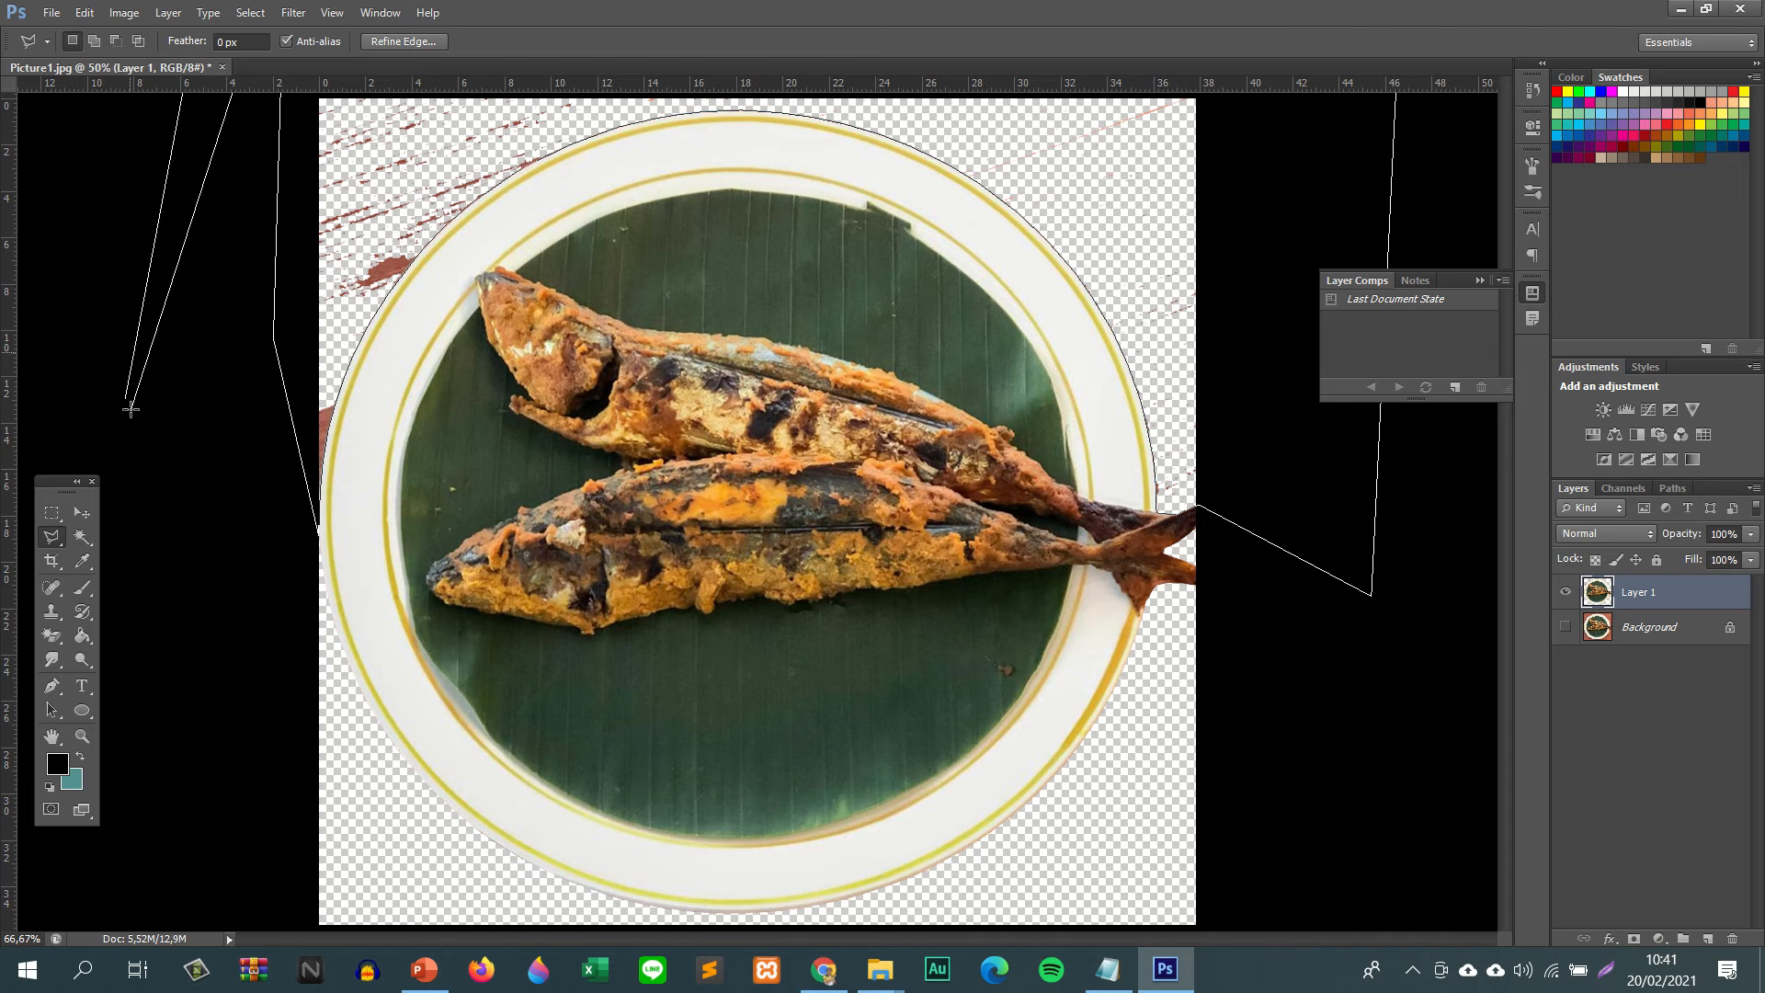
left_click(126, 398)
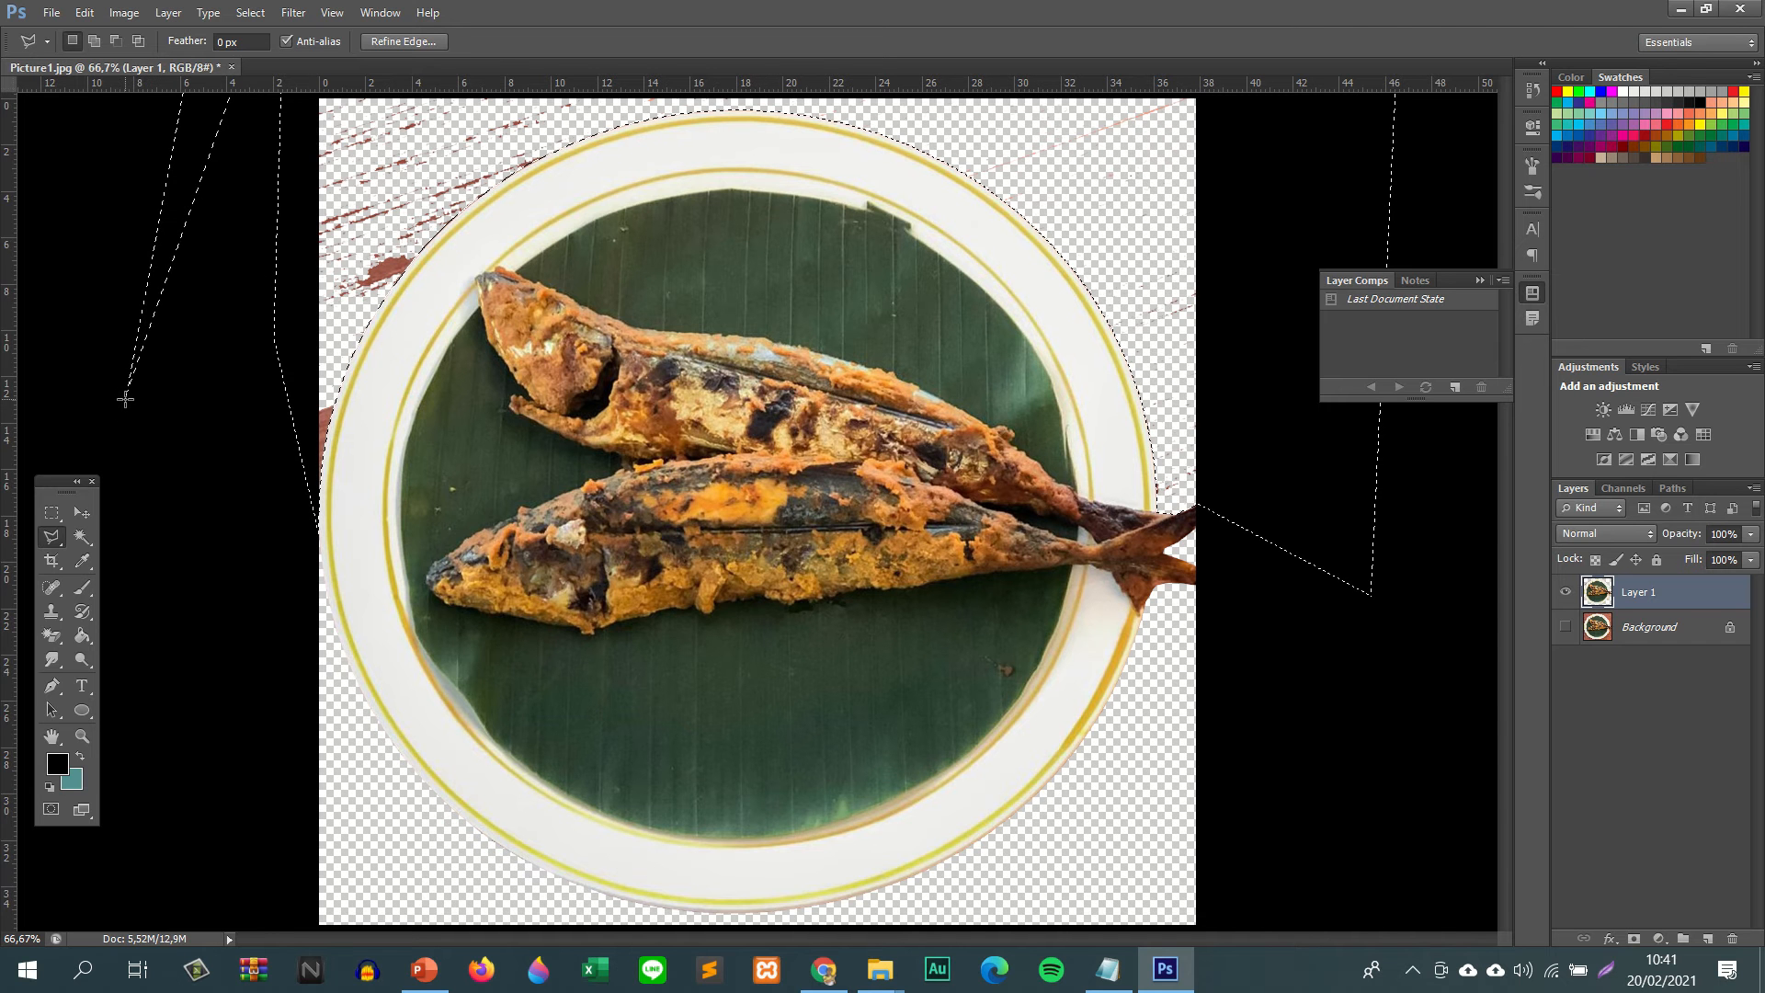
- Delete the wood remnants around the plate's upper half and clear the selection
key("Delete")
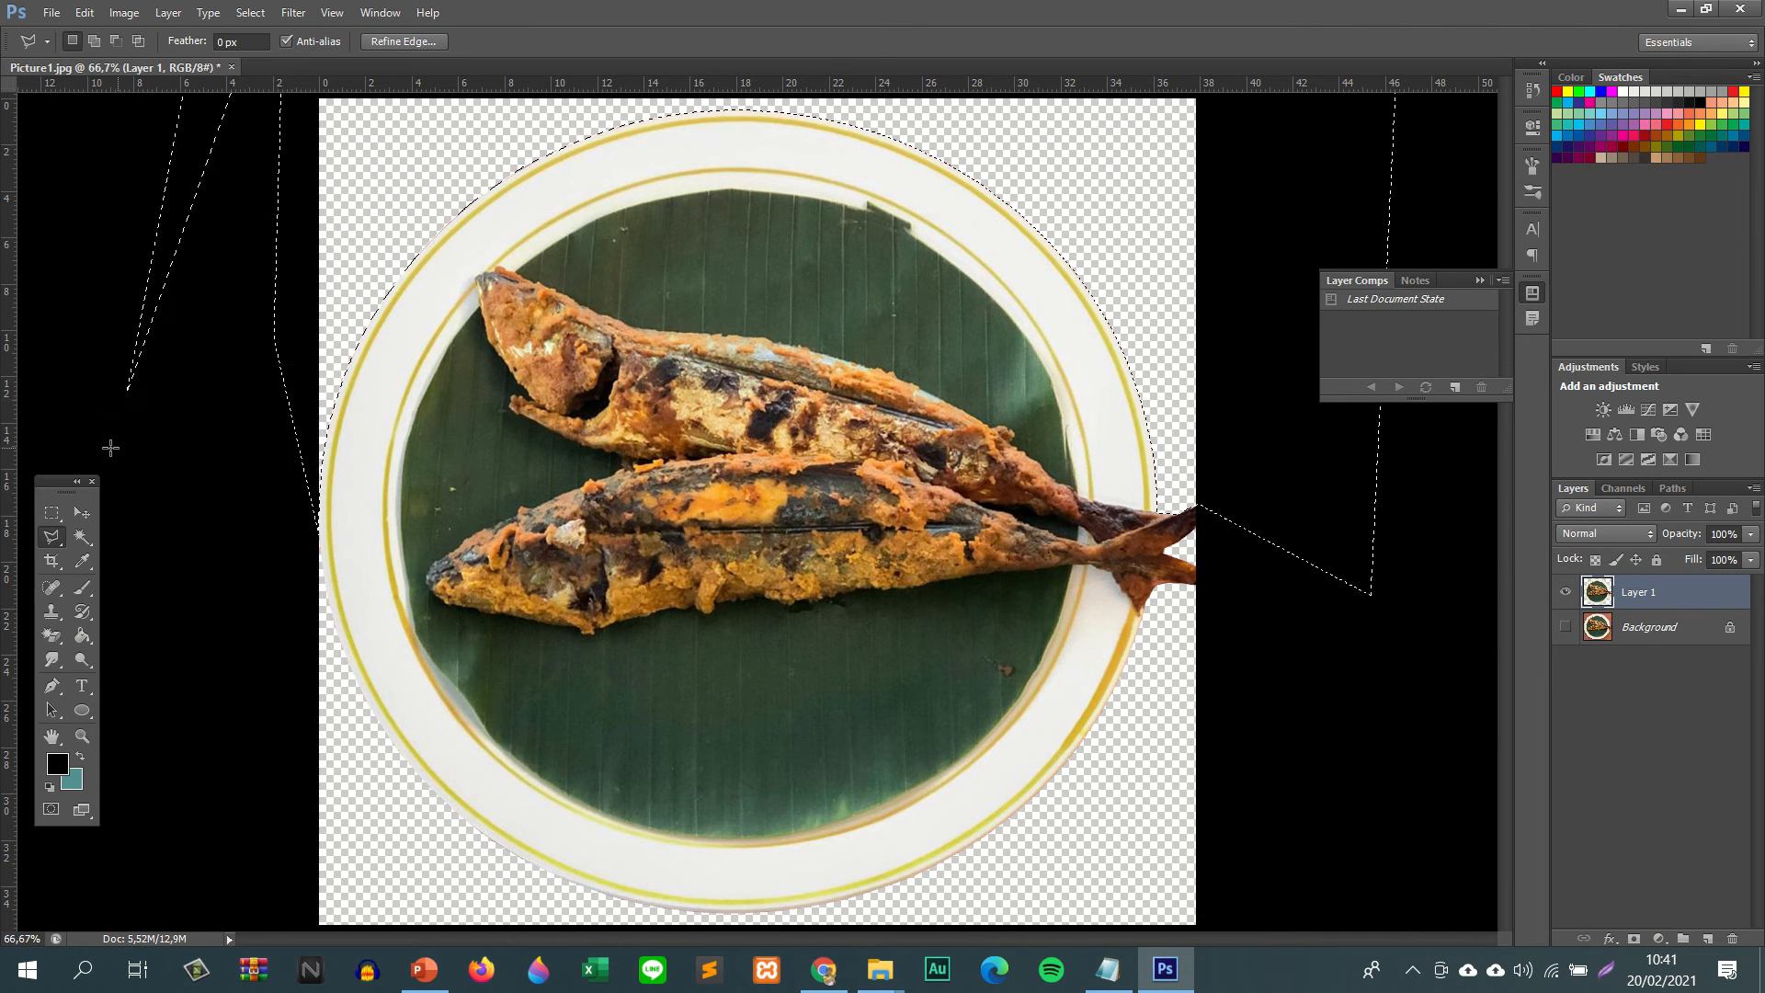
left_click(45, 514)
key("ctrl+d")
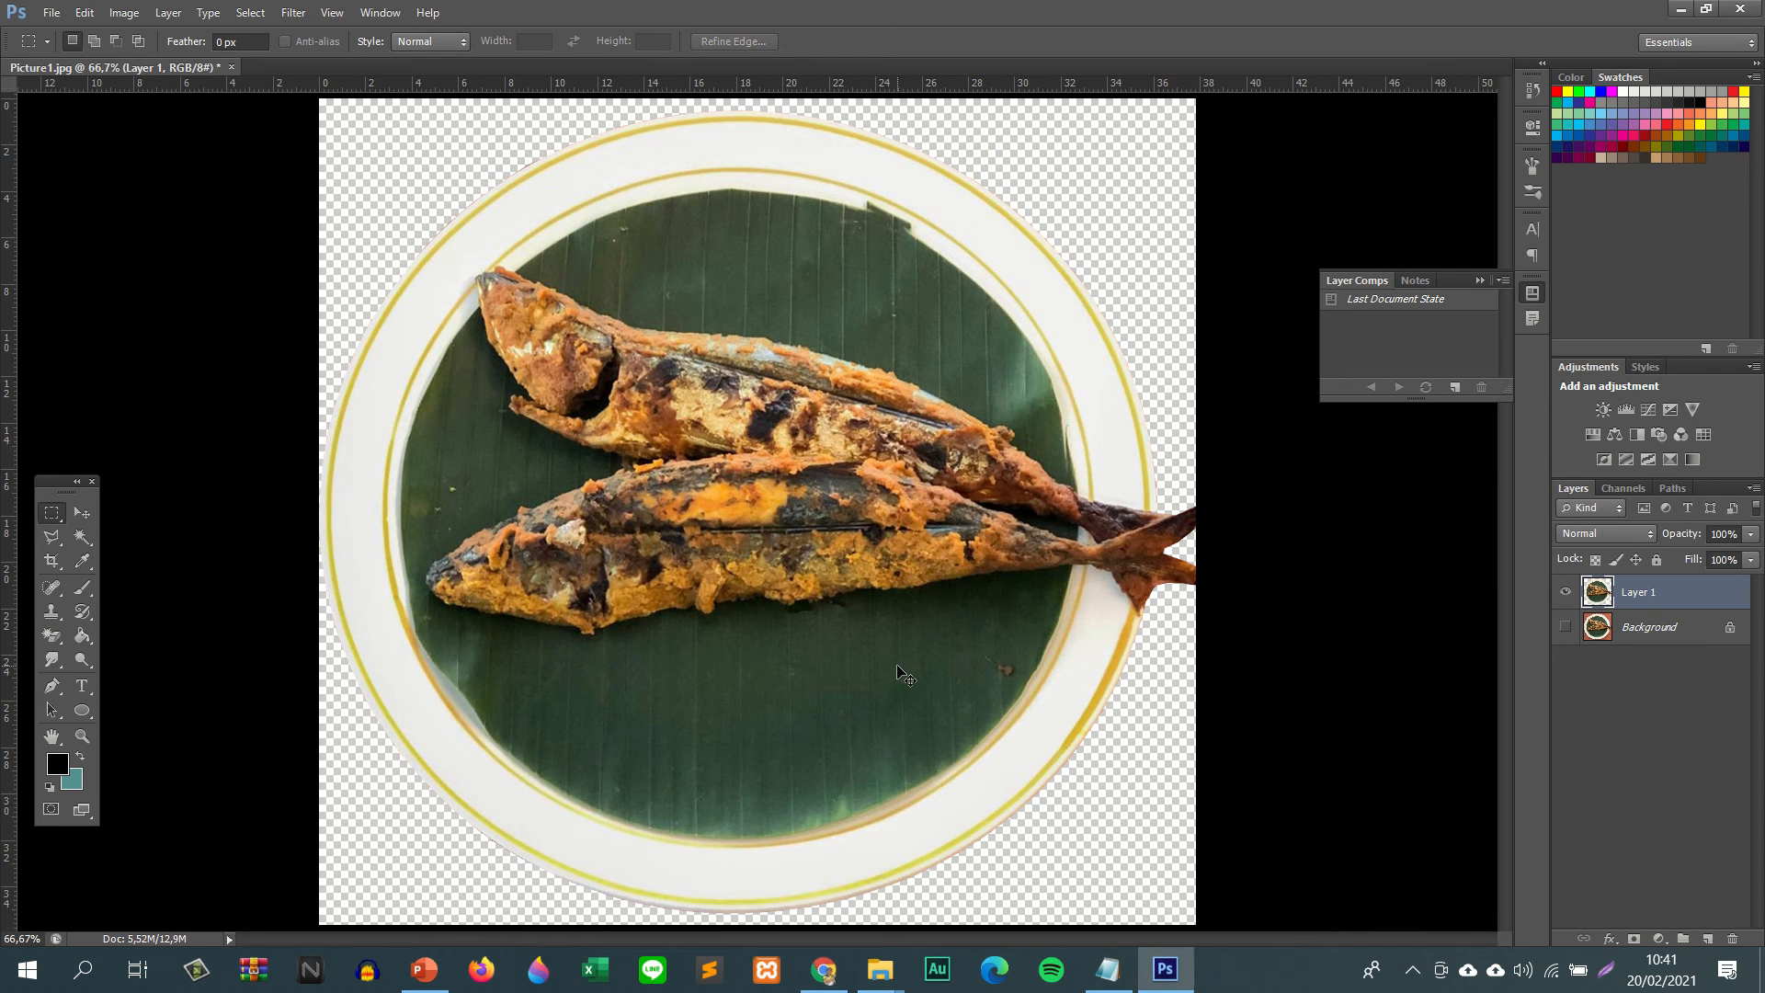
- Export the cutout for web as a transparent PNG-24 named Picture1.png in the Rumah Kapau folder of the Video Slide Show project
key("ctrl+alt+shift+s")
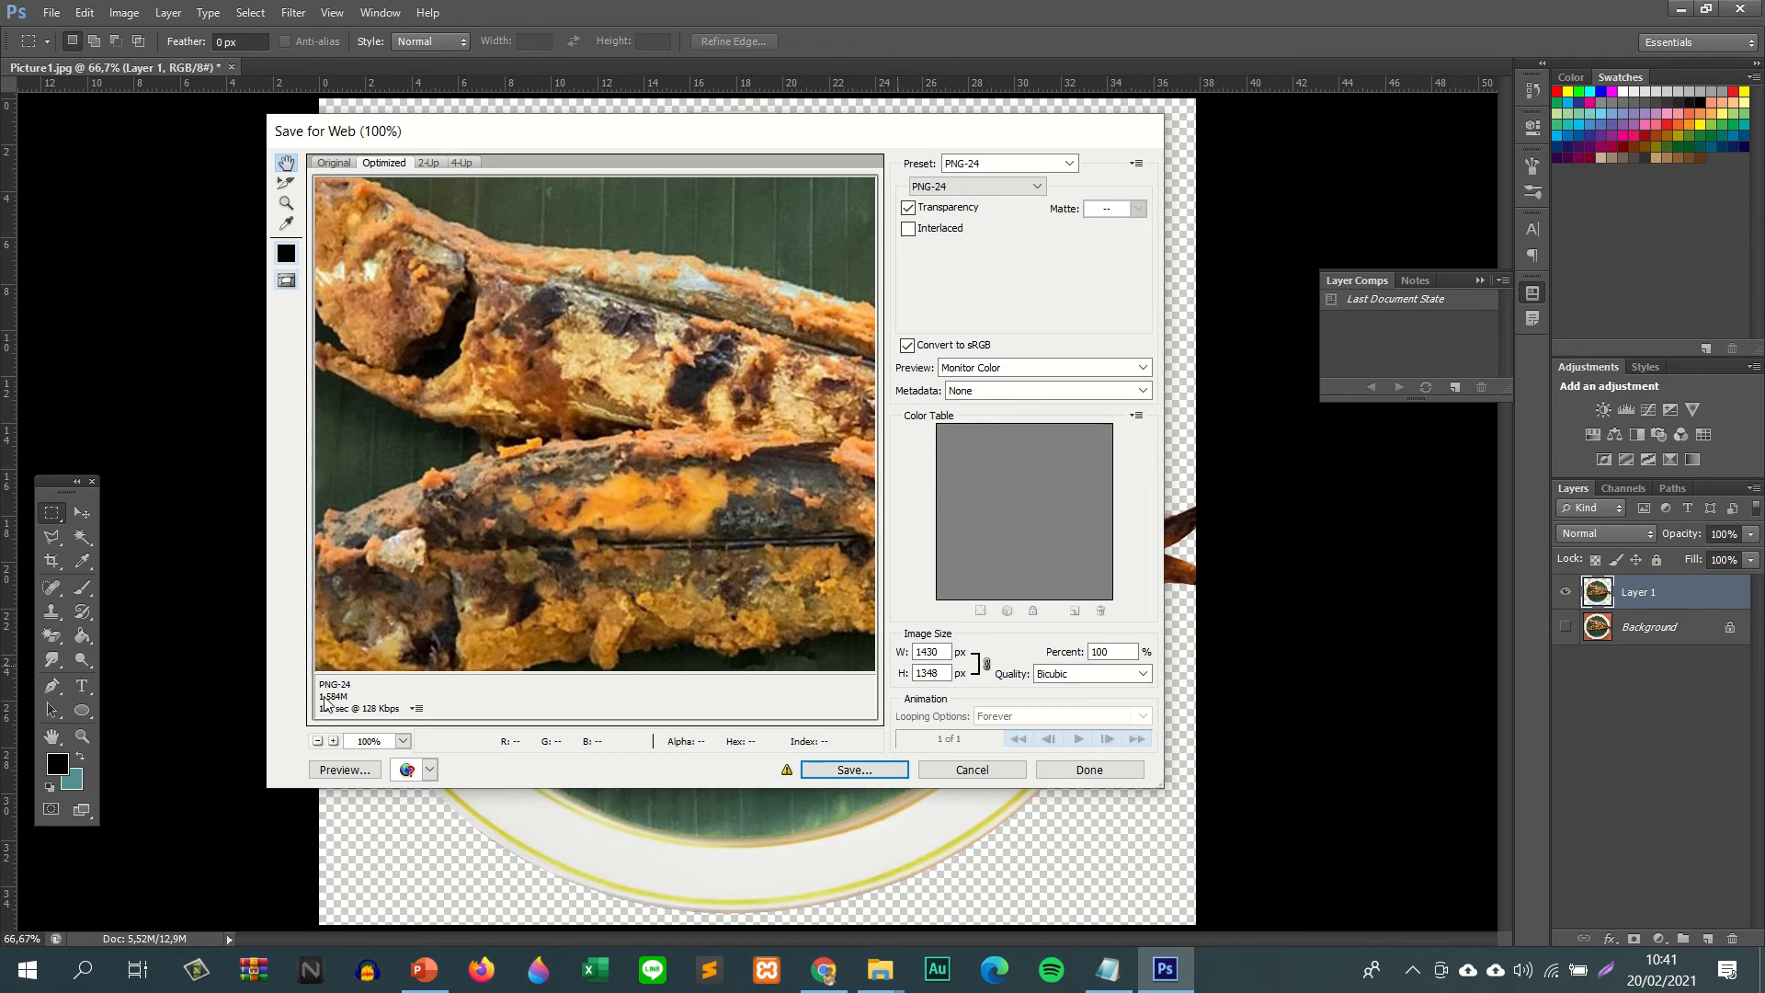
left_click(854, 769)
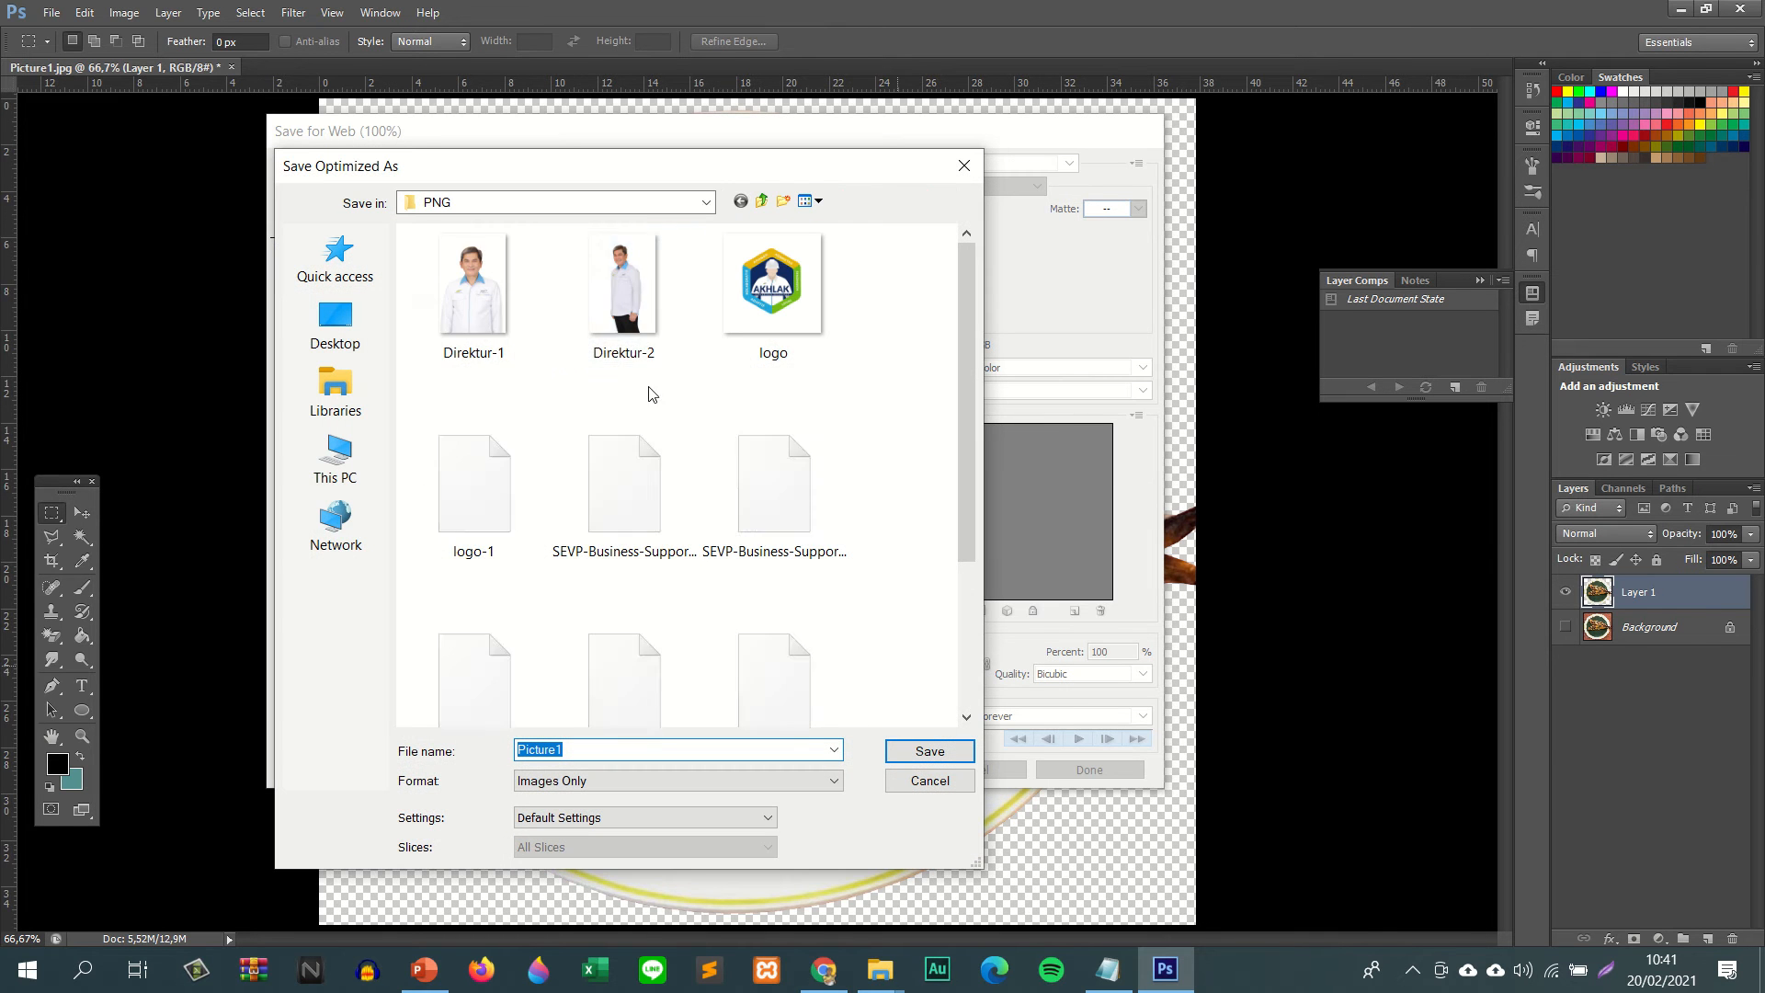
left_click(762, 201)
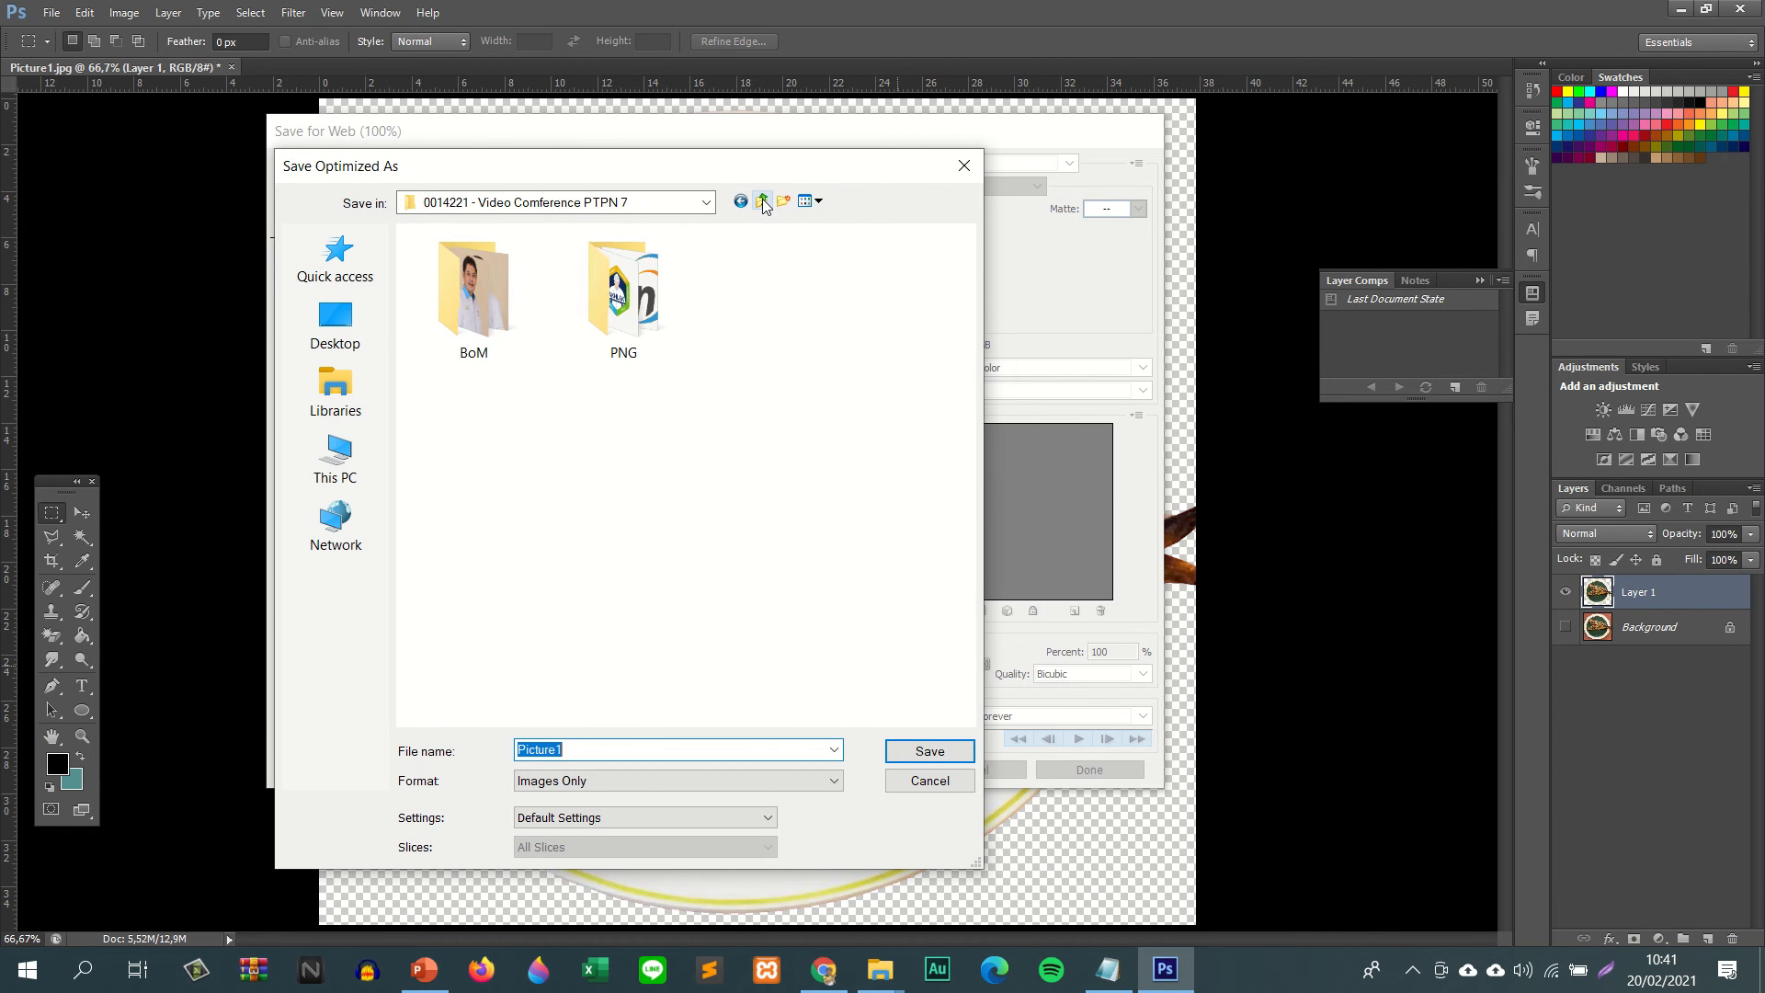
left_click(764, 201)
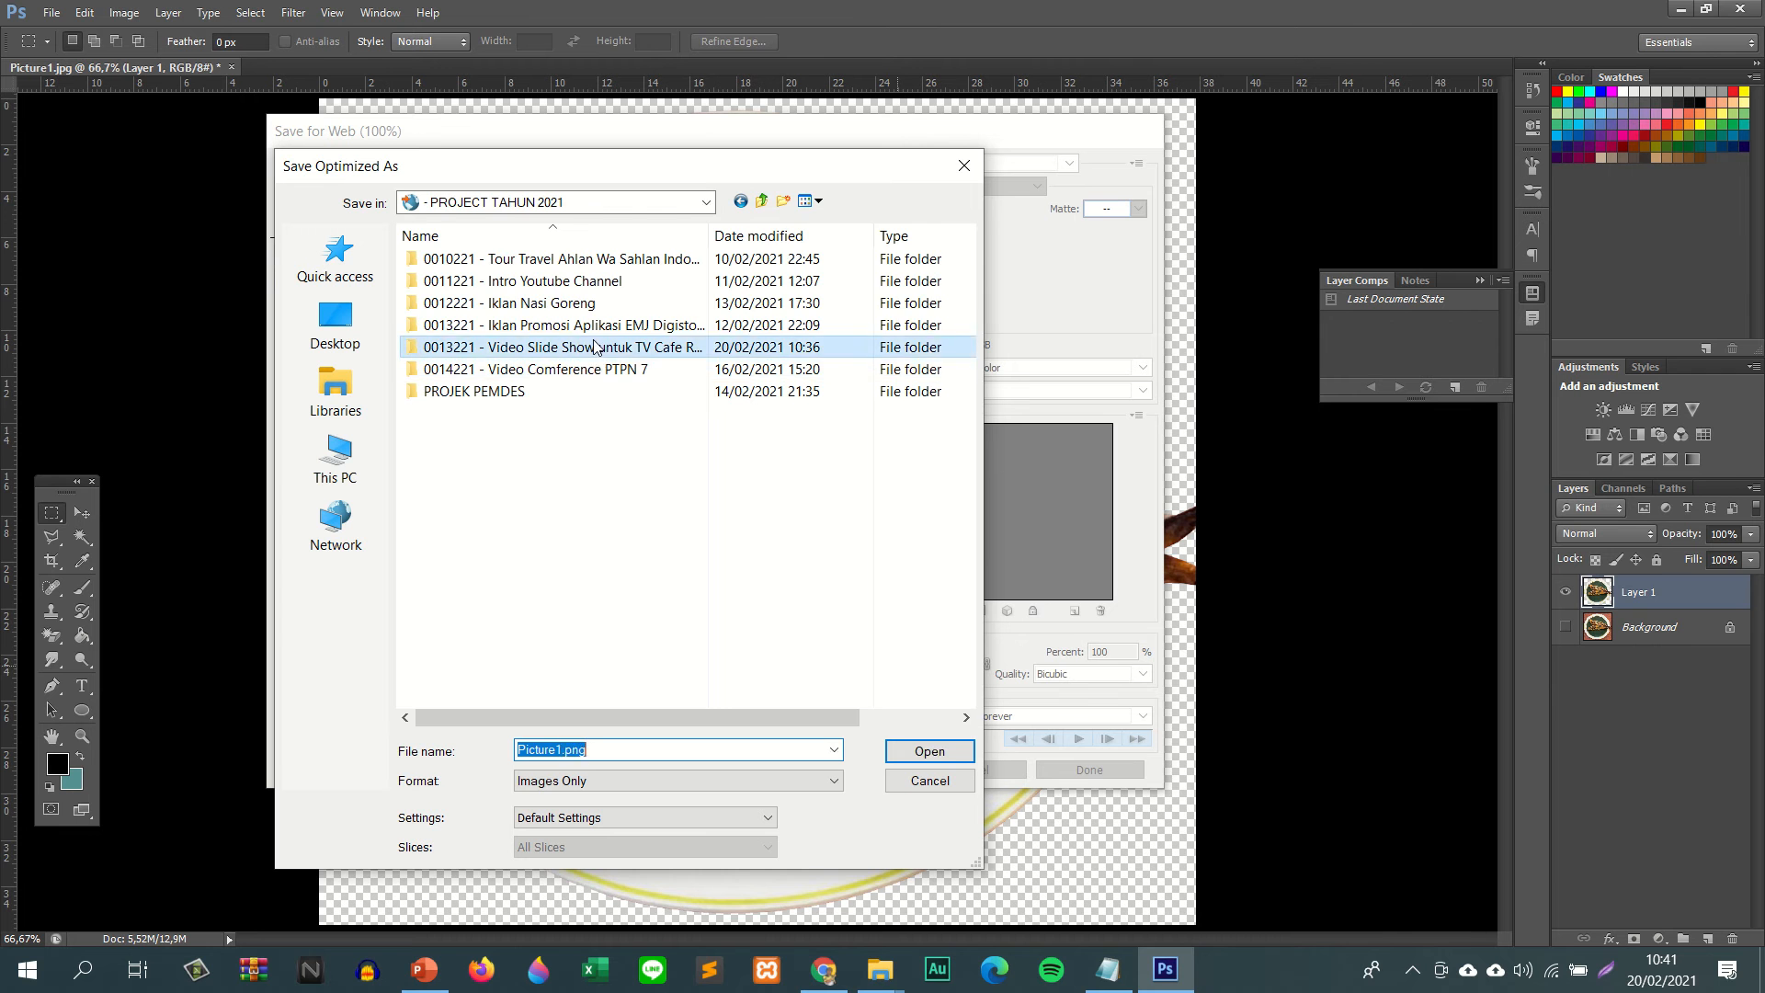
double_click(551, 347)
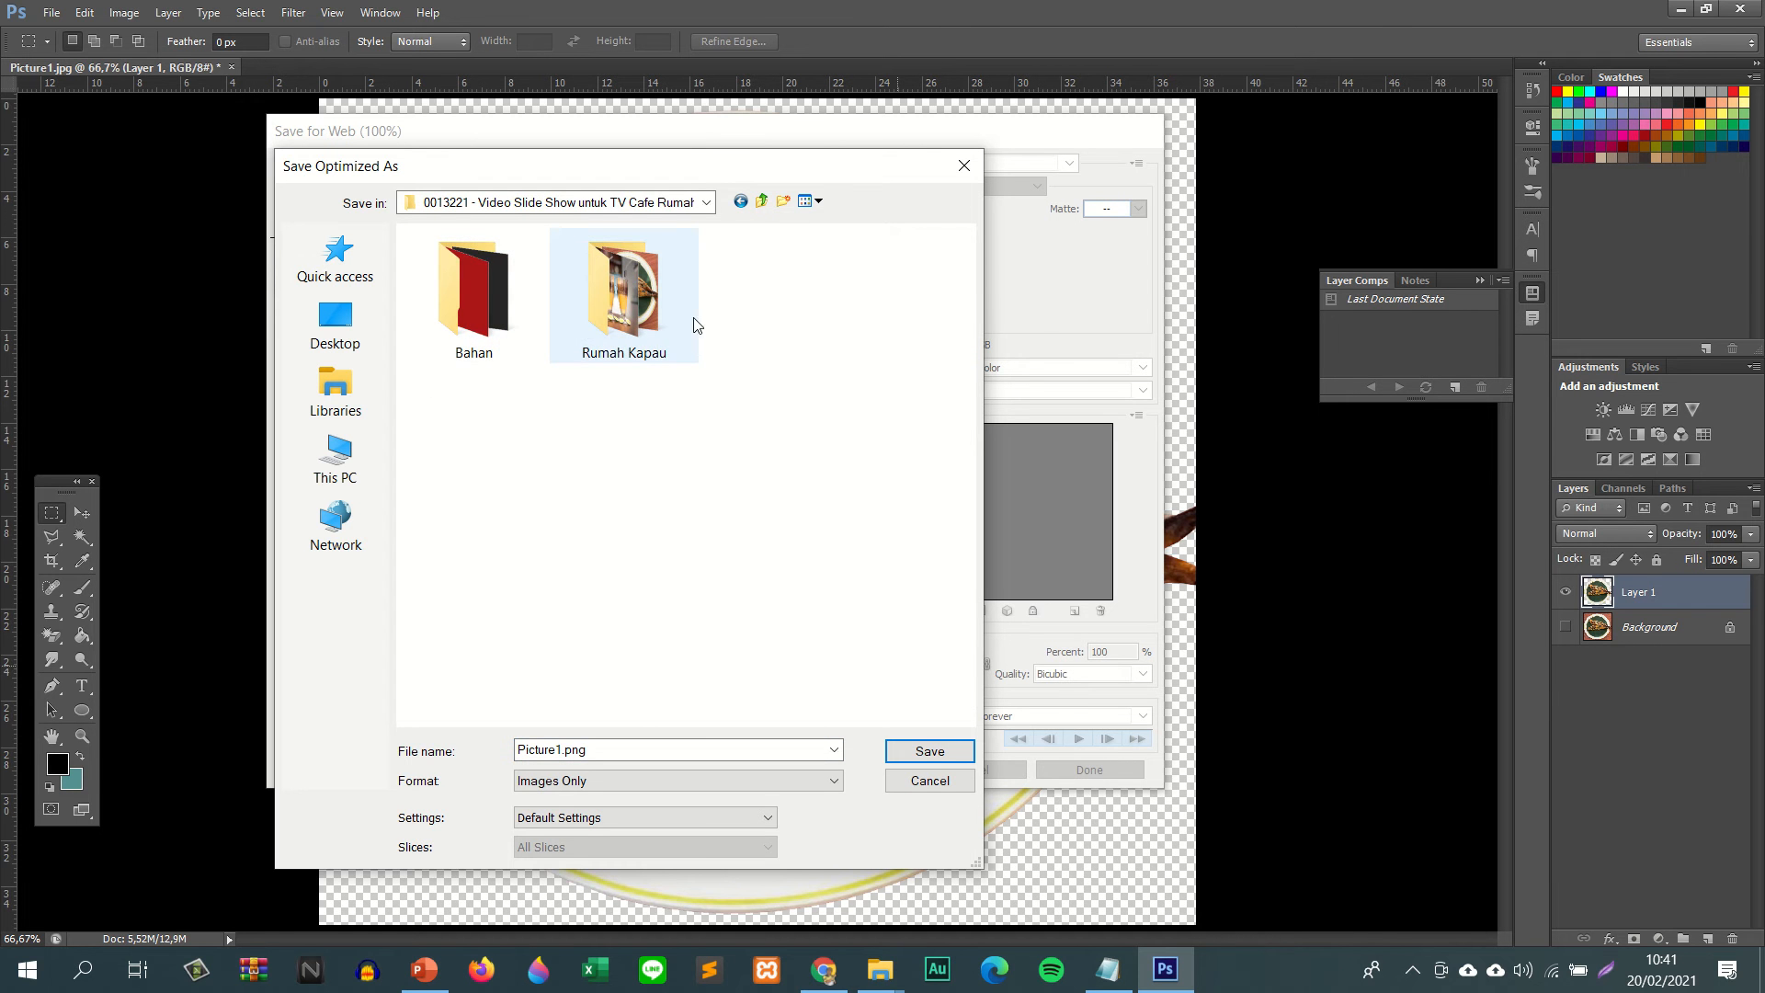
left_click(651, 323)
double_click(651, 323)
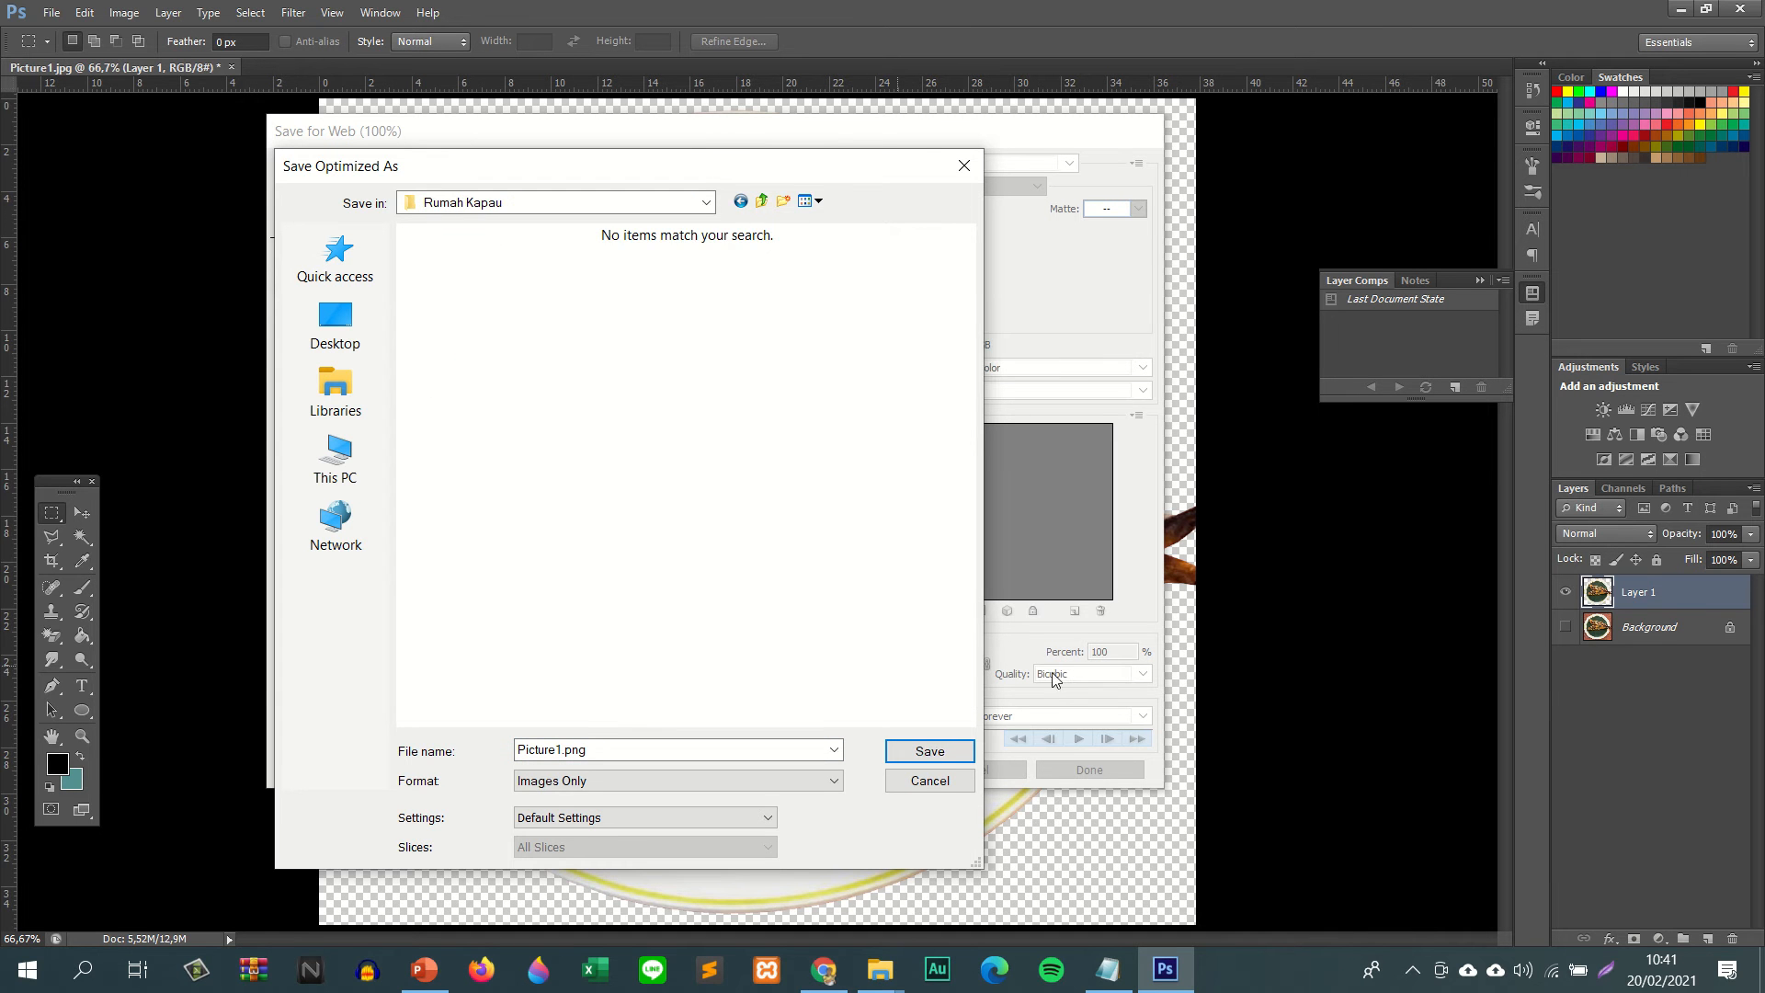
left_click(924, 749)
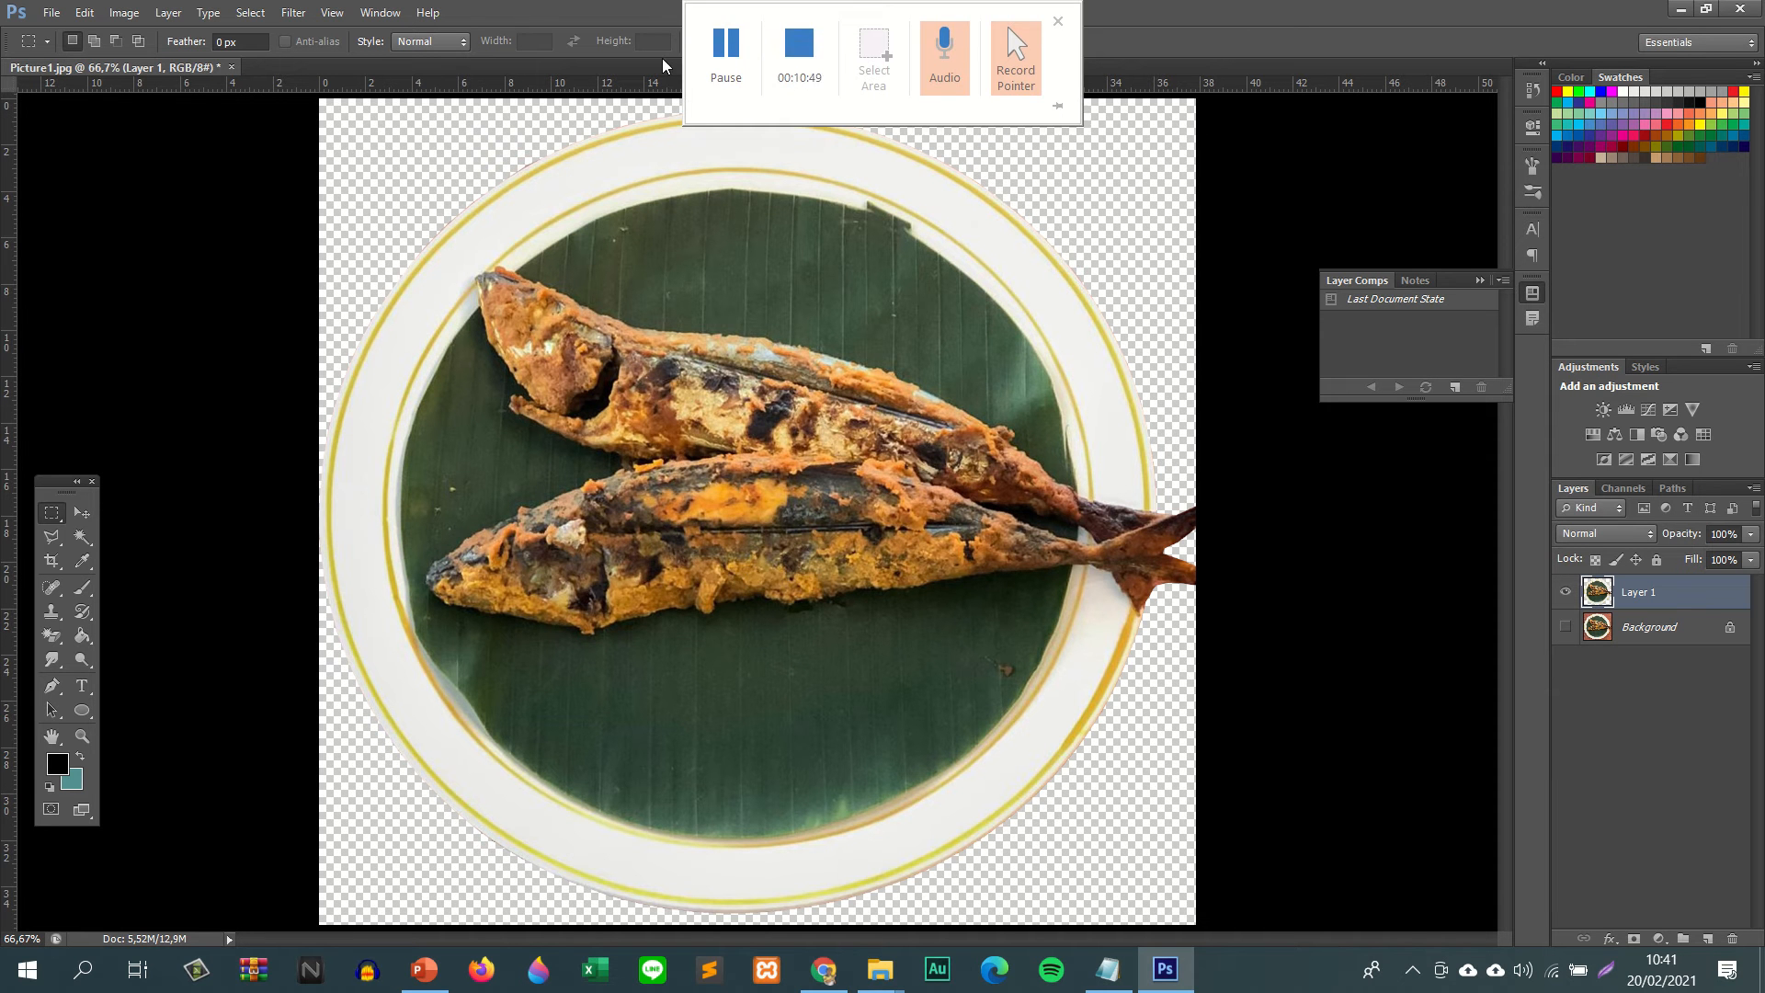
left_click(726, 18)
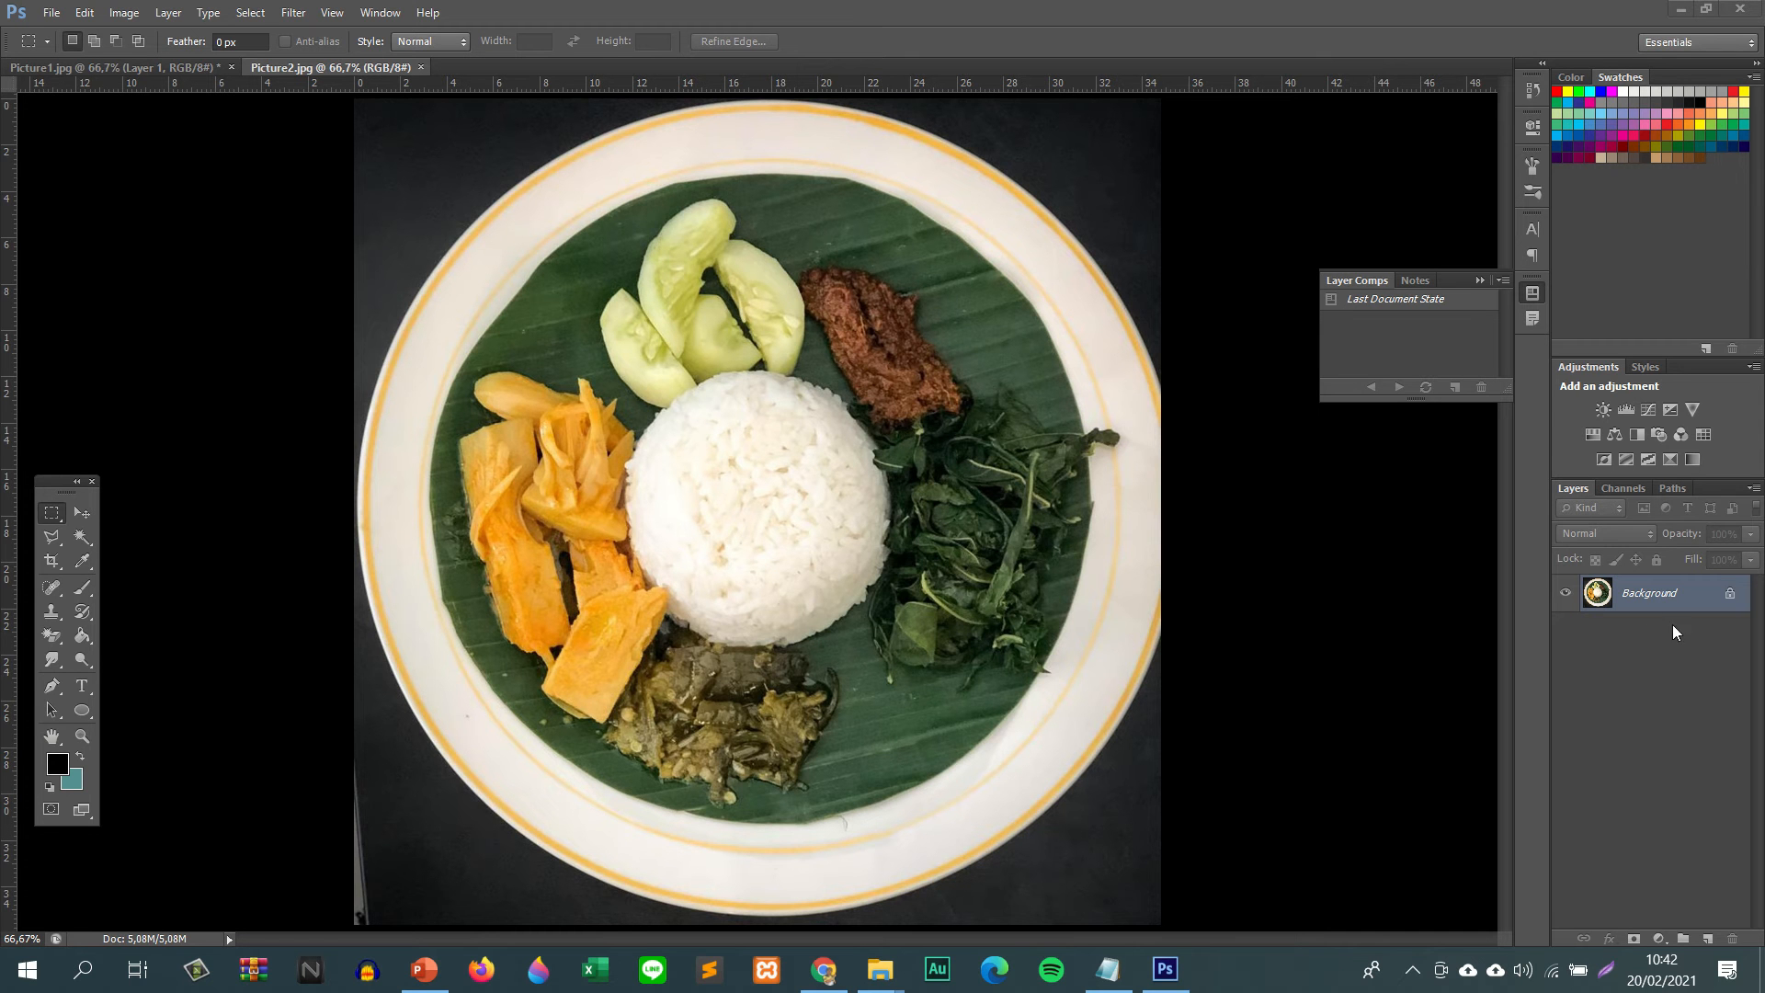
- Duplicate the Background layer of Picture2 and hide the original Background layer
left_click(1643, 602)
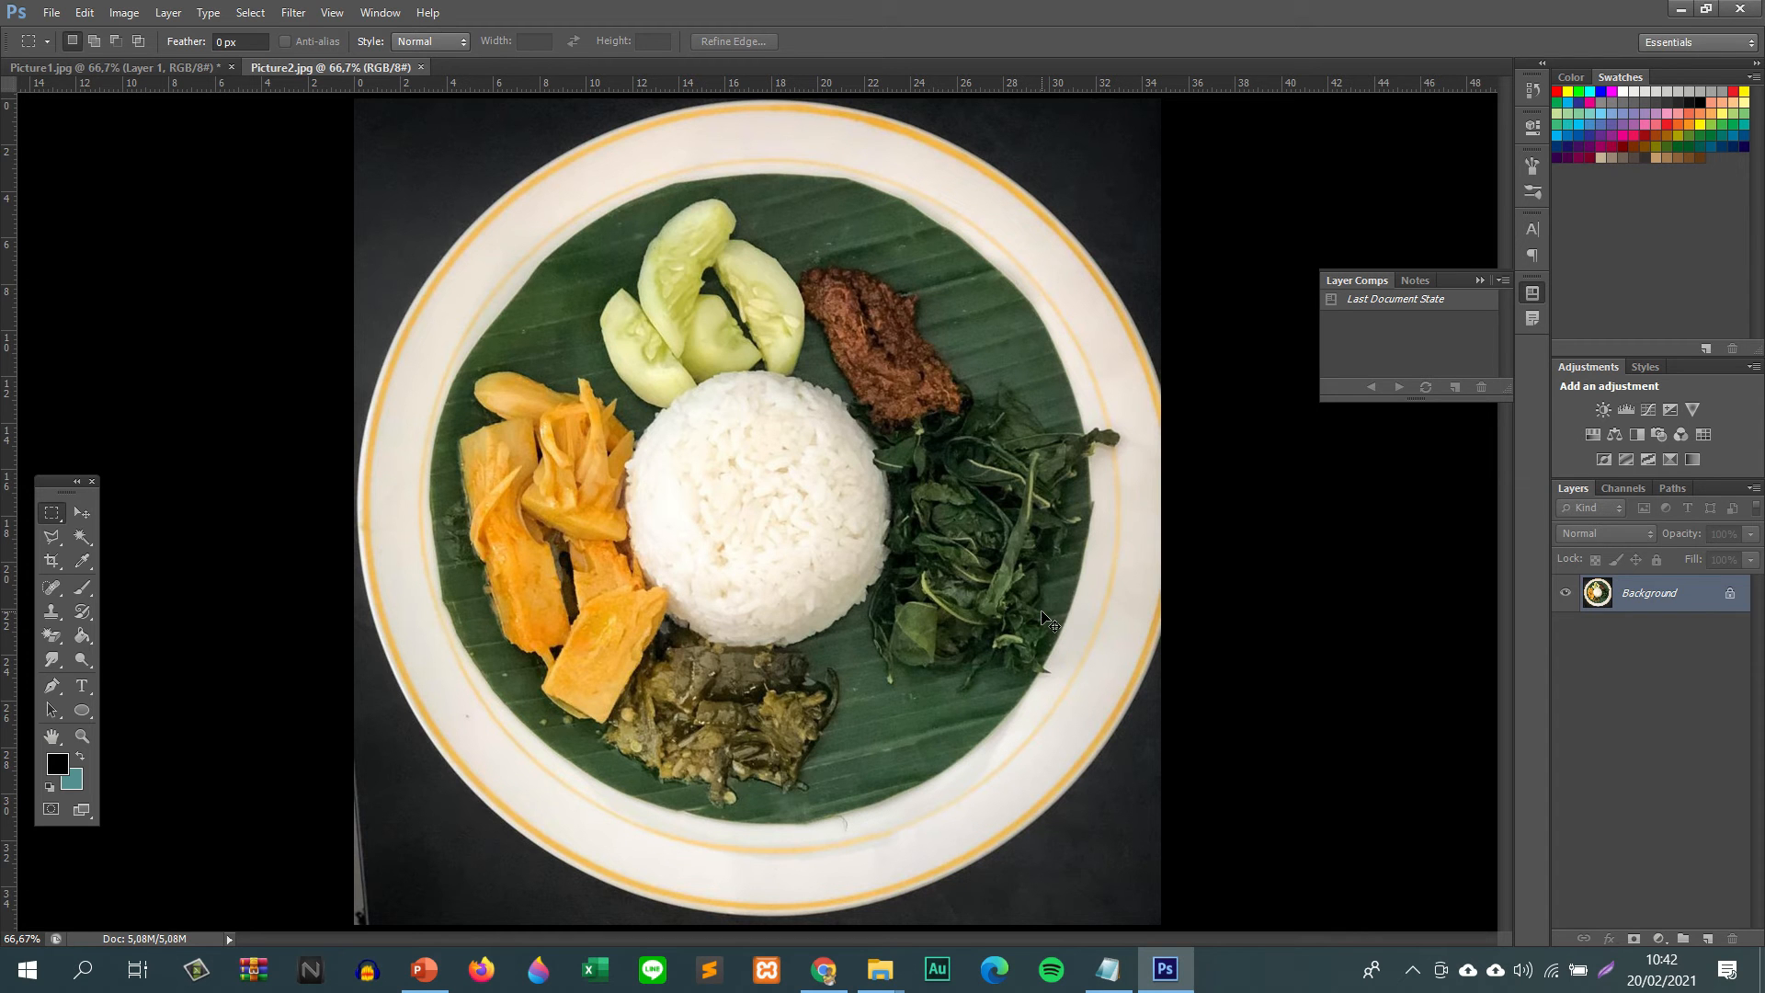
key("ctrl+j")
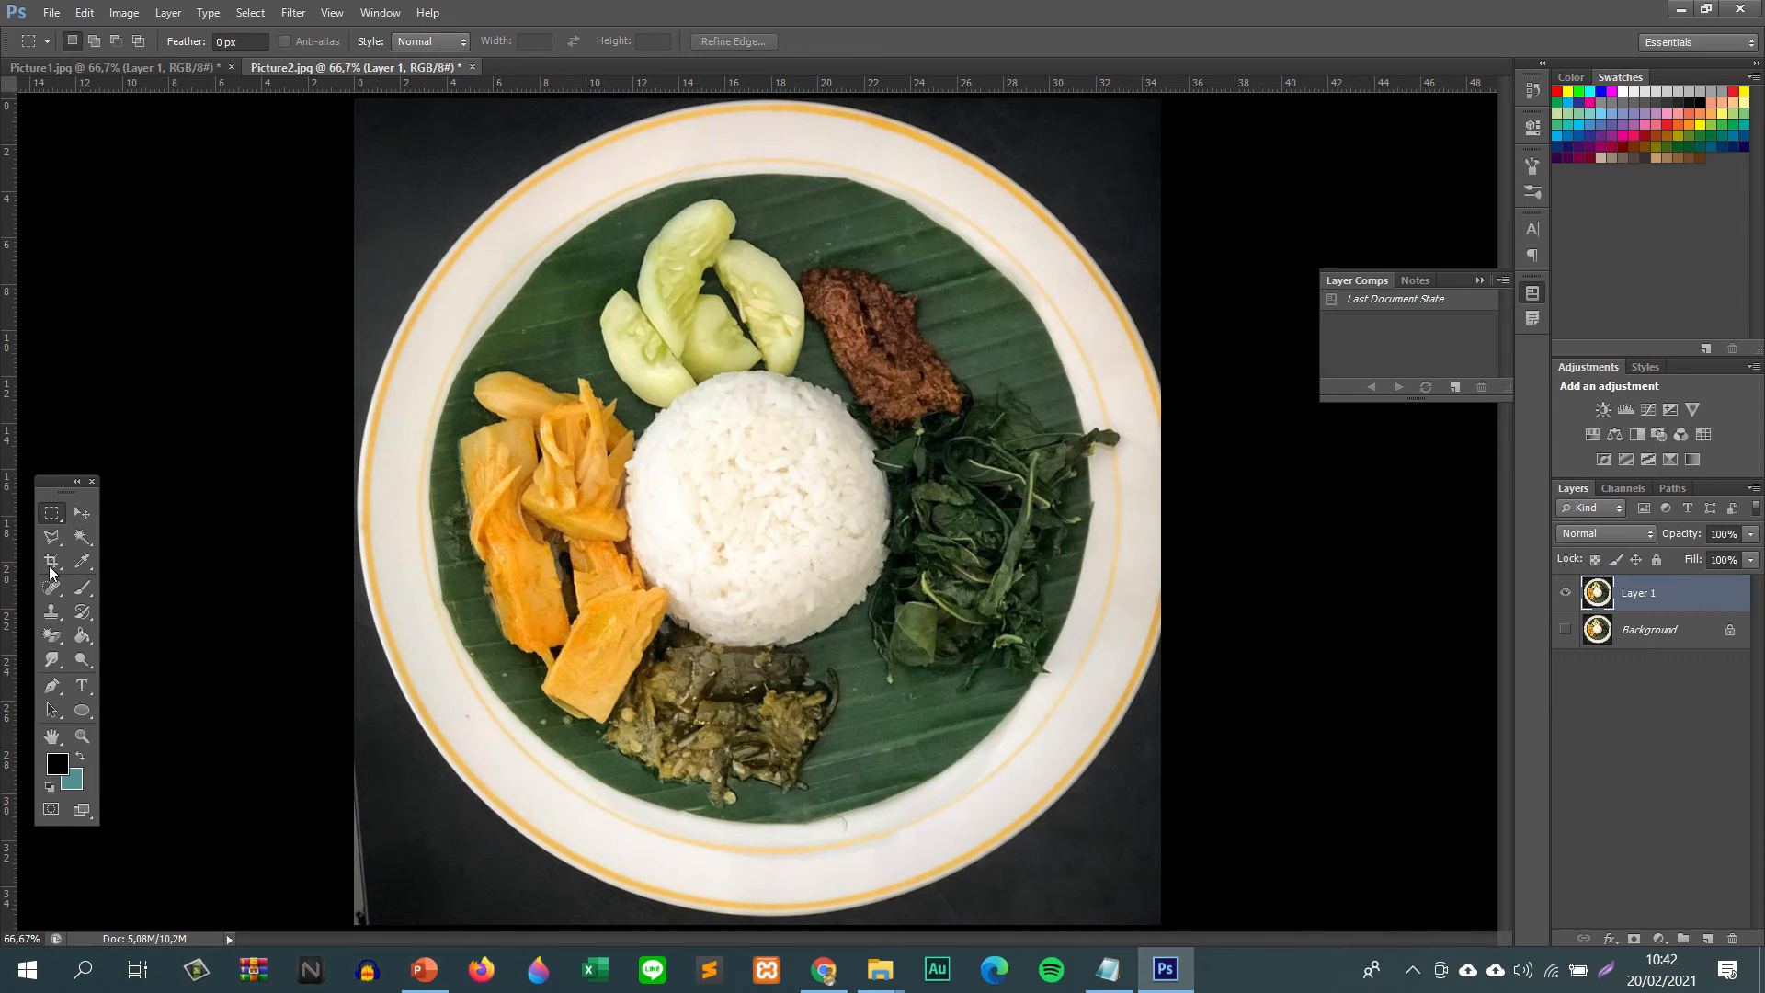
- Draw an elliptical marquee selection the size of the plate and shift it to match the plate's outer rim
right_click(57, 523)
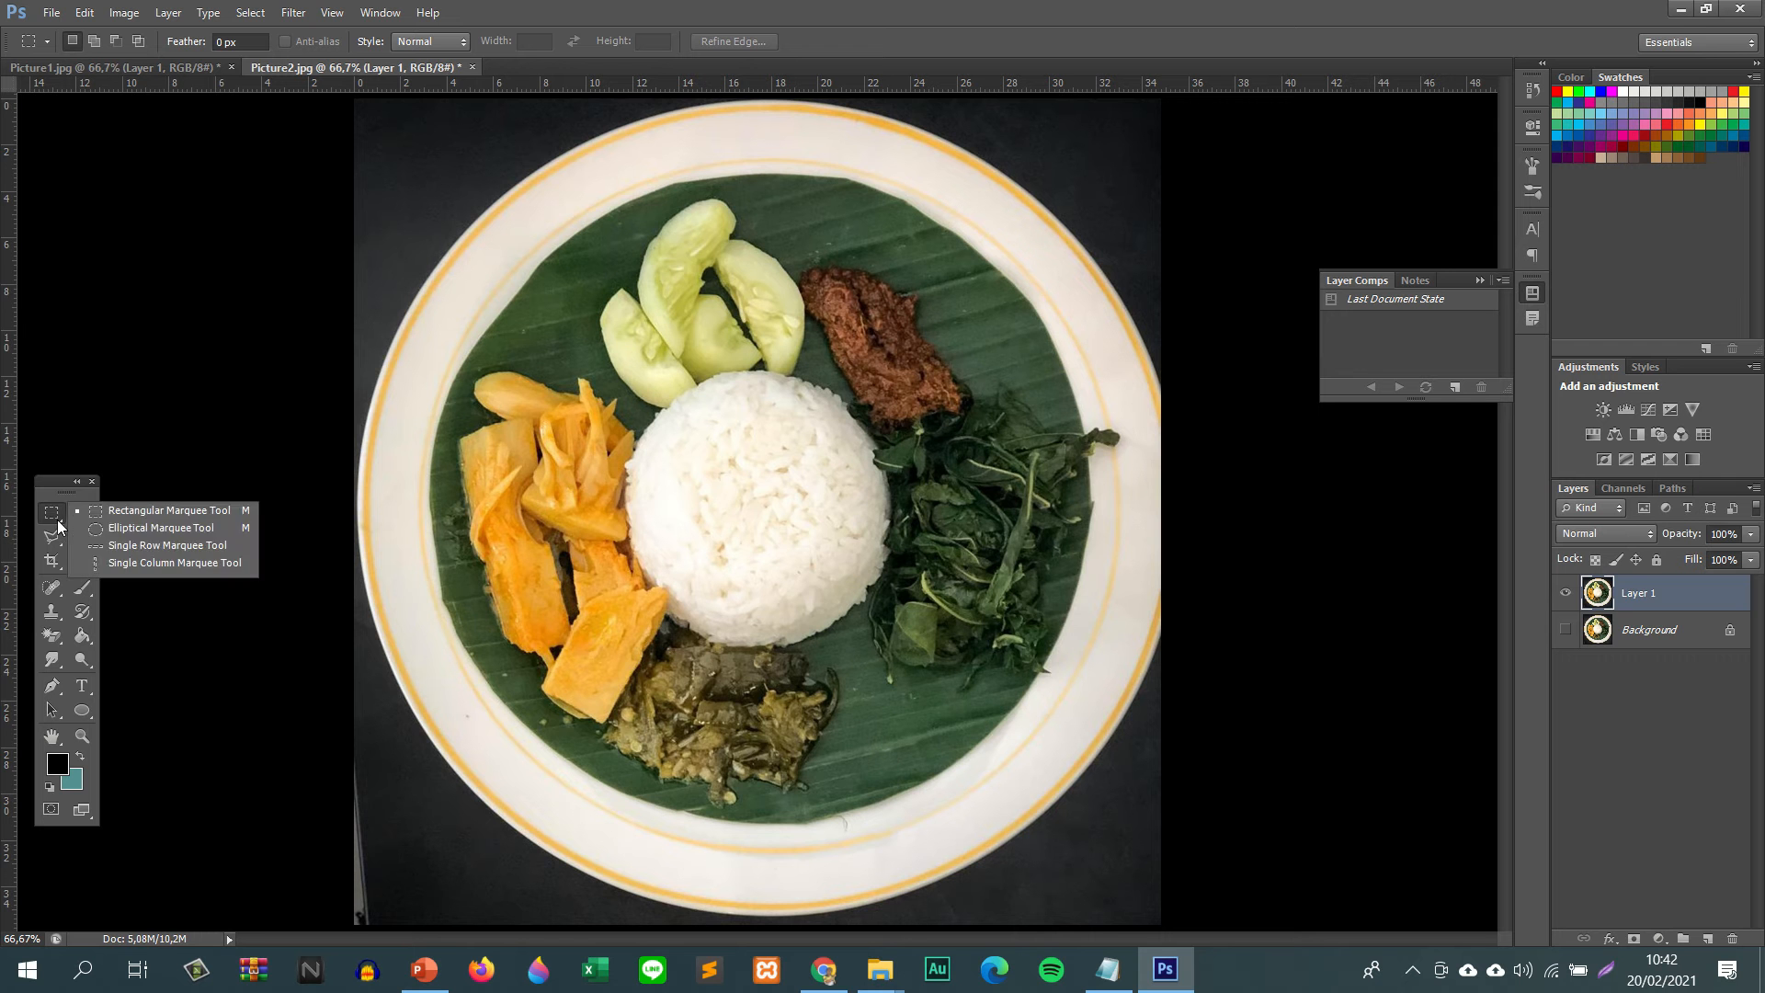
left_click(115, 529)
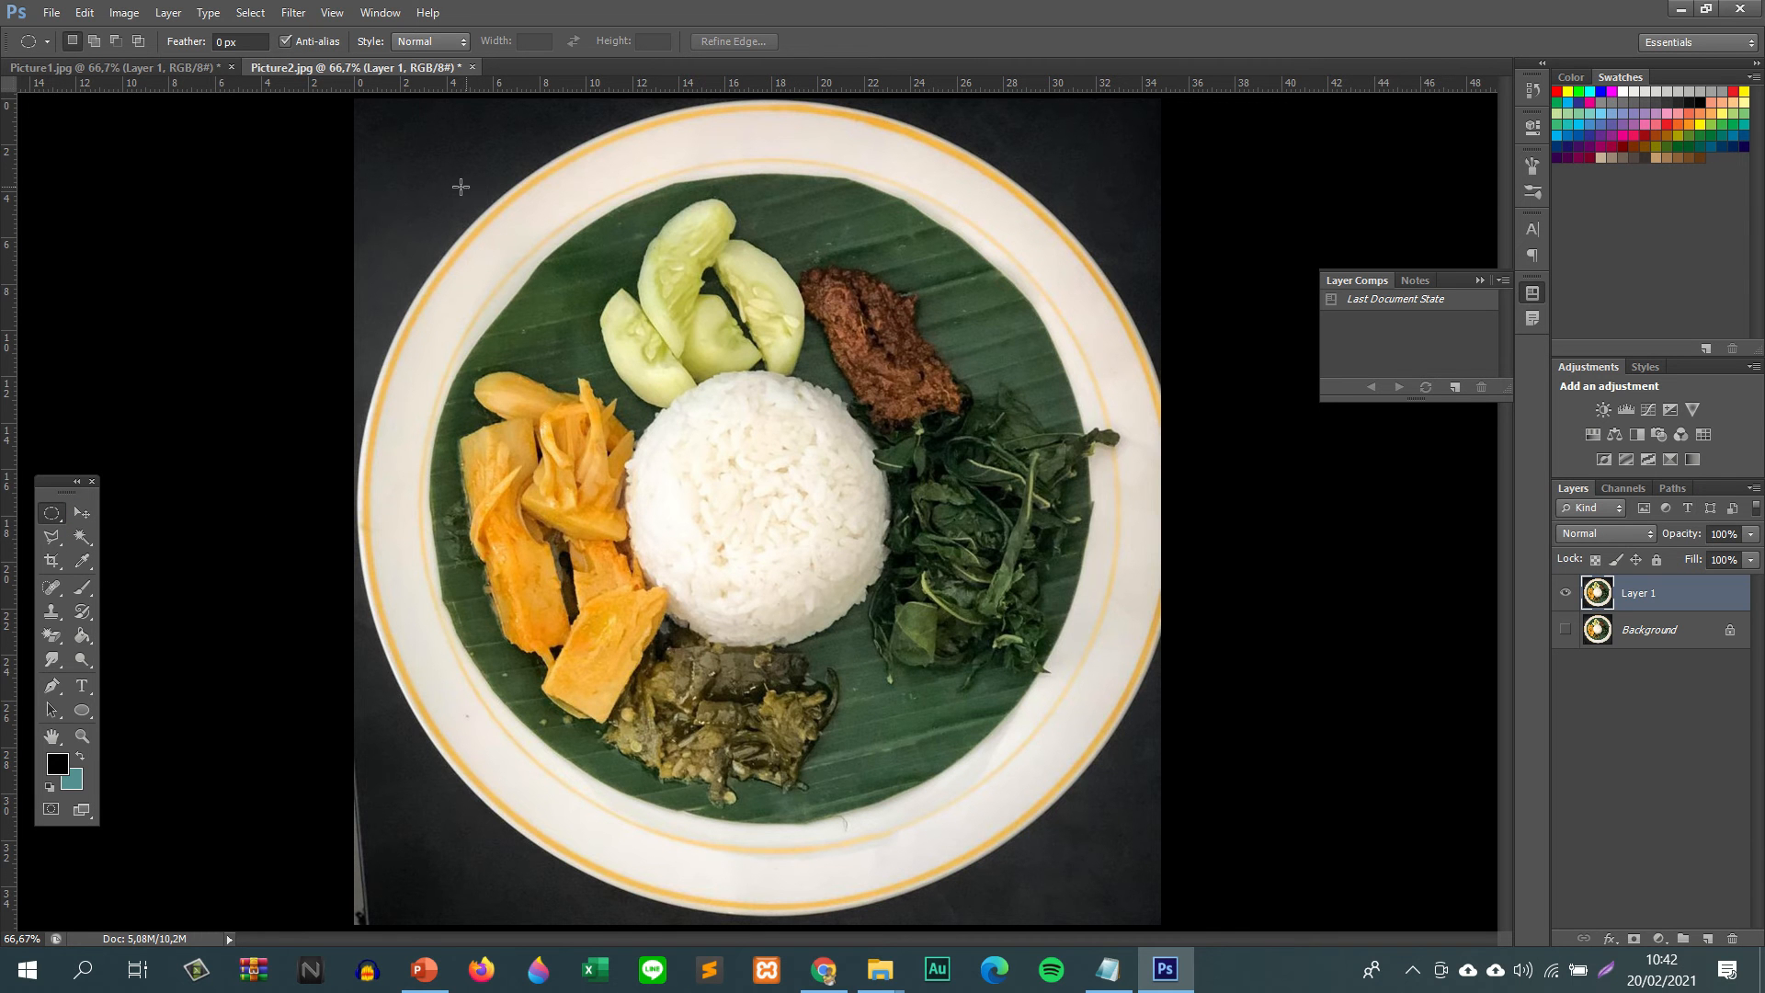
left_click_drag(386, 152, 1482, 970)
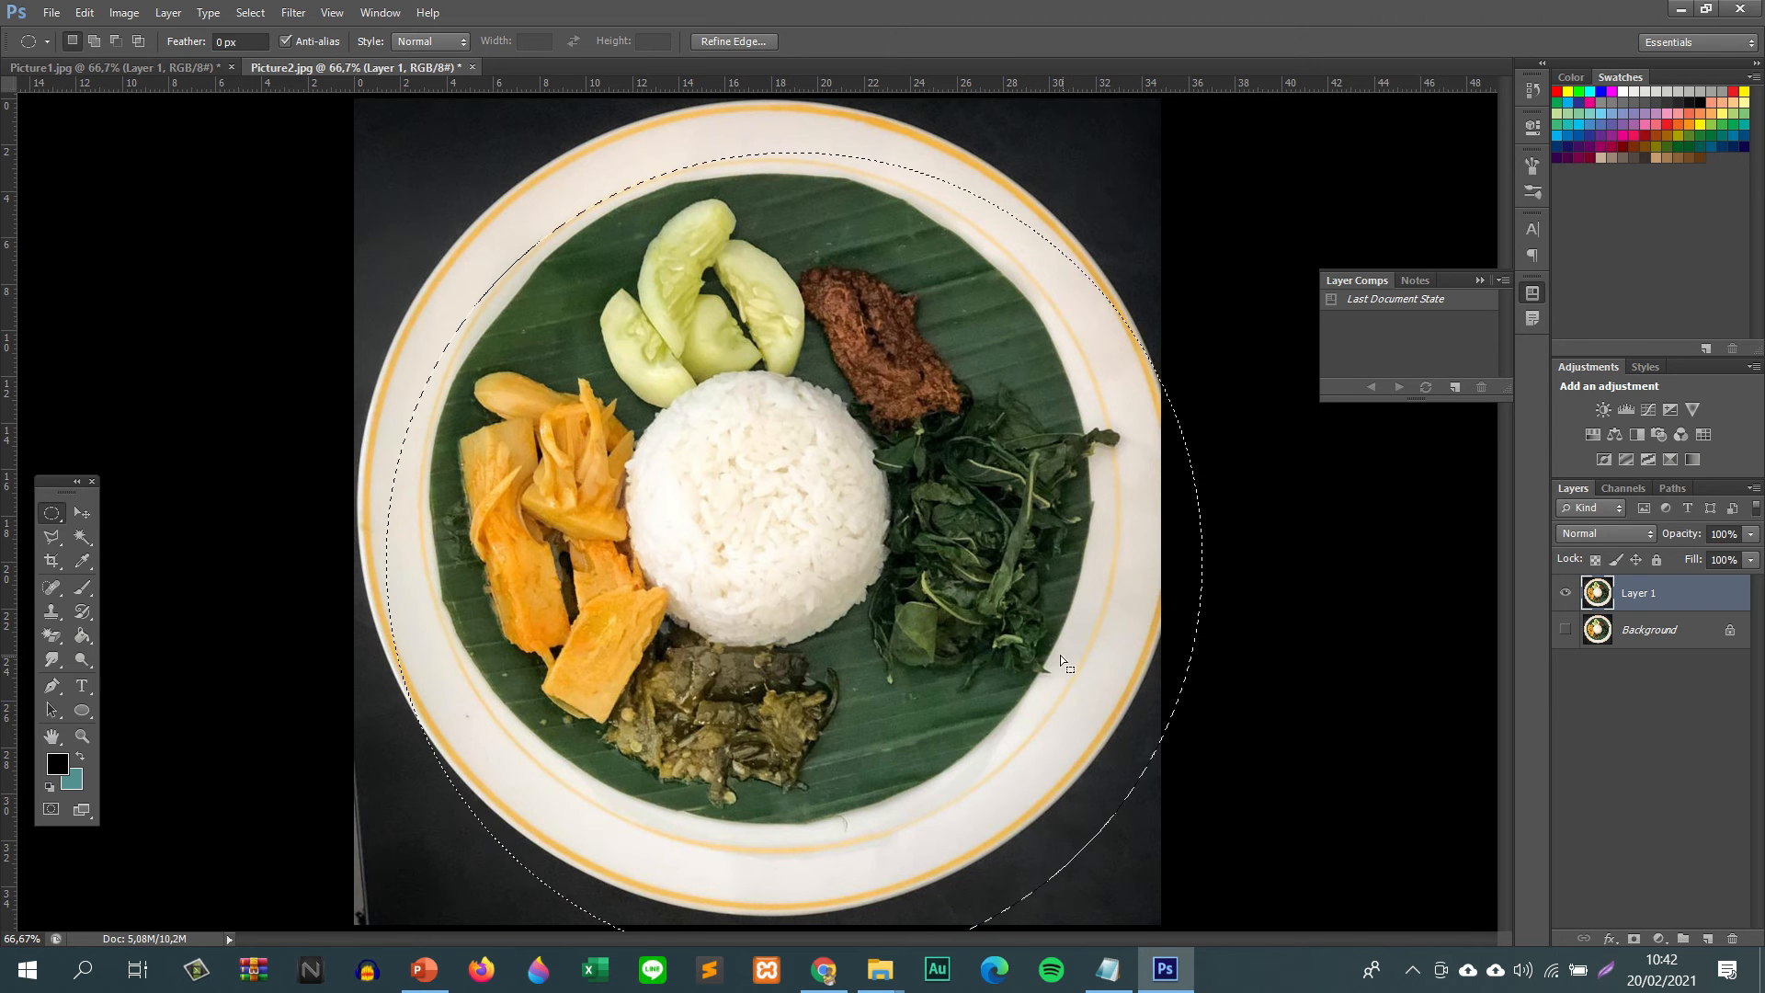
left_click_drag(1054, 648, 1030, 597)
- Copy the selected plate to its own layer with Layer 1 hidden, and shift the cutout slightly to the left
key("ctrl+j")
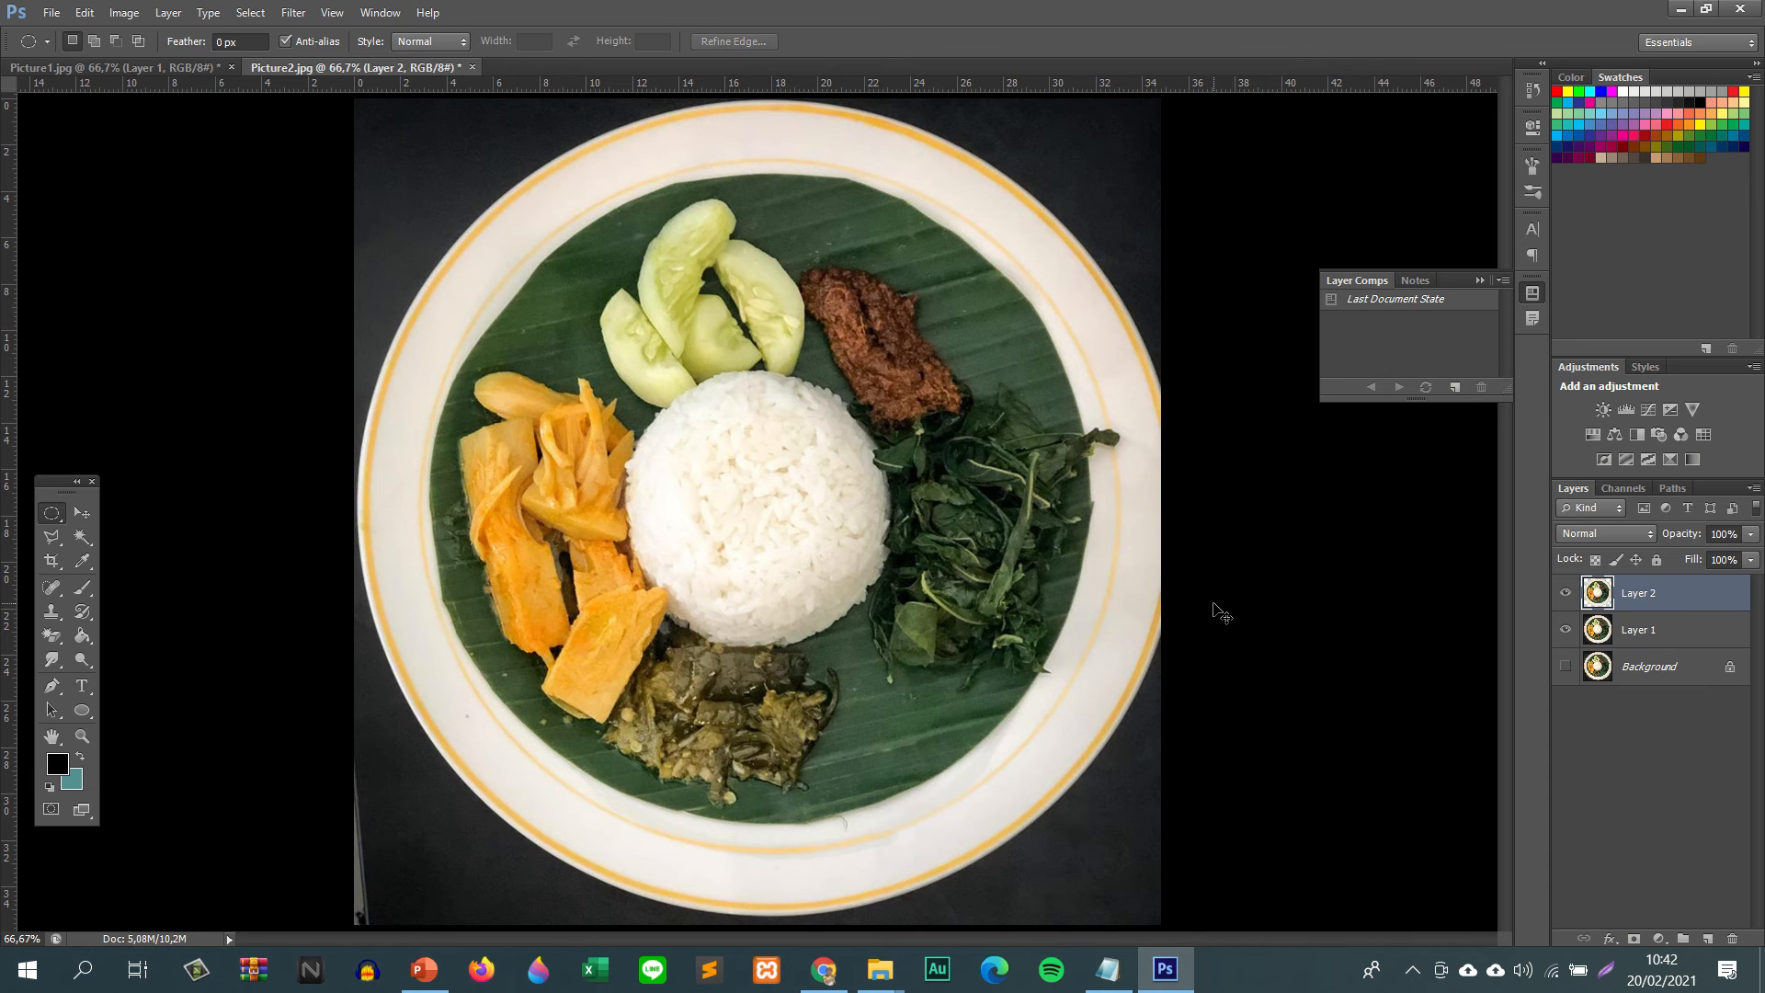
left_click(1565, 632)
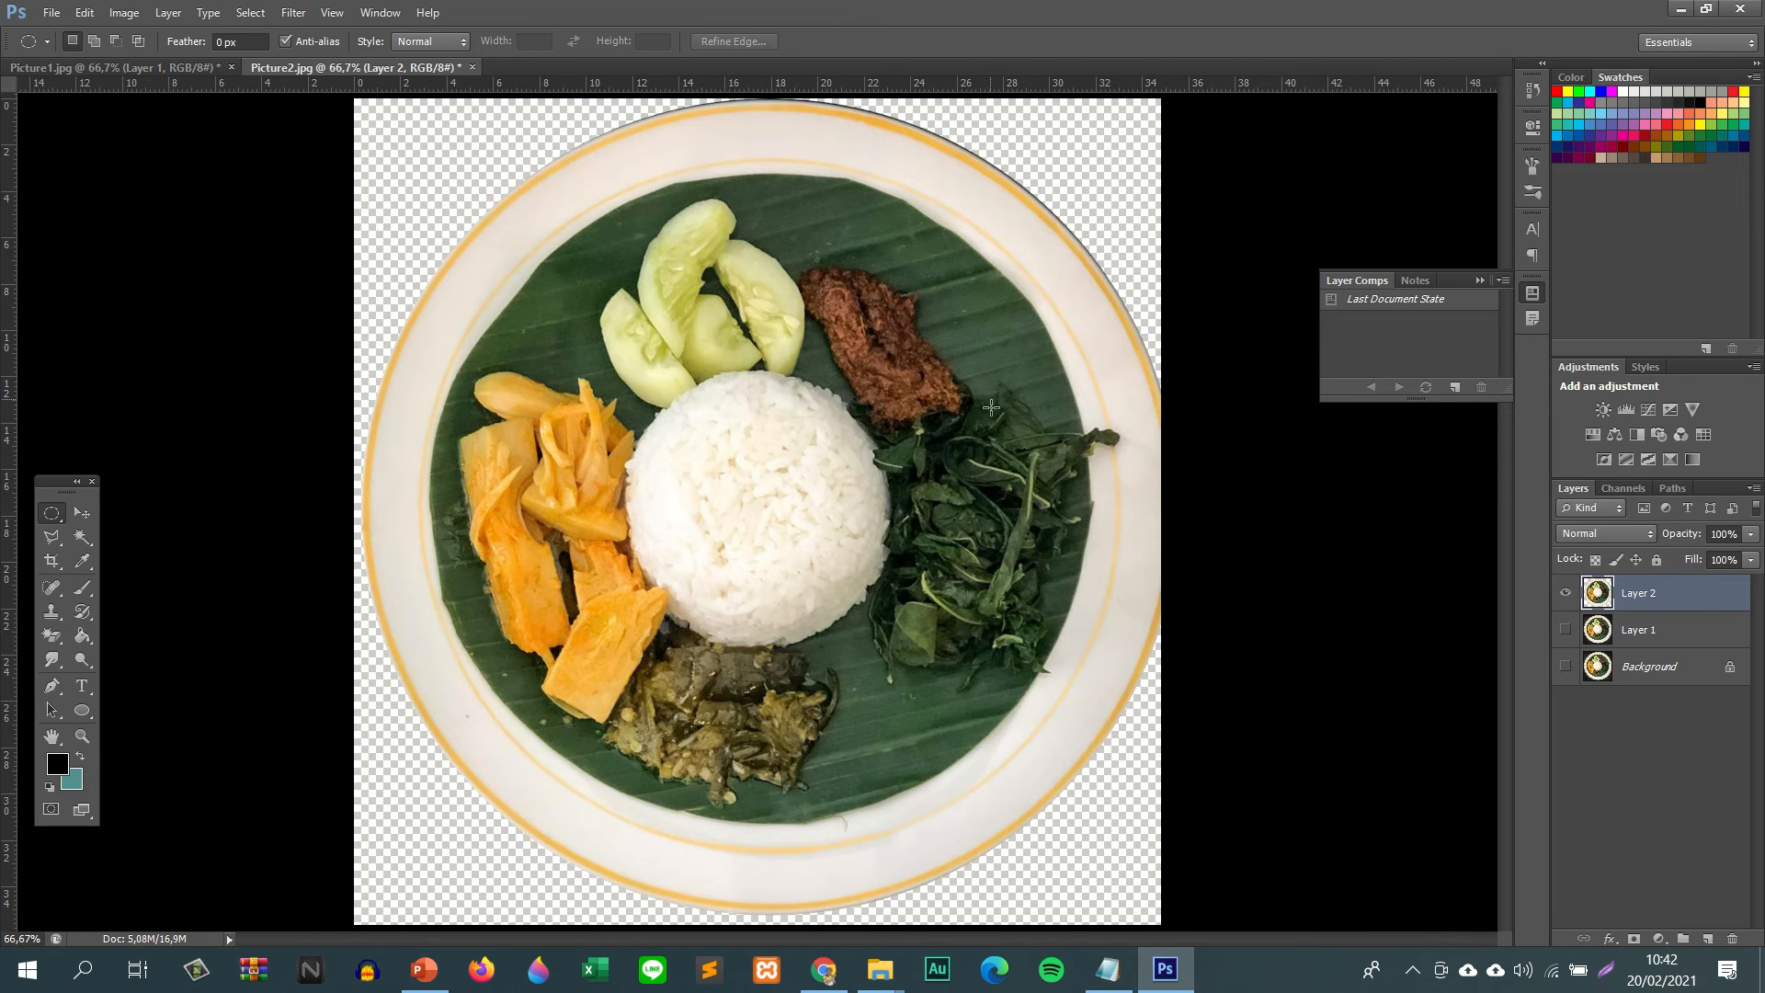
left_click_drag(979, 460, 972, 462)
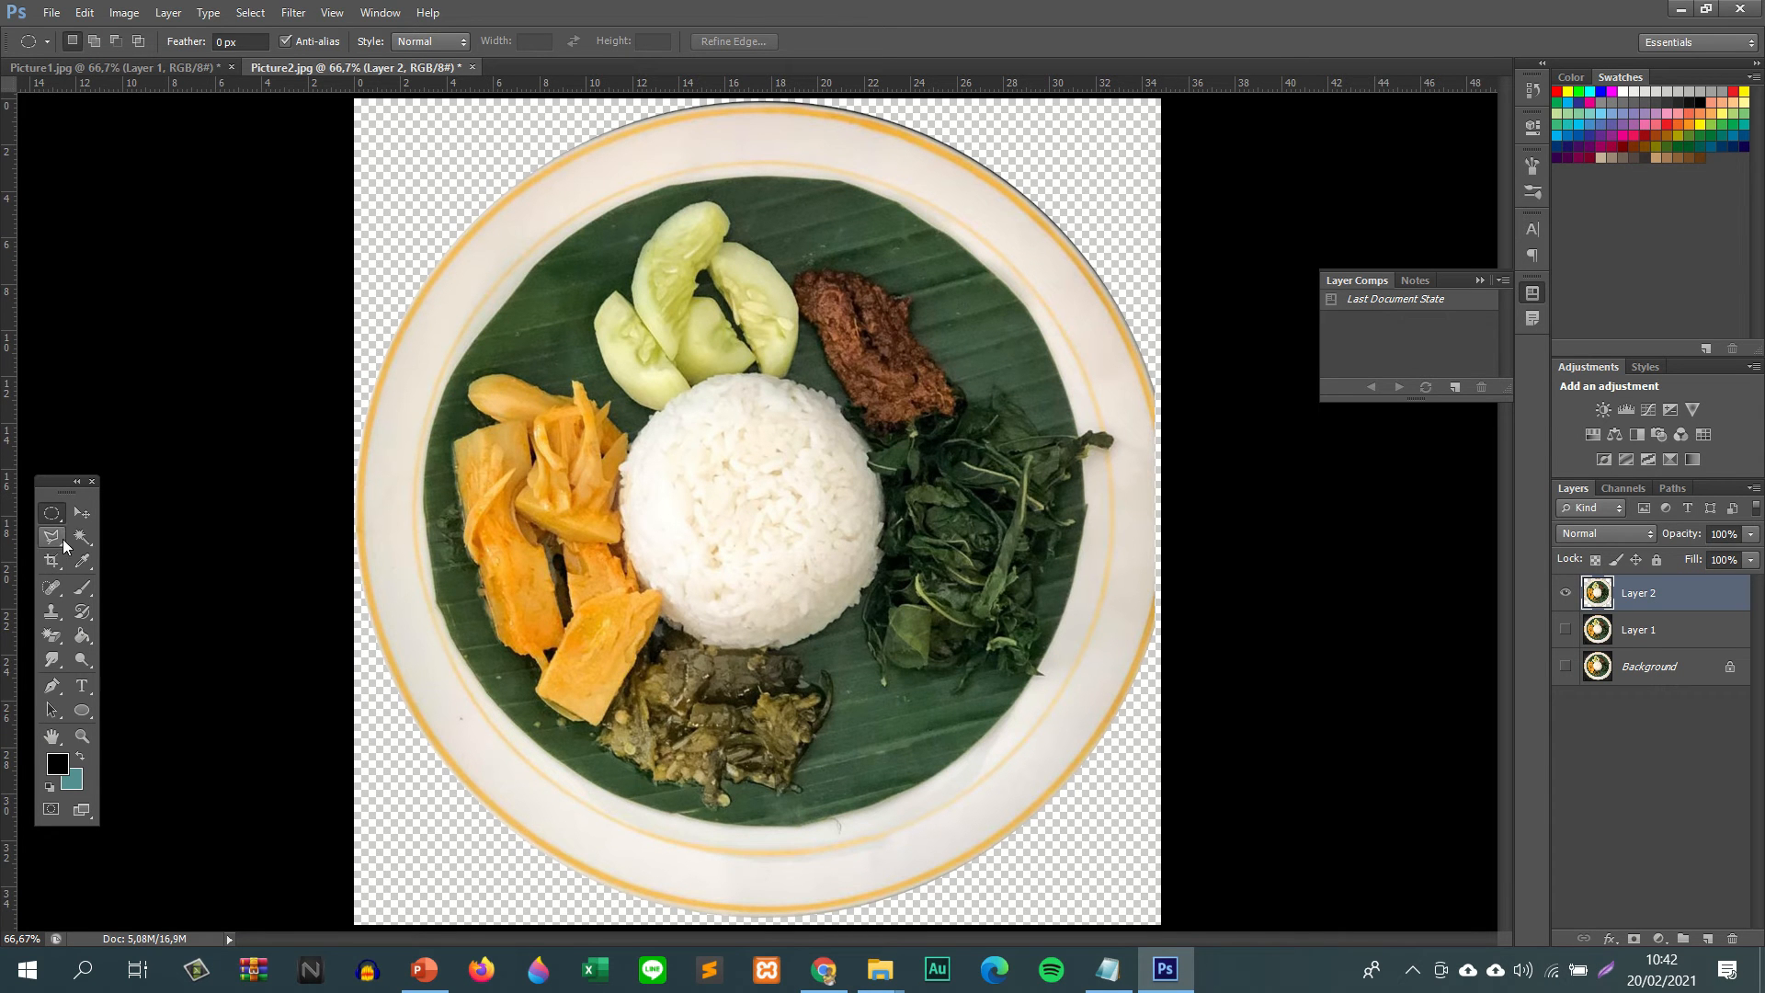
- Copy a narrow rectangular strip of the plate's left rim to a new layer, and keep a hidden duplicate of that layer
left_click(62, 516)
left_click(117, 517)
left_click_drag(353, 361, 384, 716)
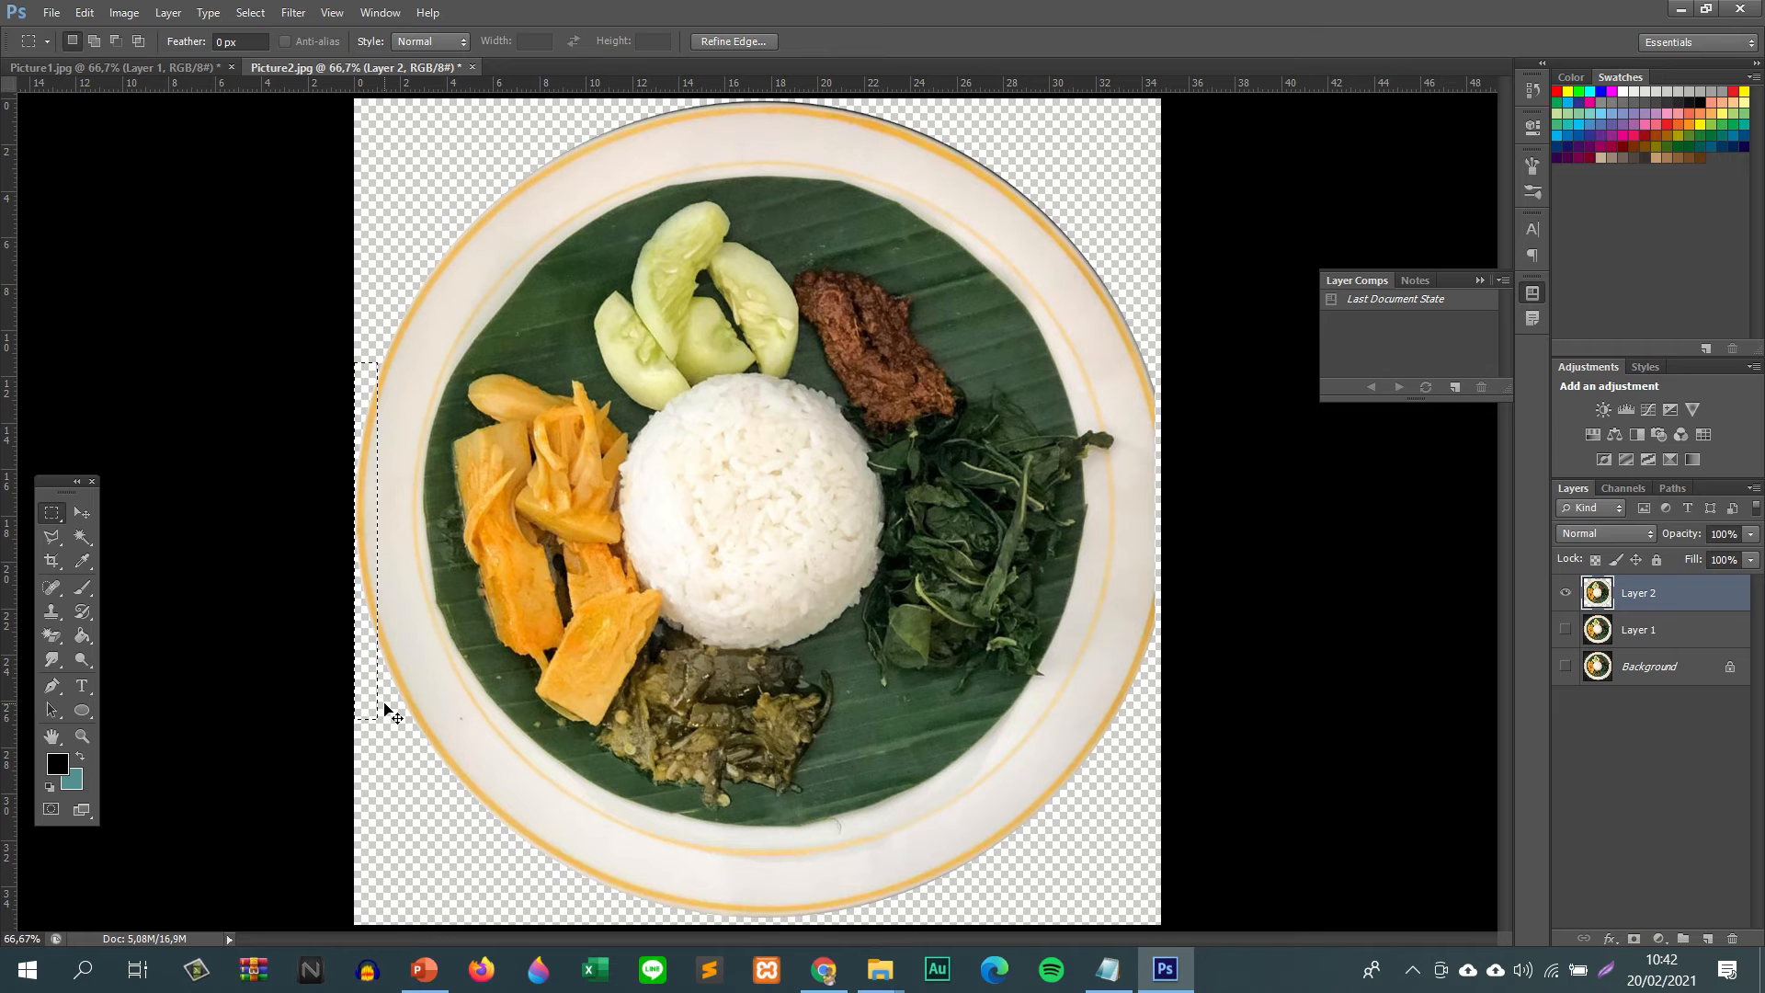
key("ctrl+j")
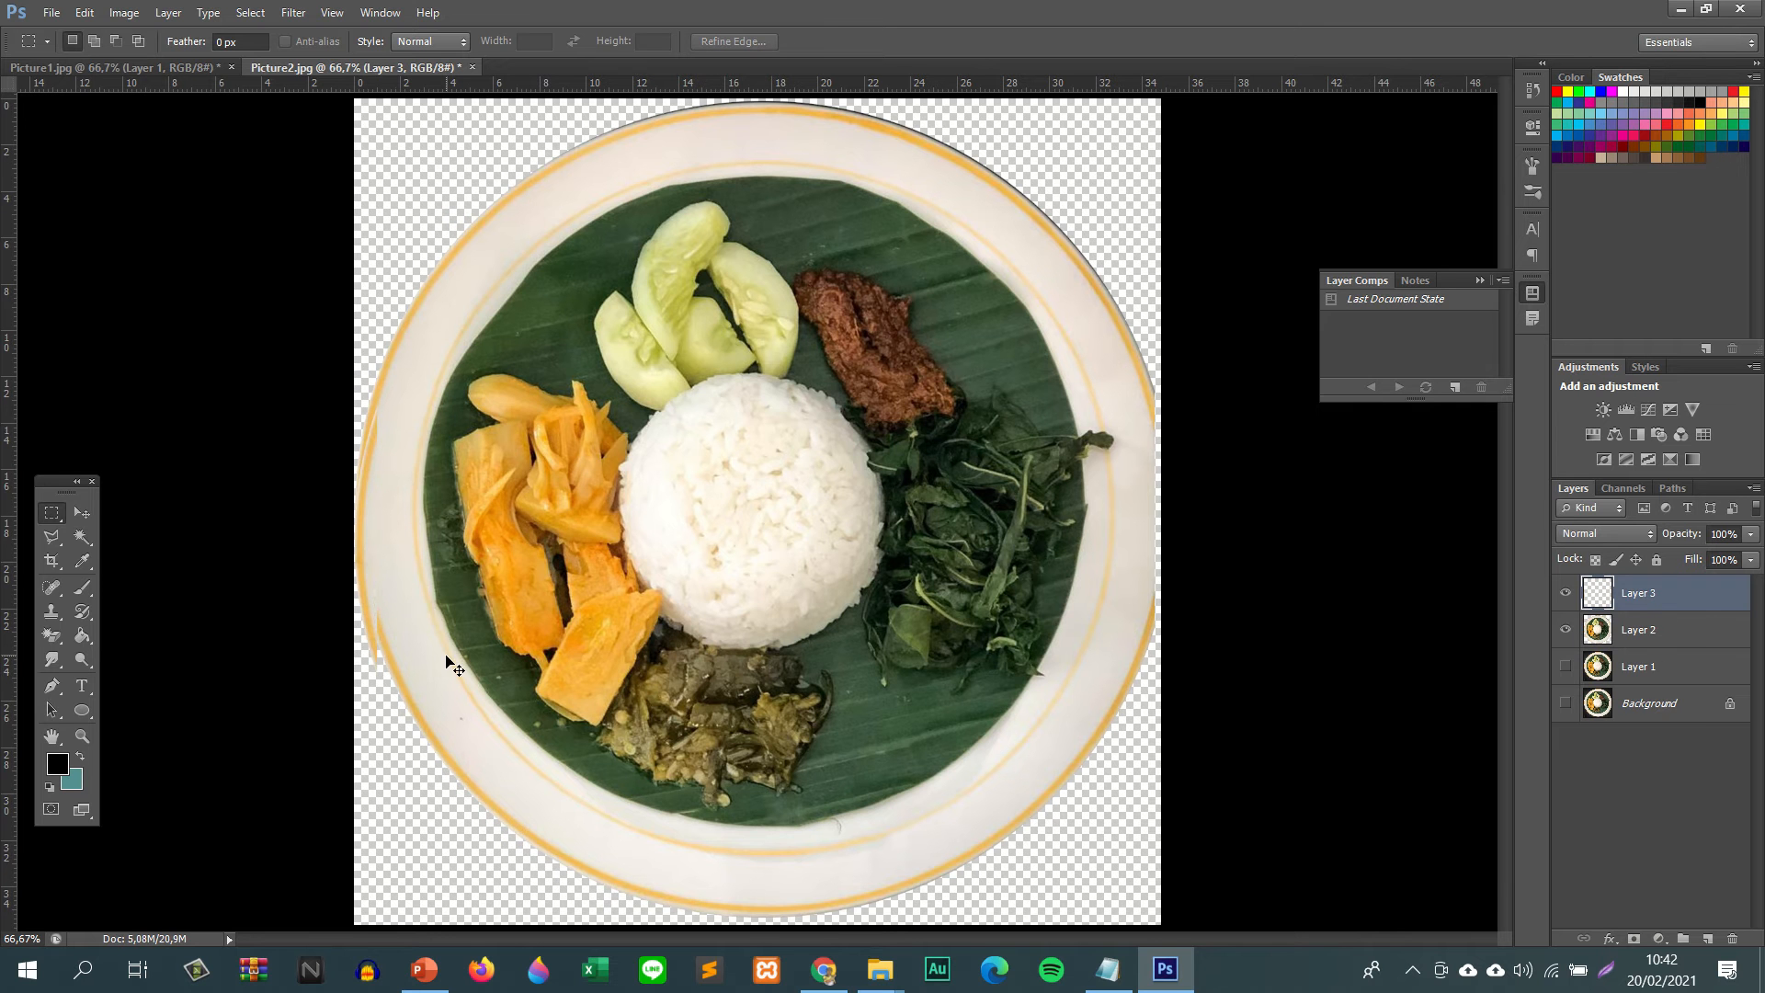
key("ctrl+j")
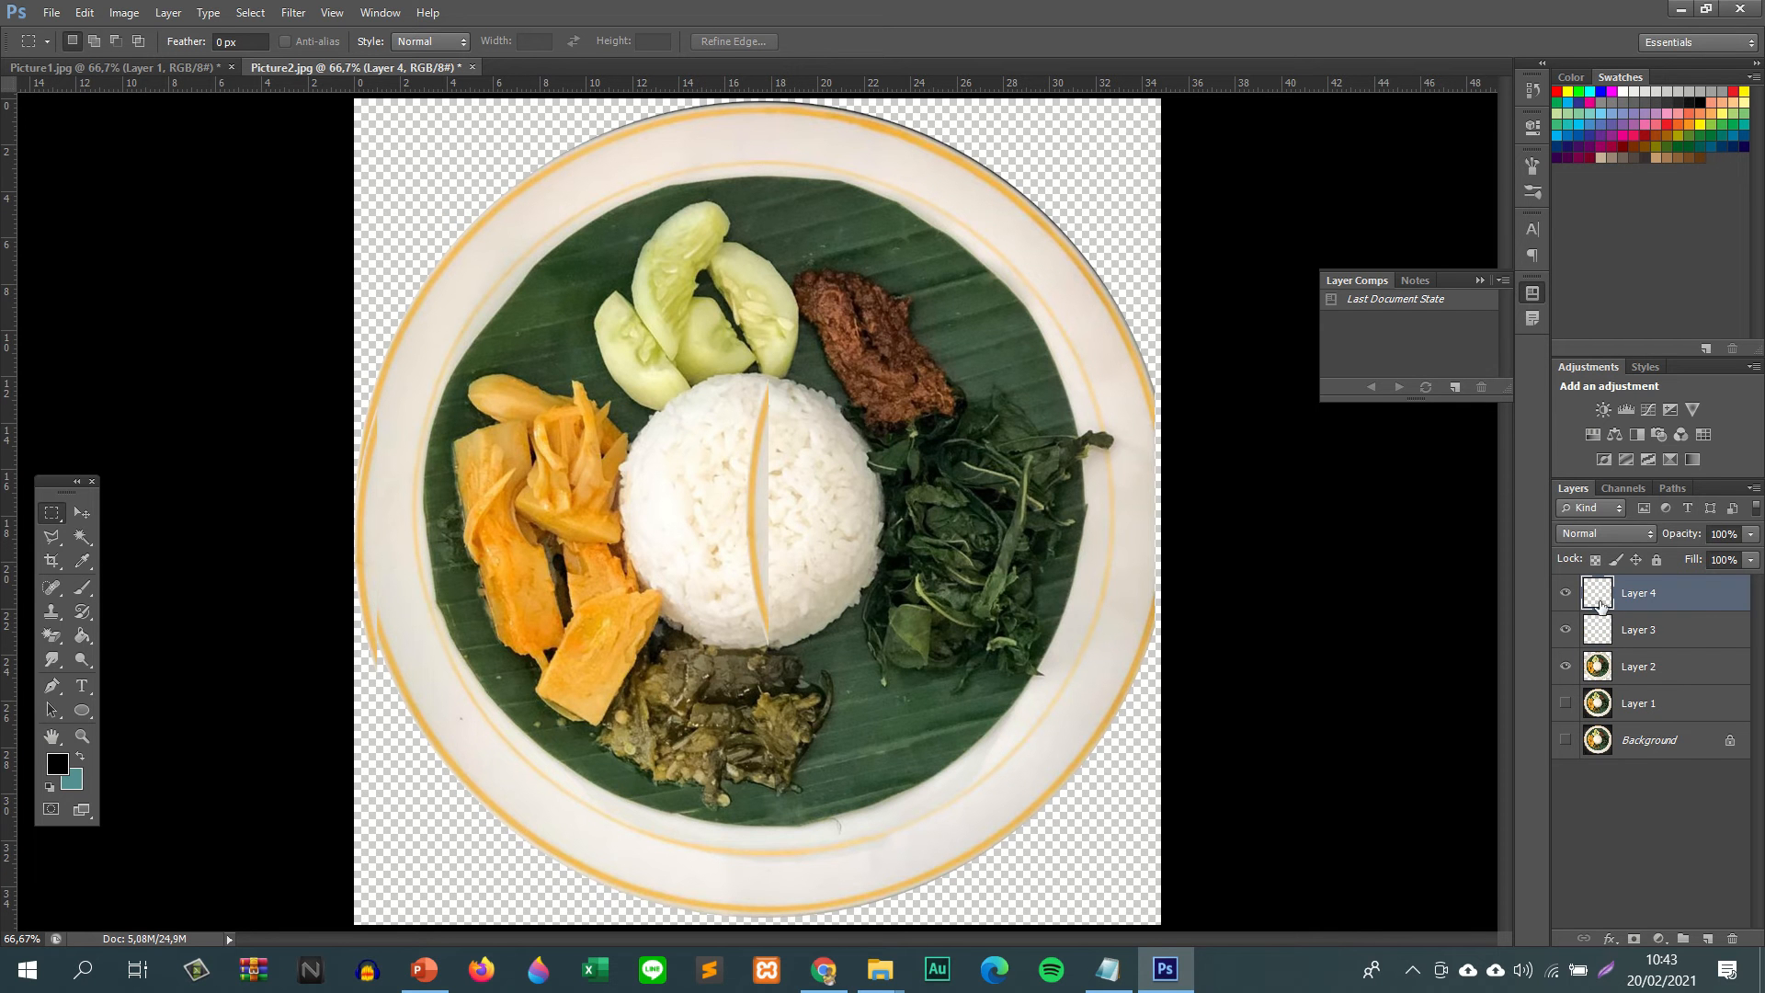
left_click(1566, 593)
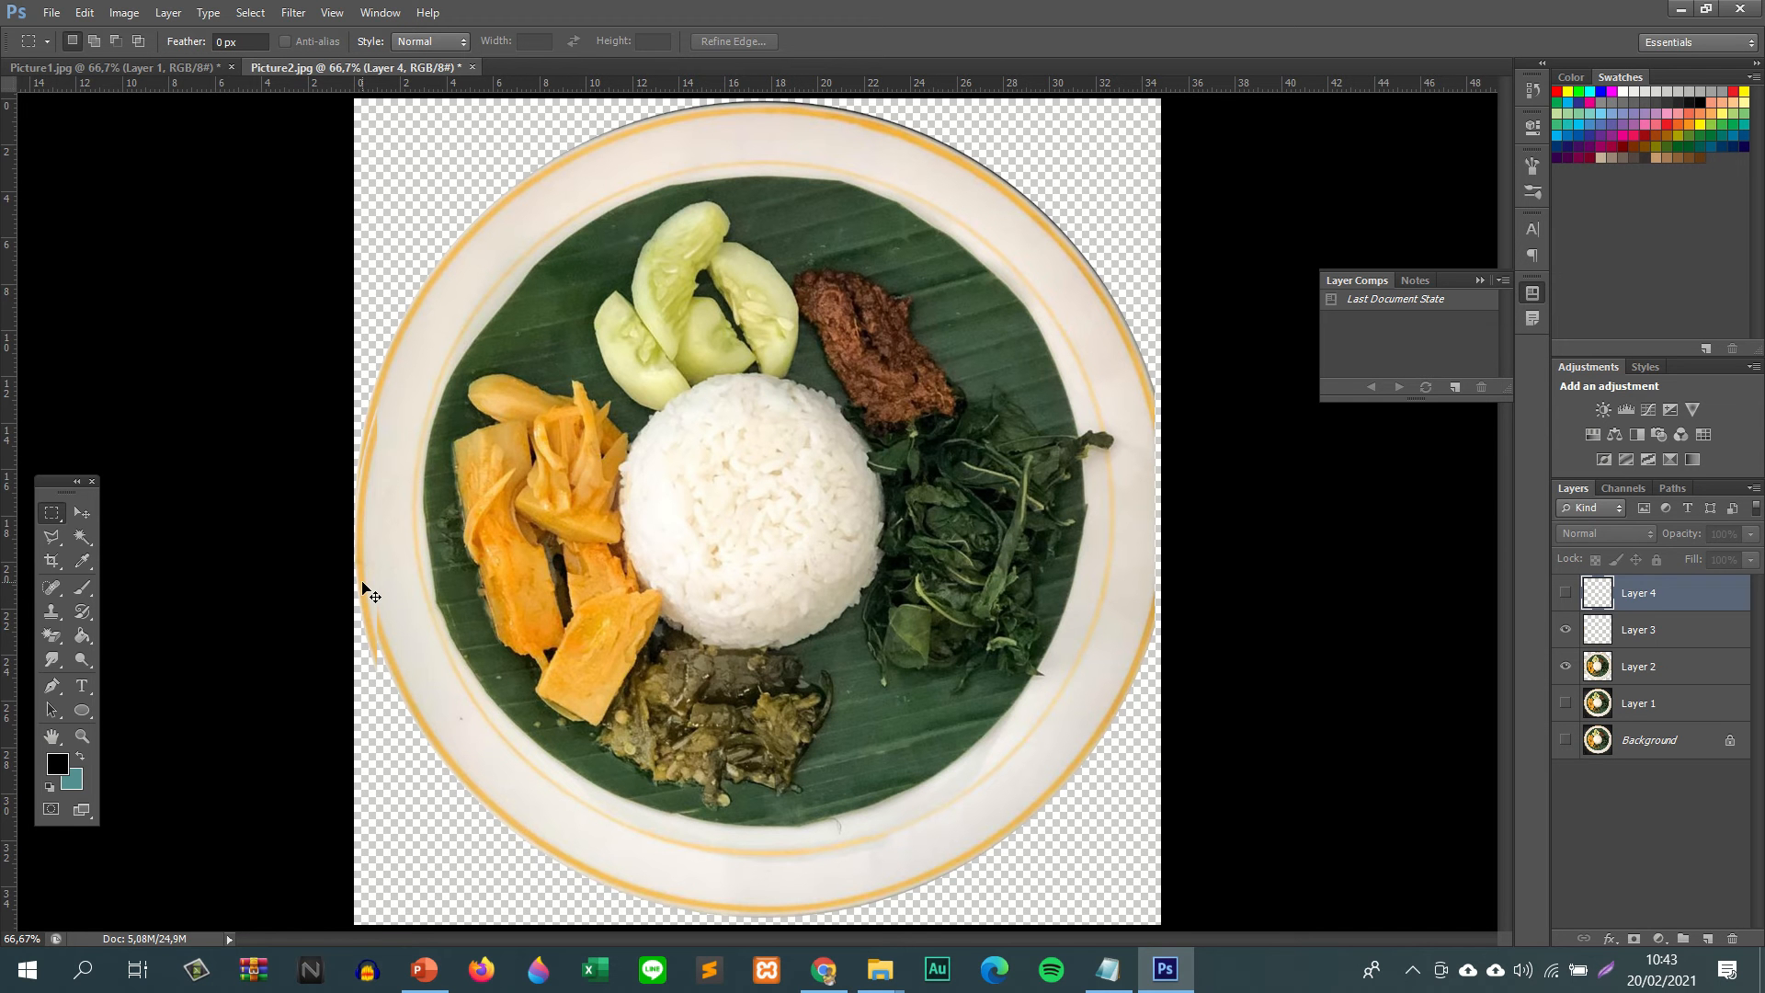
- Move the Layer 3 rim strip across to the plate's right edge and rotate the canvas 90° counterclockwise
left_click(1617, 631)
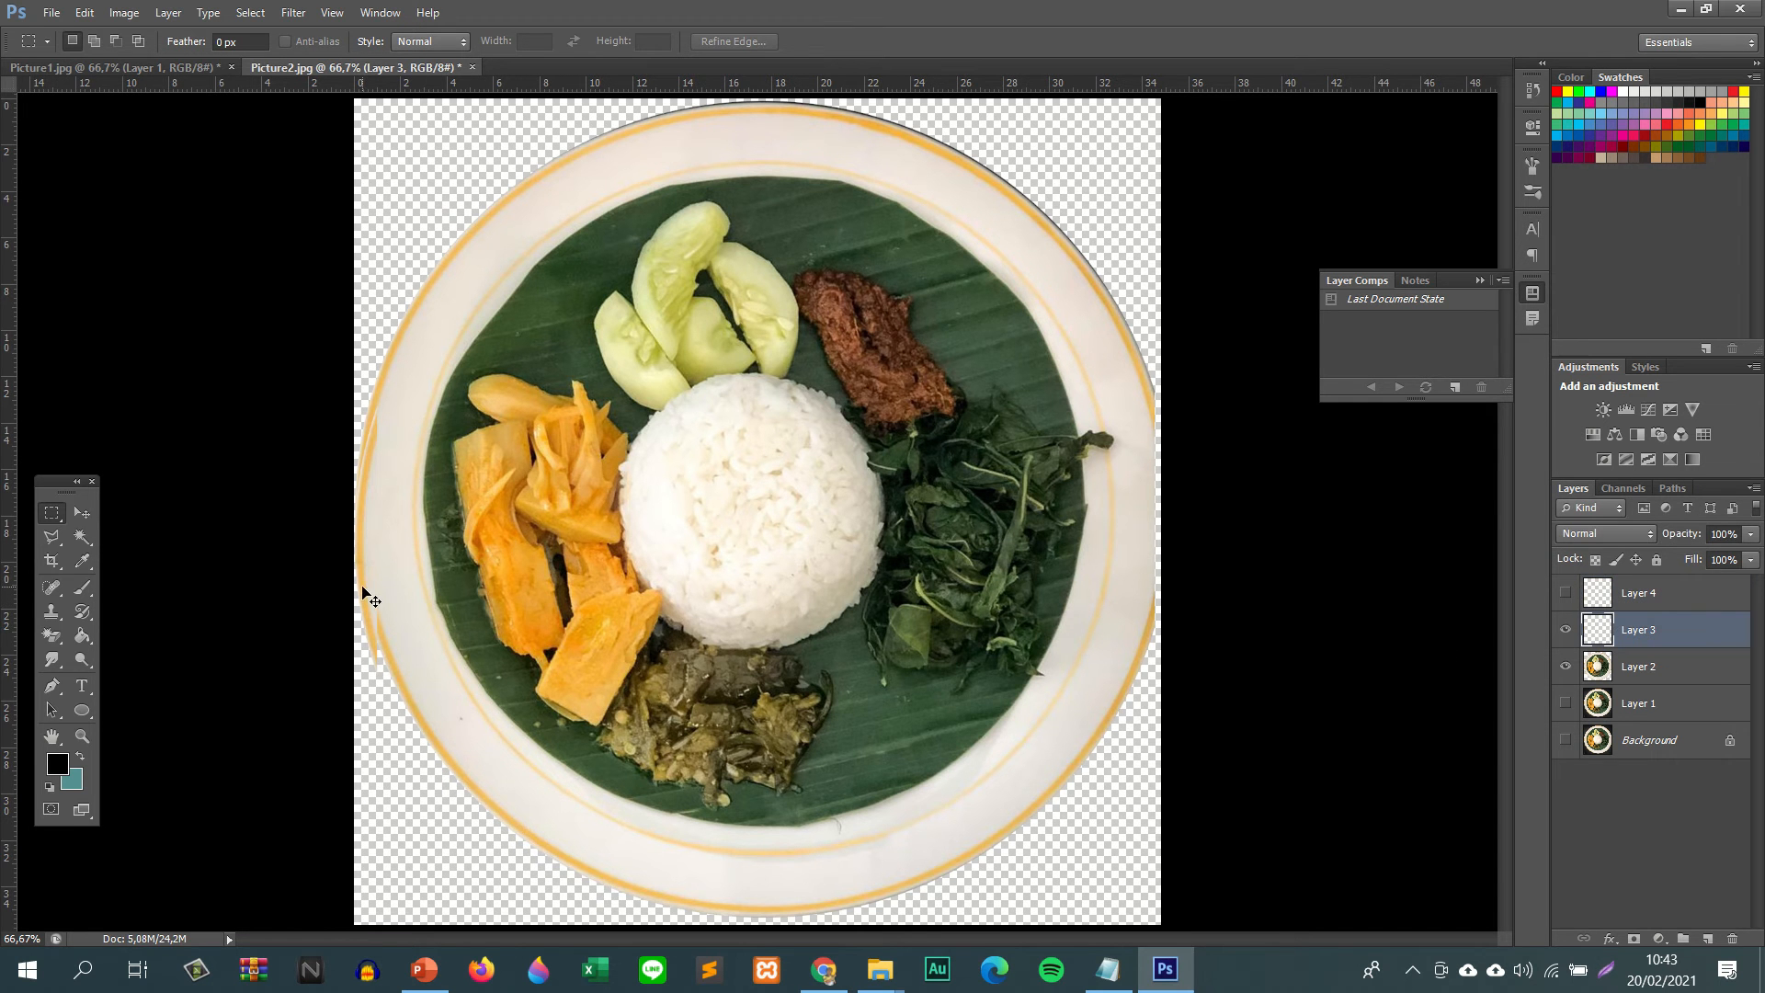
left_click_drag(371, 598, 1139, 581)
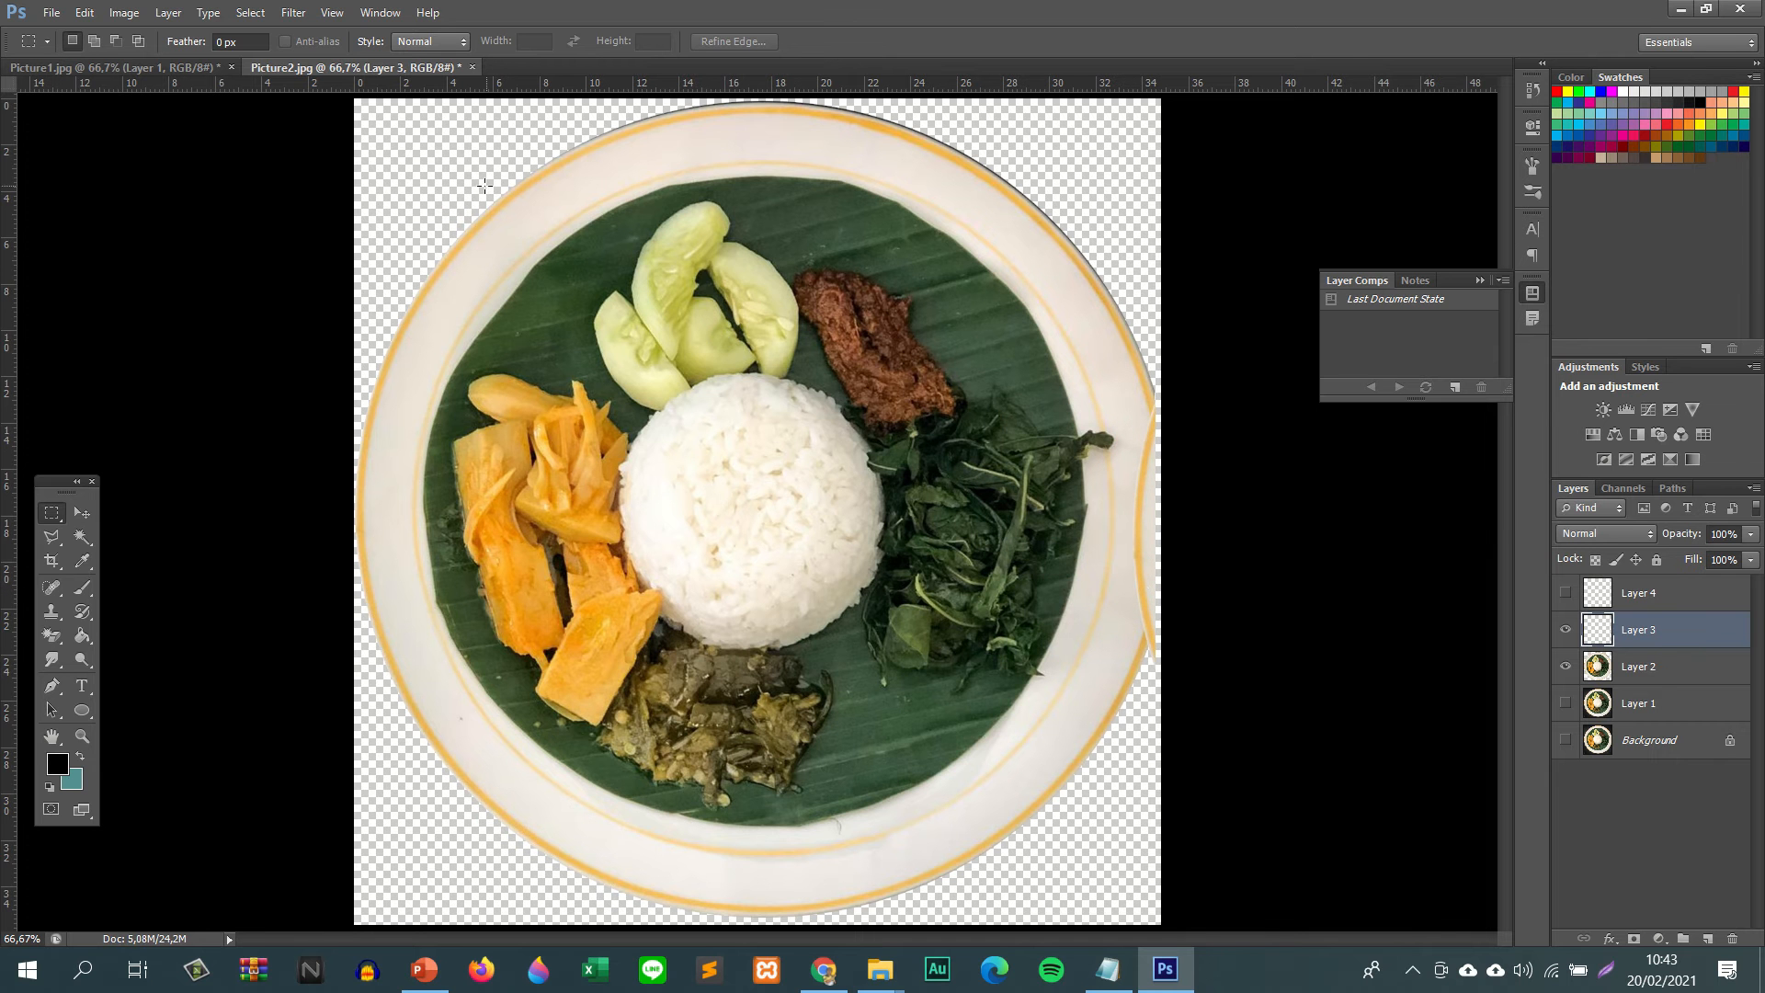
left_click(125, 14)
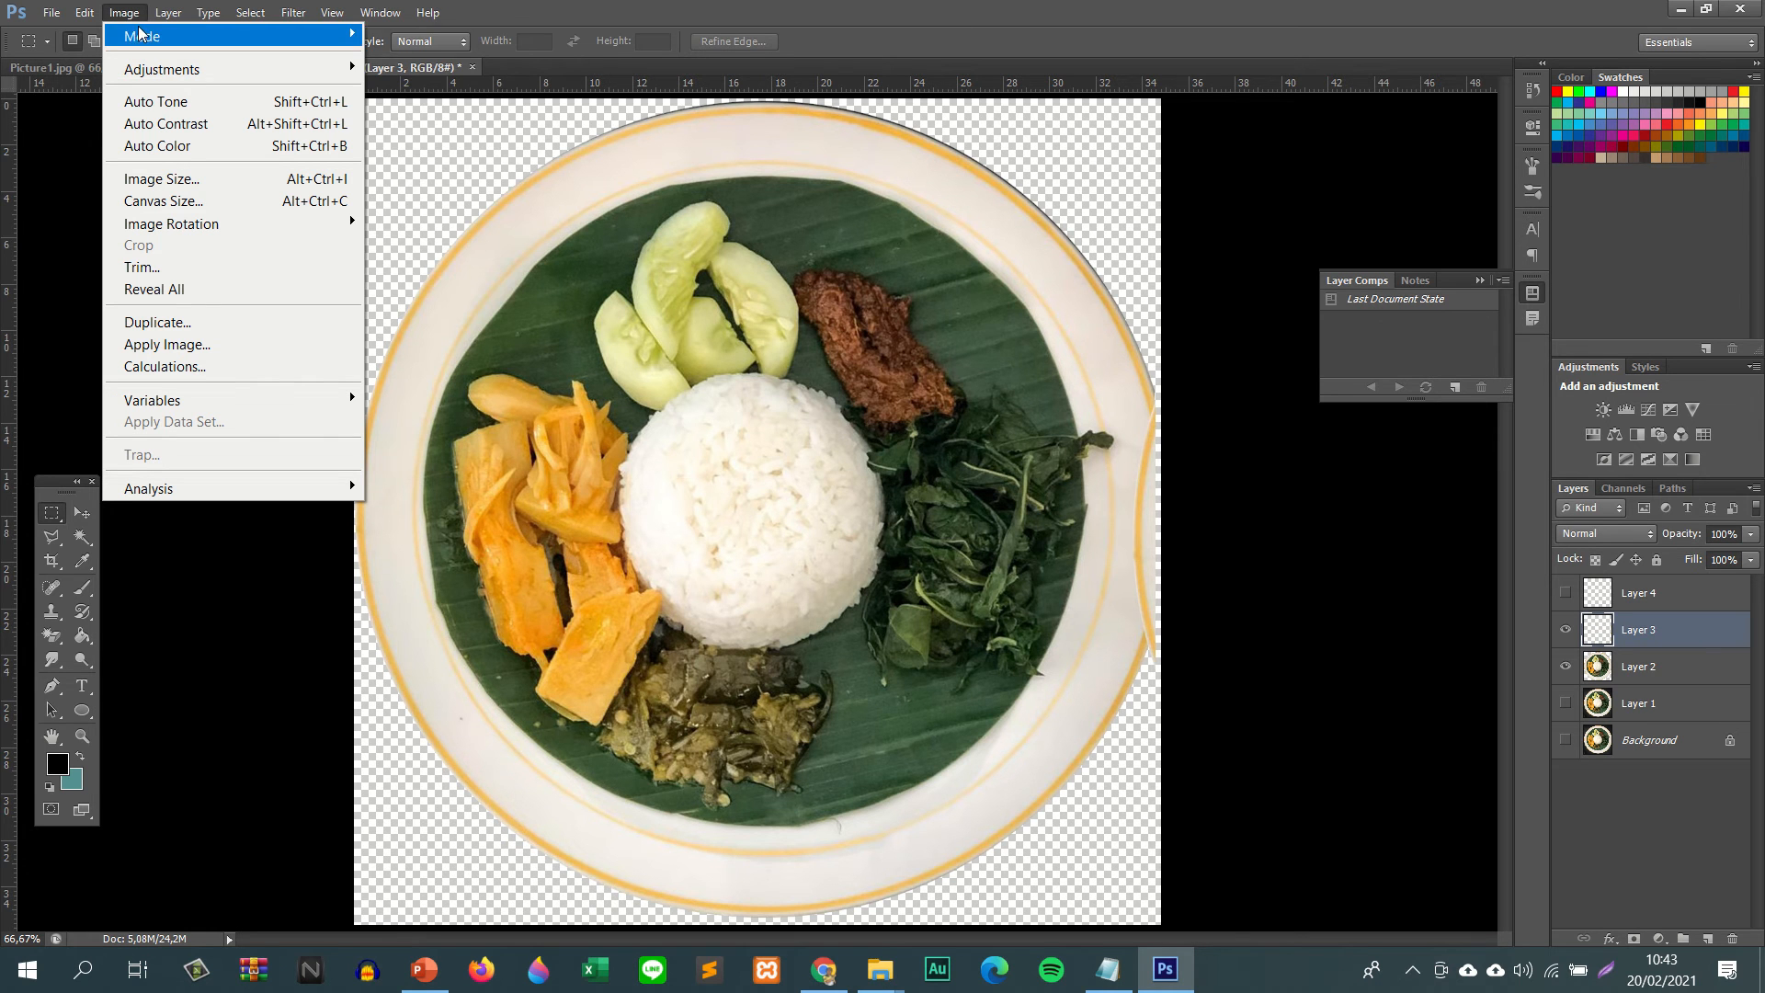
mouse_move(129, 35)
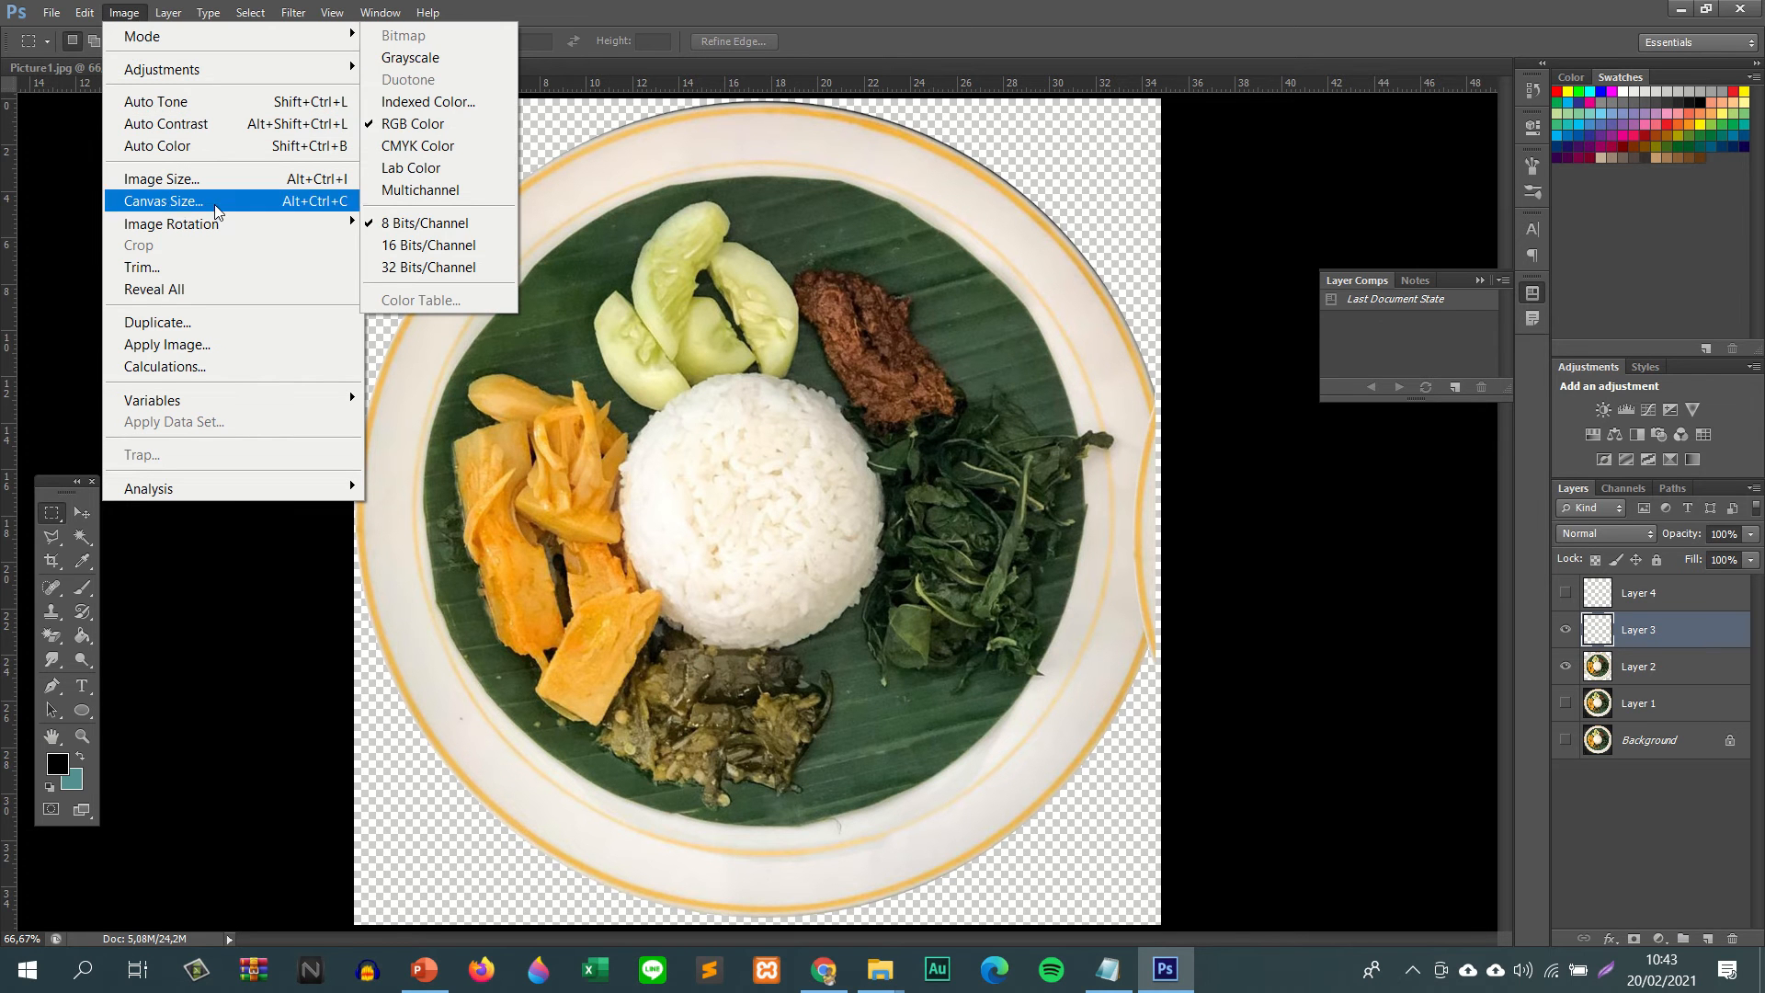
mouse_move(275, 224)
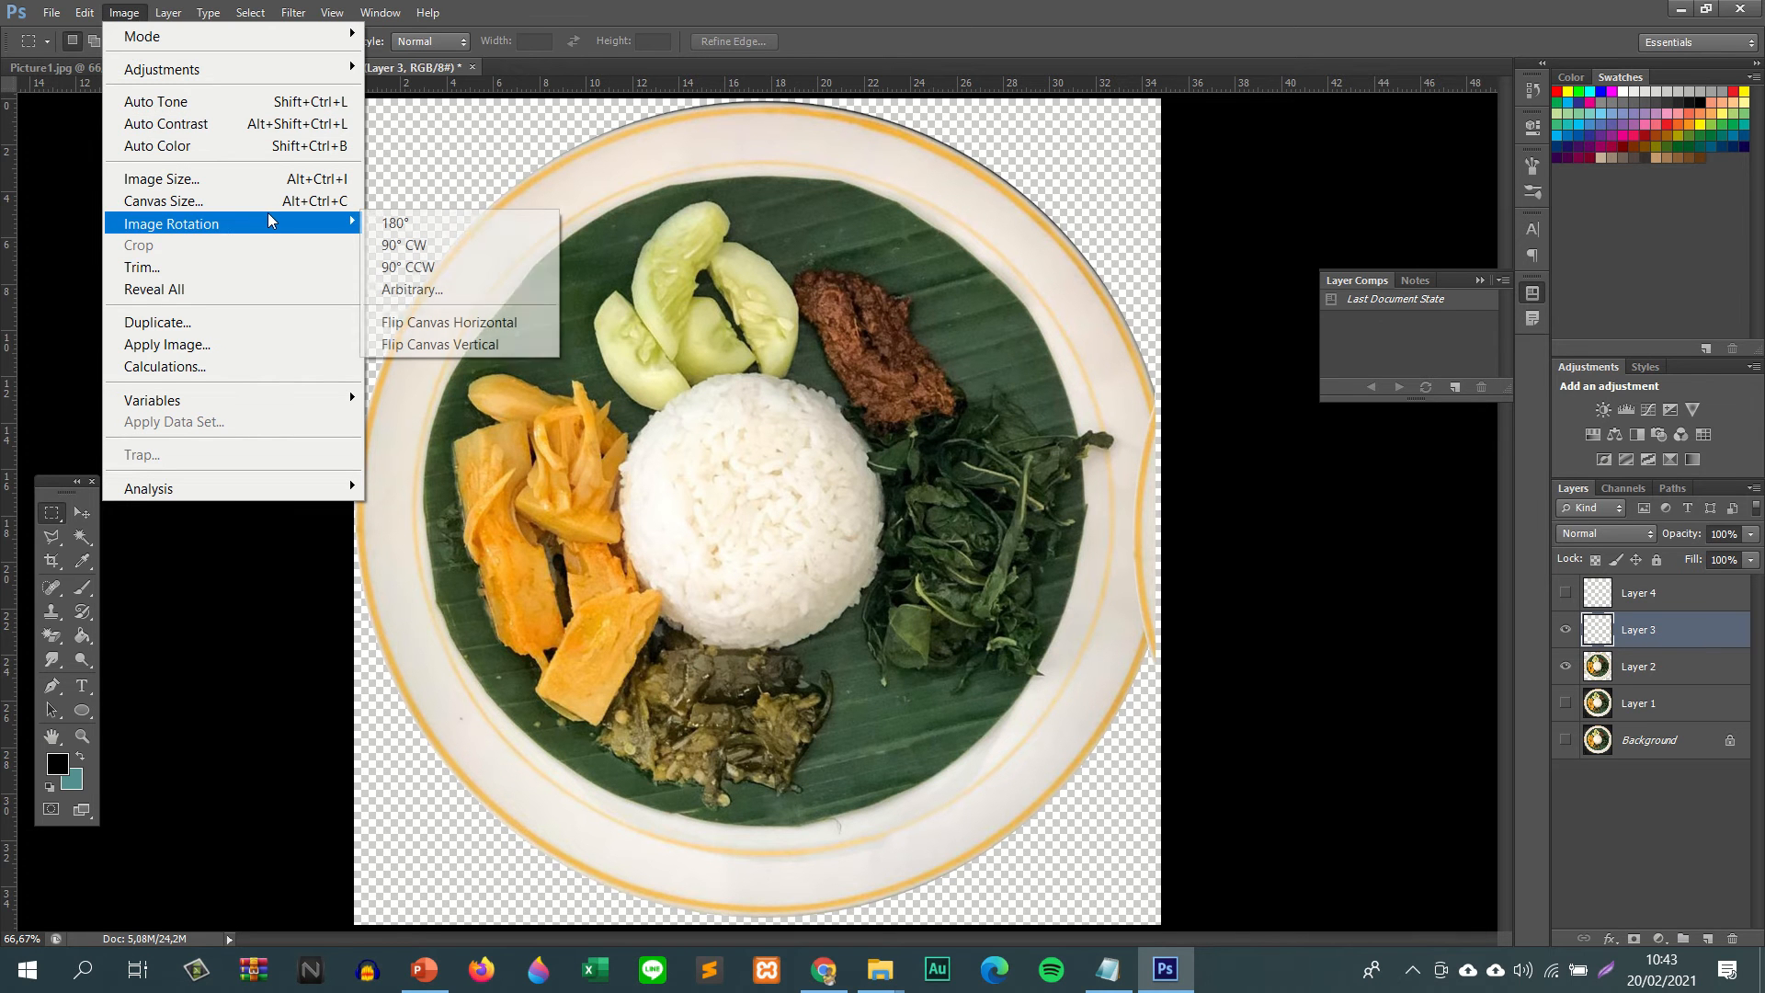
left_click(410, 267)
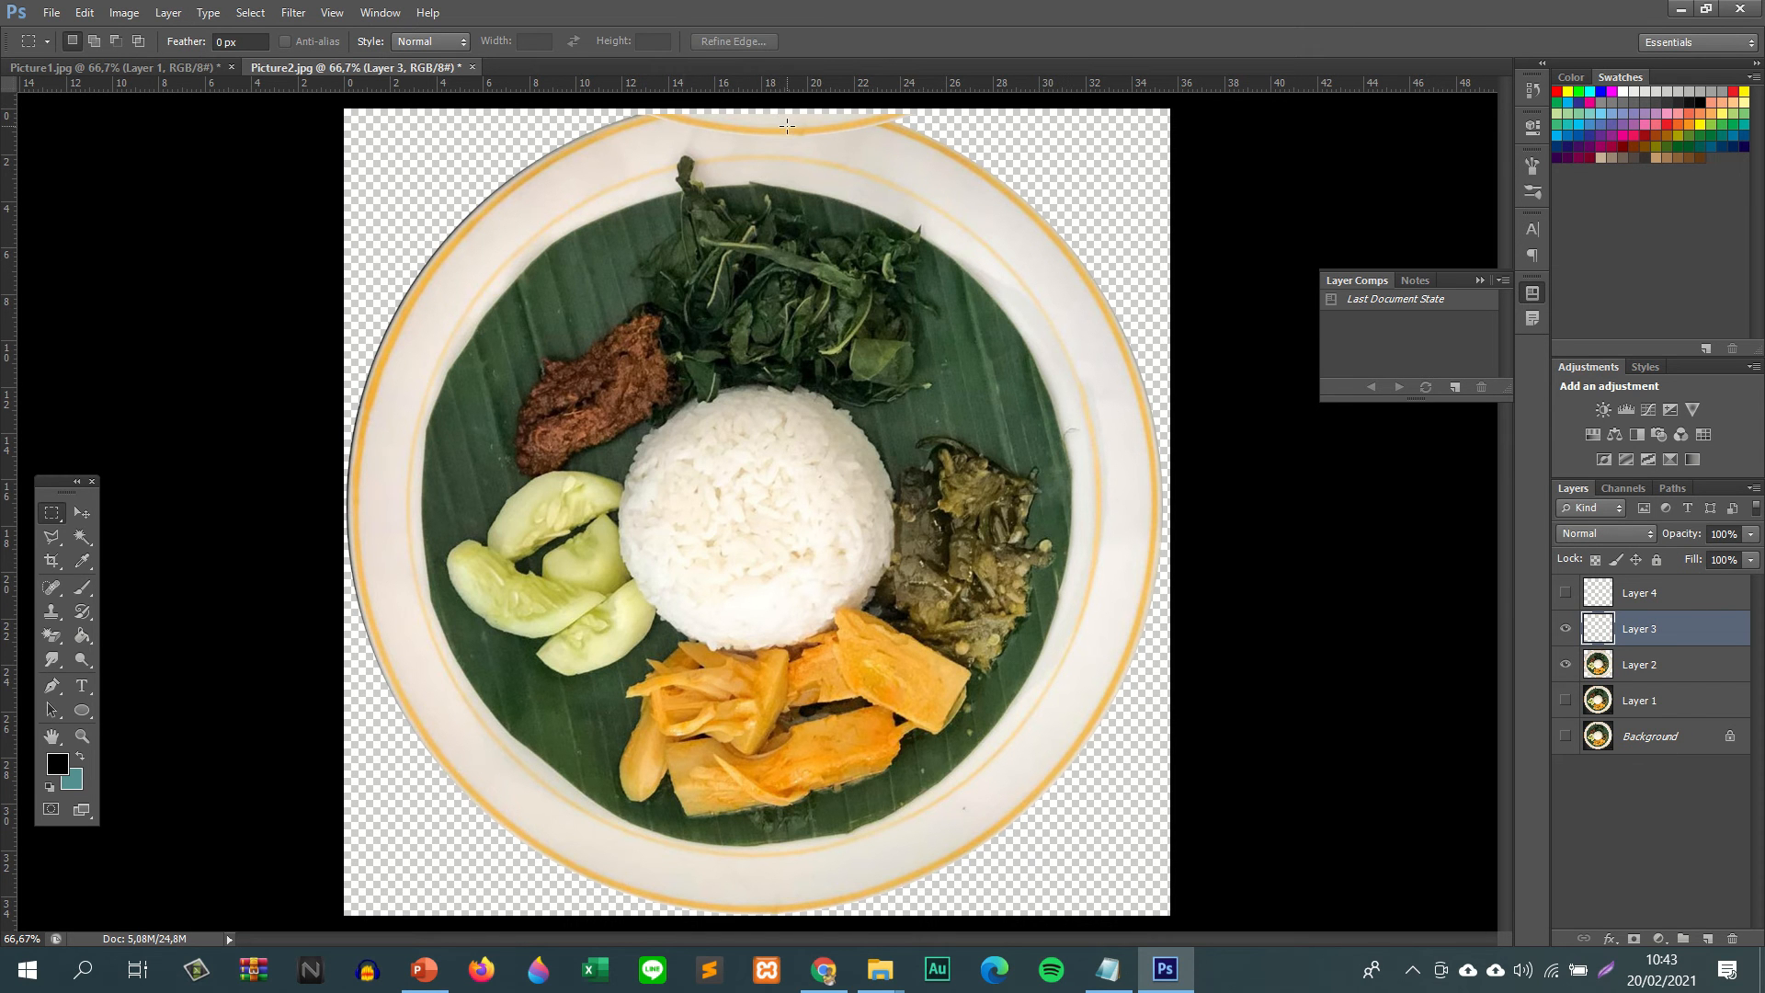
left_click_drag(788, 131, 1050, 561)
key("ctrl+z")
key("ctrl+z")
key("ctrl+z")
key("ctrl+z")
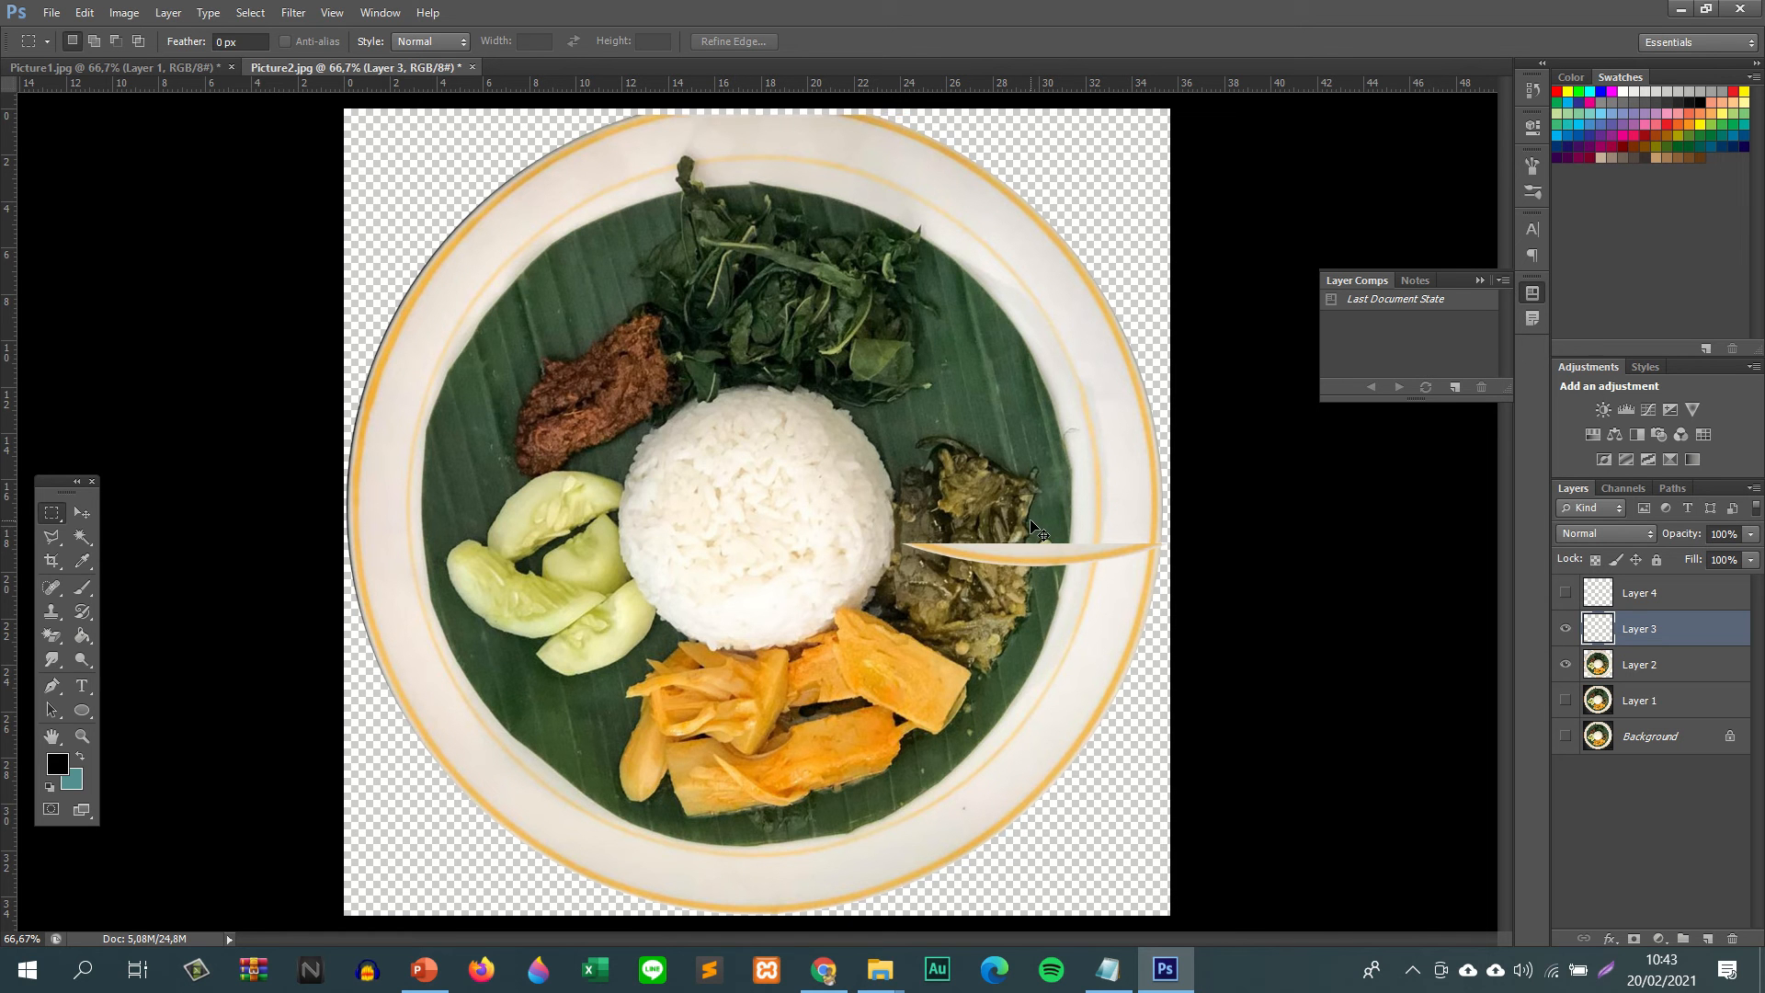
key("ctrl+z")
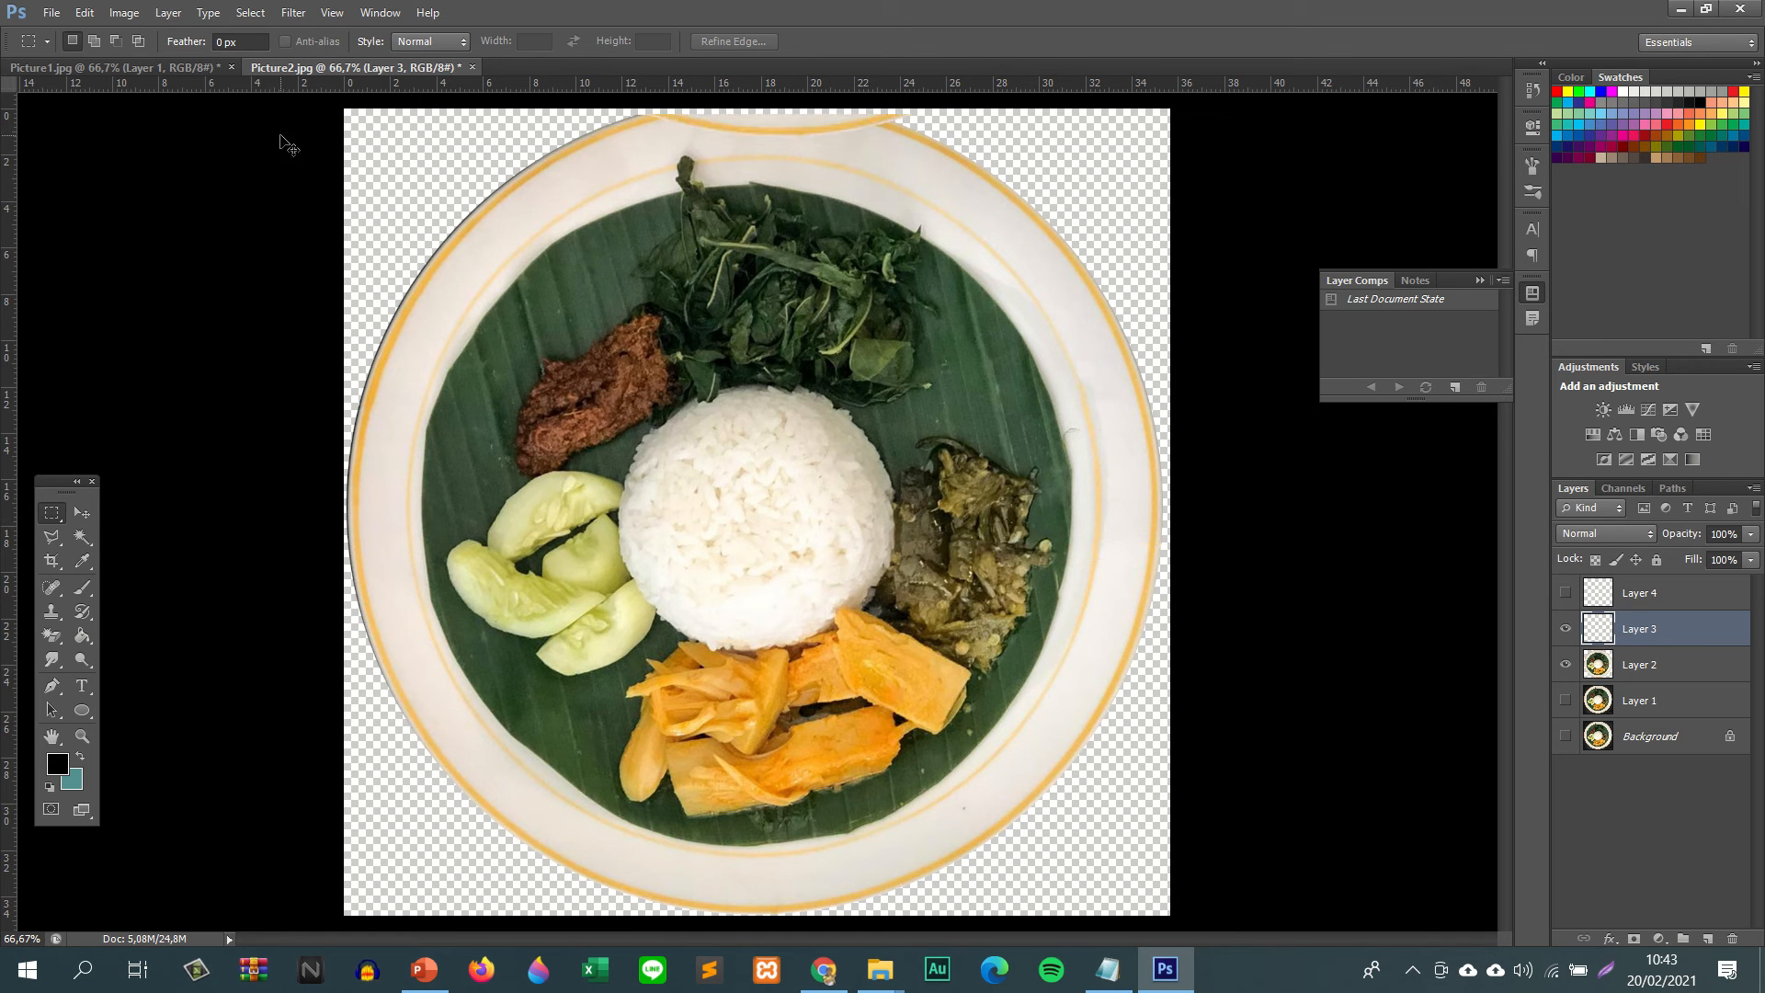
key("ctrl+r")
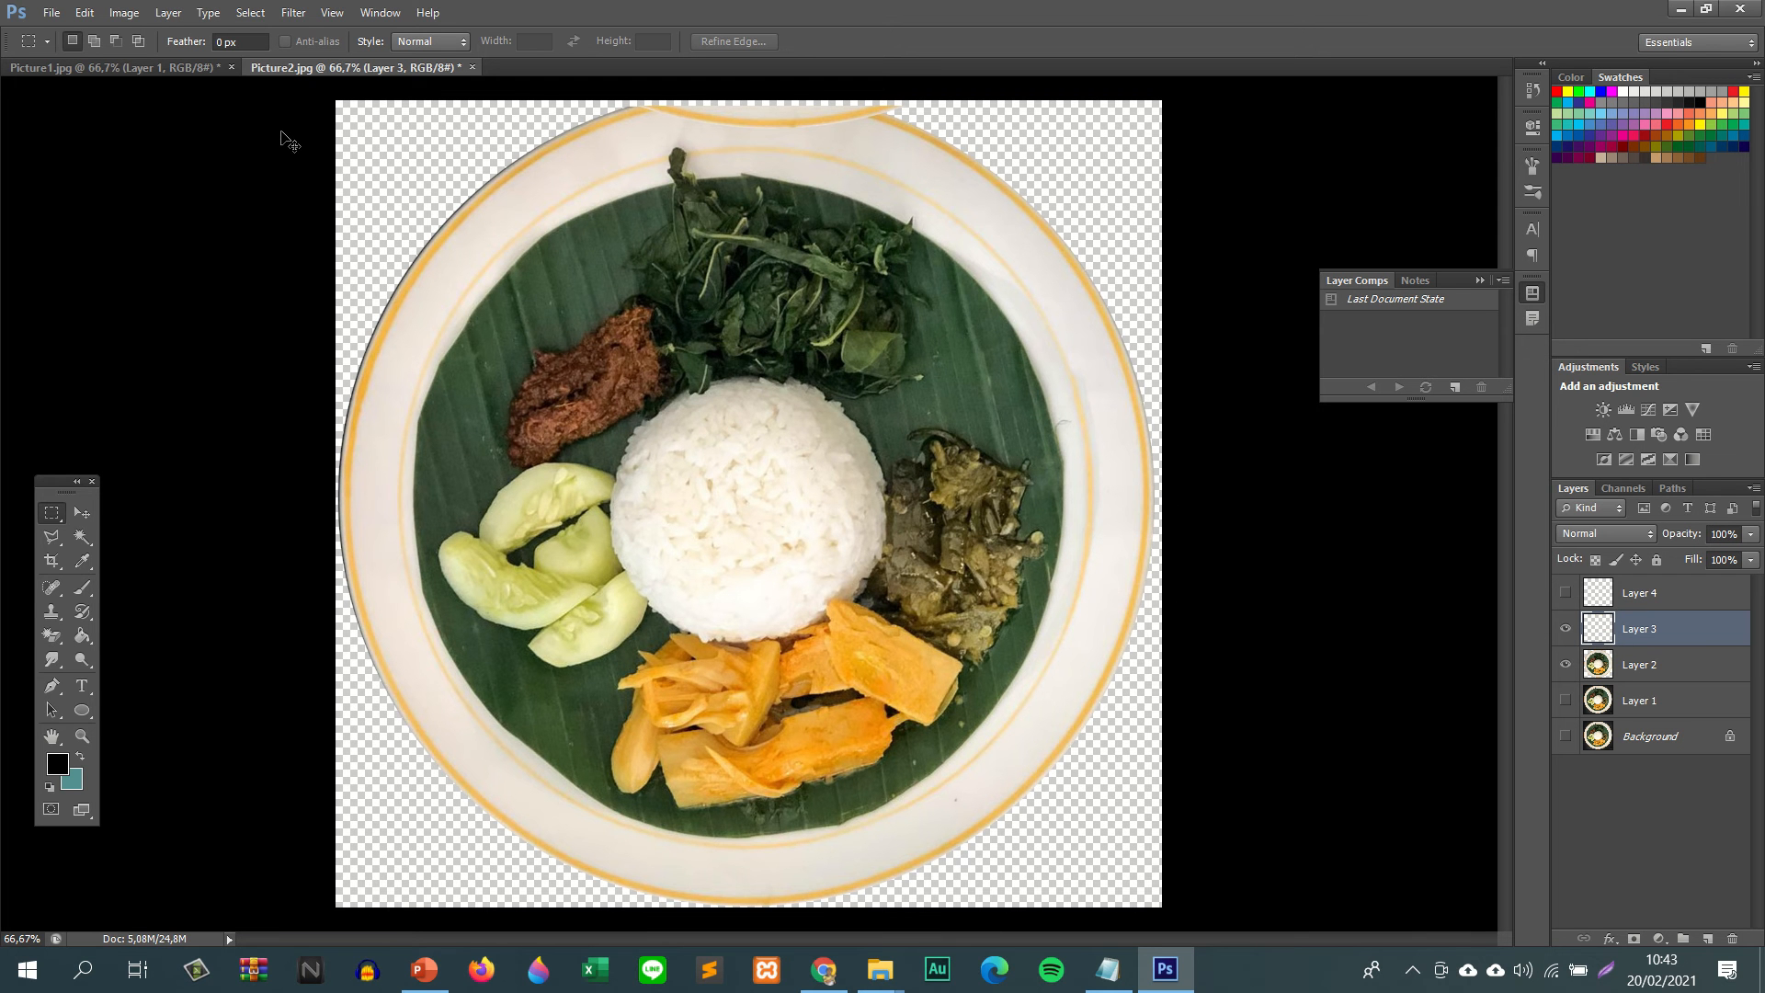
key("ctrl+r")
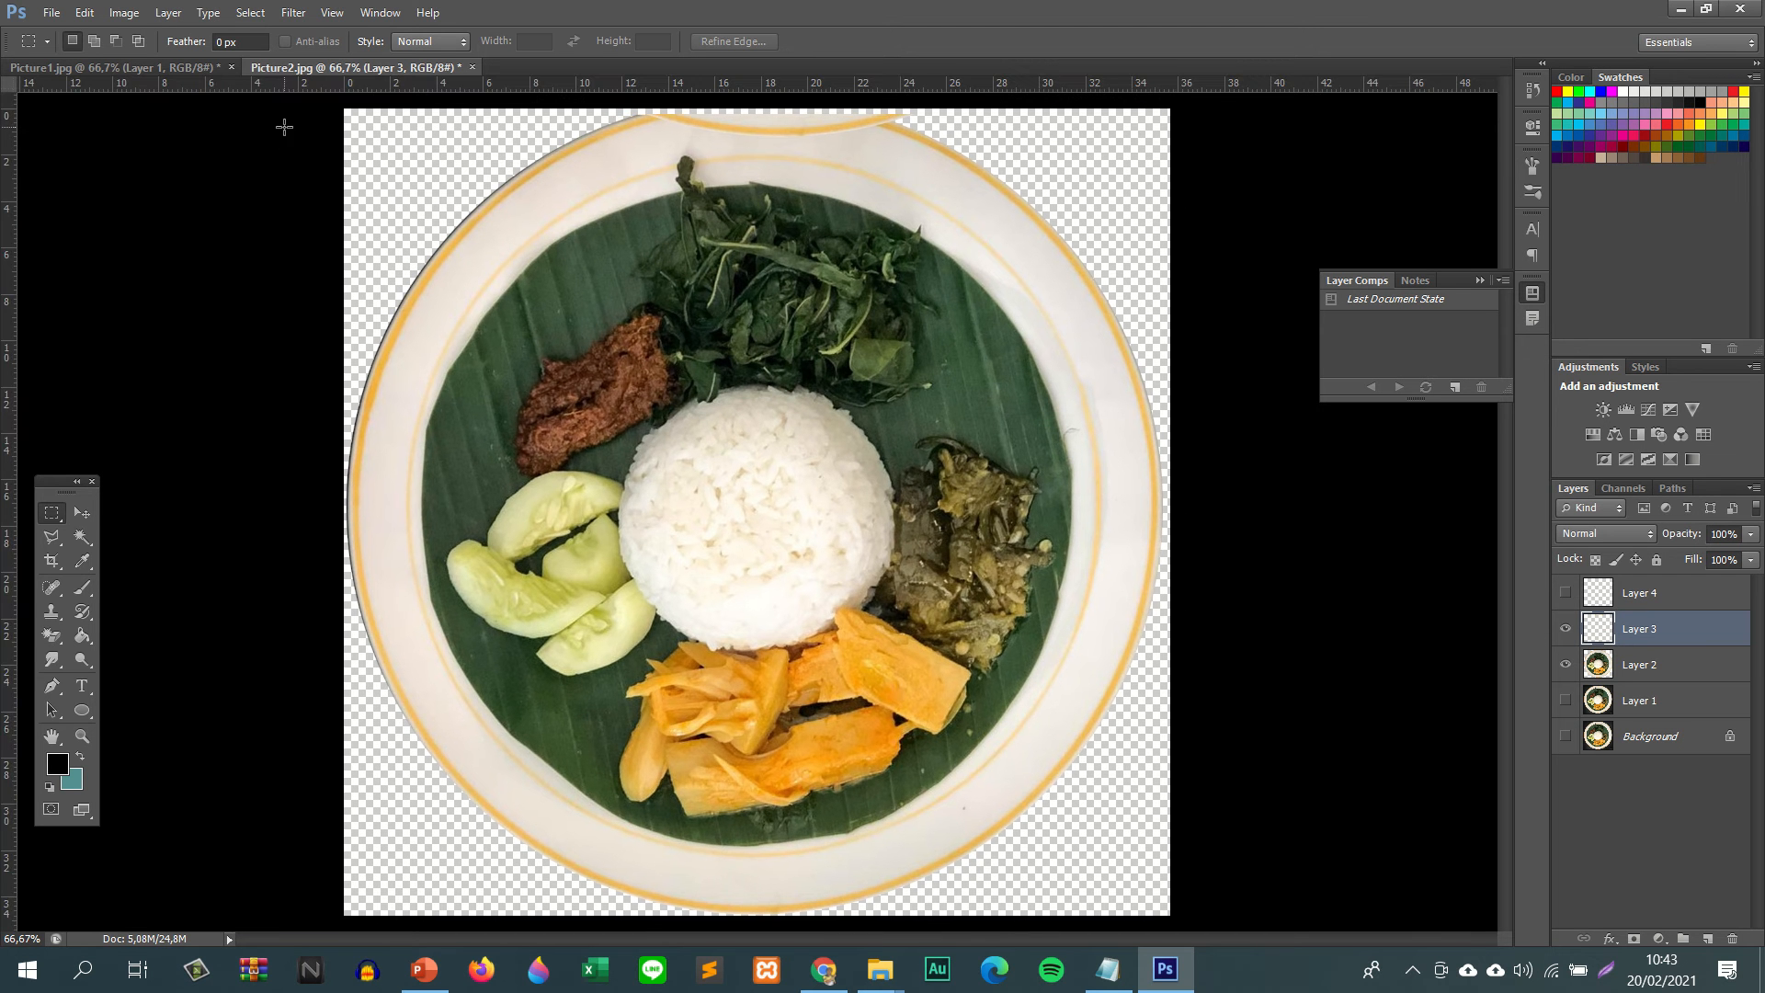
- Free-transform the rim strip at the plate's top edge: flip it vertically and scale it to about 86% width and -92% height
key("ctrl+t")
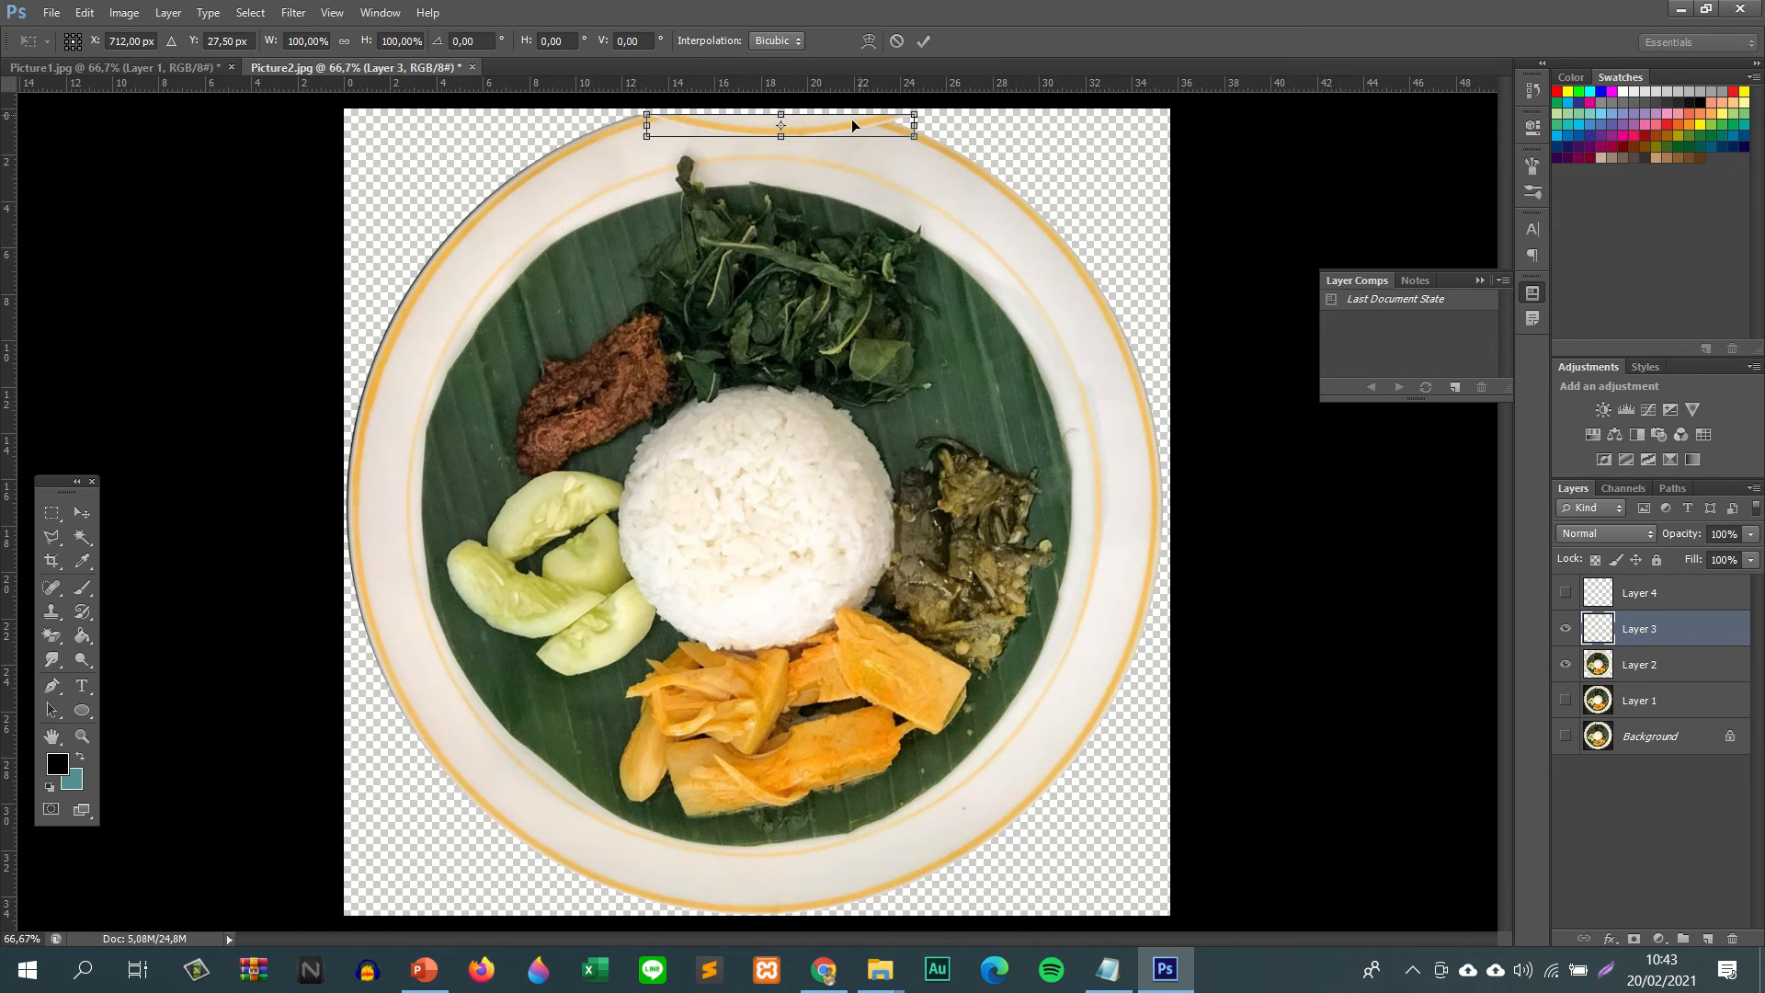
left_click_drag(838, 125, 769, 104)
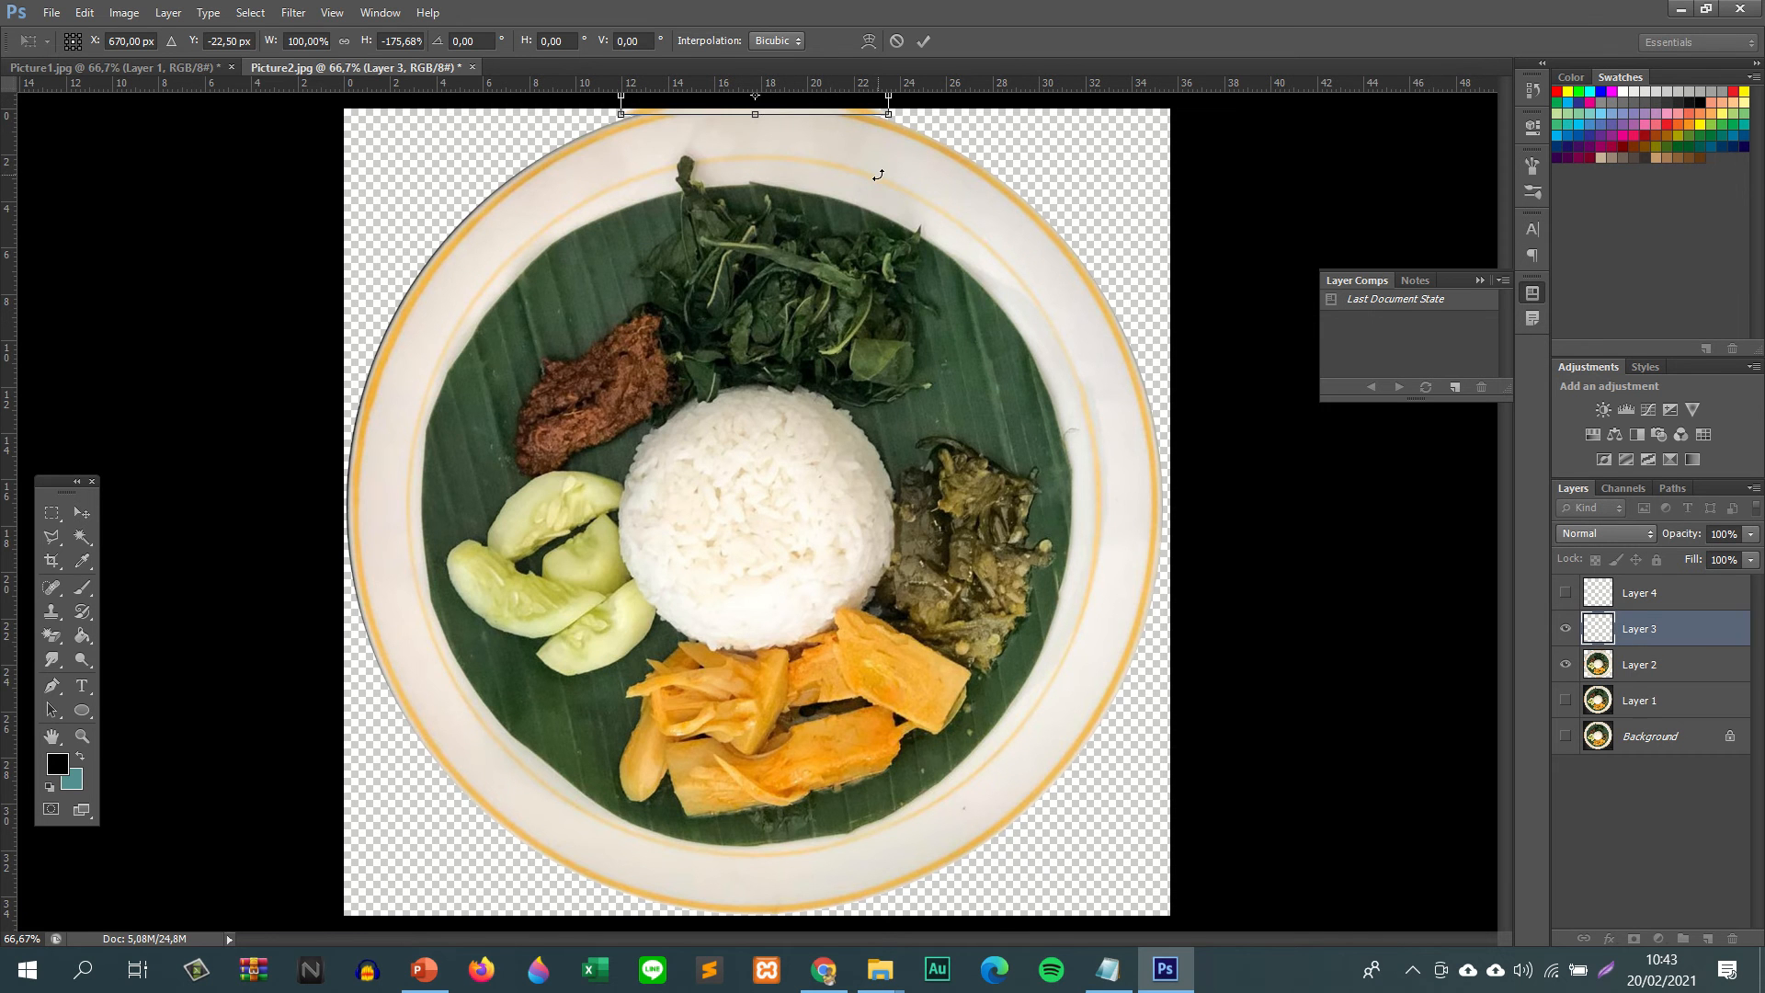
key("ctrl+plus")
key("ctrl+minus")
key("ctrl+minus")
key("ctrl+minus")
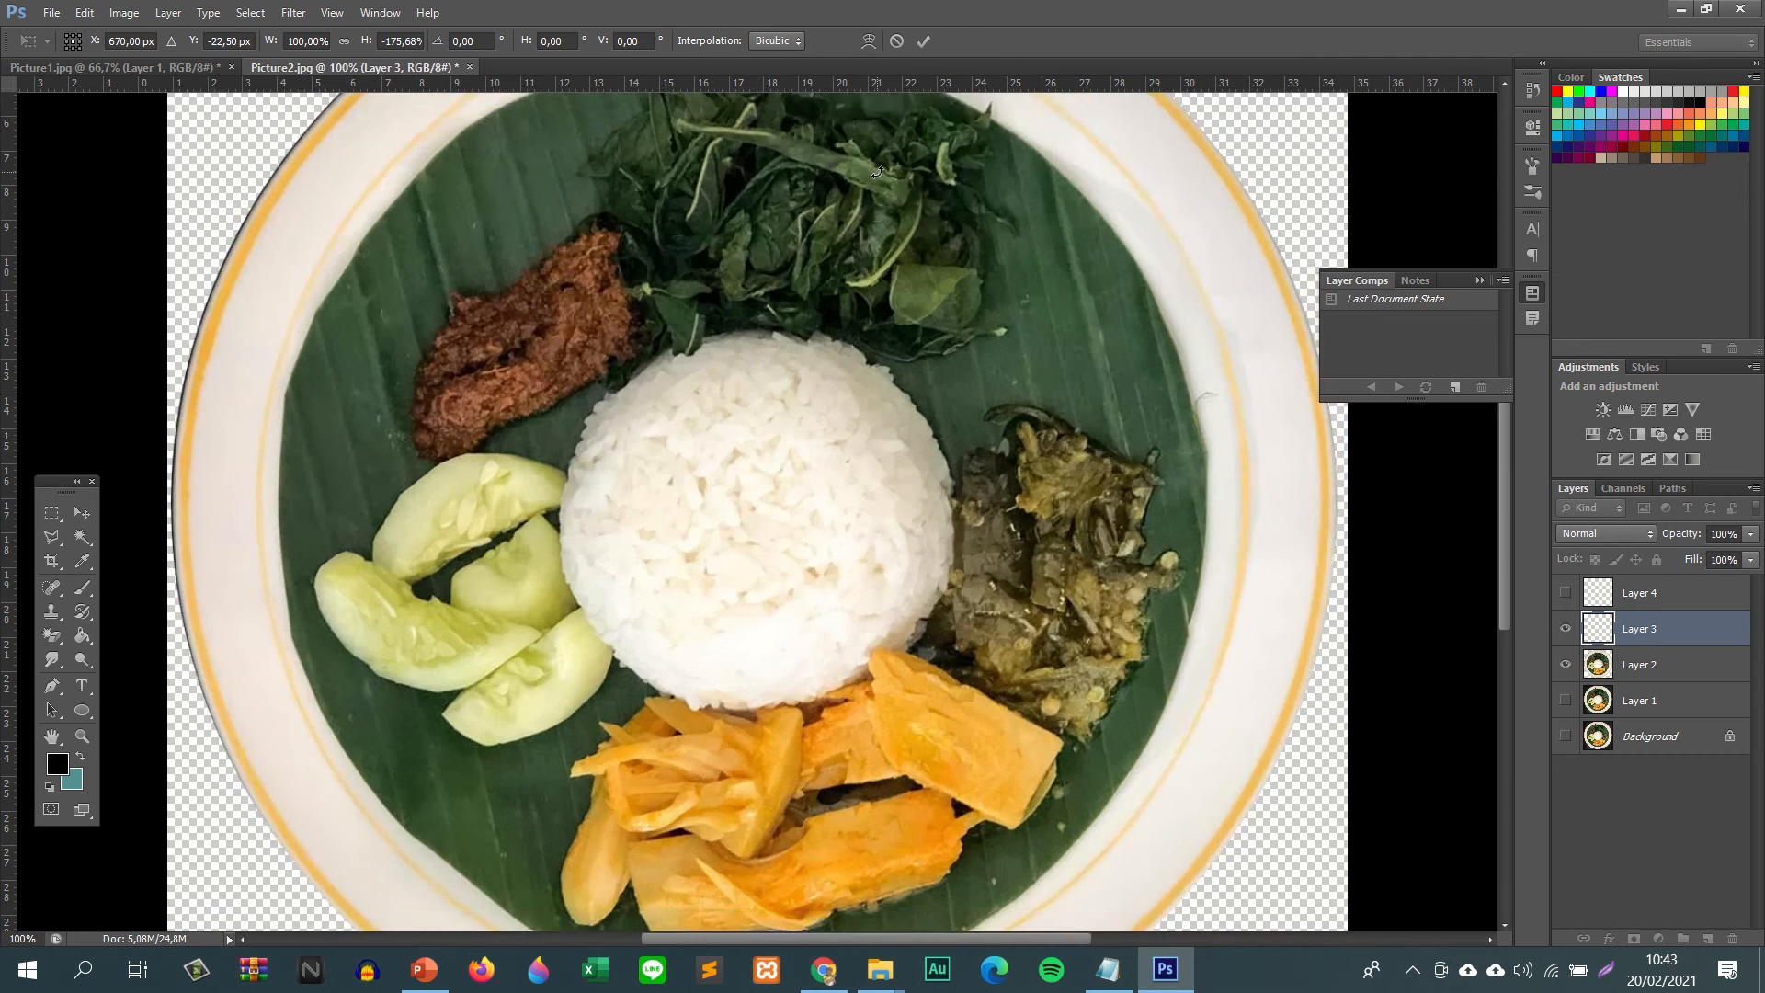
key("ctrl+plus")
key("ctrl+plus")
key("ctrl+plus")
key("ctrl+plus")
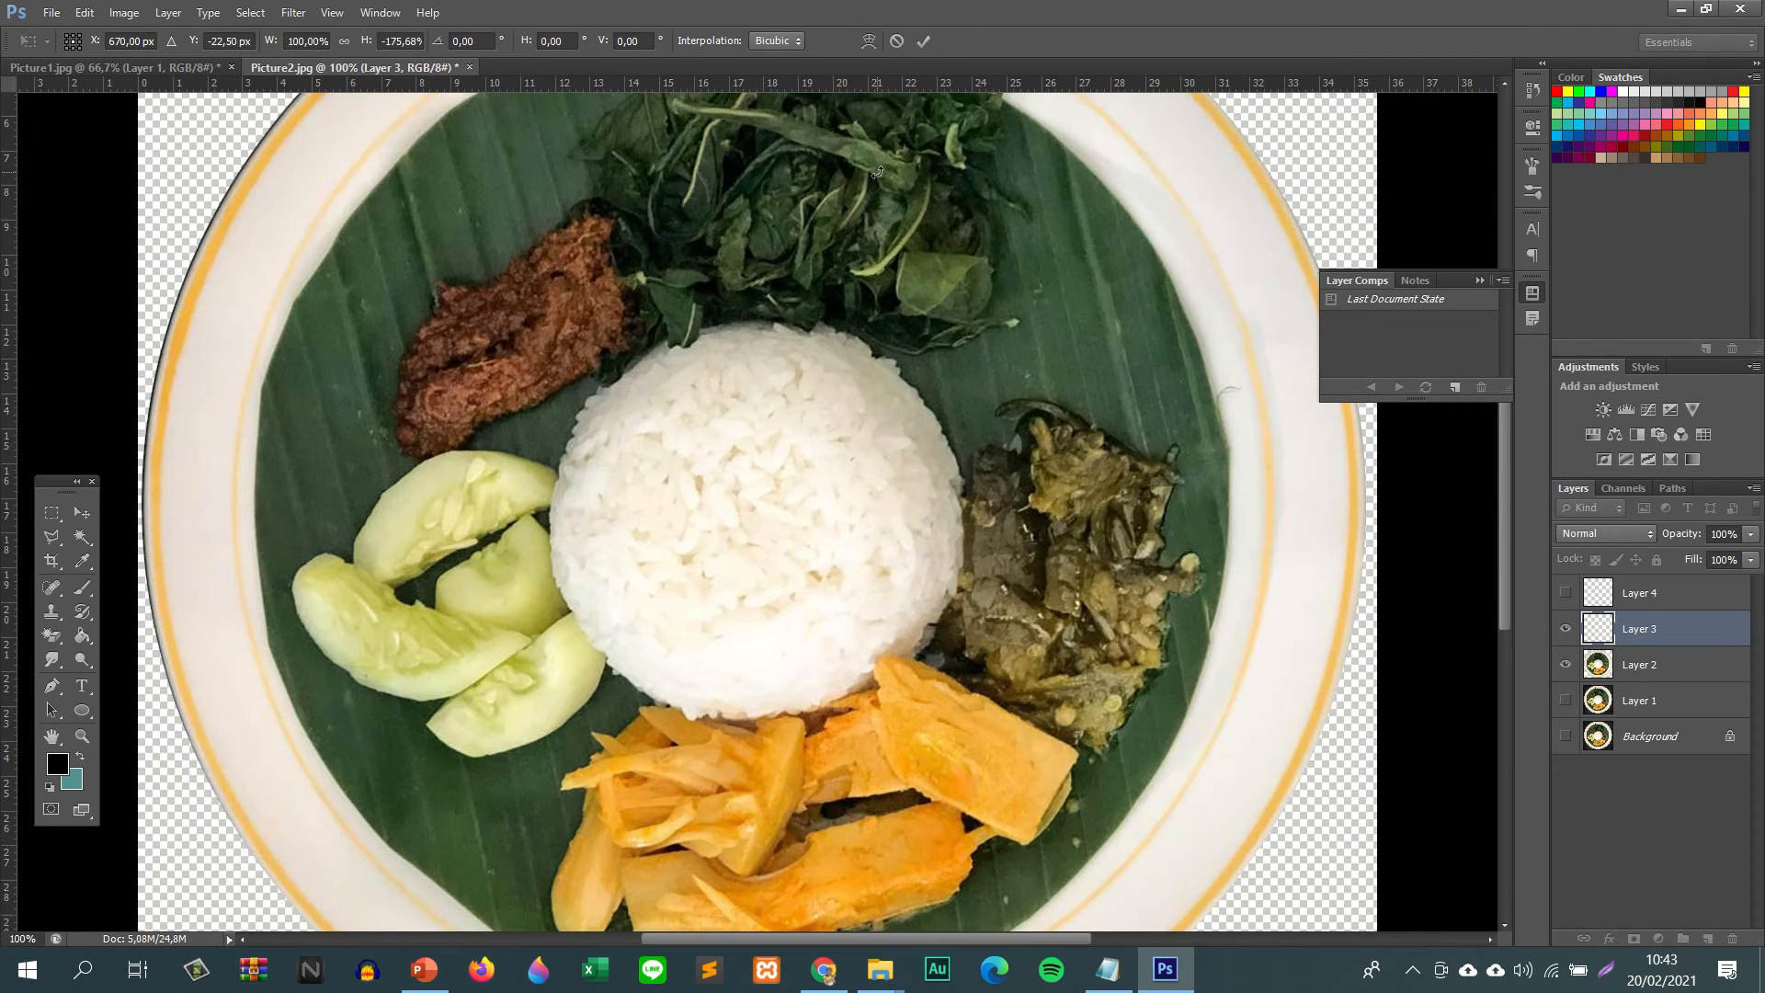
scroll(858, 151, "up", 3)
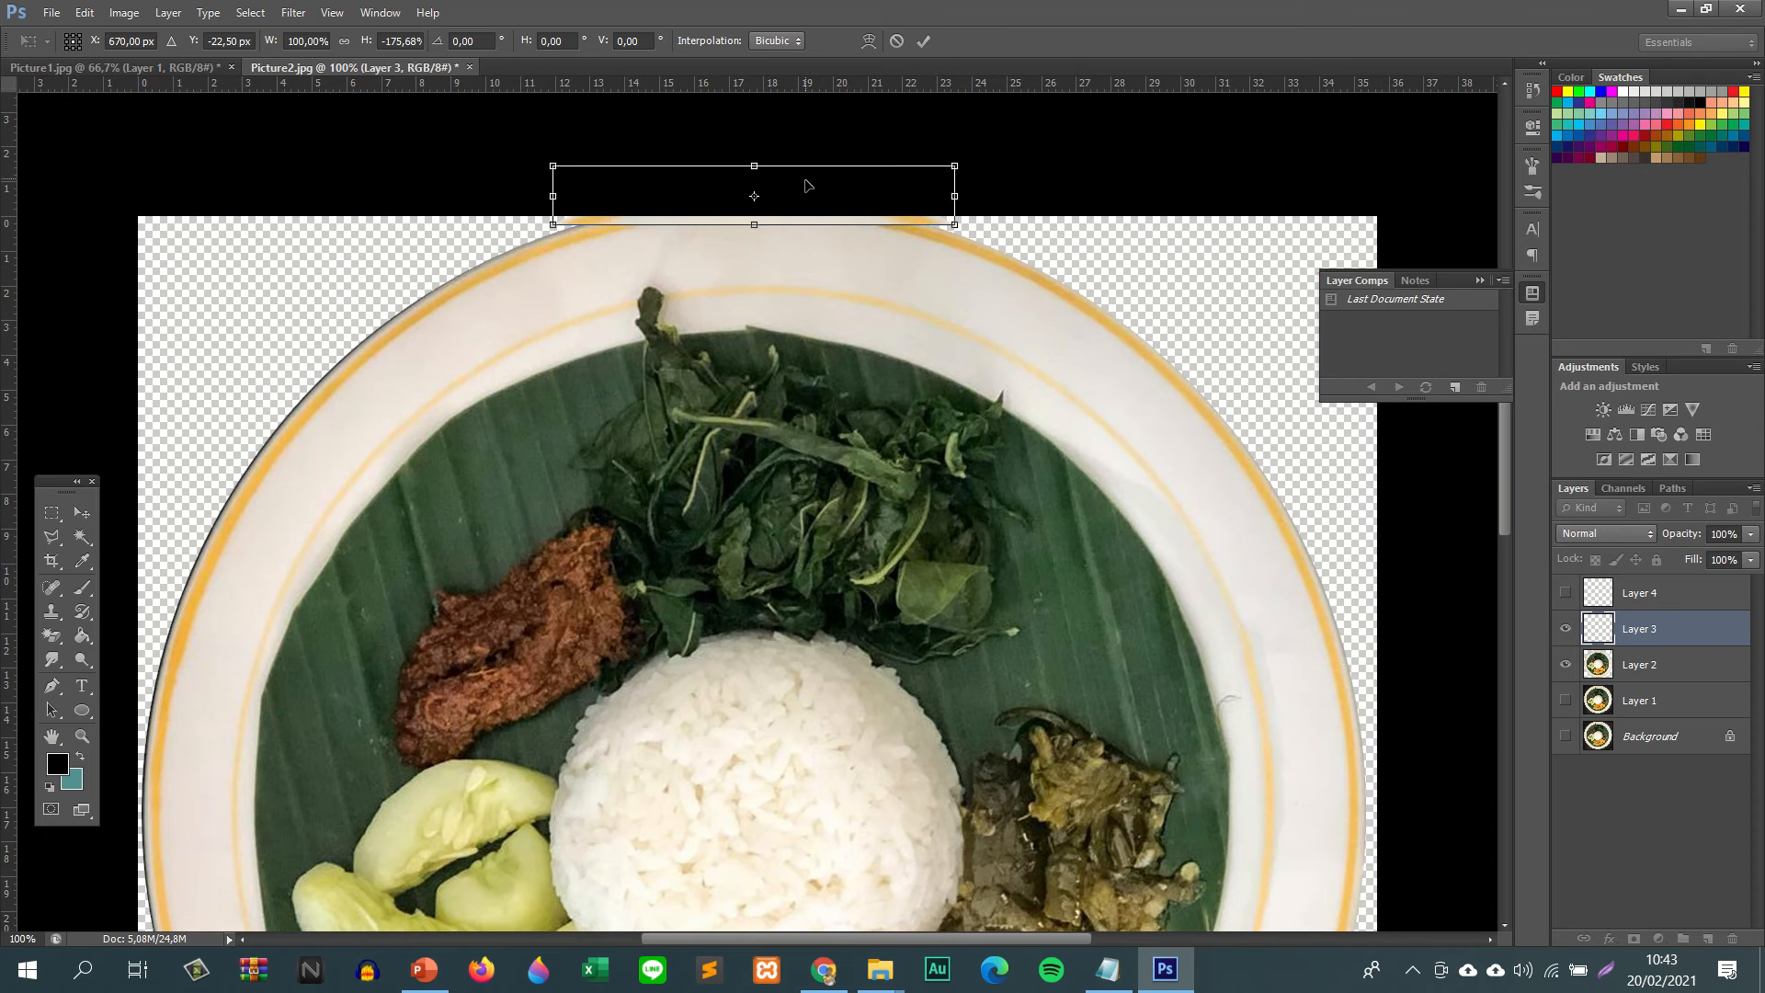
left_click_drag(554, 196, 587, 211)
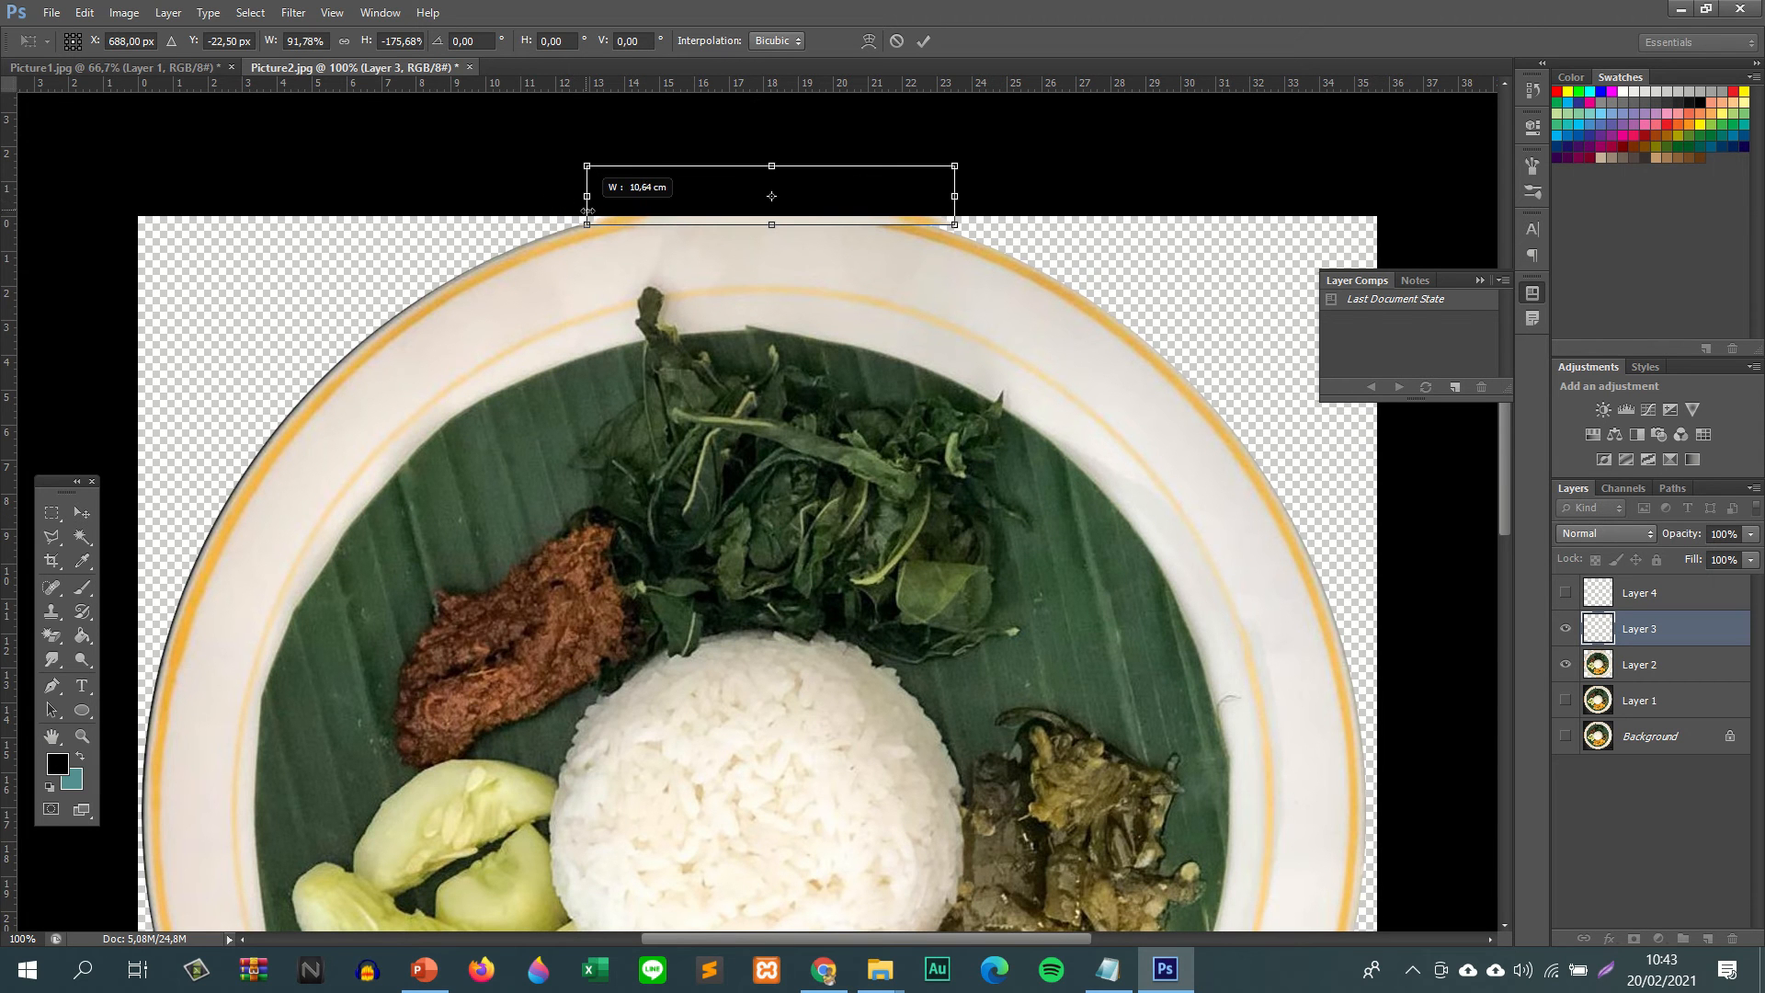
left_click_drag(958, 196, 933, 197)
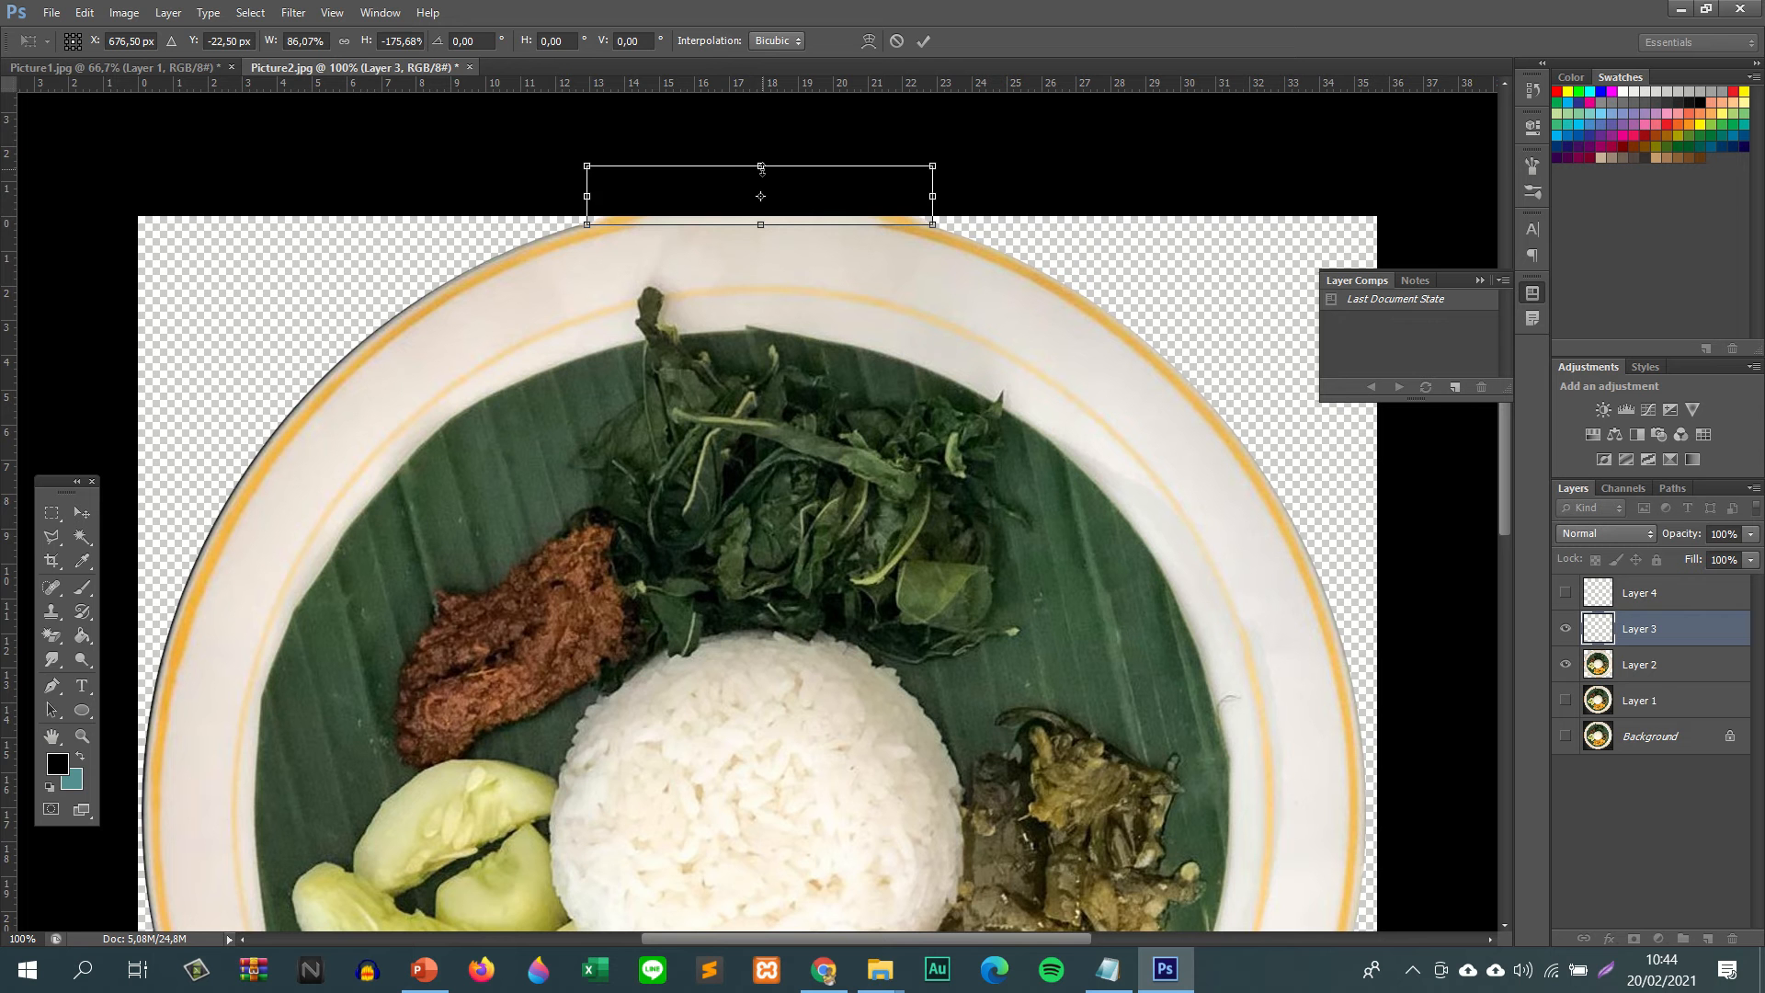
mouse_move(762, 169)
left_mouse_down()
mouse_move(763, 235)
mouse_move(755, 195)
left_mouse_up()
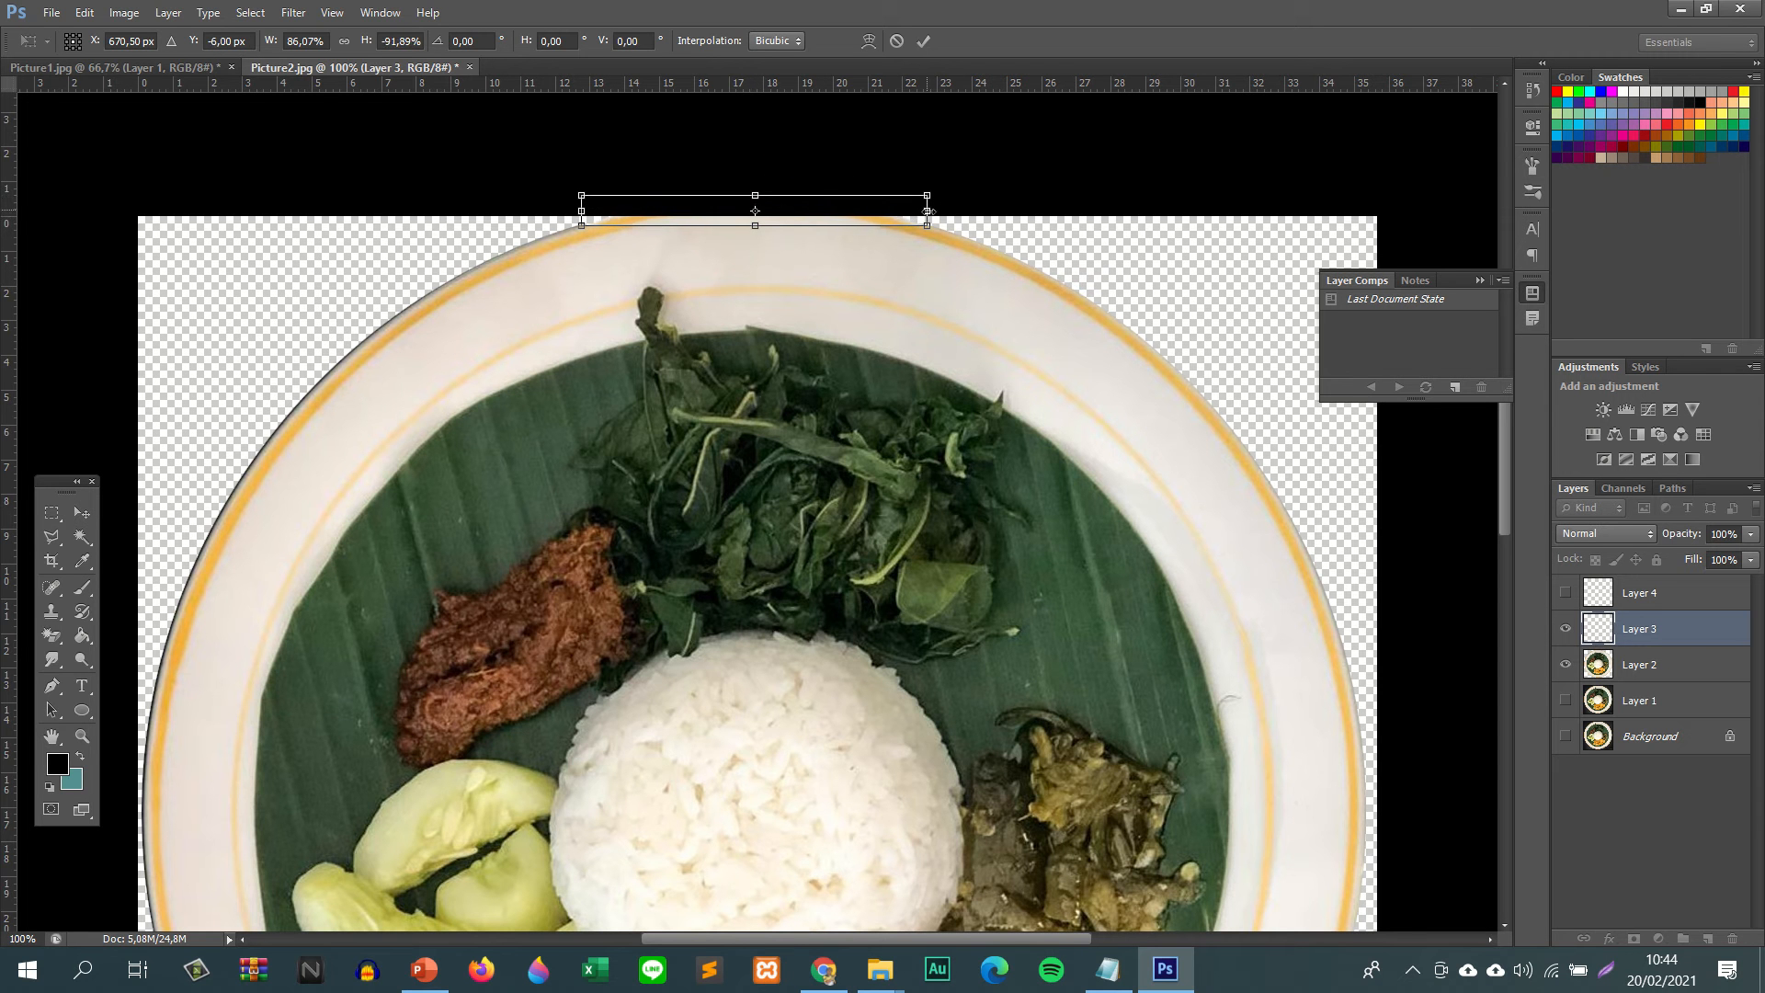
- Stretch the flipped strip along the plate's top rim to about 109.6% width and -132.4% height
left_click_drag(928, 212, 936, 211)
left_click_drag(574, 211, 569, 211)
left_click_drag(755, 226, 754, 240)
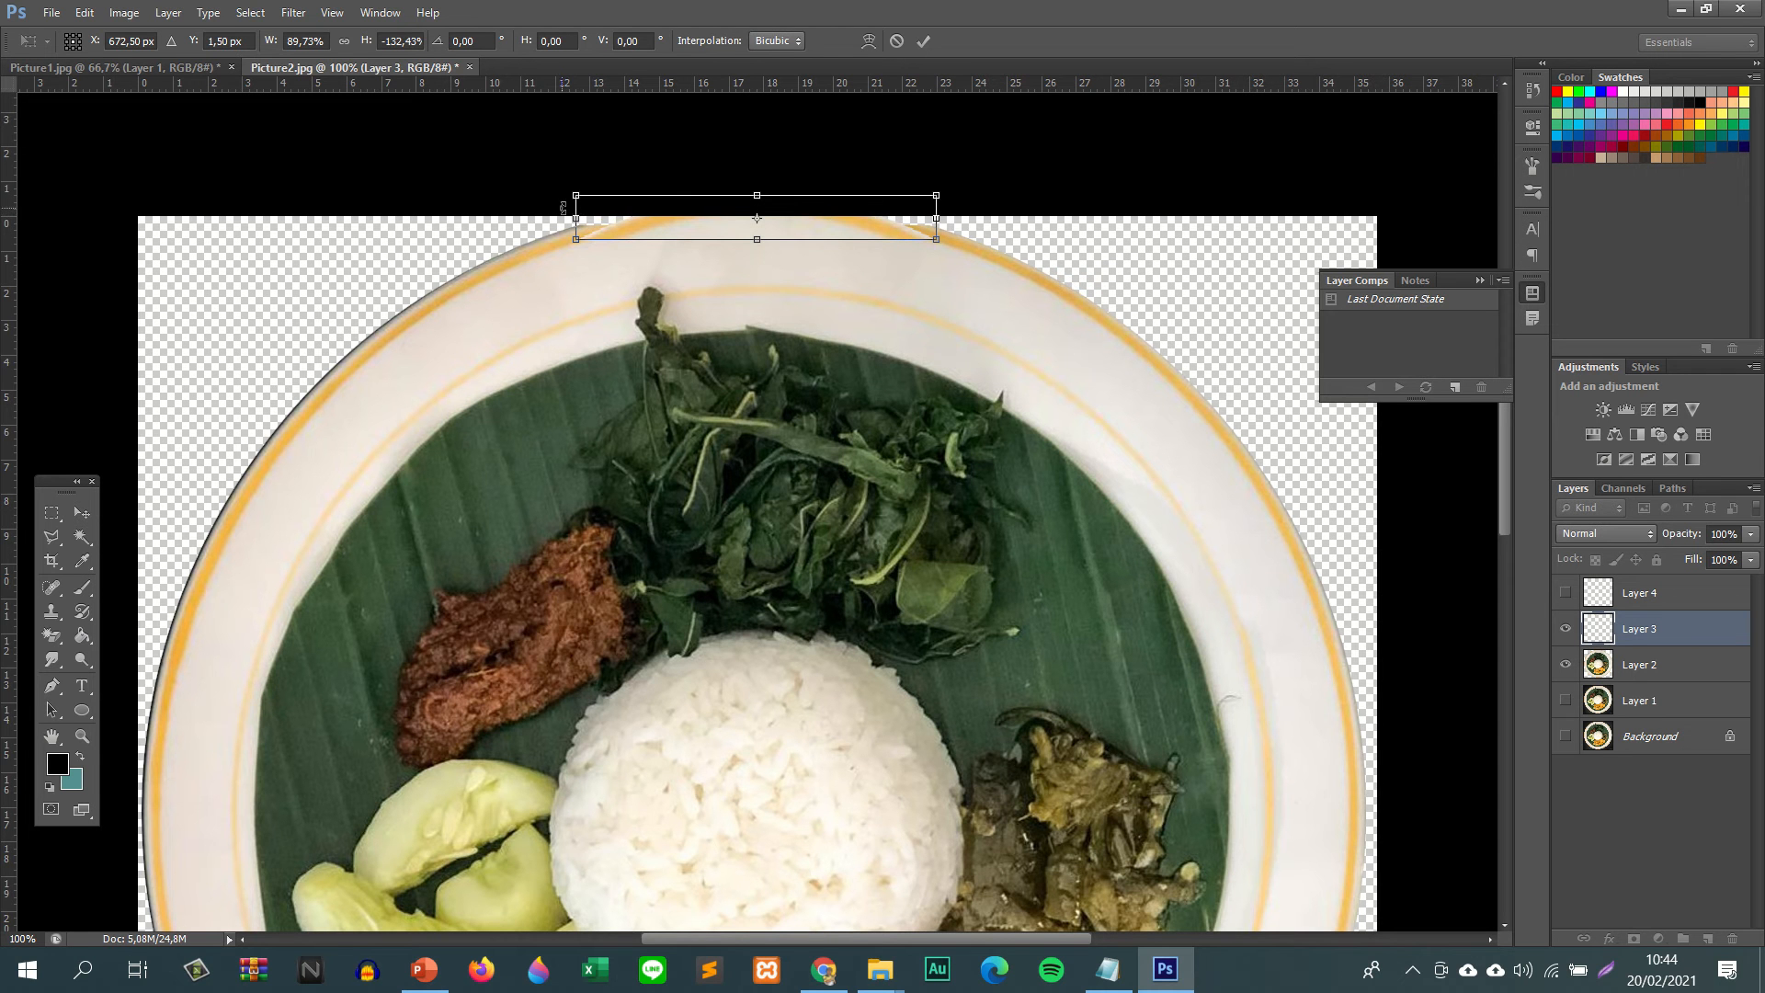
left_click_drag(575, 222, 534, 222)
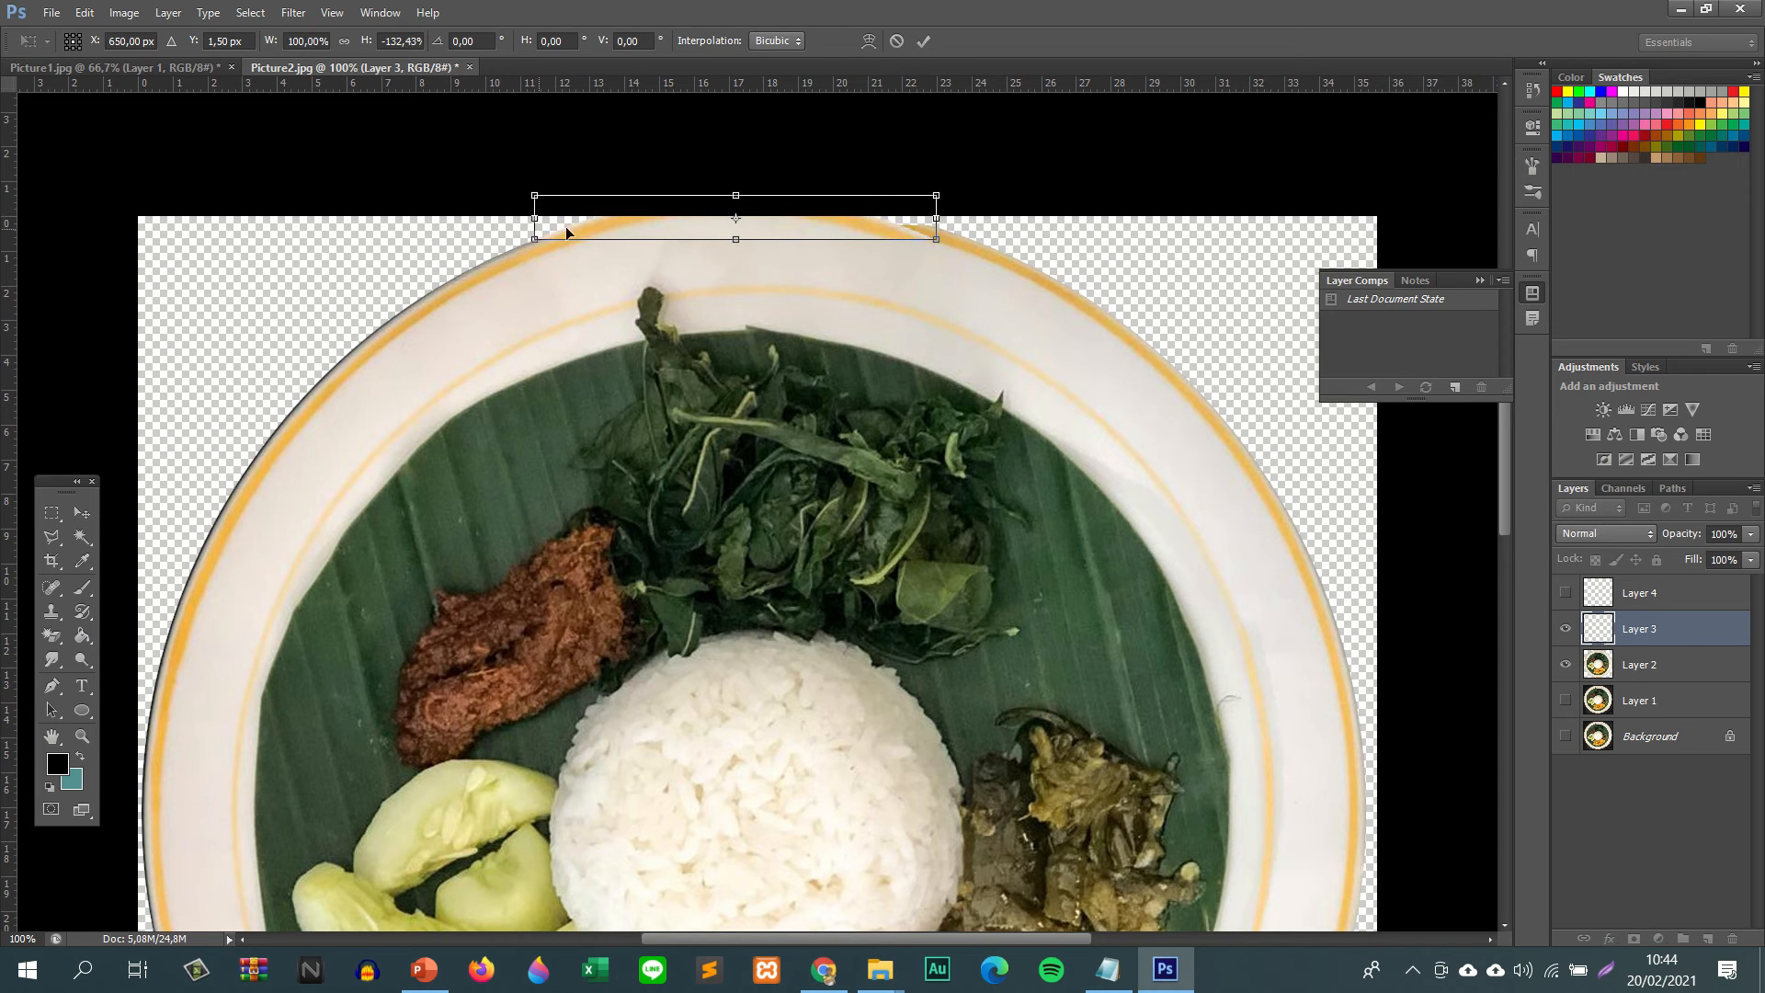
left_click_drag(936, 218, 975, 218)
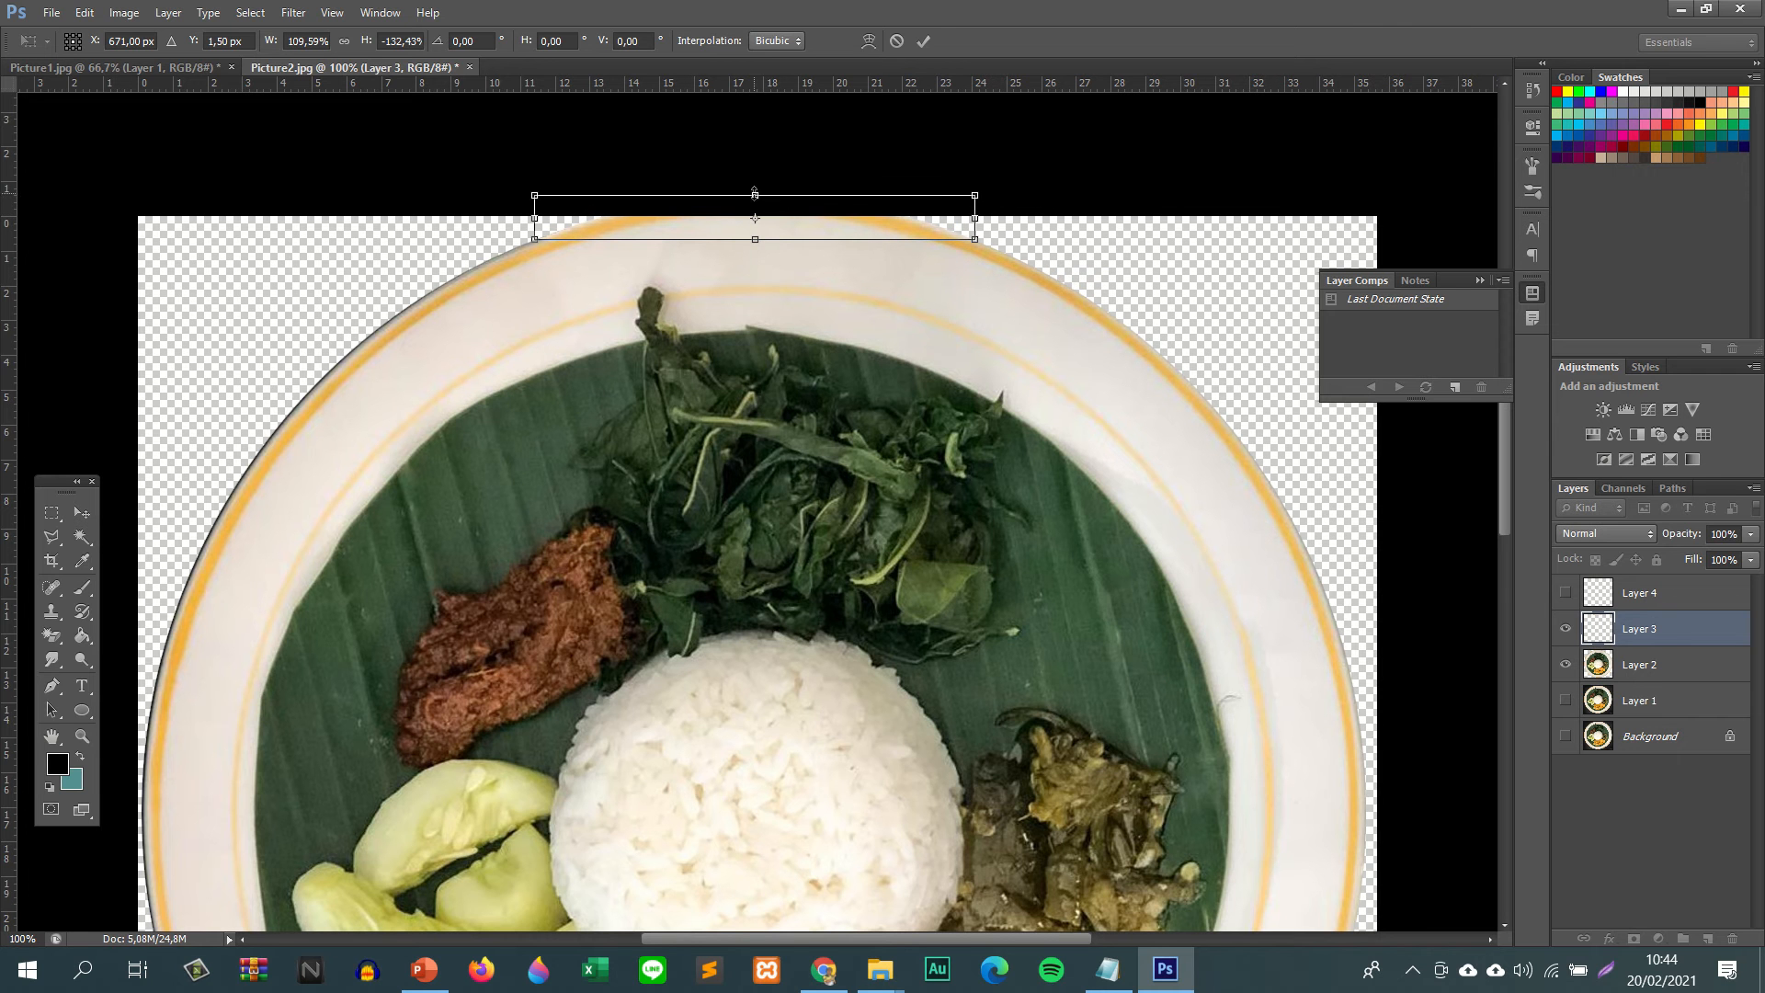
- Lower the strip with its height at -140.54%, widen it both ways to meet the rim, and merge it into Layer 2
left_click_drag(754, 195, 755, 249)
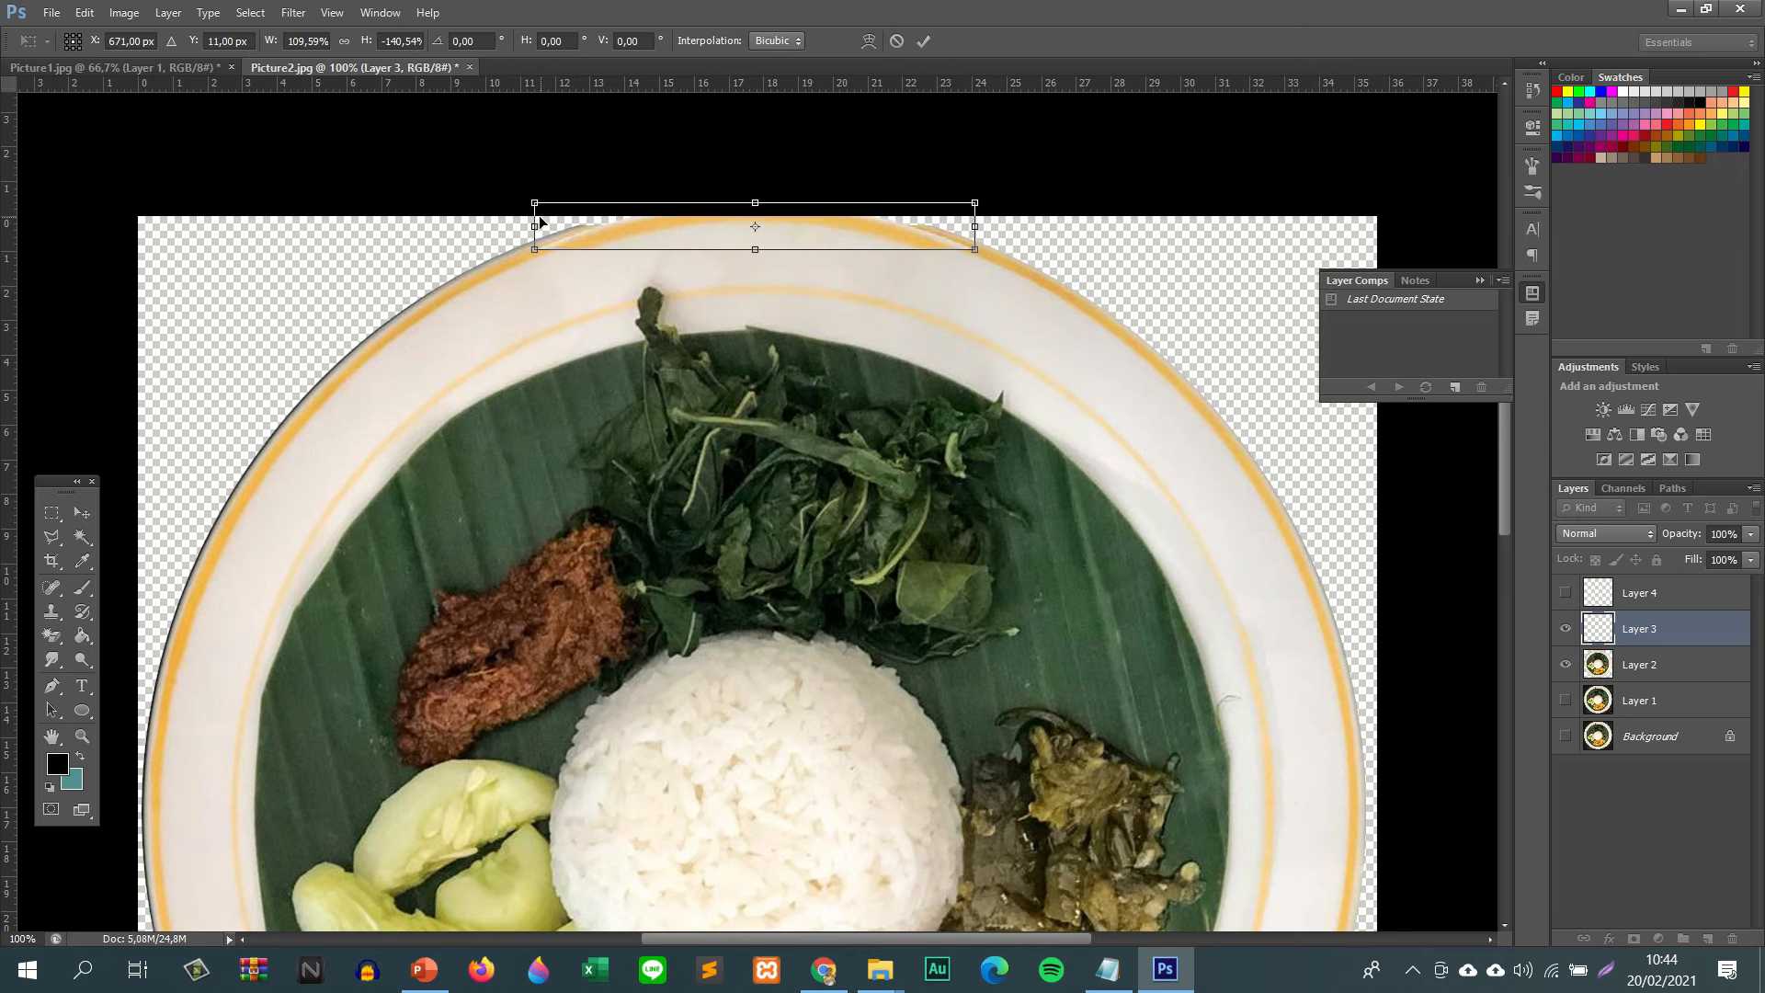
left_click_drag(533, 226, 509, 226)
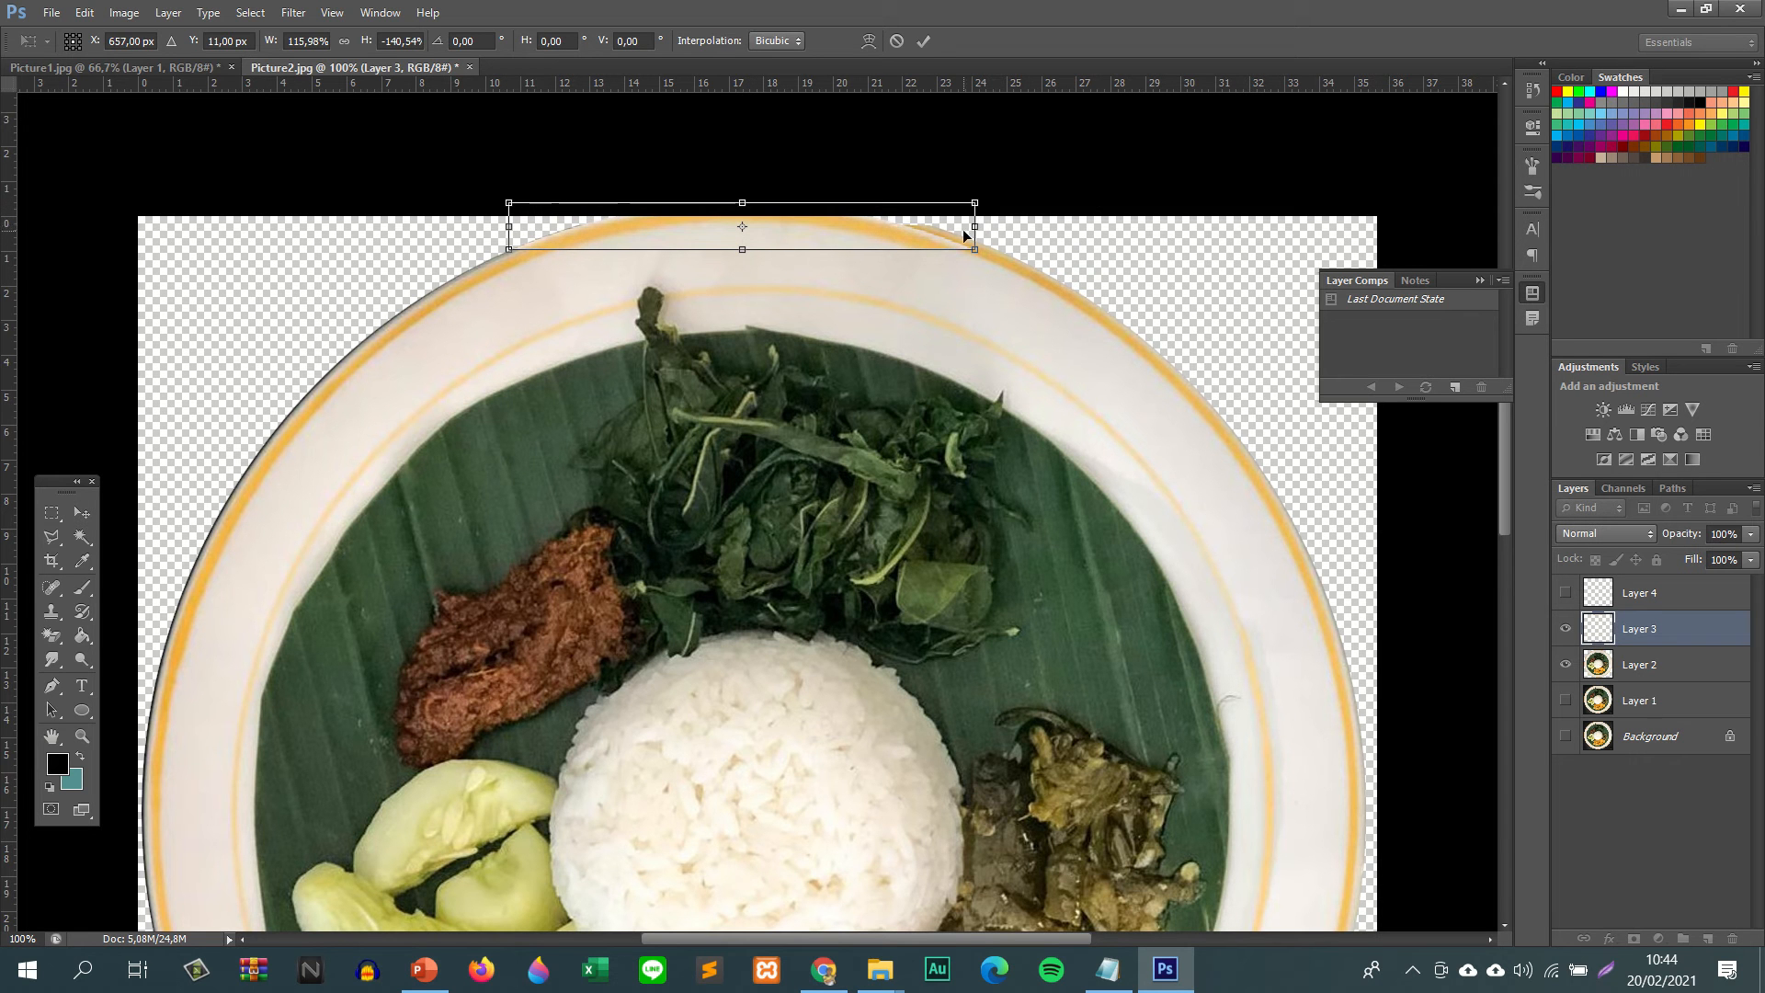
left_click_drag(974, 225, 999, 226)
key("Return")
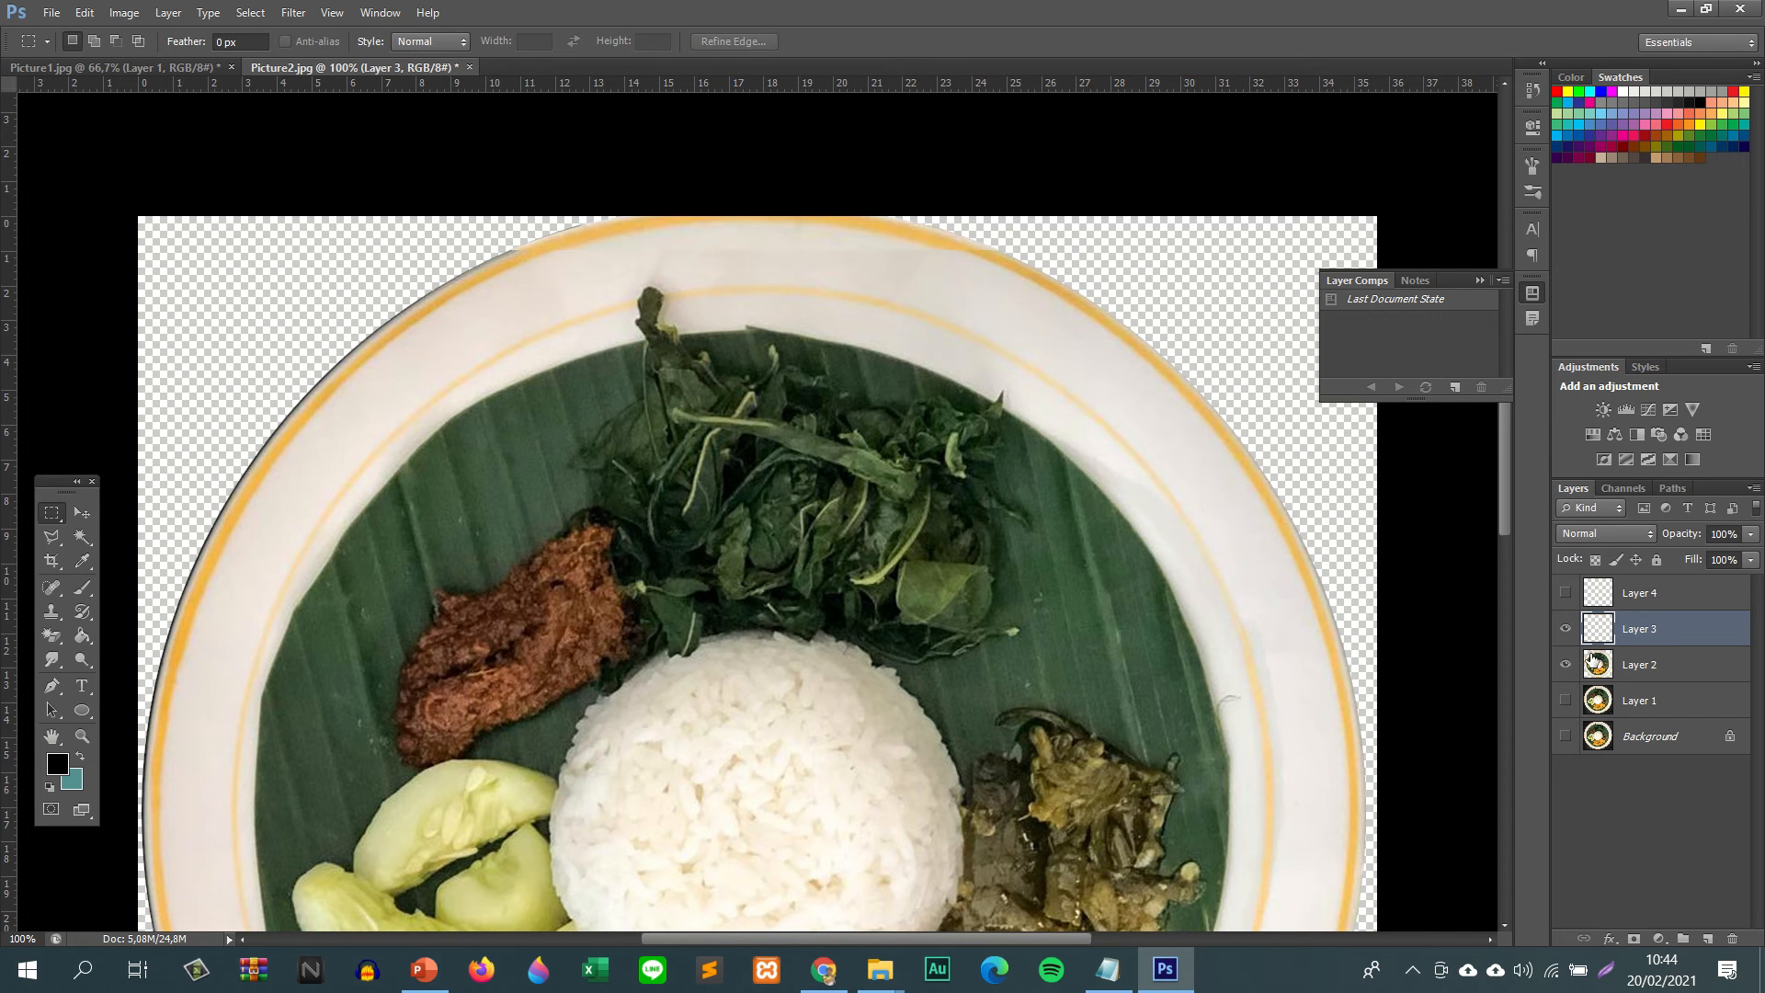
key("ctrl+e")
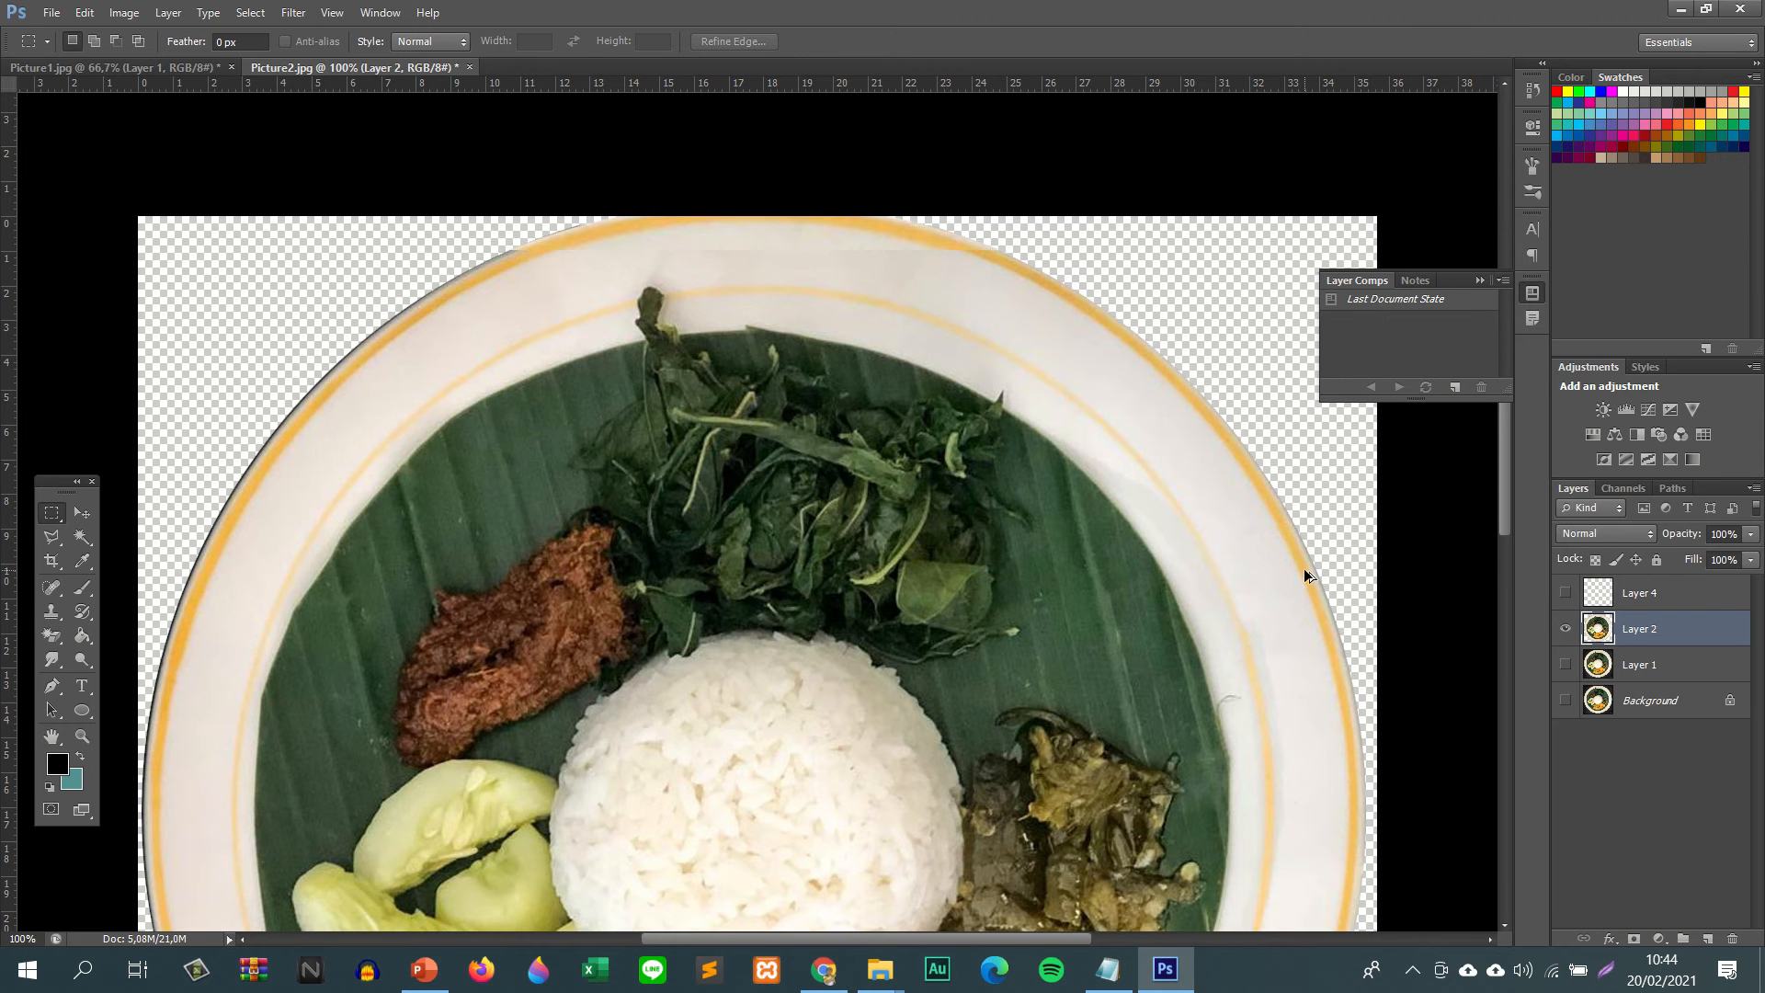
- Export the repaired Picture2 plate as a transparent PNG-24 named Picture2 in the Rumah Kapau folder
key("ctrl+alt+shift+s")
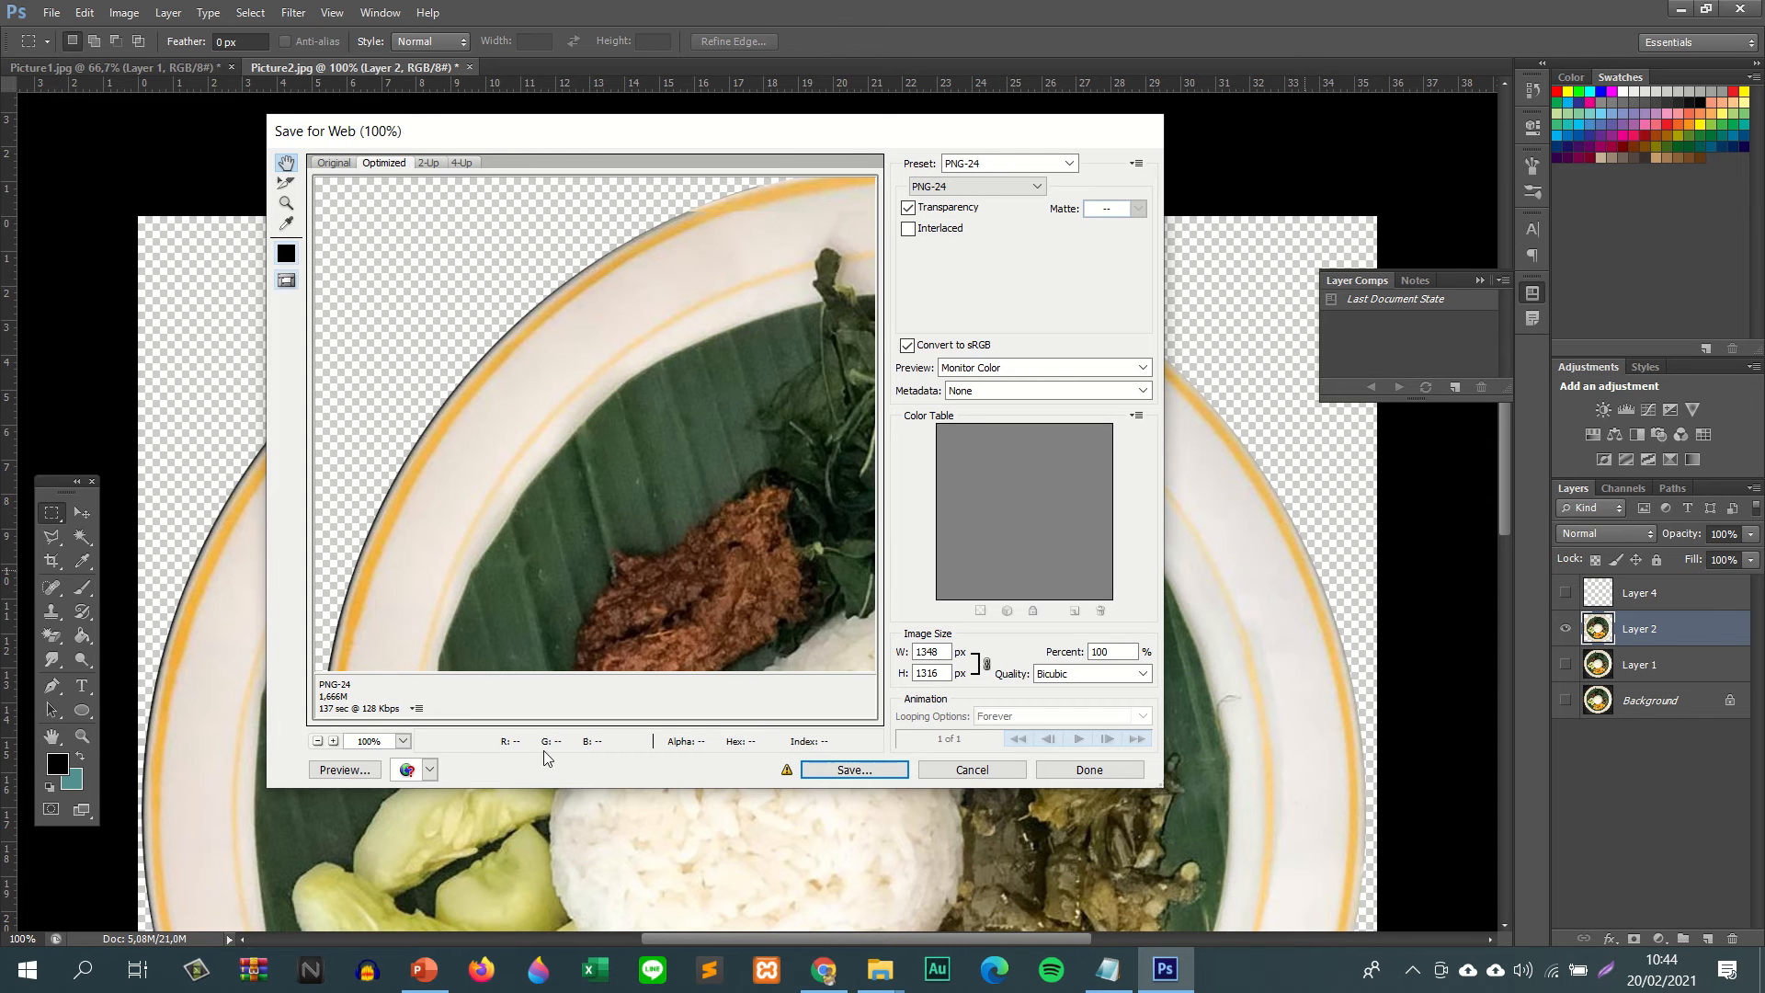
left_click(848, 771)
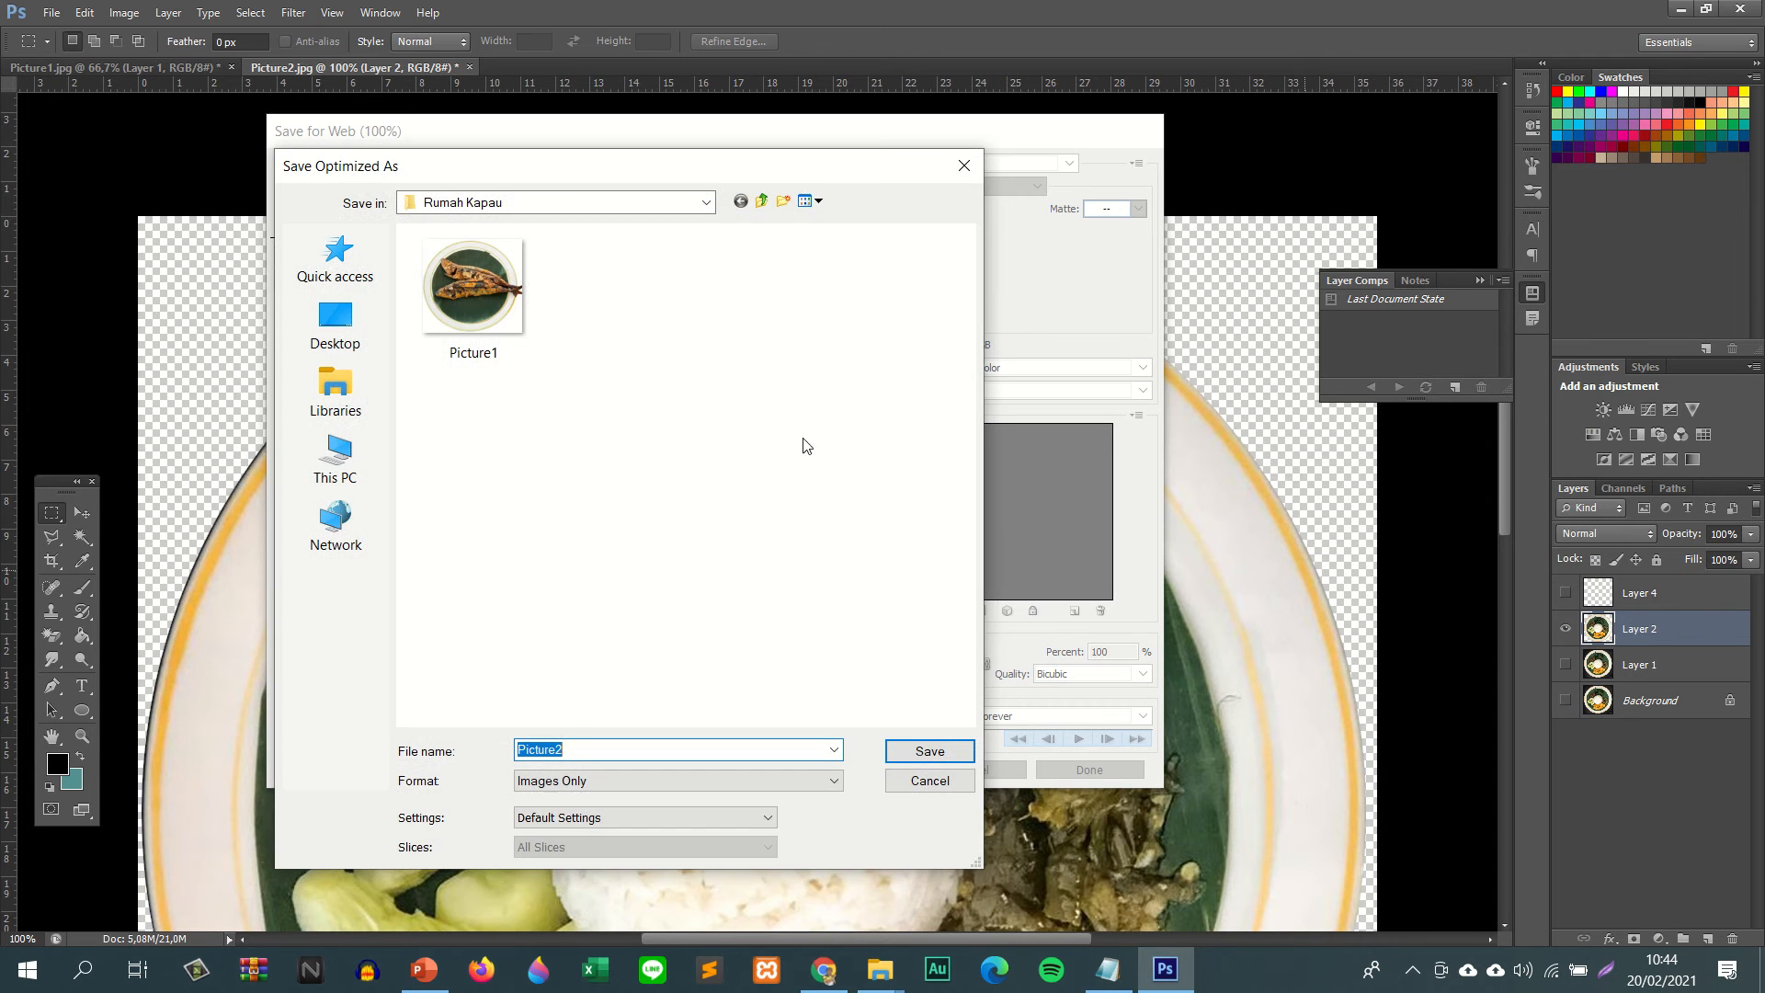
left_click(936, 745)
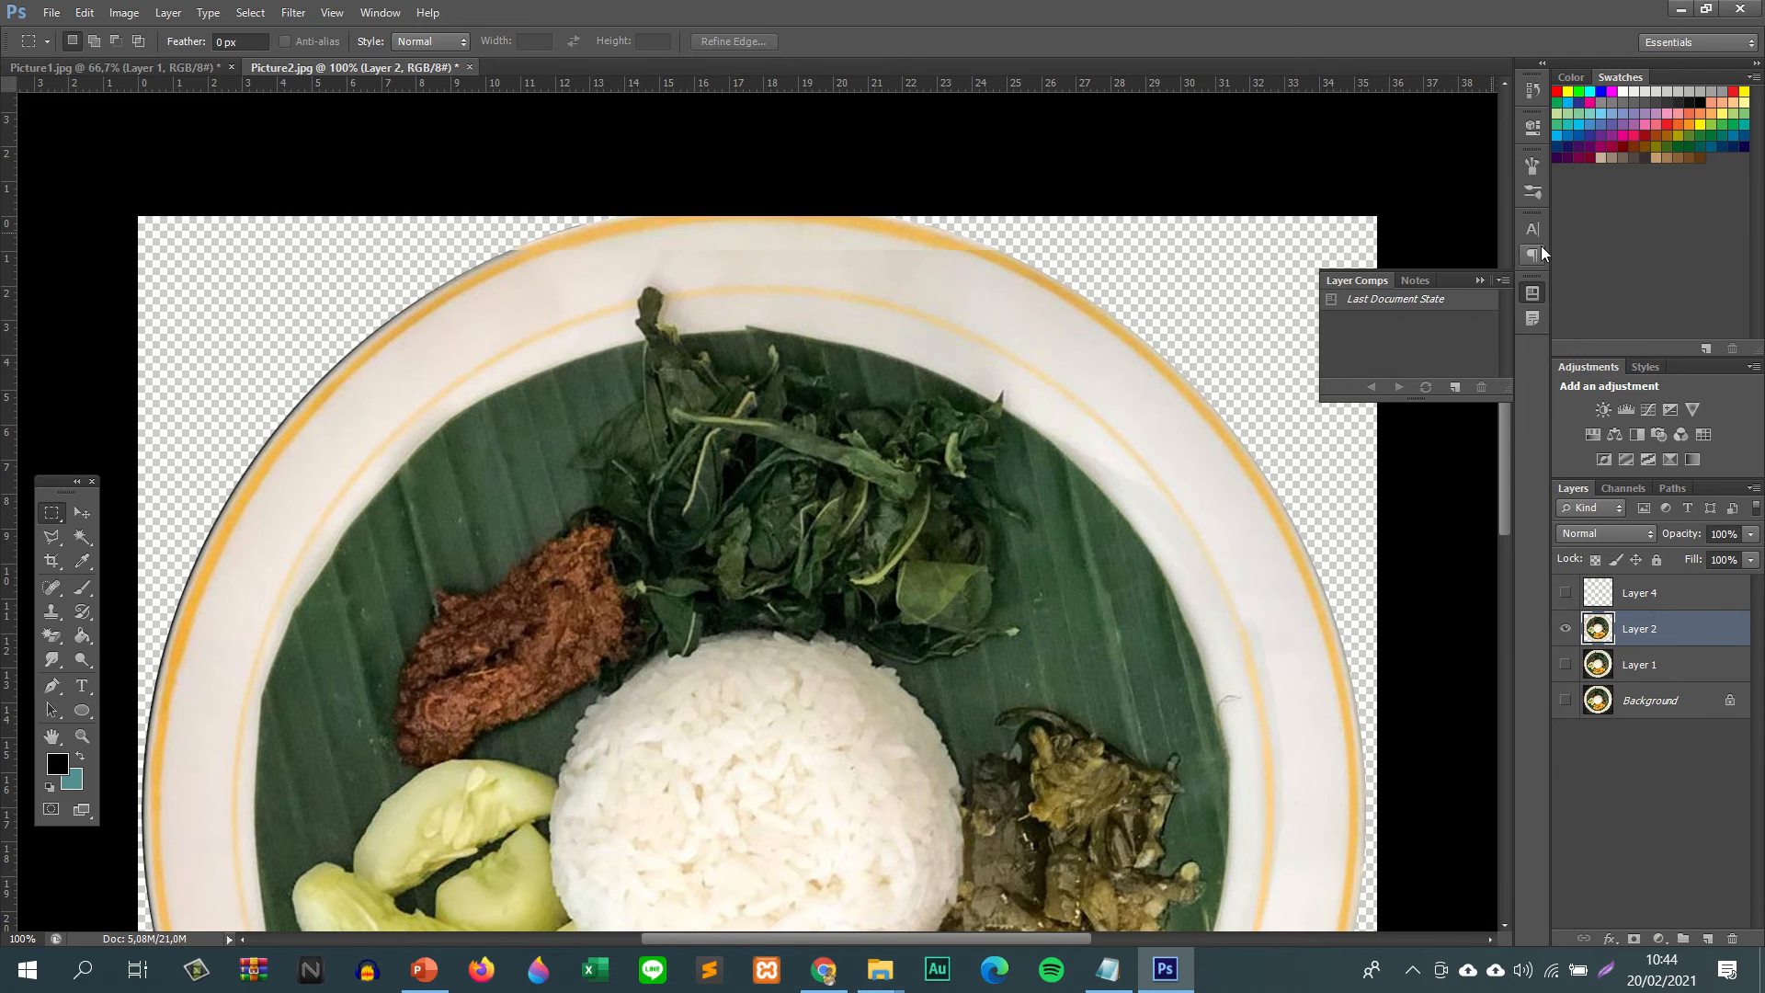
- Quit Photoshop, discarding the changes to both Picture2.jpg and Picture1.jpg
left_click(1741, 9)
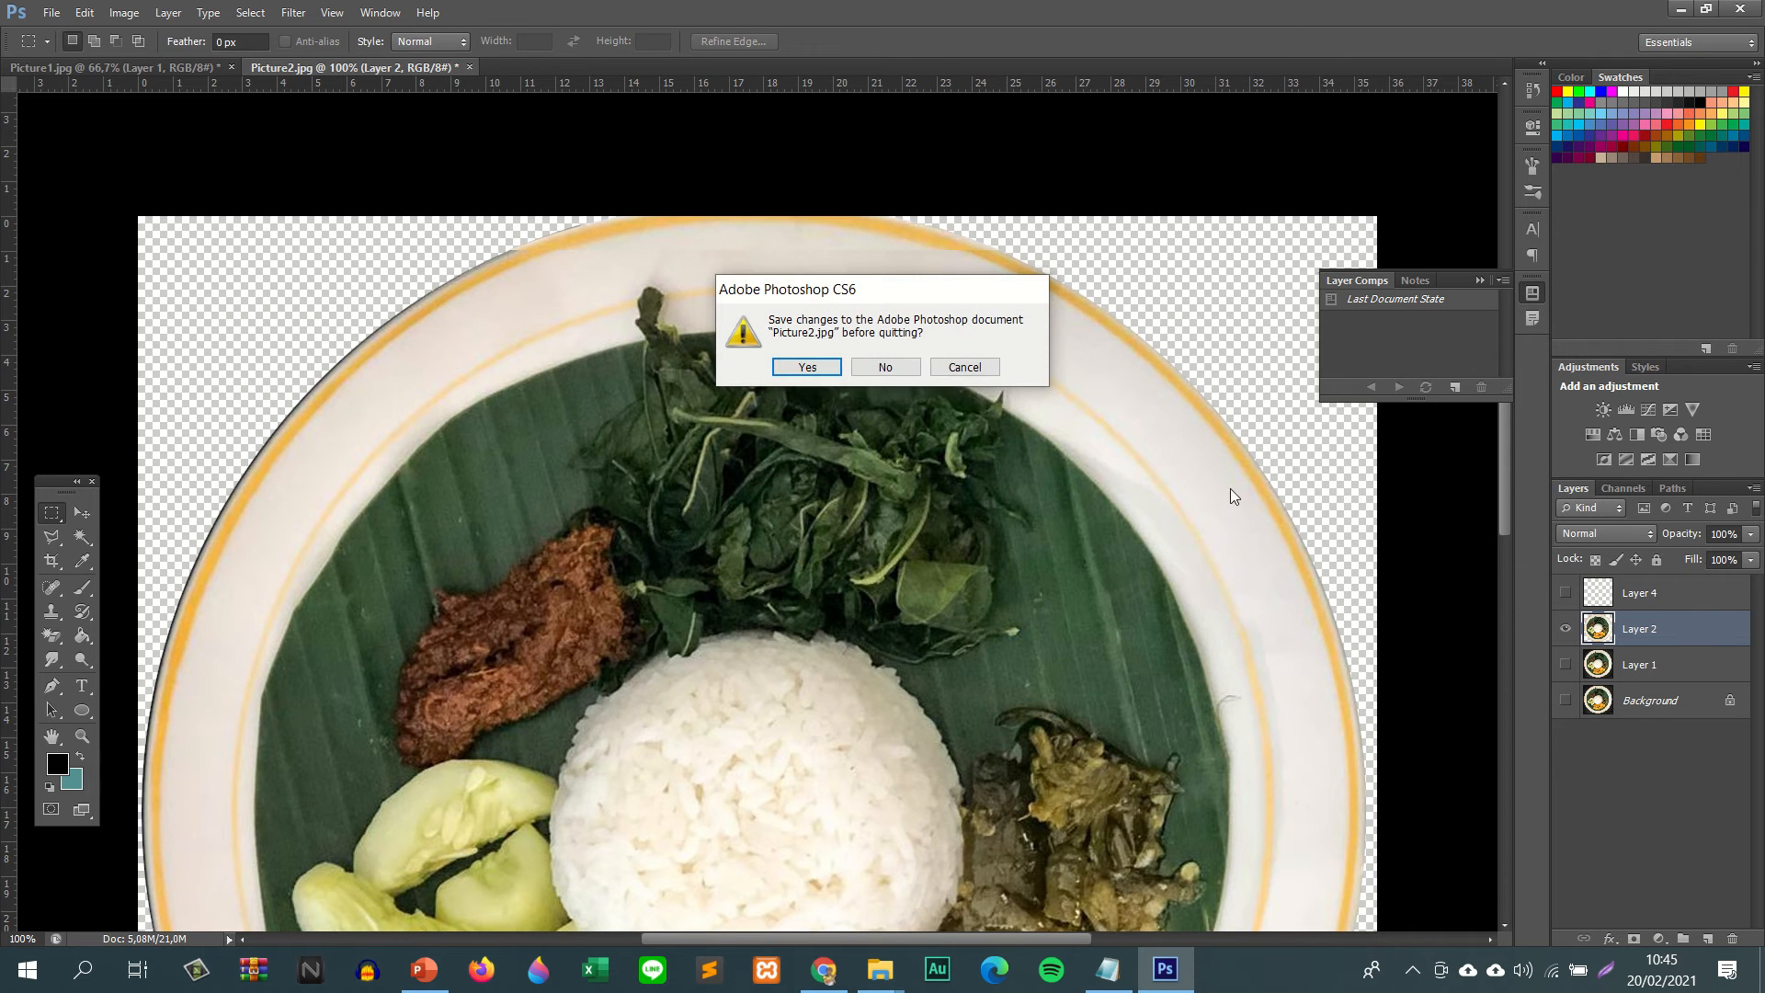
left_click(892, 362)
left_click(894, 363)
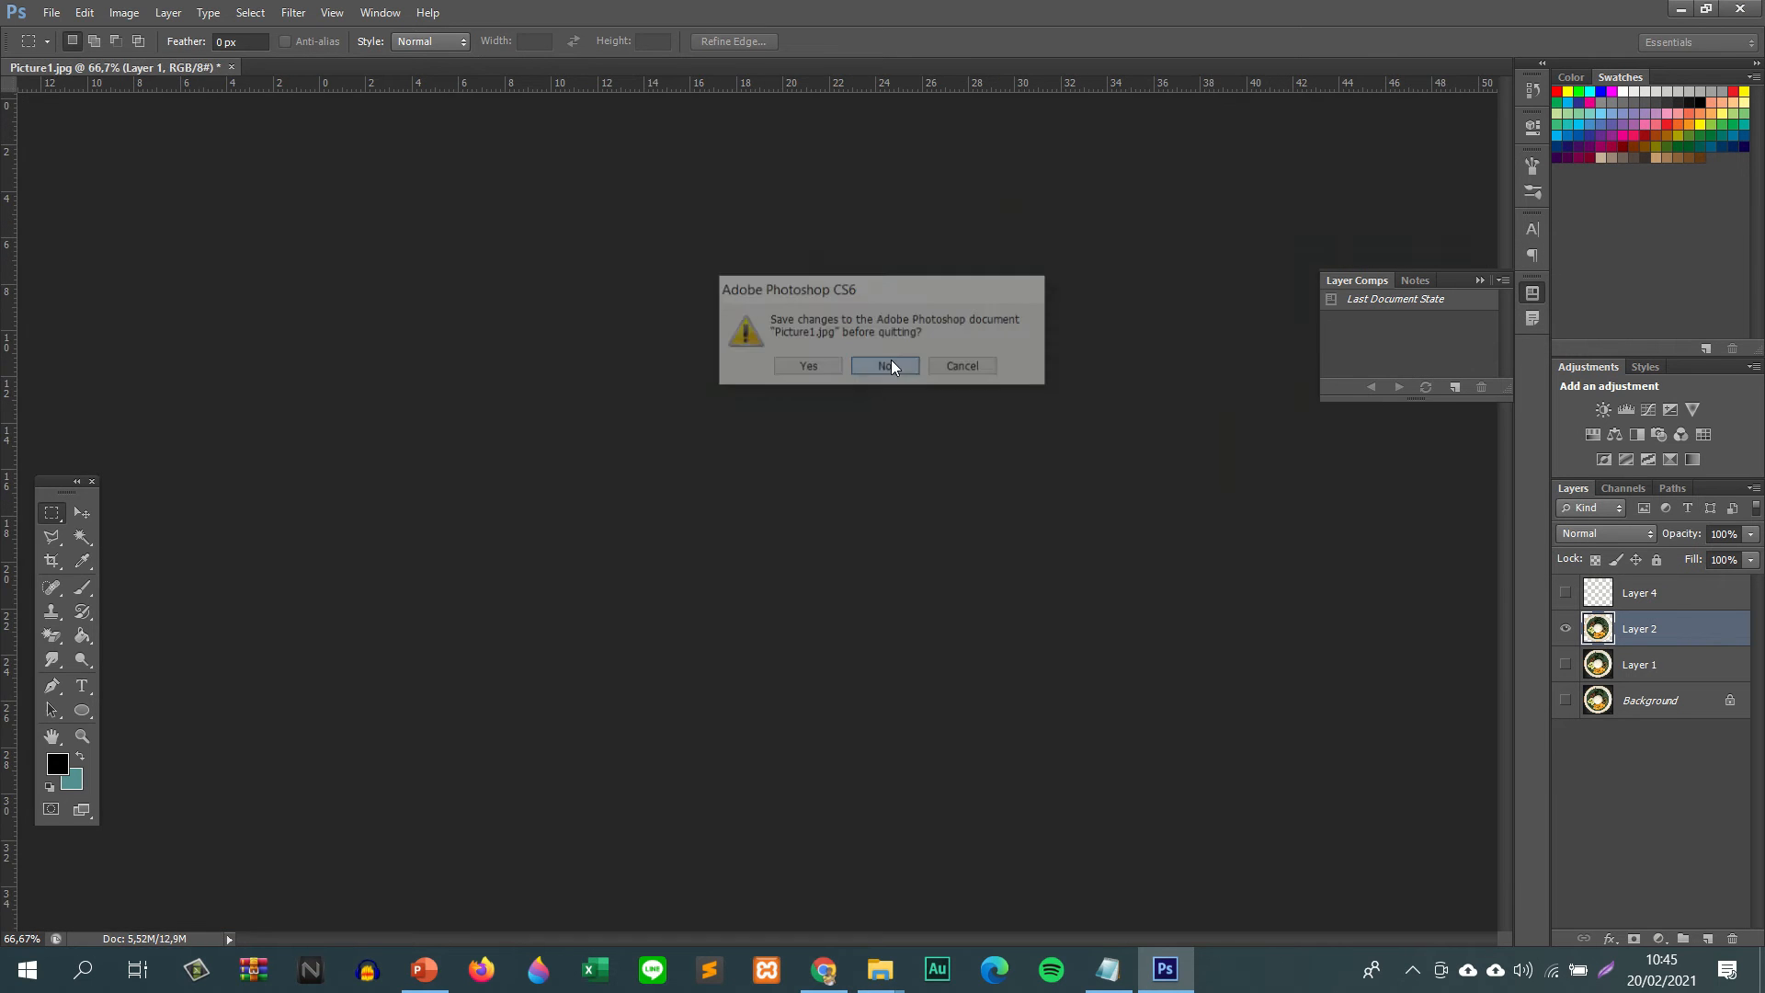
left_click(892, 362)
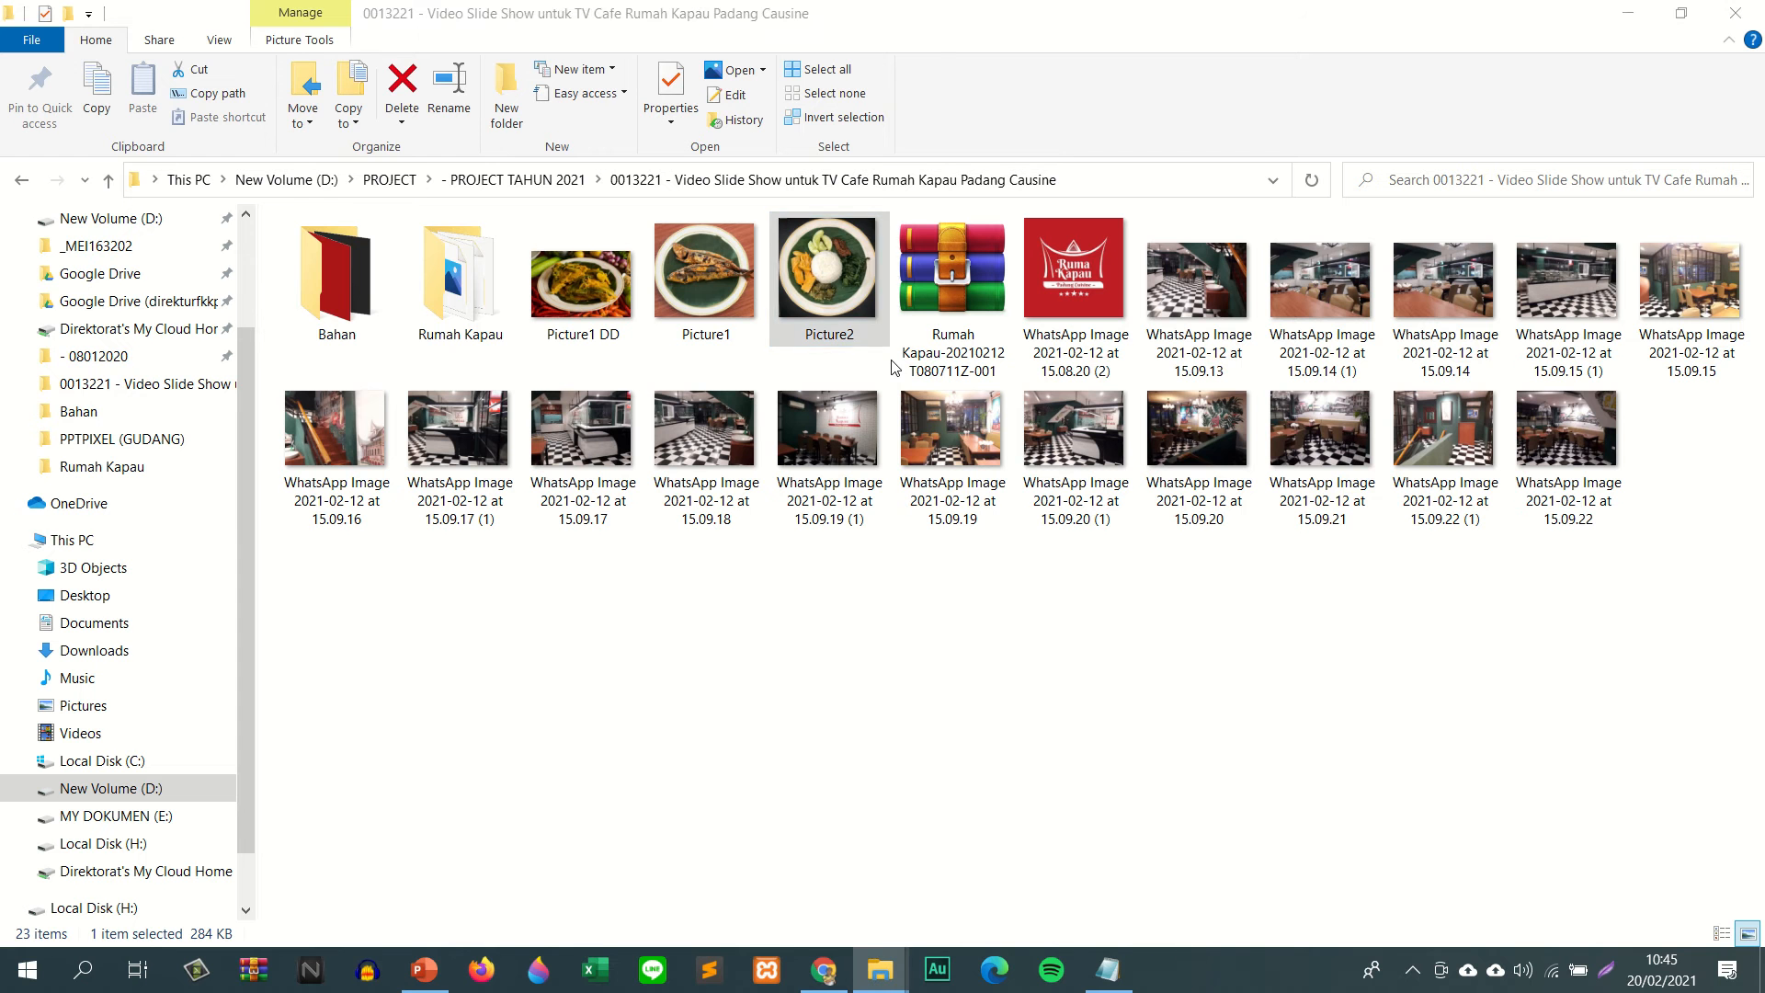
- Switch to PowerPoint and replace the FOOD 1 picture on slide 2 with Picture1 from the Rumah Kapau folder
left_click(438, 985)
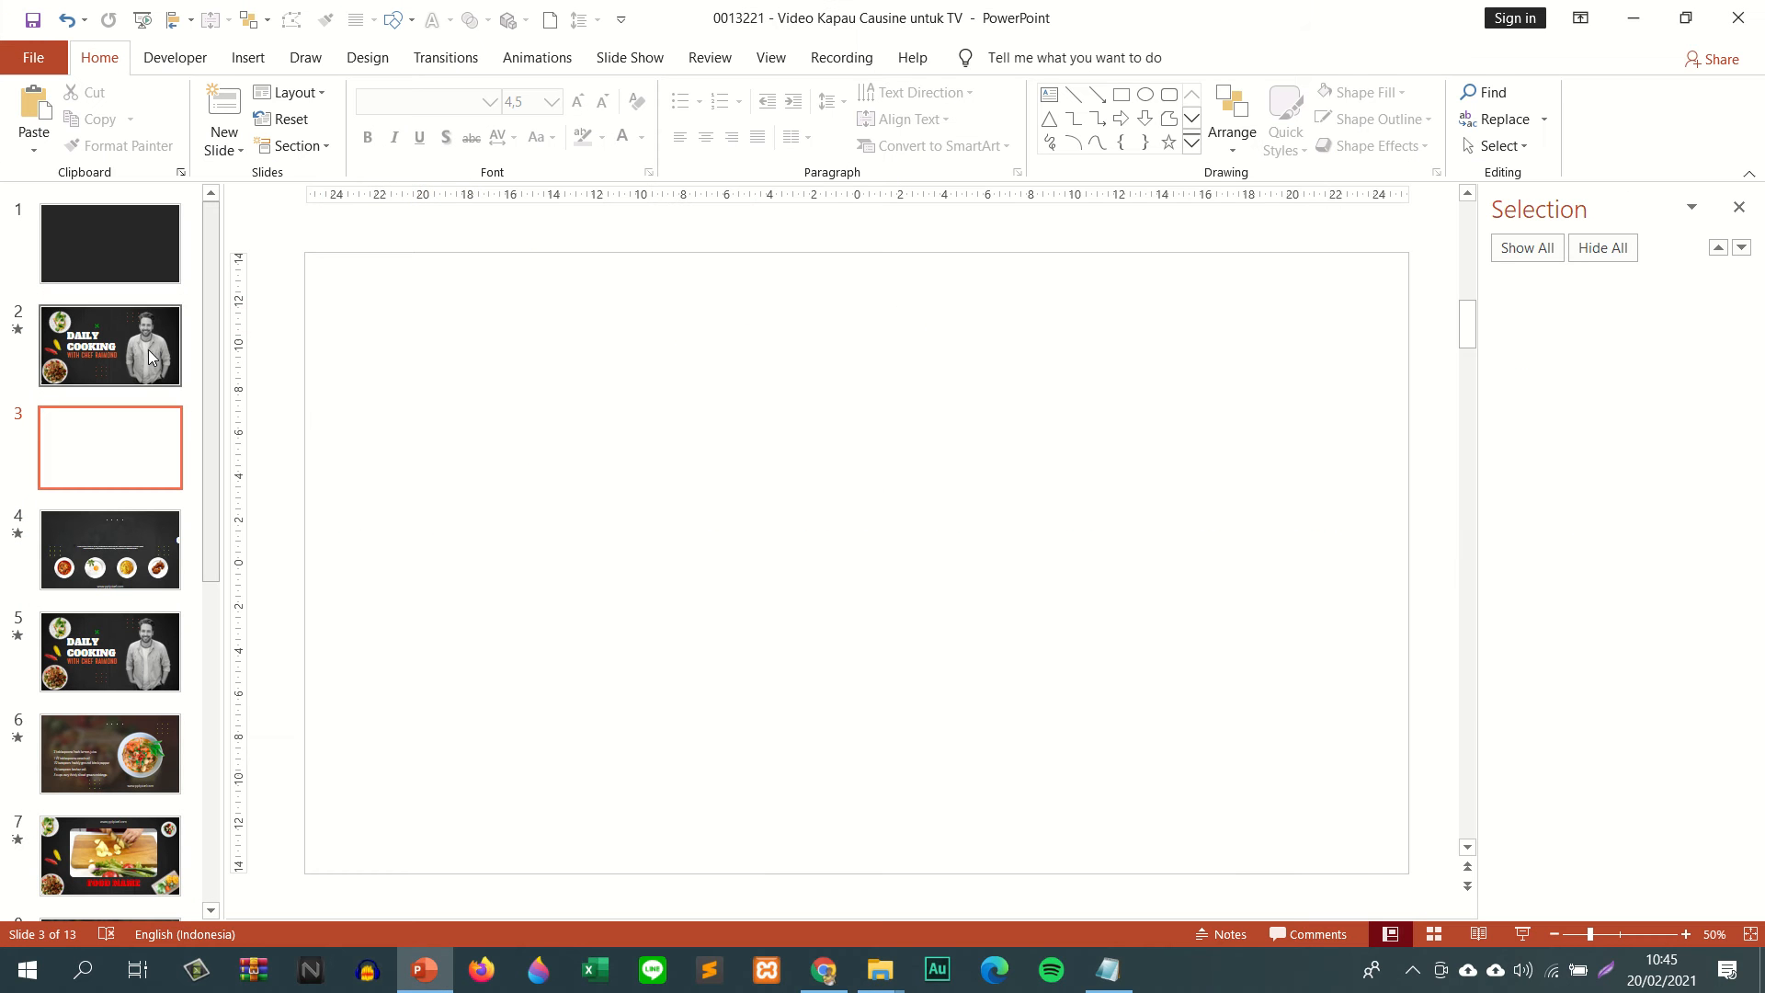
left_click(92, 348)
left_click(437, 344)
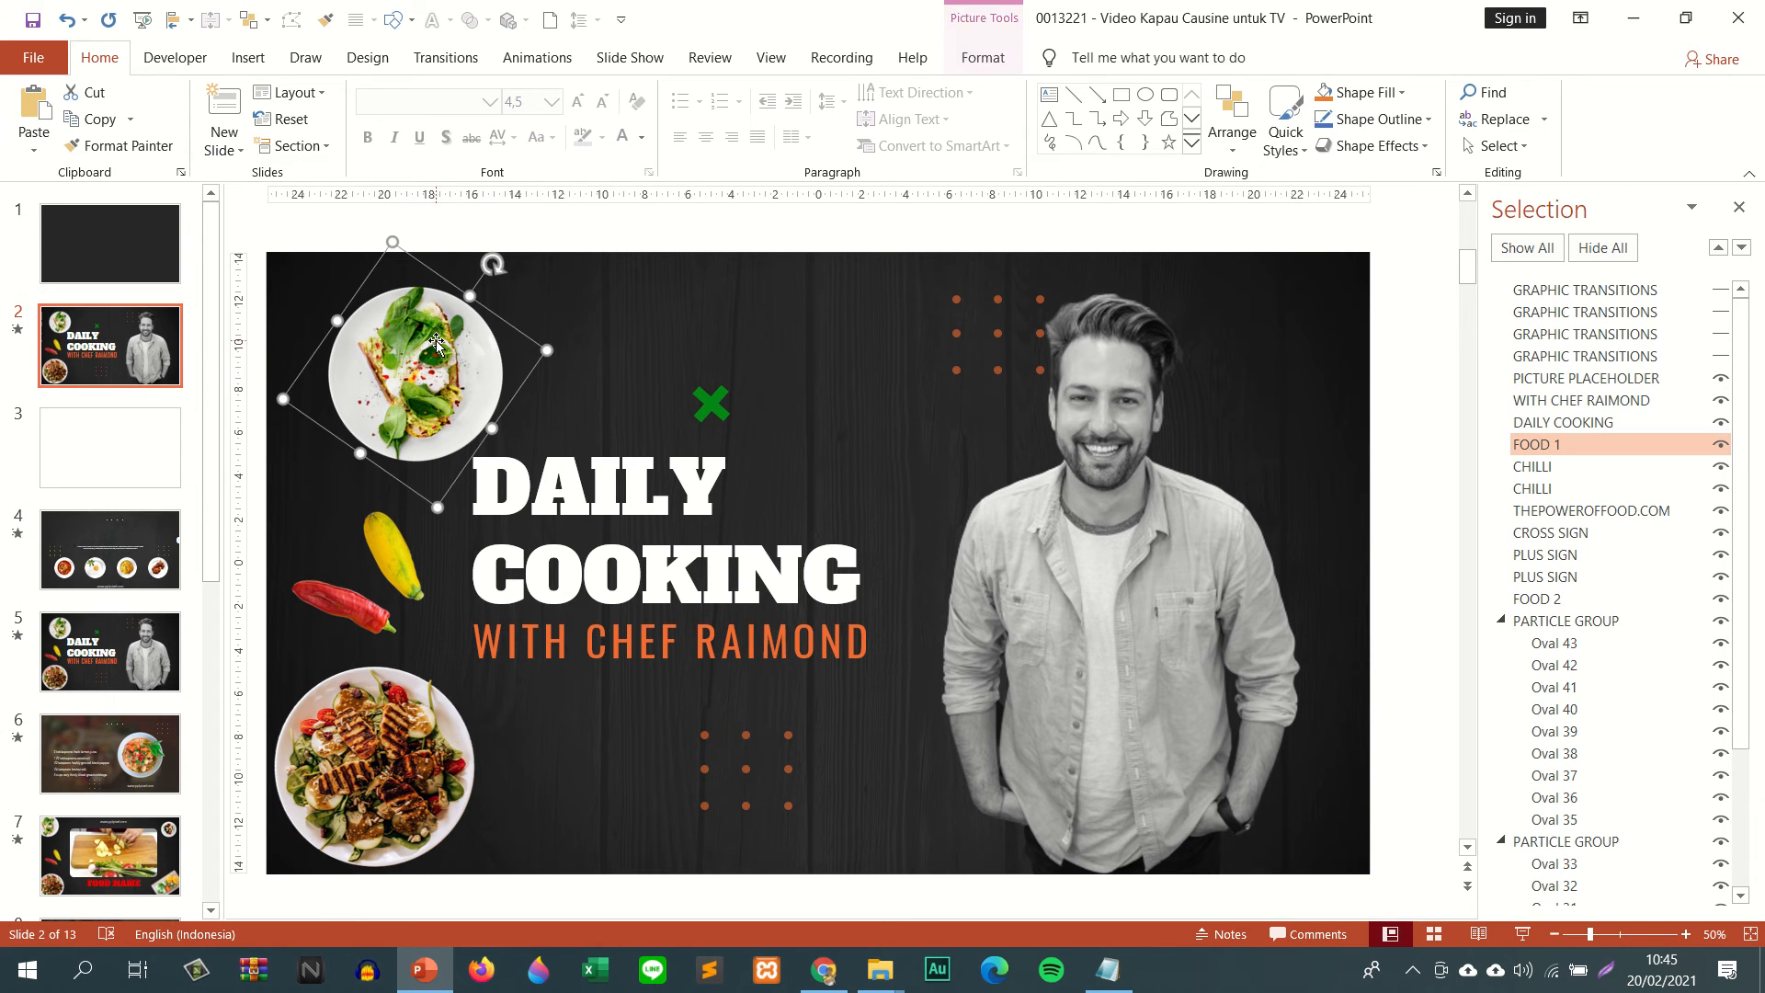
right_click(438, 342)
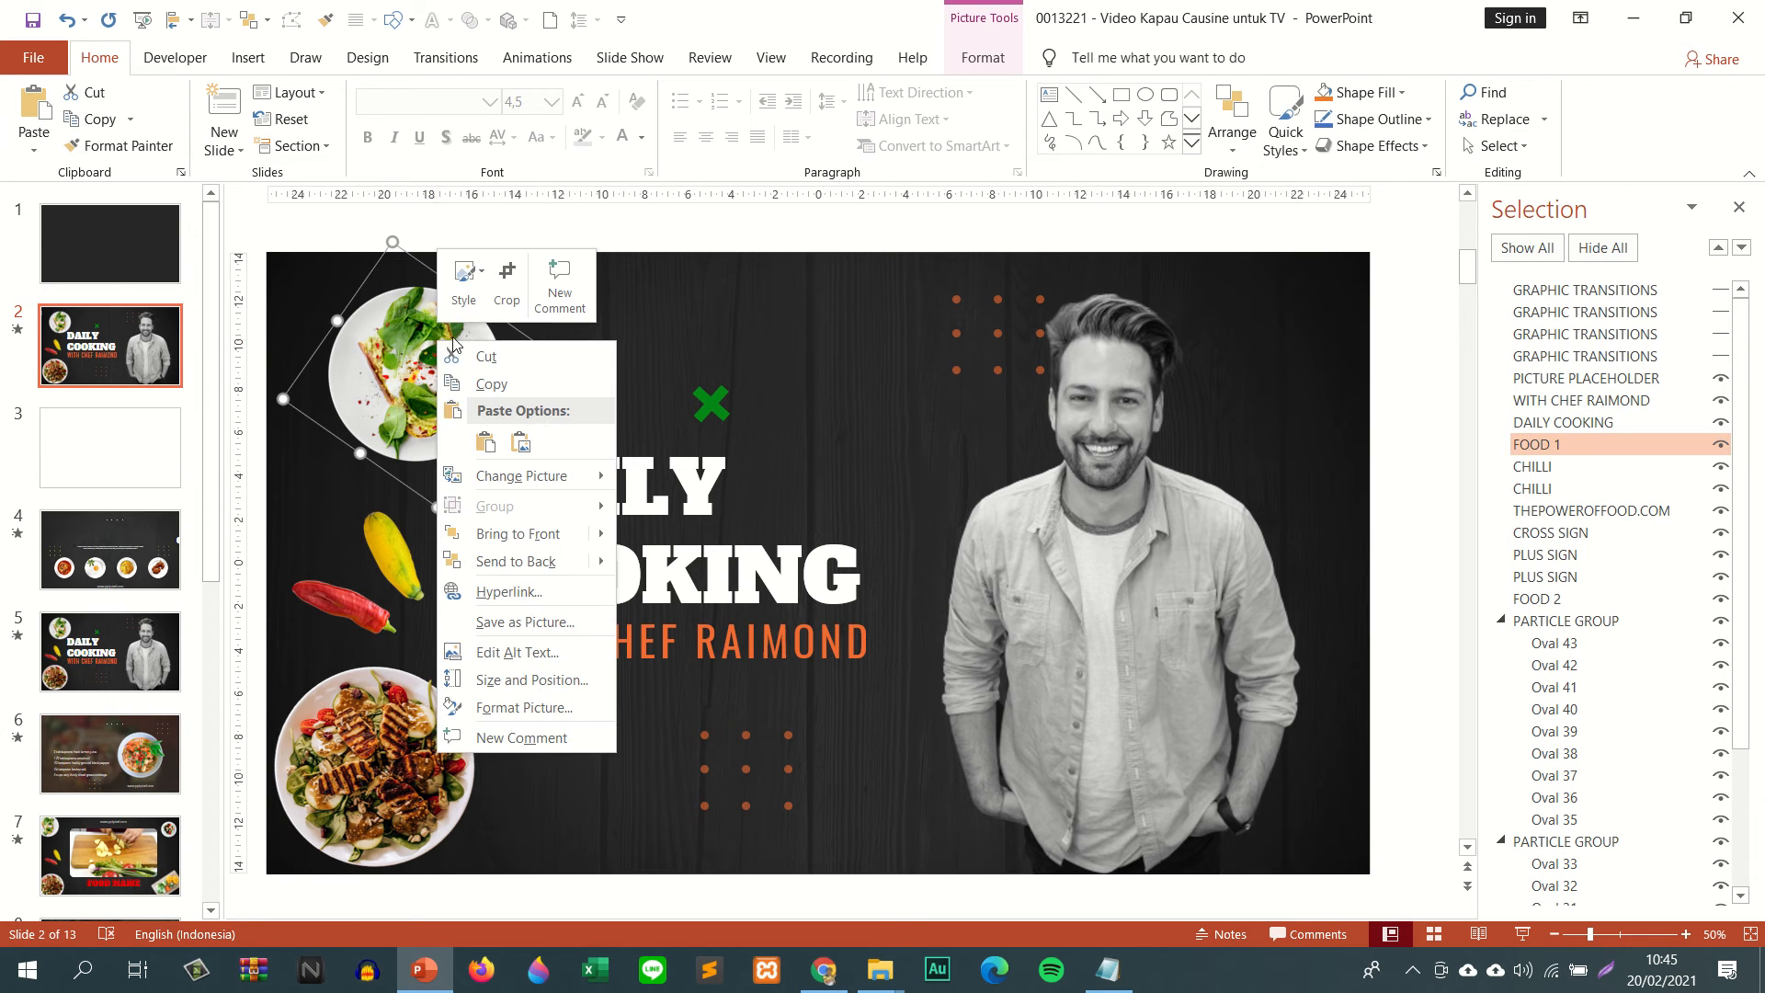
mouse_move(571, 476)
left_click(690, 480)
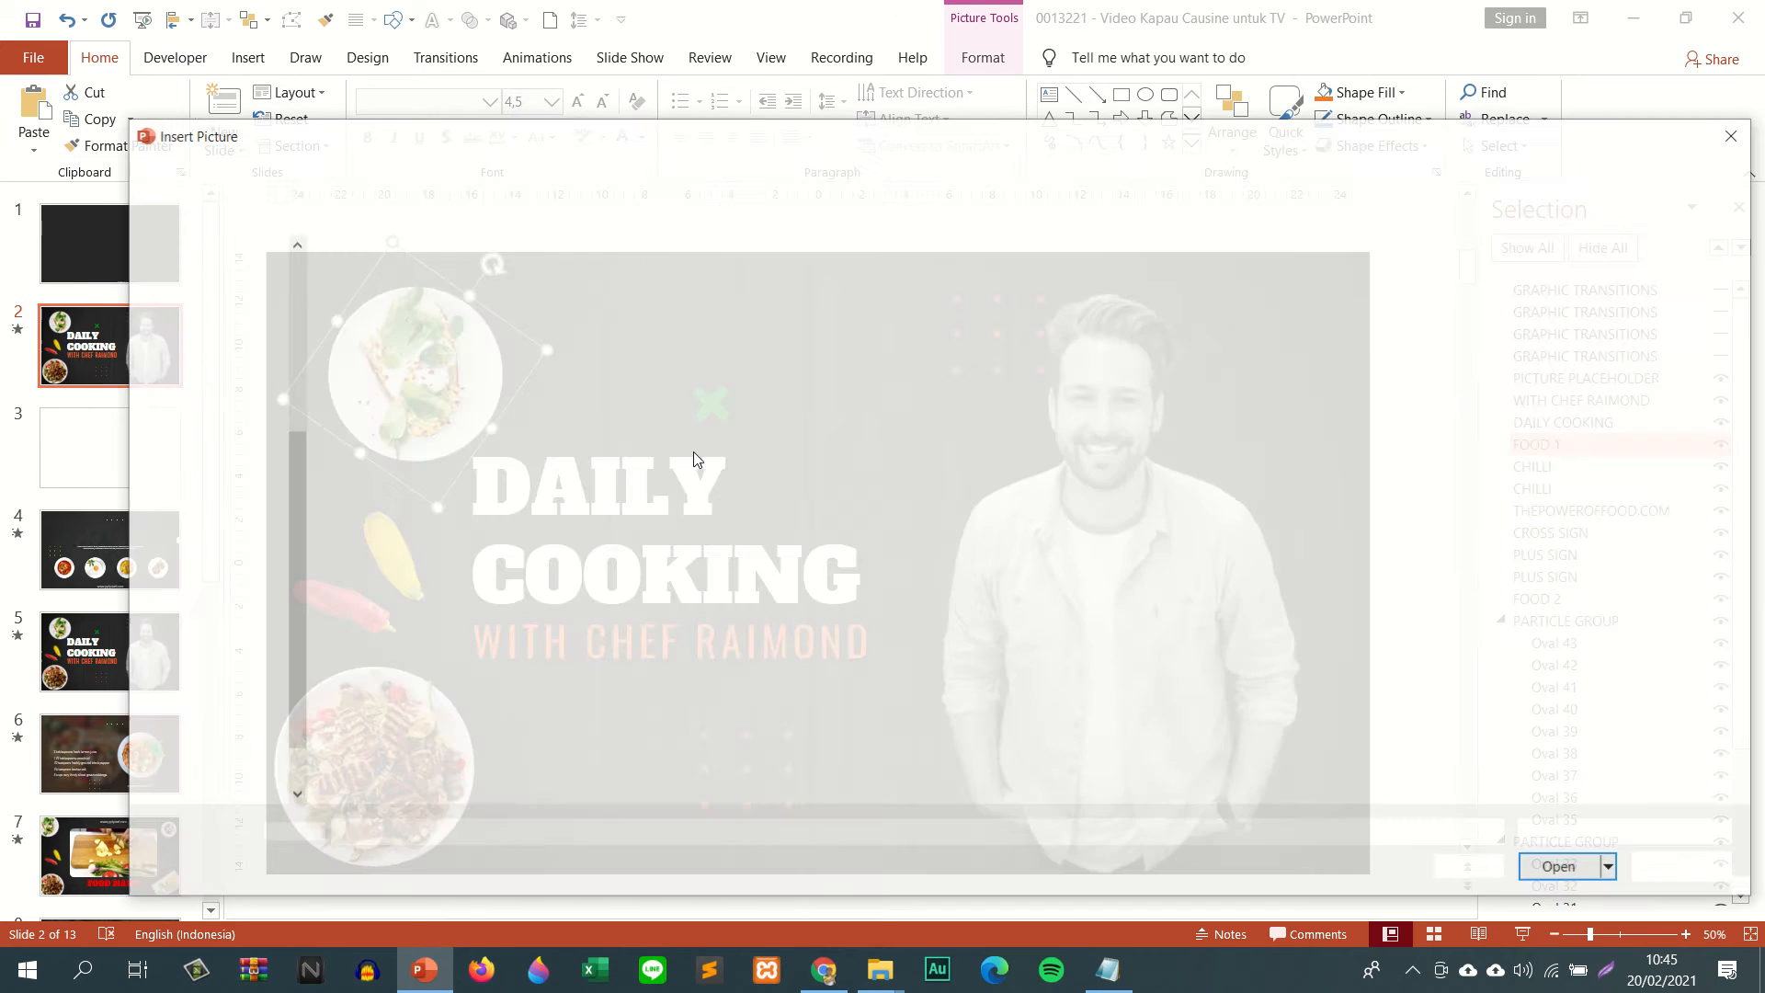
double_click(548, 322)
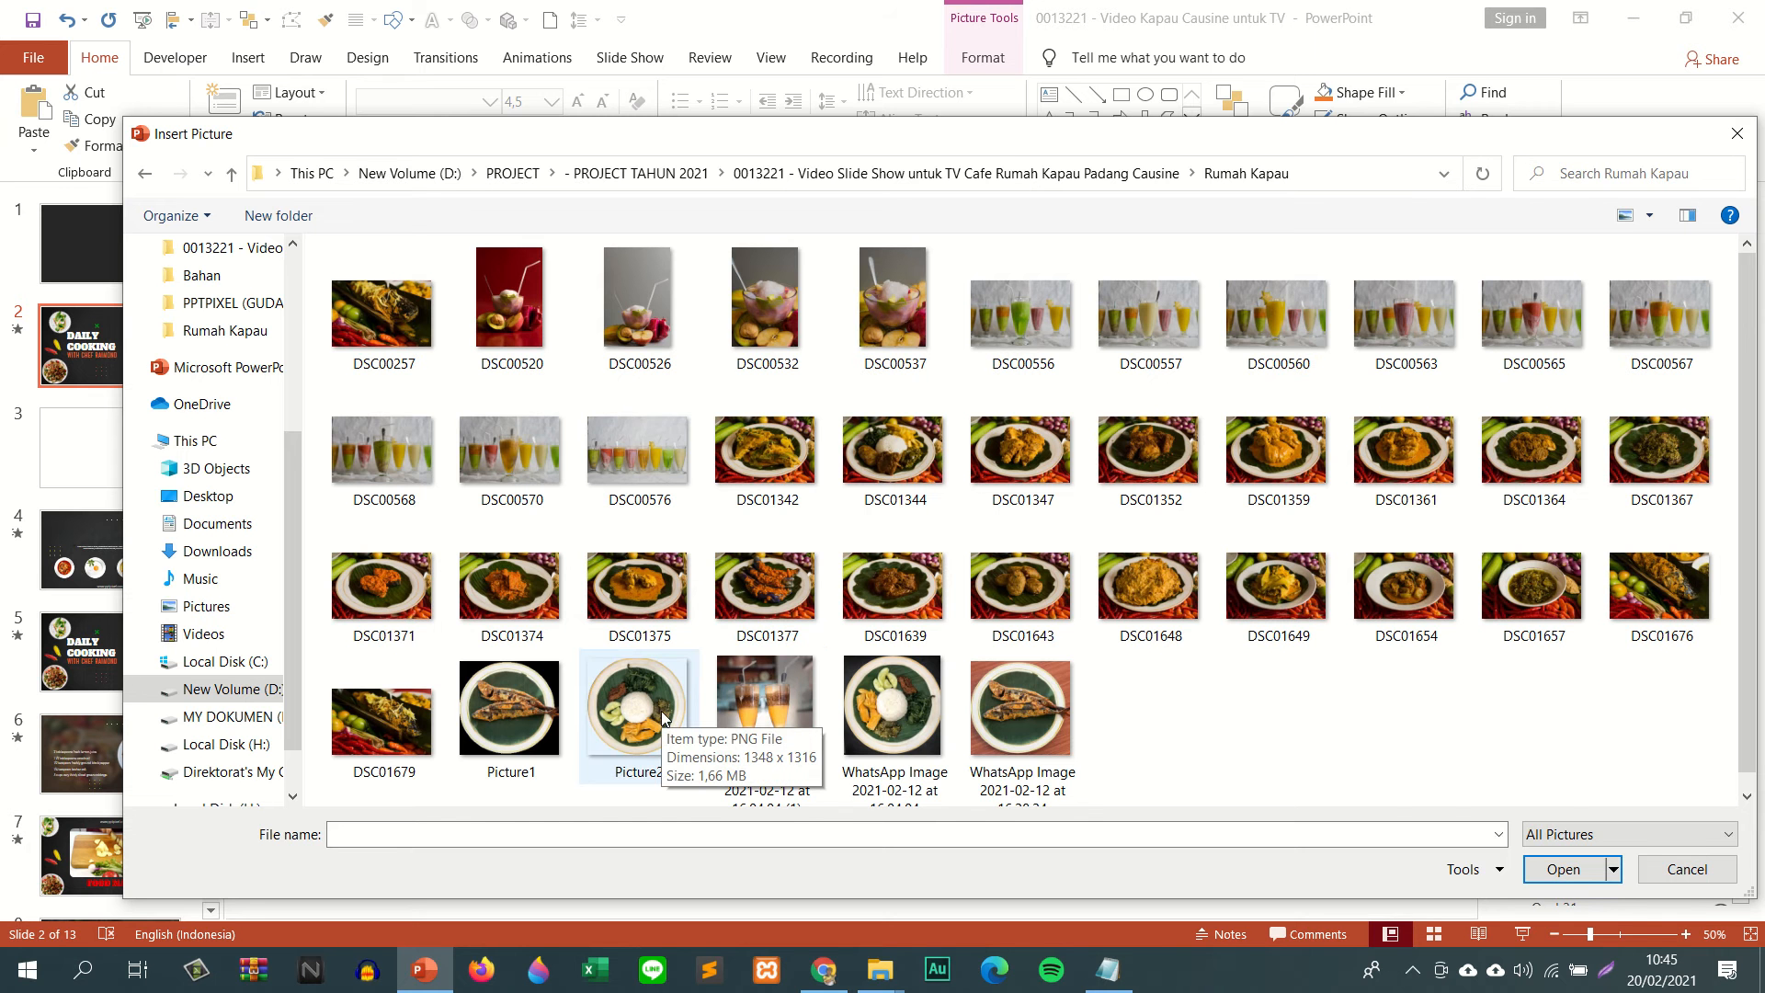
double_click(511, 708)
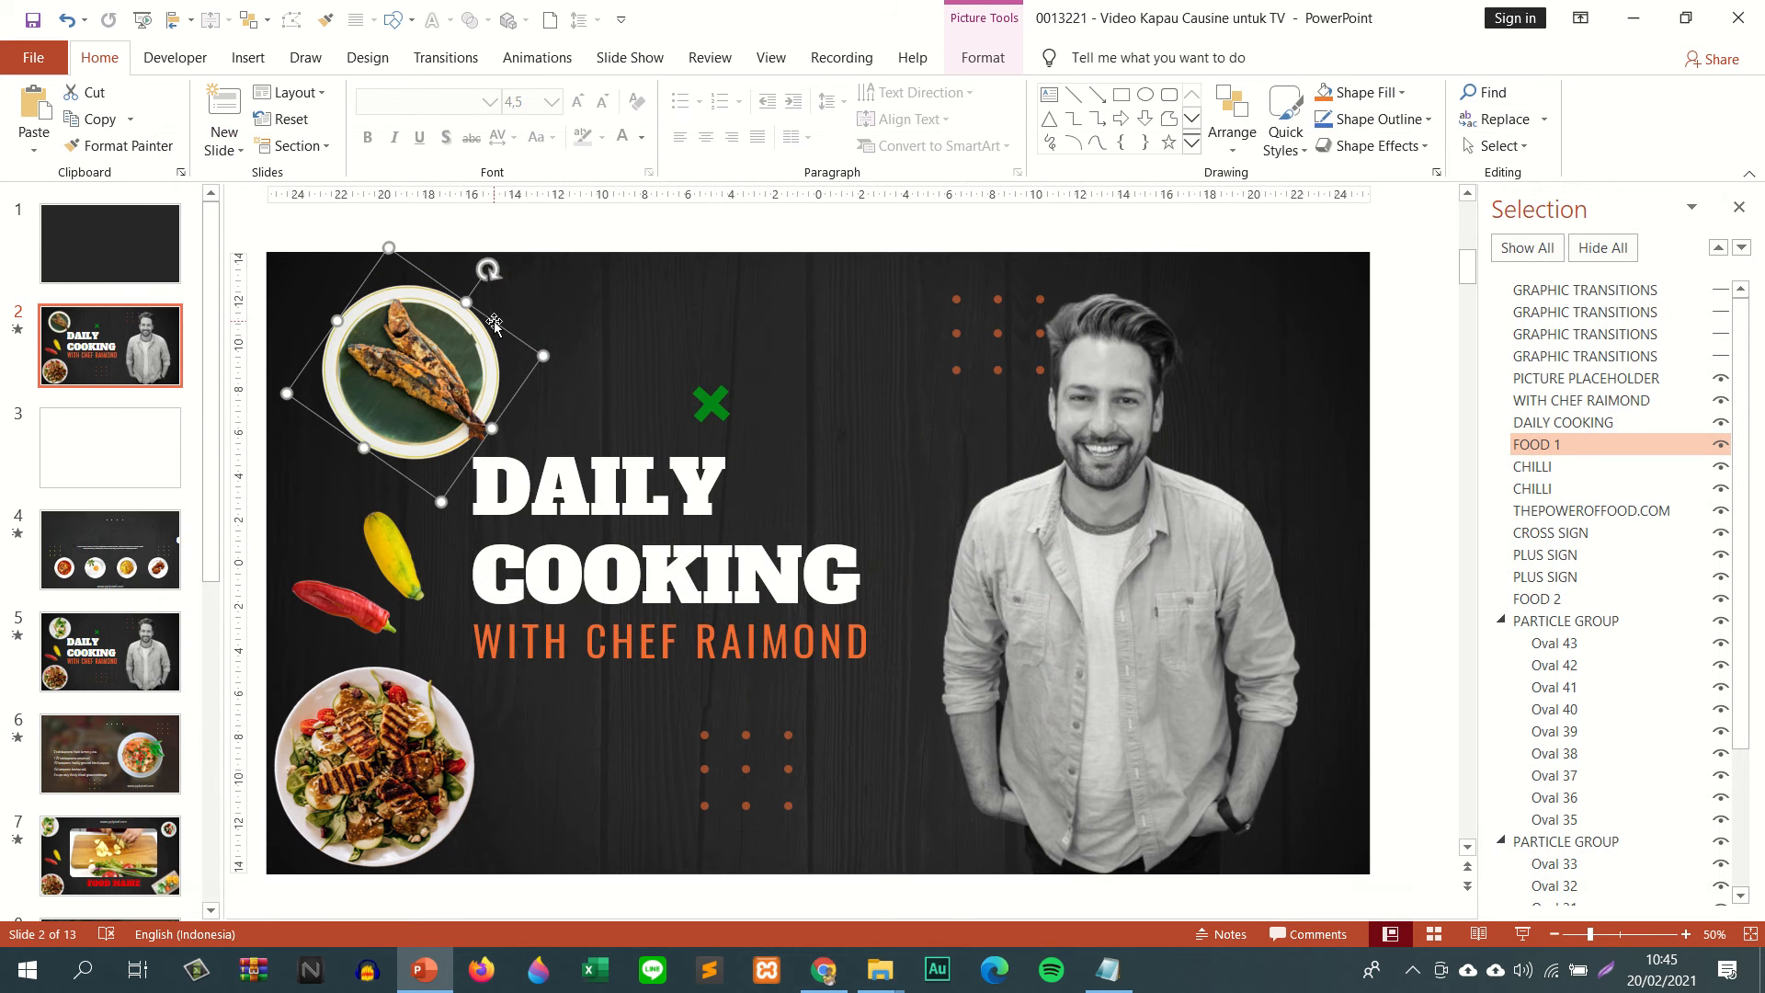
- Stretch the FOOD 1 plate slightly in height to make it rounder and set its width to 8.7 cm
left_click(966, 50)
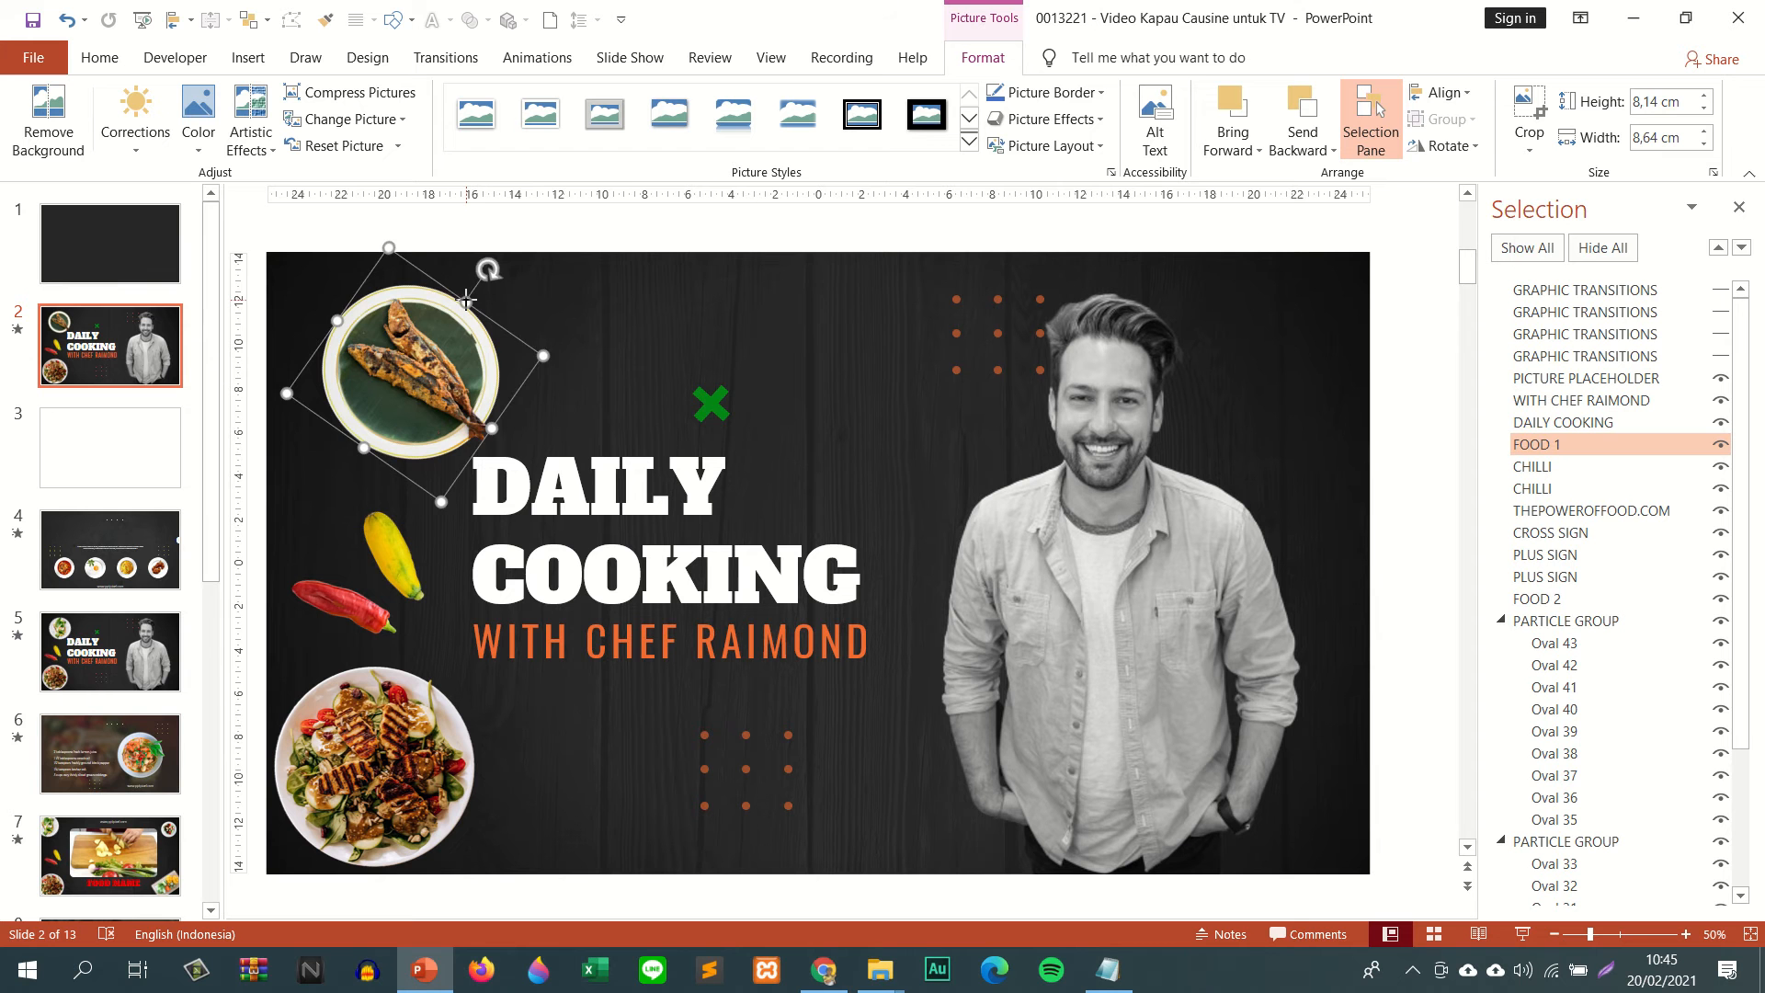
left_click_drag(467, 301, 470, 296)
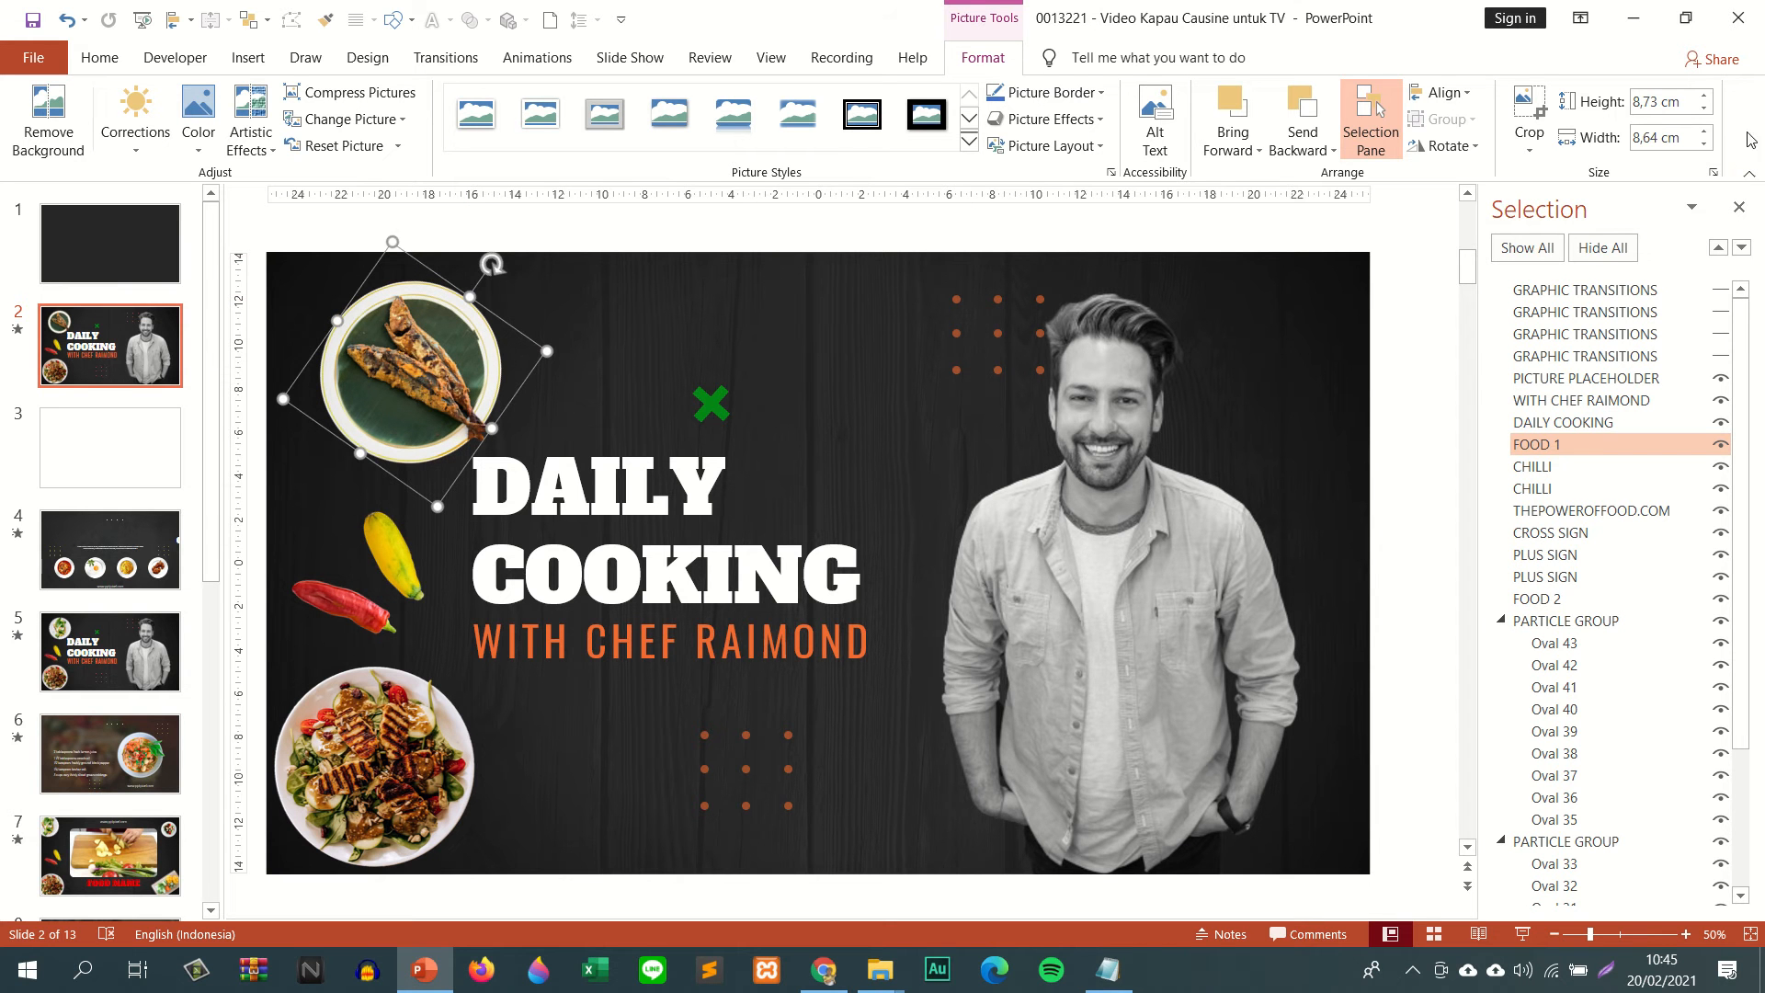
left_click(1706, 109)
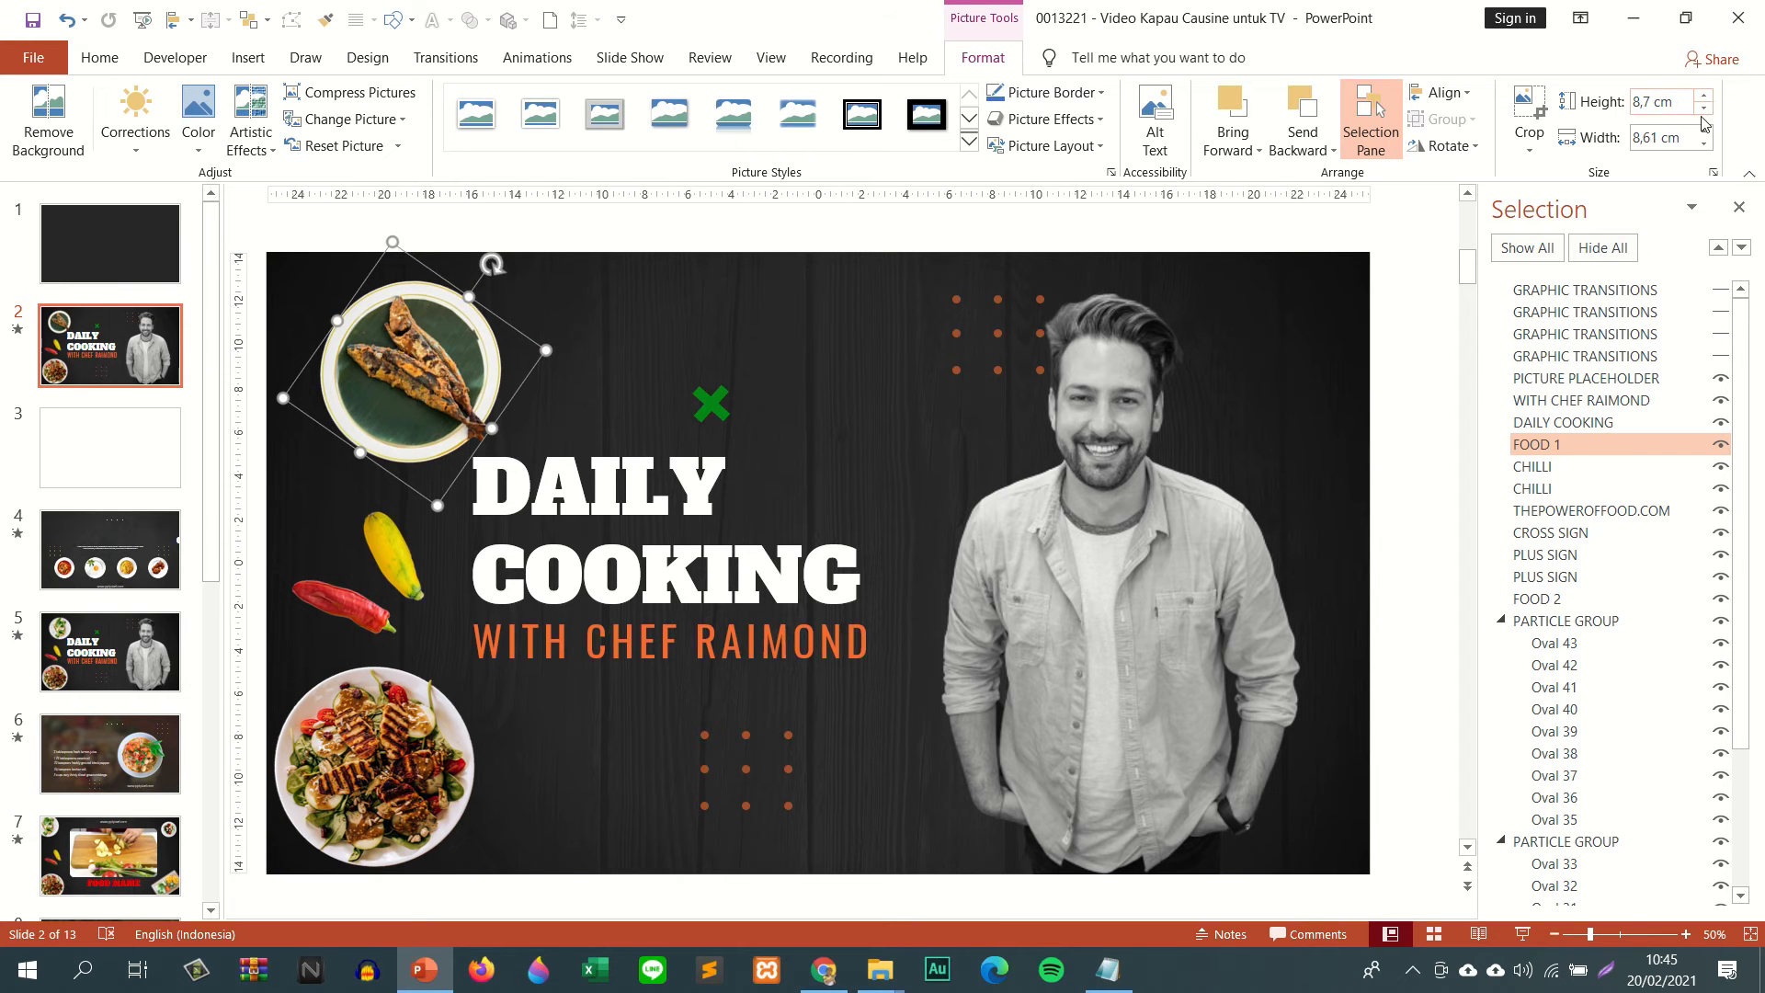
left_click(1656, 110)
left_click(1675, 133)
type("8,7 cm")
key("Return")
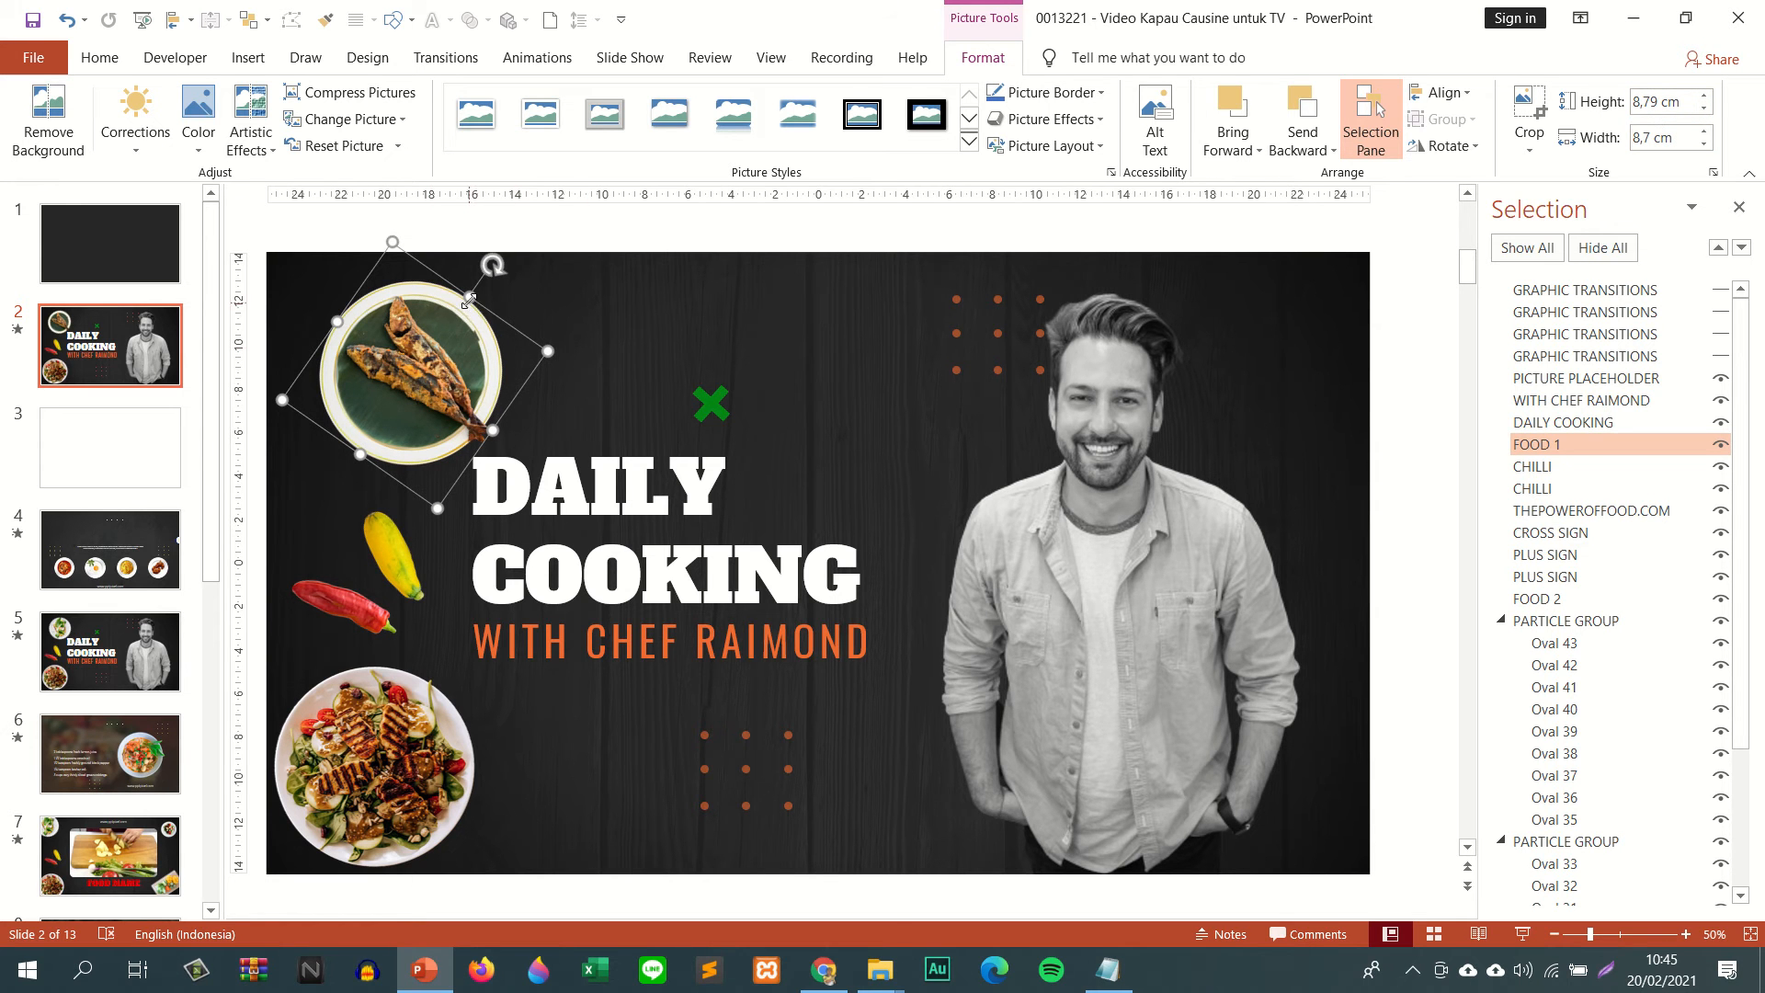
left_click_drag(470, 297, 471, 294)
- Replace the FOOD 2 picture on slide 2 with Picture2 and preview the slide's animations
left_click(397, 760)
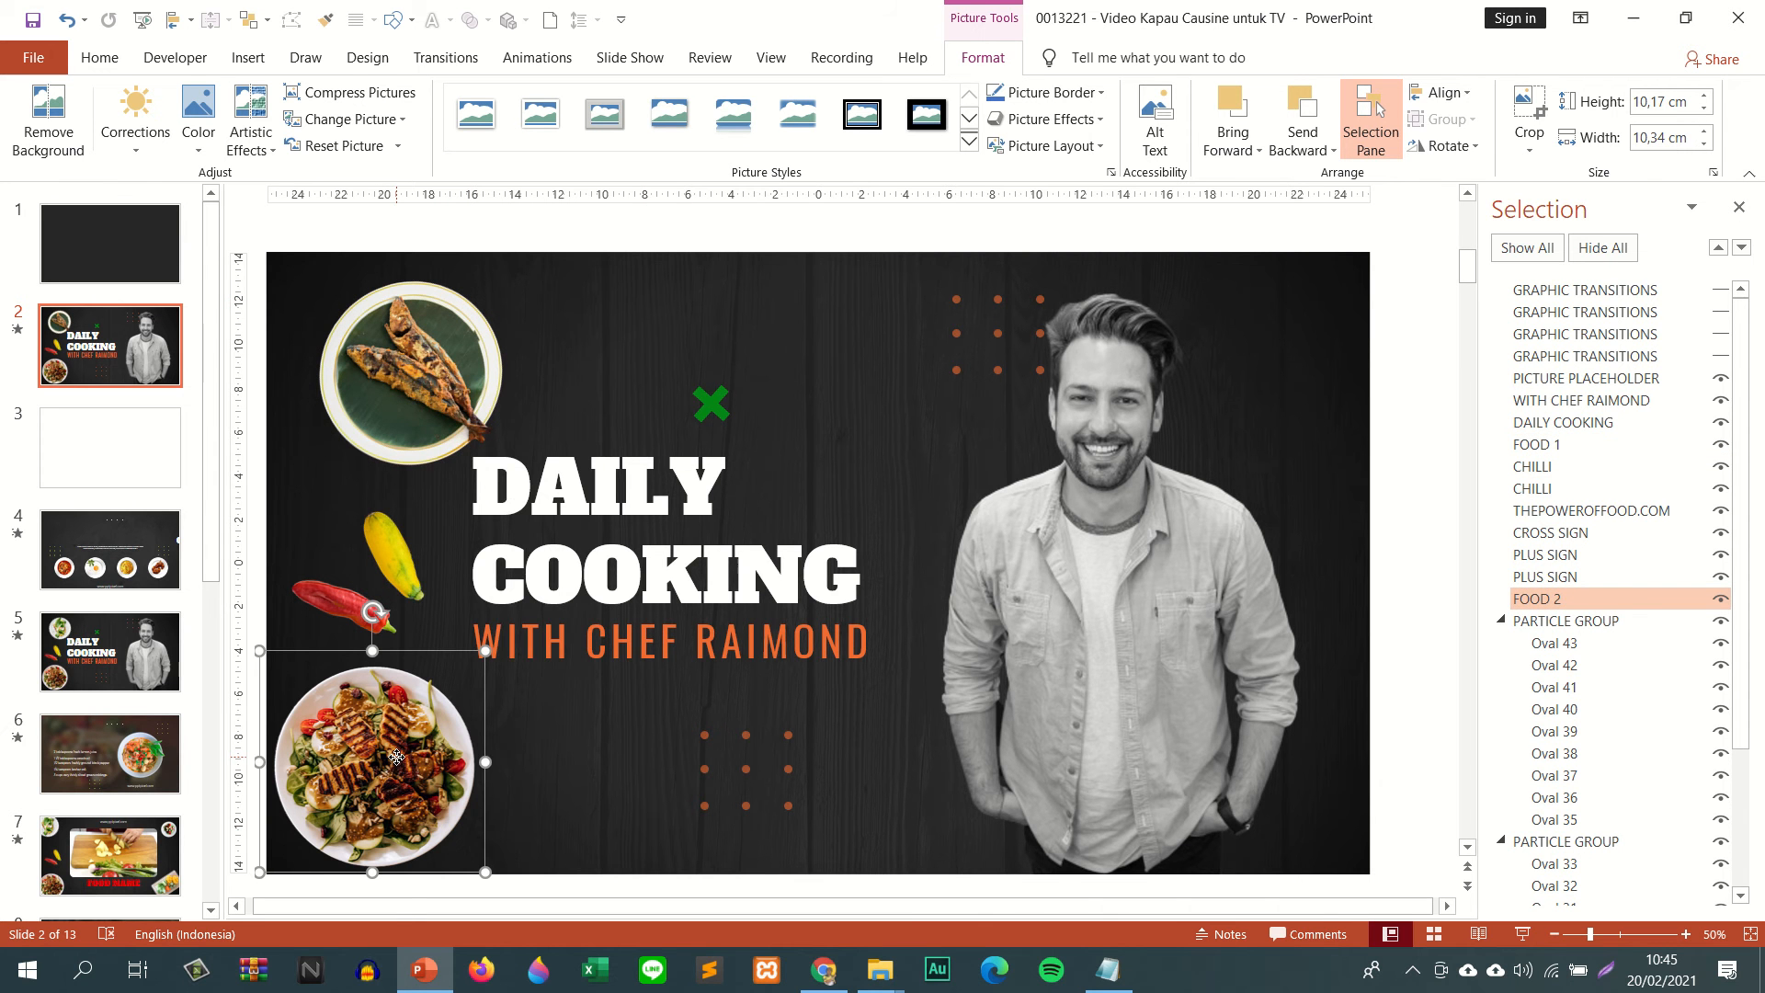
right_click(398, 758)
mouse_move(487, 480)
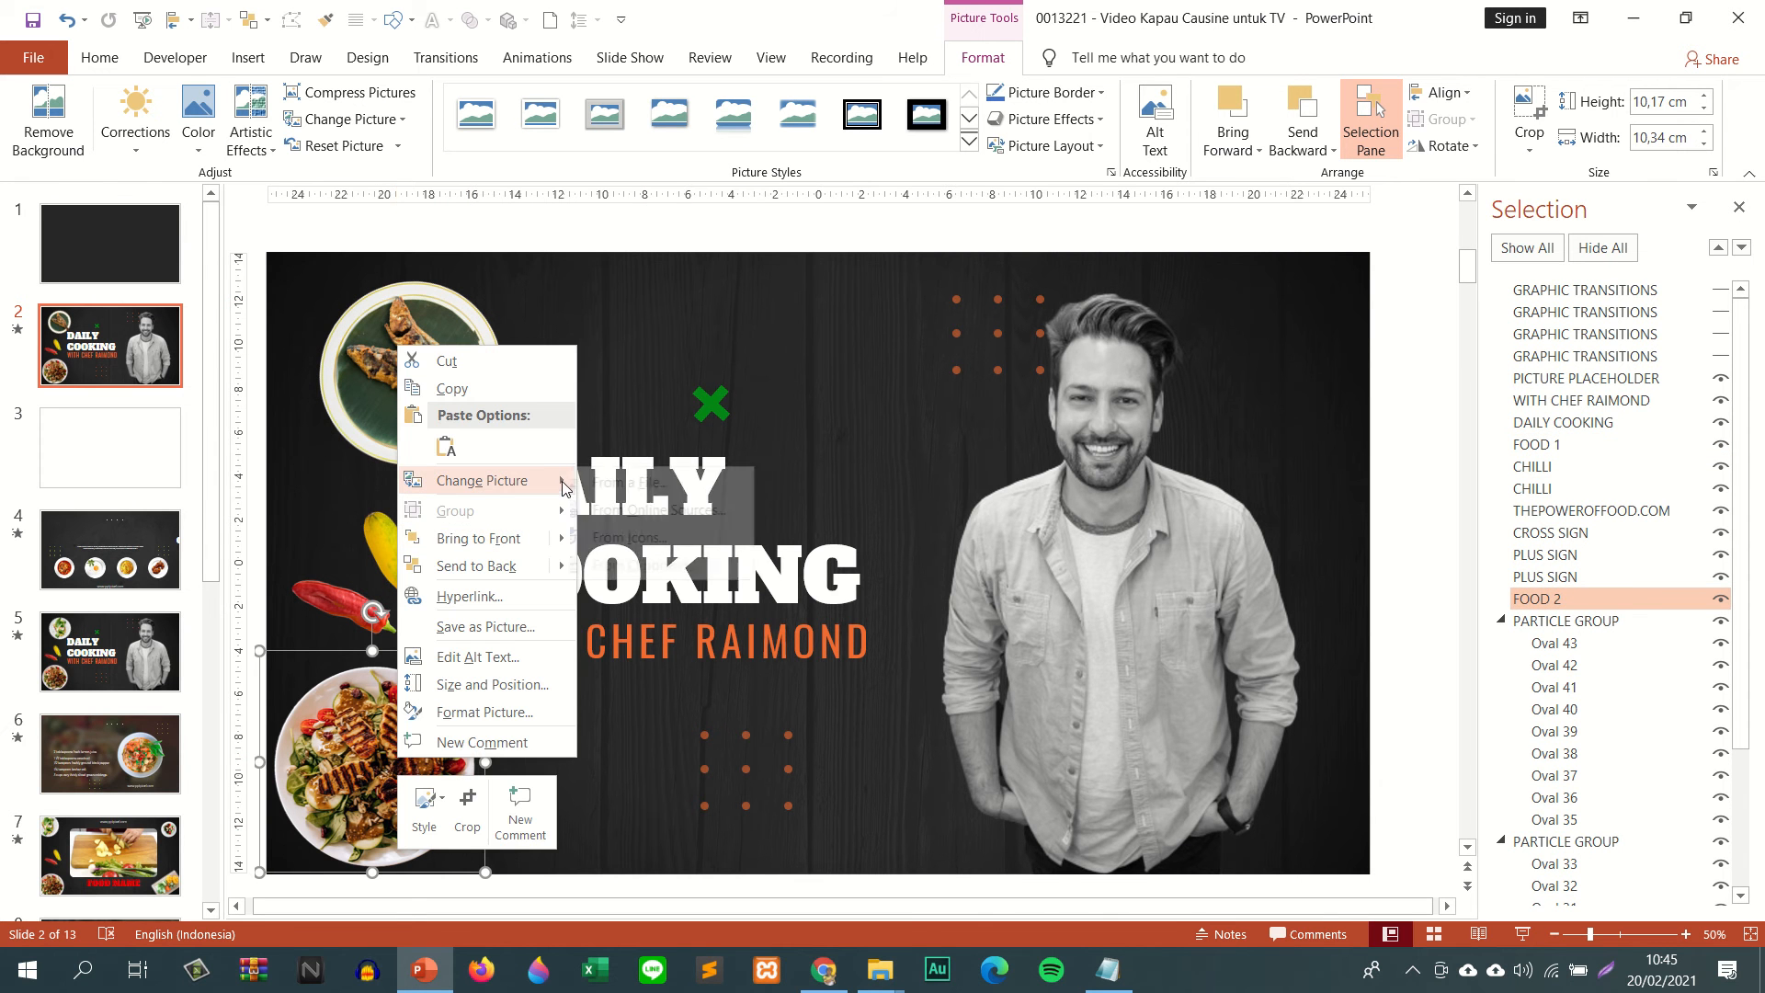
left_click(681, 484)
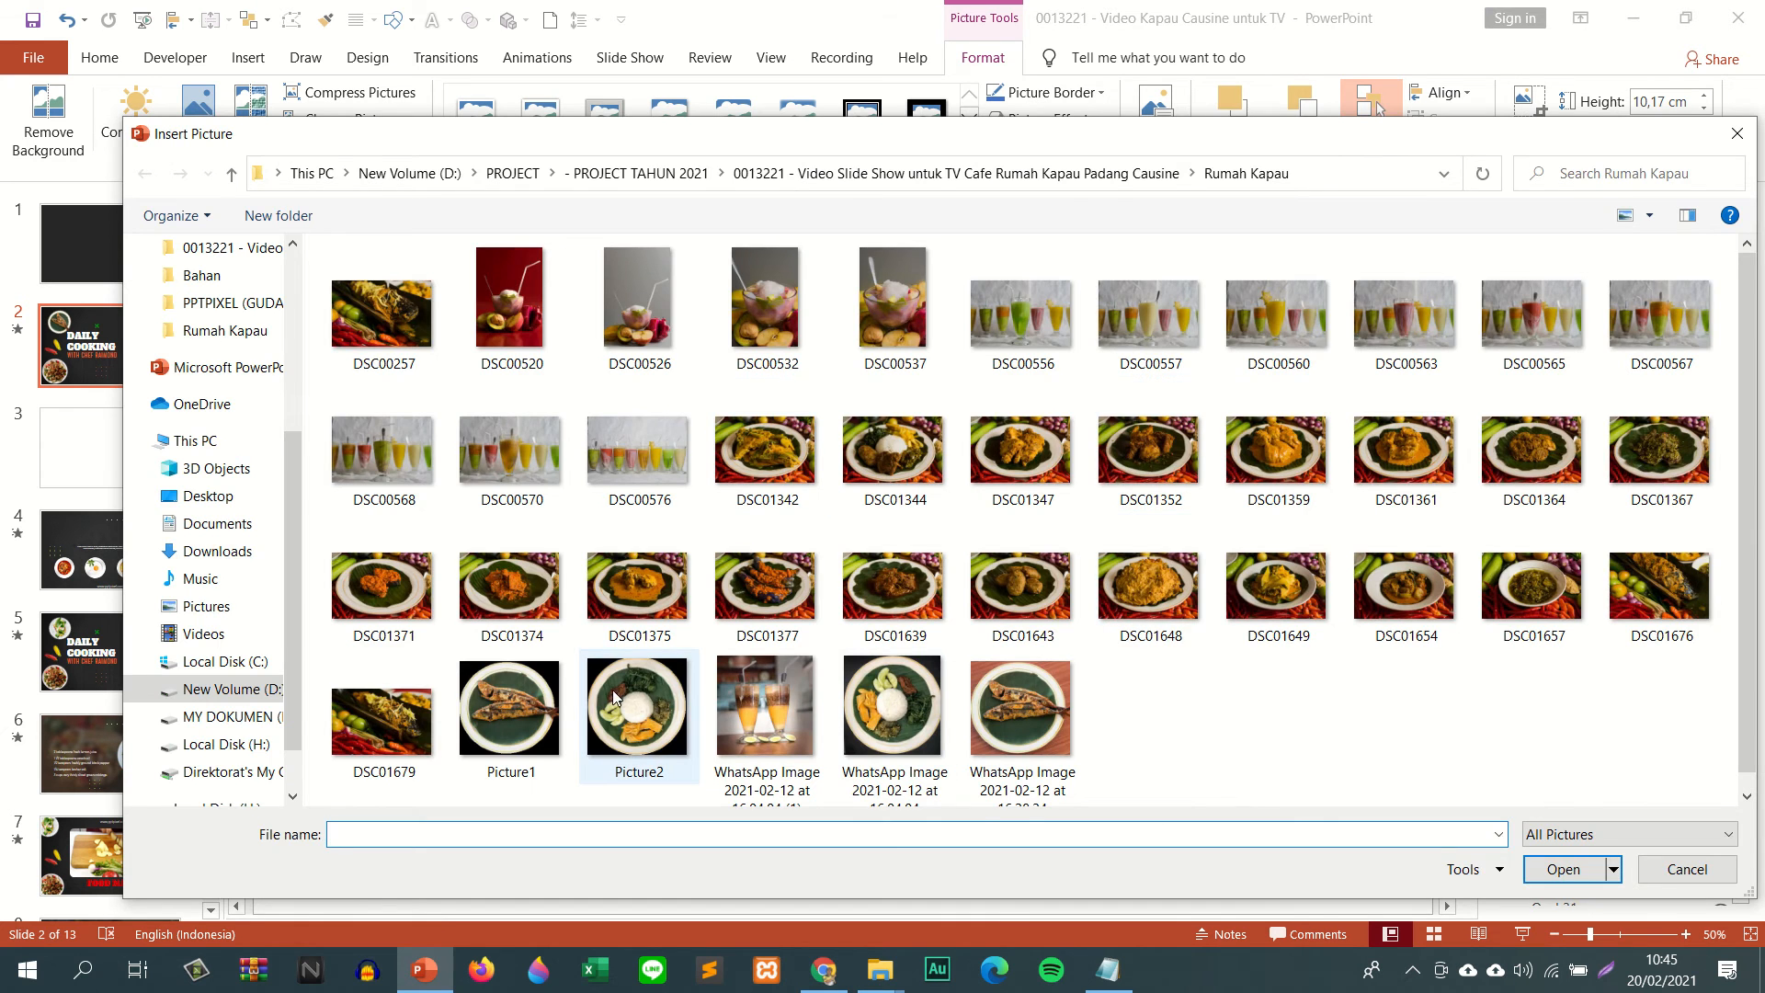
double_click(647, 721)
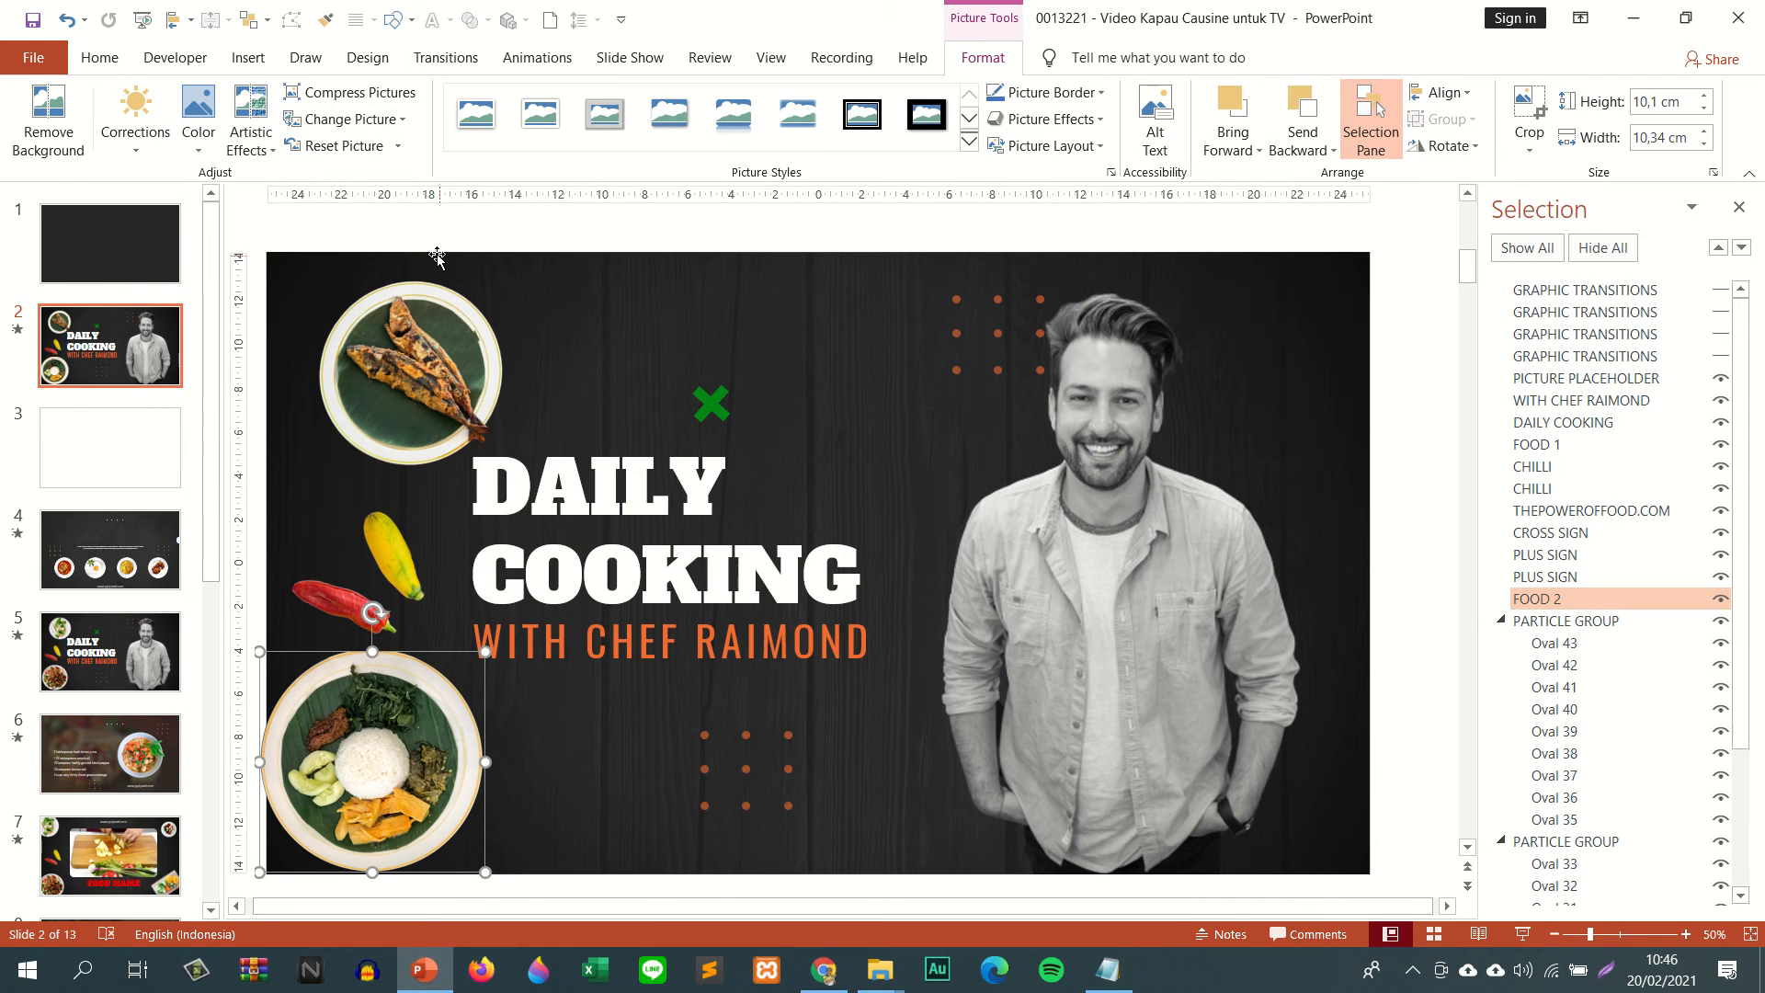
left_click(145, 366)
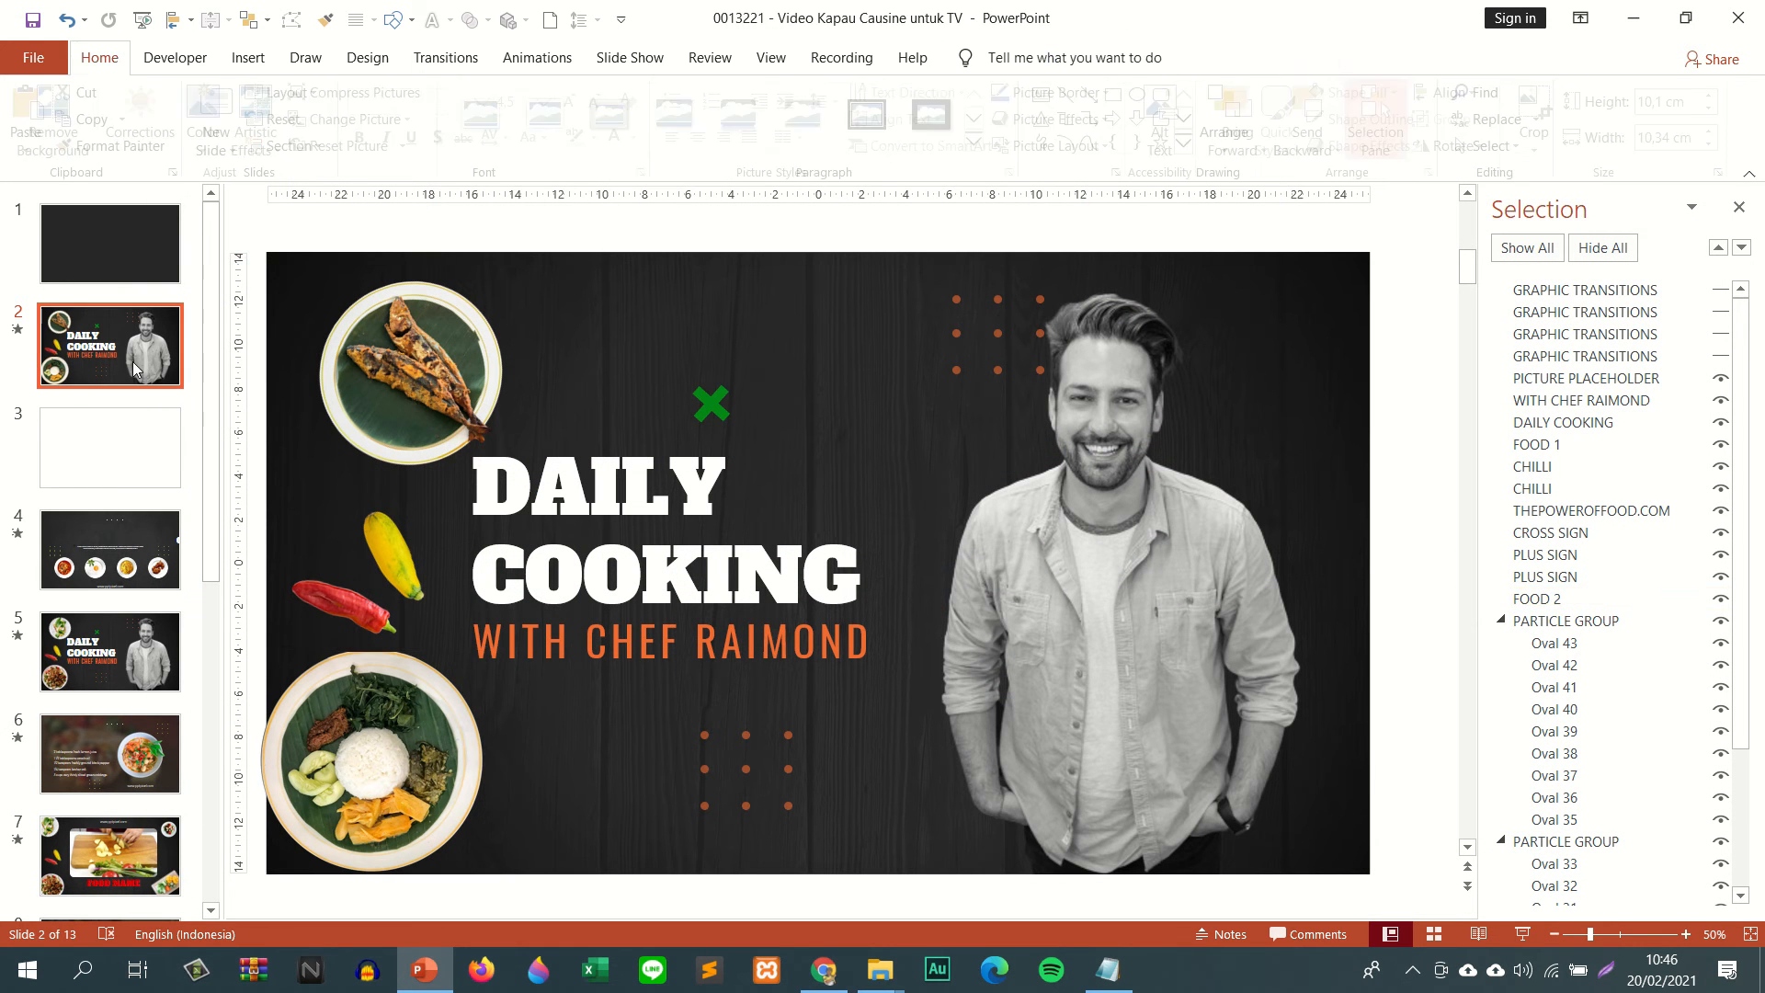
left_click(18, 329)
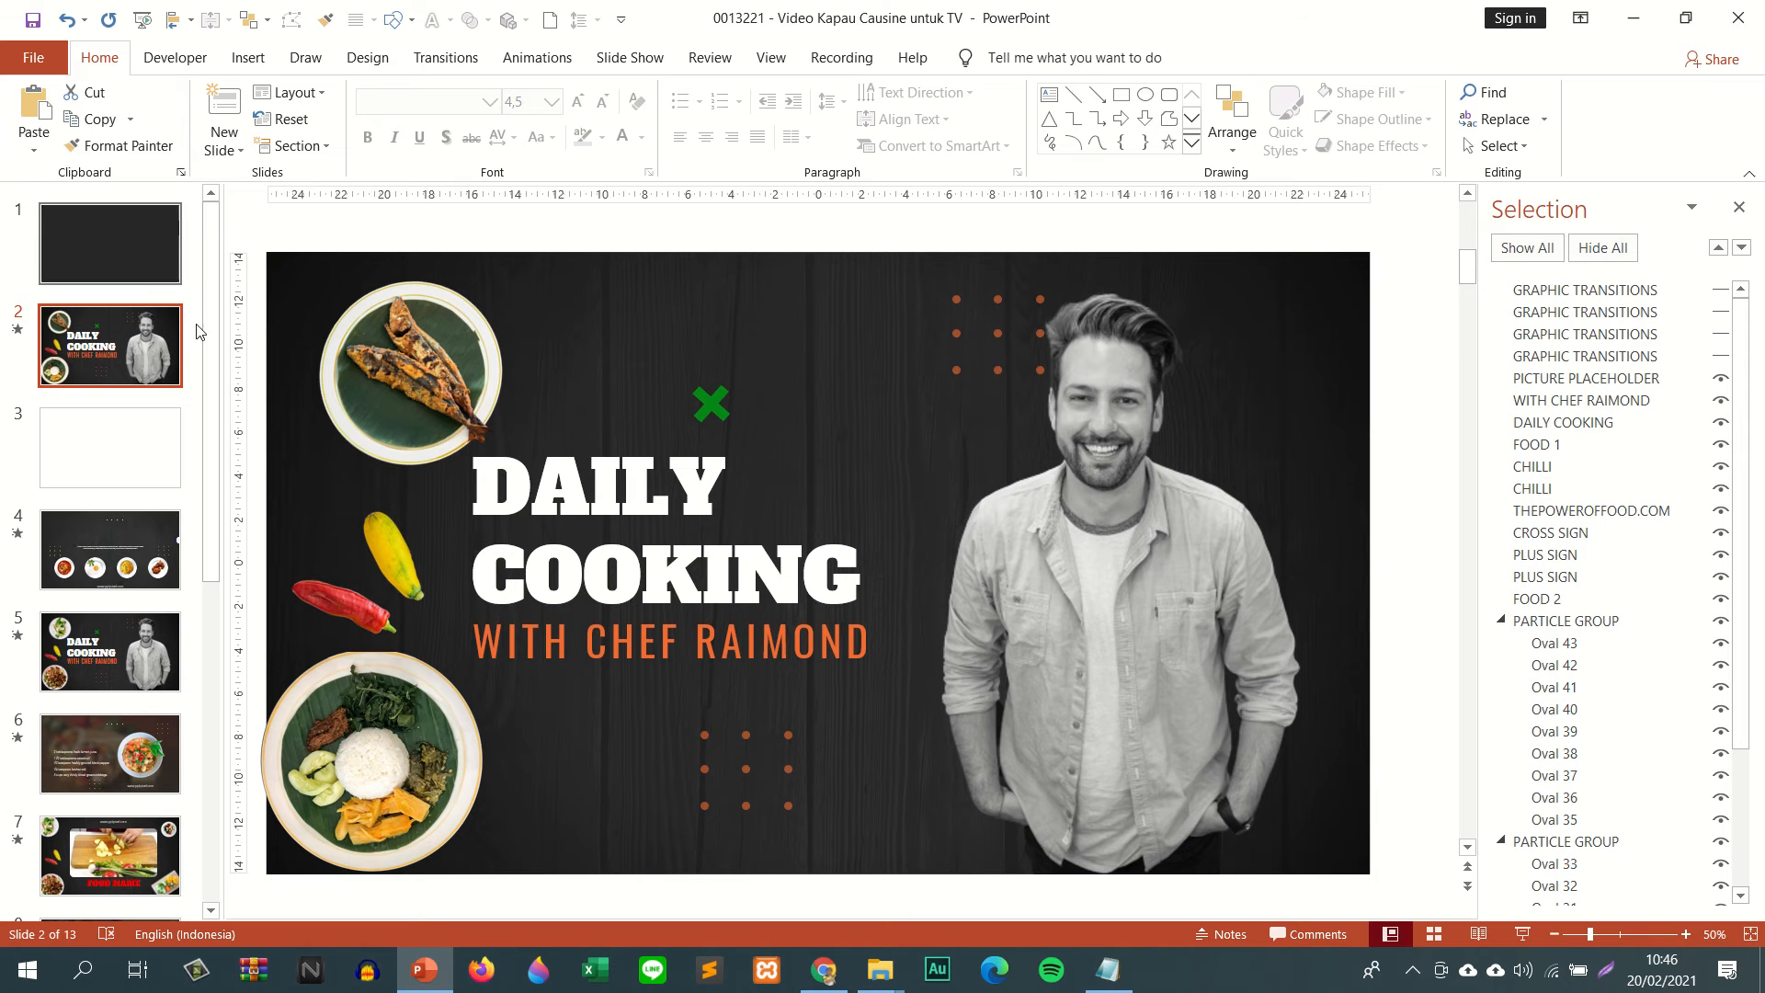
- Shift the DAILY COOKING title and the orange chef subtitle together a little to the right
left_click(553, 450)
left_click(692, 447)
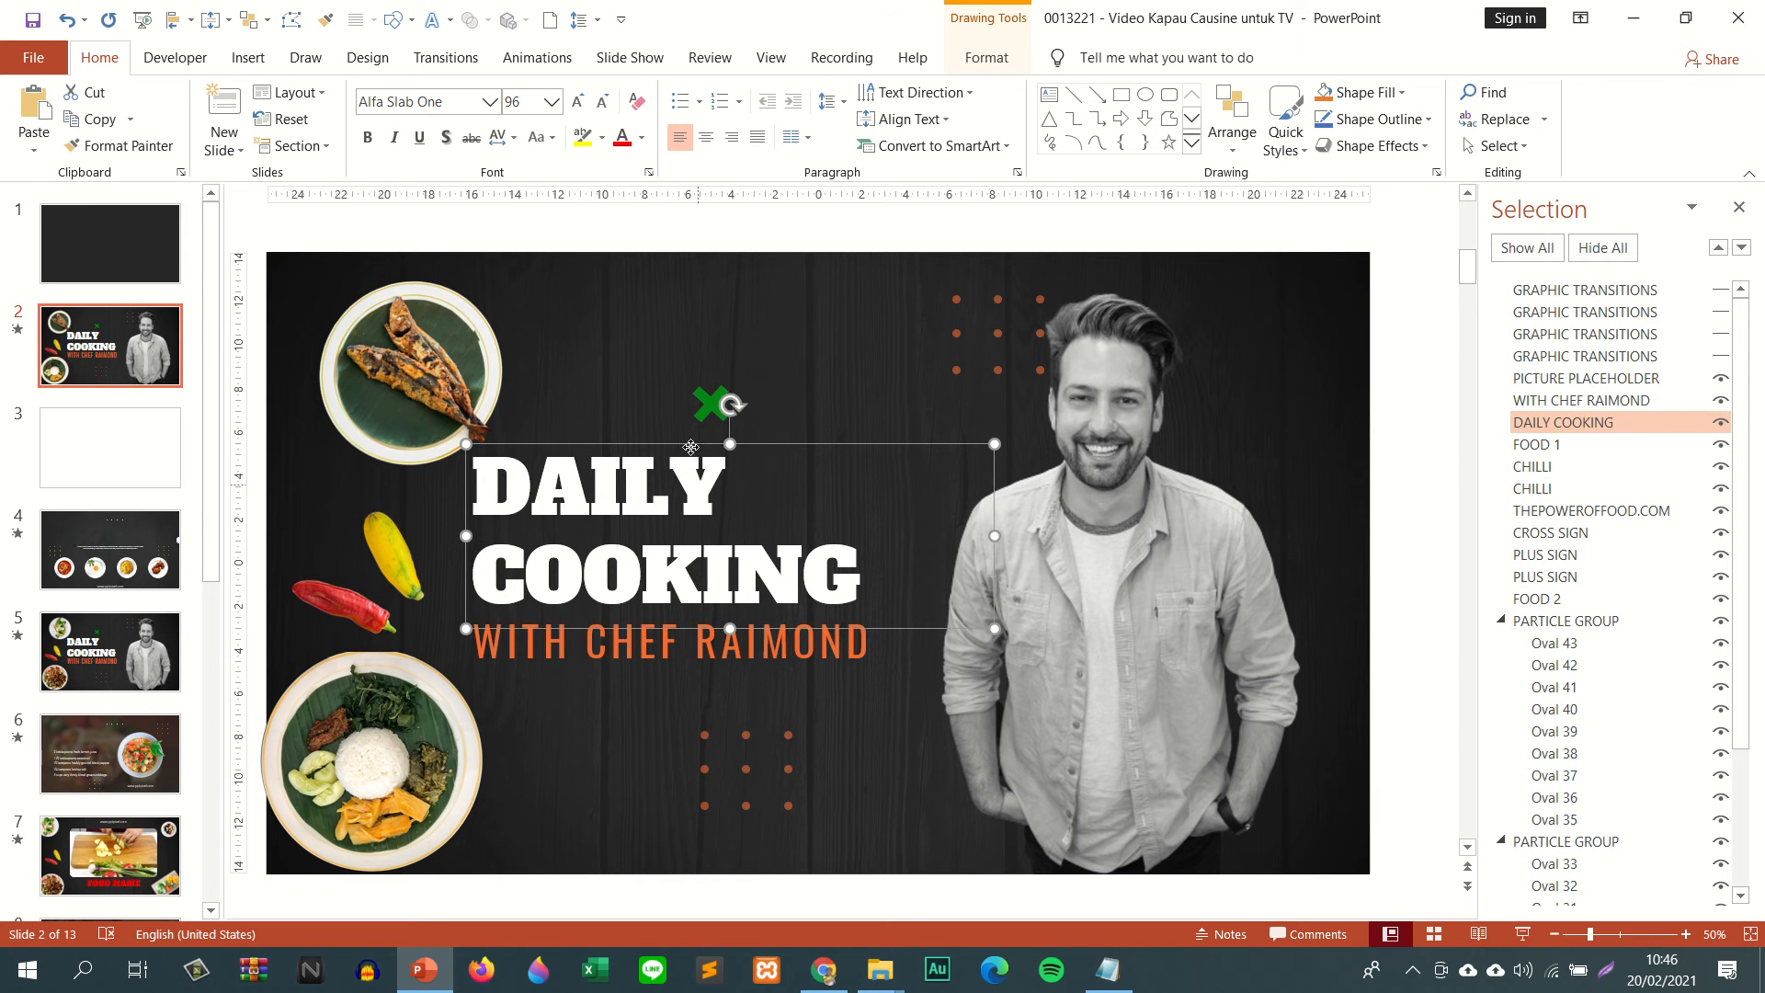
left_click(746, 641, "shift")
left_click_drag(762, 633, 826, 633)
- Move both food plates and the two chillies to the right, and raise the green cross above the title
left_click(422, 354)
left_click_drag(421, 354, 476, 339)
left_click_drag(416, 686, 480, 680)
left_click_drag(418, 569, 471, 527)
left_click_drag(368, 607, 393, 590)
left_click_drag(726, 398, 745, 347)
left_click(760, 532)
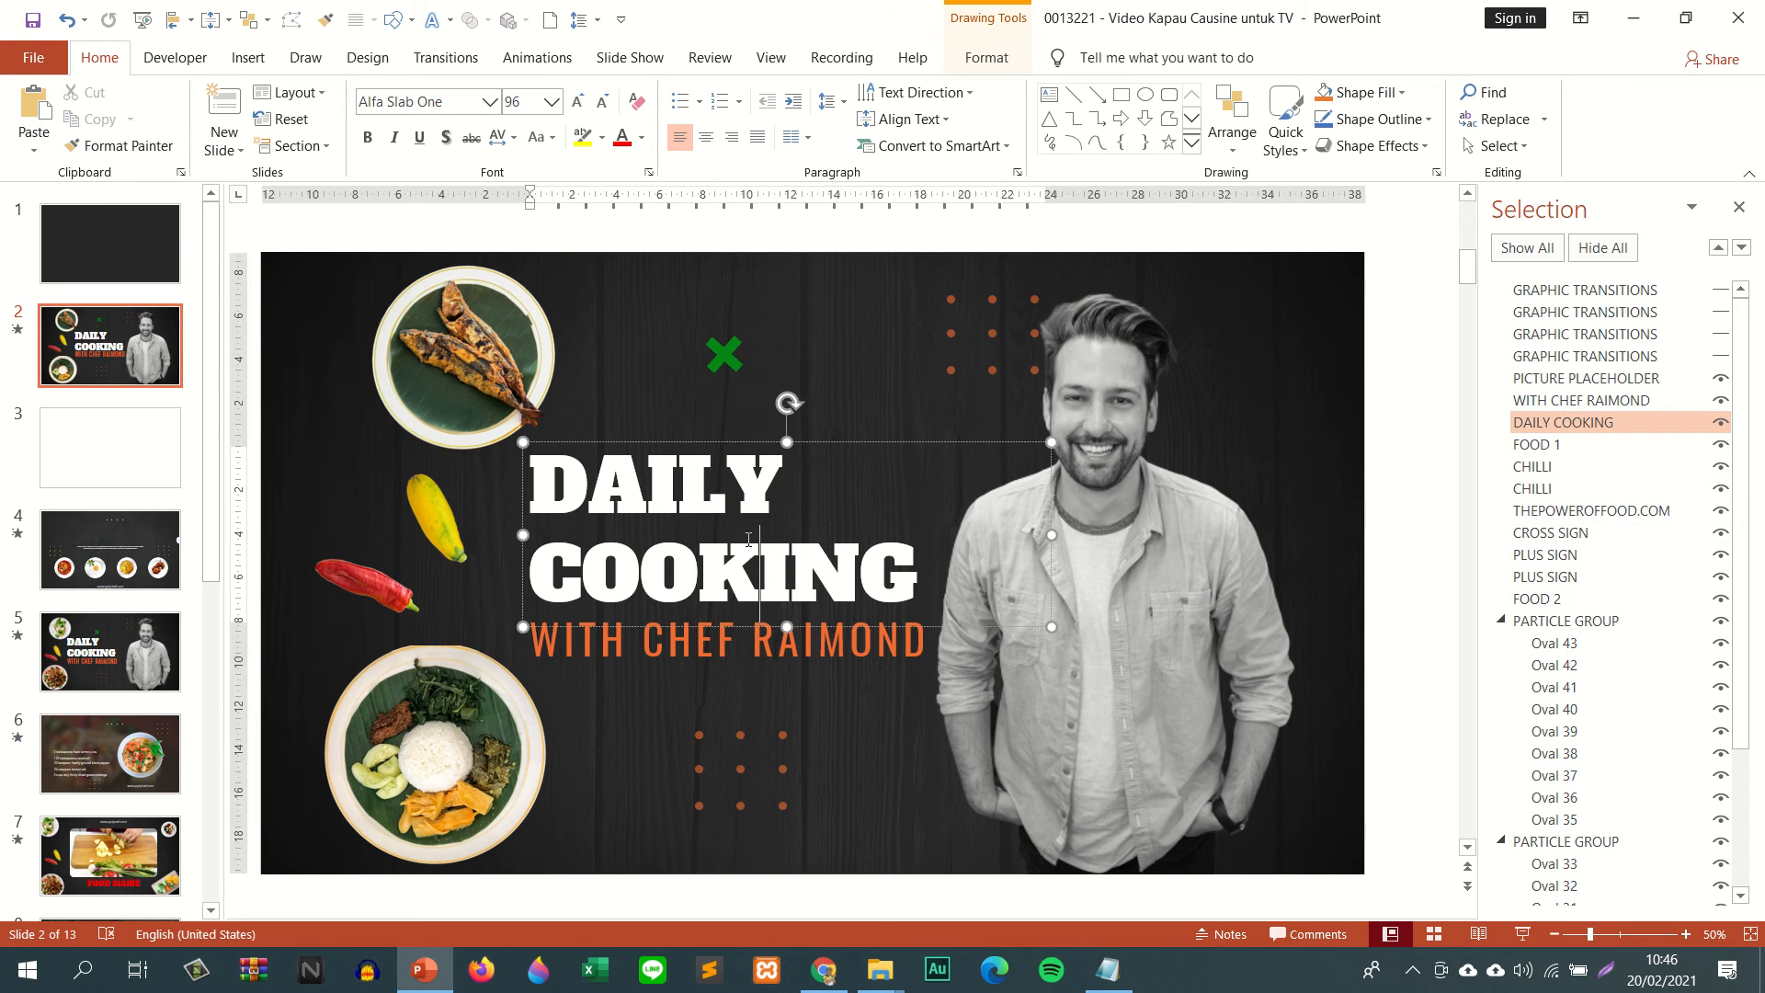
- Start replacing the man's portrait with a picture from file, browsing to - PRODUK\- GAMBAR PNG on drive D
left_click(1150, 375)
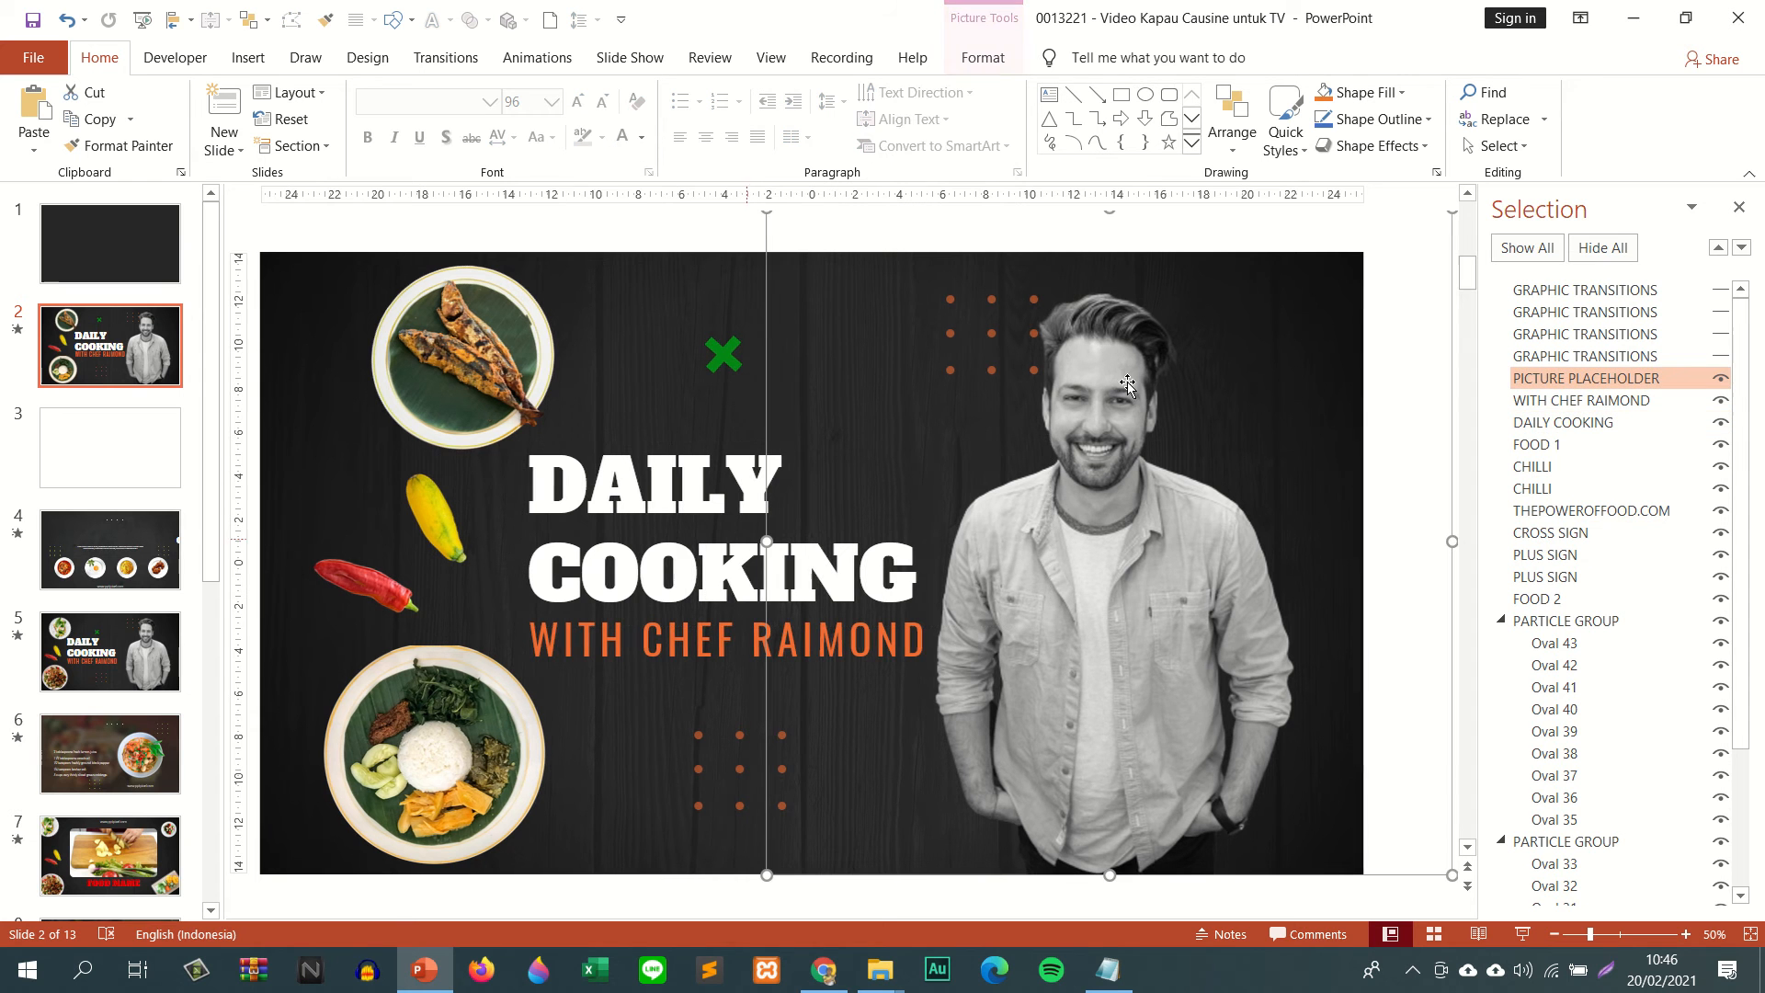
right_click(1111, 377)
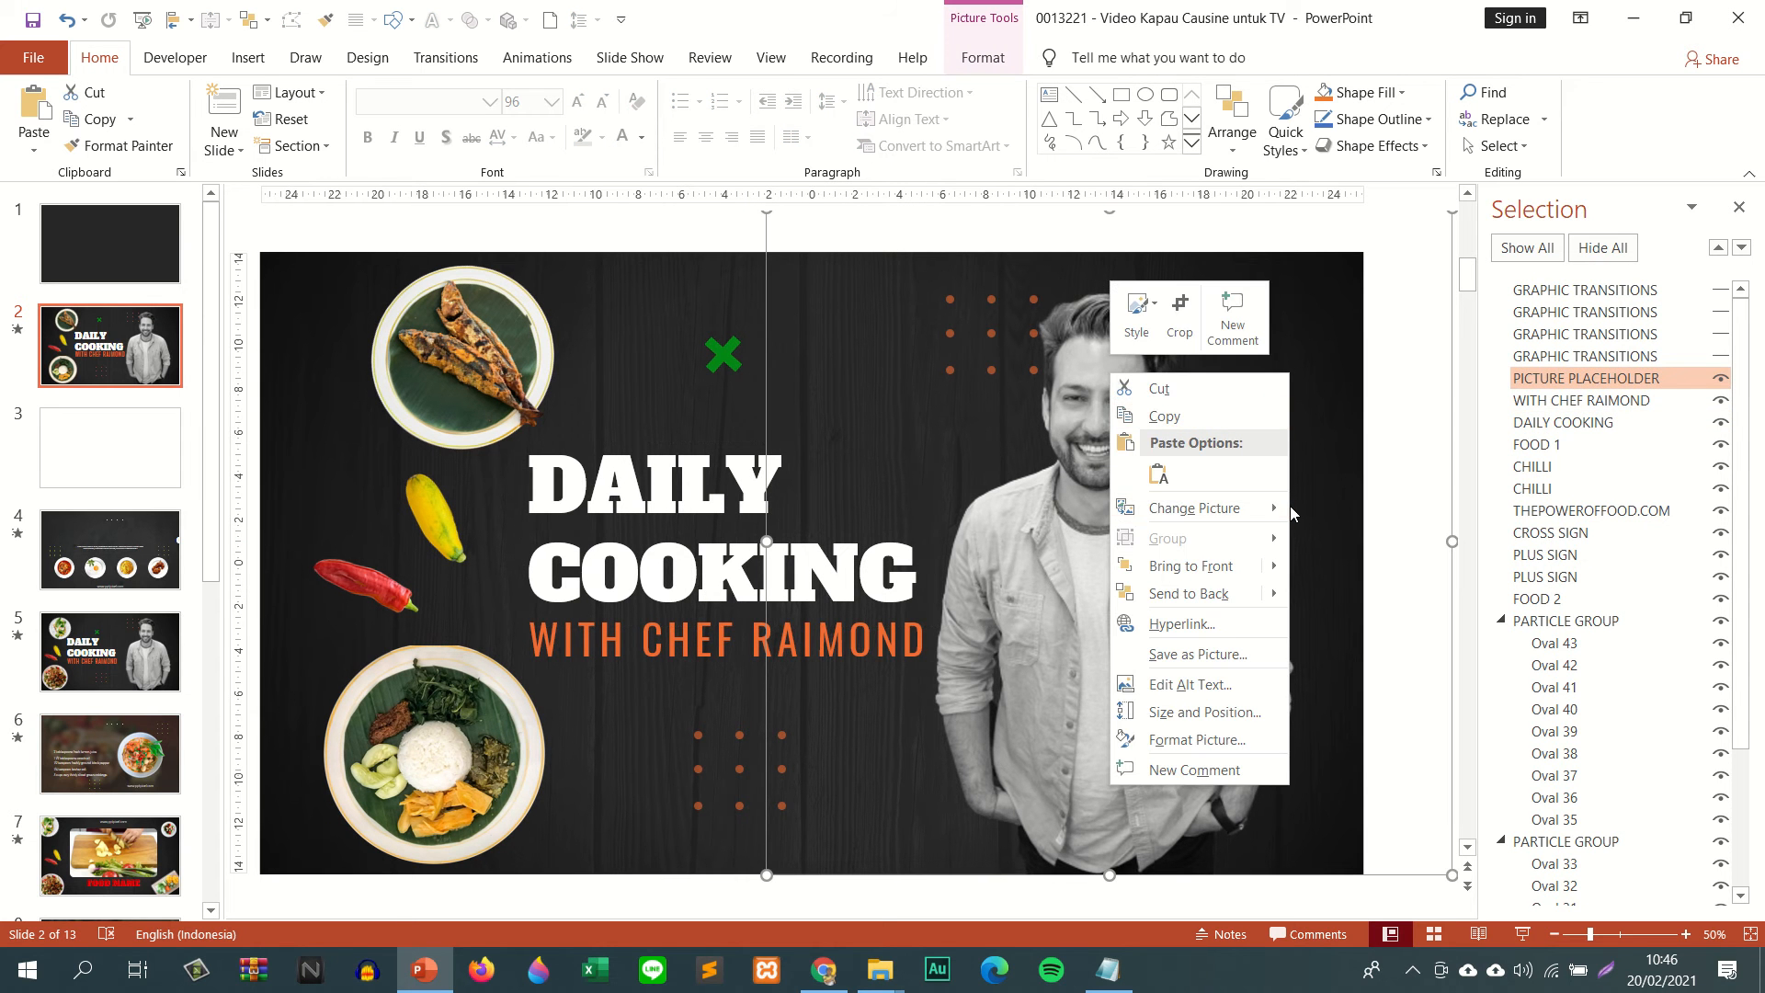
mouse_move(1276, 508)
left_click(1365, 510)
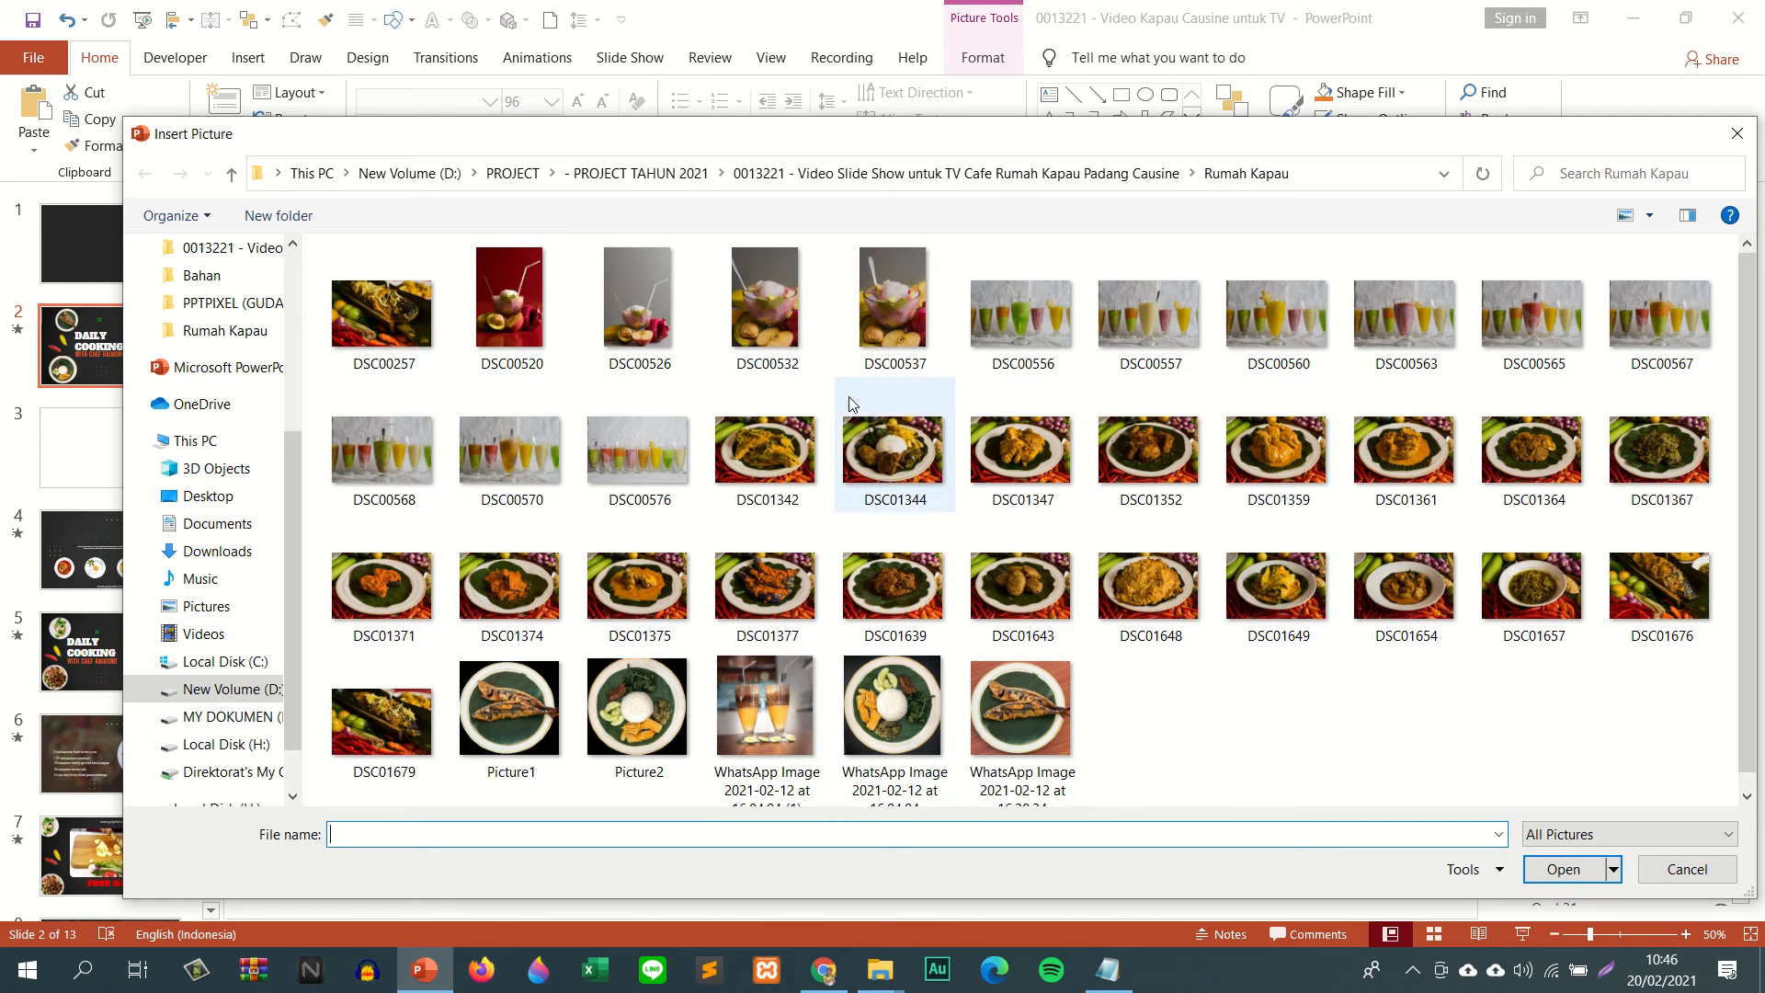
left_click(228, 691)
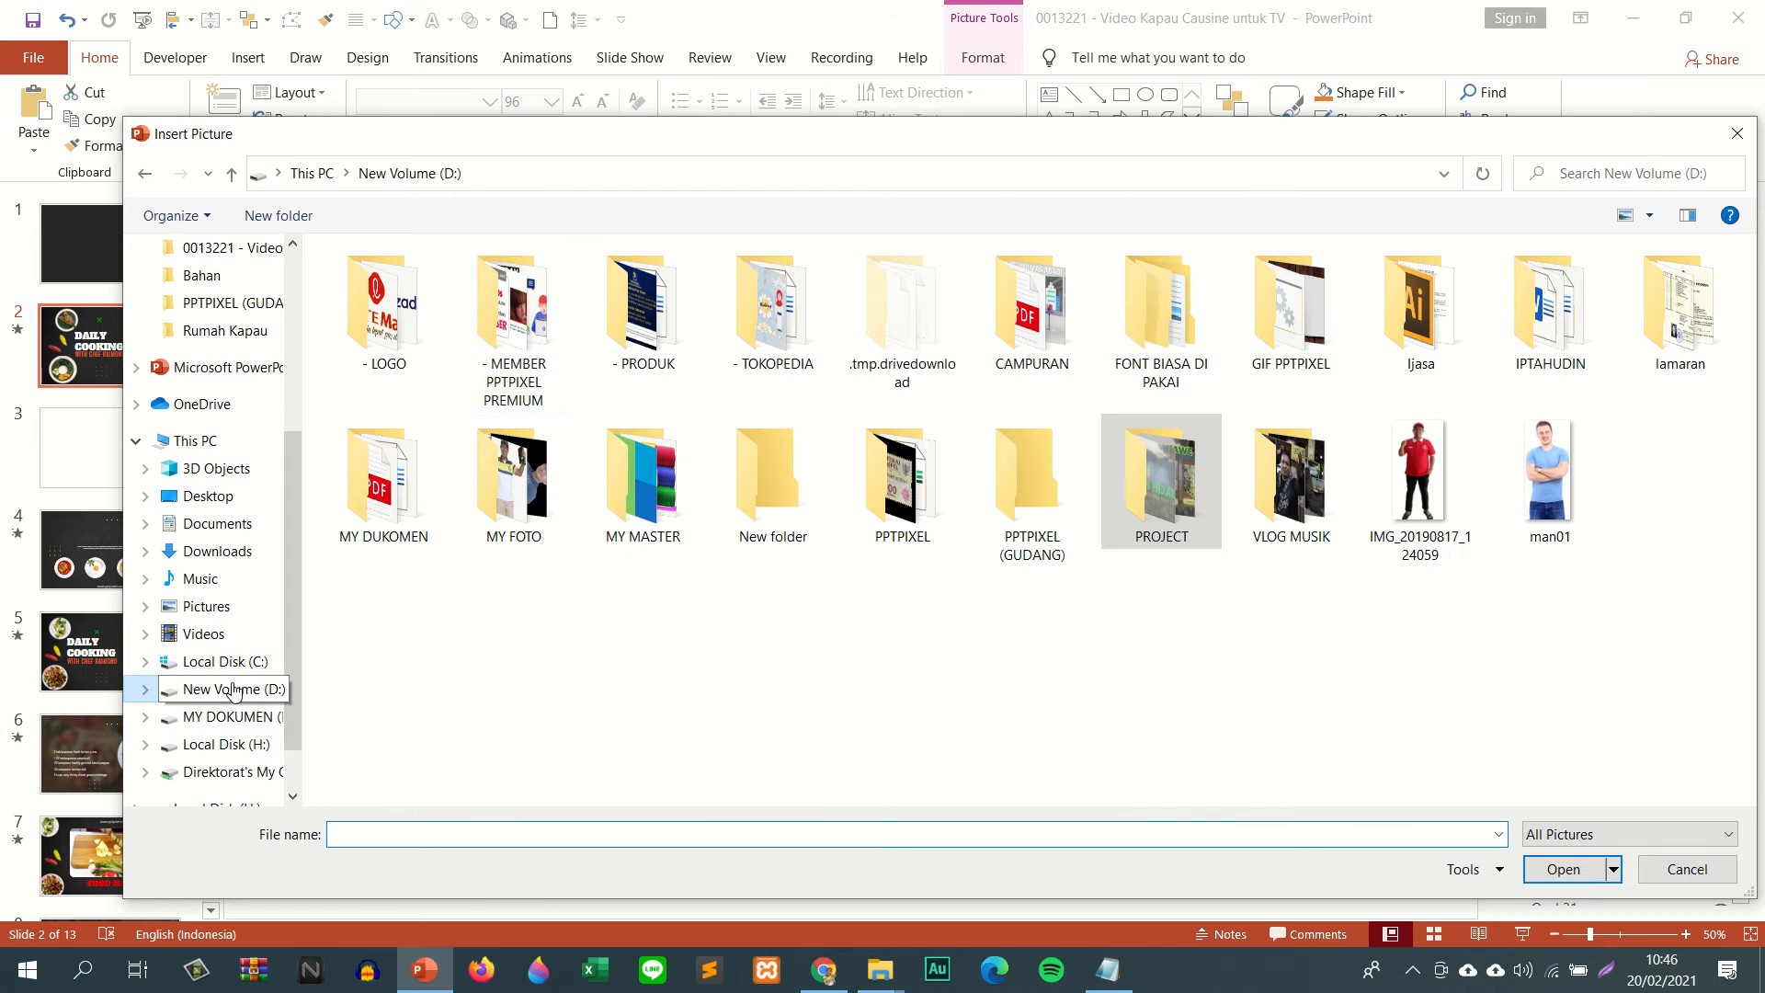
double_click(685, 317)
double_click(777, 313)
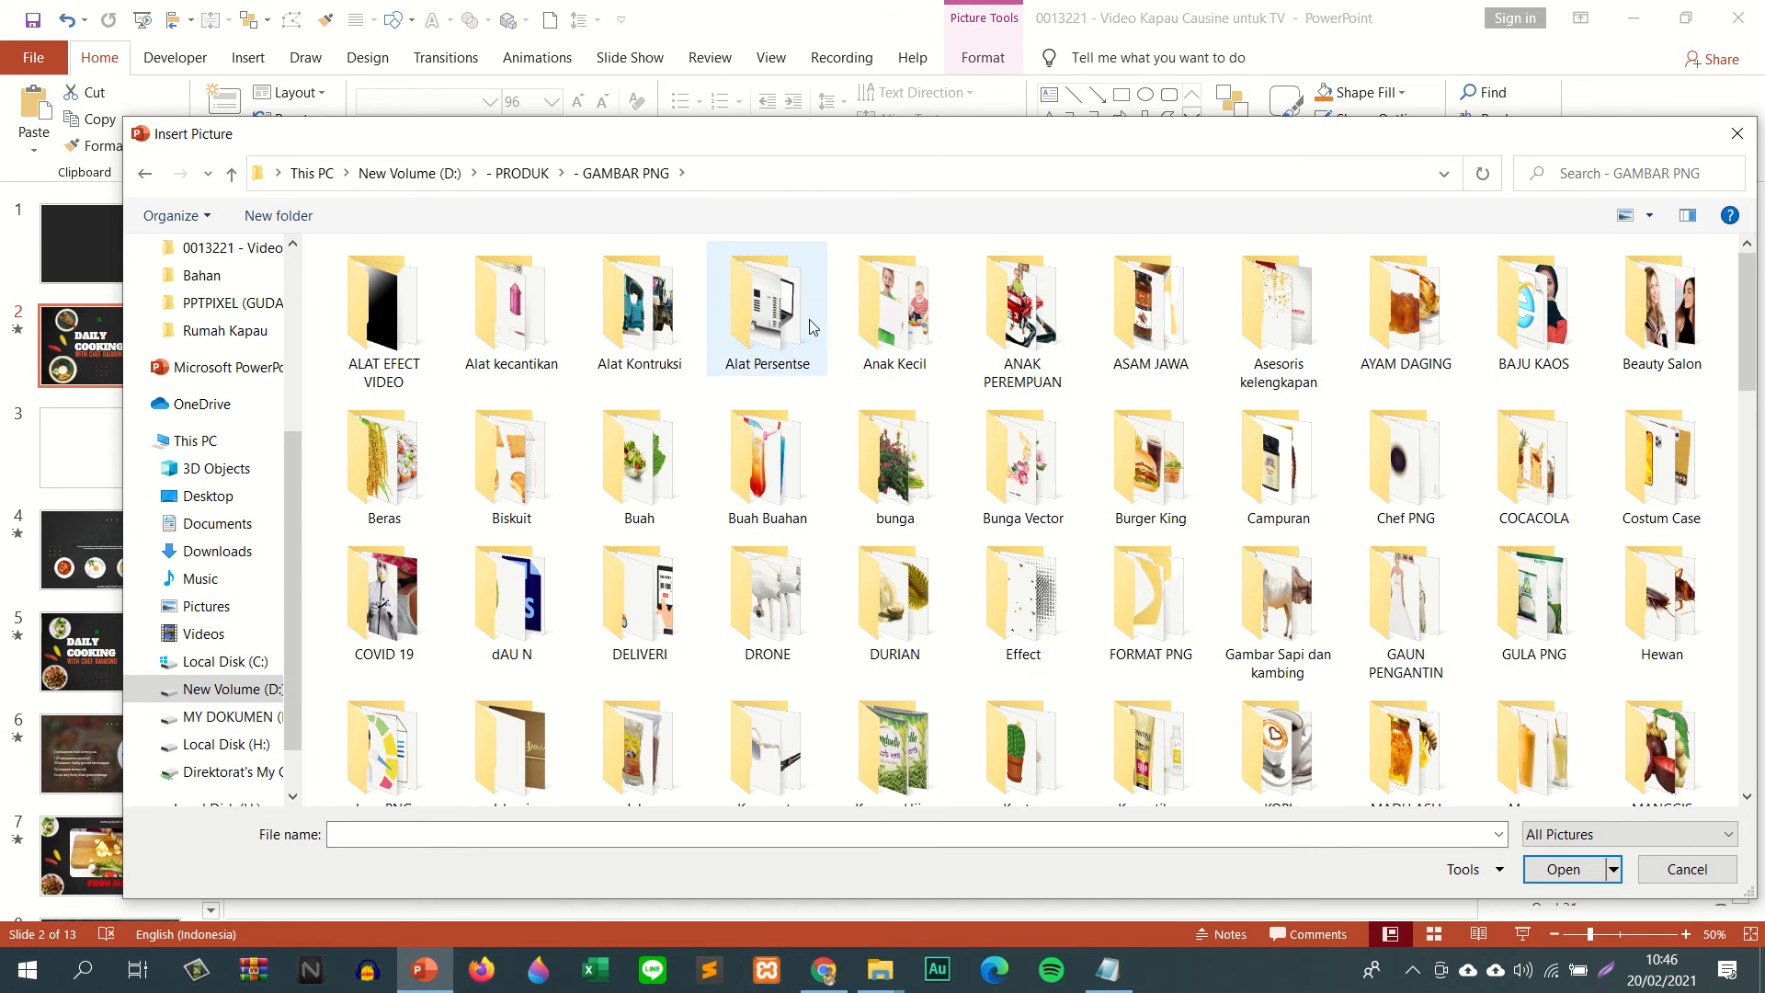
- Look through the - GAMBAR PNG folder and its Chef PNG subfolder for a suitable chef portrait
scroll(897, 368, "down", 2)
scroll(1063, 442, "down", 15)
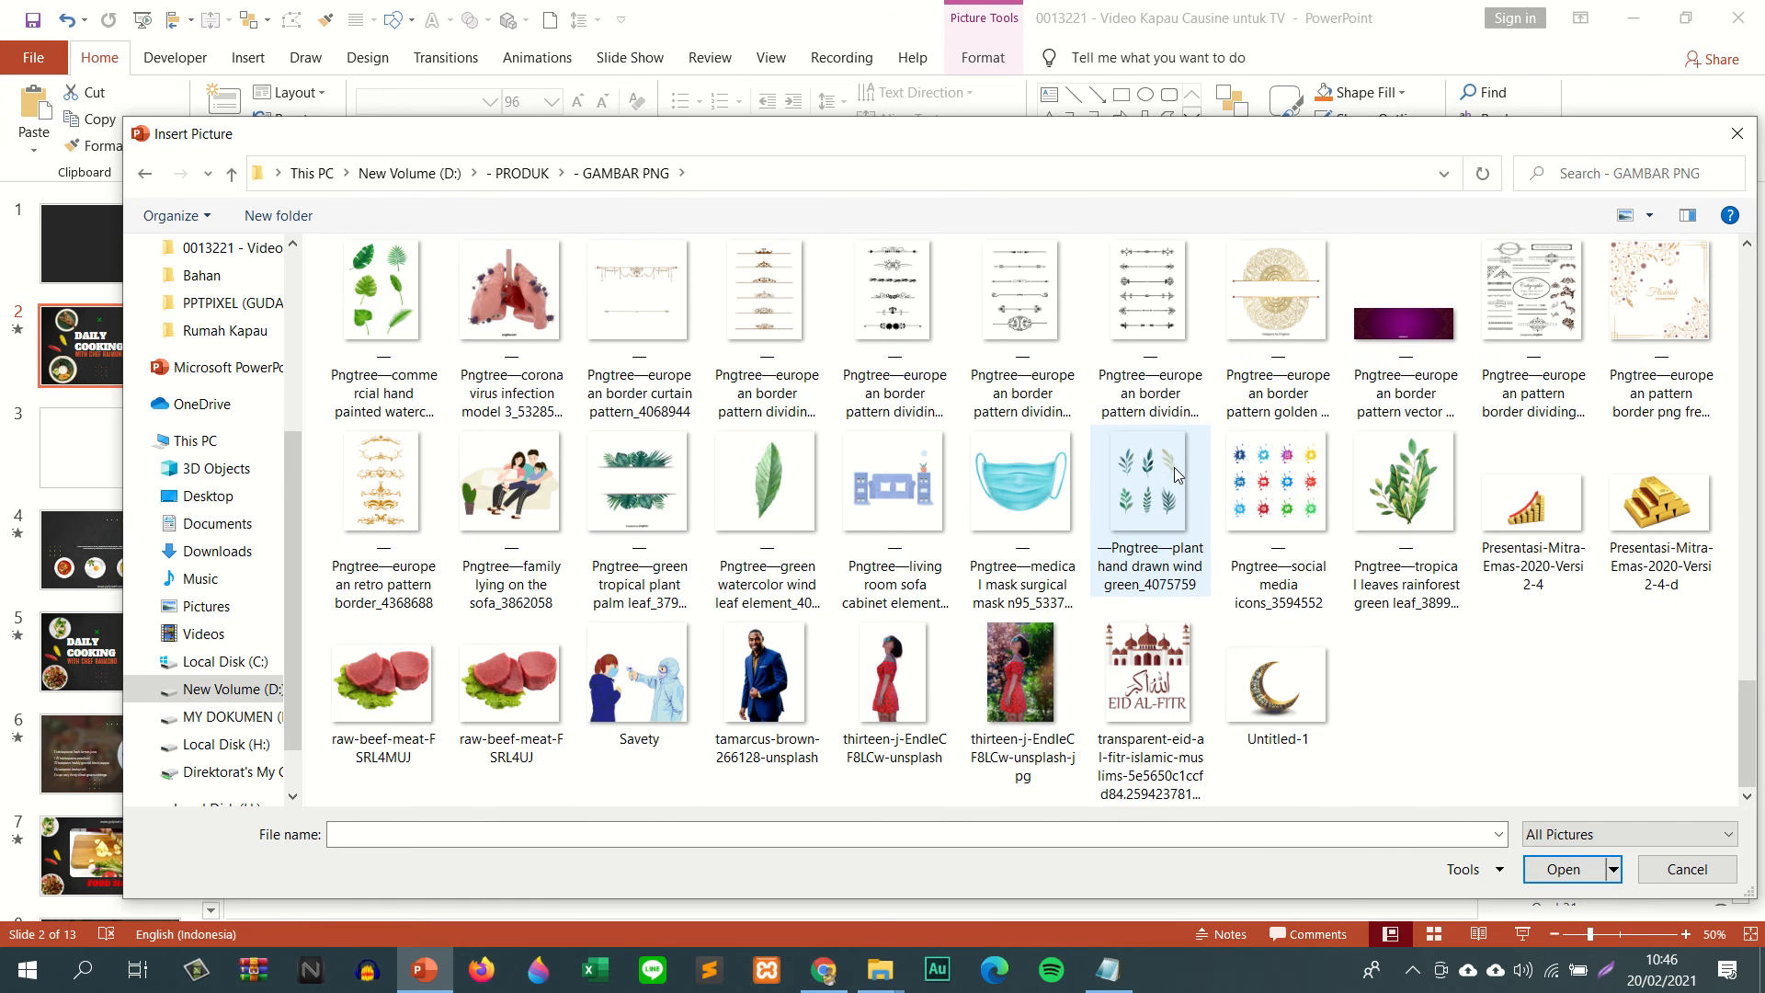
scroll(1175, 475, "up", 3)
scroll(1175, 475, "up", 8)
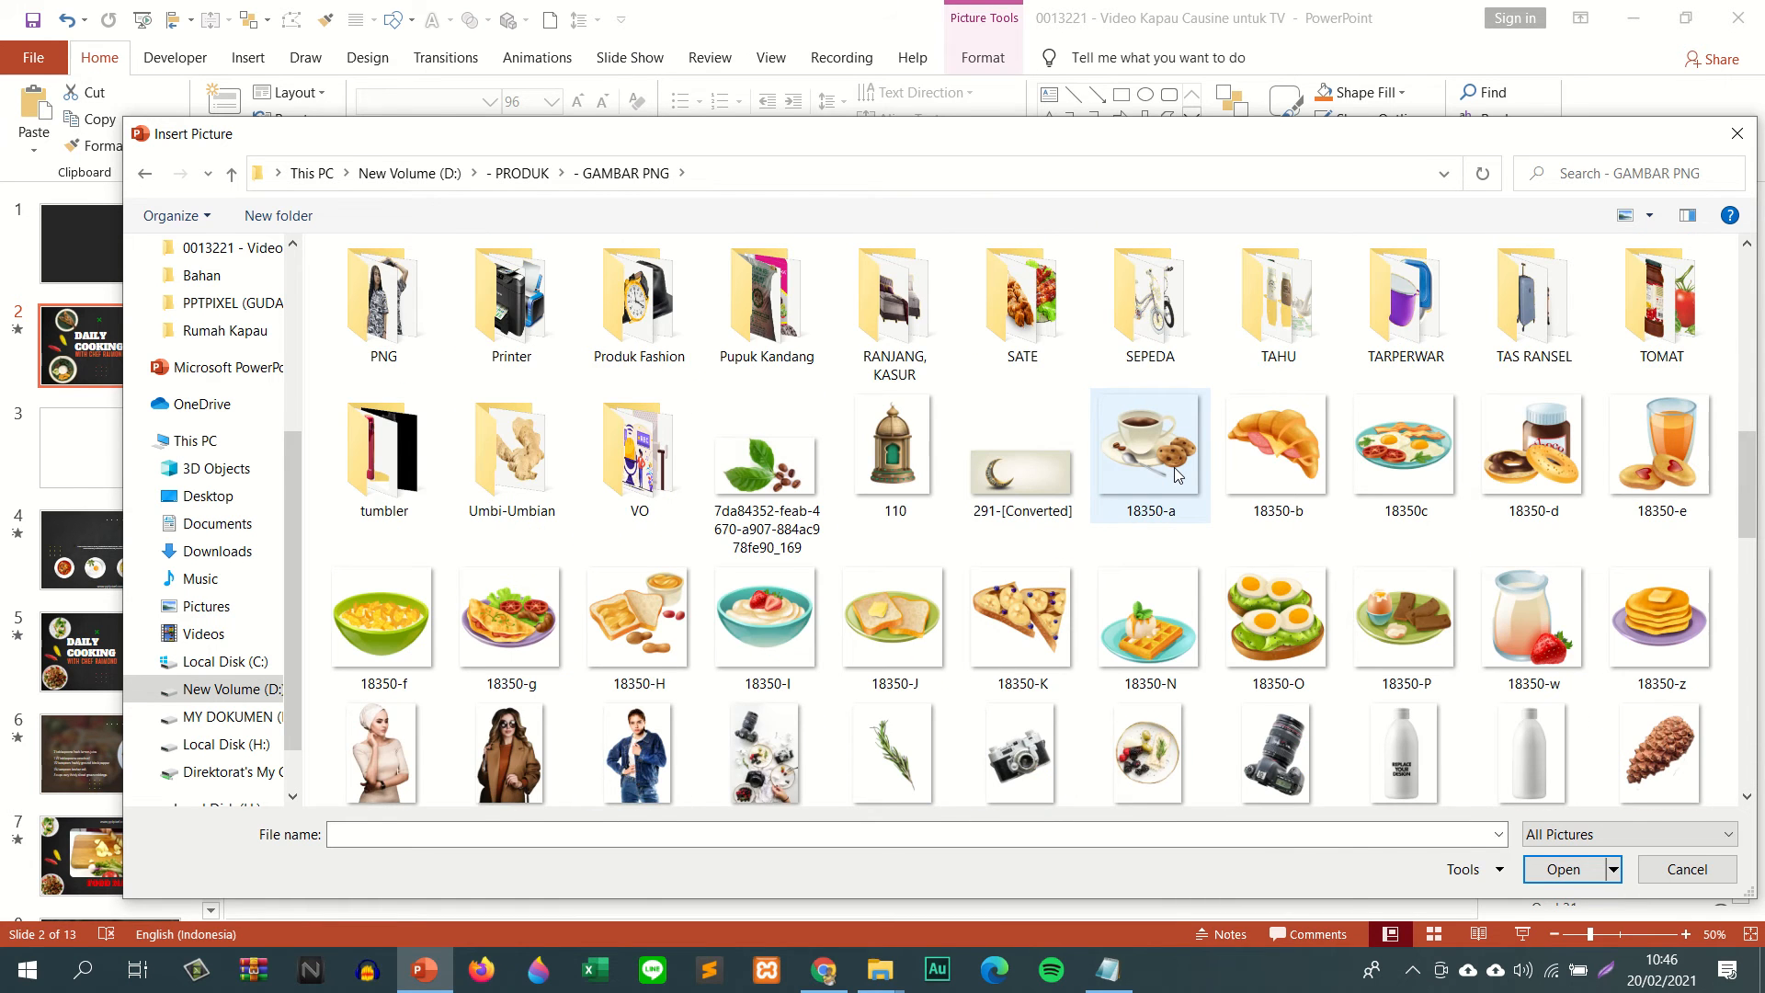
scroll(1175, 475, "up", 6)
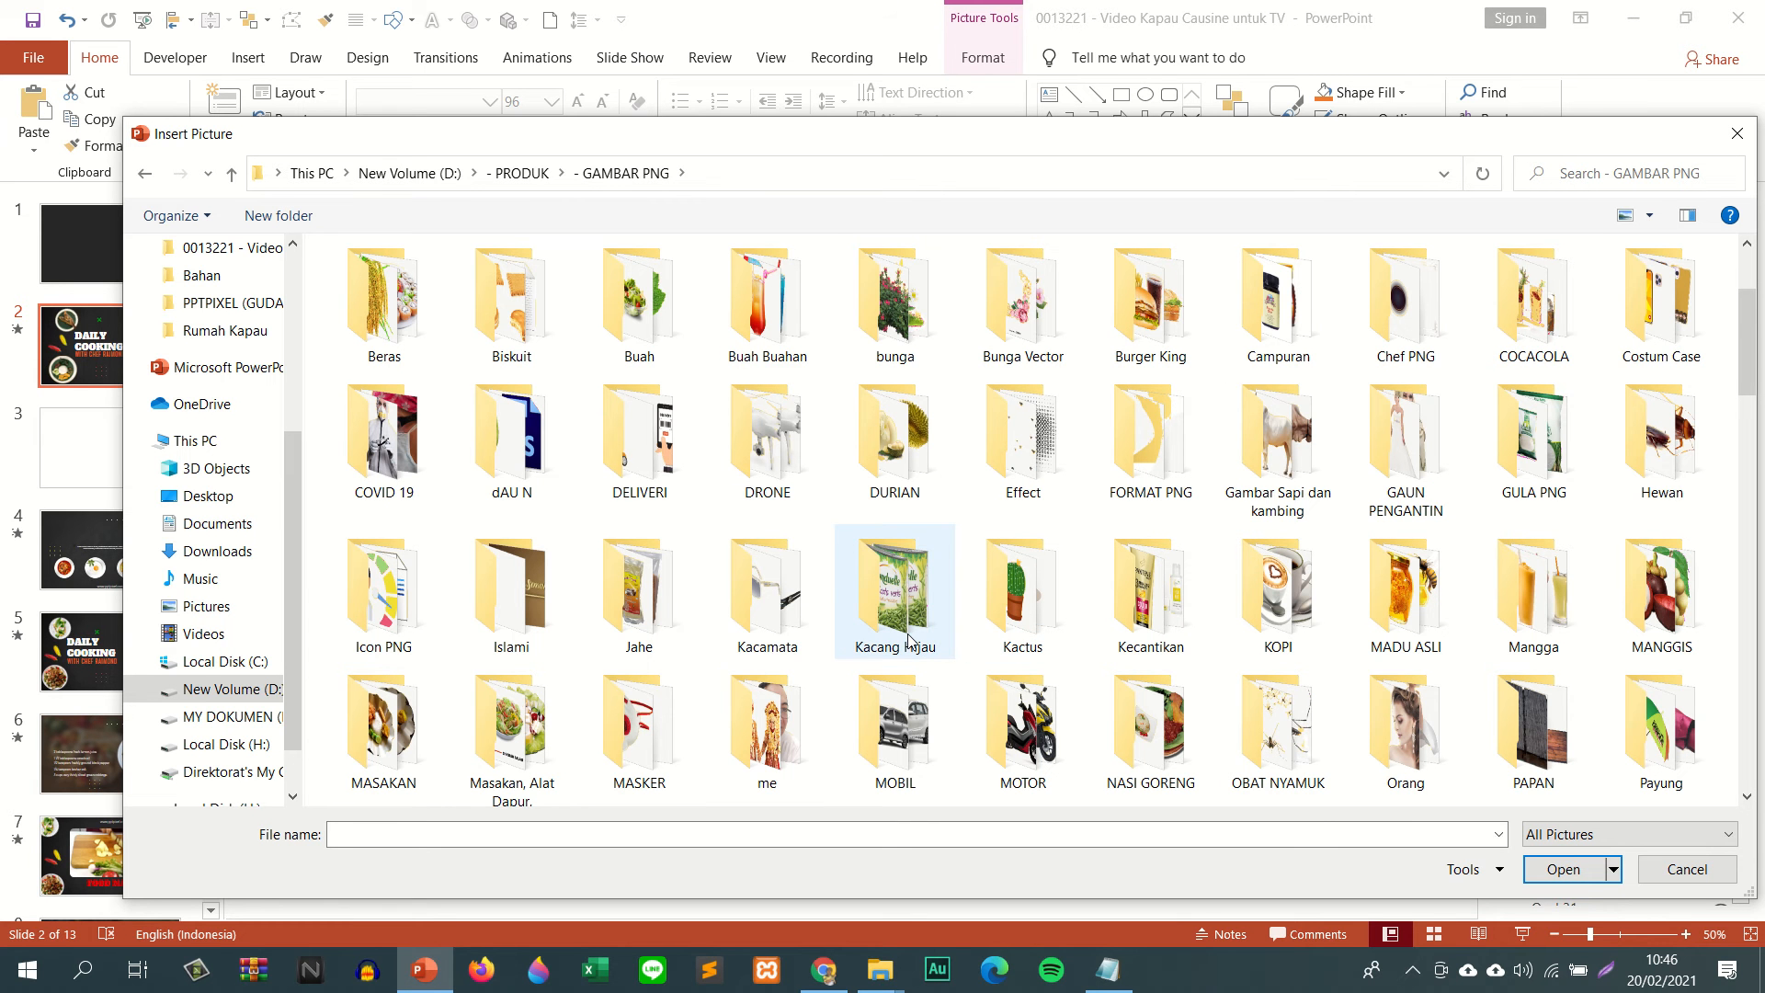
scroll(1036, 450, "up", 1)
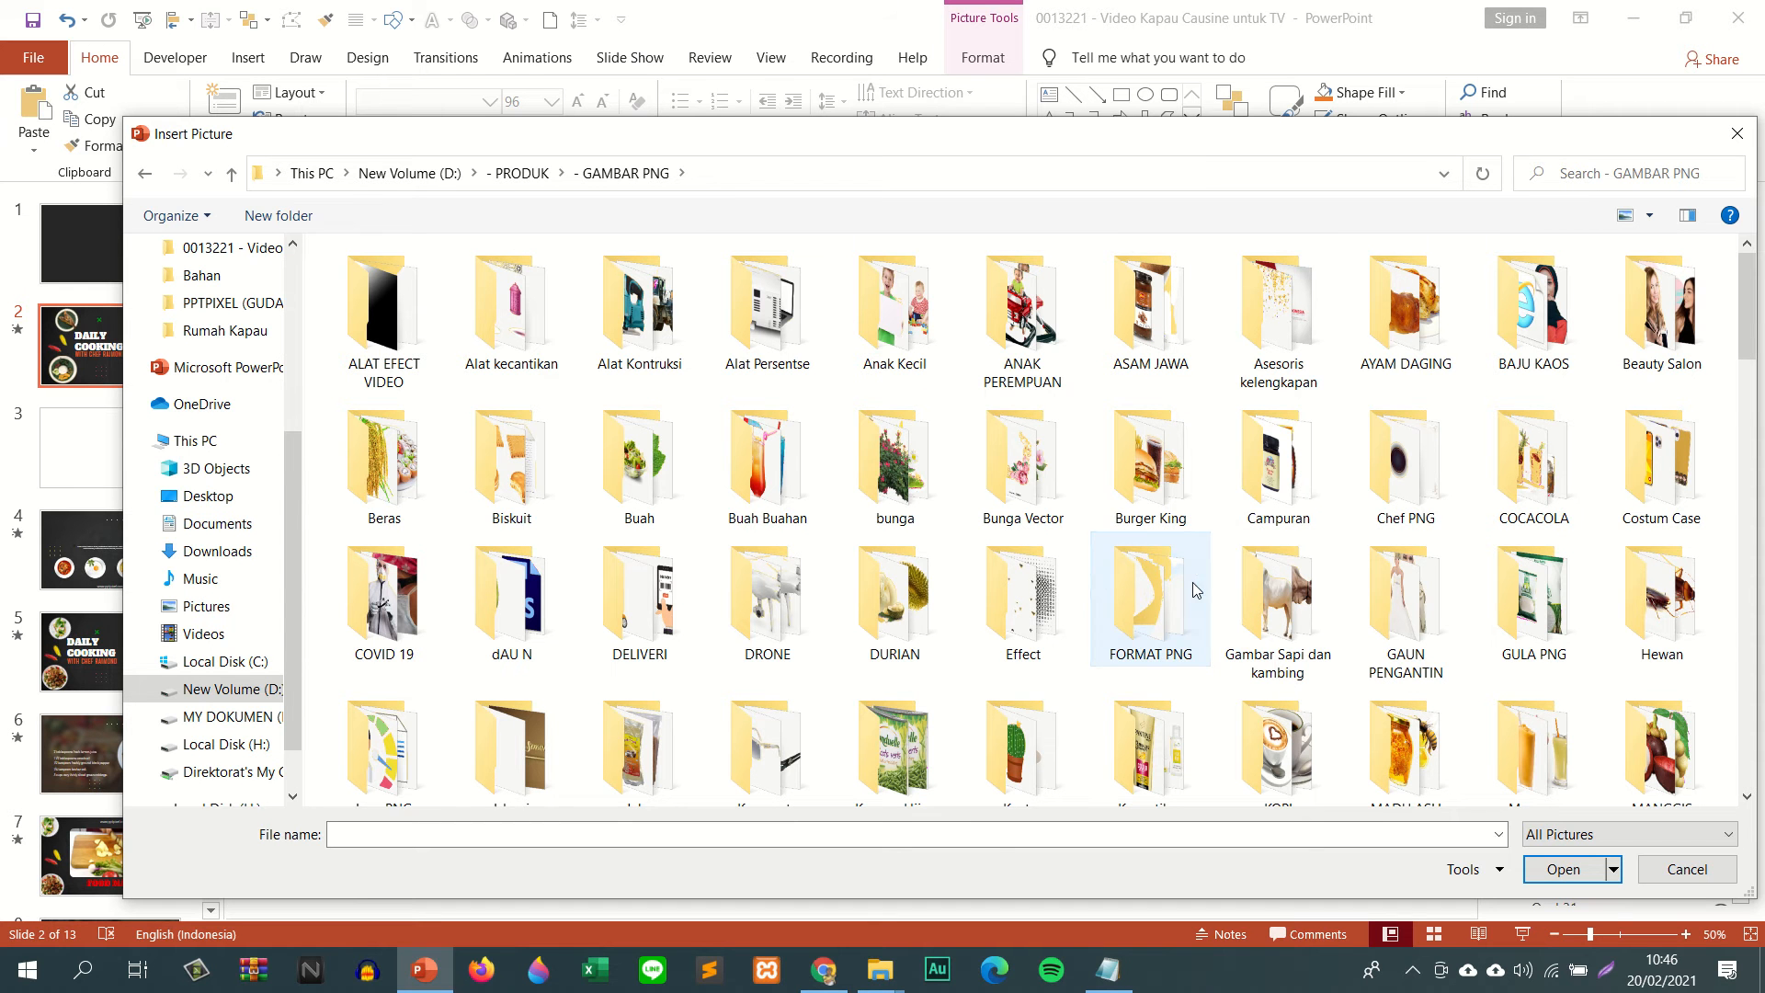
scroll(1193, 584, "down", 5)
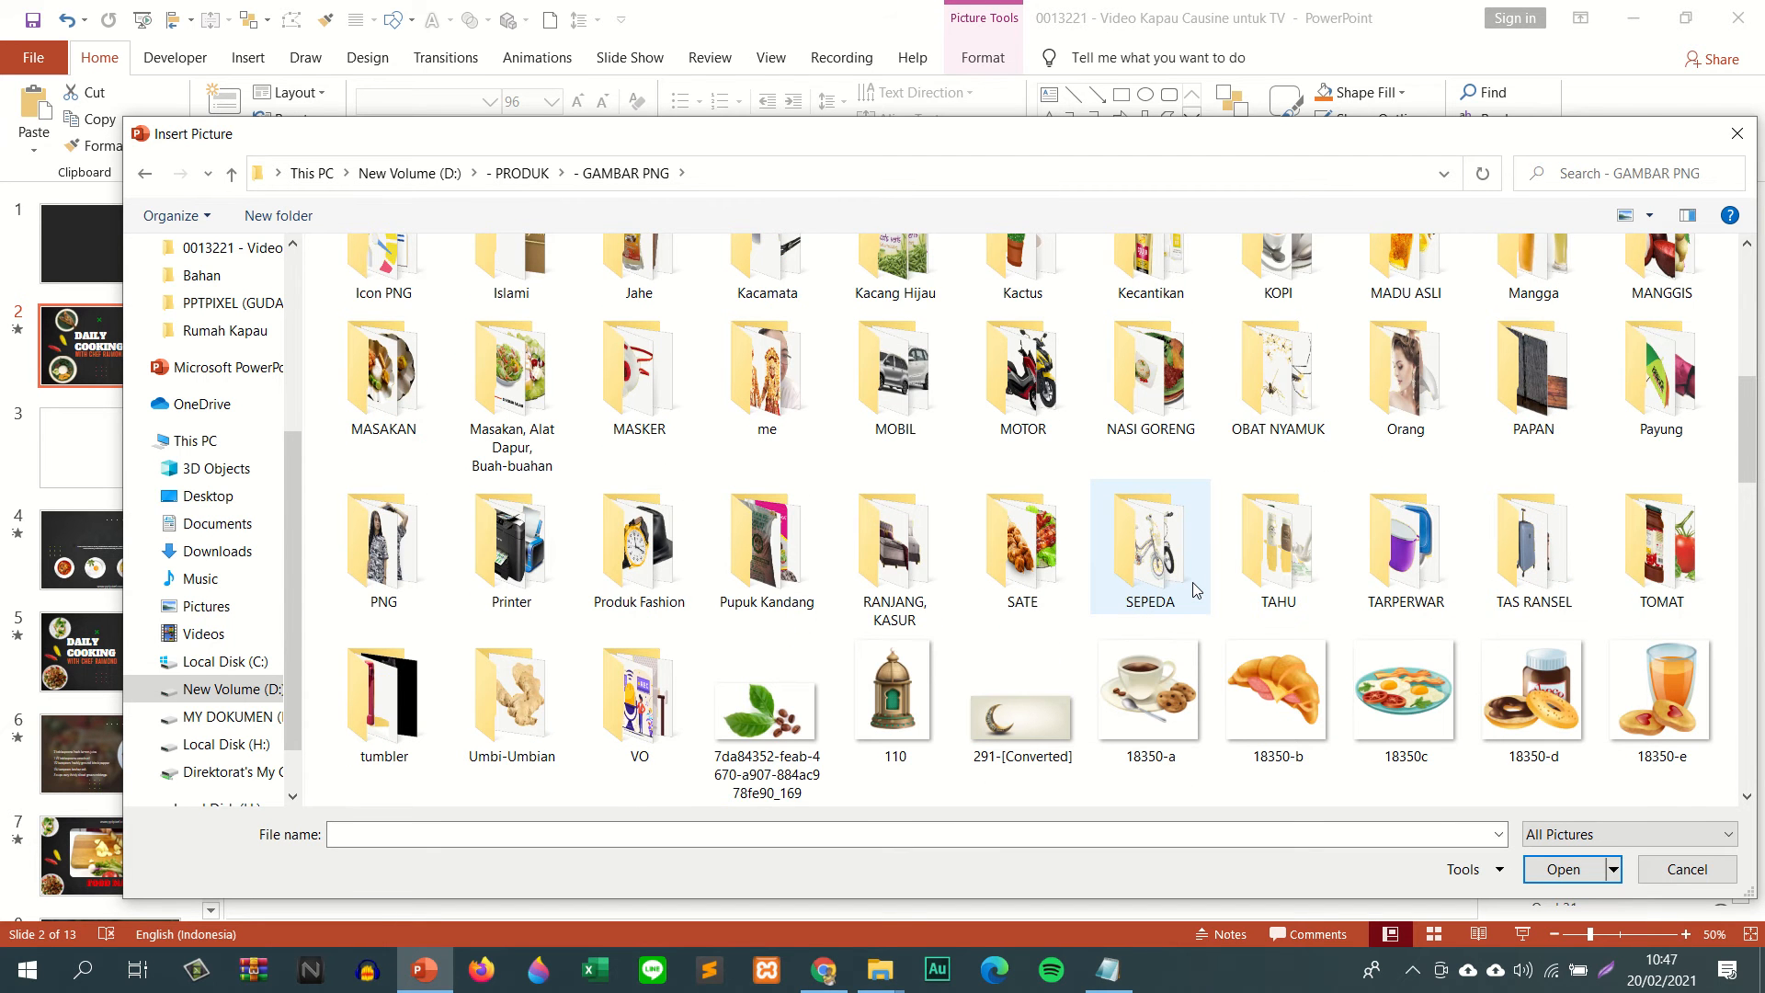
scroll(1194, 584, "up", 5)
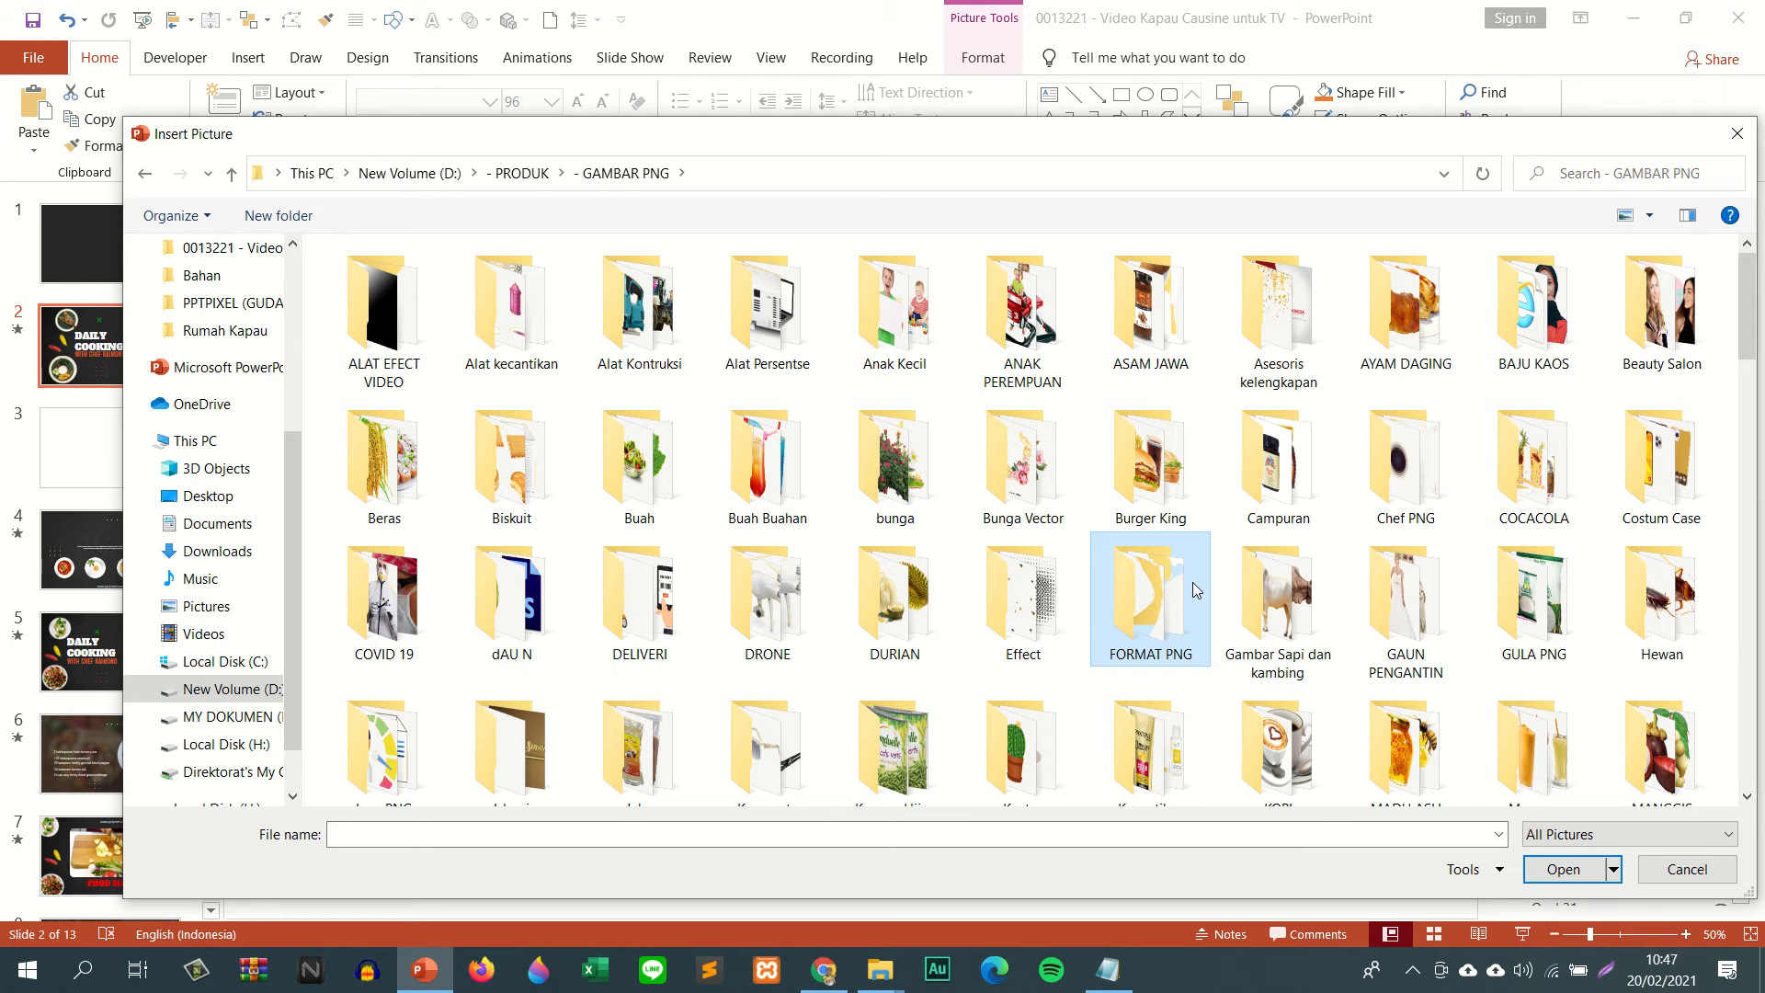
double_click(1437, 472)
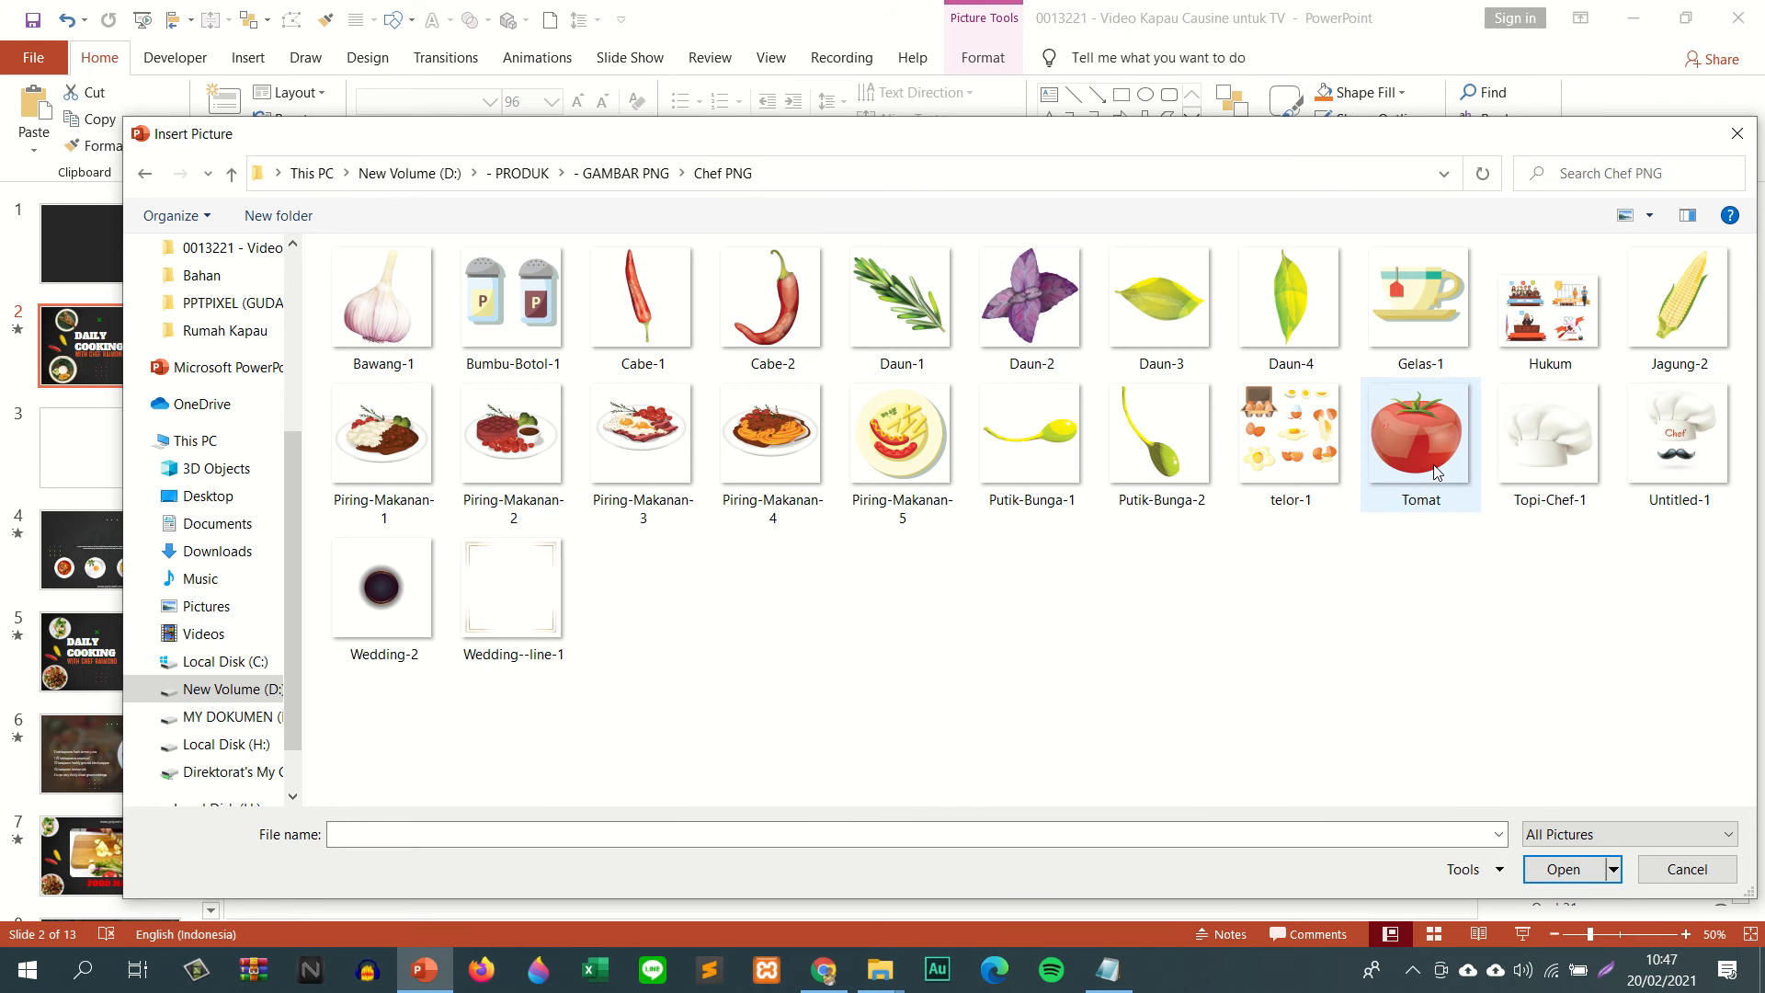
left_click(634, 174)
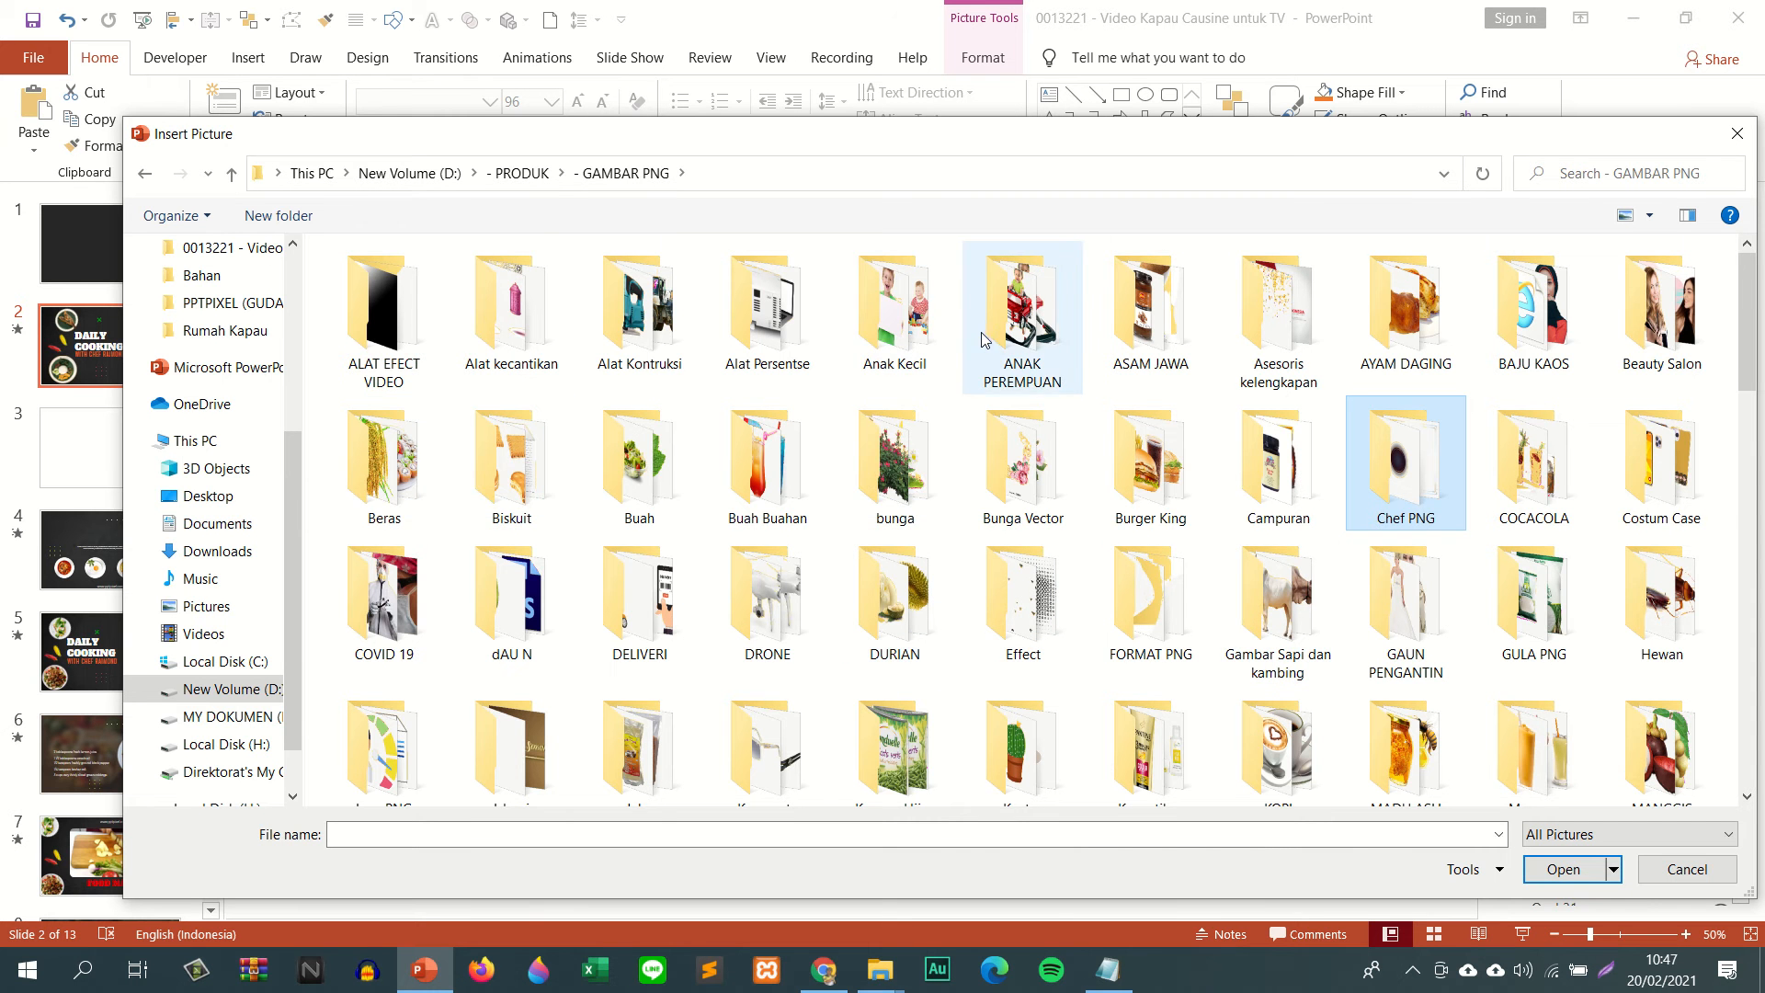
- Replace the man's portrait with Chef-Free-Commercial-Use-PNG-Image from the Orang folder inside - GAMBAR PNG
scroll(989, 340, "down", 2)
scroll(992, 338, "down", 4)
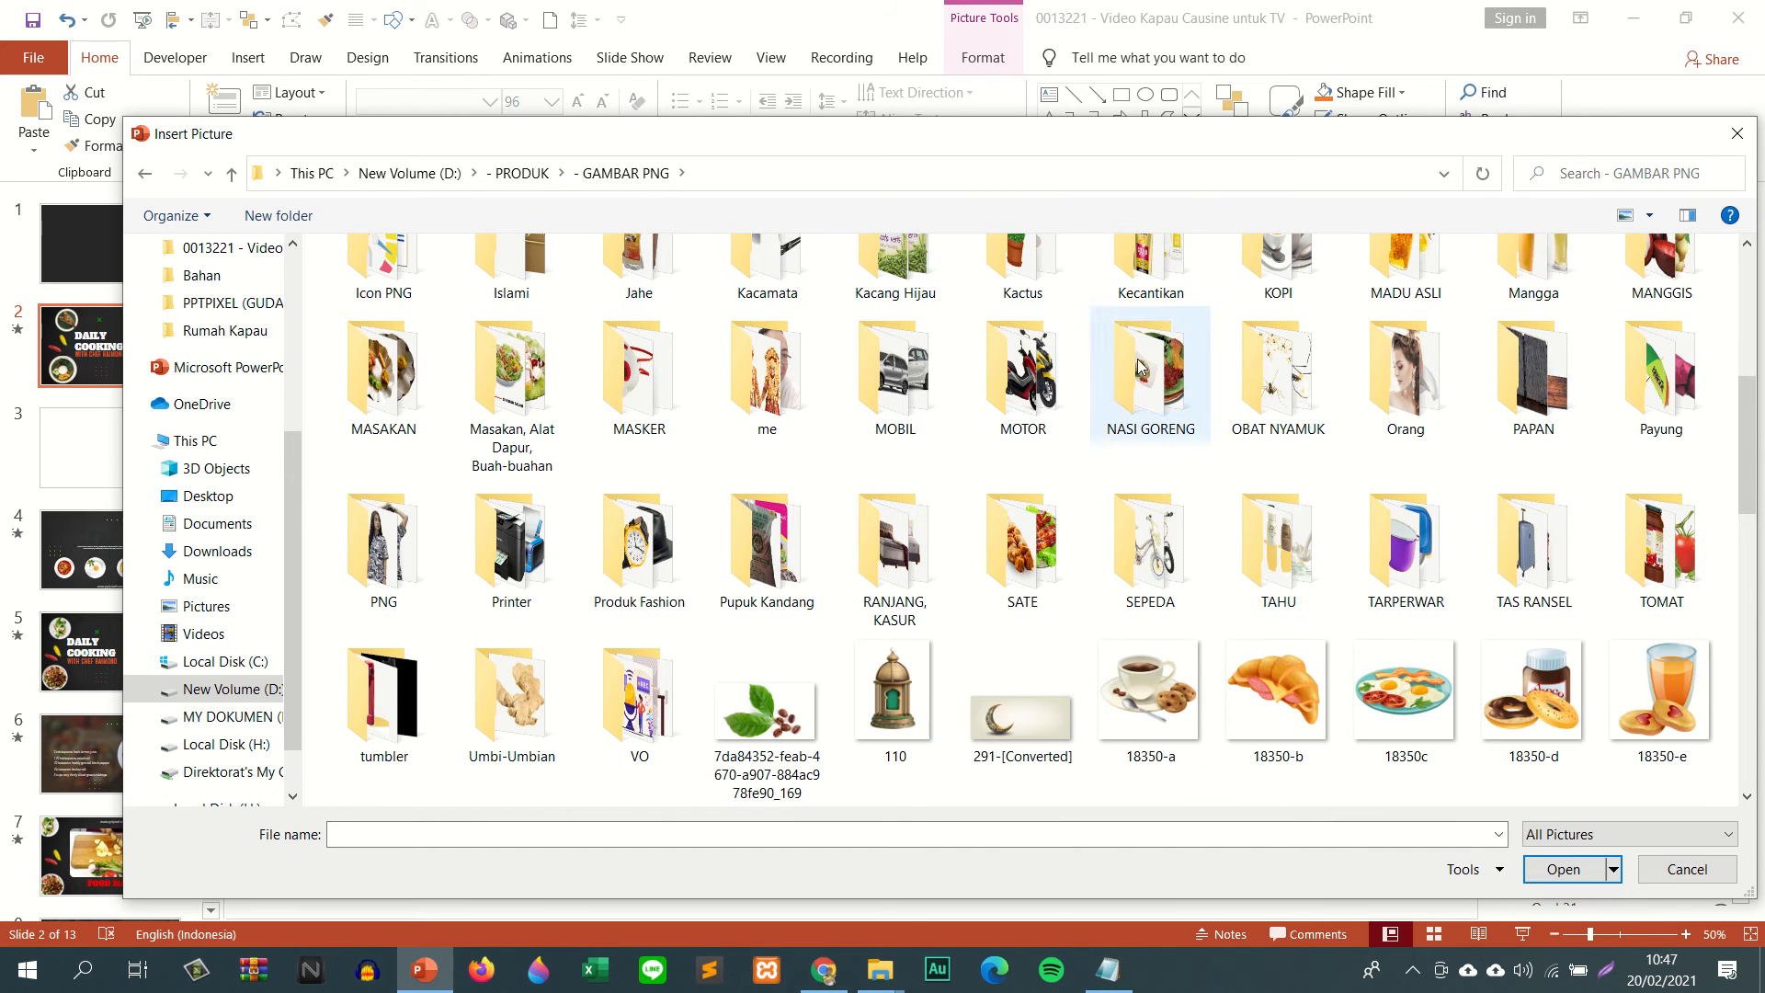
double_click(1411, 386)
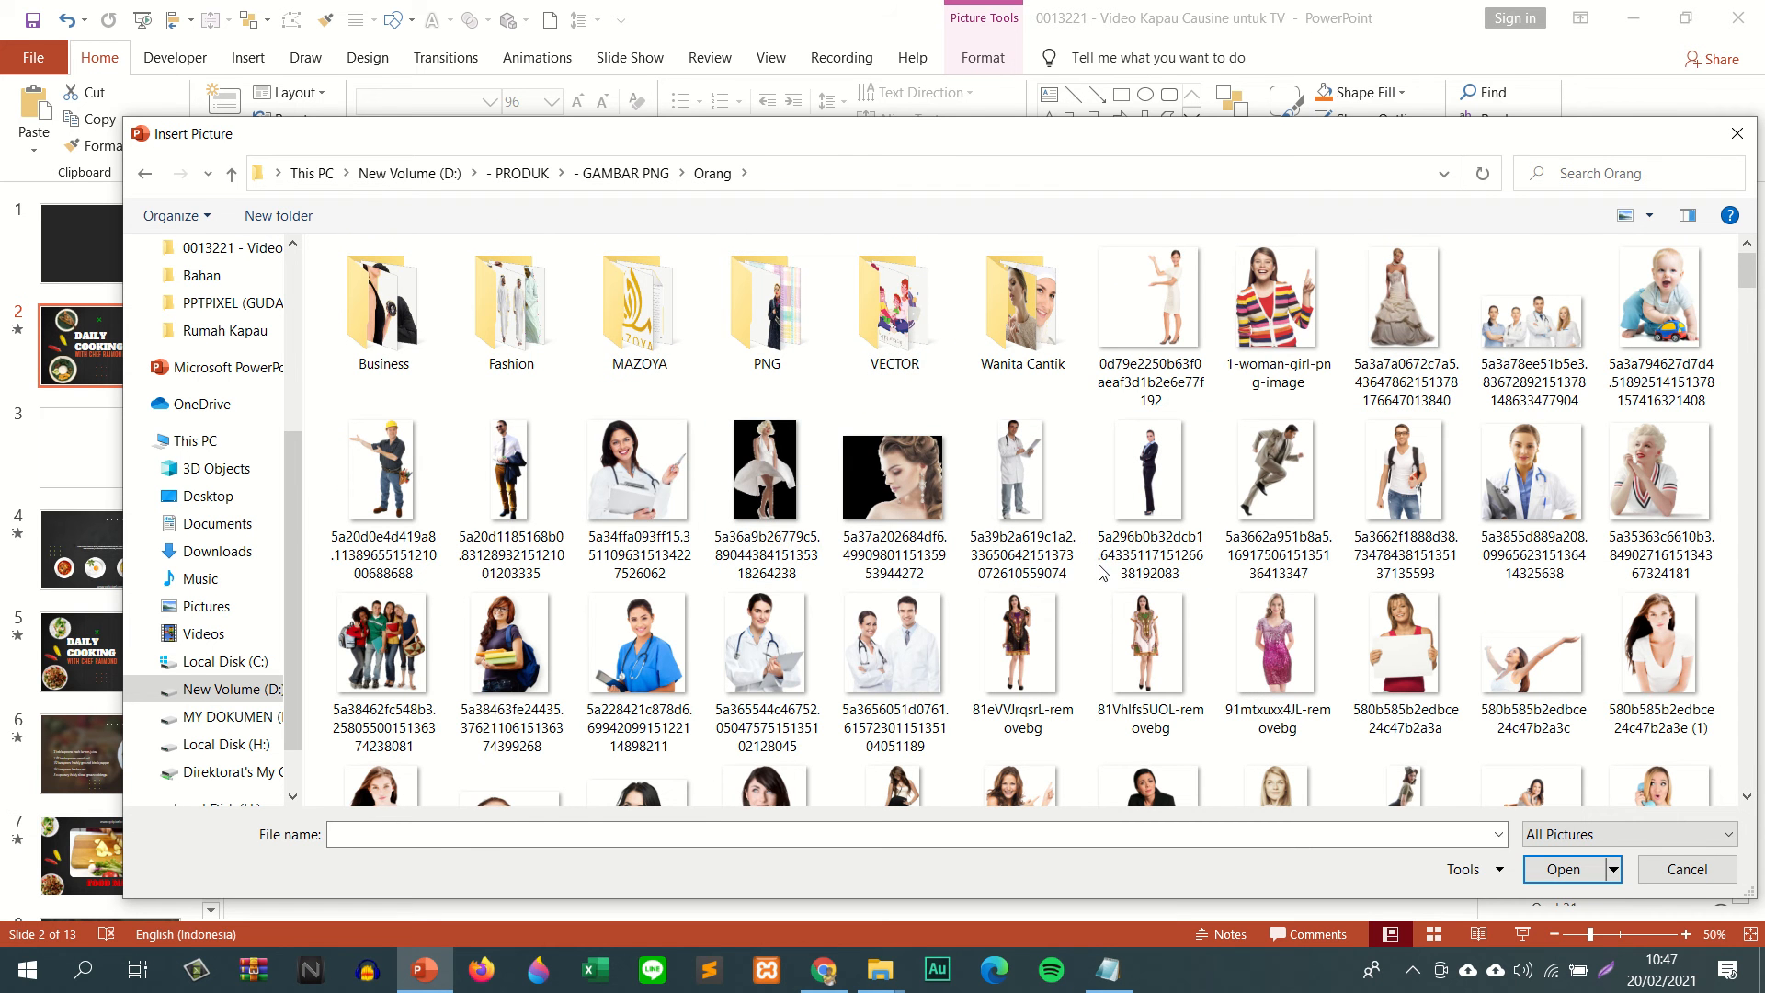
scroll(1623, 691, "down", 10)
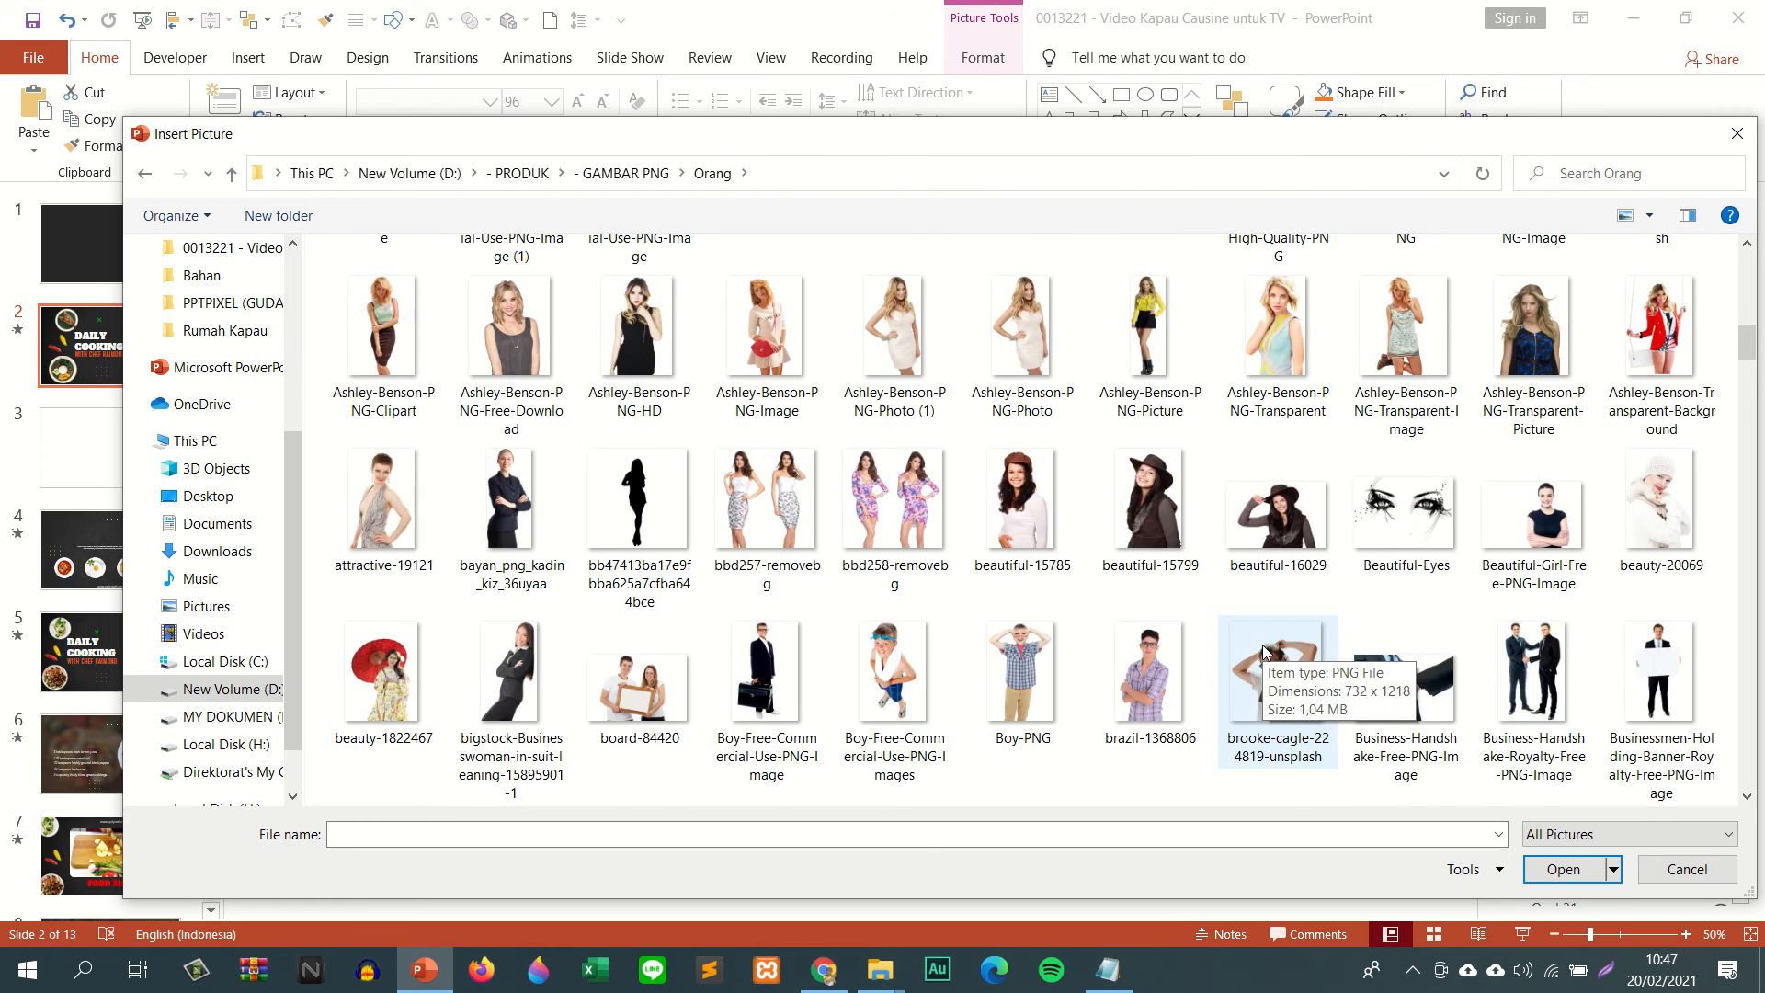
scroll(1265, 651, "down", 10)
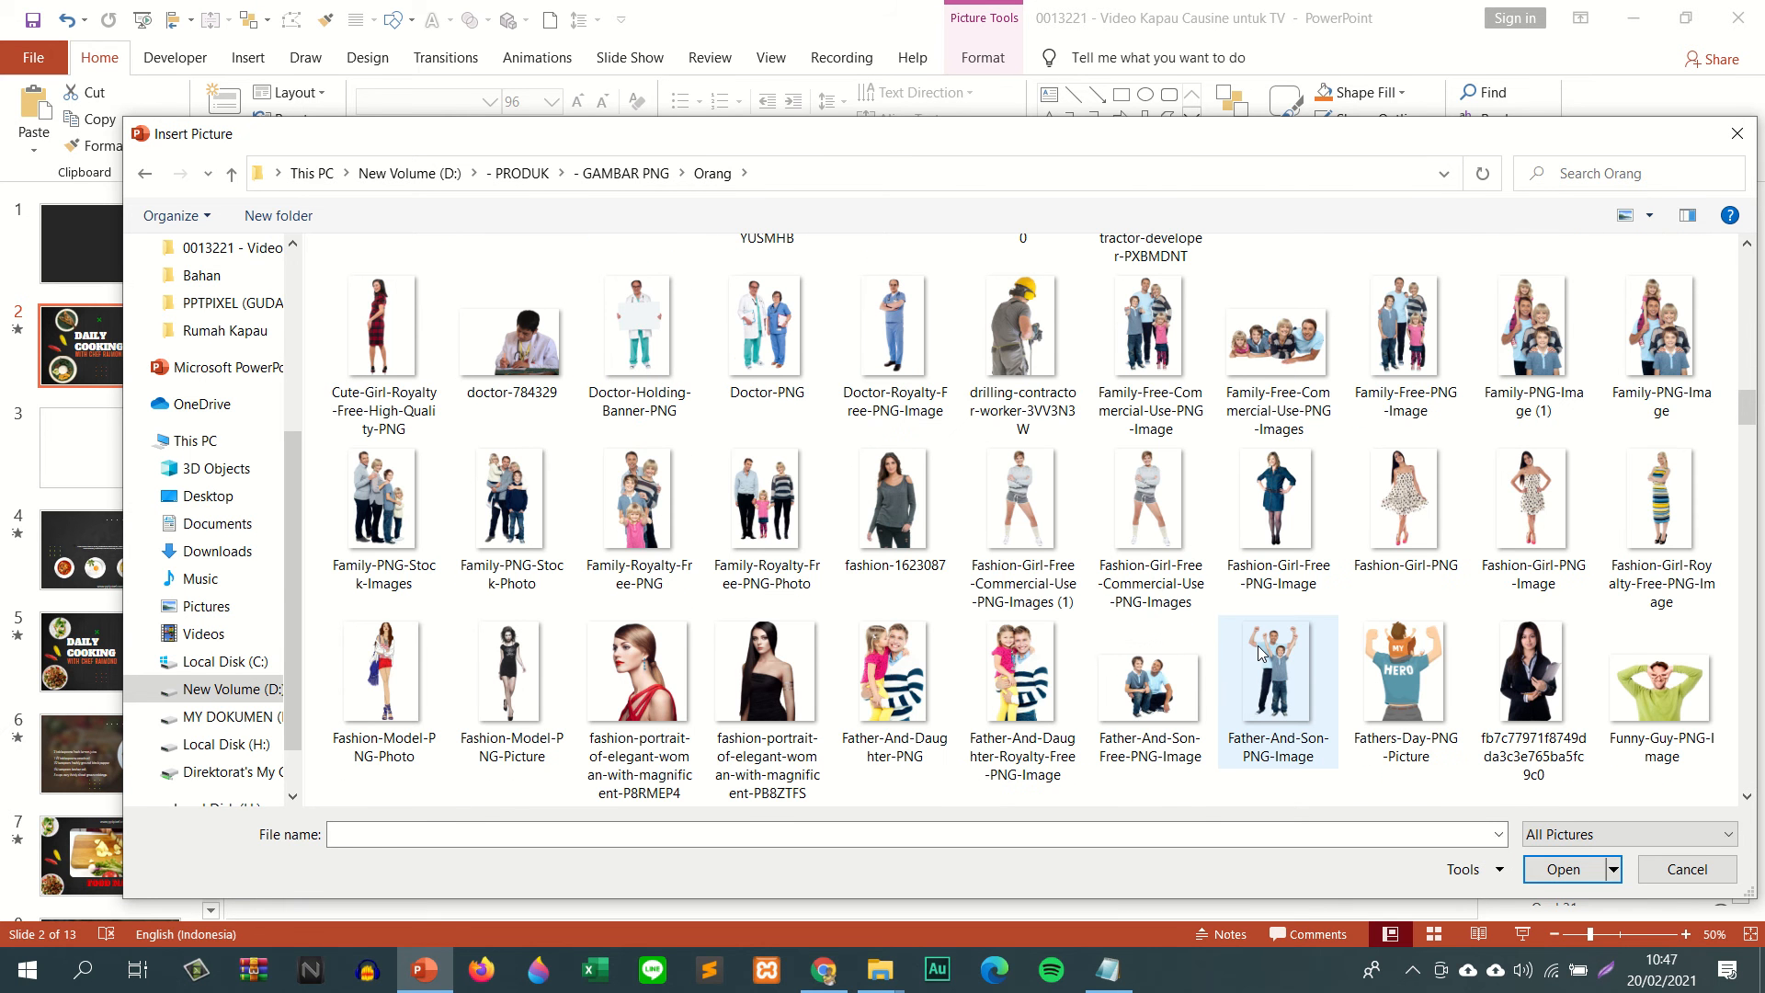
scroll(1257, 645, "up", 3)
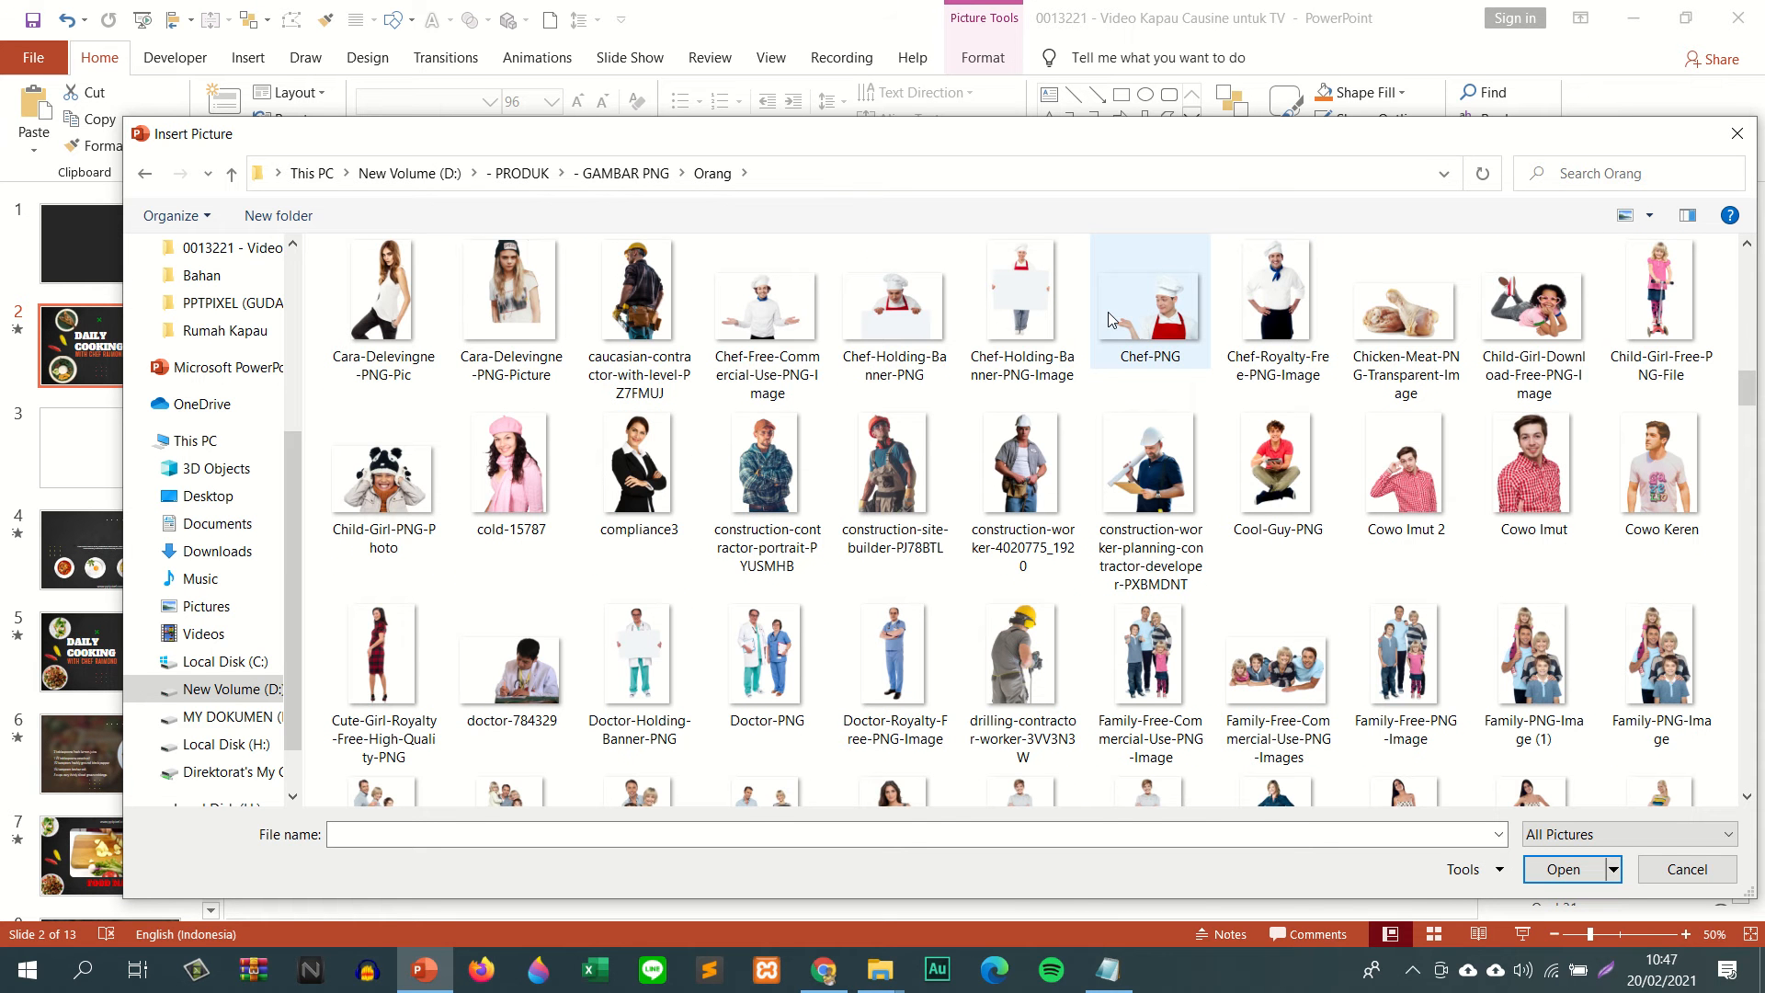
left_click(773, 313)
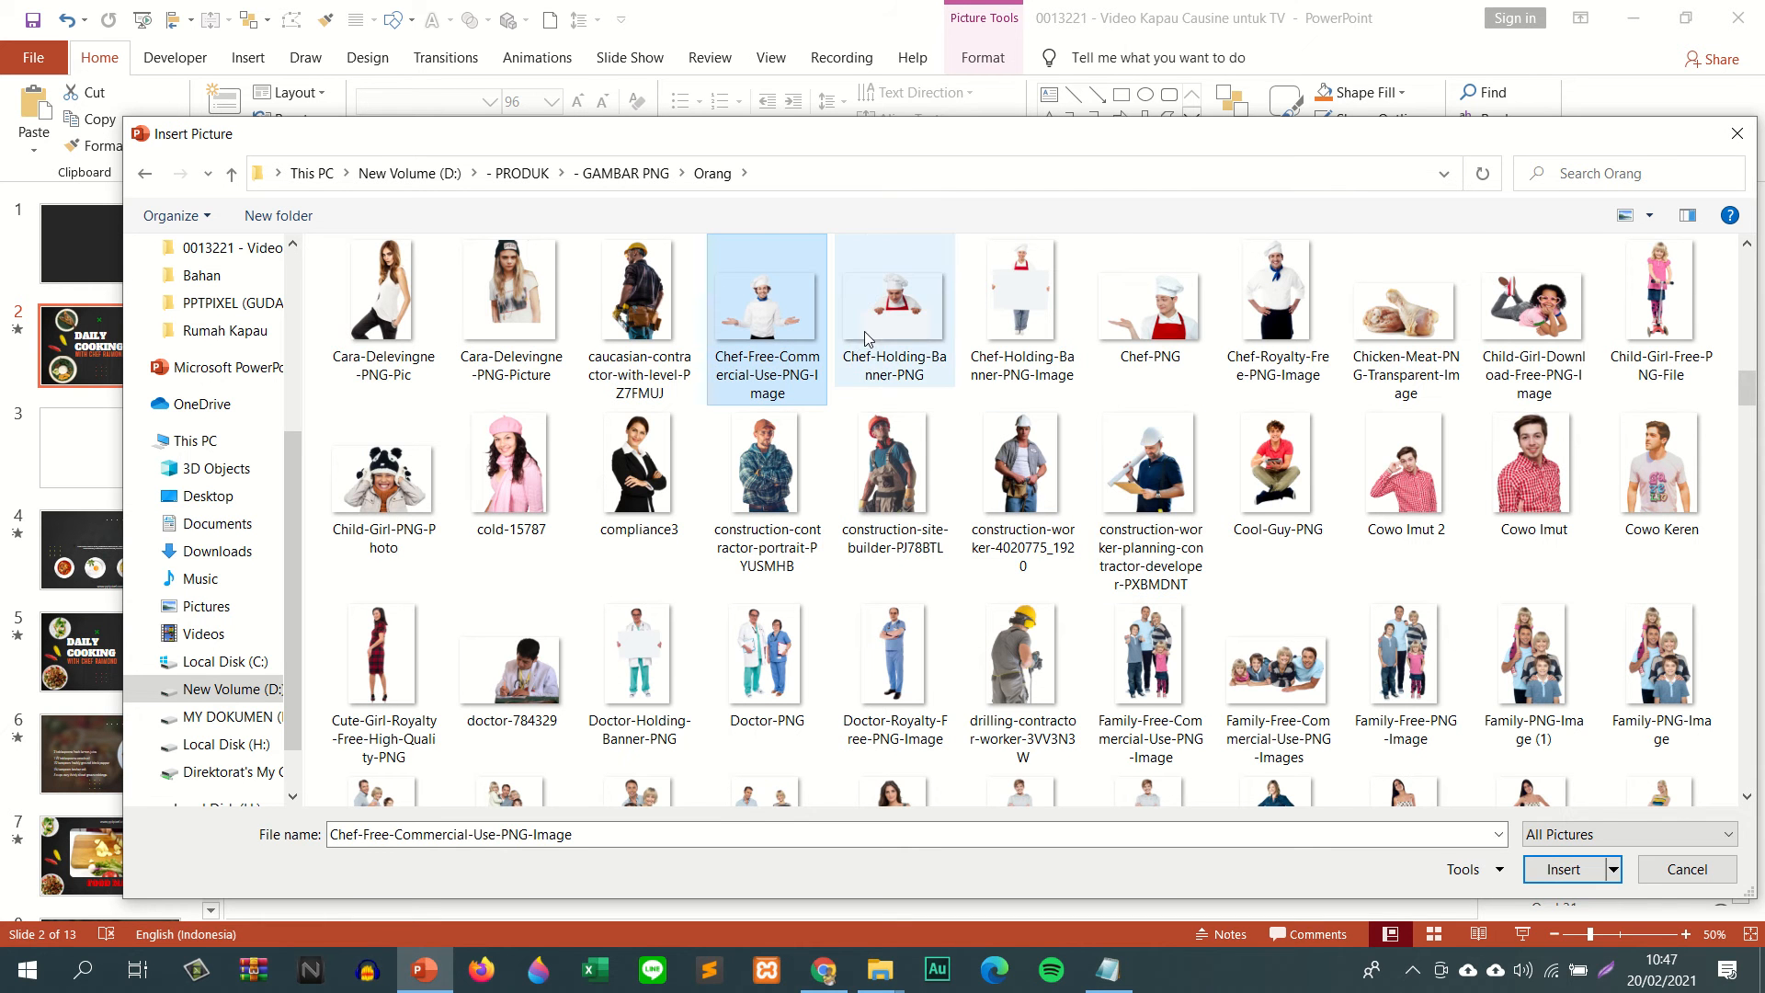
scroll(855, 413, "down", 6)
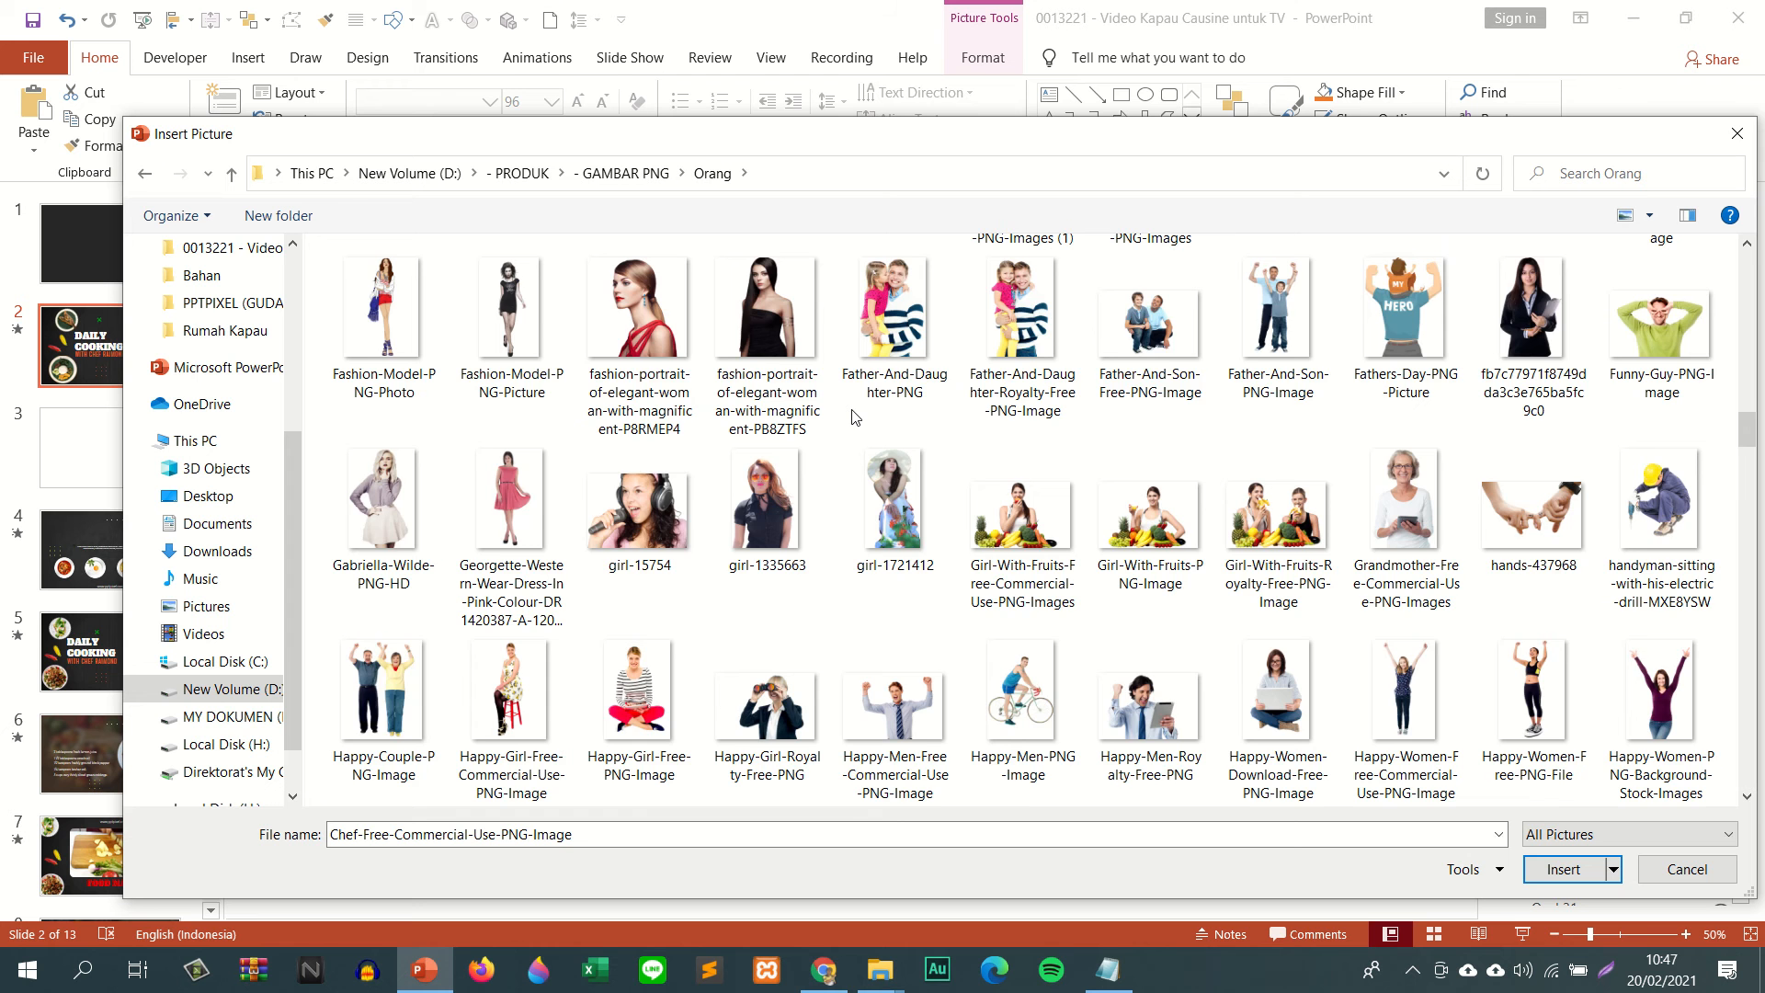
scroll(855, 418, "down", 2)
scroll(855, 421, "up", 8)
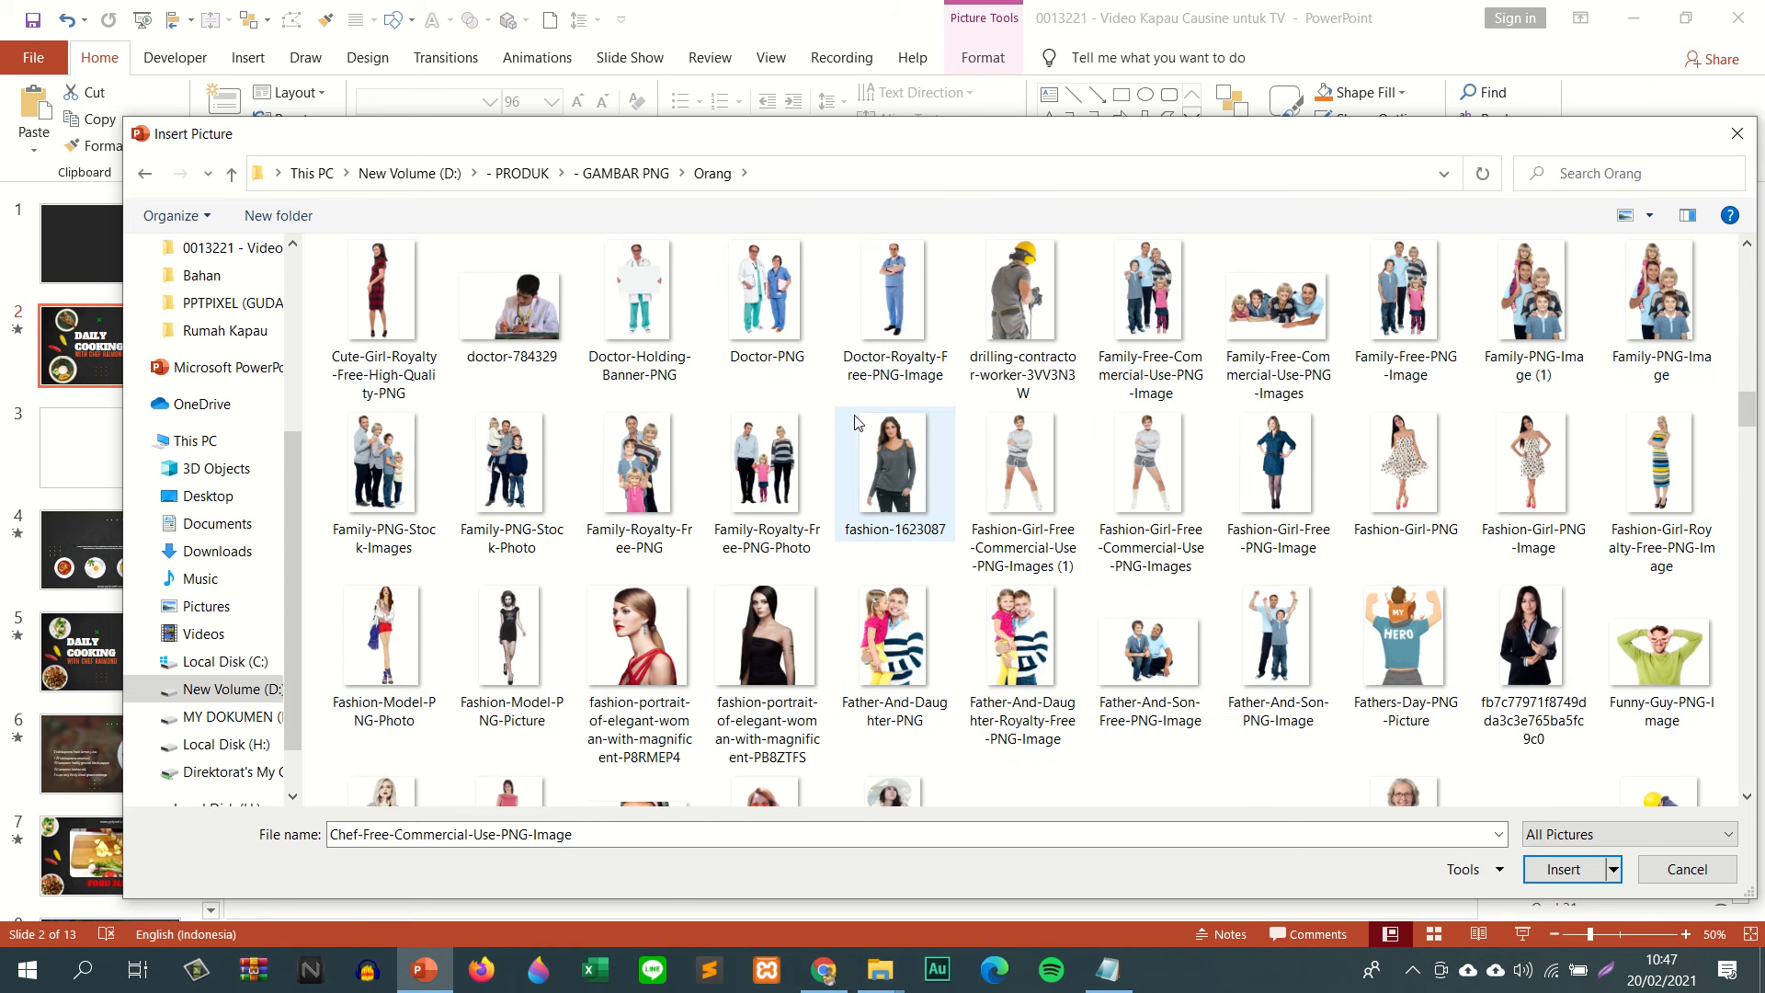
double_click(754, 665)
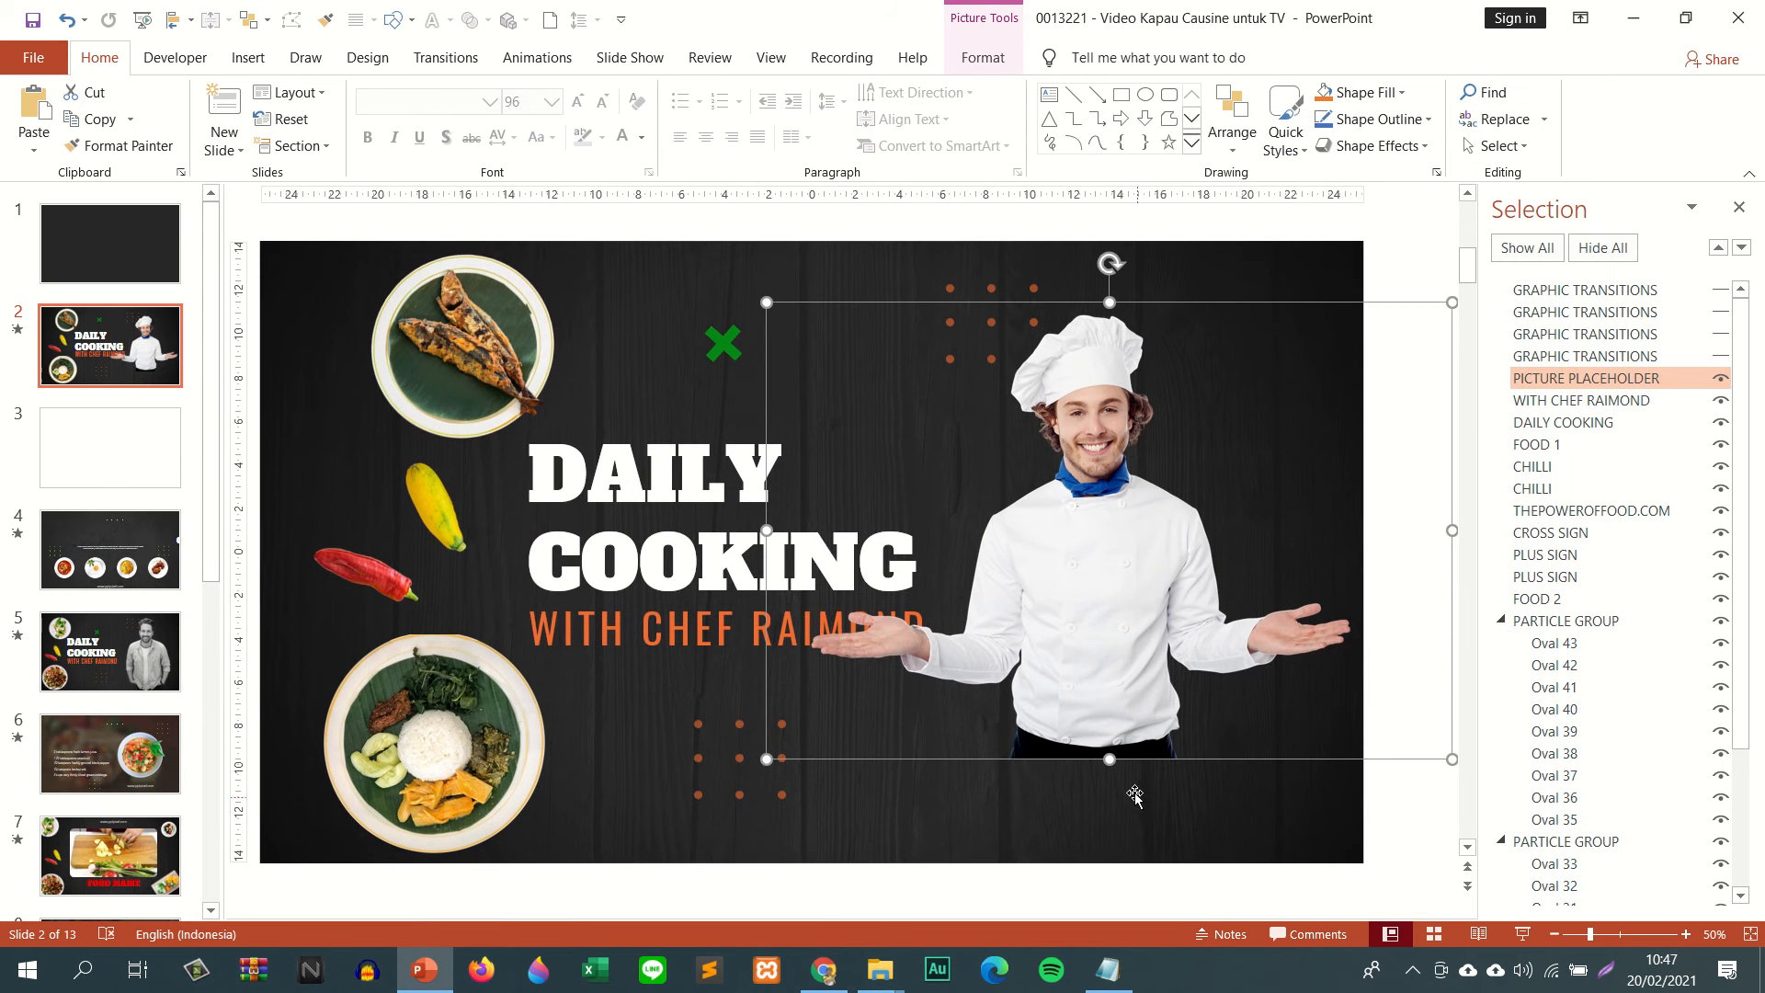
- Enlarge the chef portrait proportionally down to the slide's lower edge and position it on the right half of the slide
left_click_drag(767, 760, 643, 879)
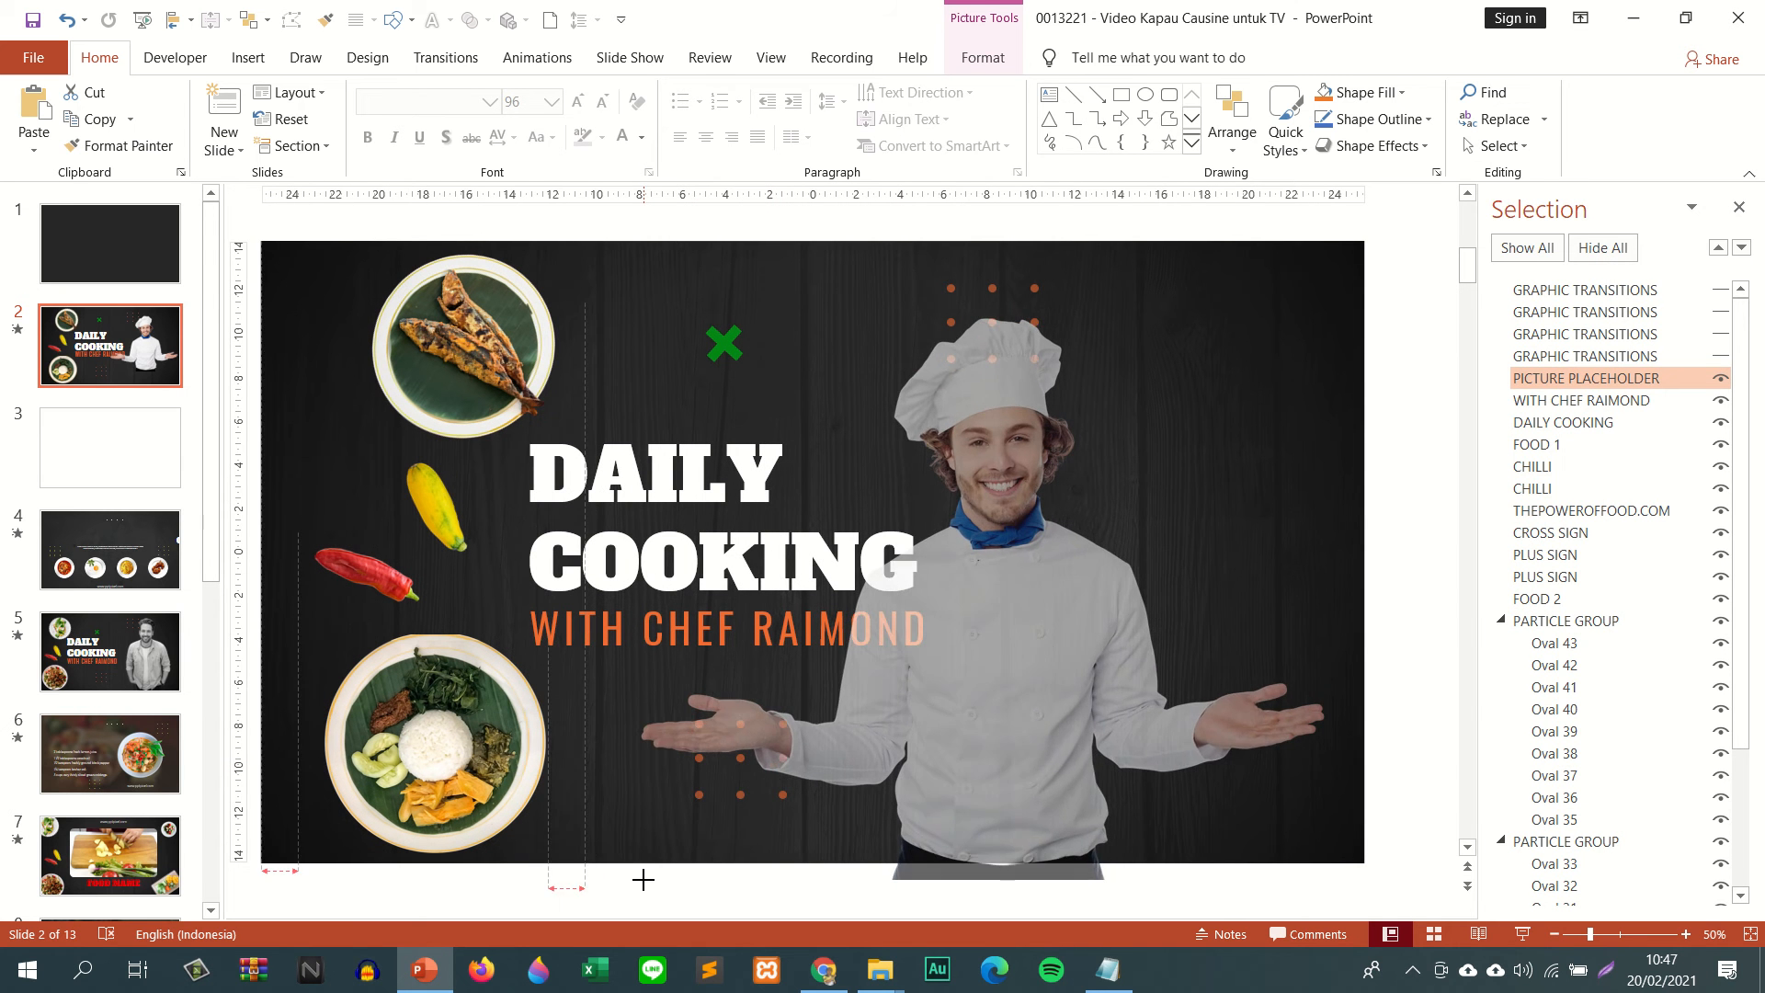
left_click_drag(934, 658, 1072, 643)
left_click_drag(1198, 669, 1101, 668)
- Move the fish plate and the yellow chilli up and to the left, away from the title
left_click(512, 453)
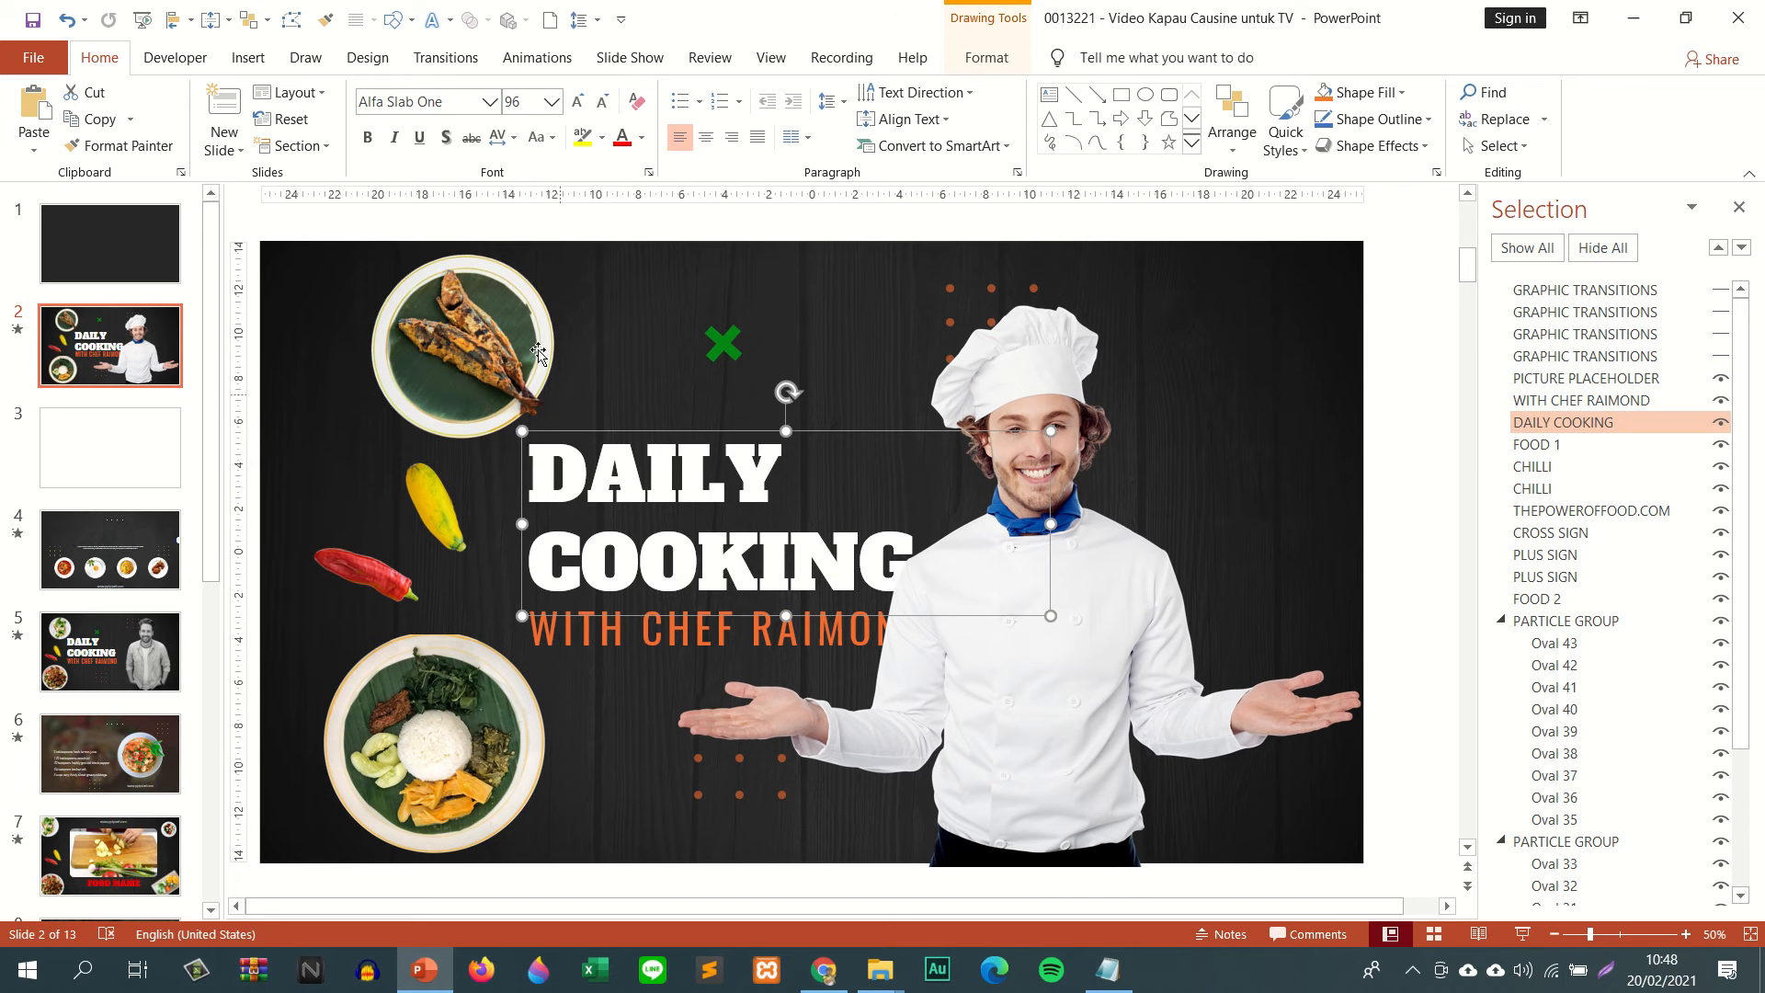
left_click_drag(522, 355, 482, 342)
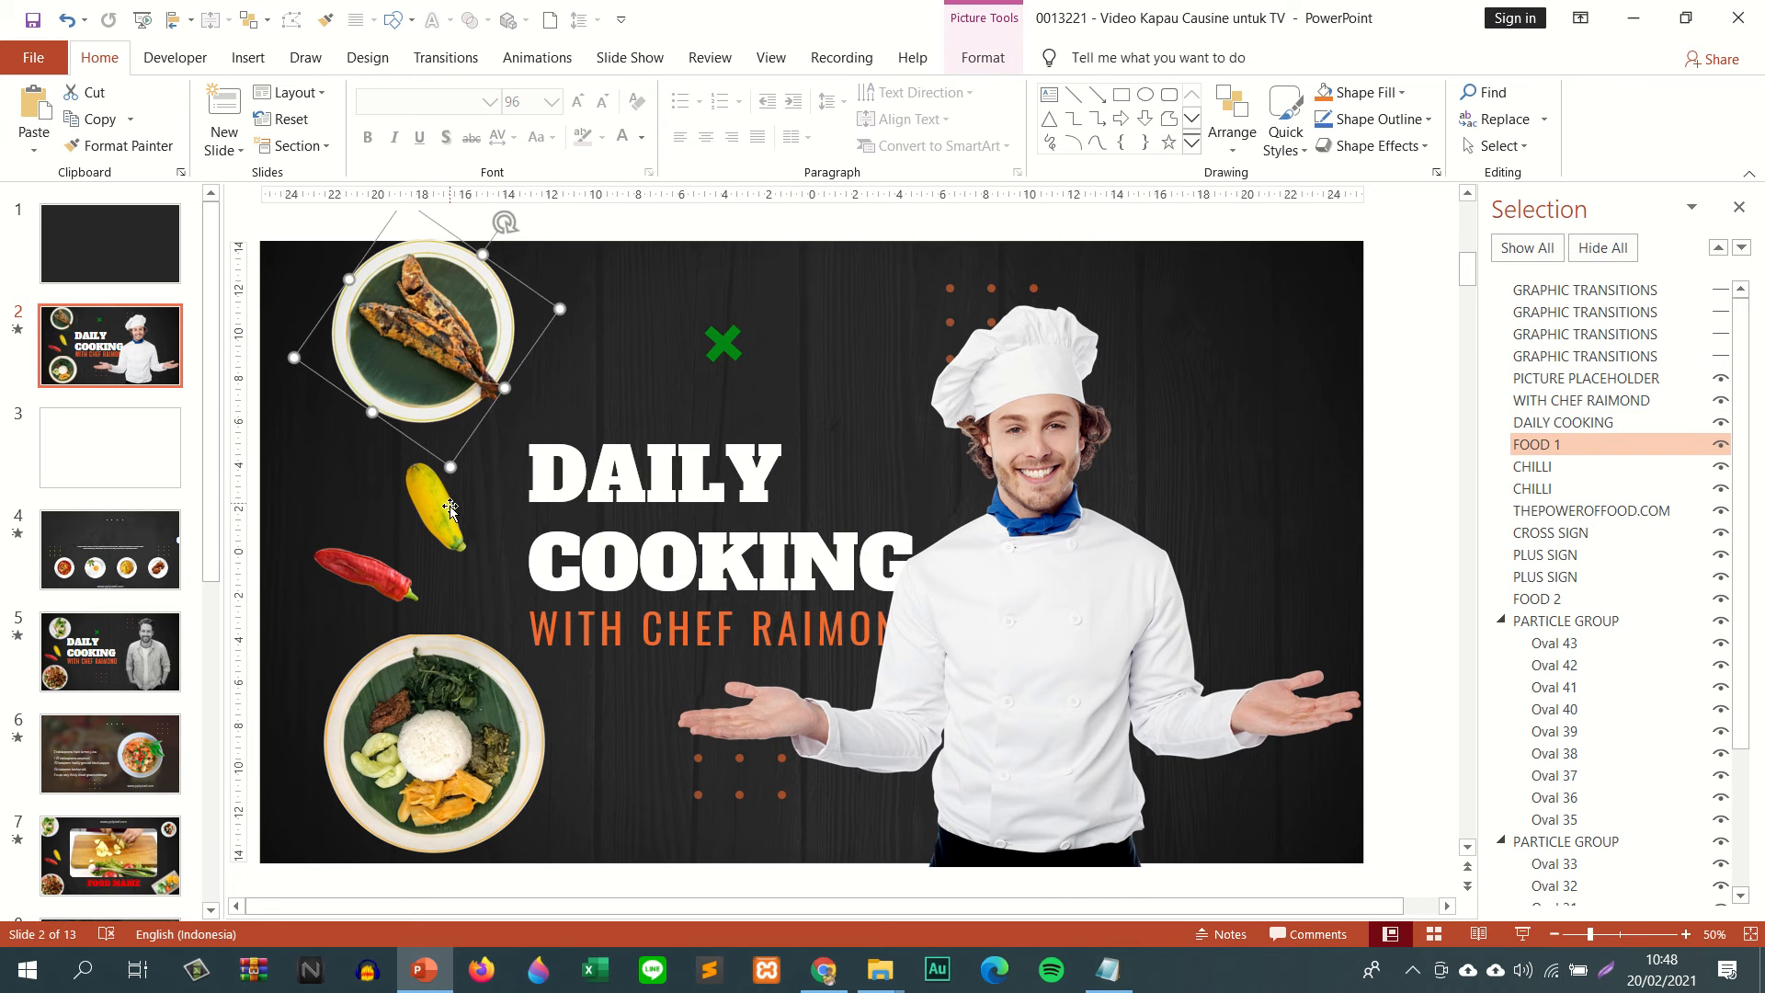
left_click_drag(447, 511, 421, 504)
- Shrink the chef portrait to about 25.3 cm high, and shift the DAILY COOKING title and orange subtitle up and slightly left
left_click(1011, 555)
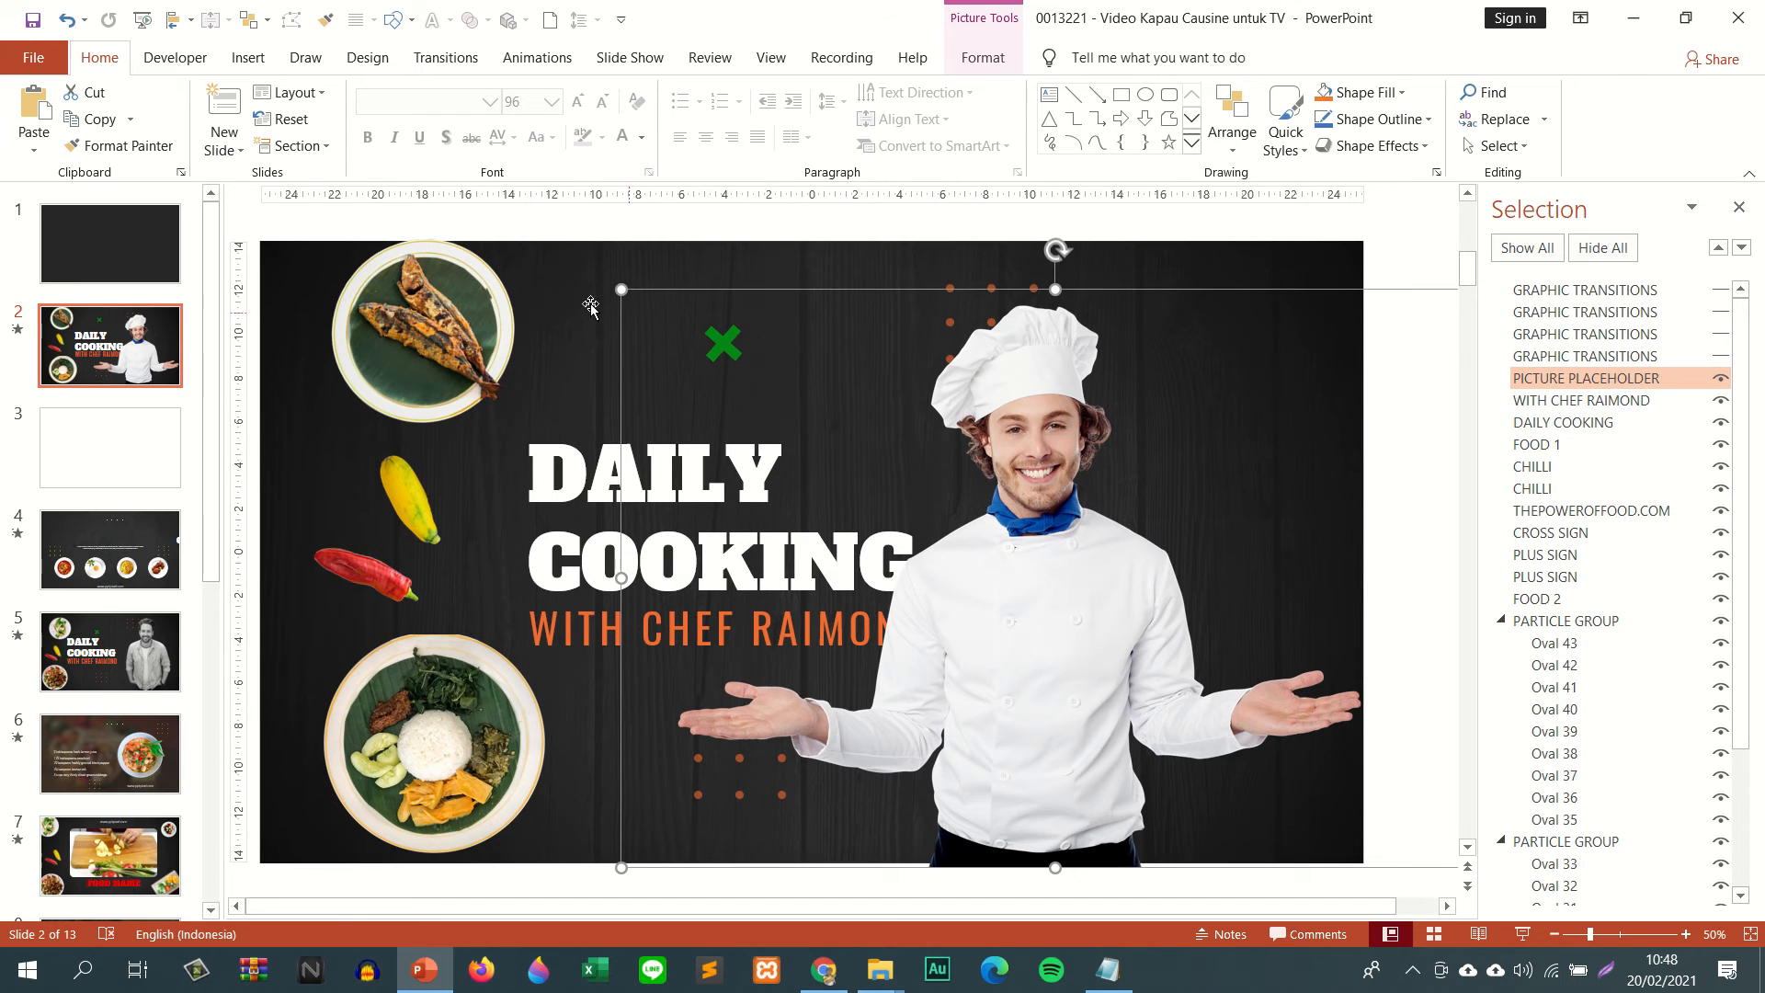
left_click_drag(616, 292, 671, 317)
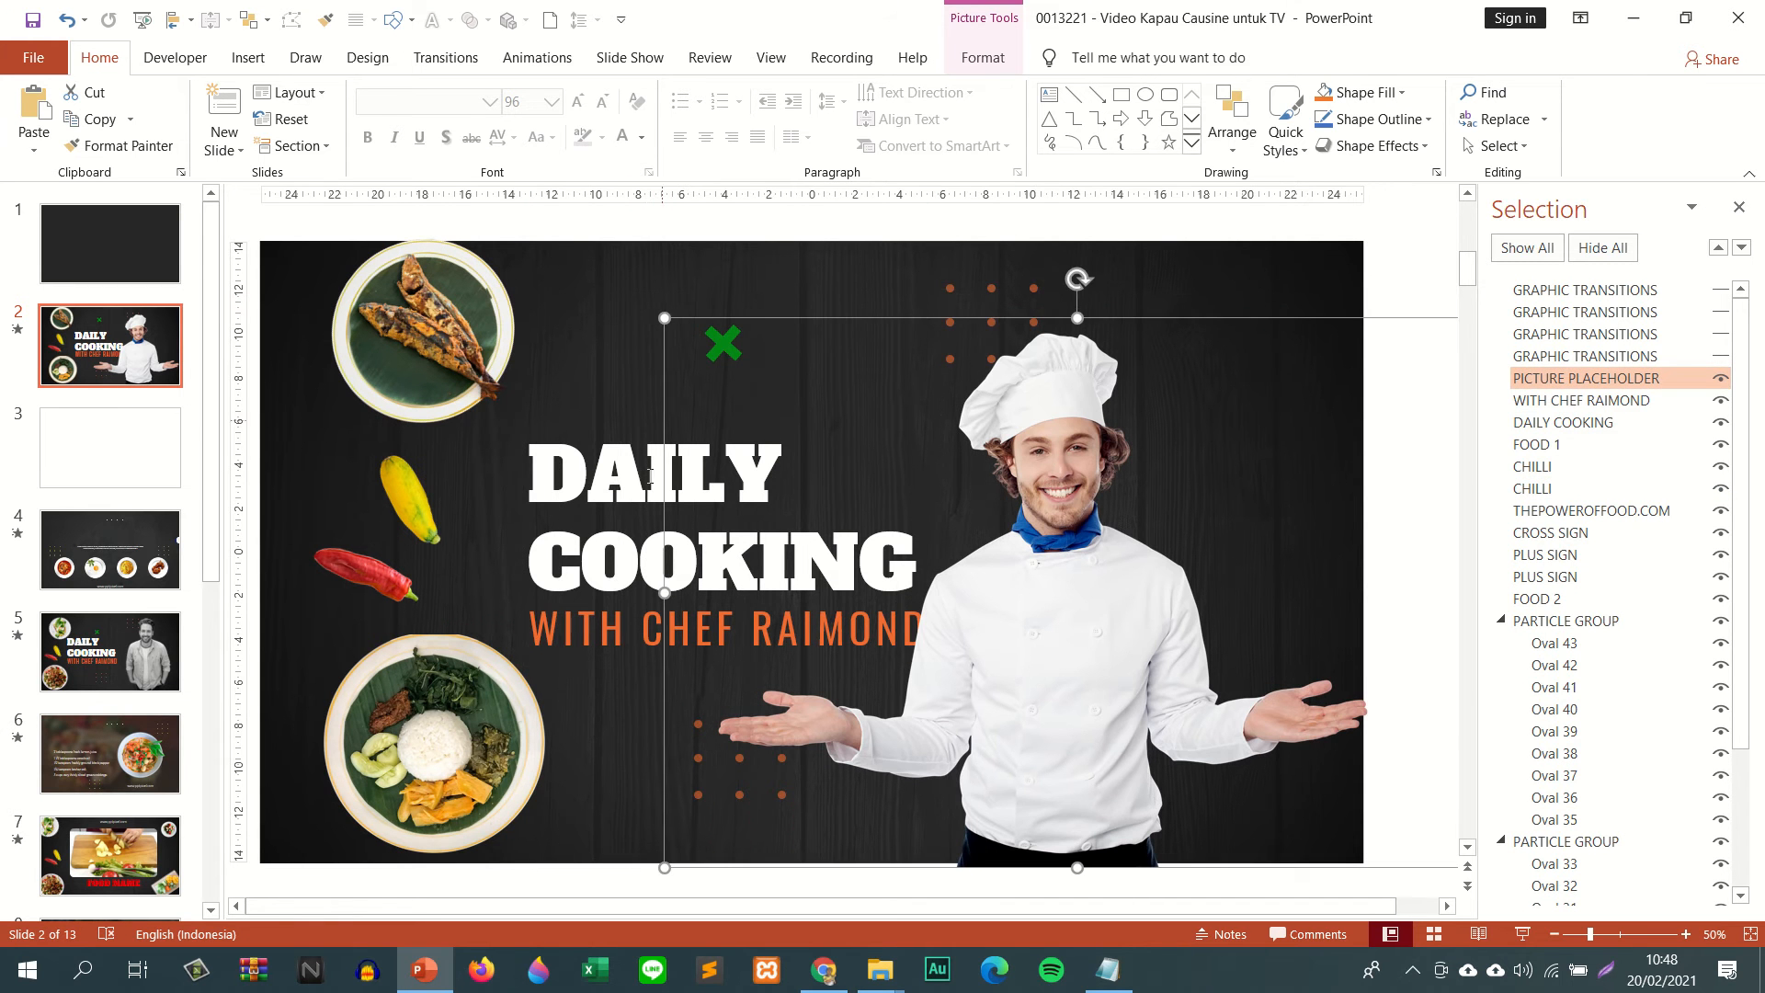
left_click(589, 427)
mouse_move(589, 431)
left_mouse_down()
mouse_move(641, 411)
mouse_move(581, 400)
left_mouse_up()
left_click(622, 645)
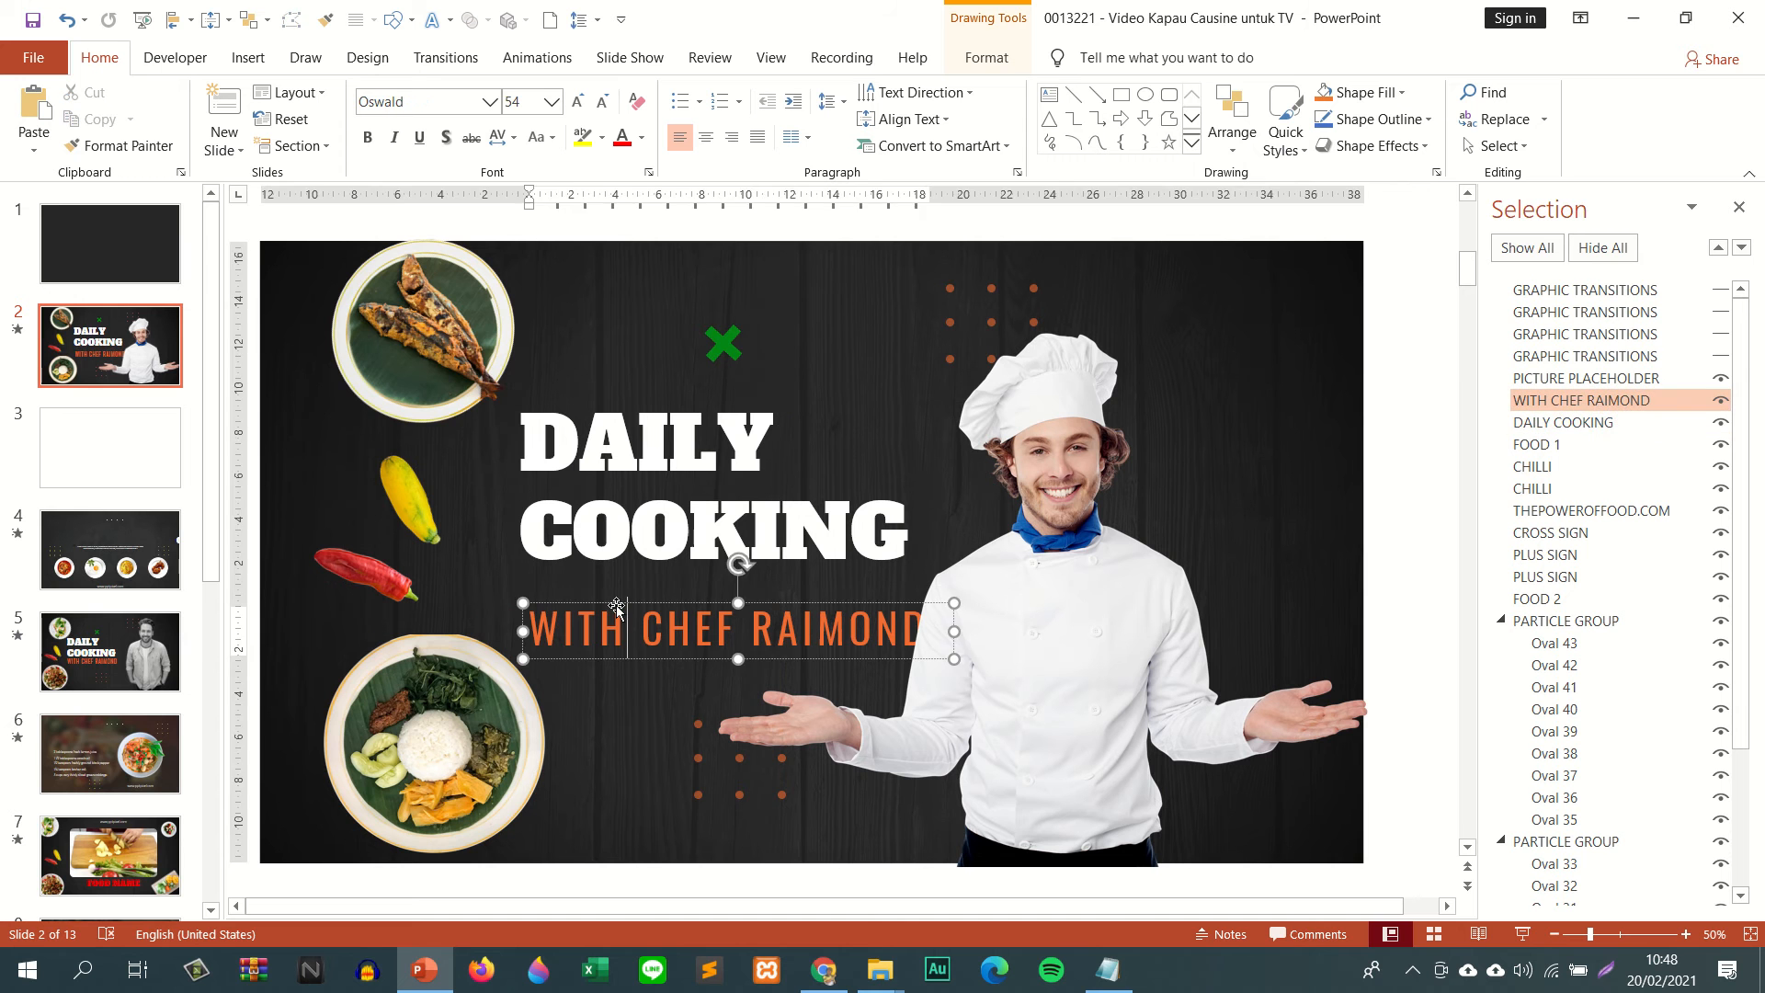
left_click_drag(616, 606, 605, 578)
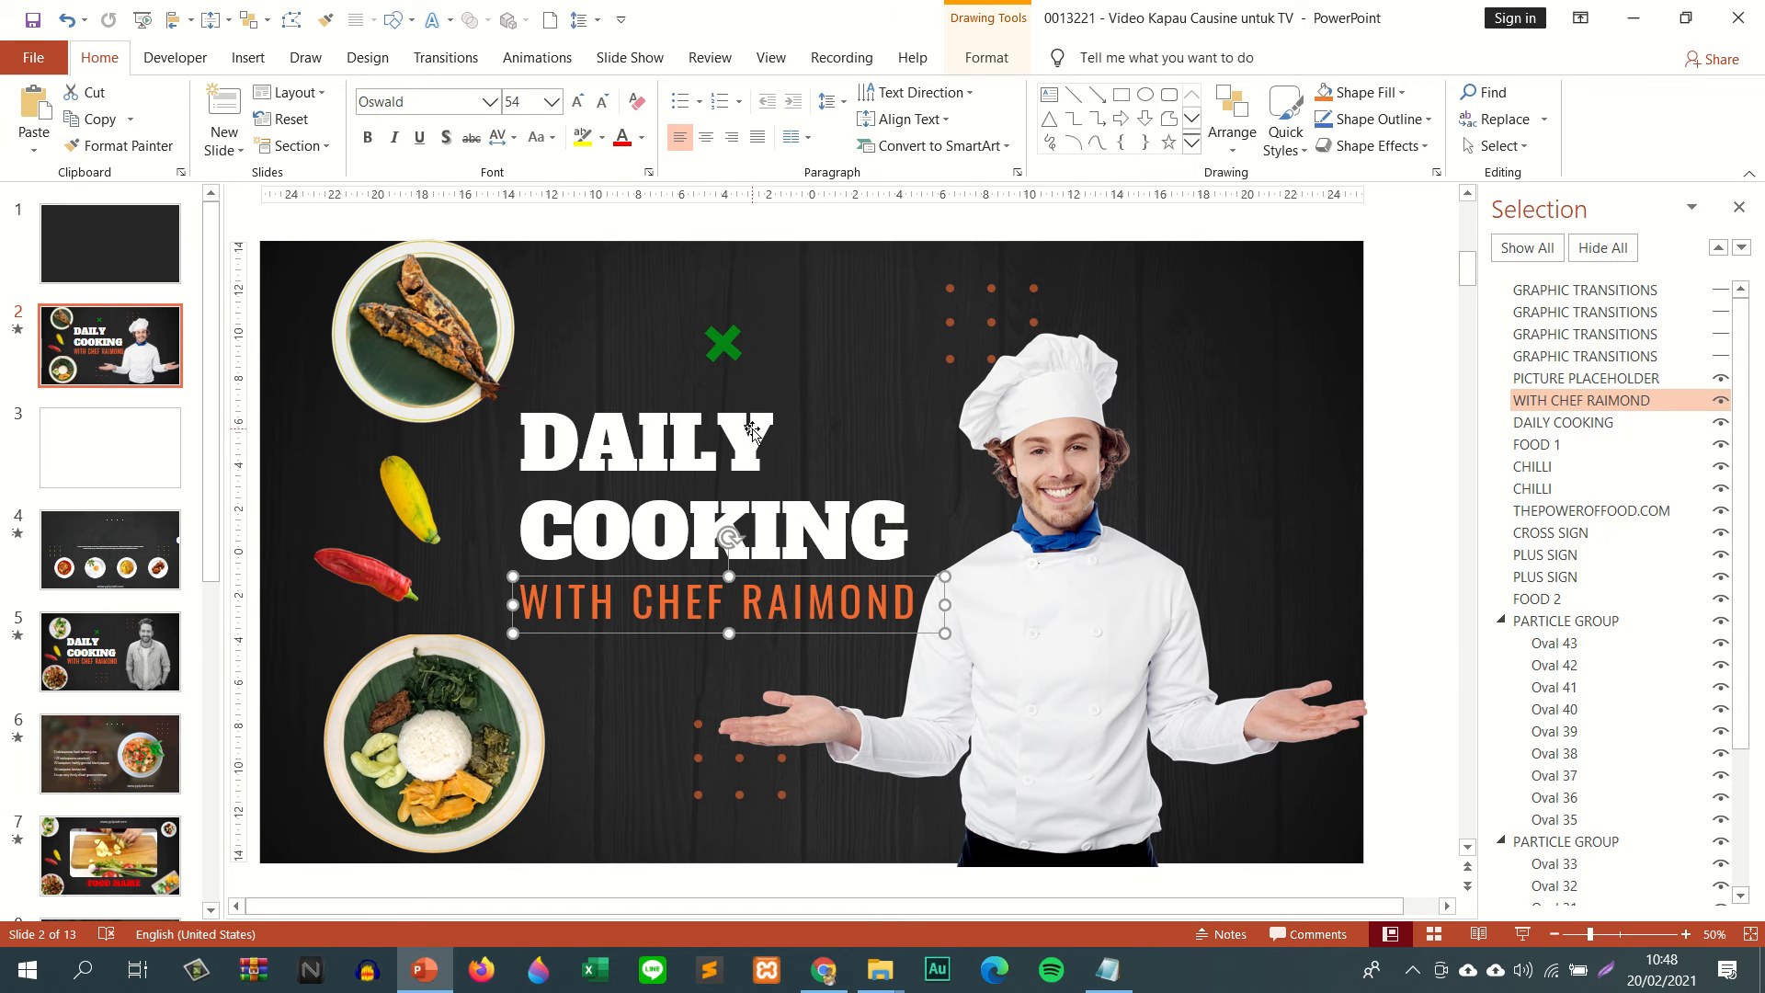
left_click(145, 355)
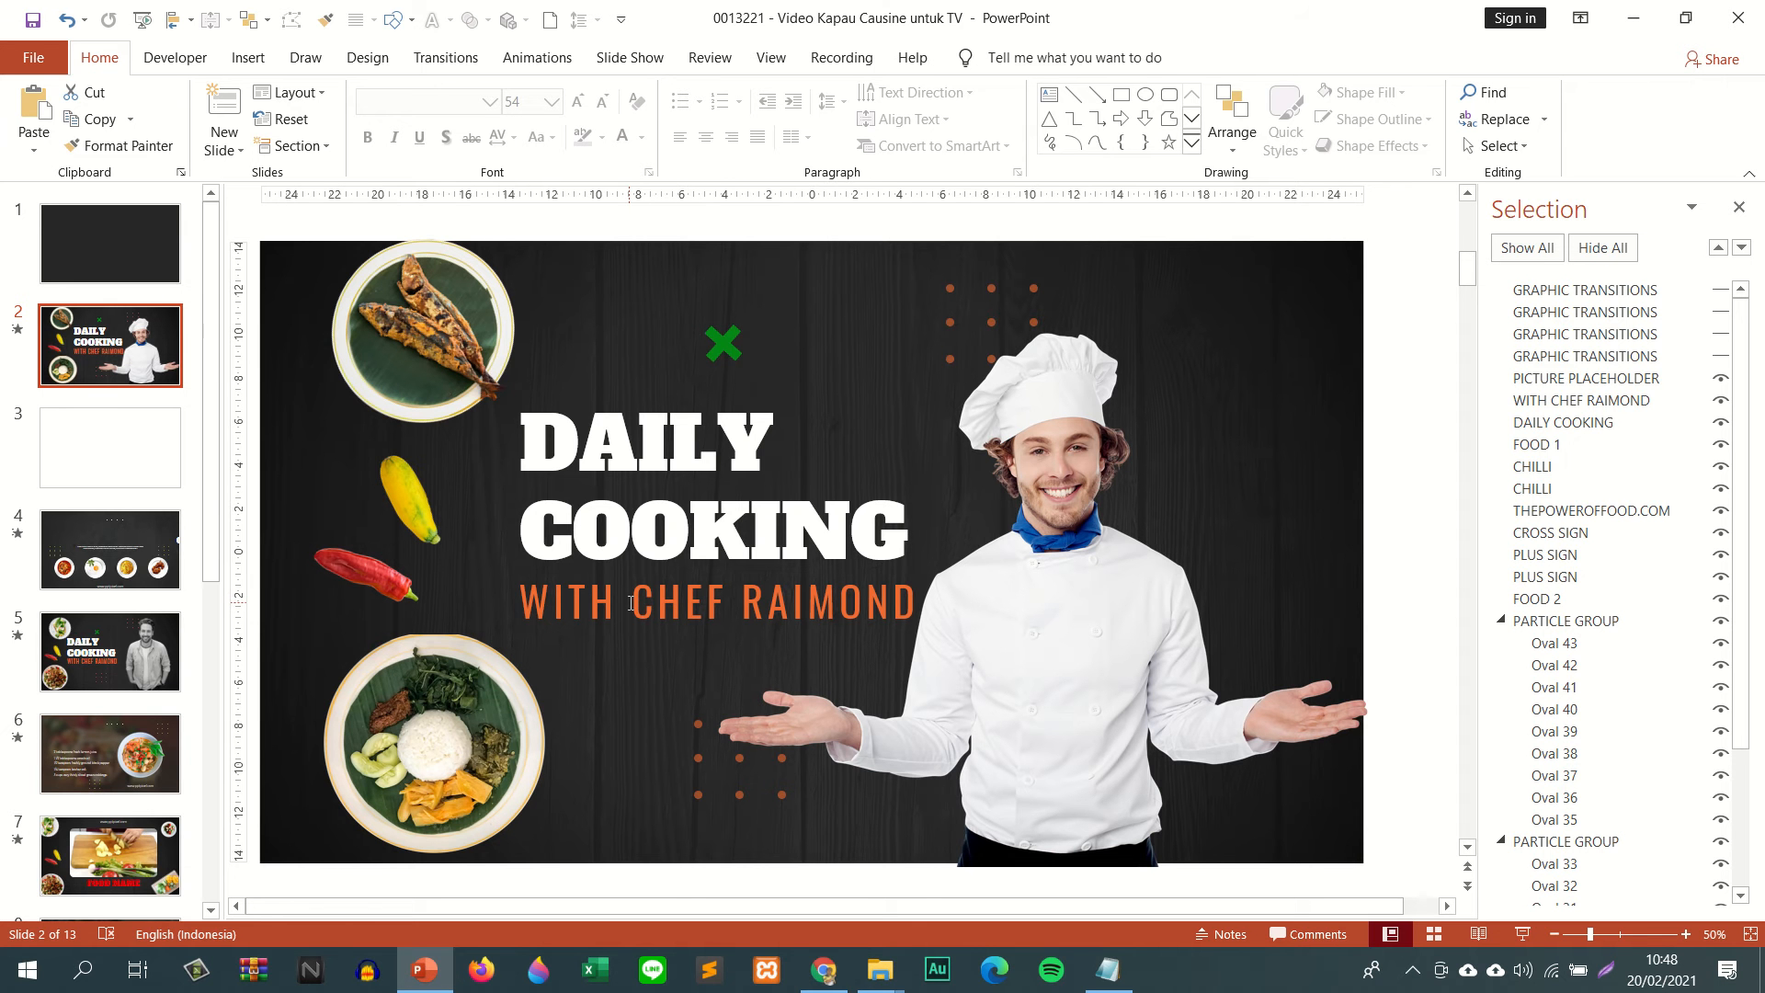
- Copy the red Ruma Kapau logo image from the project folder in File Explorer and paste it onto slide 2 in PowerPoint
left_click(880, 970)
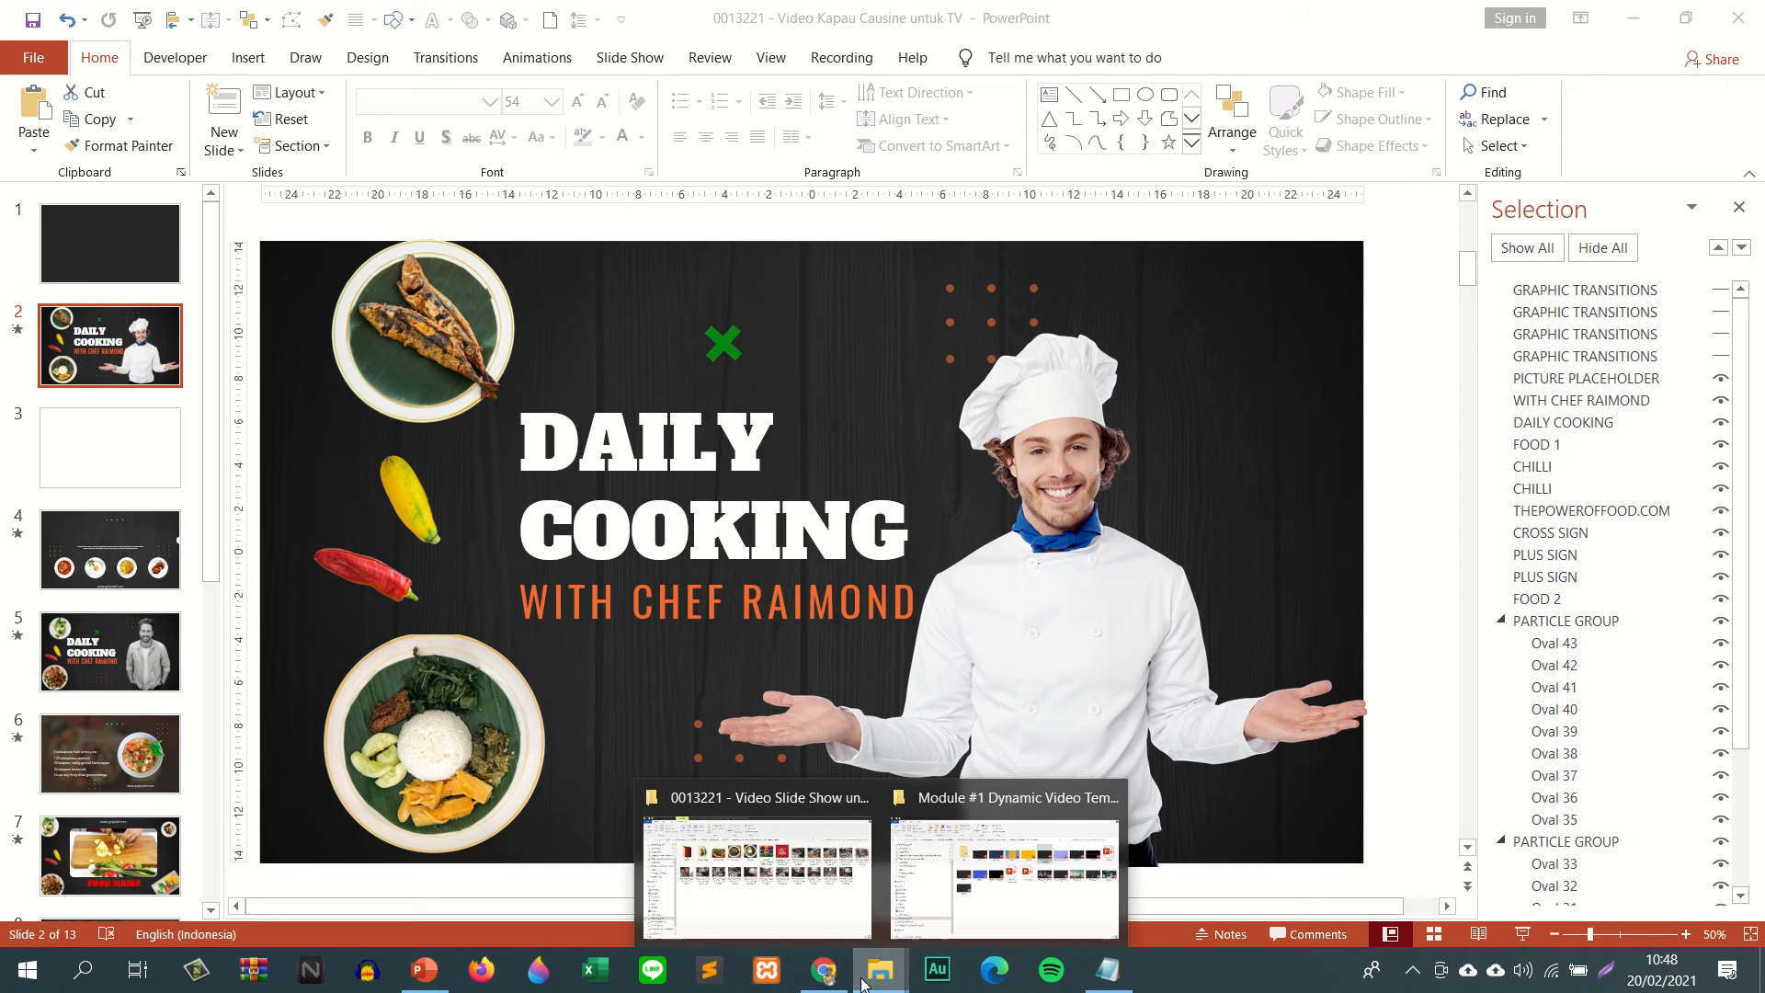
left_click(835, 904)
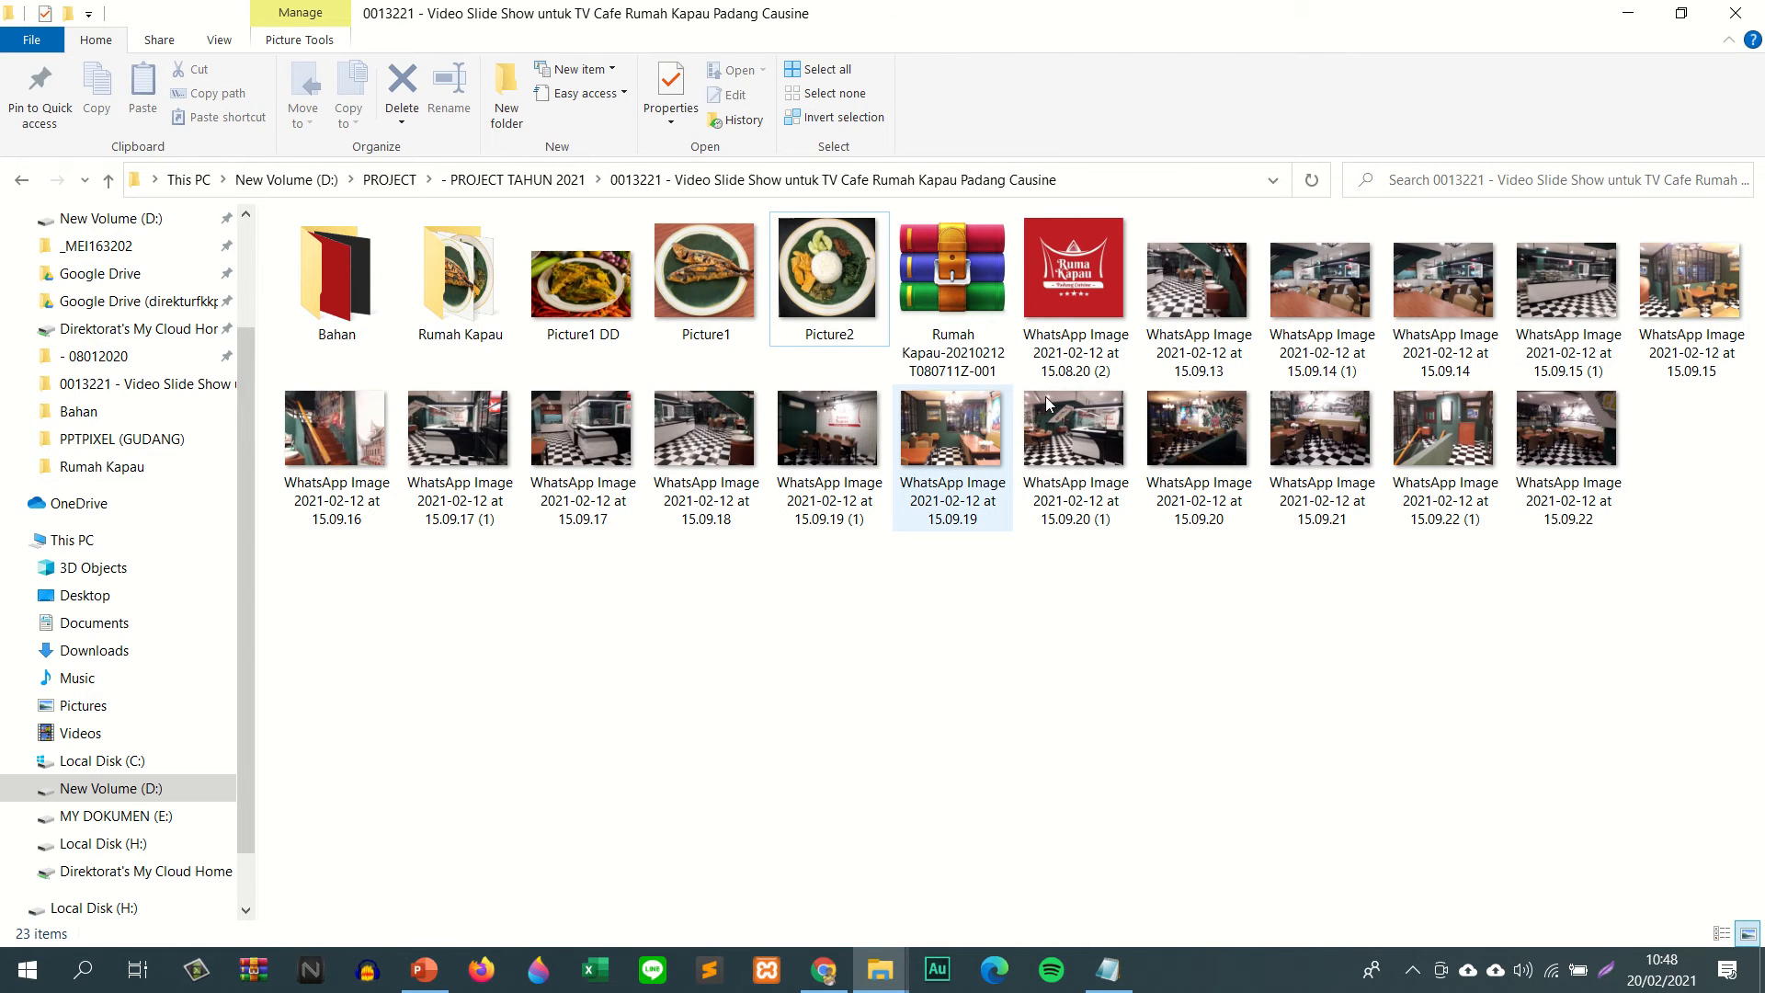
left_click(1067, 288)
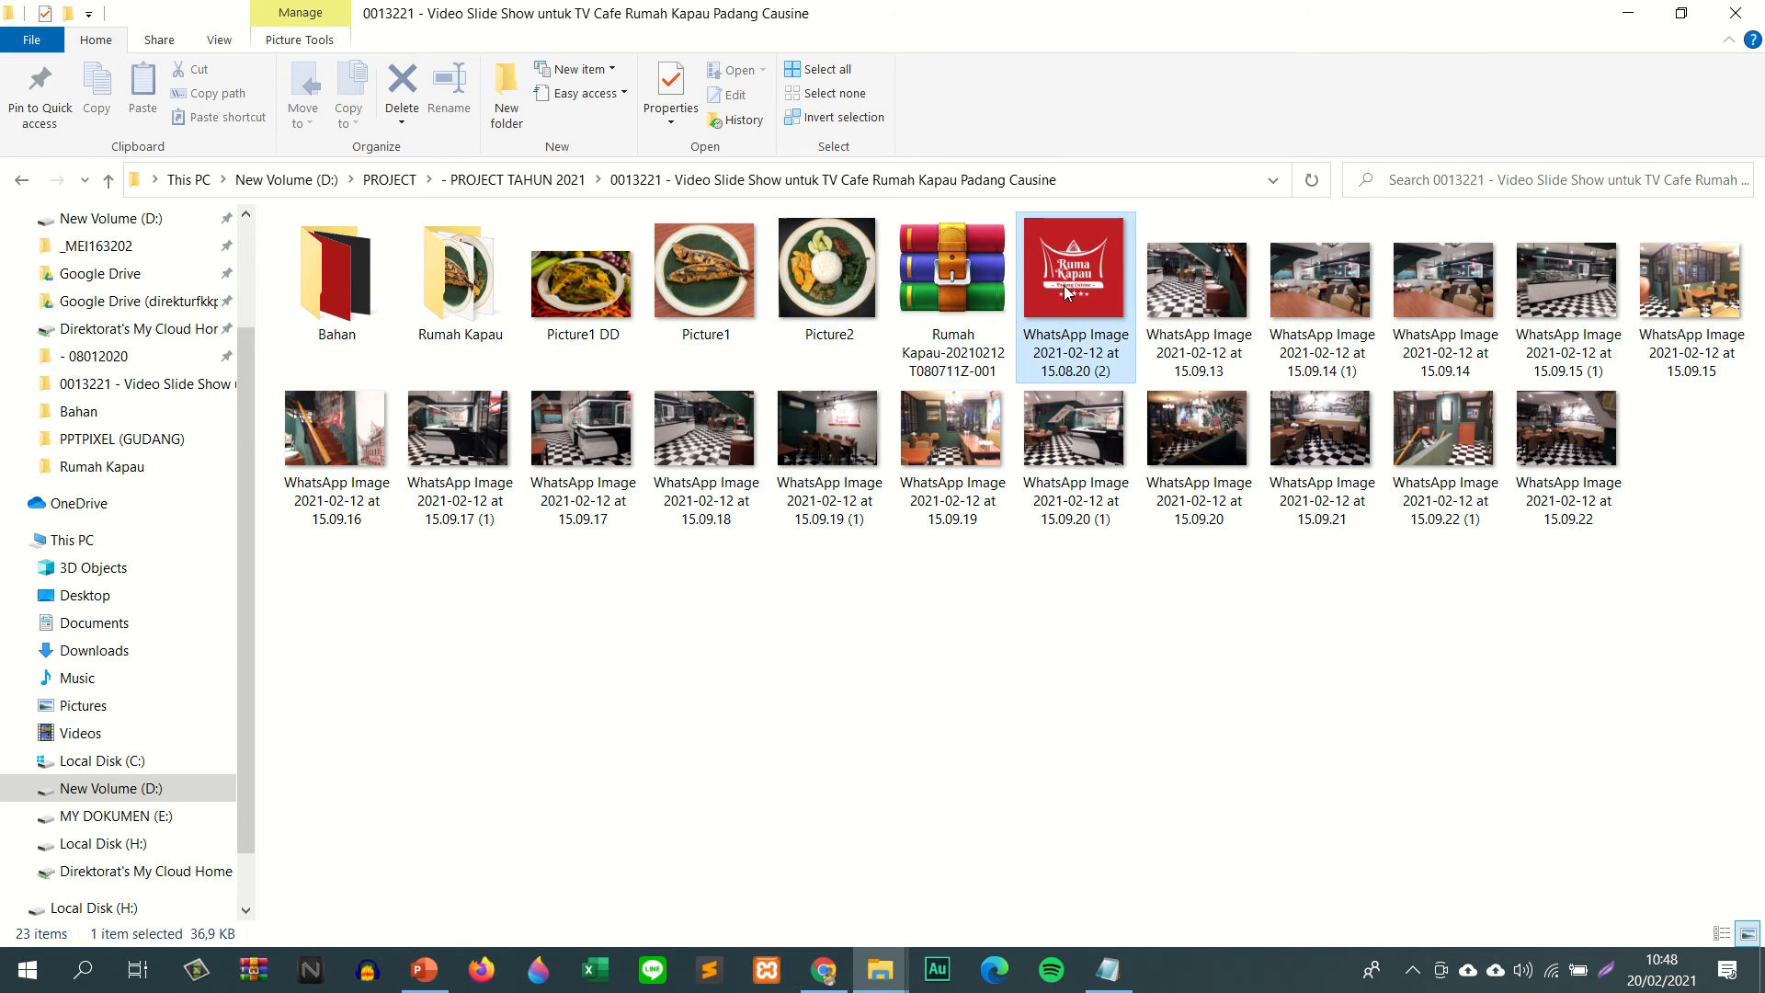
left_click(1680, 14)
left_click(599, 233)
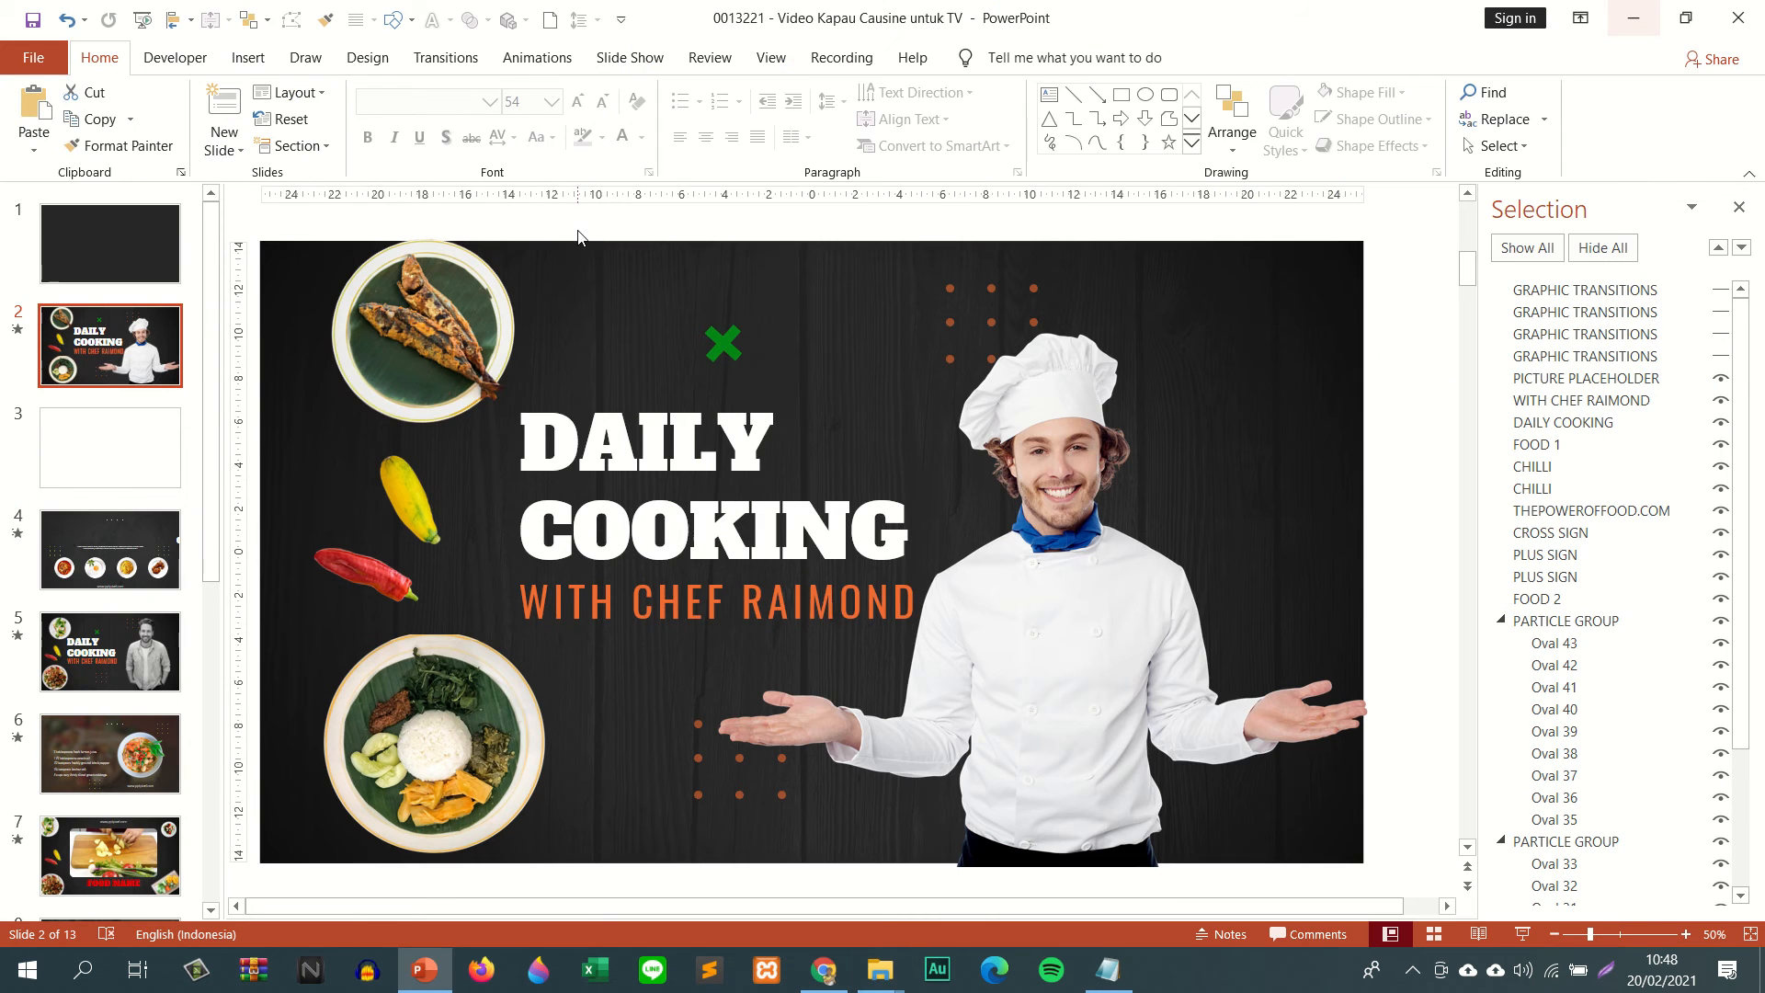
key("ctrl+v")
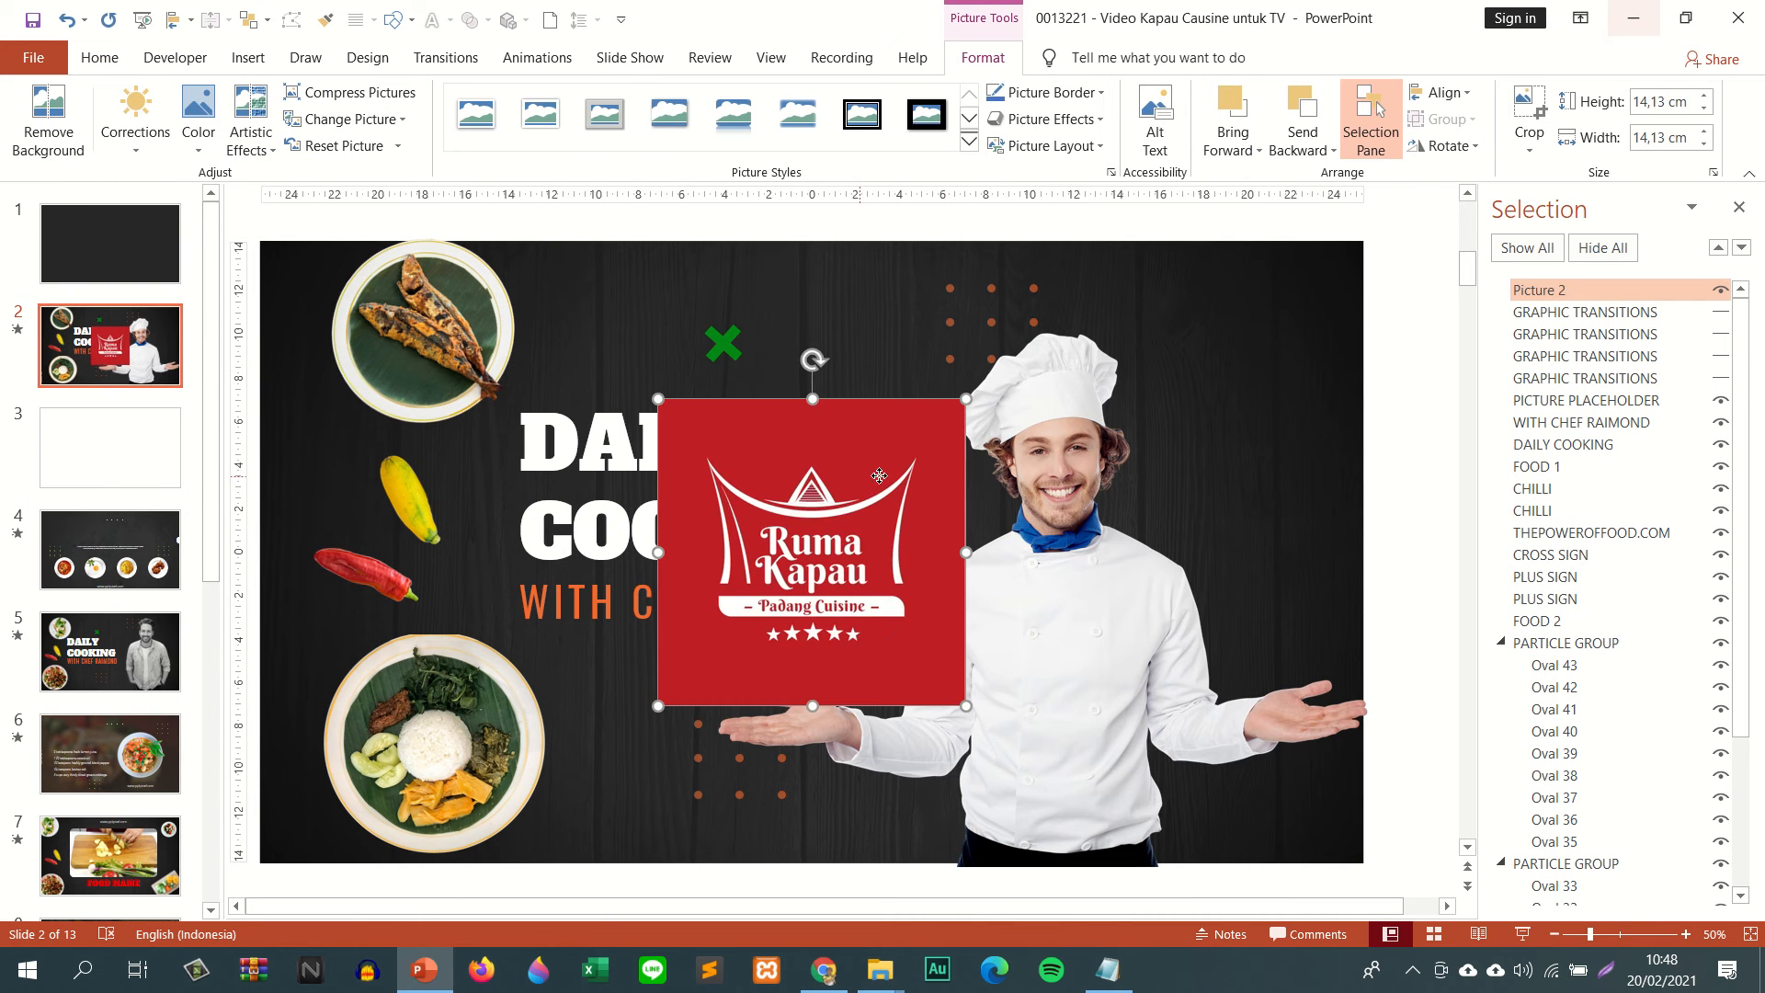
- Shrink the Ruma Kapau logo to about 3.85 cm square and place it on the chef's chest
left_click_drag(925, 467, 1199, 570)
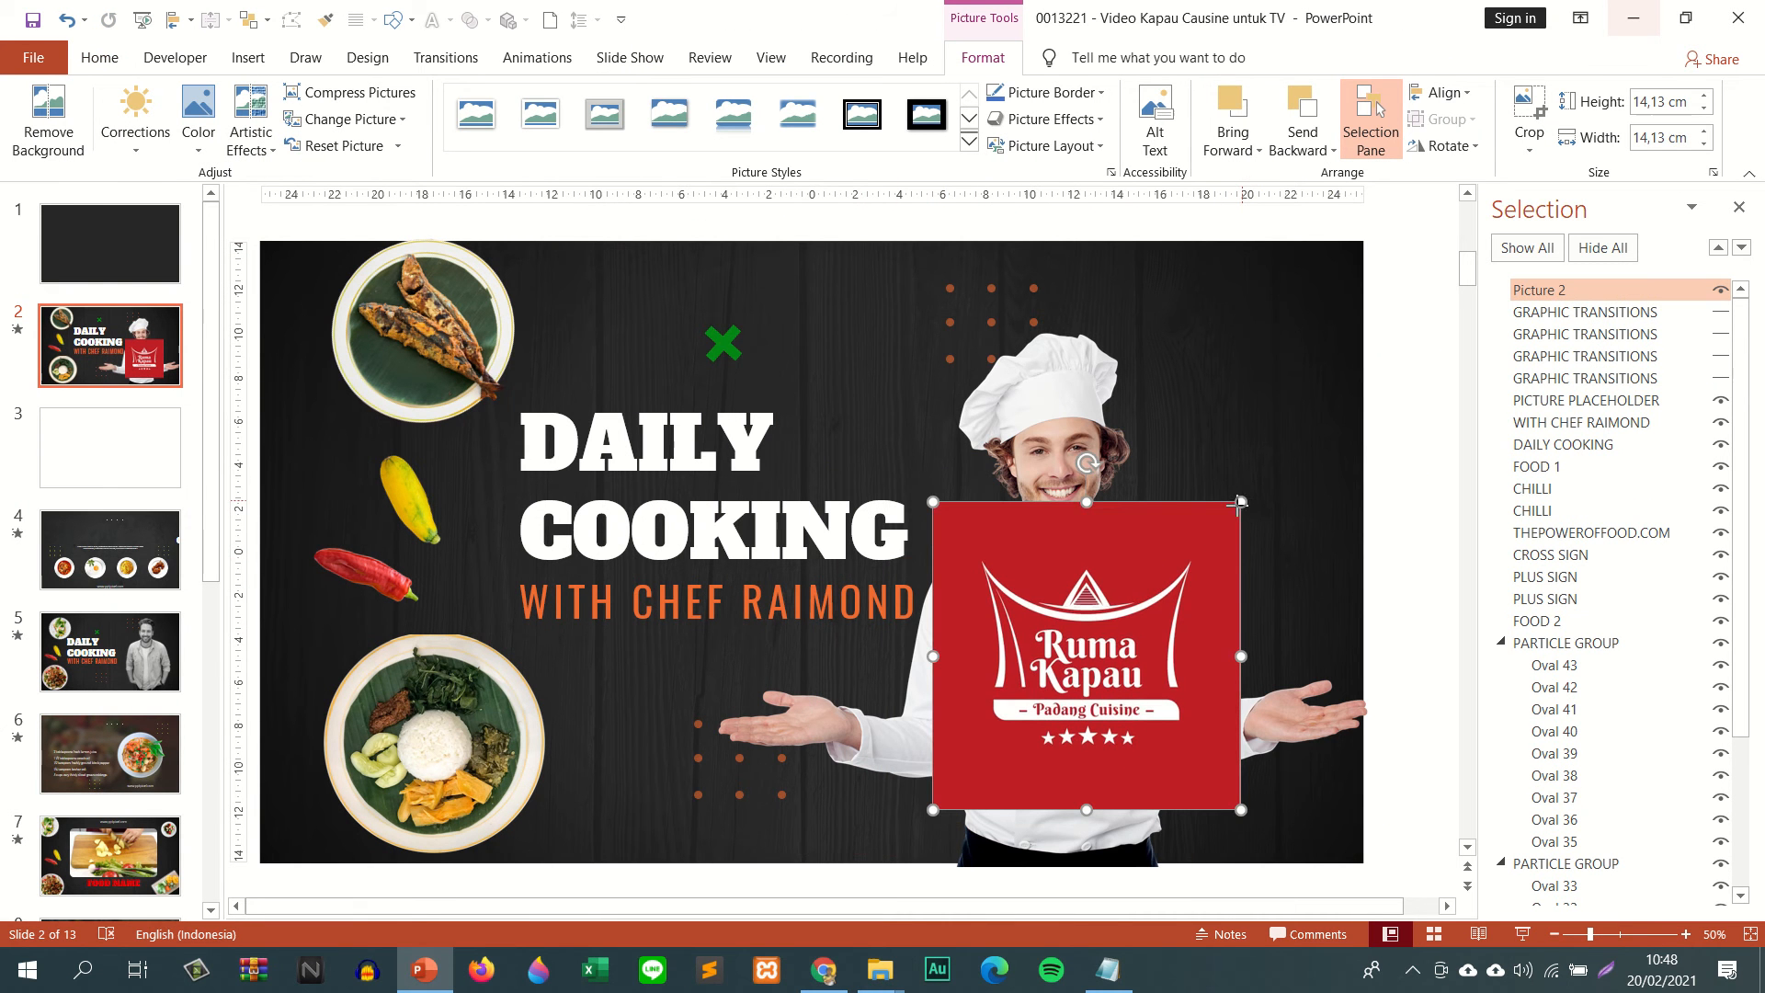
left_click_drag(1240, 503, 1063, 681)
left_click_drag(1002, 741, 1064, 680)
left_click_drag(1118, 620, 1066, 648)
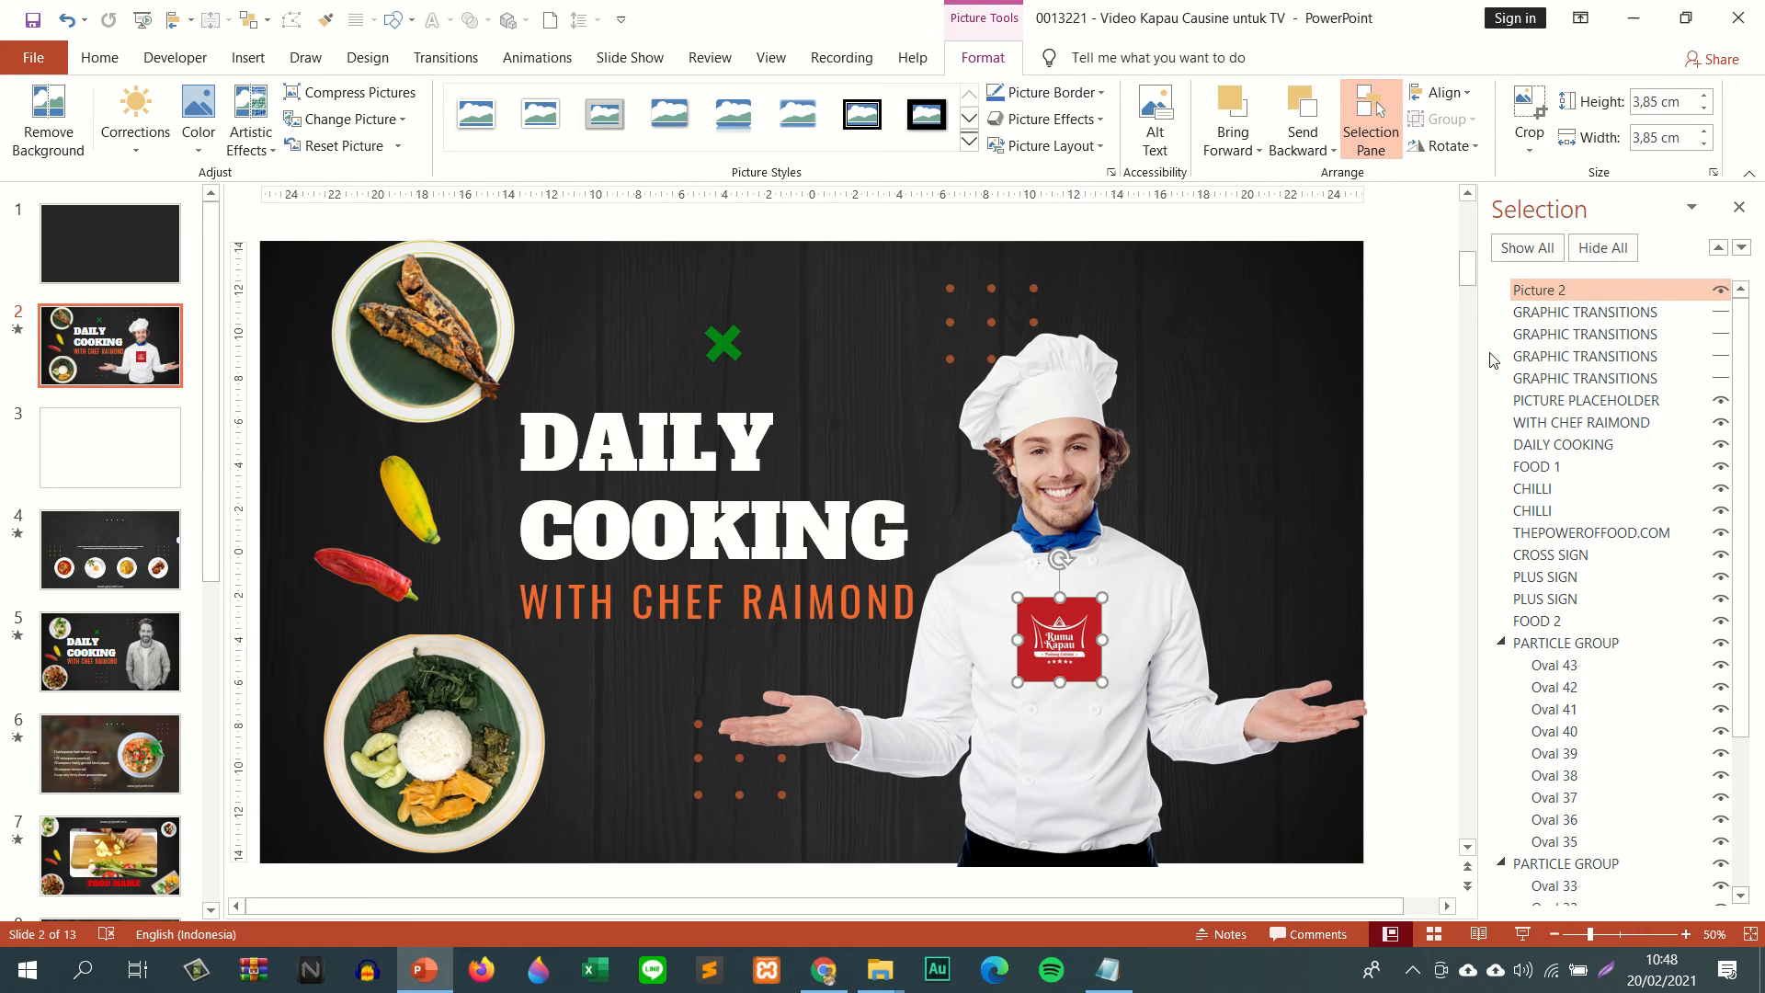
- Reorder the logo's layer, Picture 2, to sit directly above PICTURE PLACEHOLDER, and select the chef portrait
left_click(1061, 439)
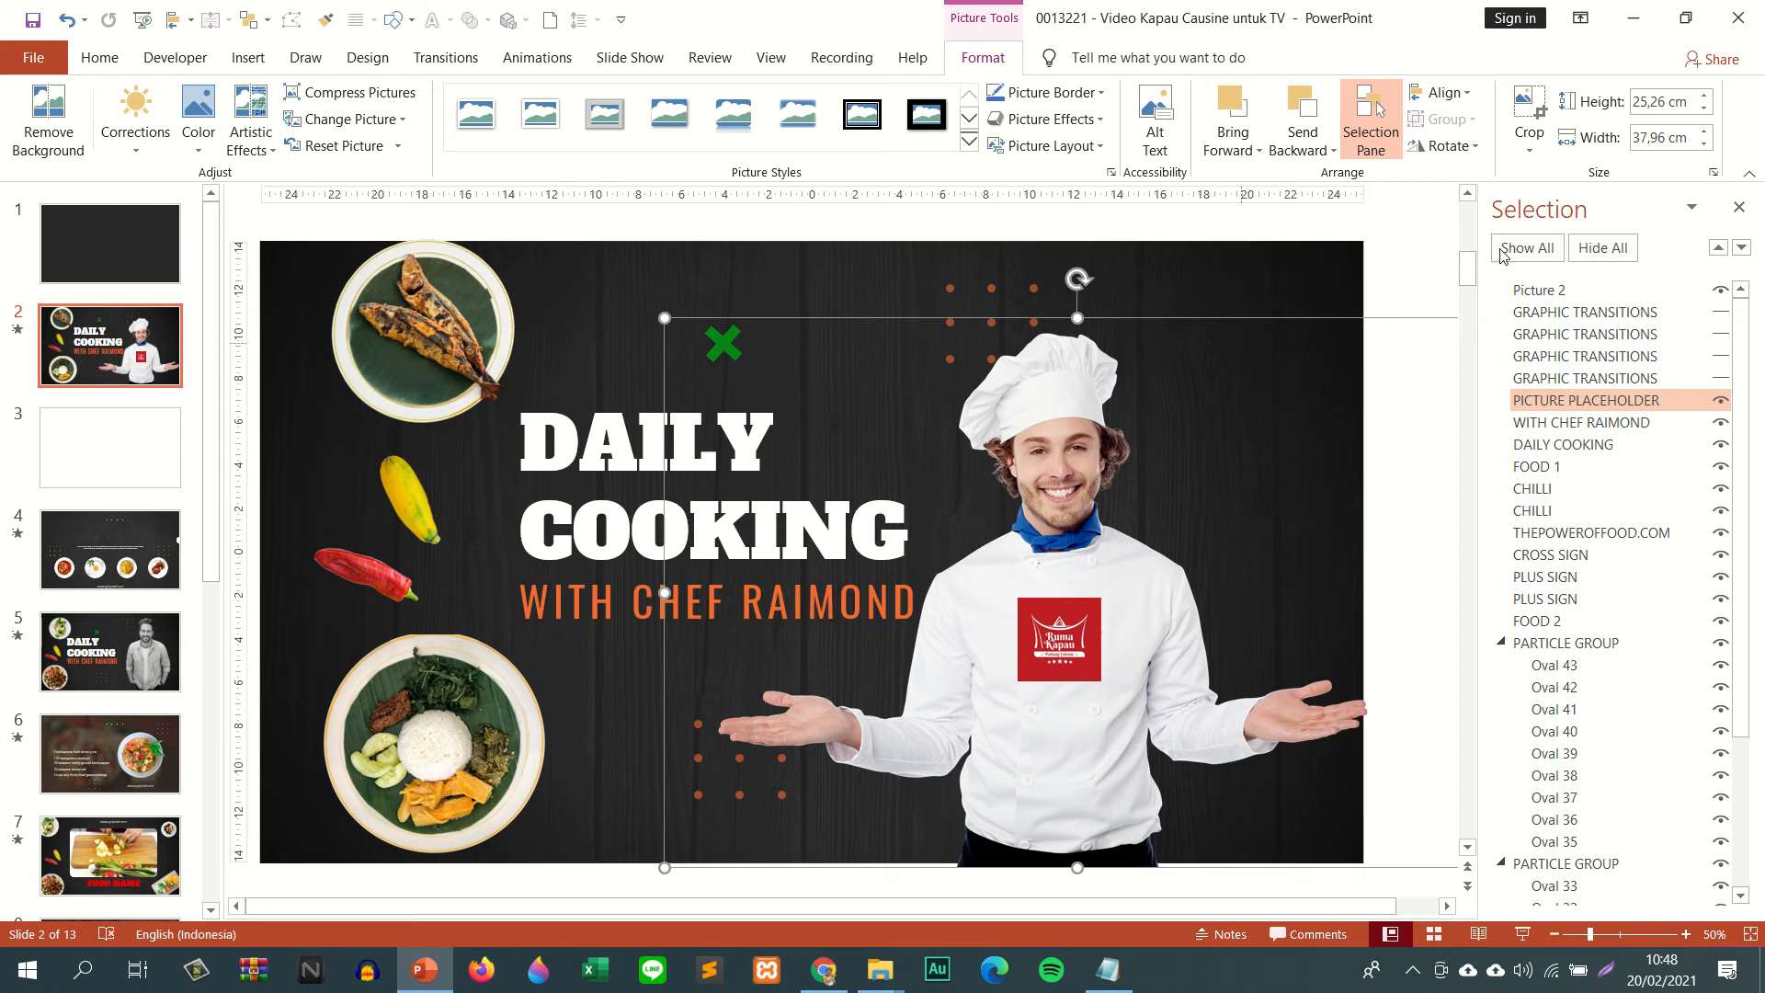
left_click_drag(1537, 291, 1563, 397)
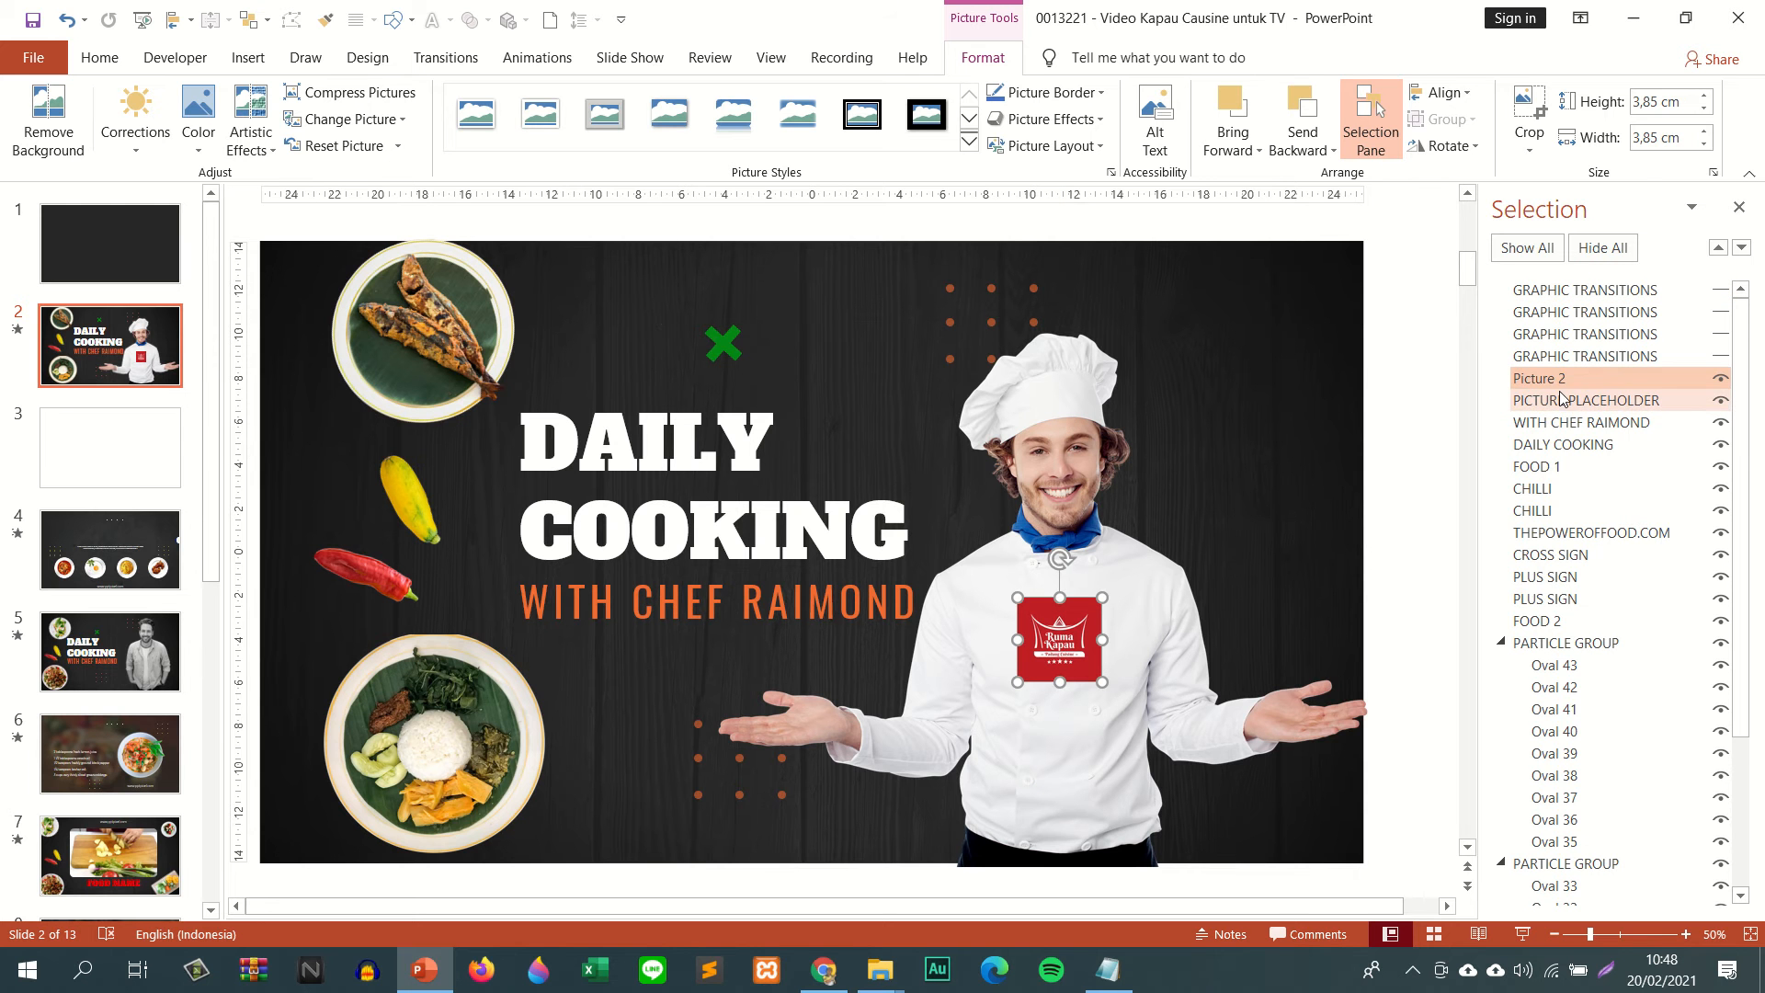
left_click(1563, 400)
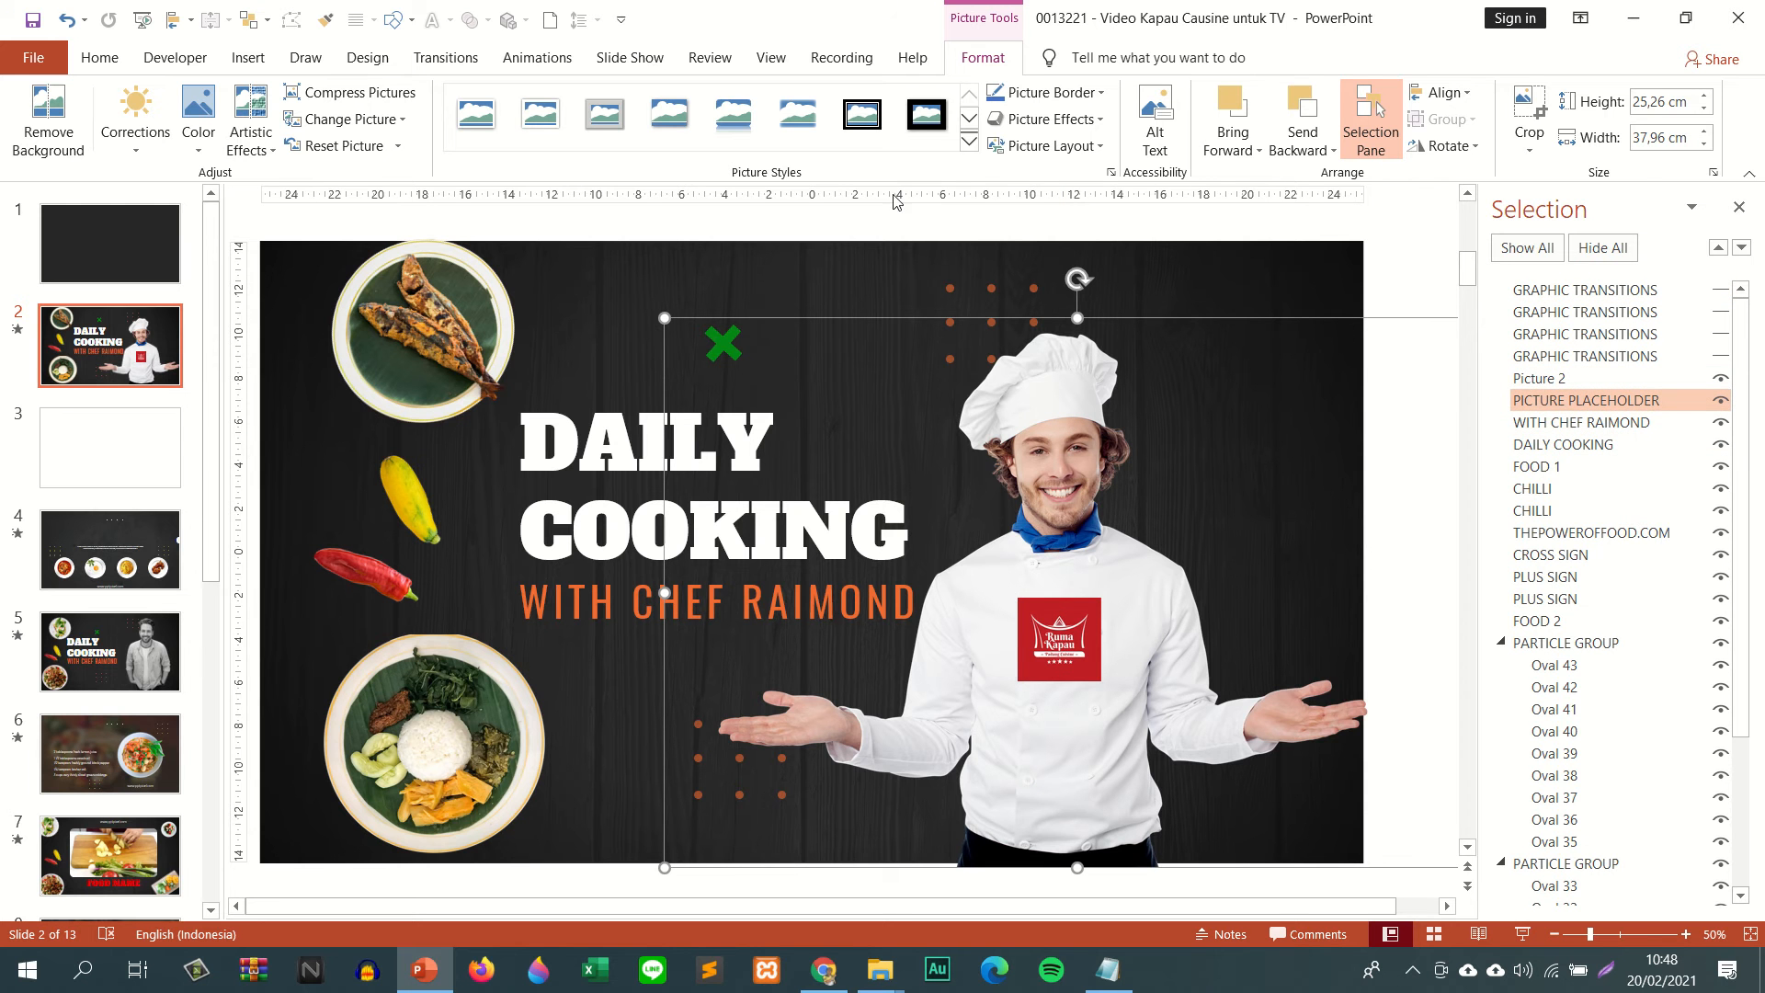
- Copy the chef portrait's animations onto the Ruma Kapau logo with Animation Painter
left_click(543, 57)
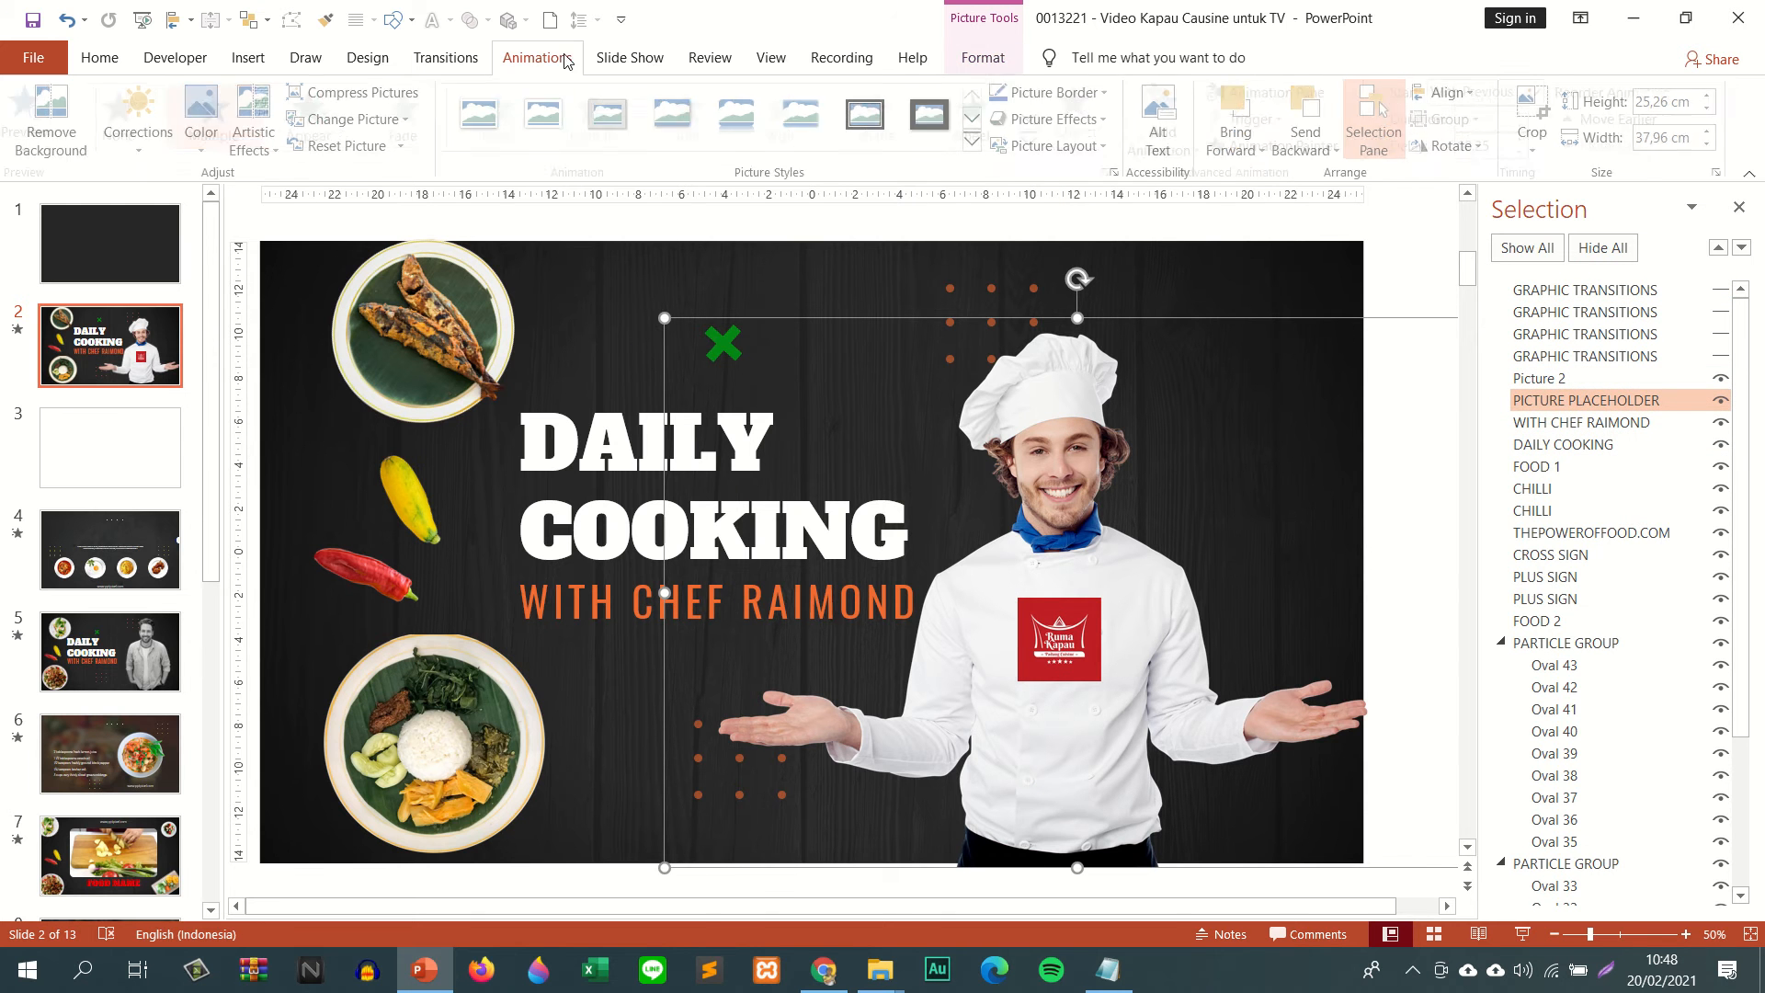
left_click(1288, 145)
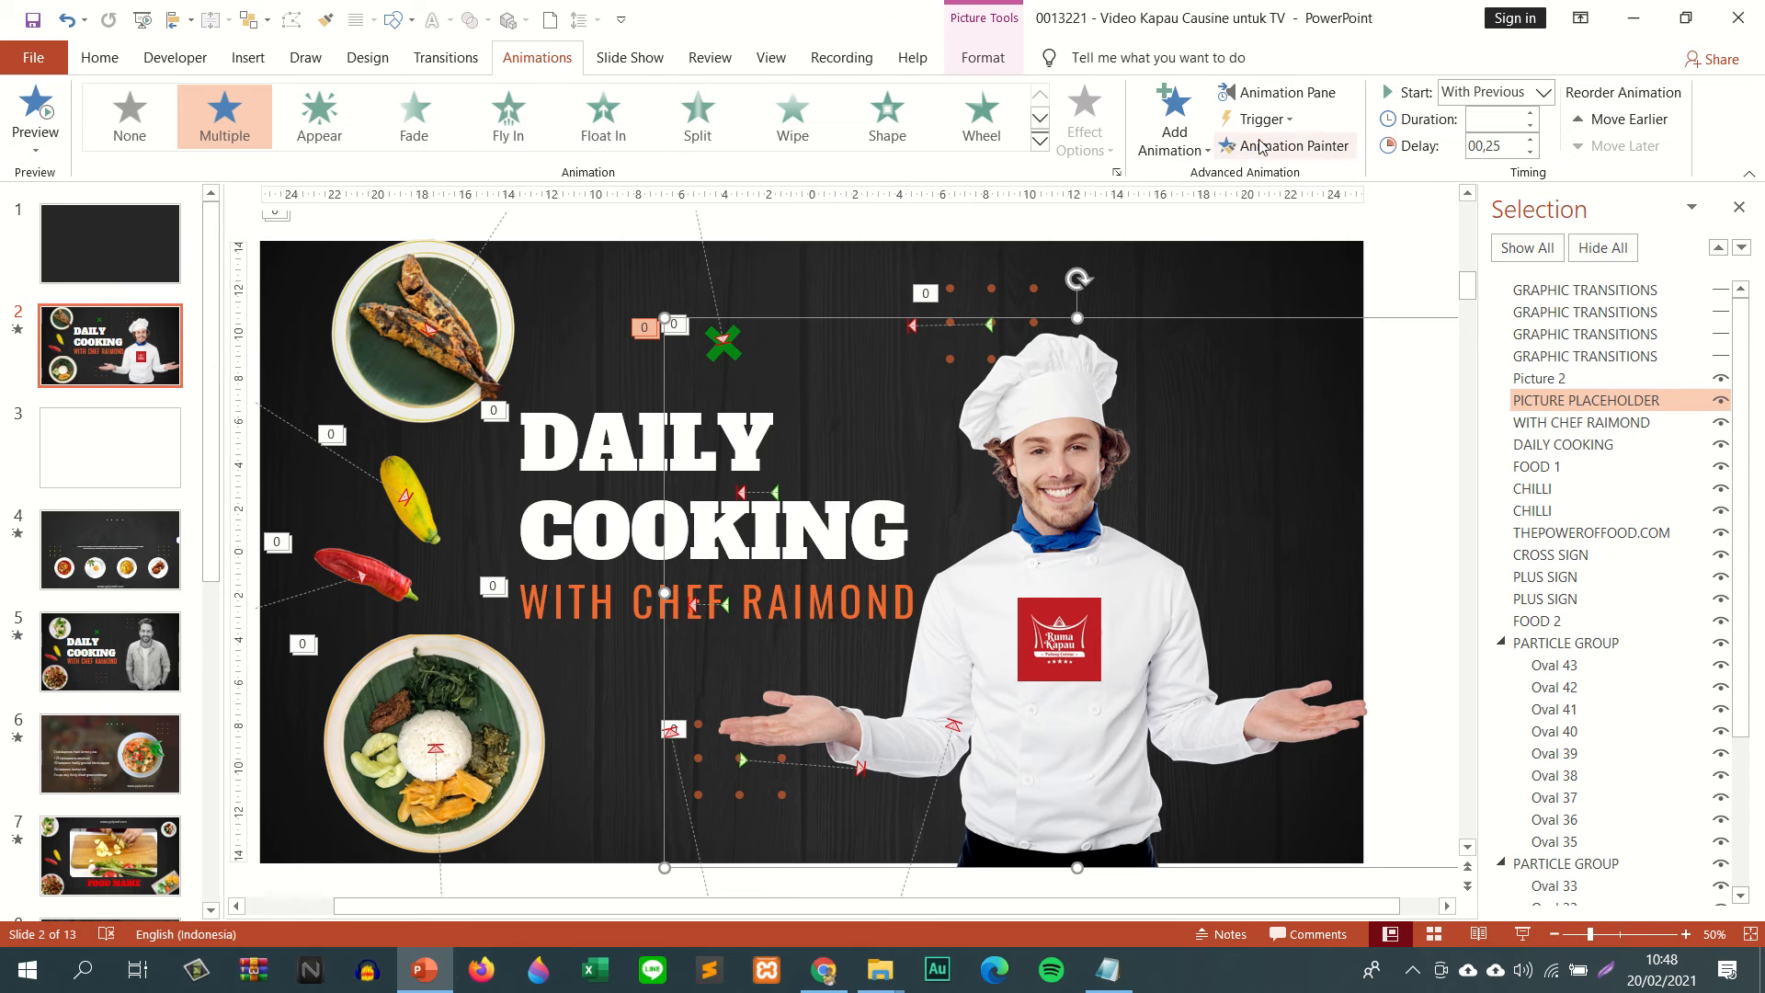
left_click(1071, 647)
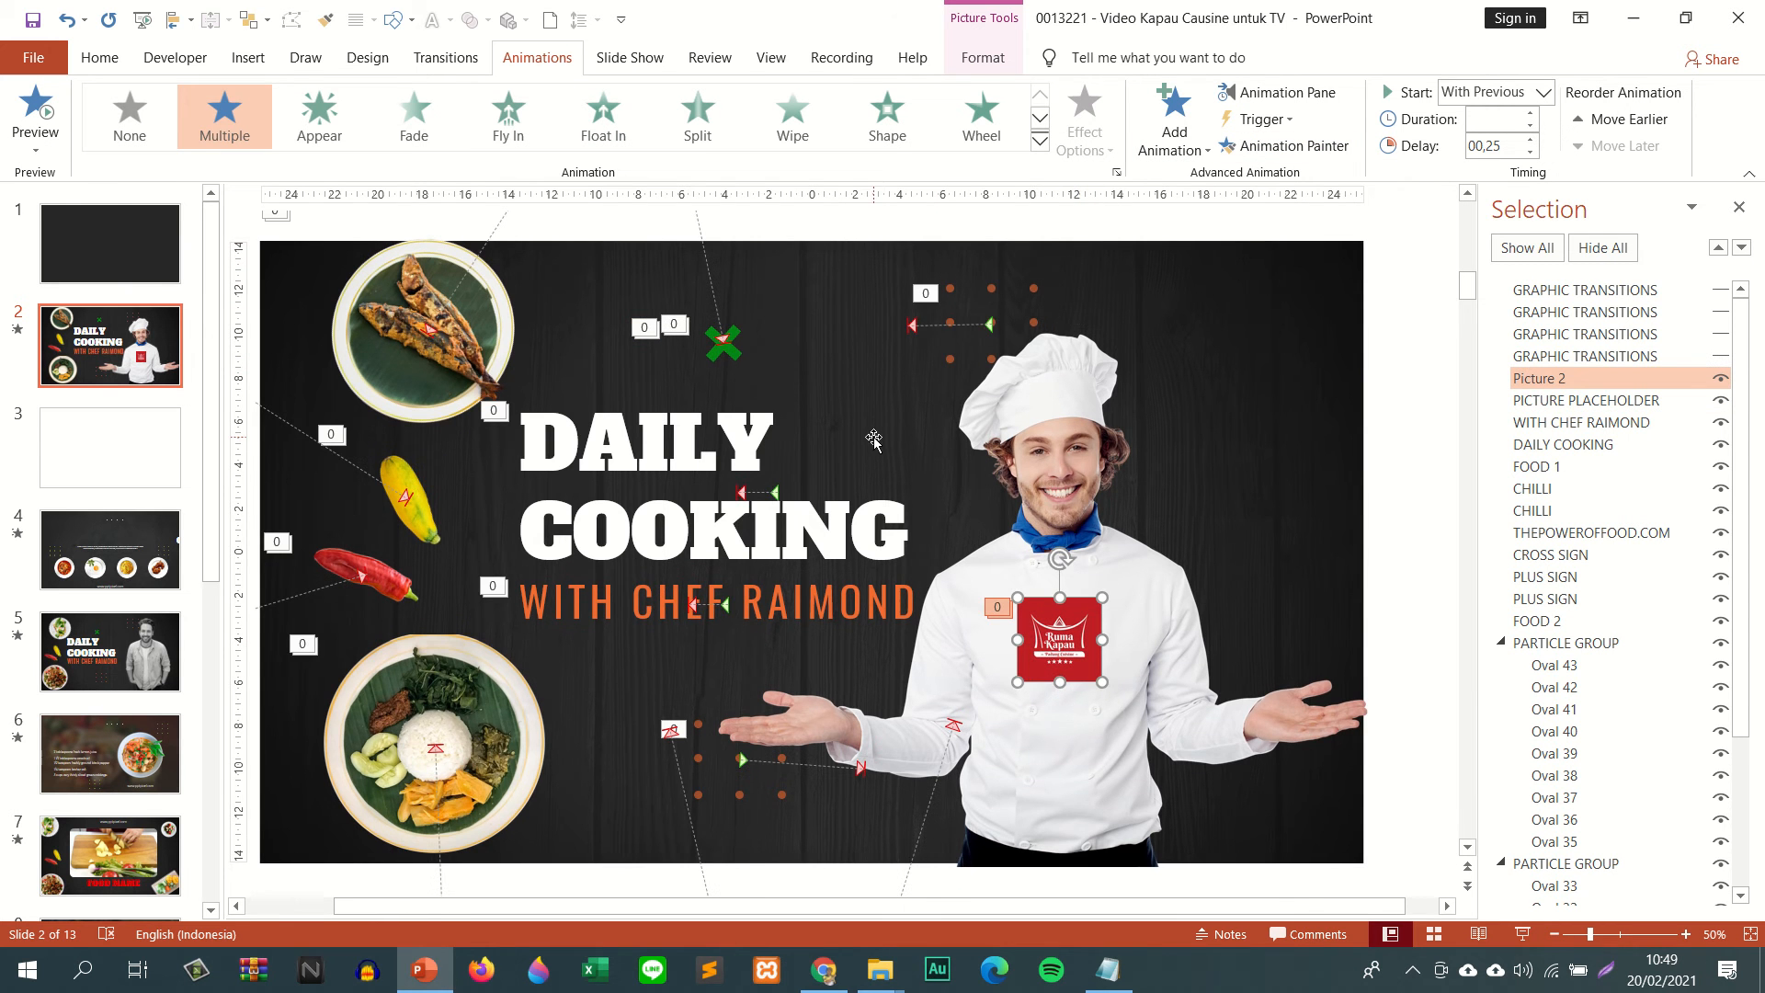
- Change the orange subtitle to read WITH RUMAH KAPAU and preview slide 2's animations
left_click(762, 600)
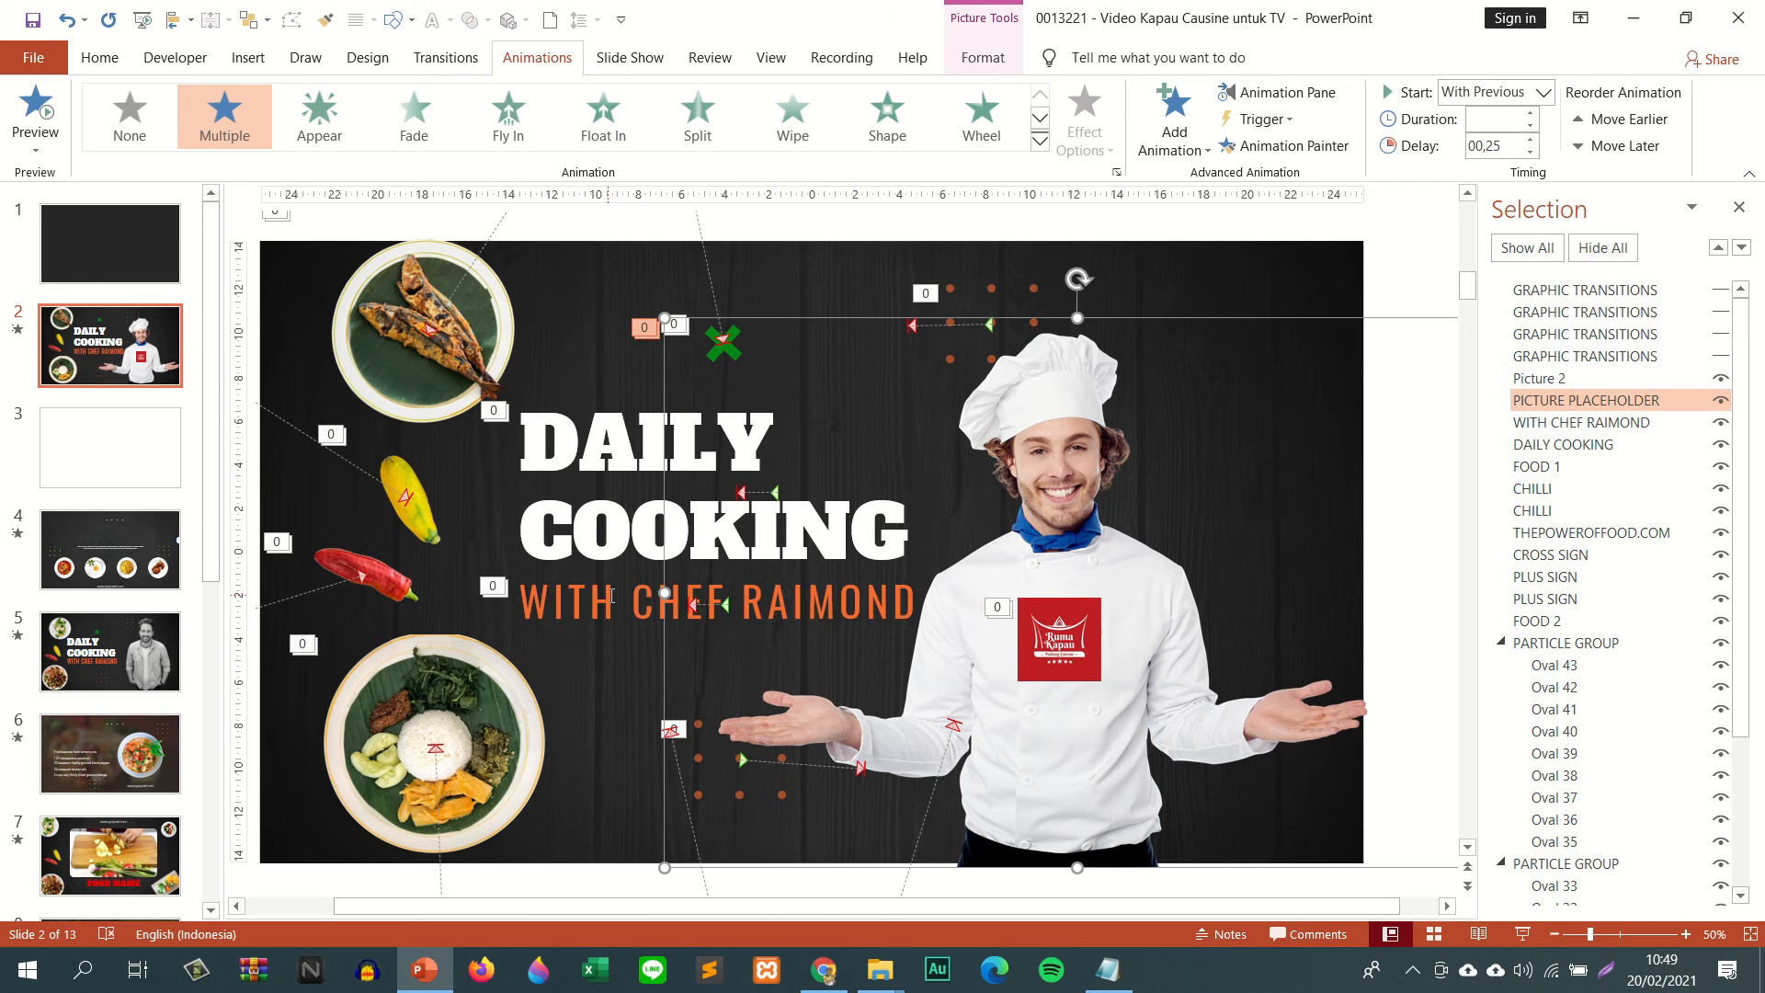
left_click_drag(634, 602, 853, 592)
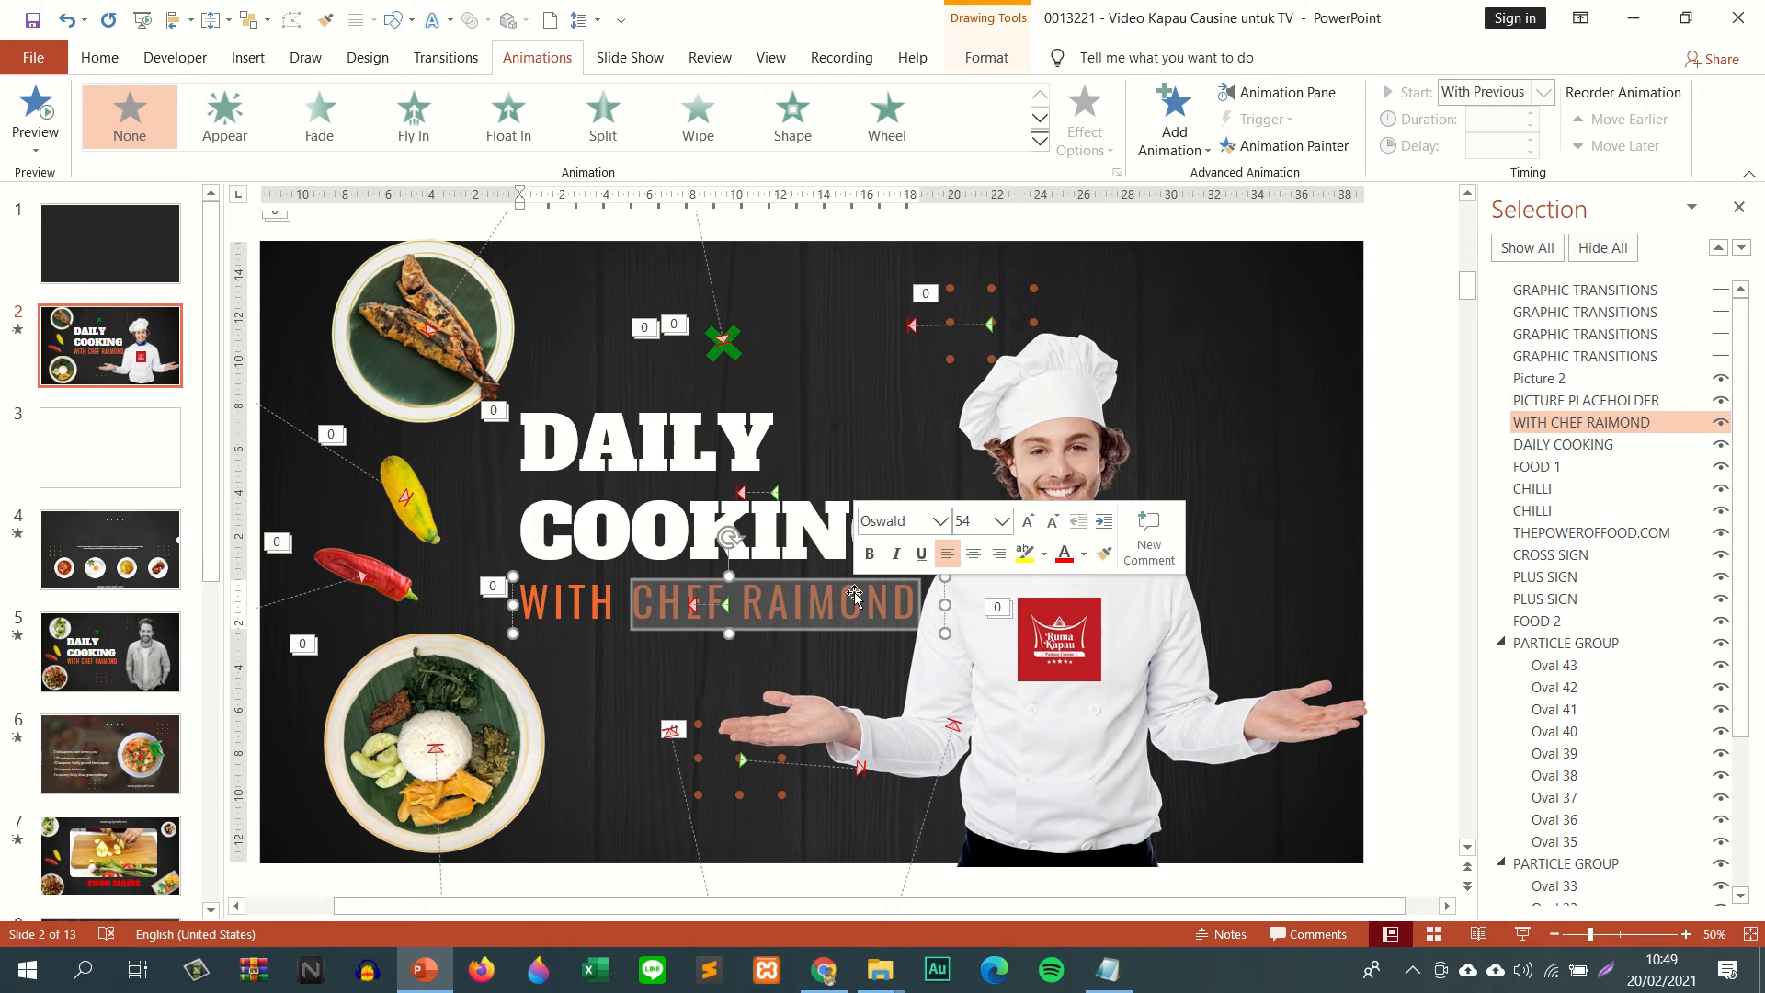
type("ru")
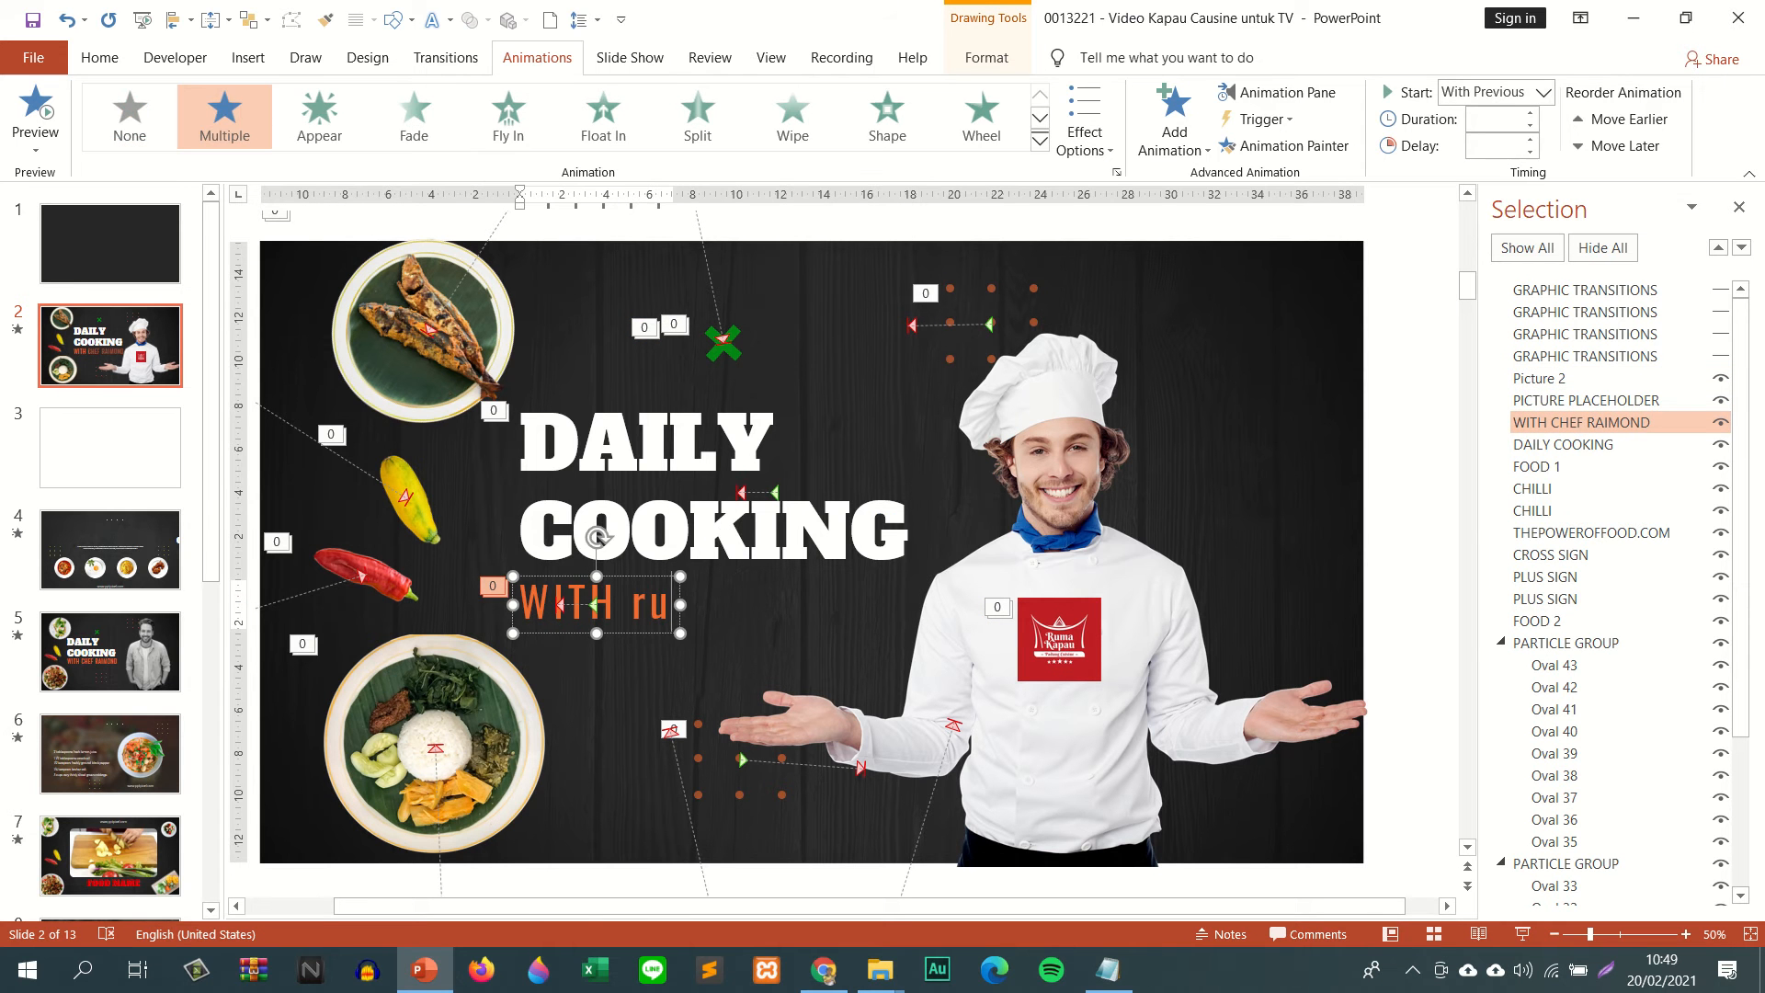
type("mah")
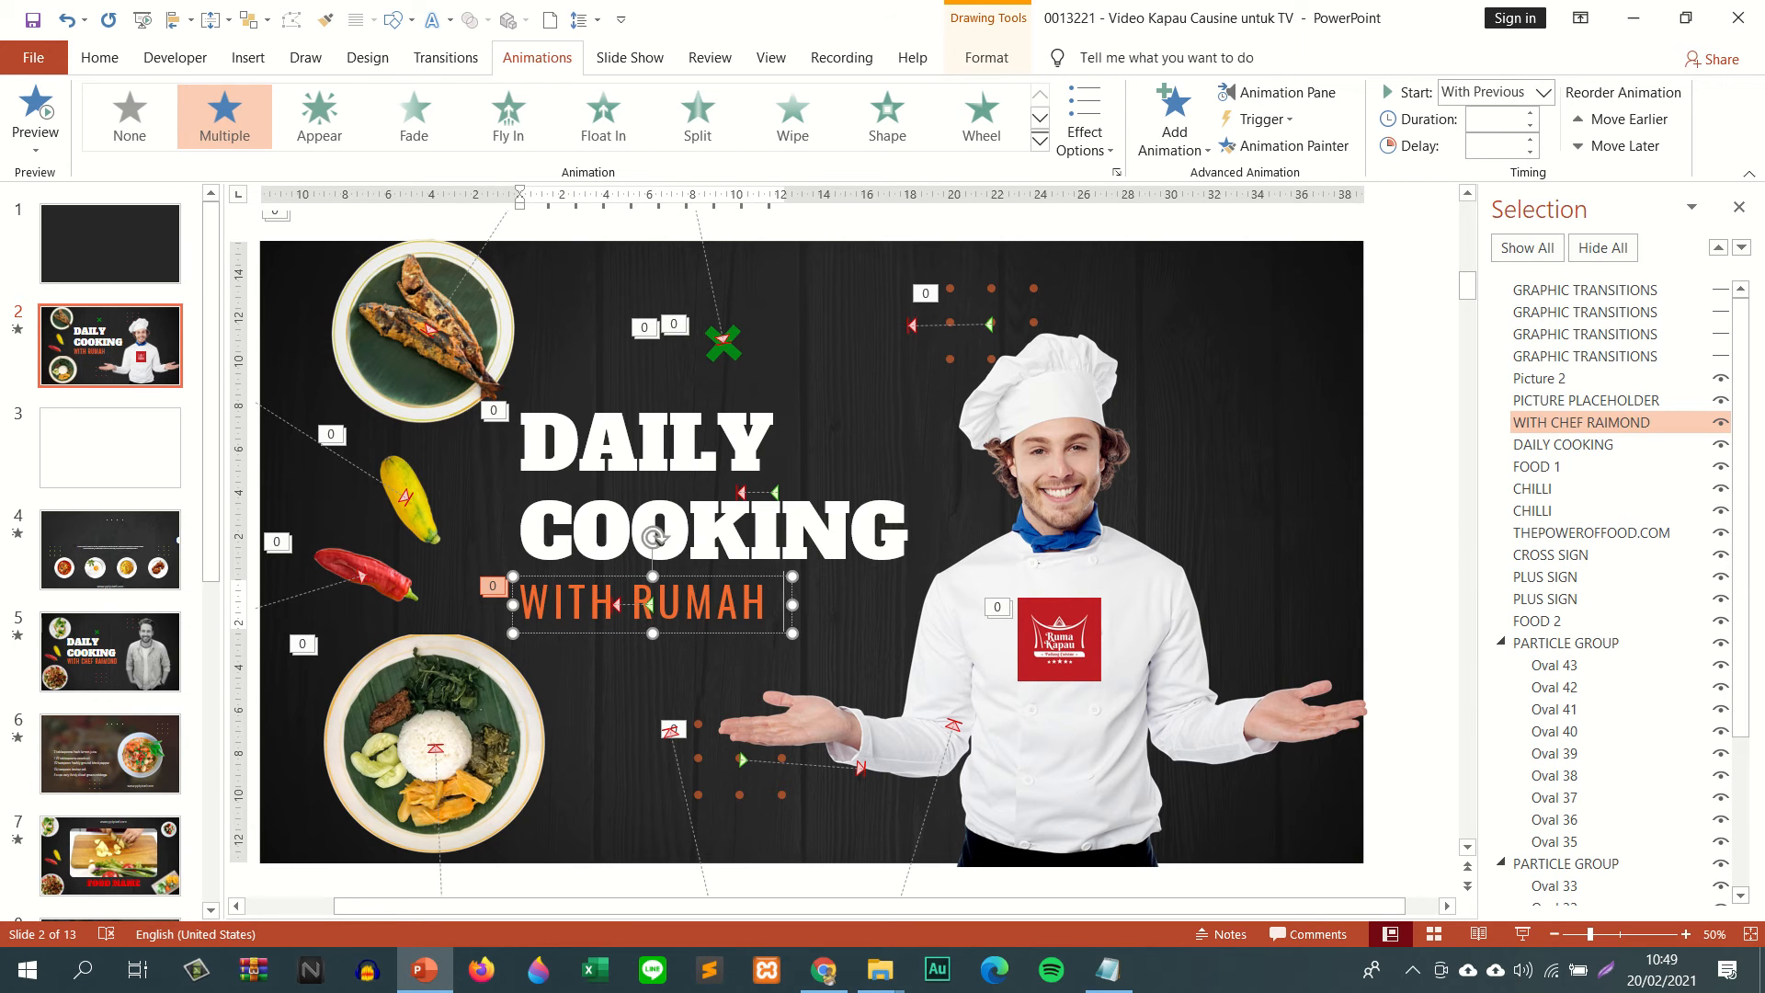
type(" kapau")
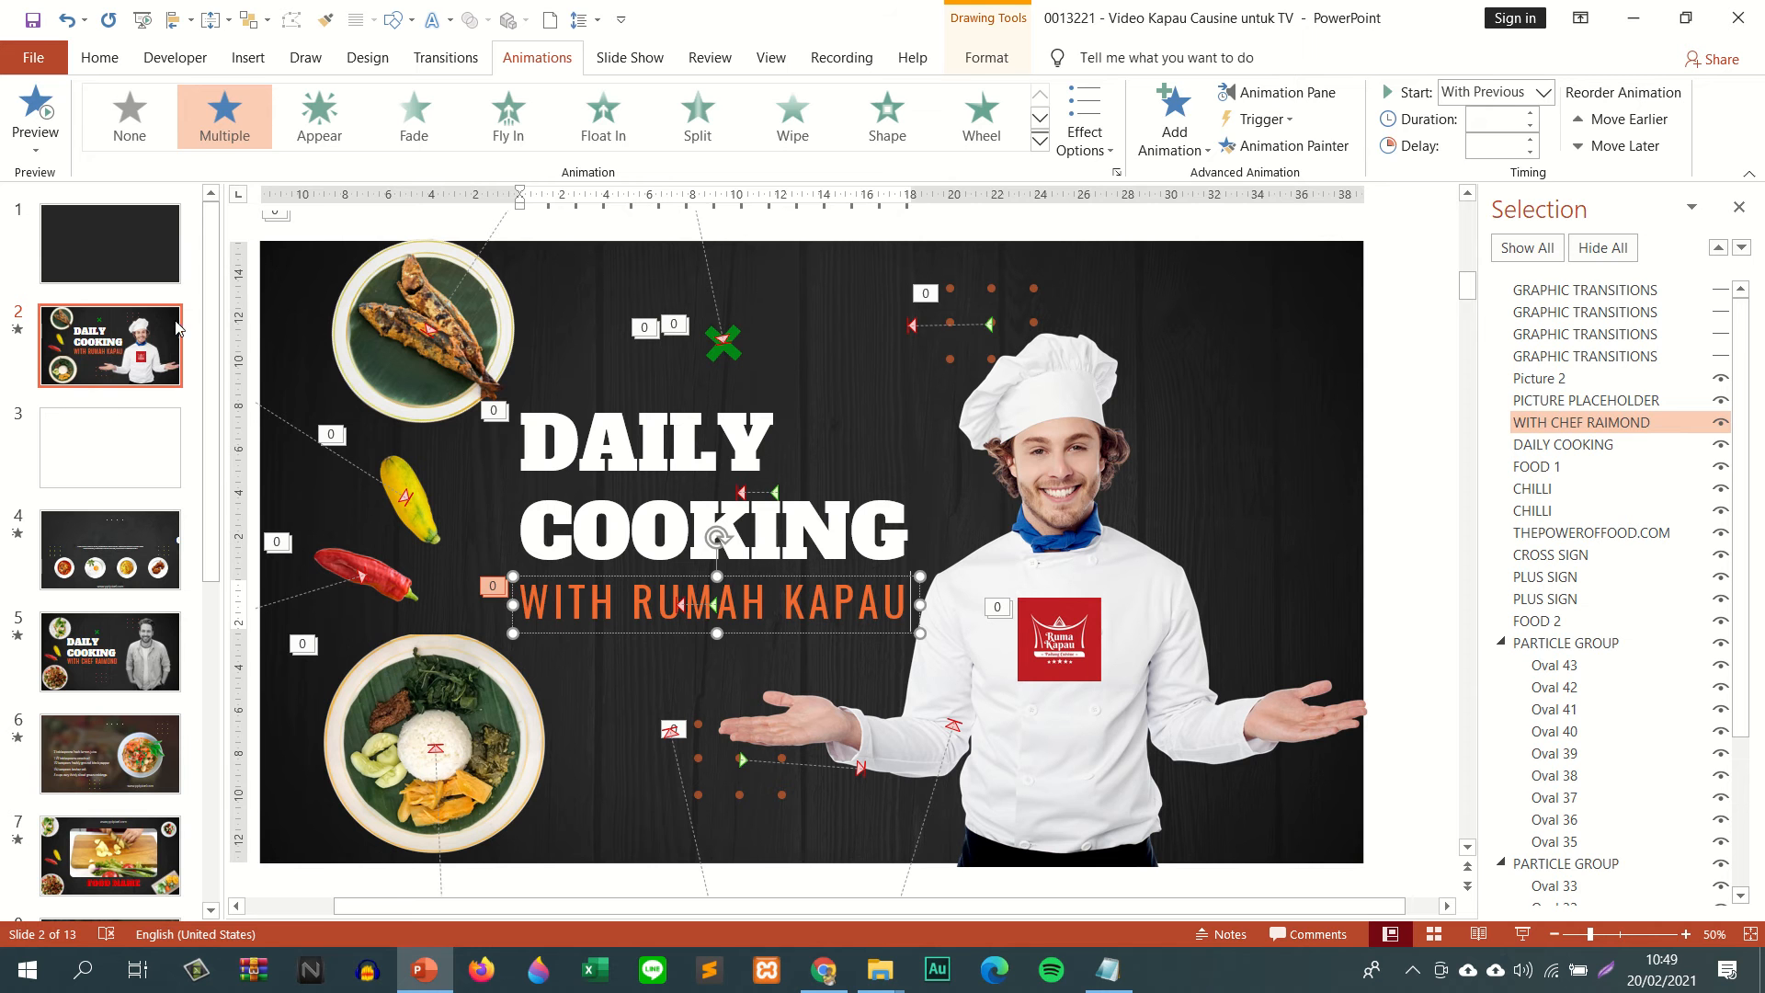
left_click(154, 346)
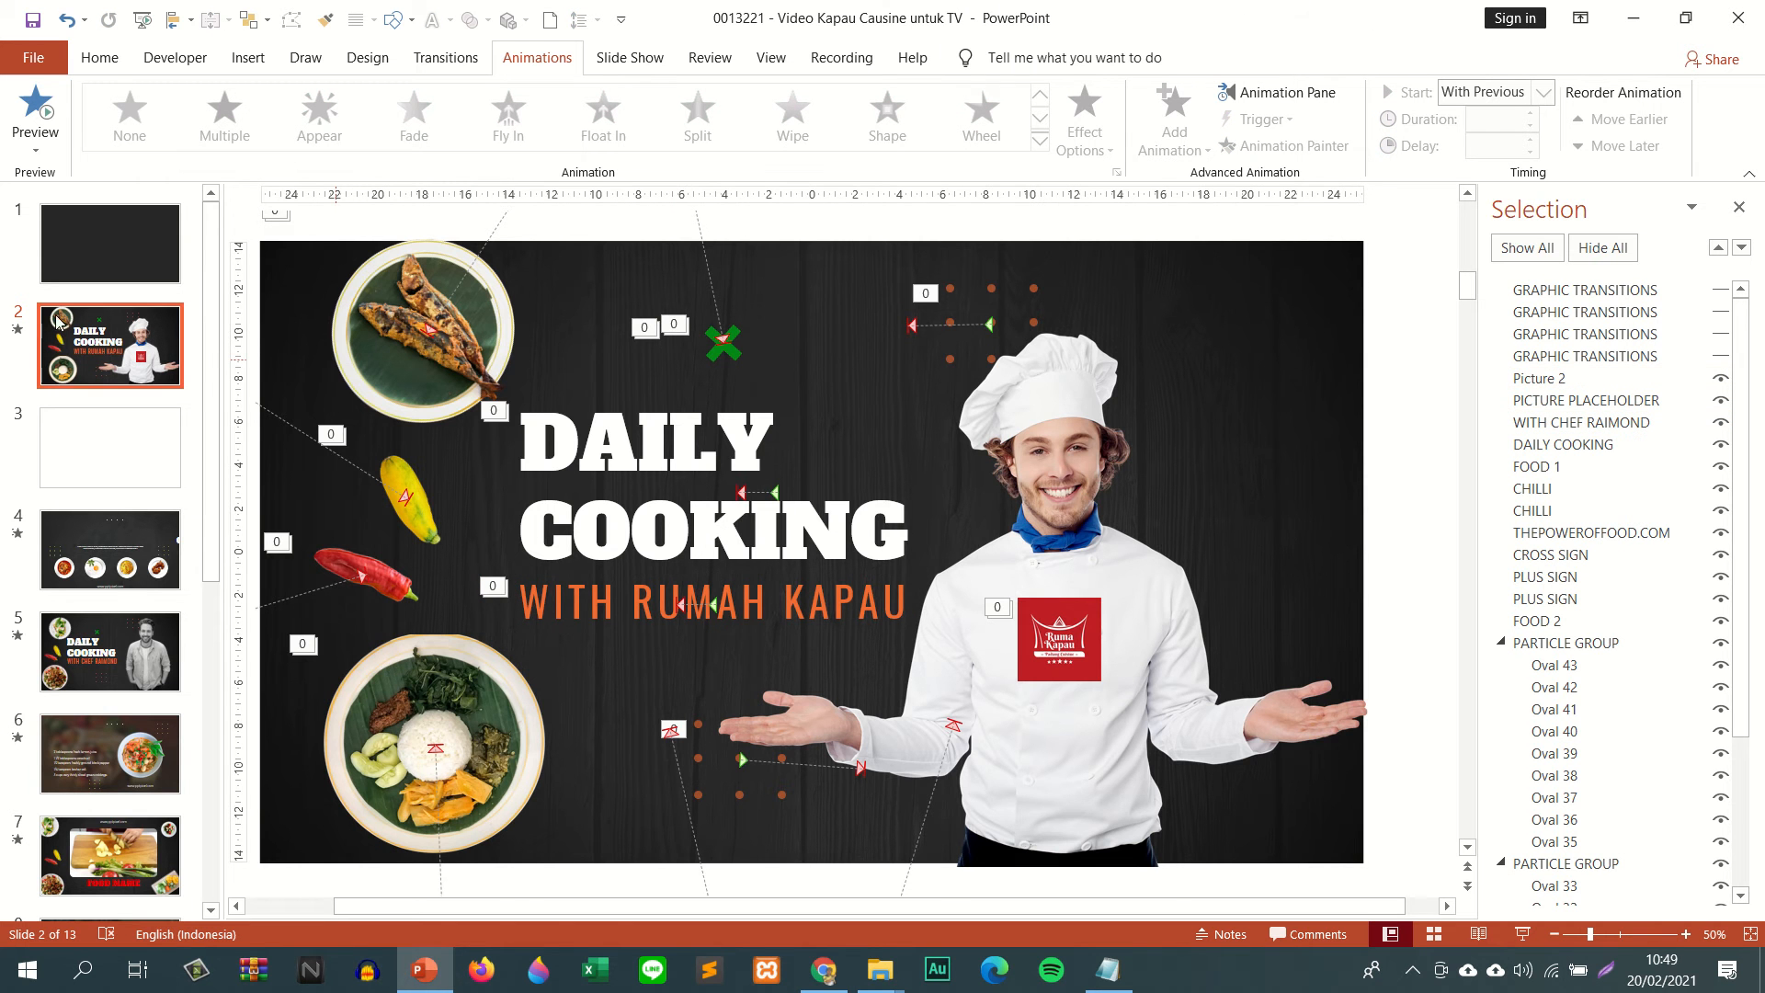
left_click(17, 332)
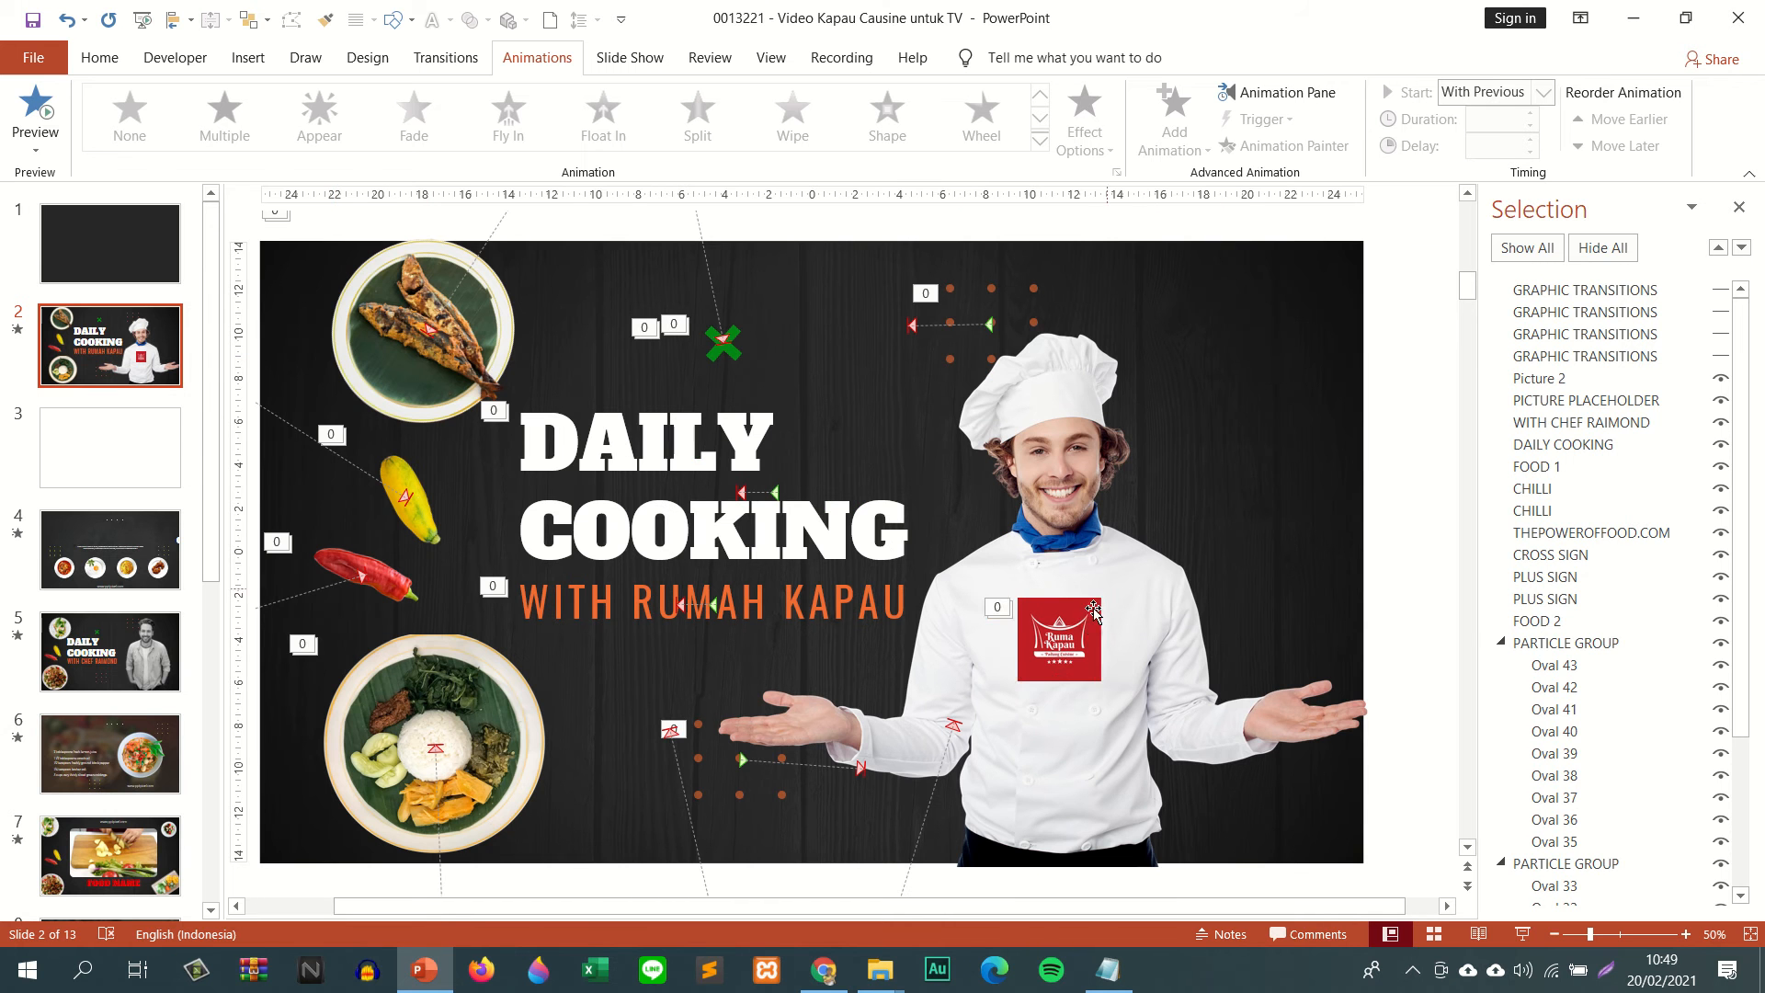
- Shrink the Ruma Kapau logo further, shift it slightly lower on the chef's chest, and preview the slide's animations
left_click(1093, 611)
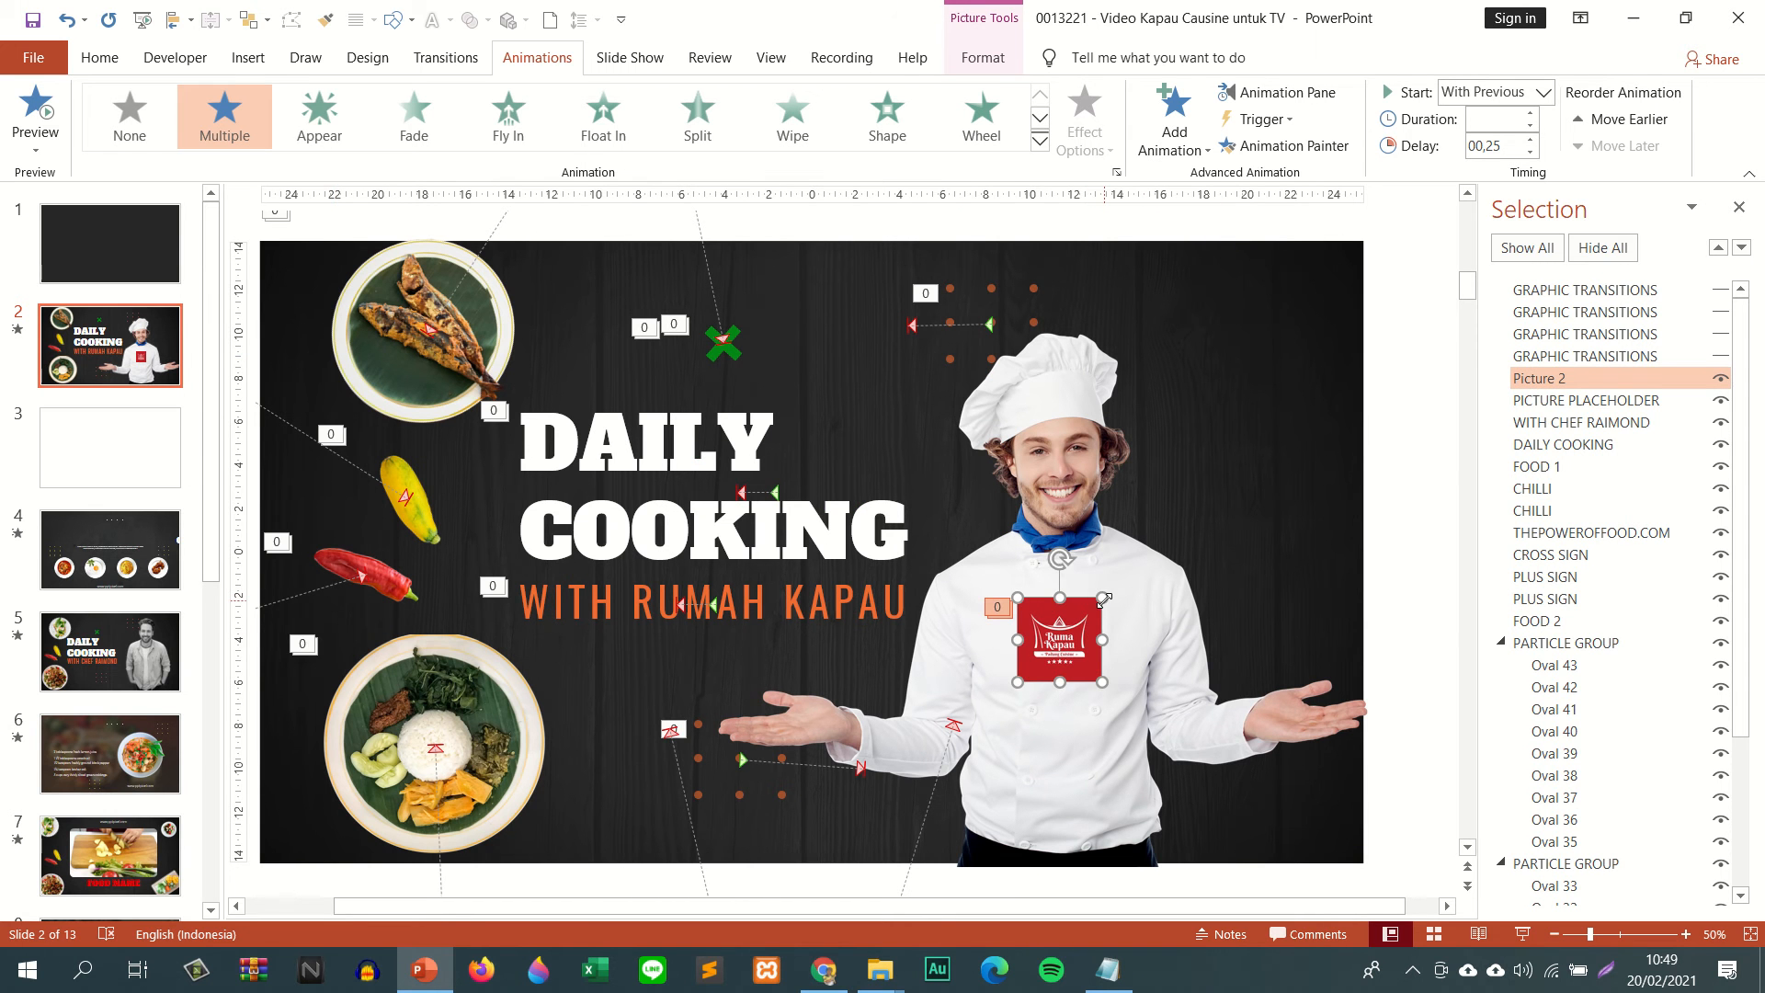
left_click_drag(1103, 598, 1086, 614)
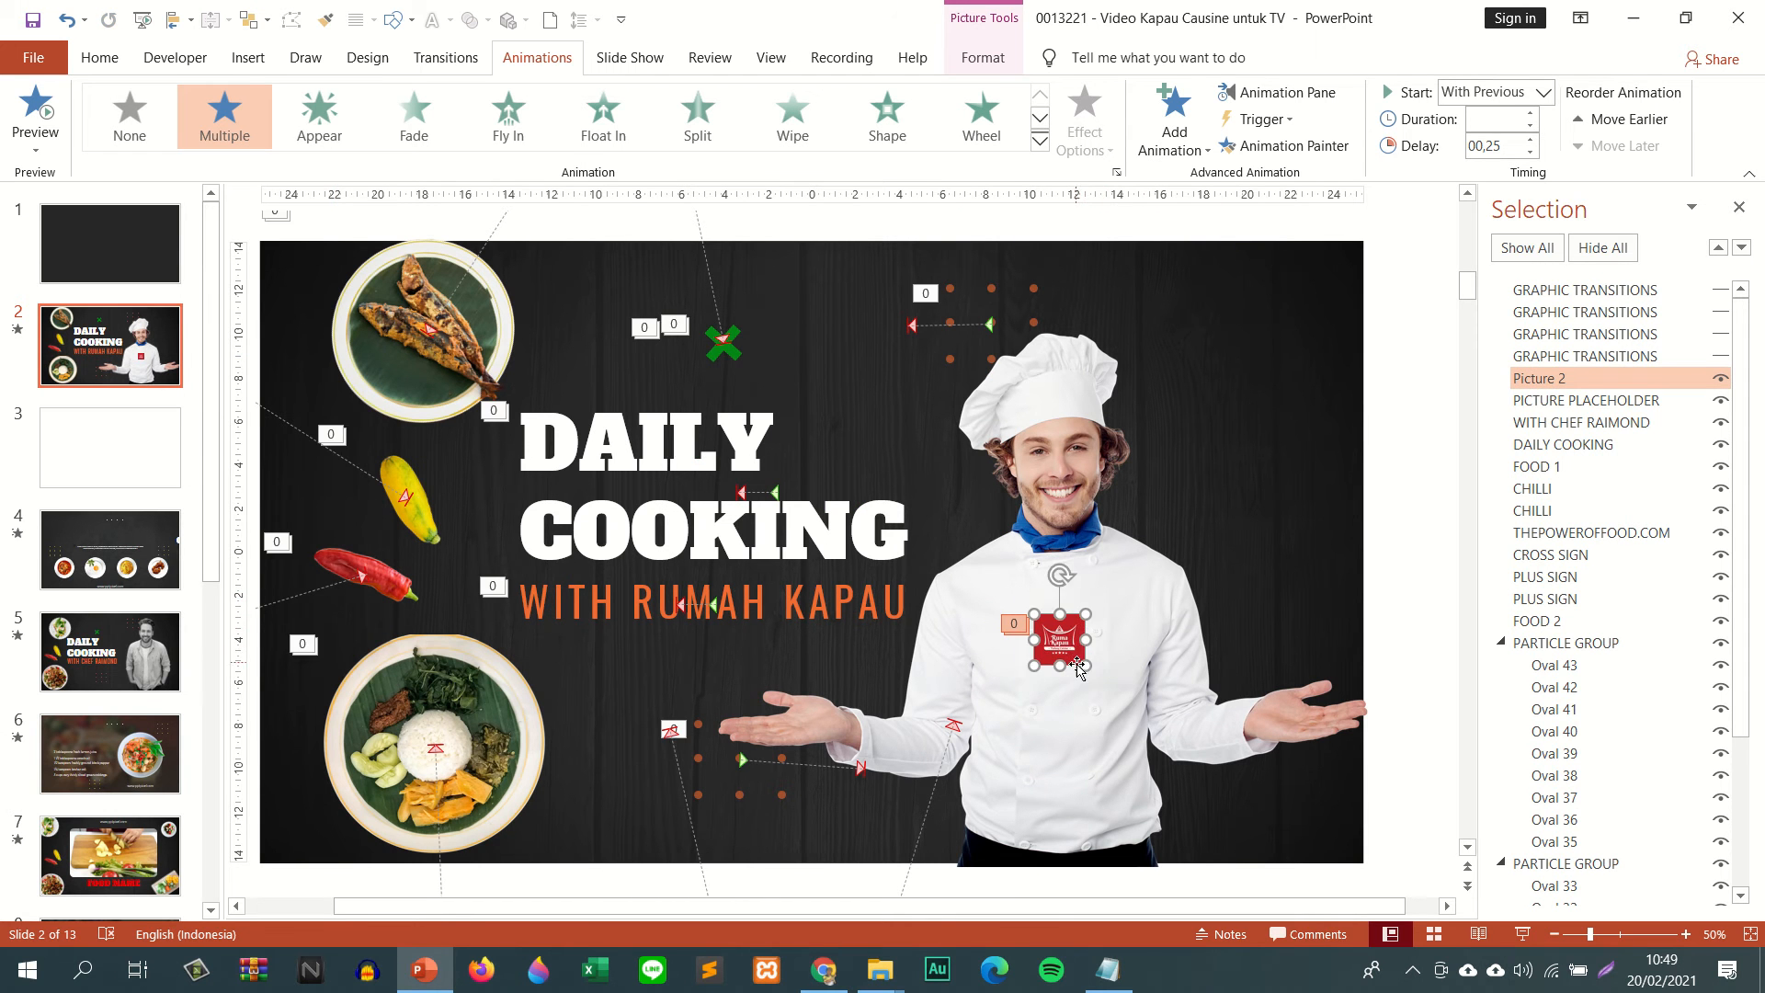
left_click(1399, 557)
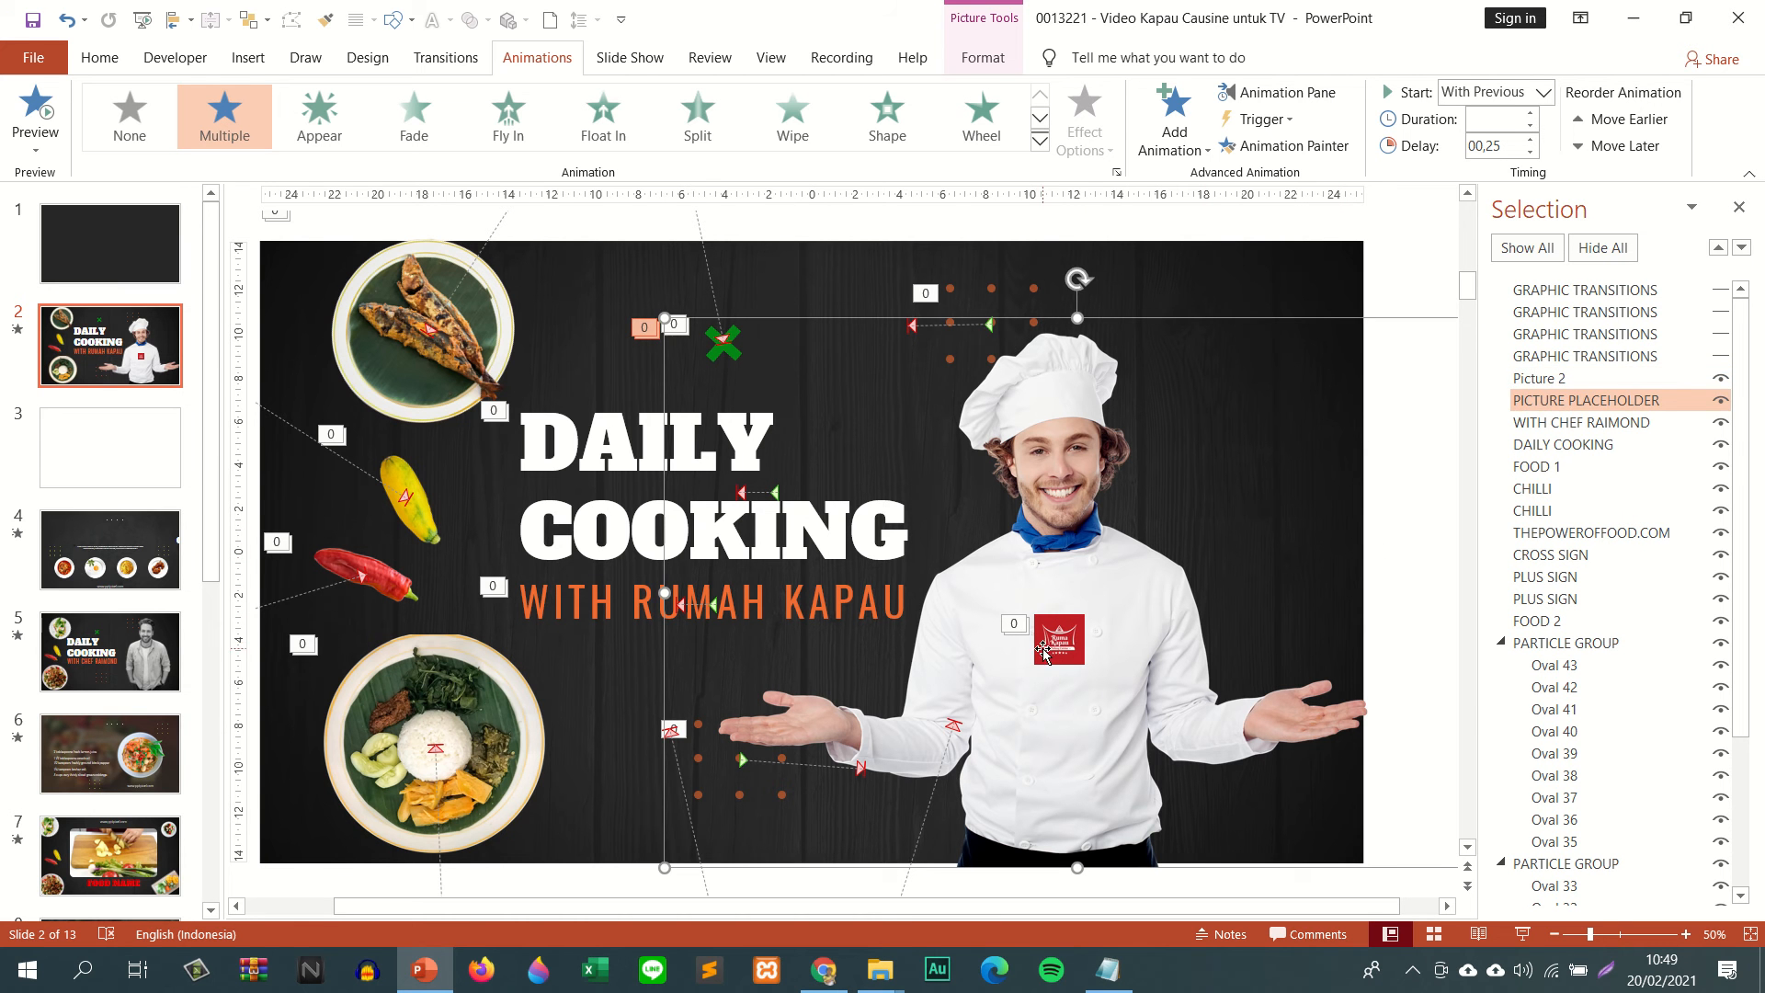
left_click_drag(1043, 651, 1060, 654)
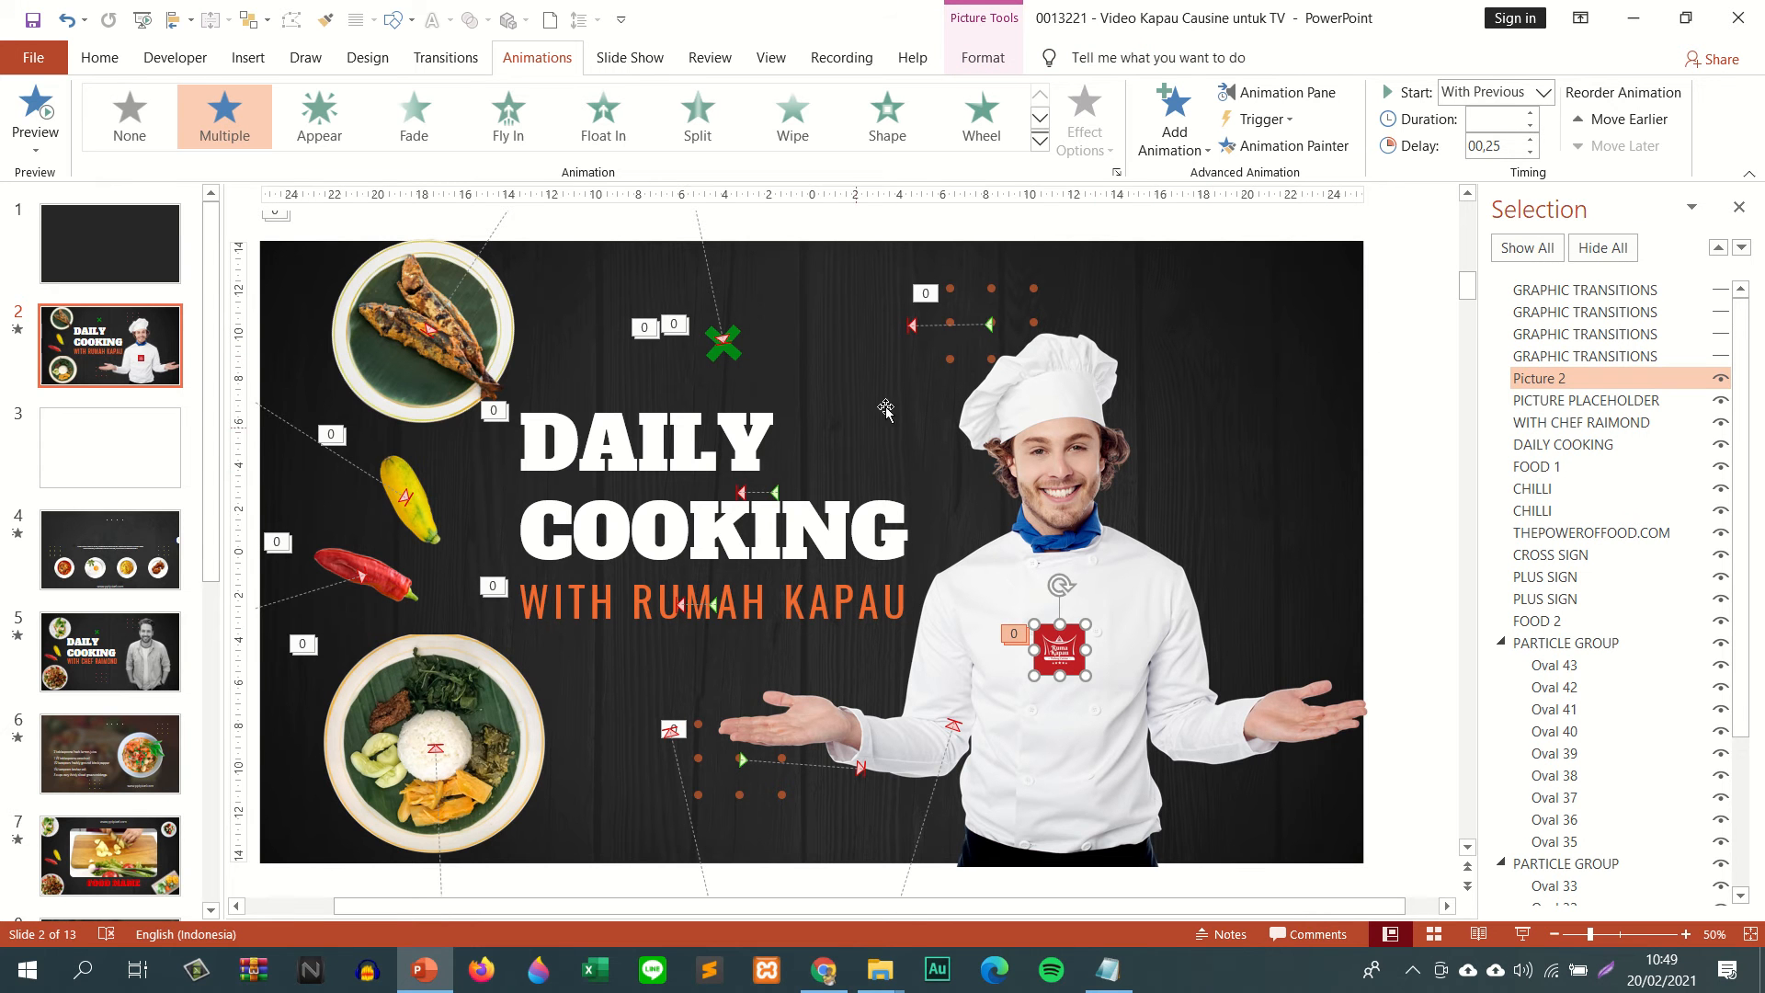
left_click(18, 329)
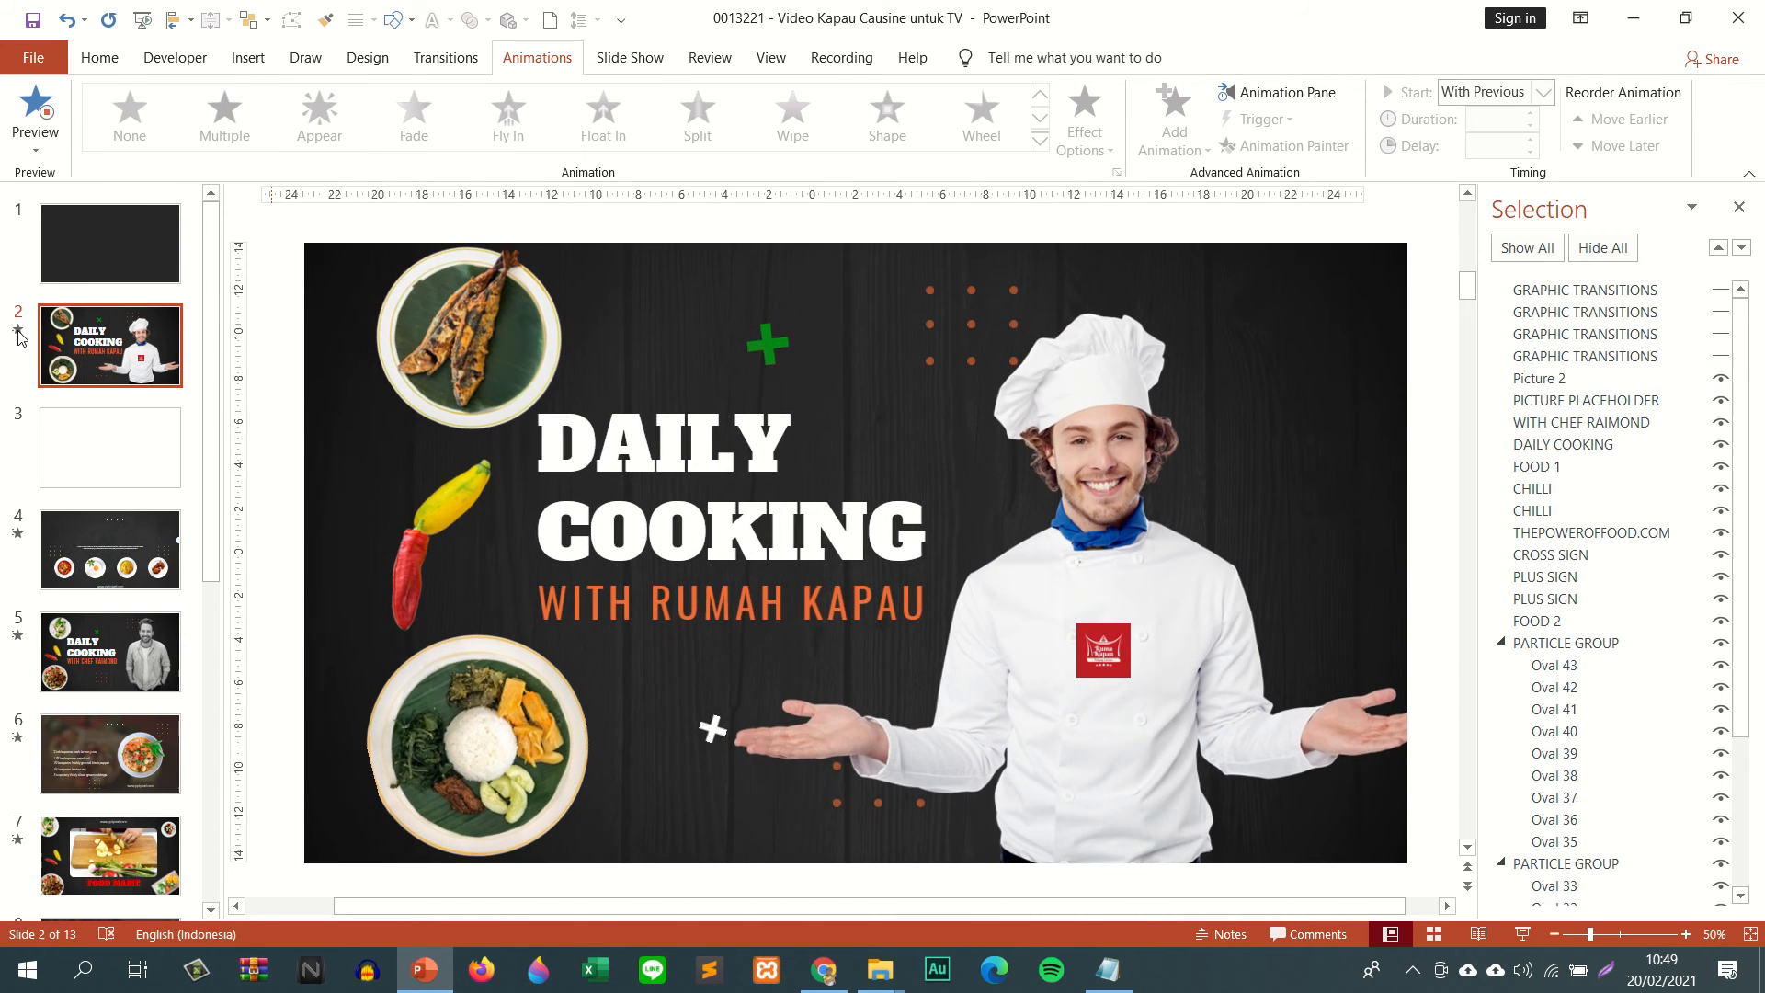
- Nudge the red chilli slightly down and the yellow chilli slightly to the right
left_click(396, 580)
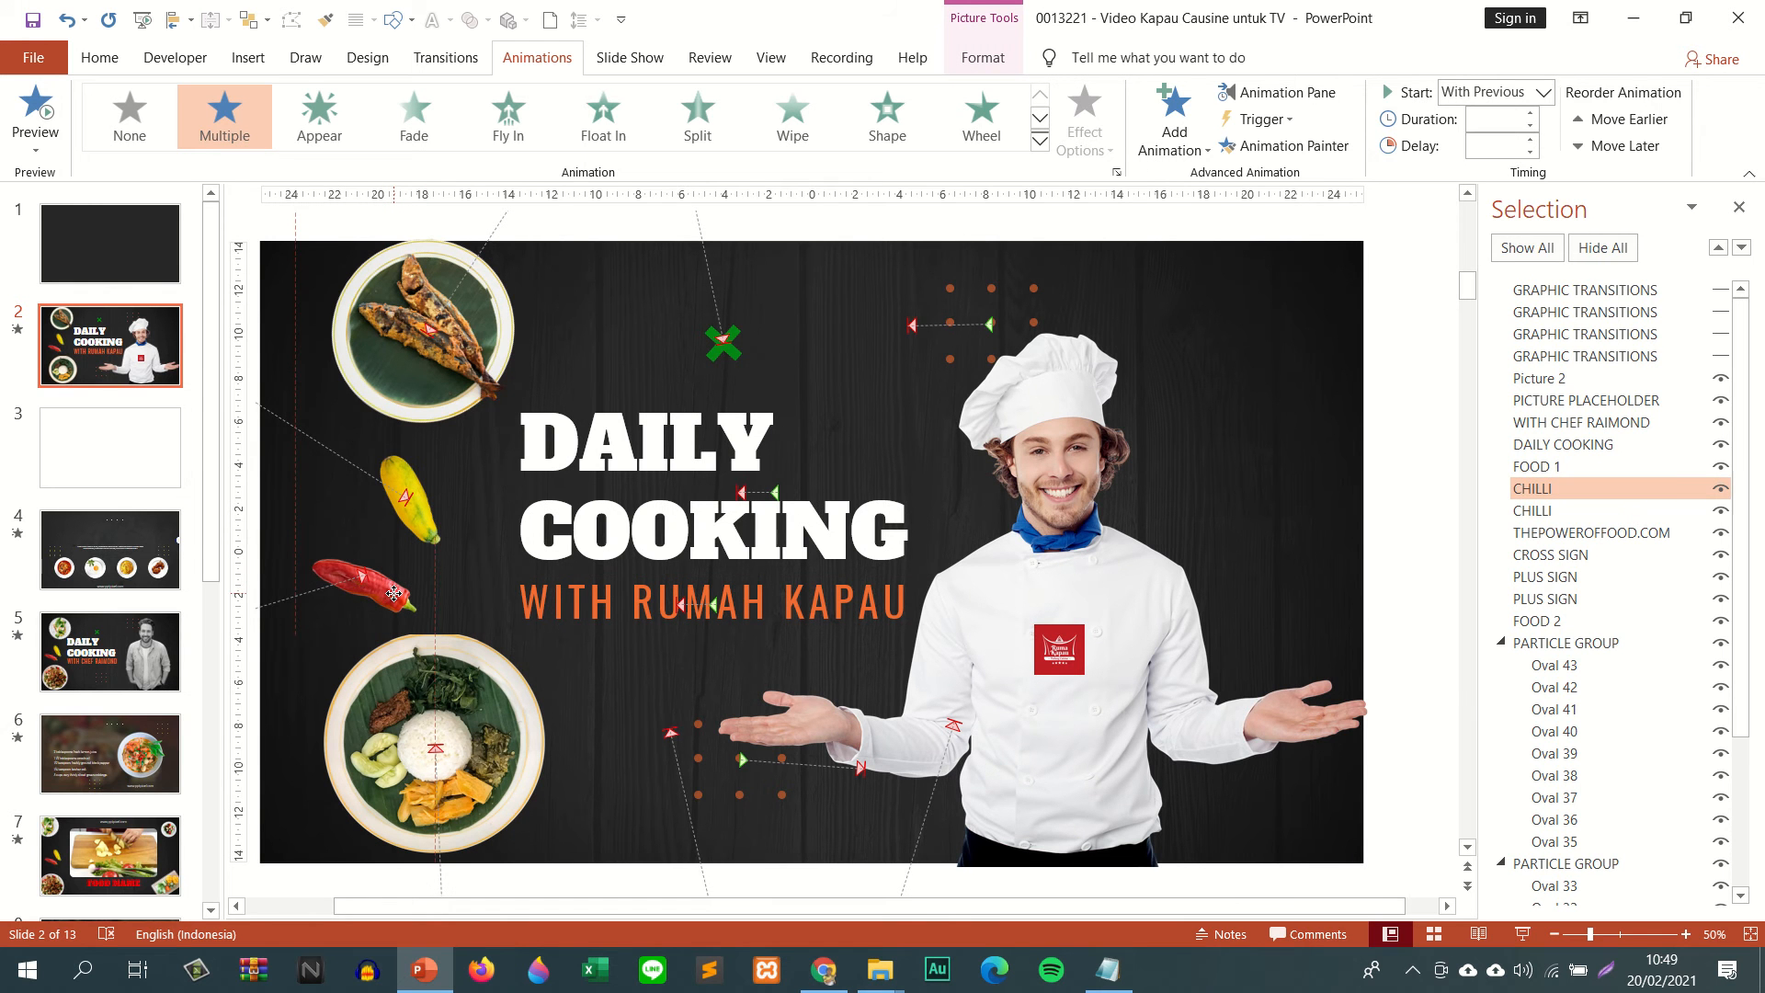
left_click(442, 515)
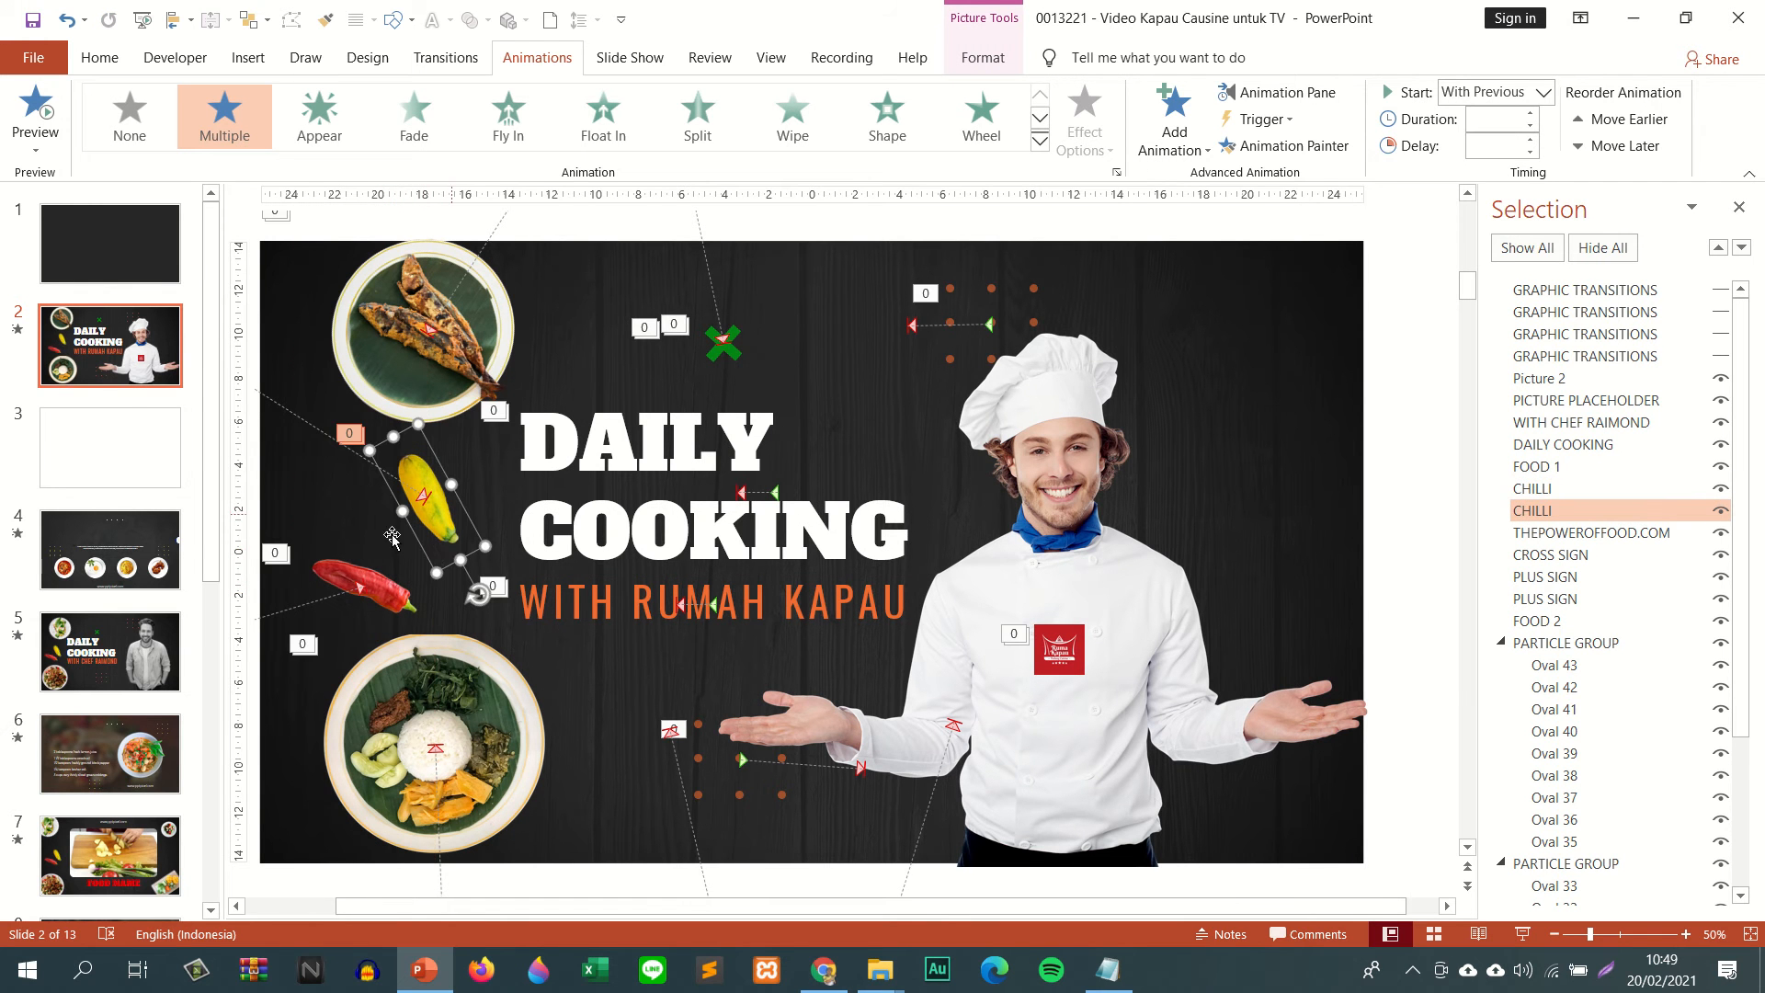
- Look through the later slides for another food image and copy the wooden cutting board picture from slide 7
scroll(104, 670, "down", 5)
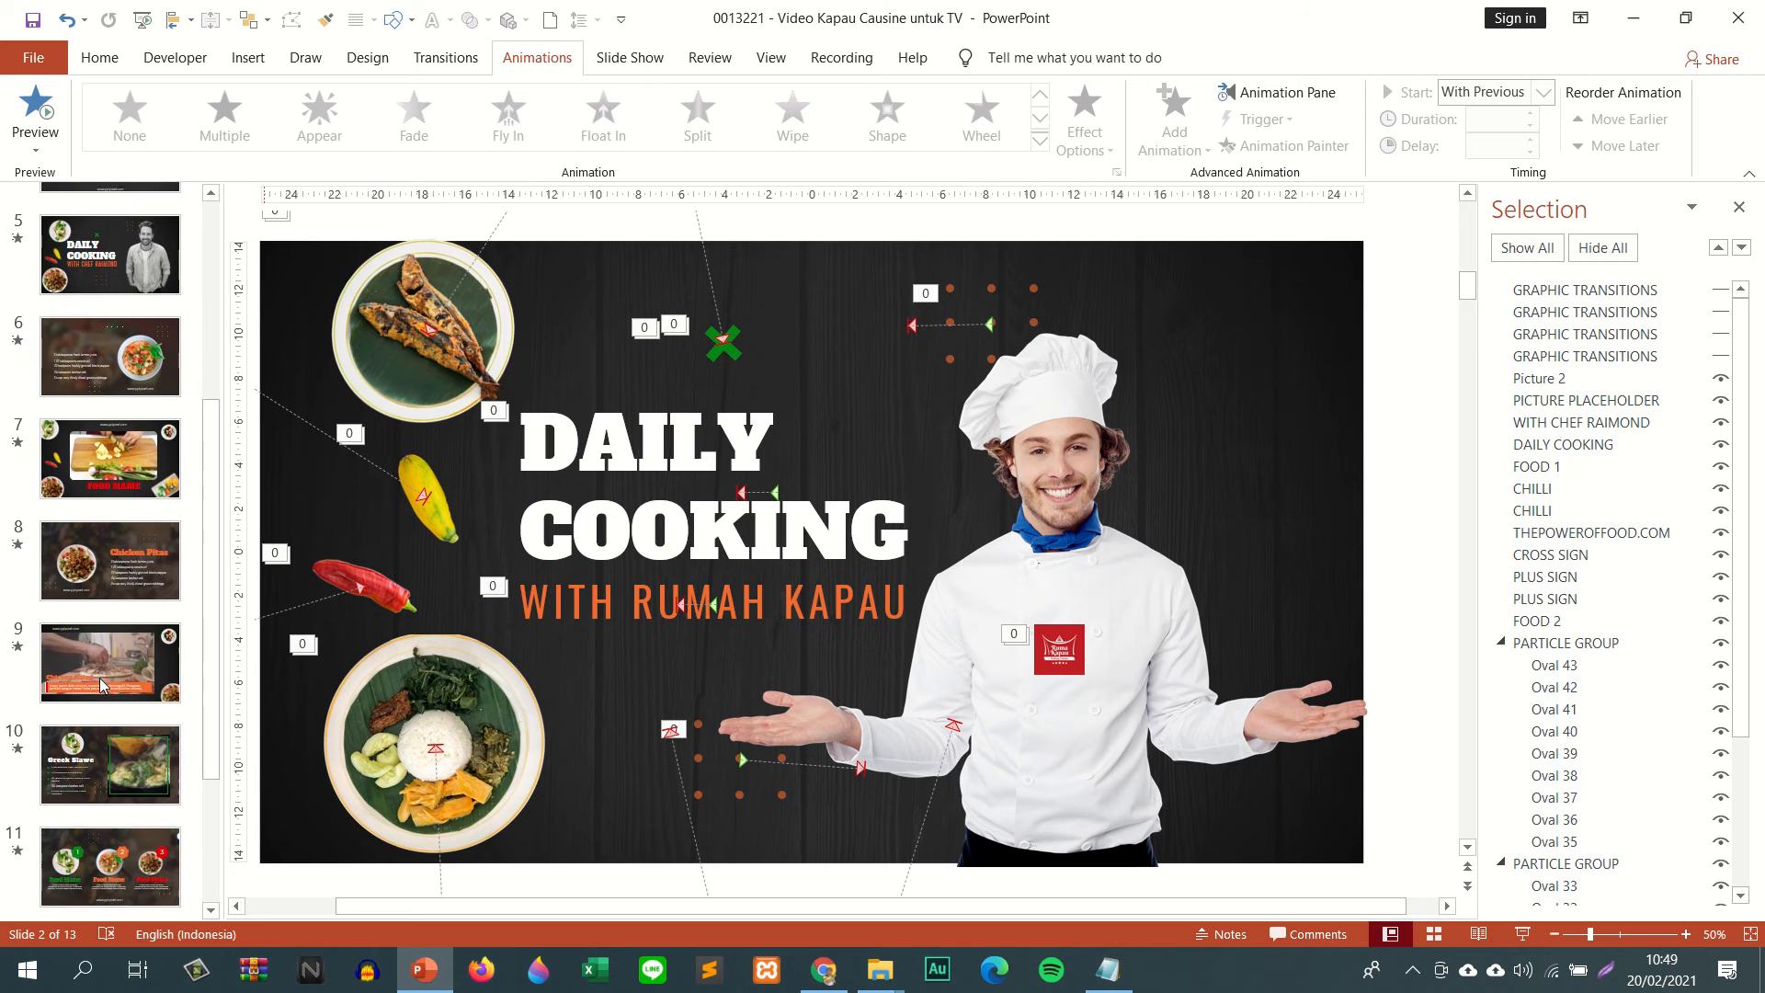
left_click(145, 733)
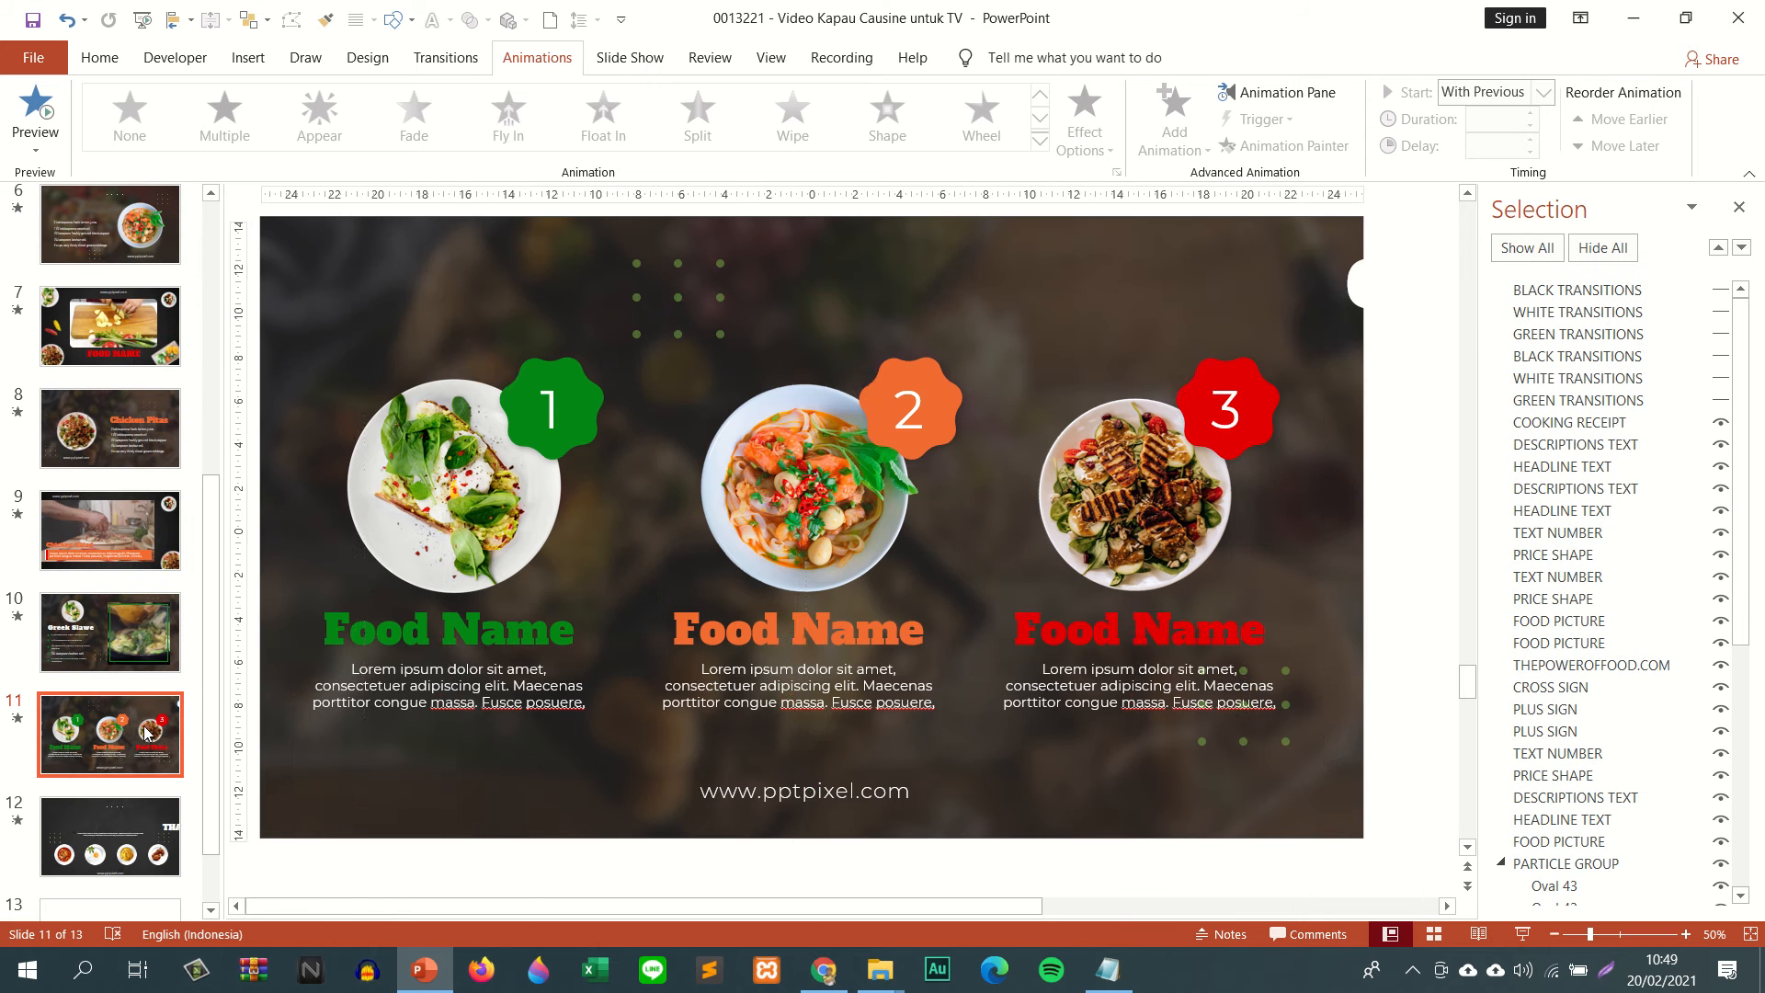
scroll(145, 733, "down", 1)
left_click(148, 764)
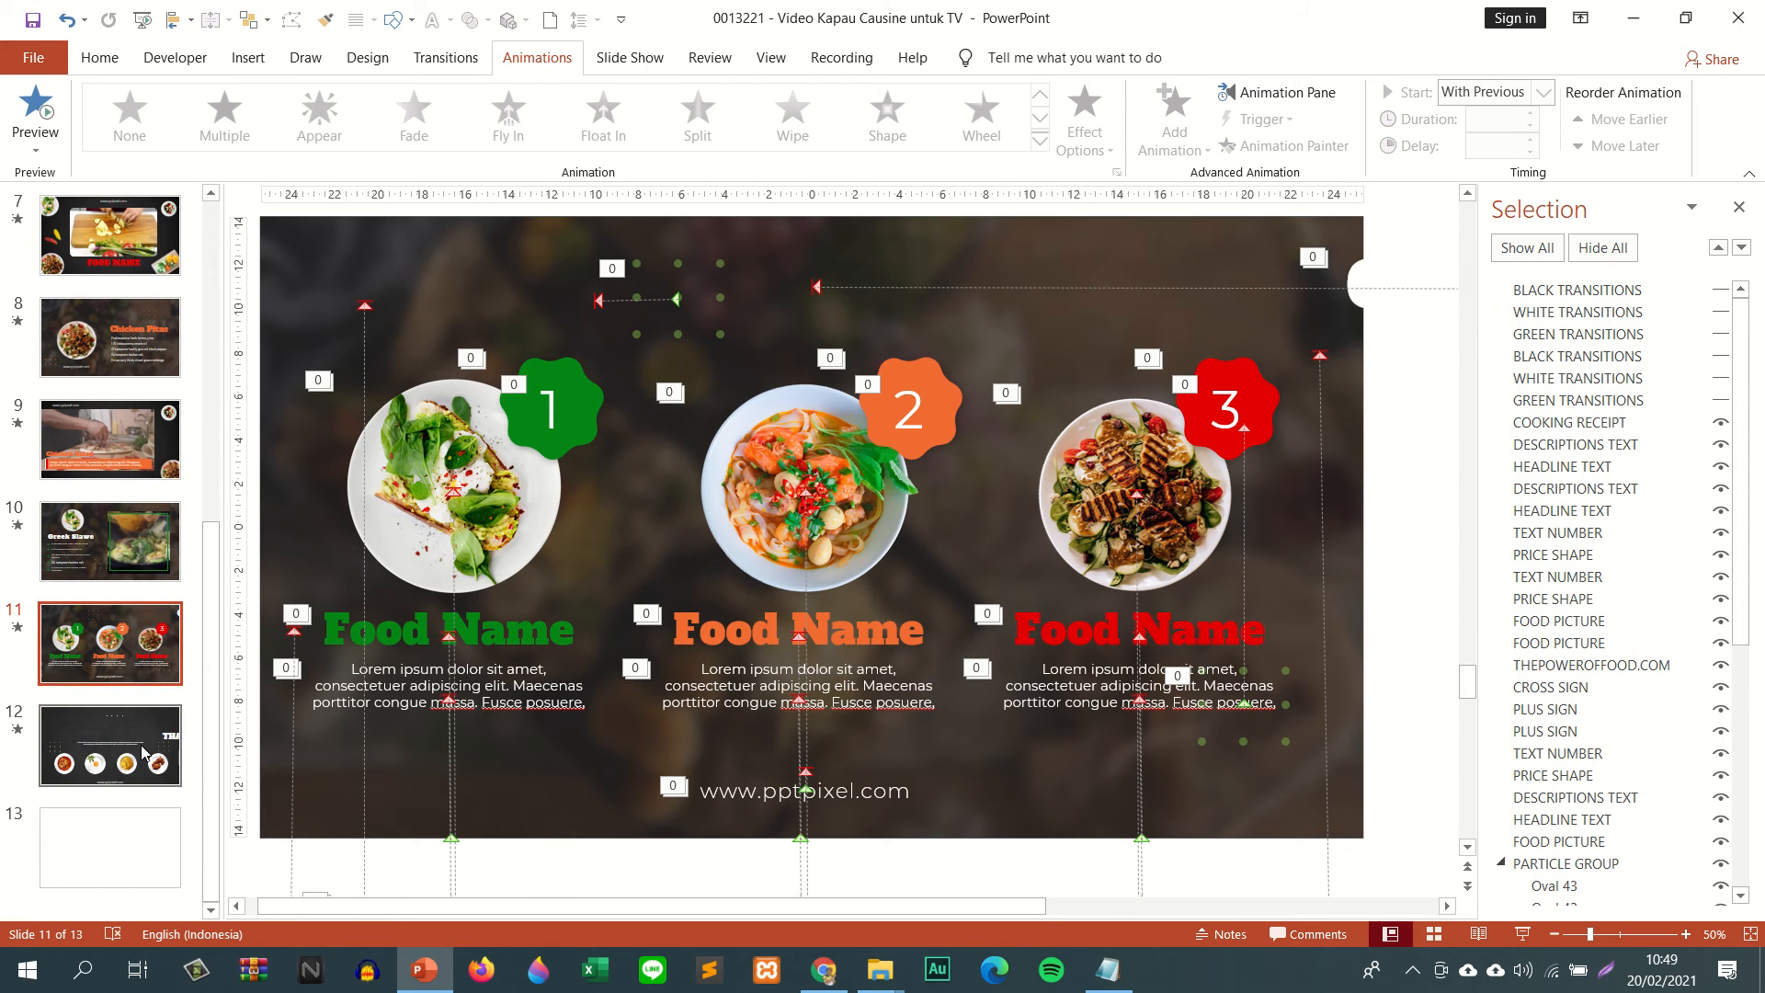
left_click(147, 545)
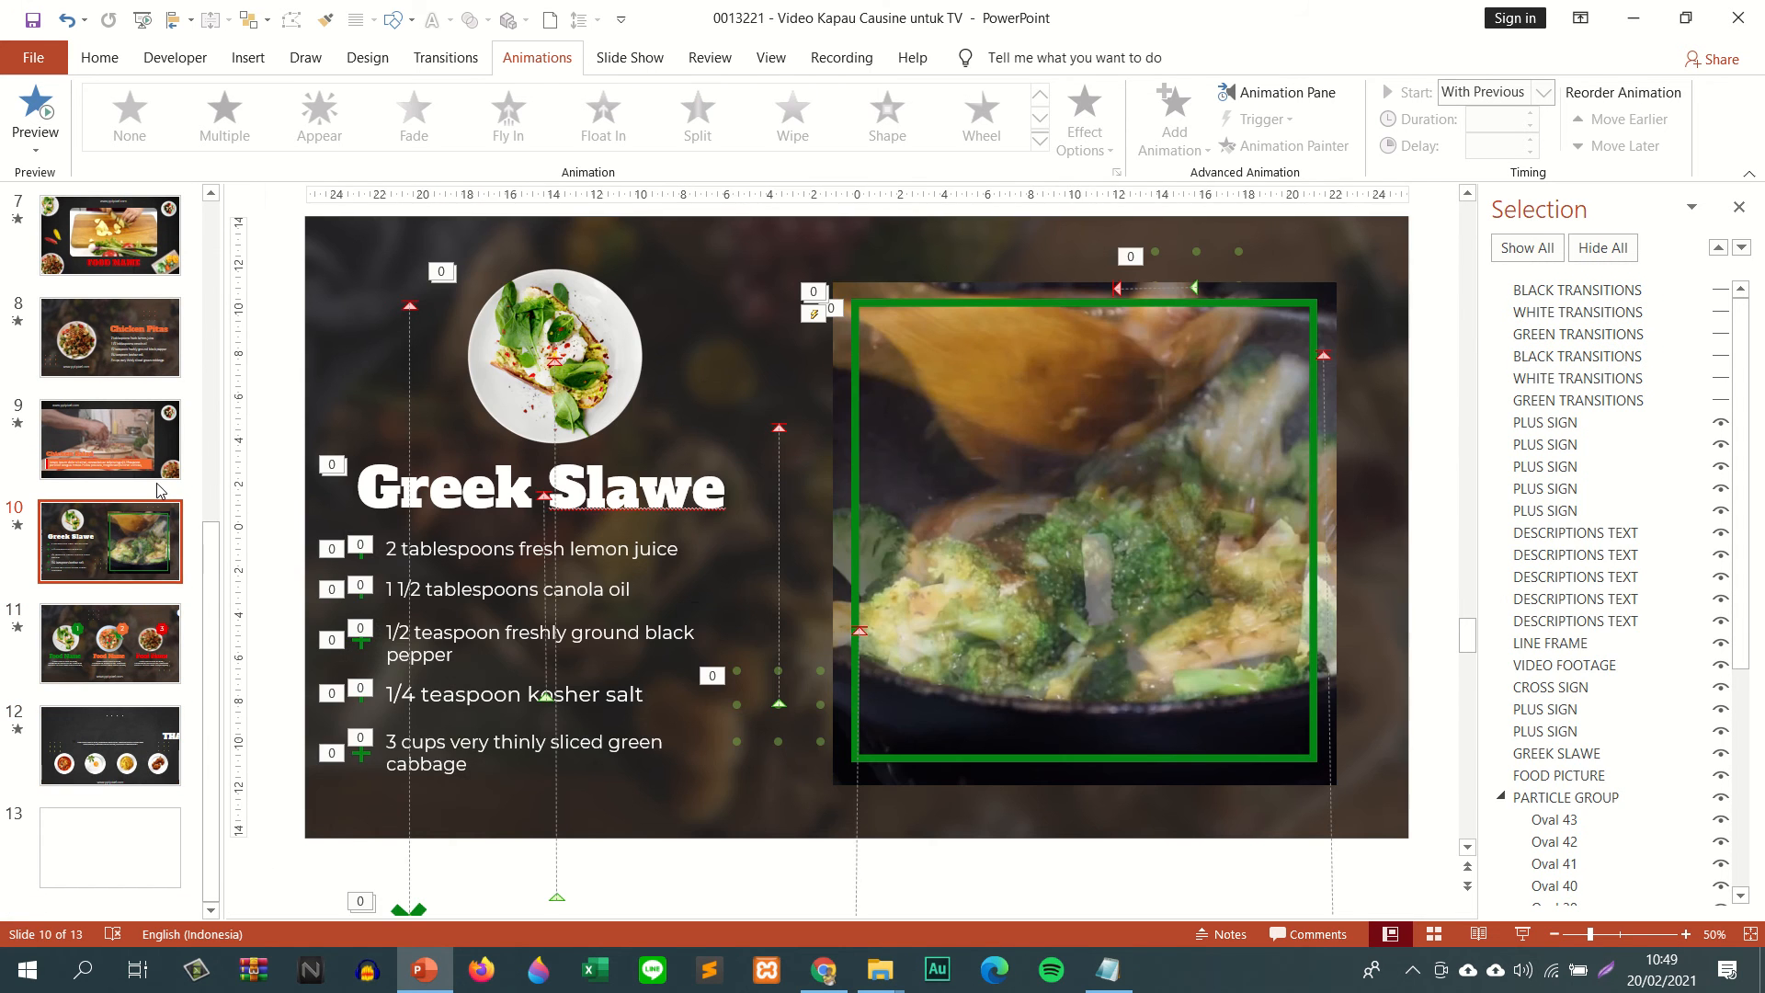
scroll(158, 492, "up", 3)
scroll(158, 492, "up", 1)
left_click(158, 492)
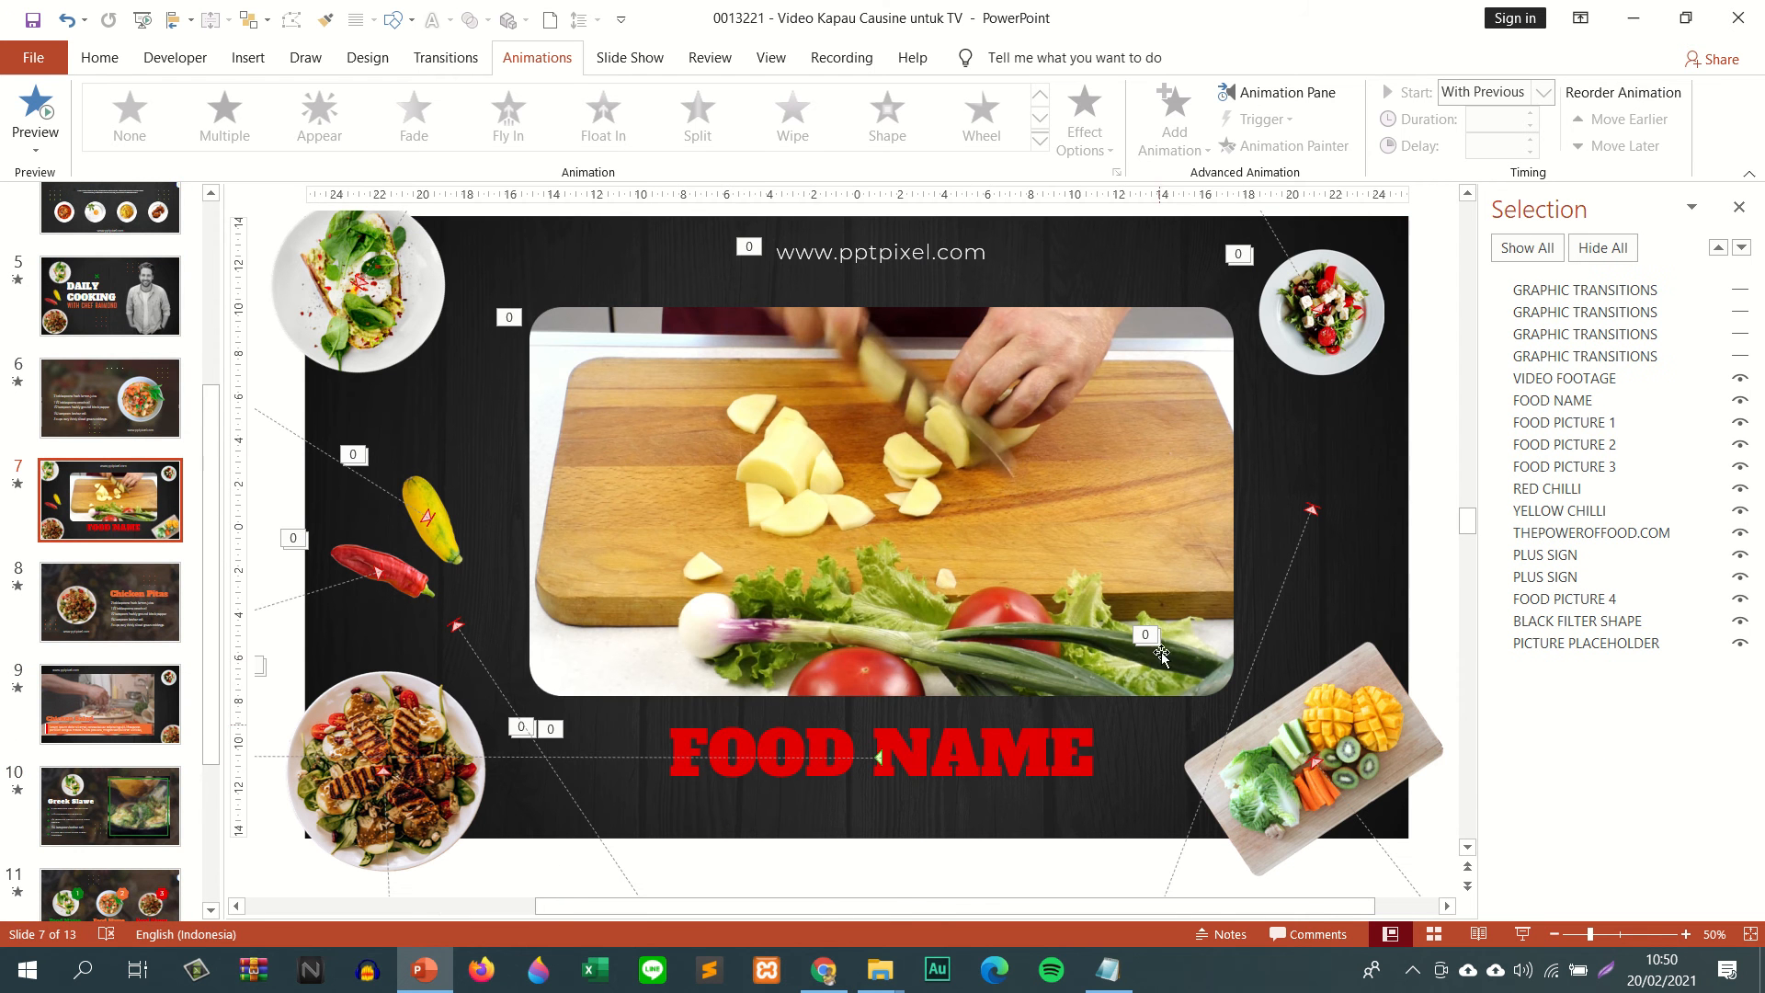
left_click(1389, 728)
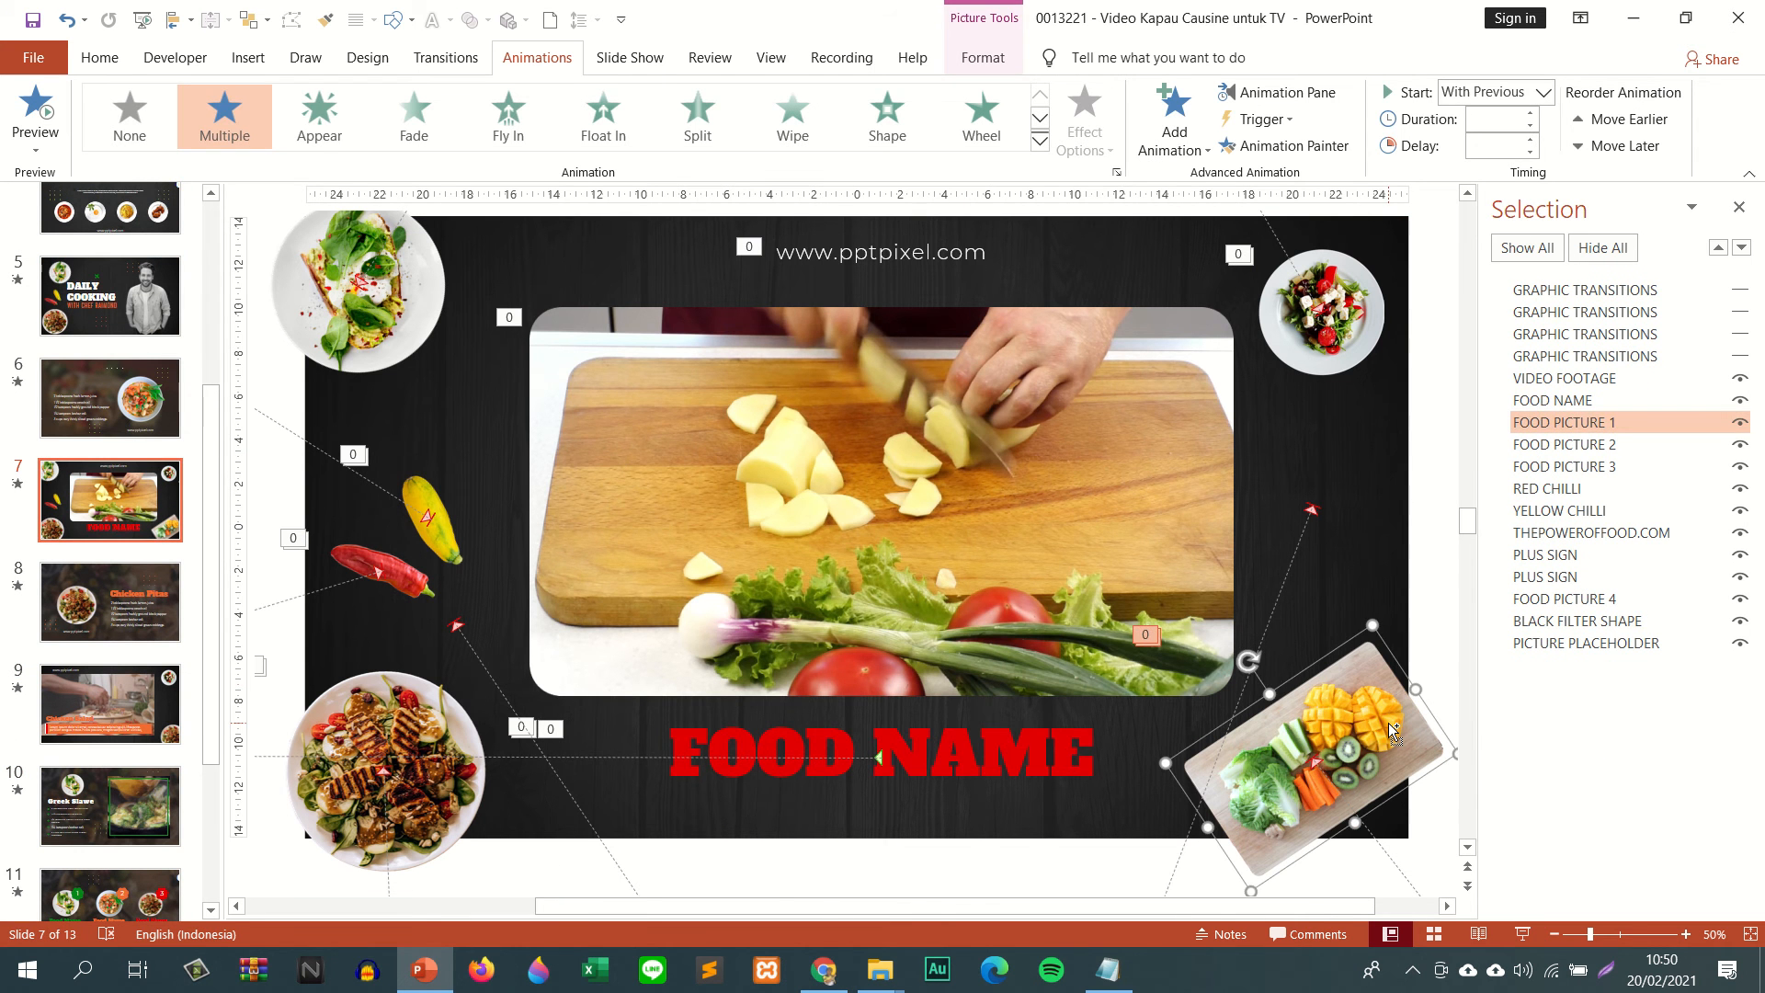
key("ctrl+z")
- Paste the cutting board picture onto slide 2, overhanging the slide's upper-right corner, and preview the animations
scroll(96, 466, "up", 2)
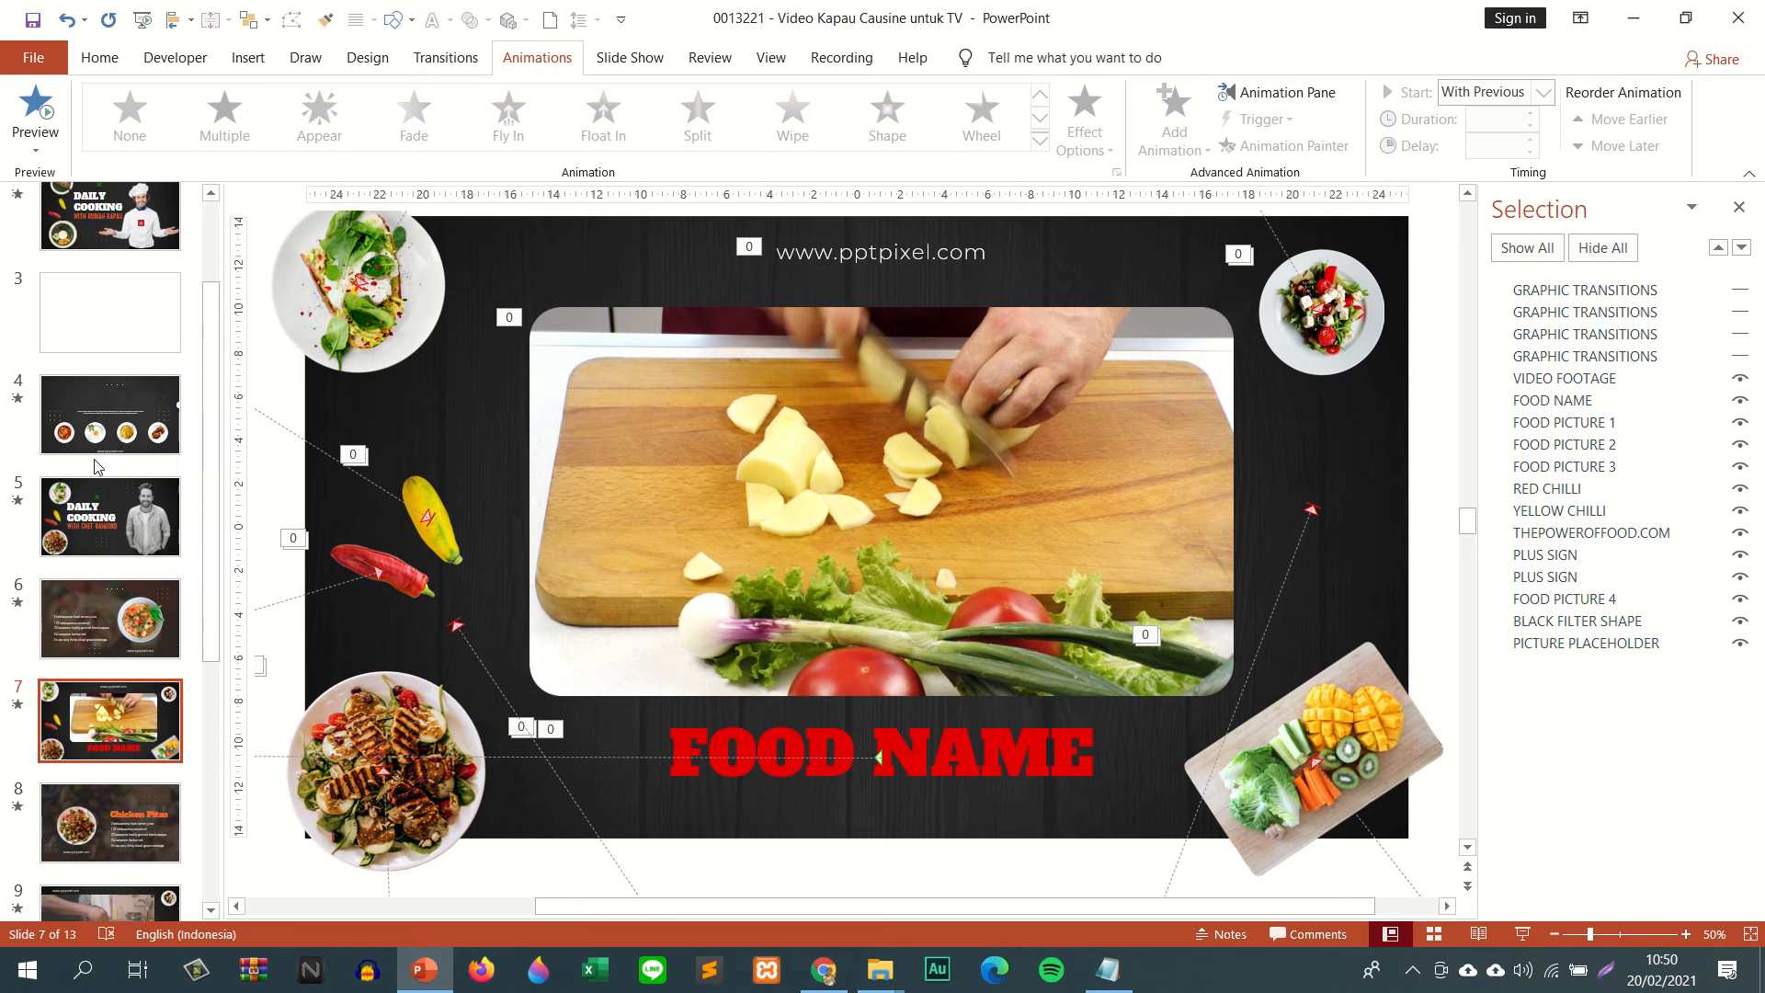
scroll(97, 466, "up", 2)
left_click(132, 347)
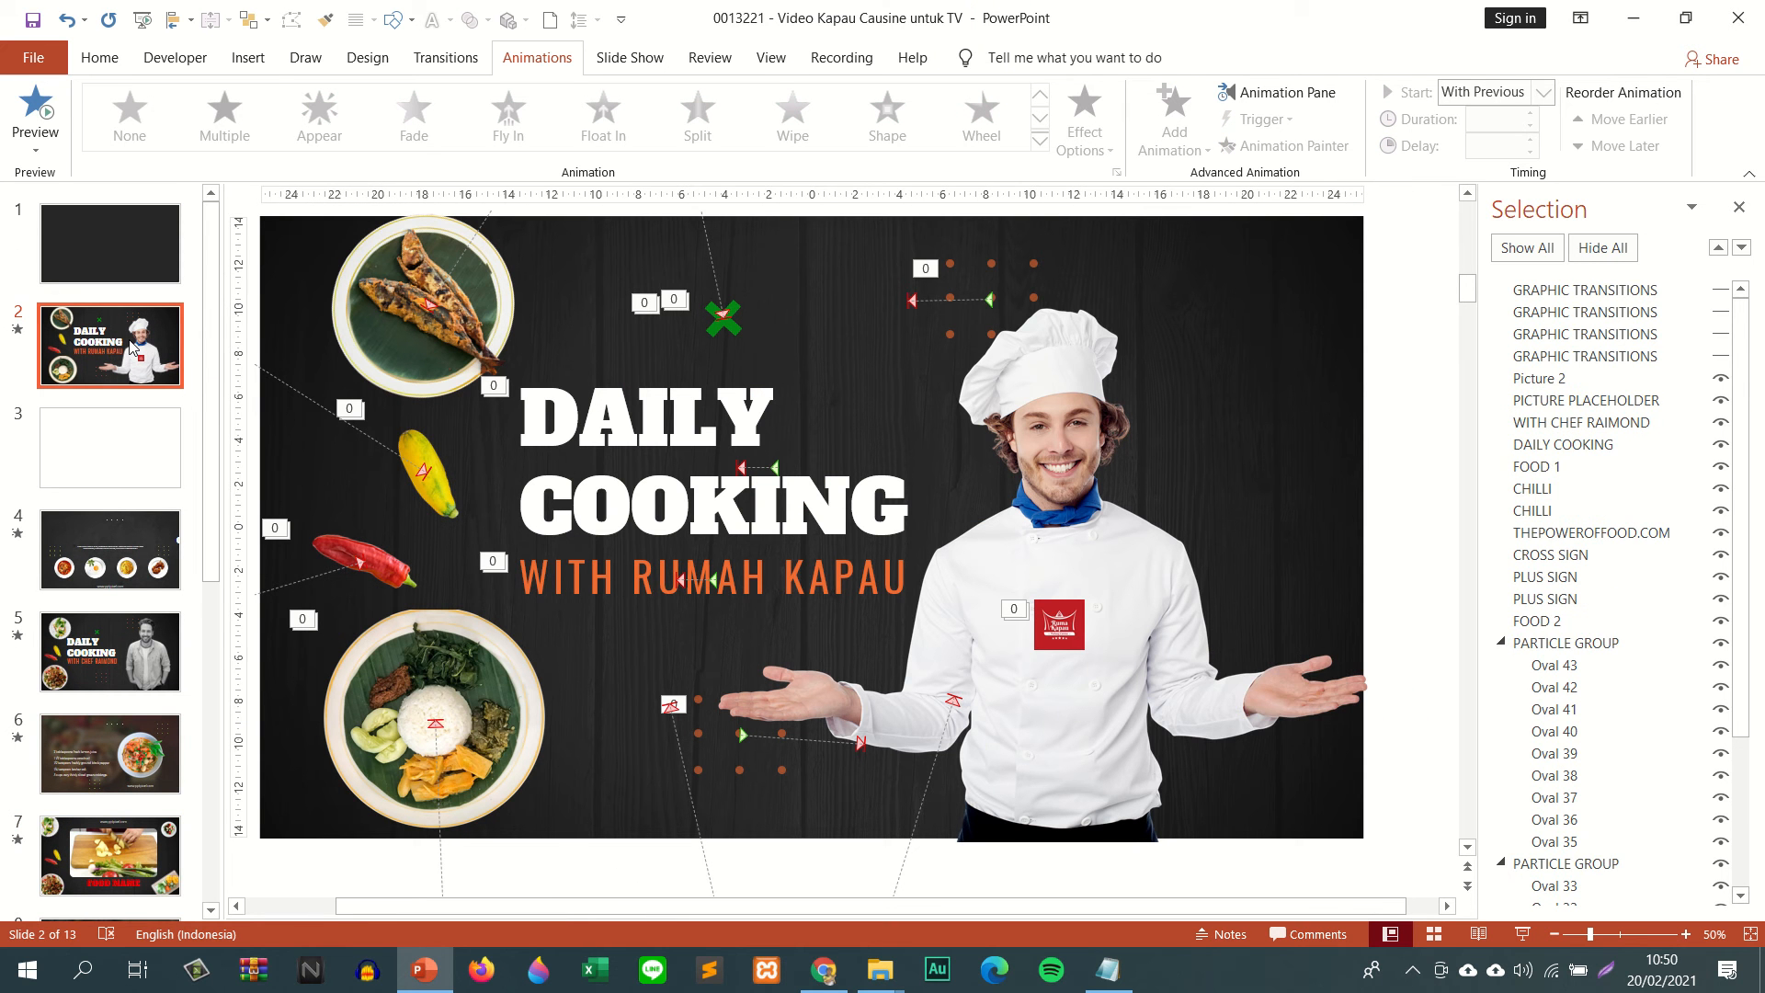
key("ctrl+v")
left_click_drag(1283, 776, 1316, 383)
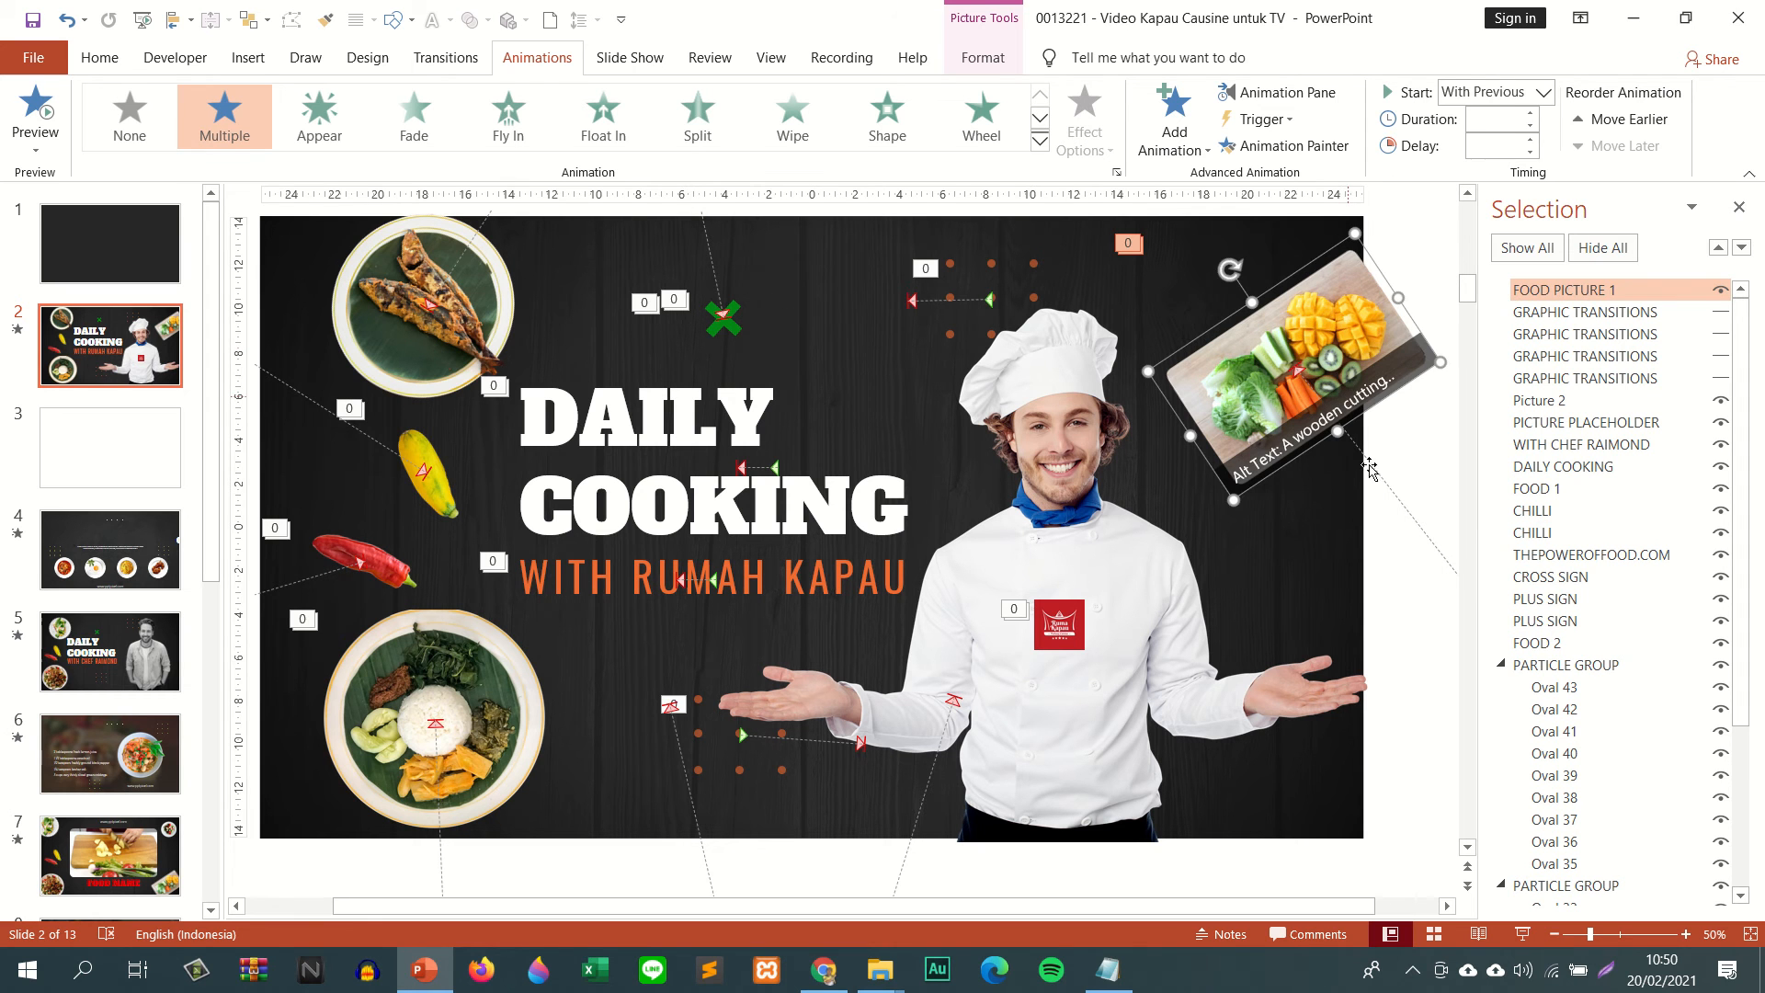
left_click_drag(1356, 347, 1371, 268)
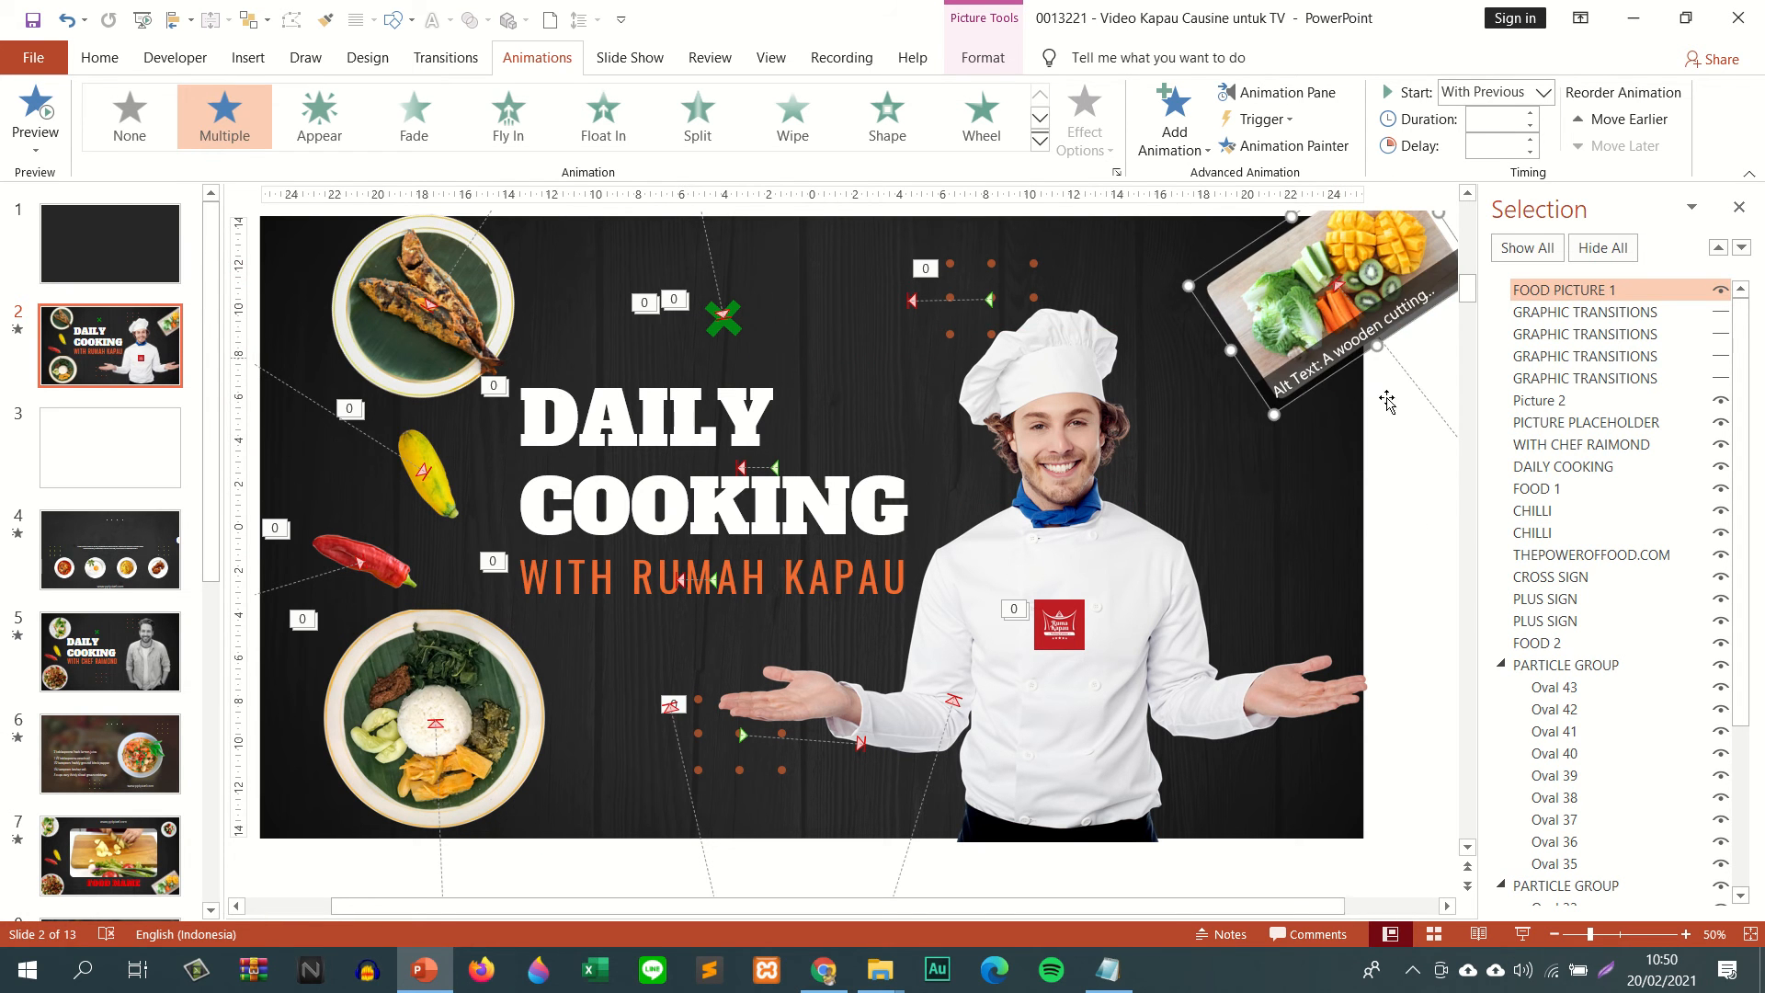
left_click(1409, 466)
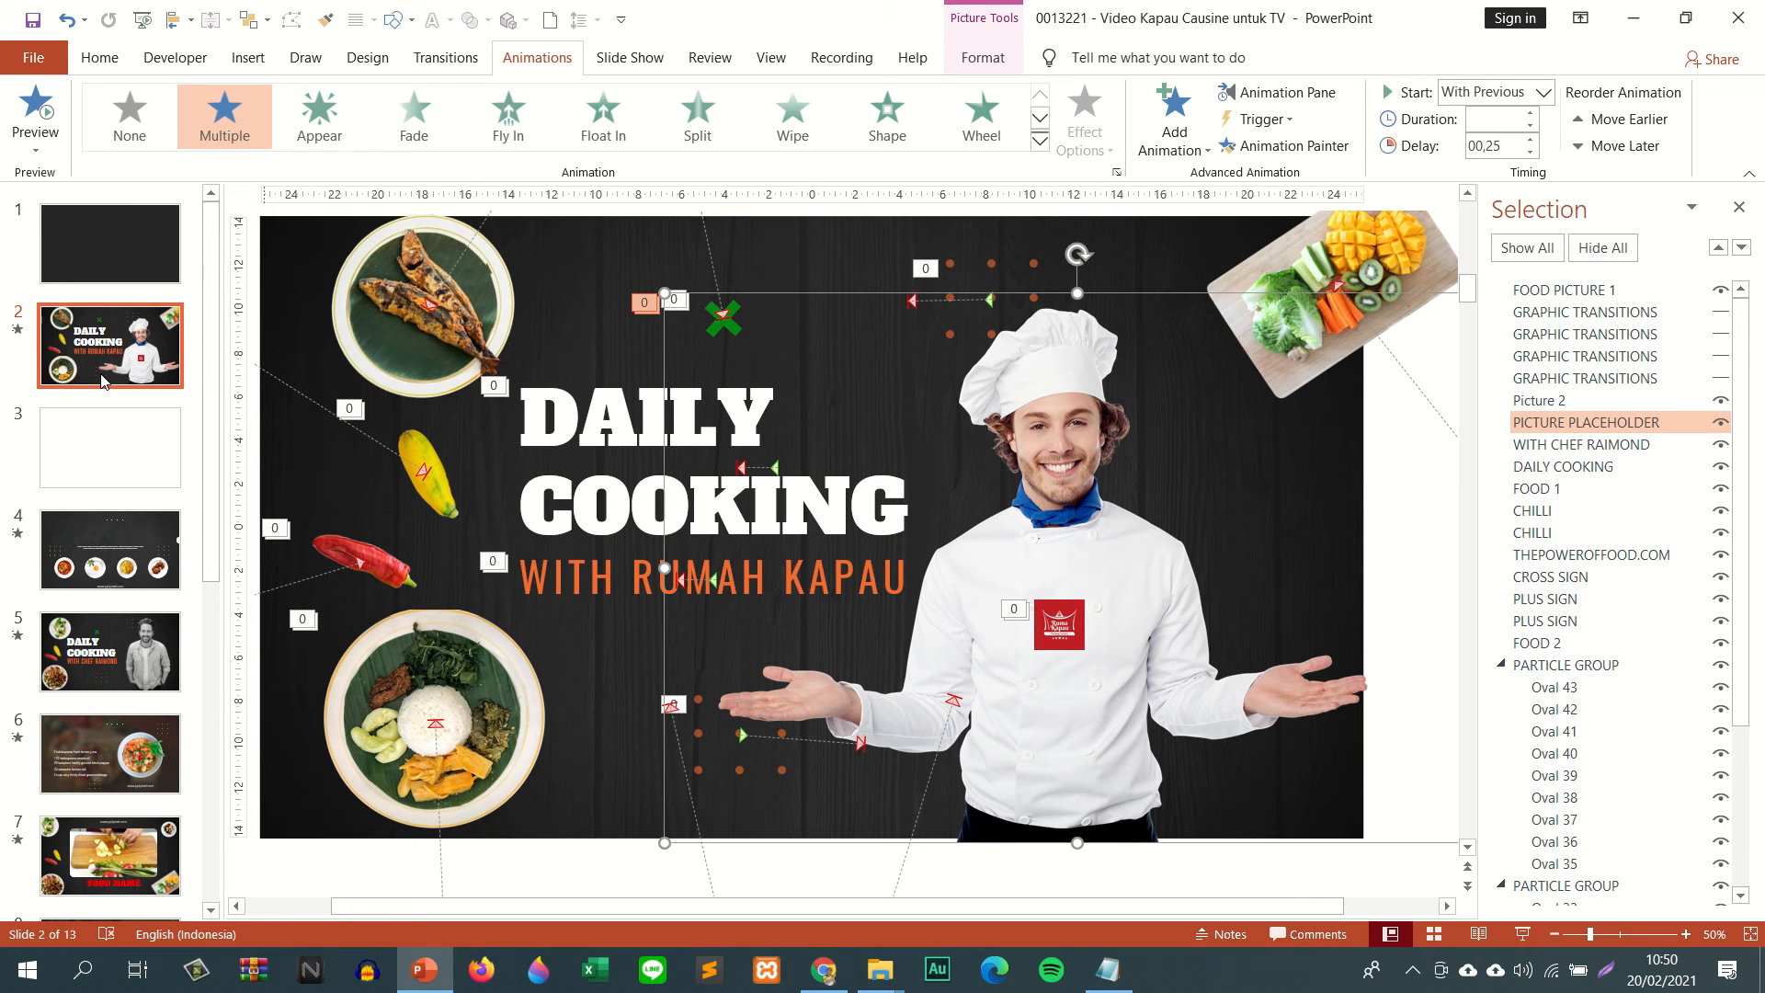
left_click(28, 346)
left_click(18, 331)
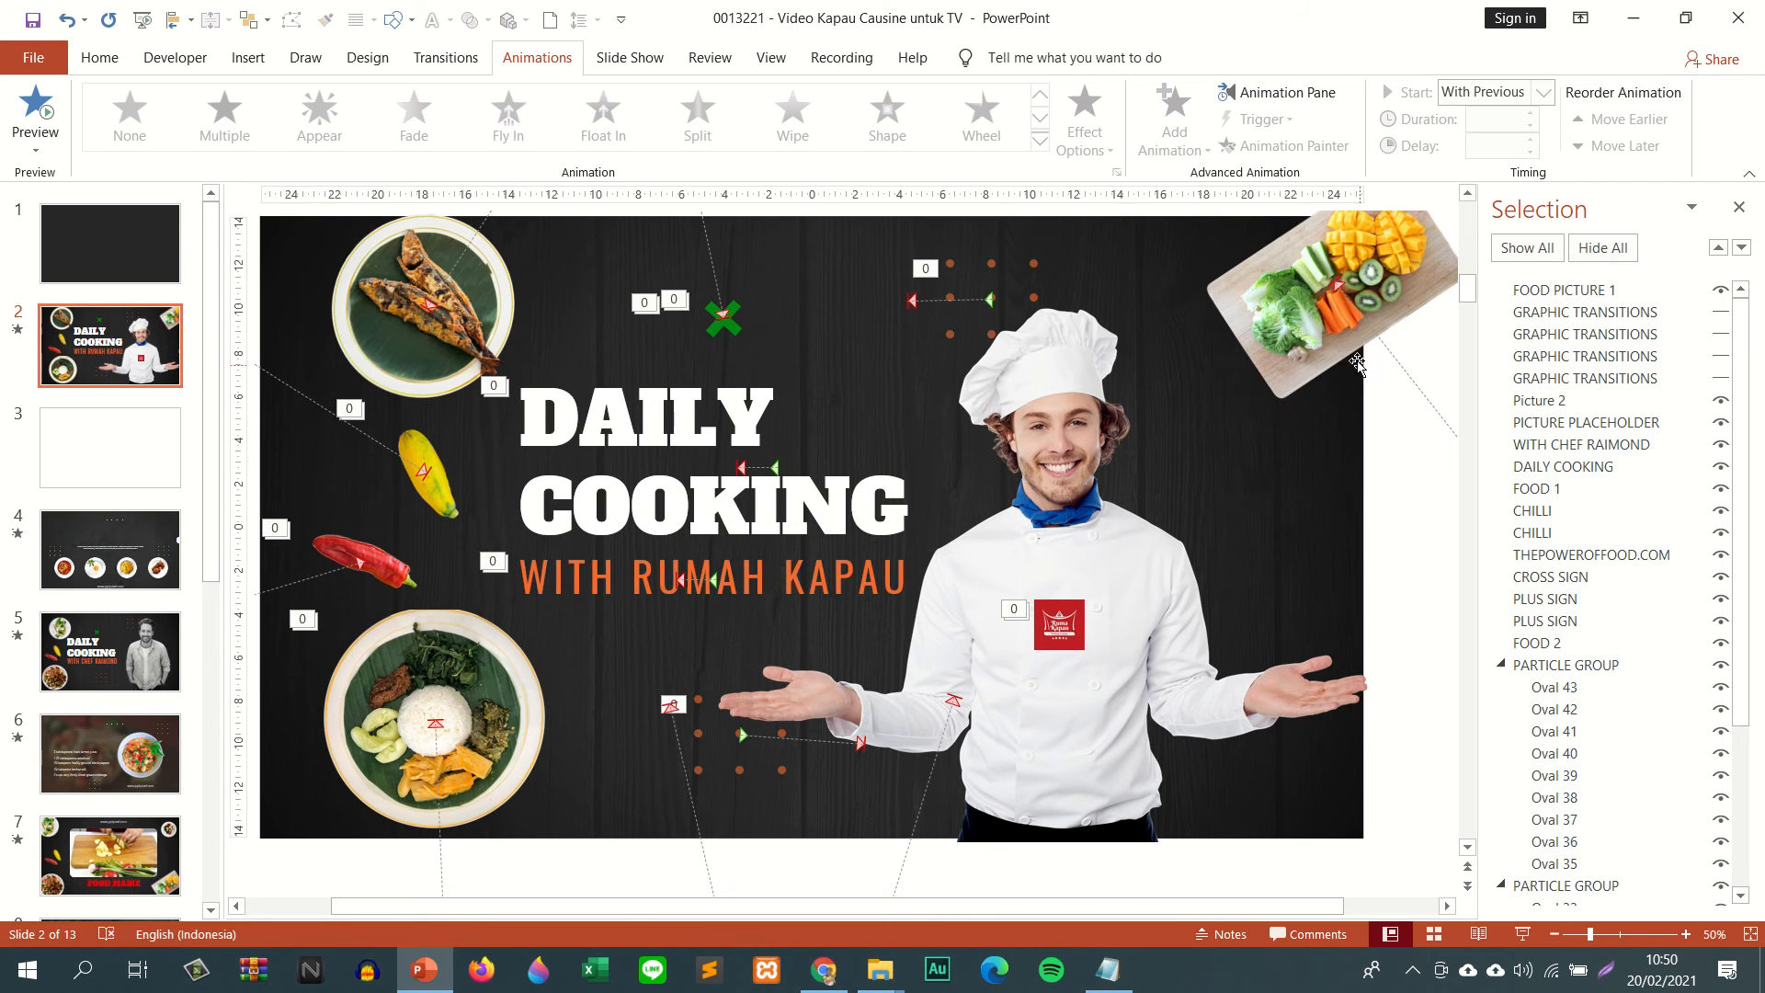
- Shift the cutting board slightly down and left, reorder FOOD PICTURE 1 to sit directly above FOOD 1, and preview the animations
left_click(1331, 307)
left_click_drag(1332, 307, 1313, 328)
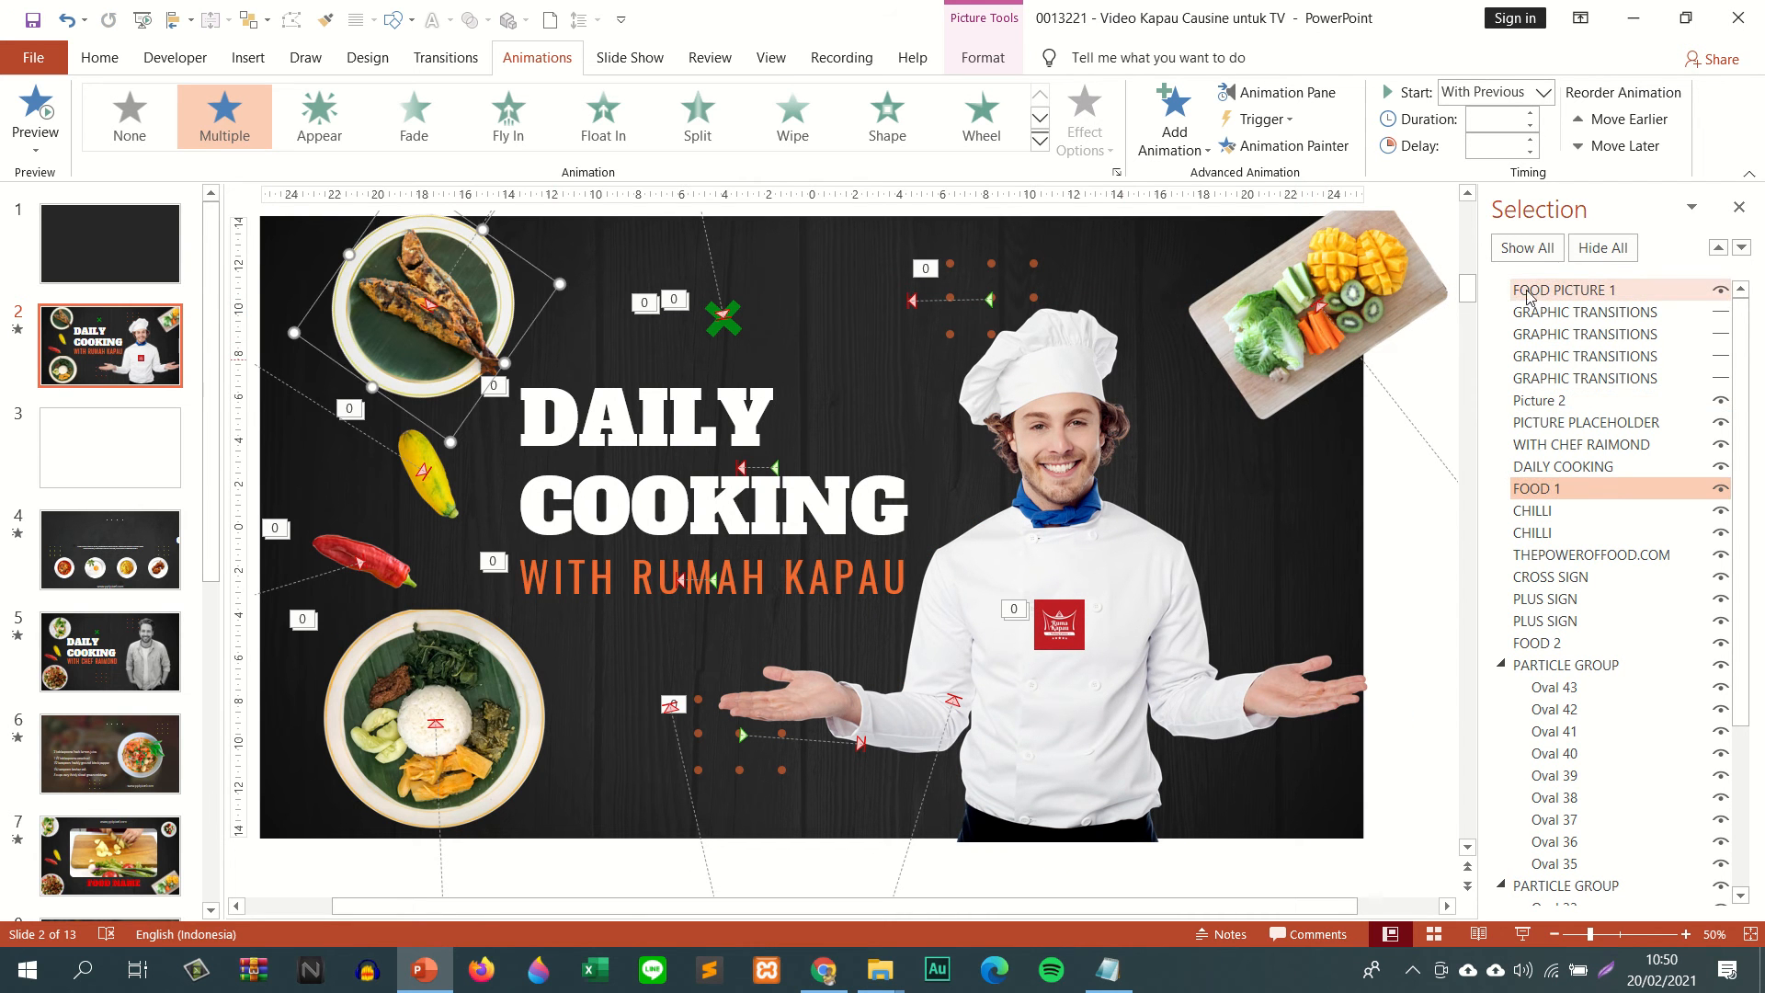
left_click_drag(1521, 291, 1561, 495)
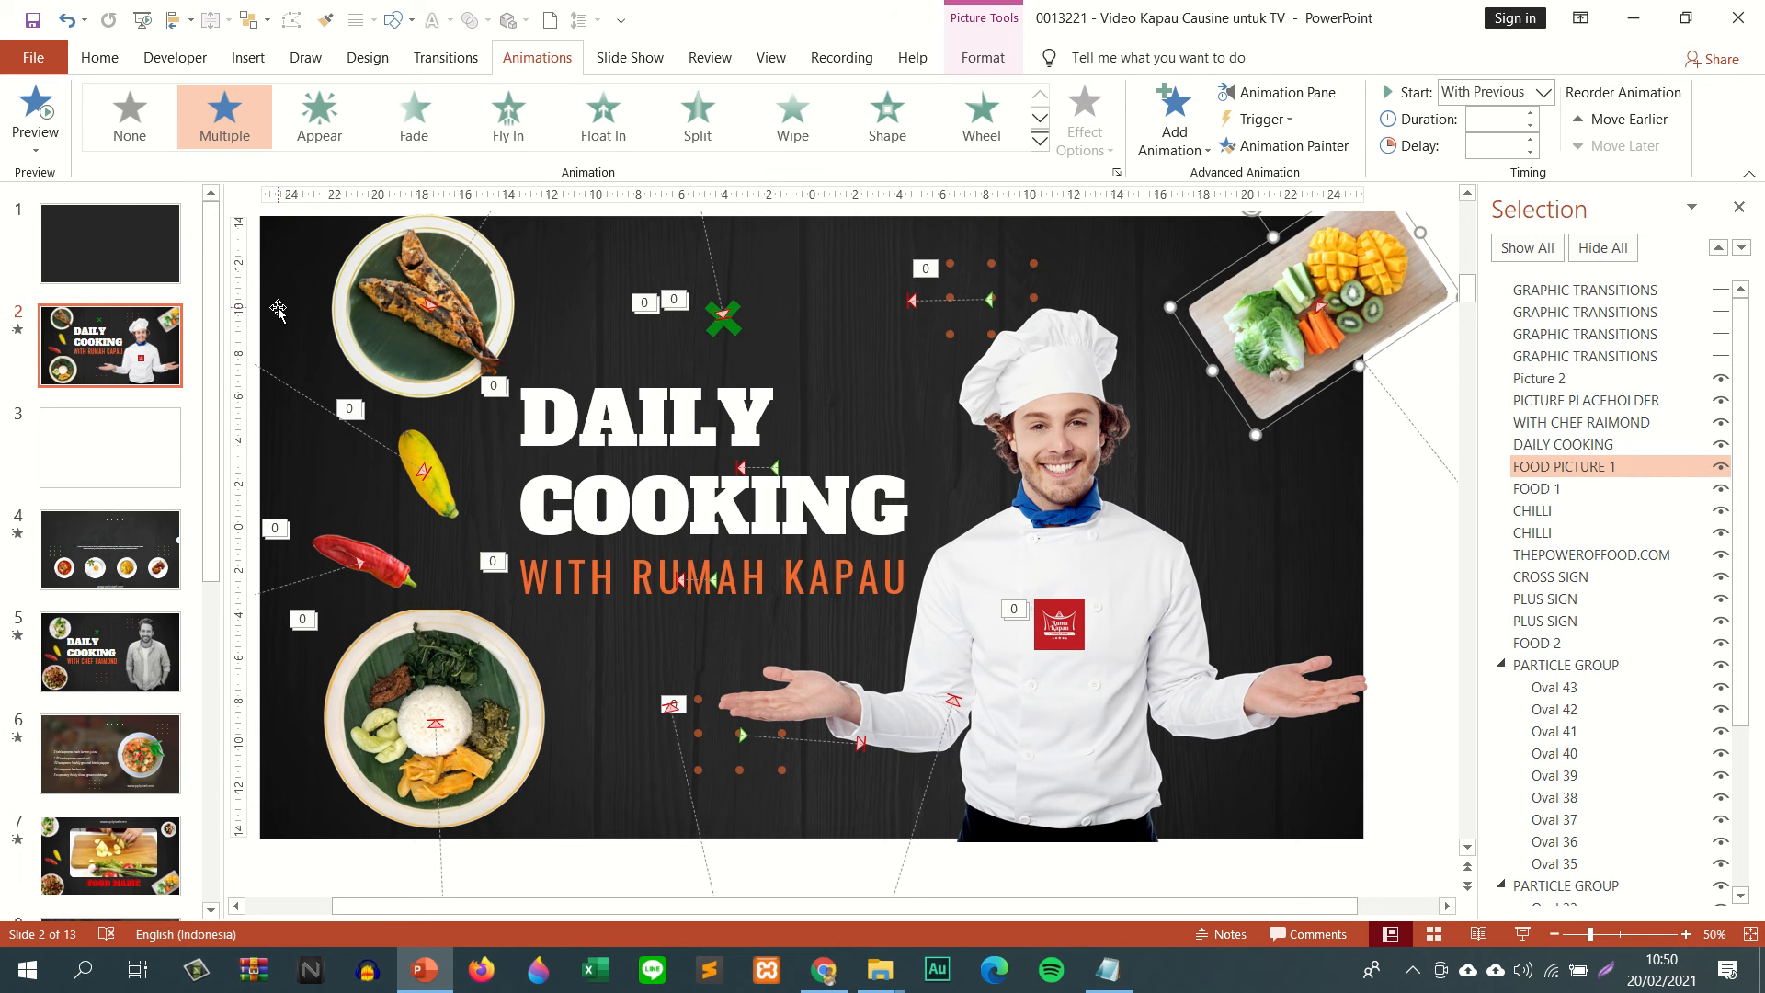
left_click(17, 330)
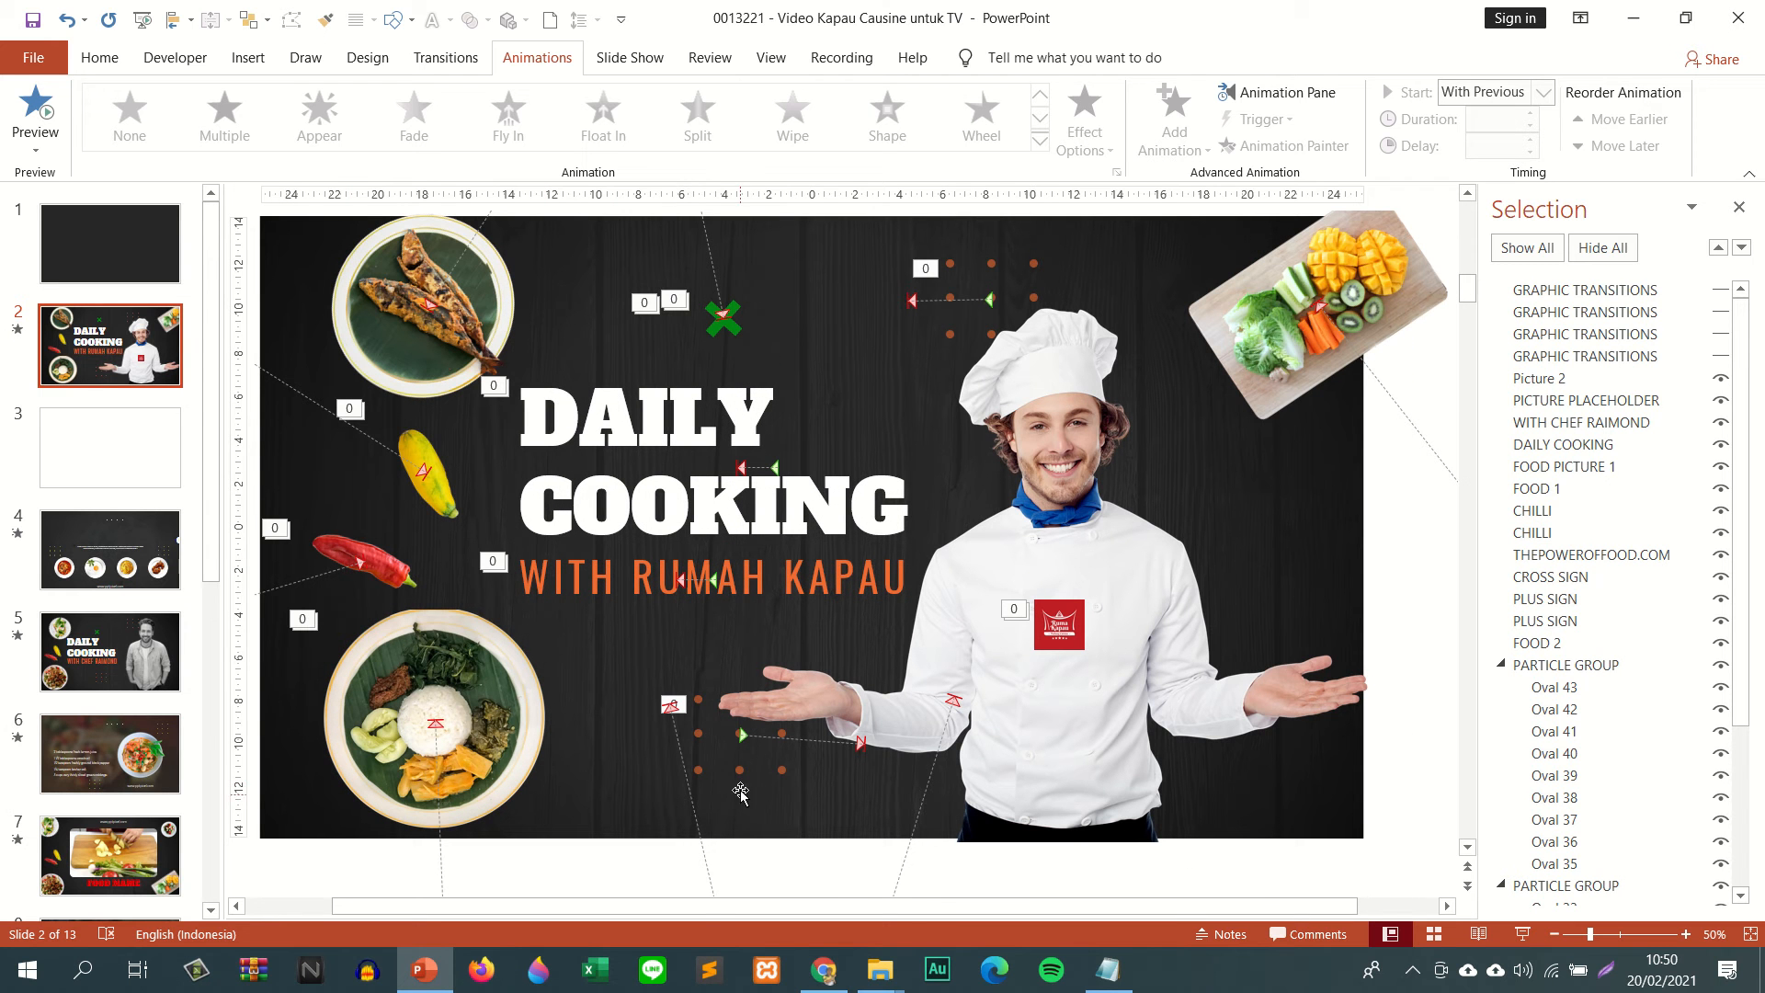
- Move the lower orange dot PARTICLE GROUP about 4 cm to the left, clear of the chef's hand
left_click(699, 775)
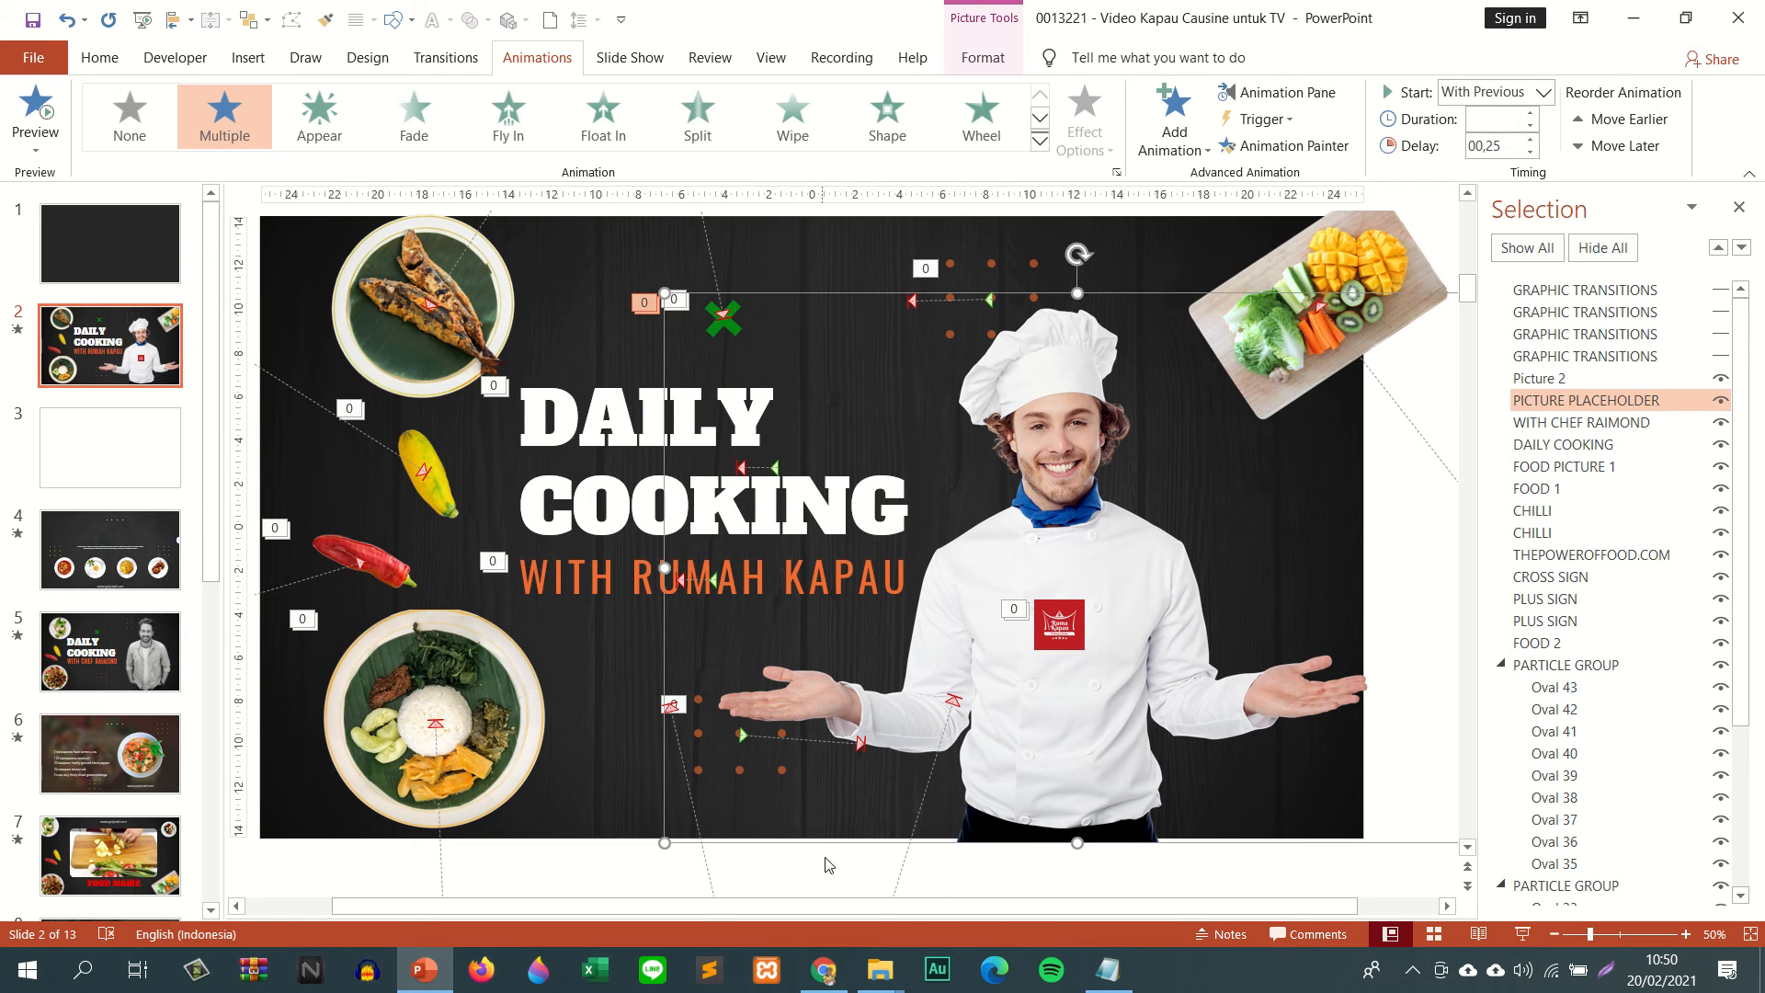
left_click_drag(848, 869, 657, 659)
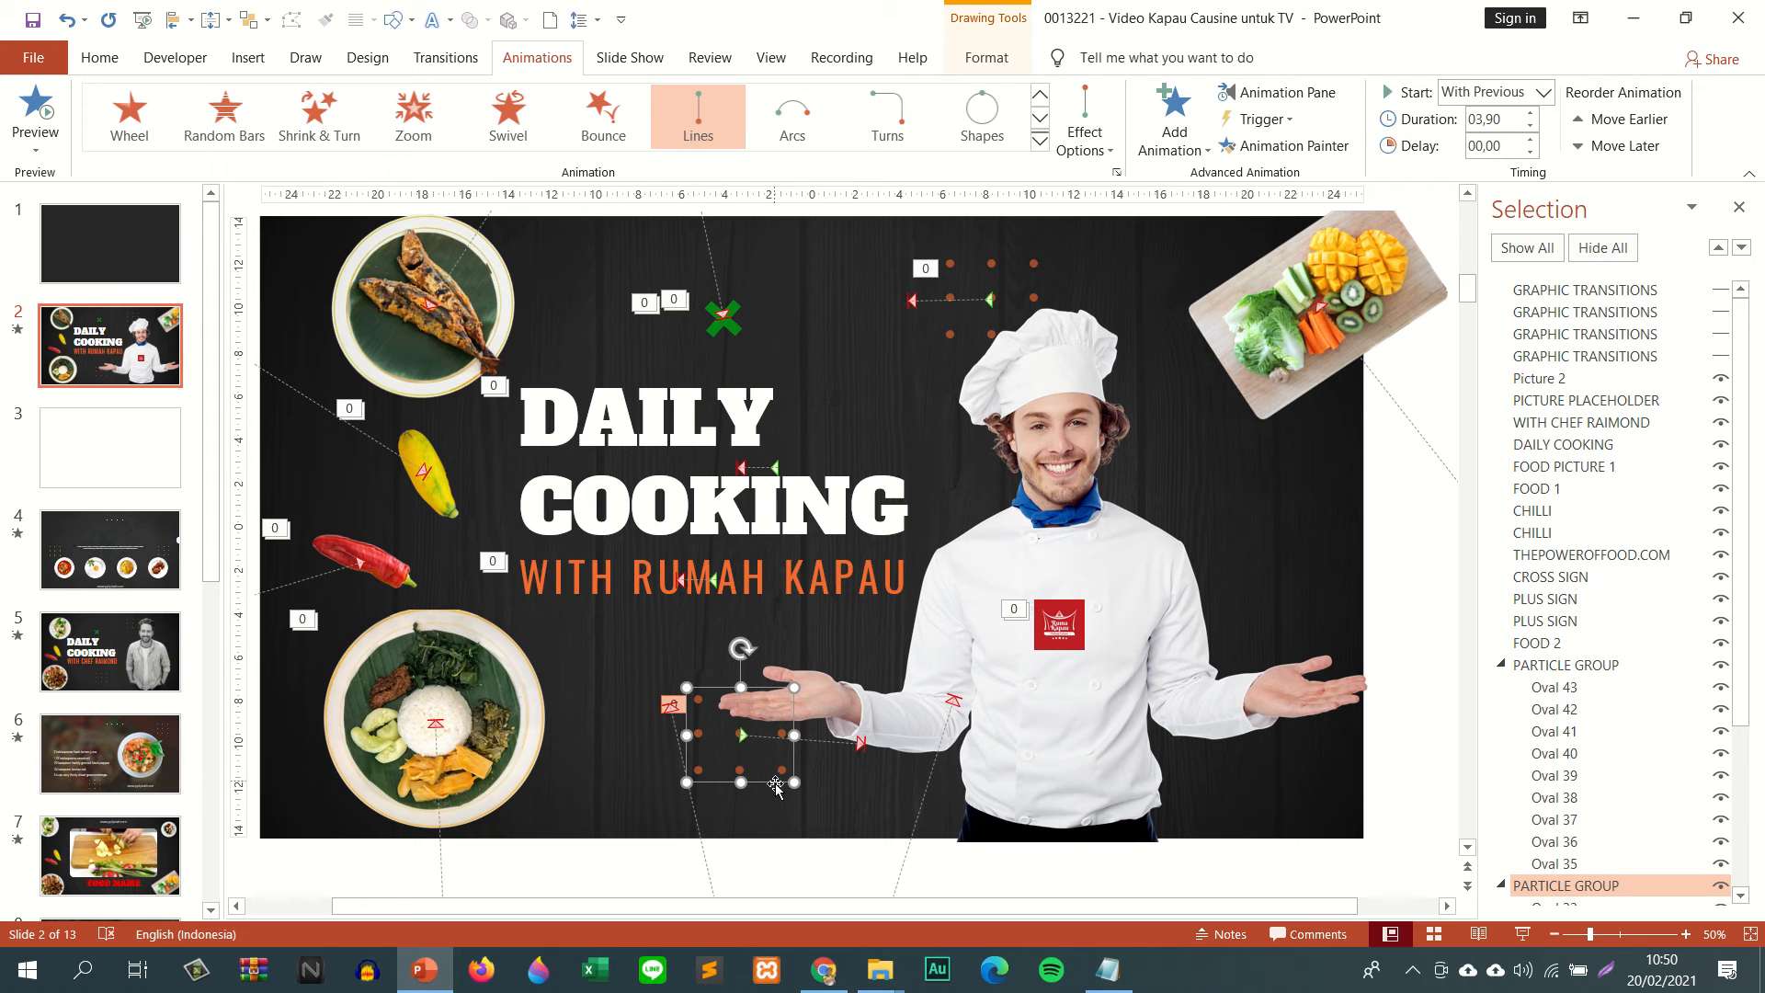
left_click_drag(776, 787, 691, 784)
left_click(793, 883)
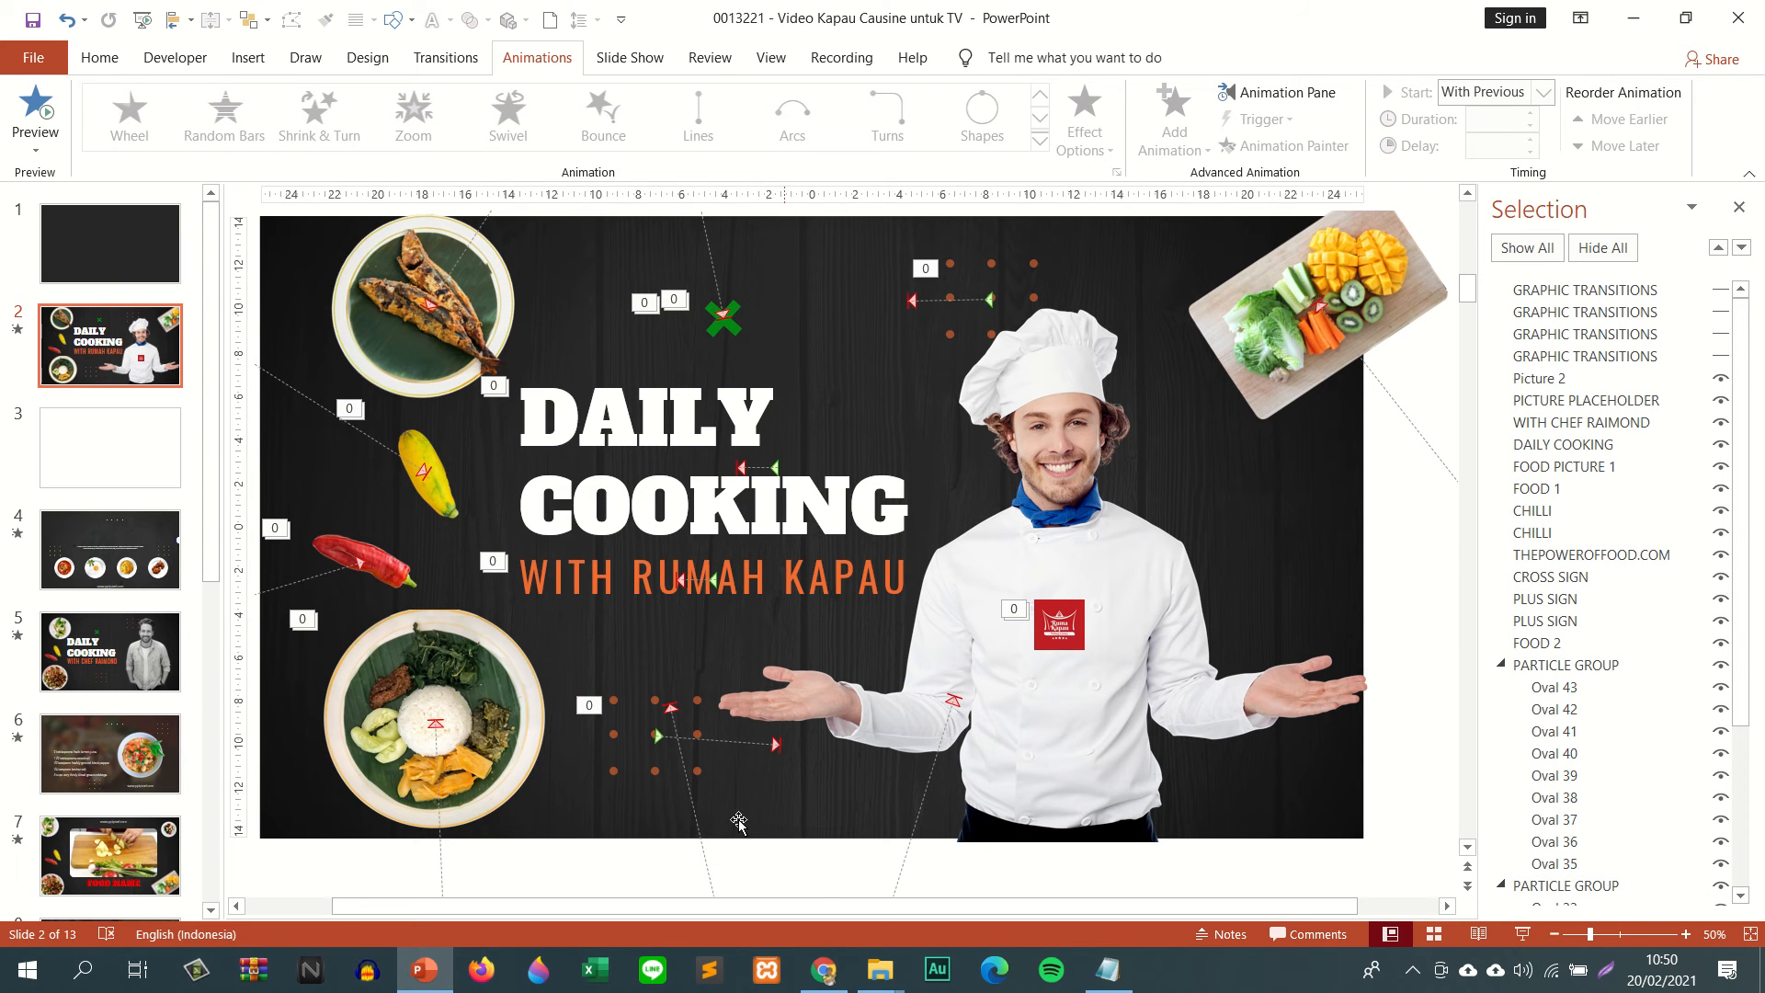
- Move the DAILY COOKING title and WITH RUMAH KAPAU subtitle together about 1 cm right and slightly down, and preview the animations
left_click(18, 331)
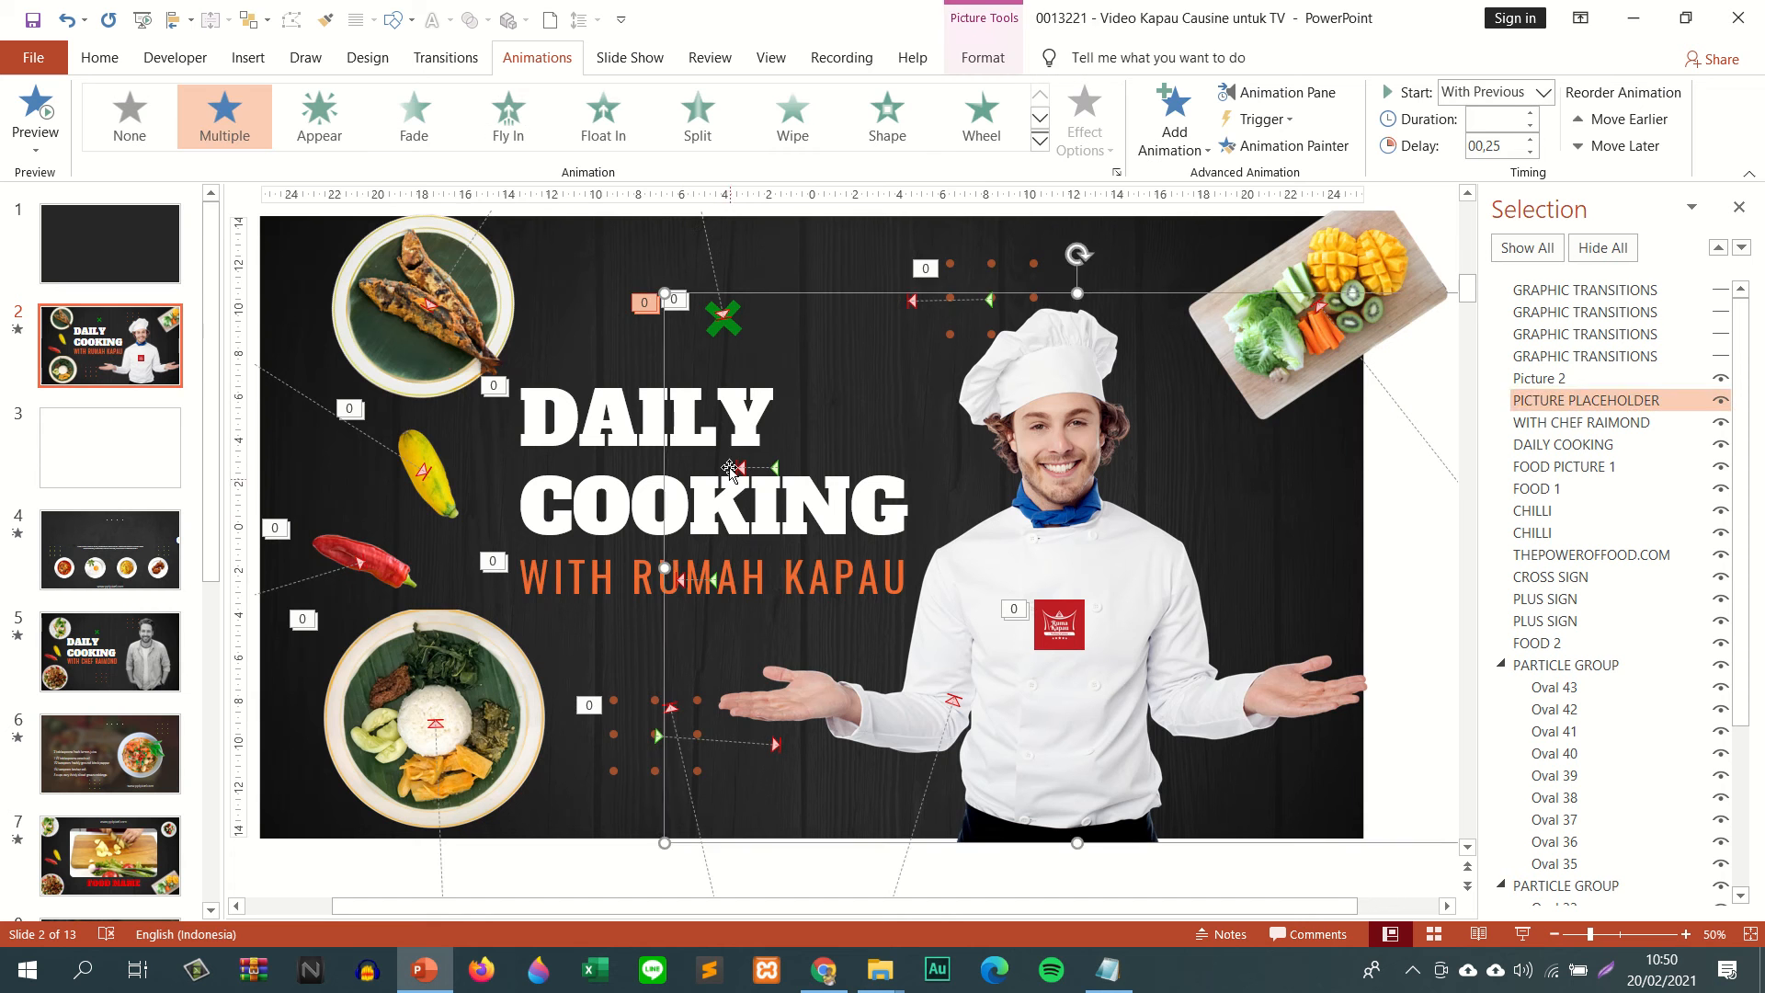
left_click(612, 378)
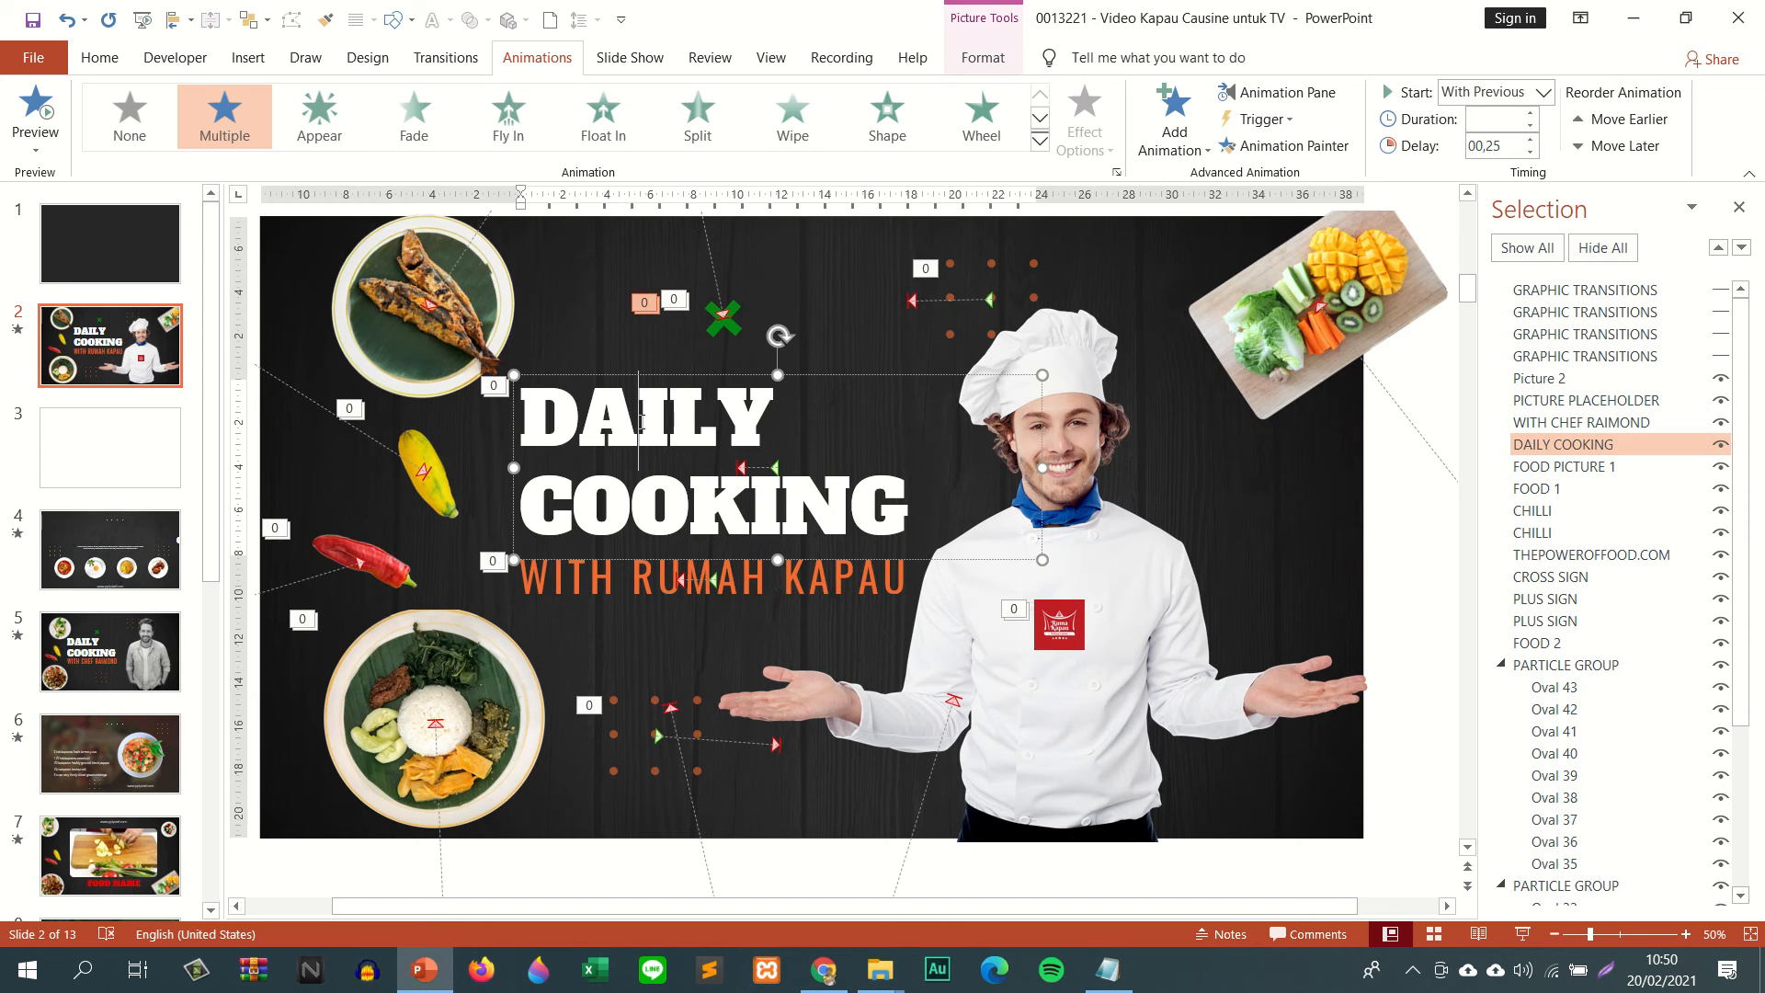
left_click(610, 374)
left_click(622, 593, "shift")
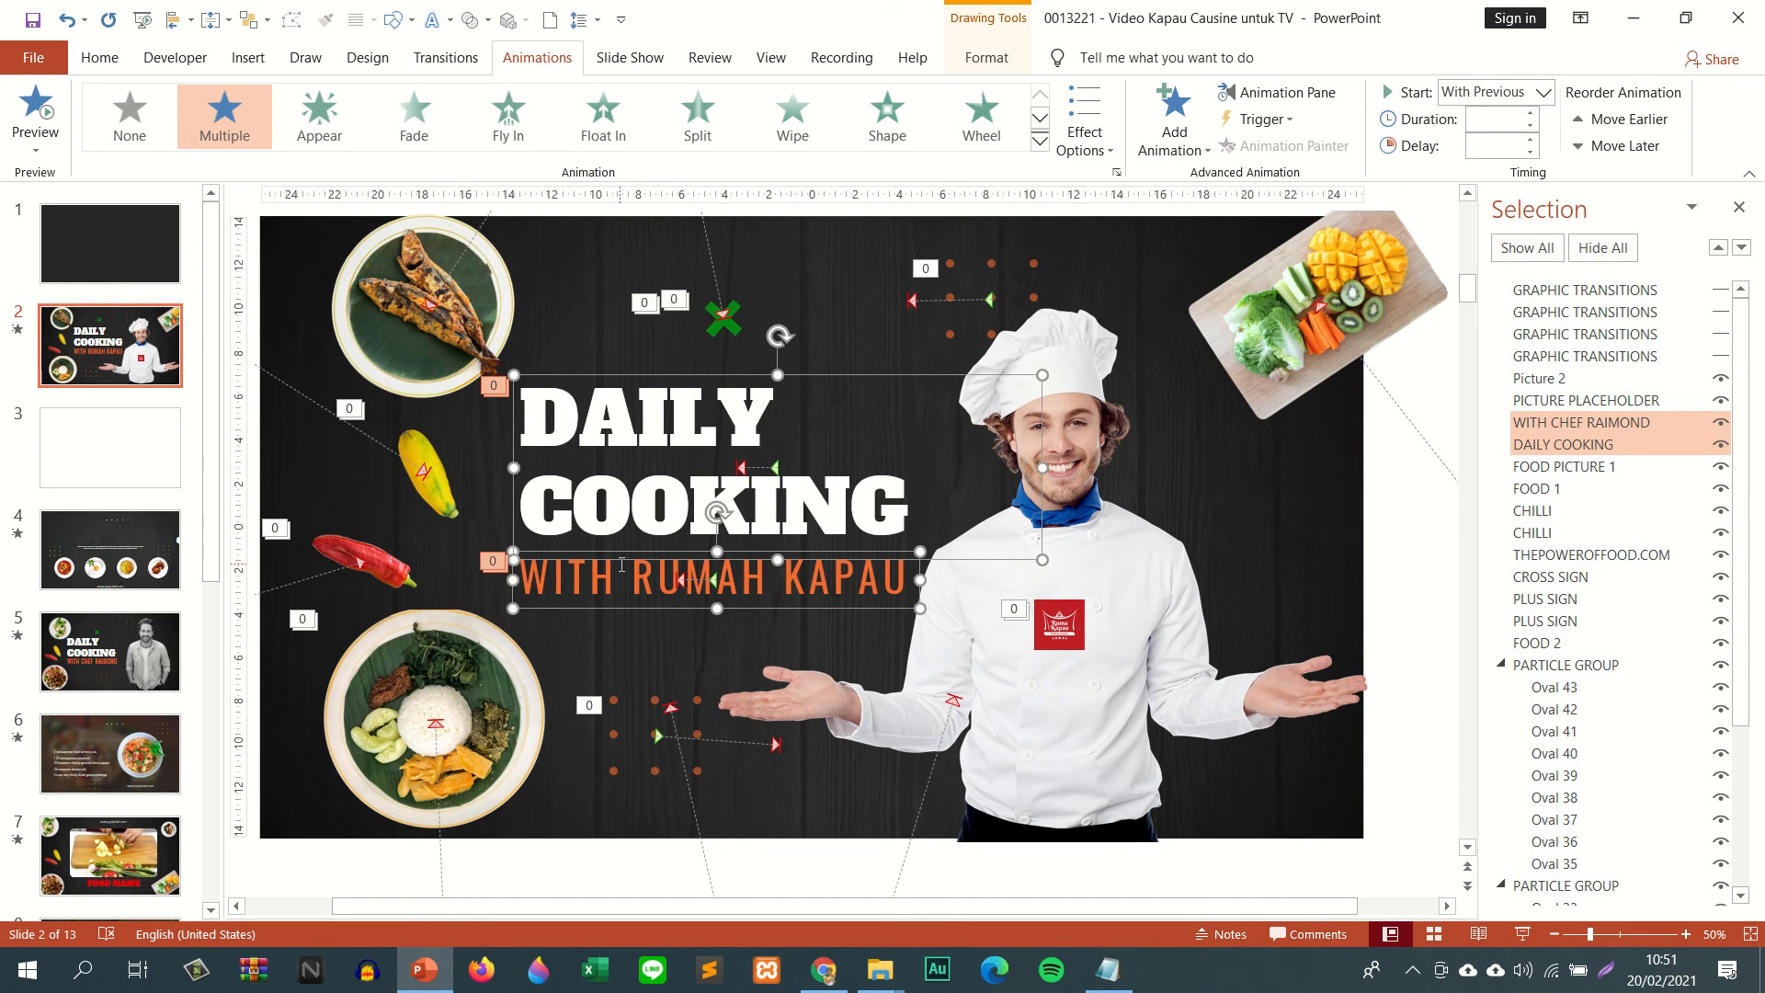
left_click_drag(623, 559, 664, 570)
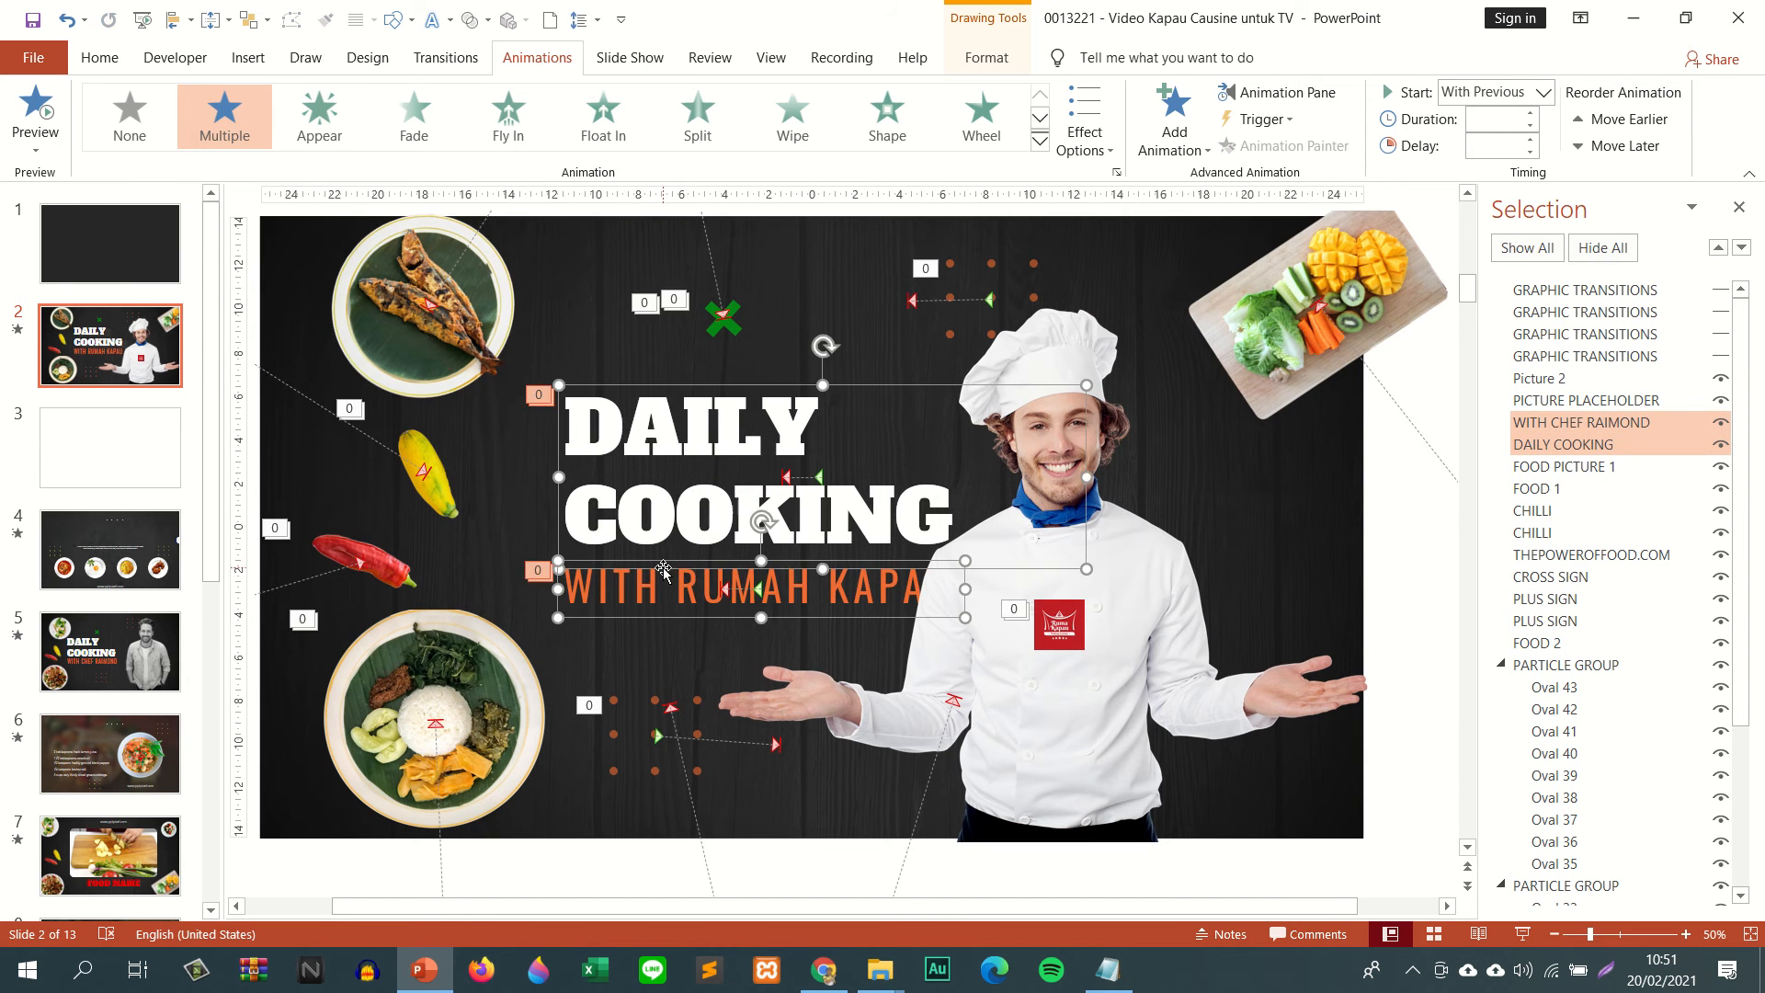
key("Left")
key("Left")
key("Left")
key("Left")
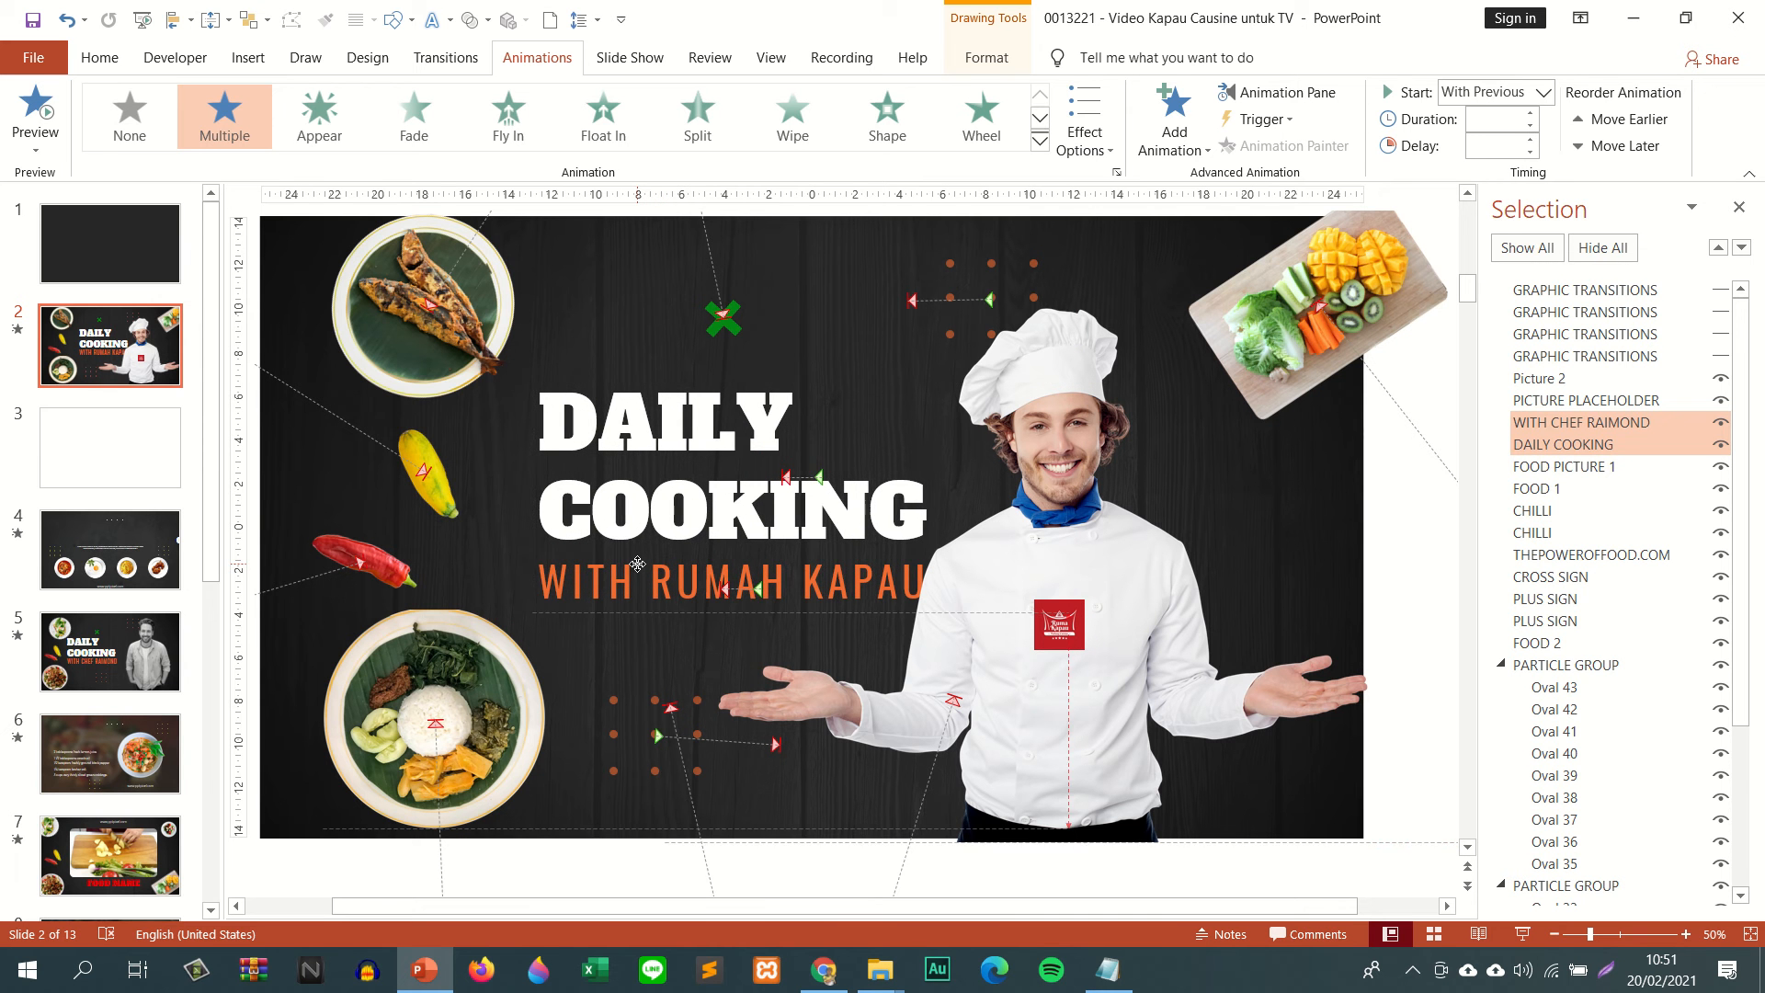
left_click(18, 329)
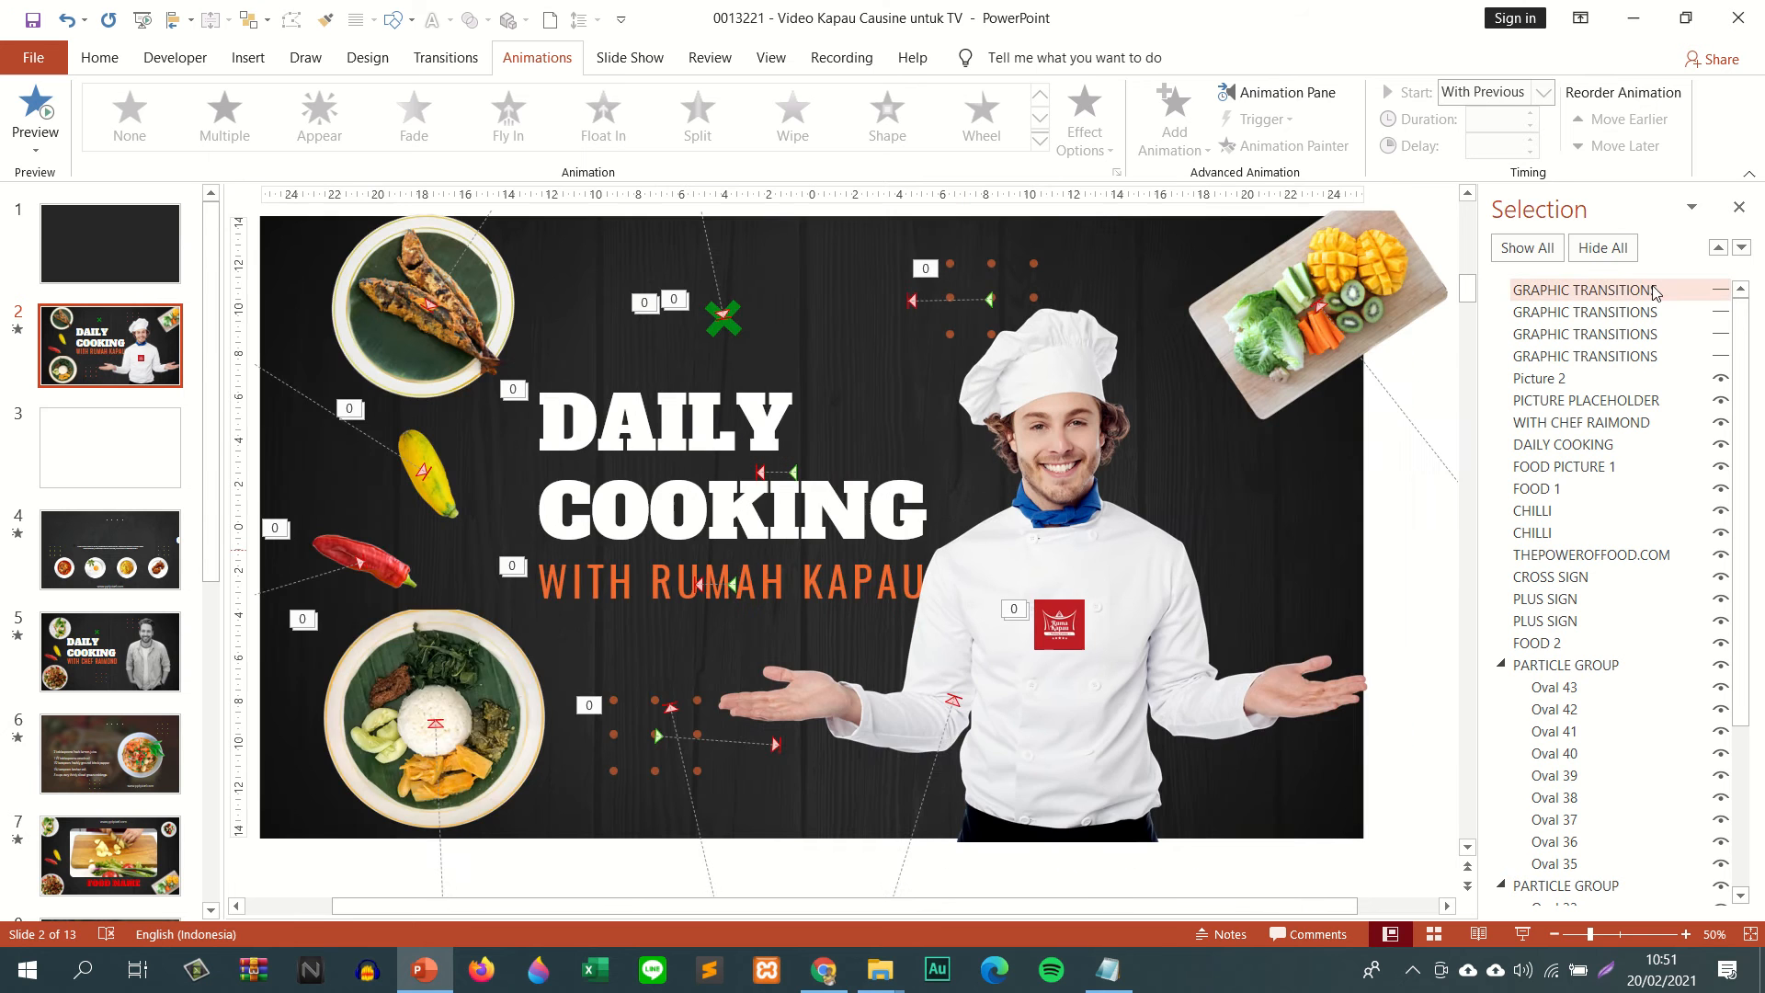
- Make the four hidden GRAPHIC TRANSITIONS objects on slide 2 visible and preview the slide's animations with them
left_click(1656, 292)
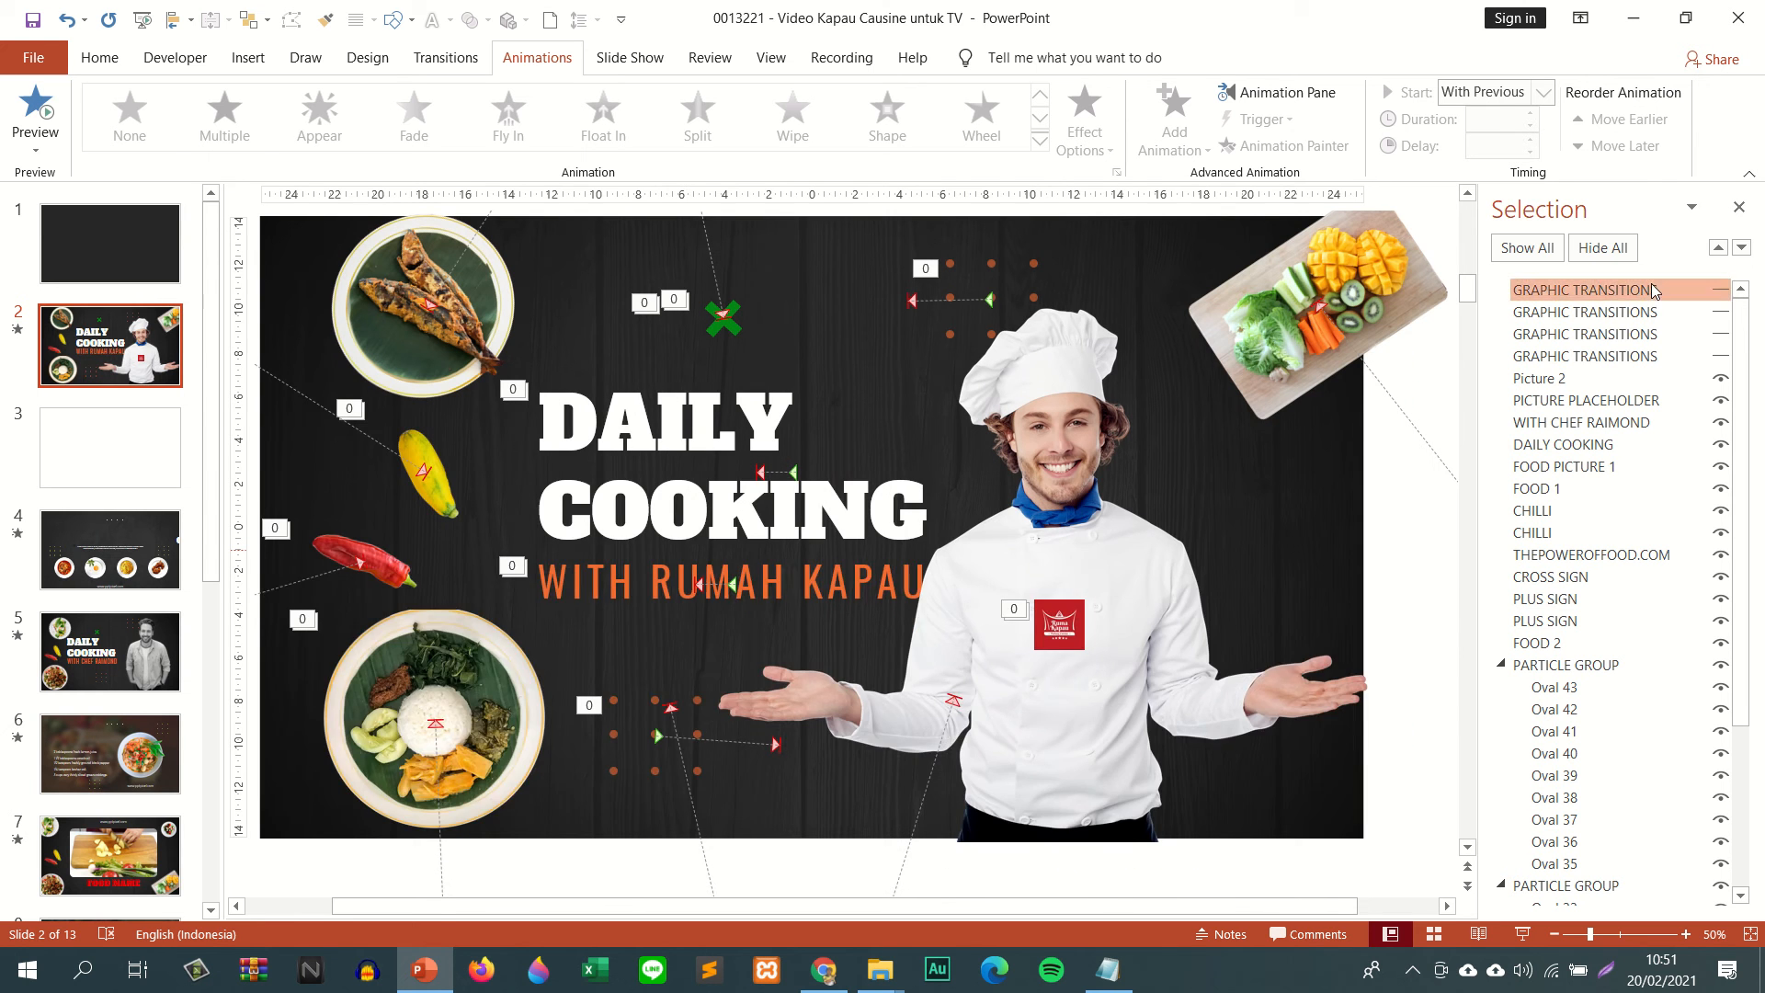
left_click(1659, 318)
left_click(1669, 338)
left_click(1675, 358)
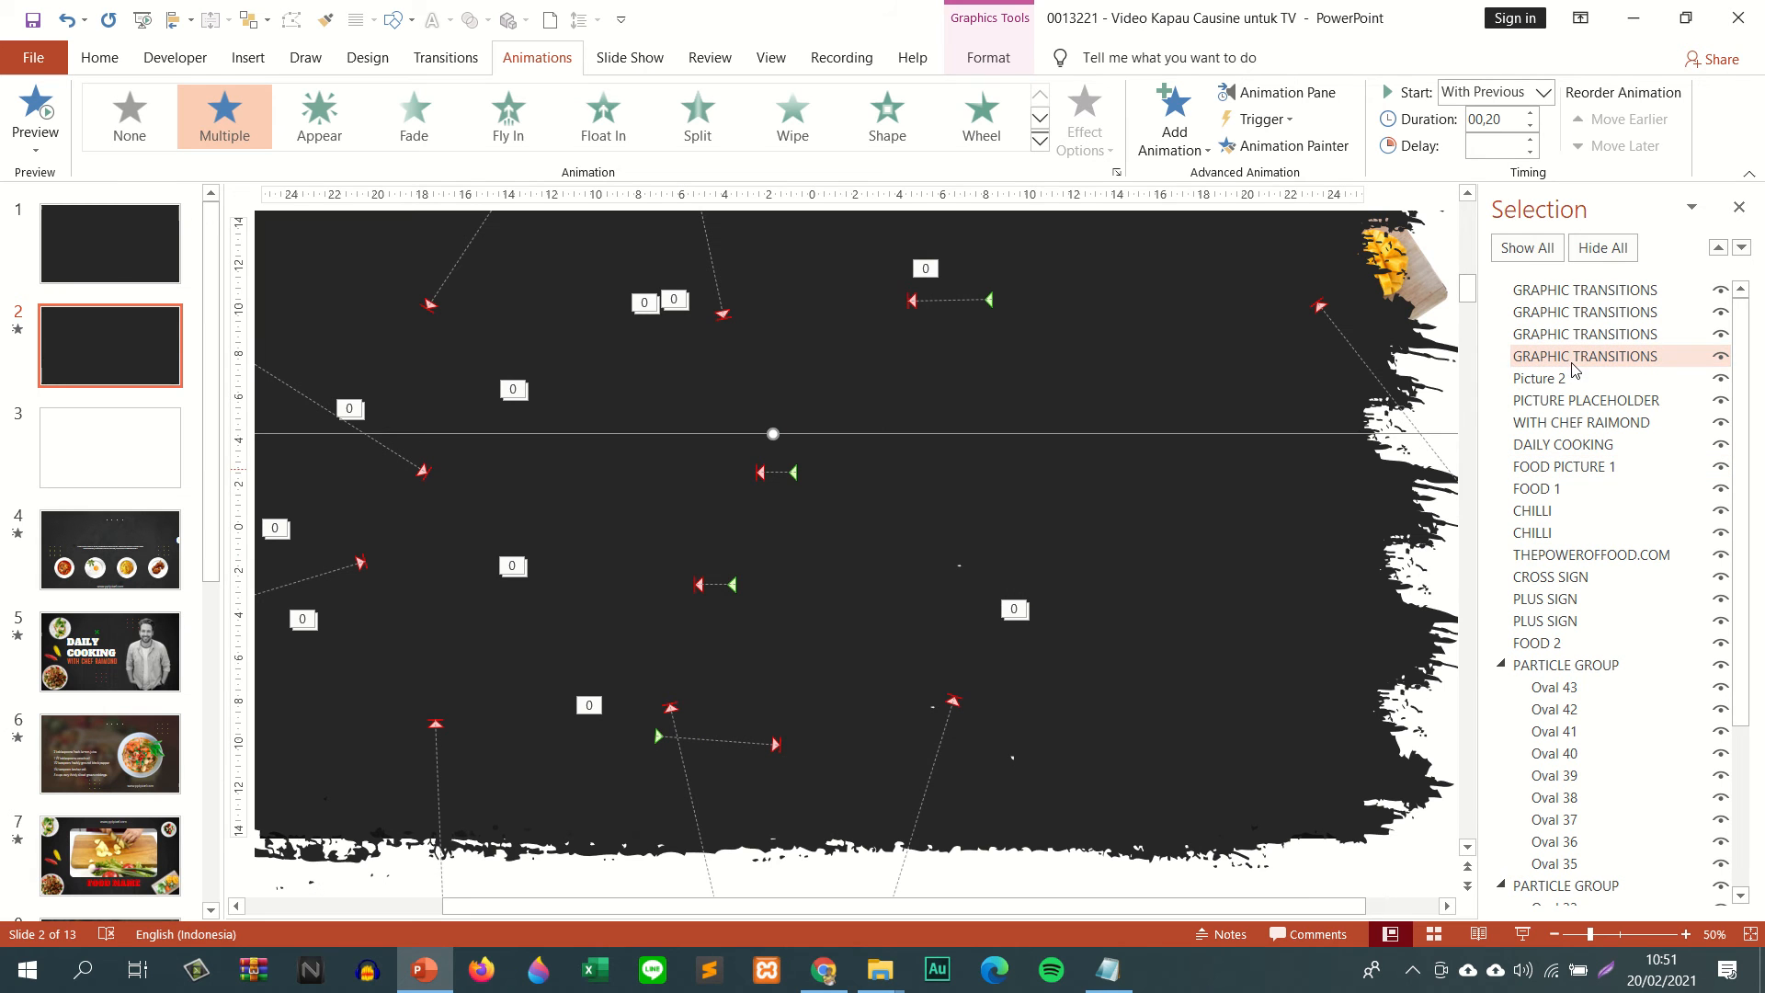
left_click(37, 333)
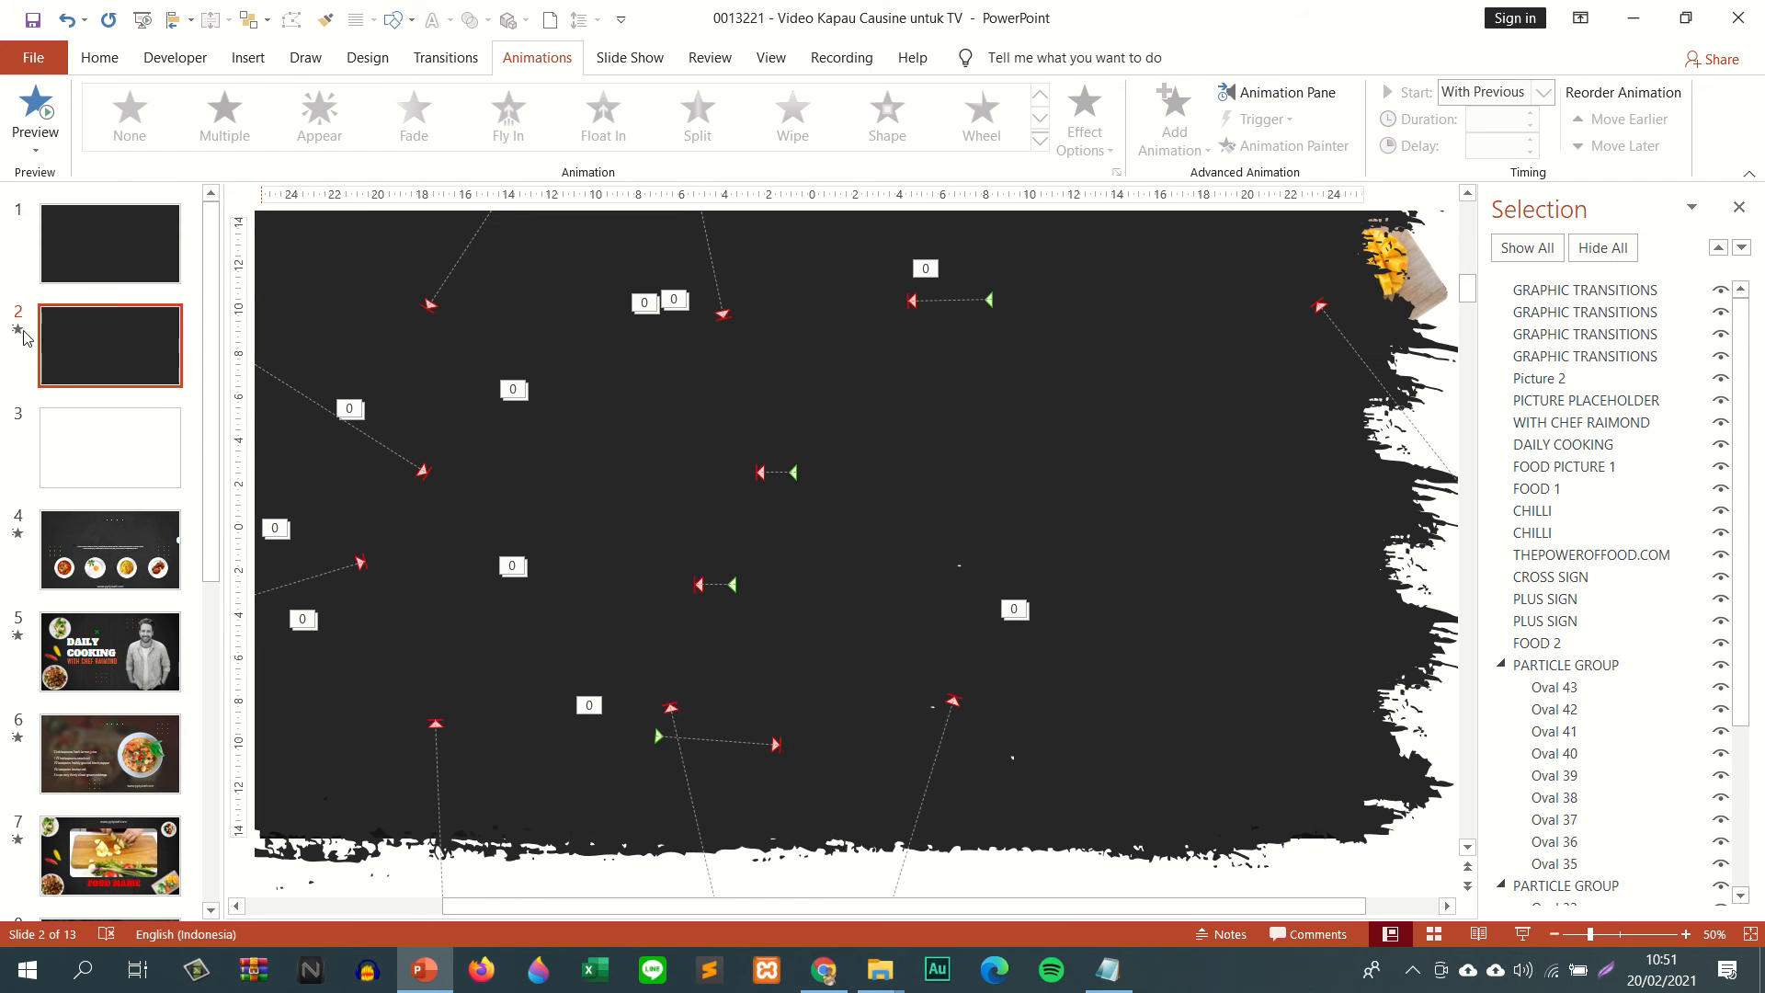
left_click(32, 19)
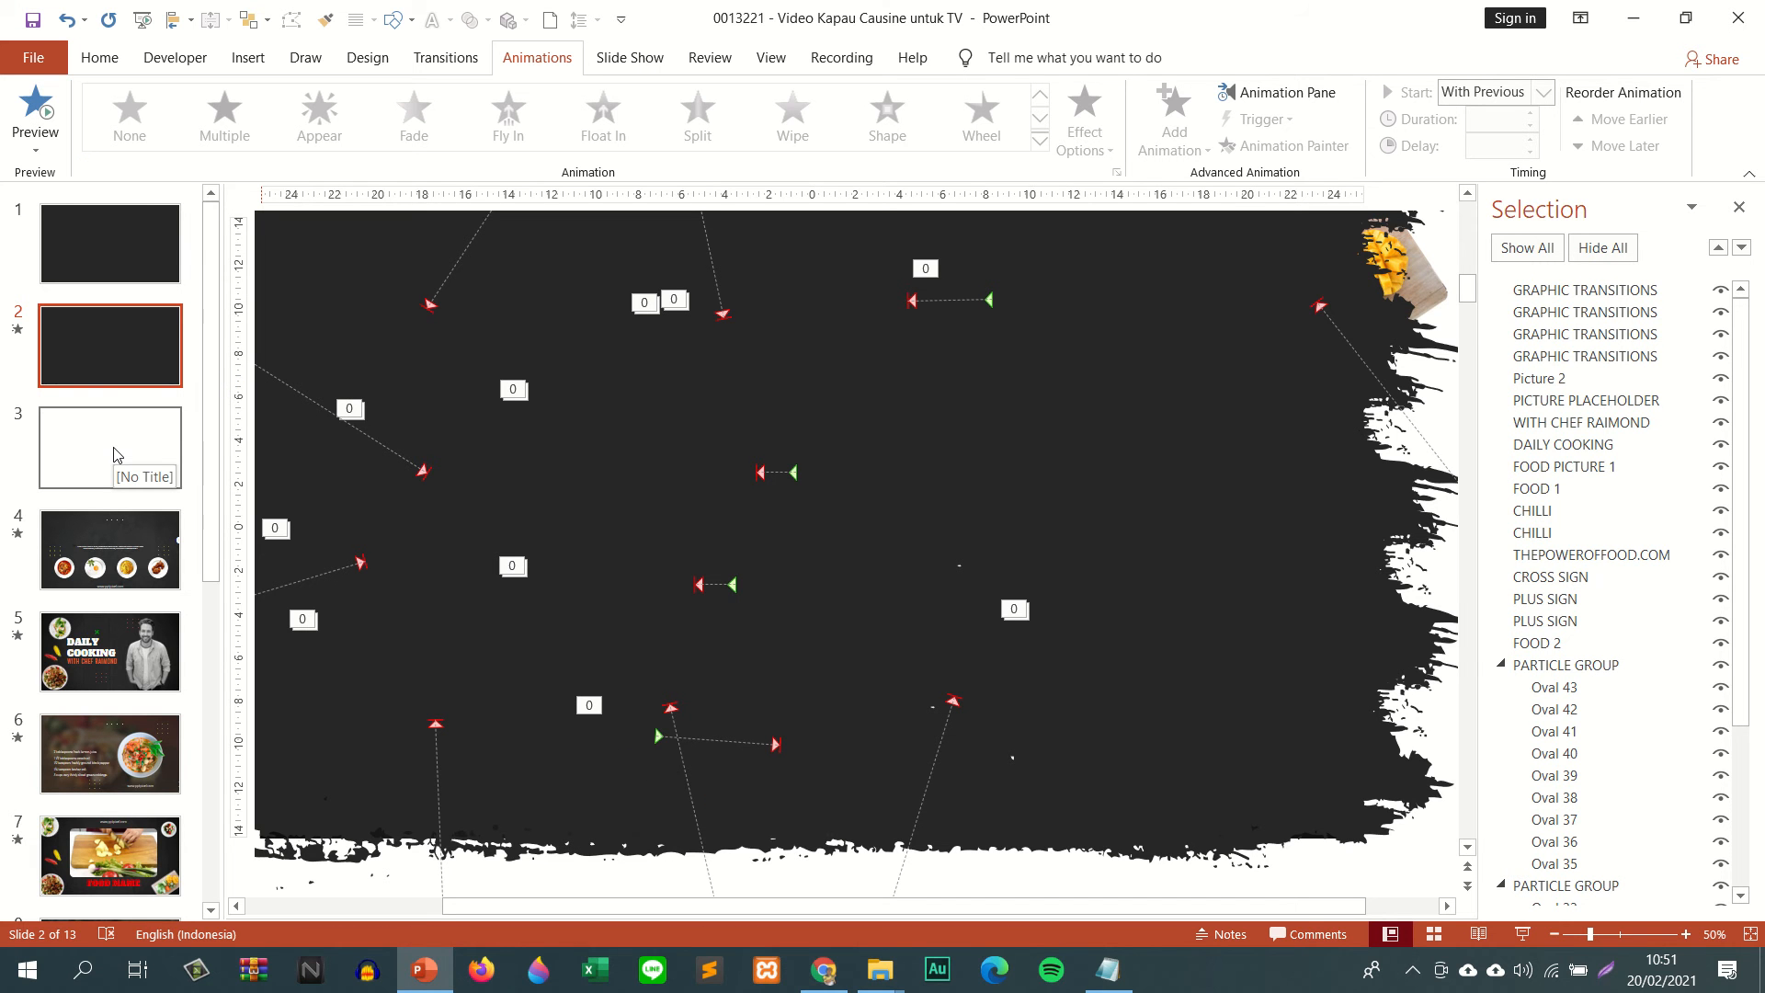
left_click(33, 57)
left_click(27, 73)
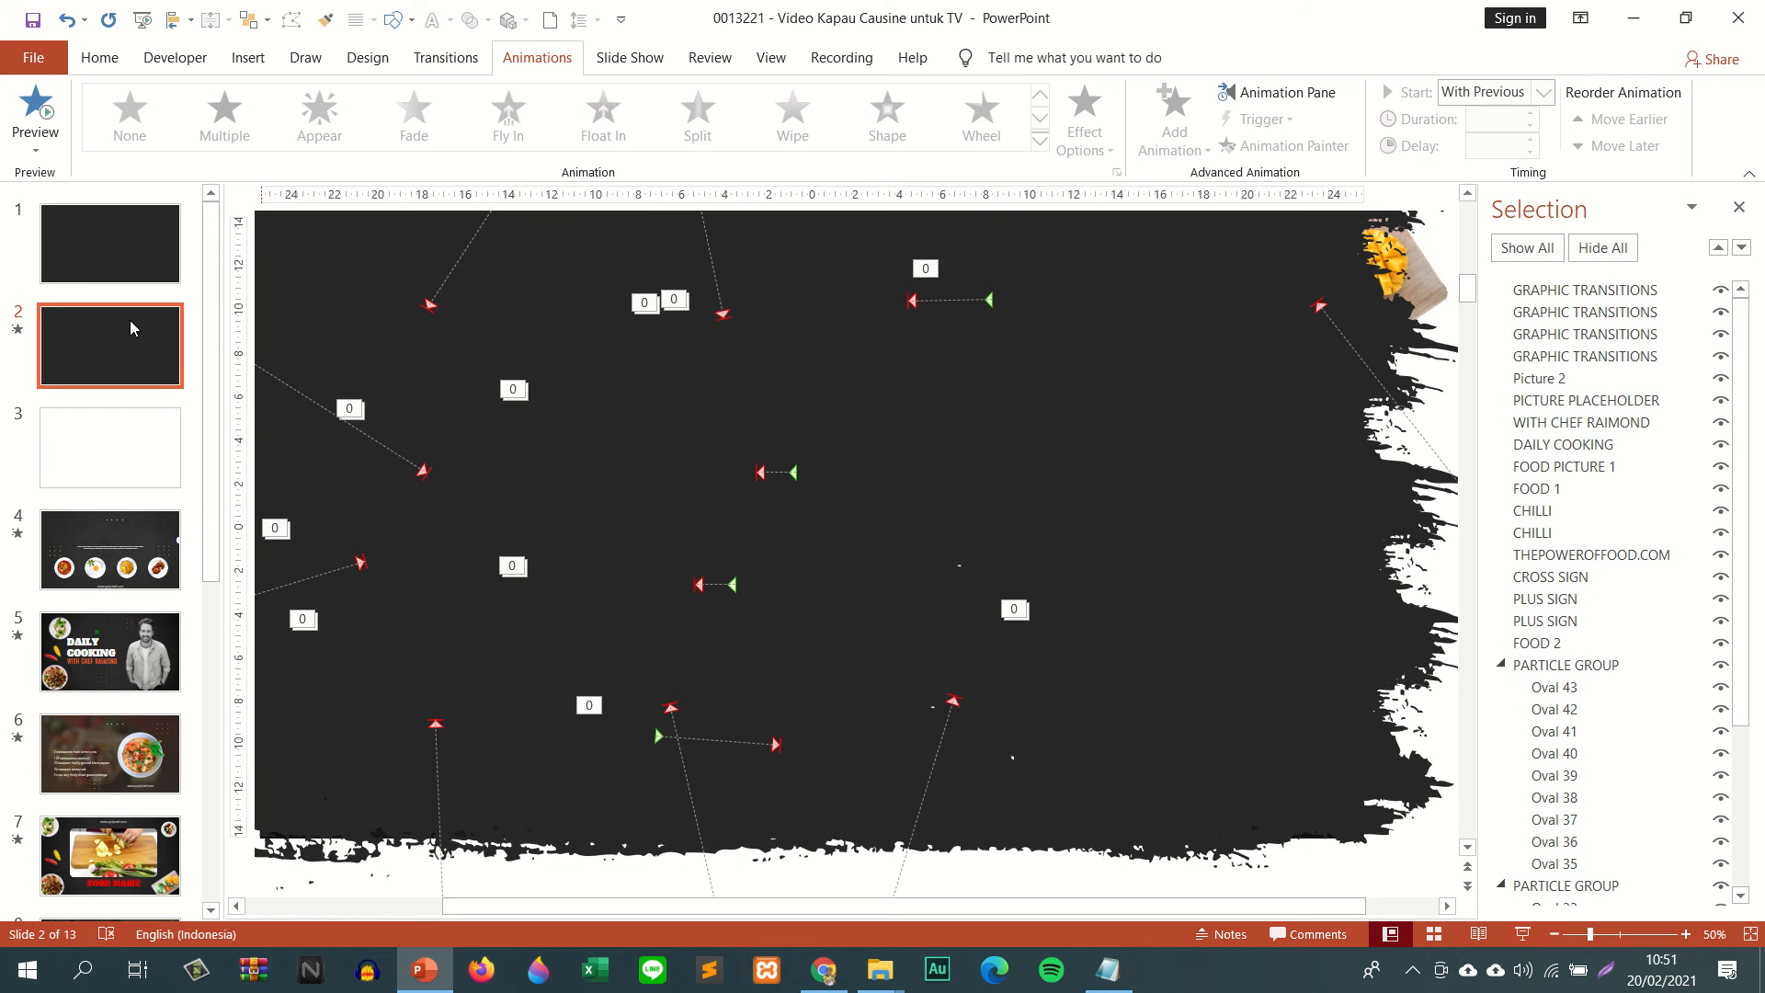
- Hide the four GRAPHIC TRANSITIONS objects on slide 2
left_click(1720, 289)
left_click(1721, 312)
left_click(1720, 334)
left_click(1721, 356)
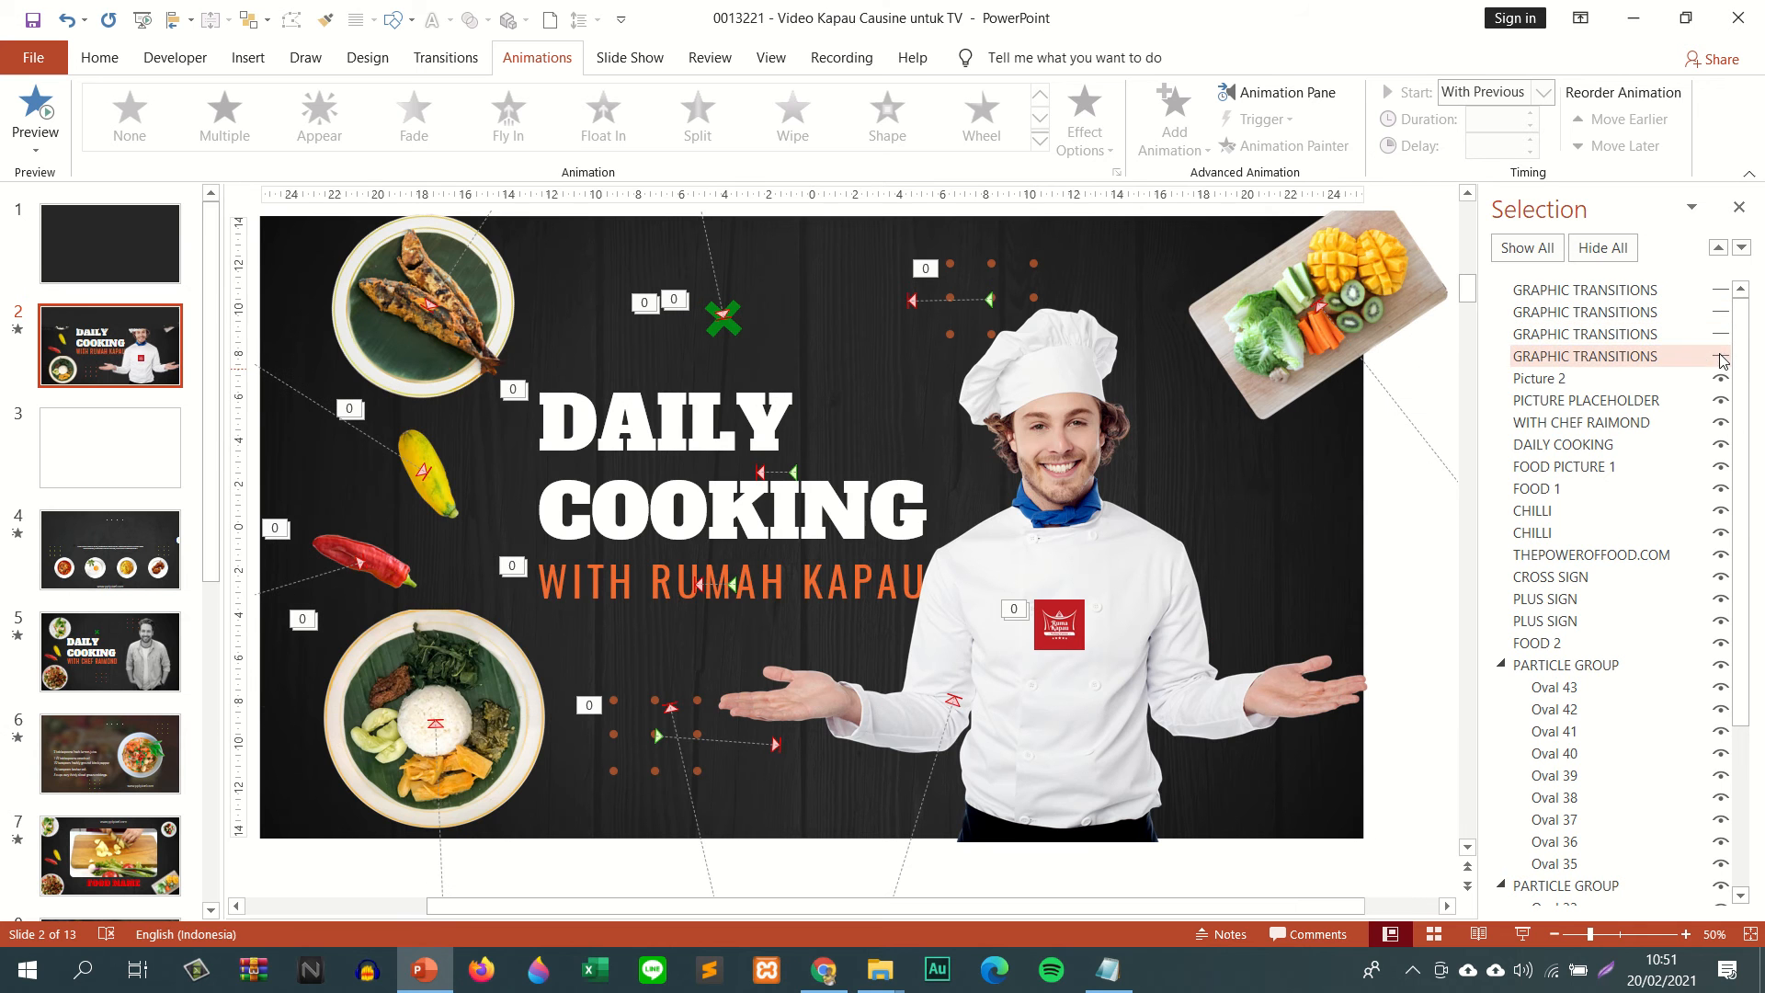
- Copy the AUDIO object from slide 4 onto slide 2 and place it just above the slide's upper-left corner
left_click(100, 460)
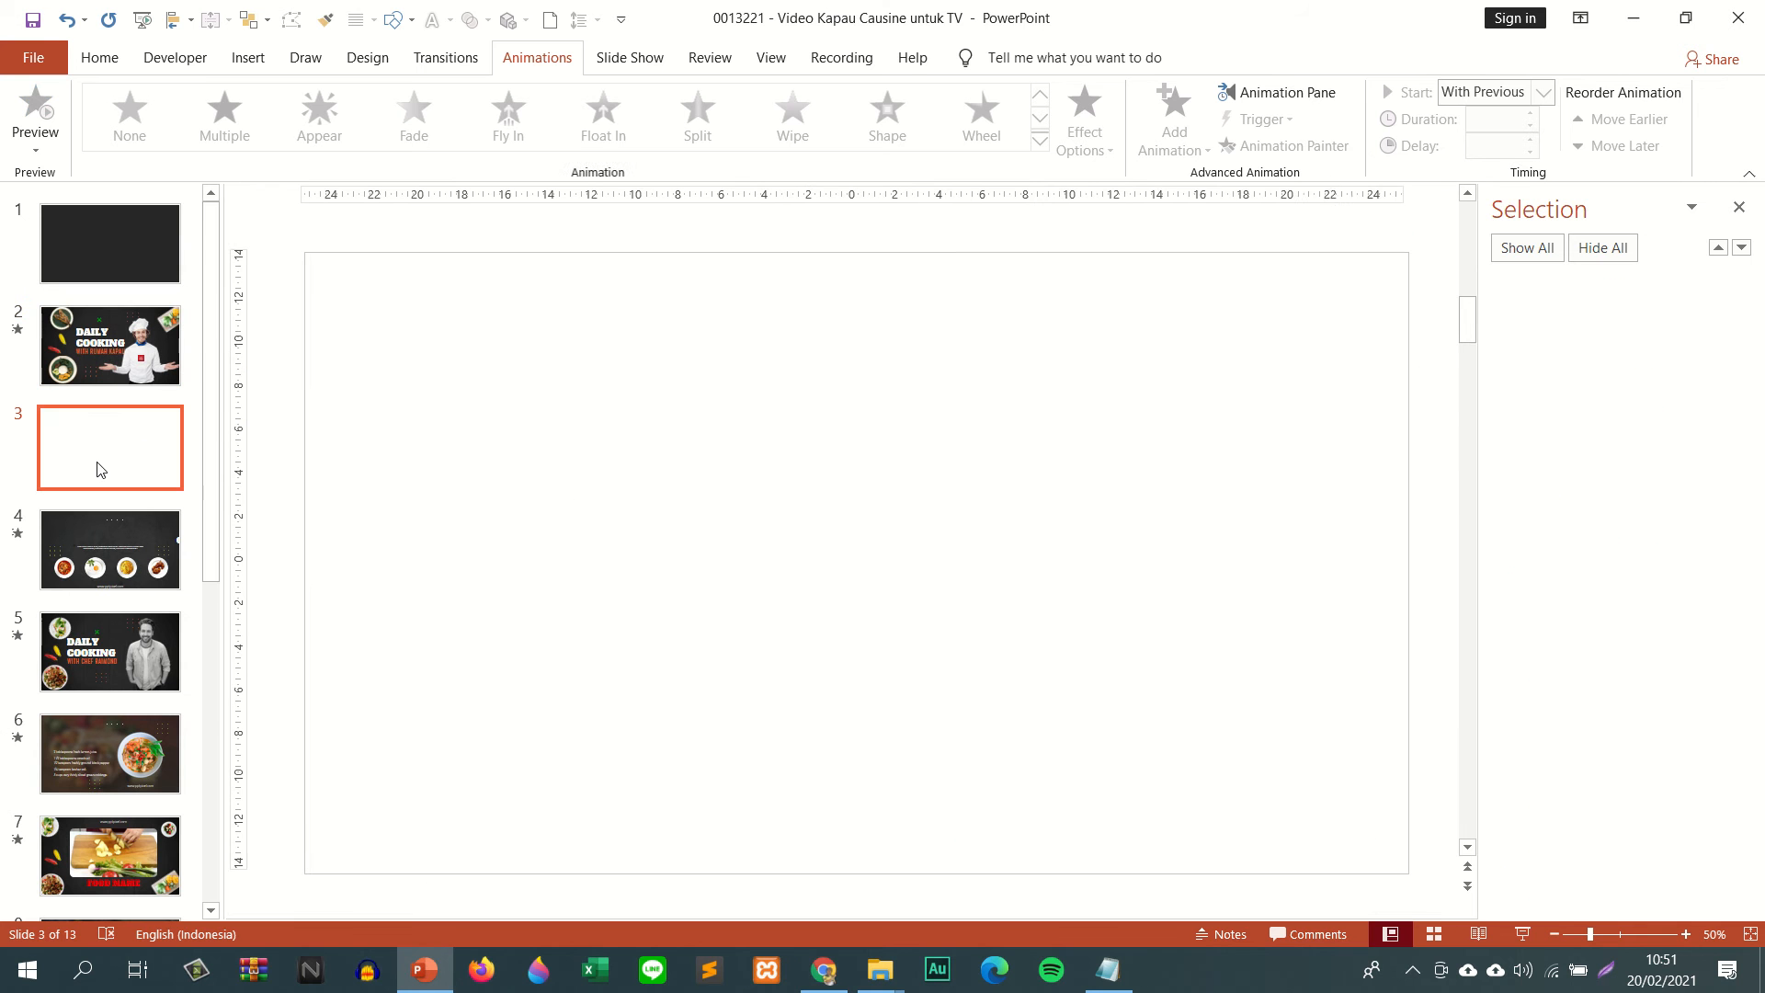
left_click(114, 575)
scroll(439, 352, "down", 3, "ctrl")
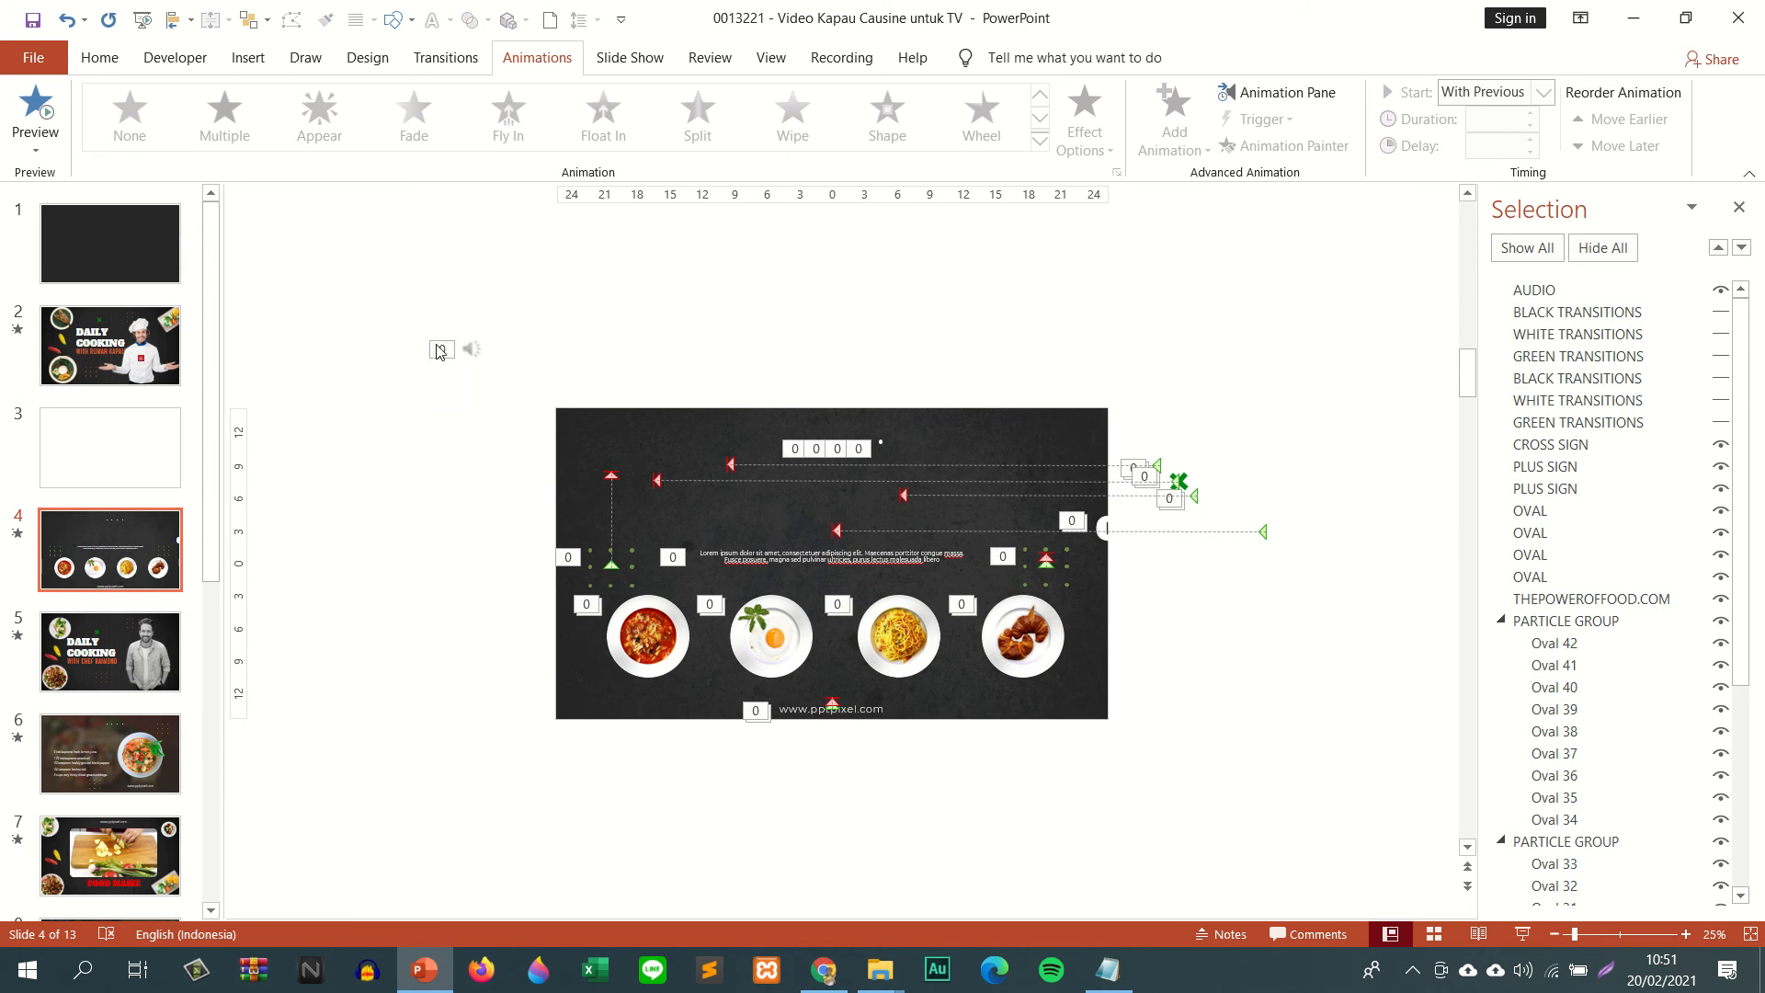
left_click(439, 353)
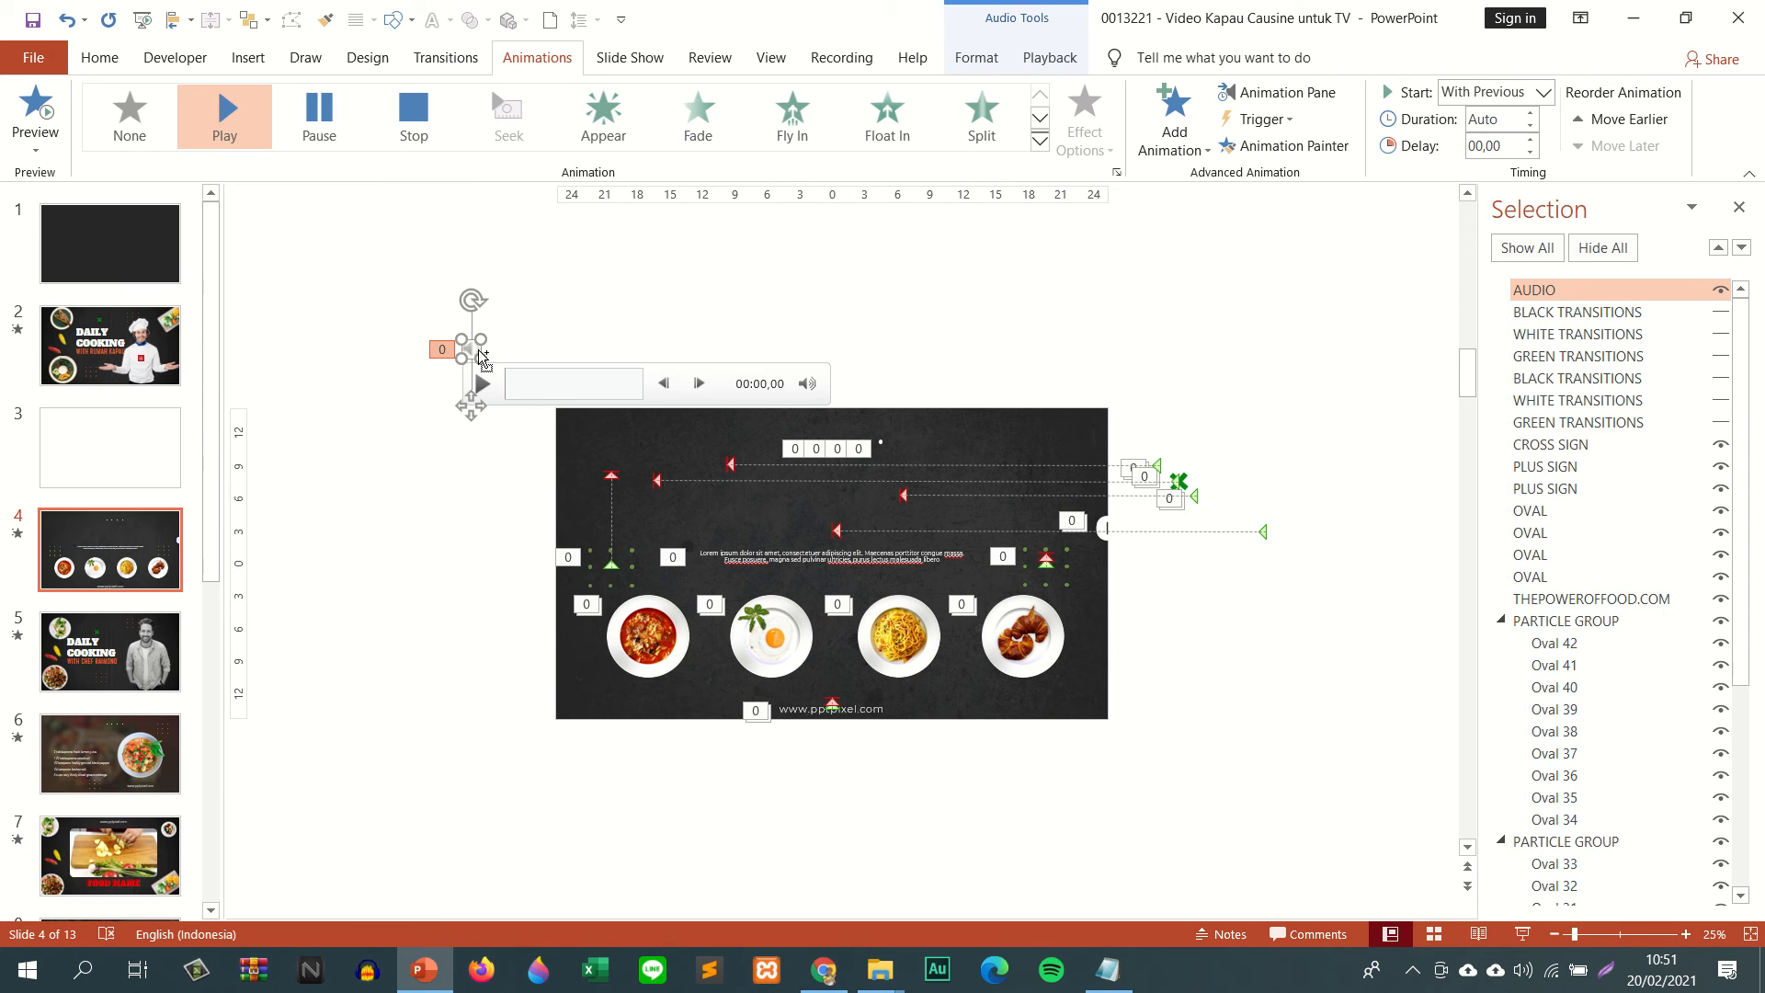
key("Delete")
left_click(145, 342)
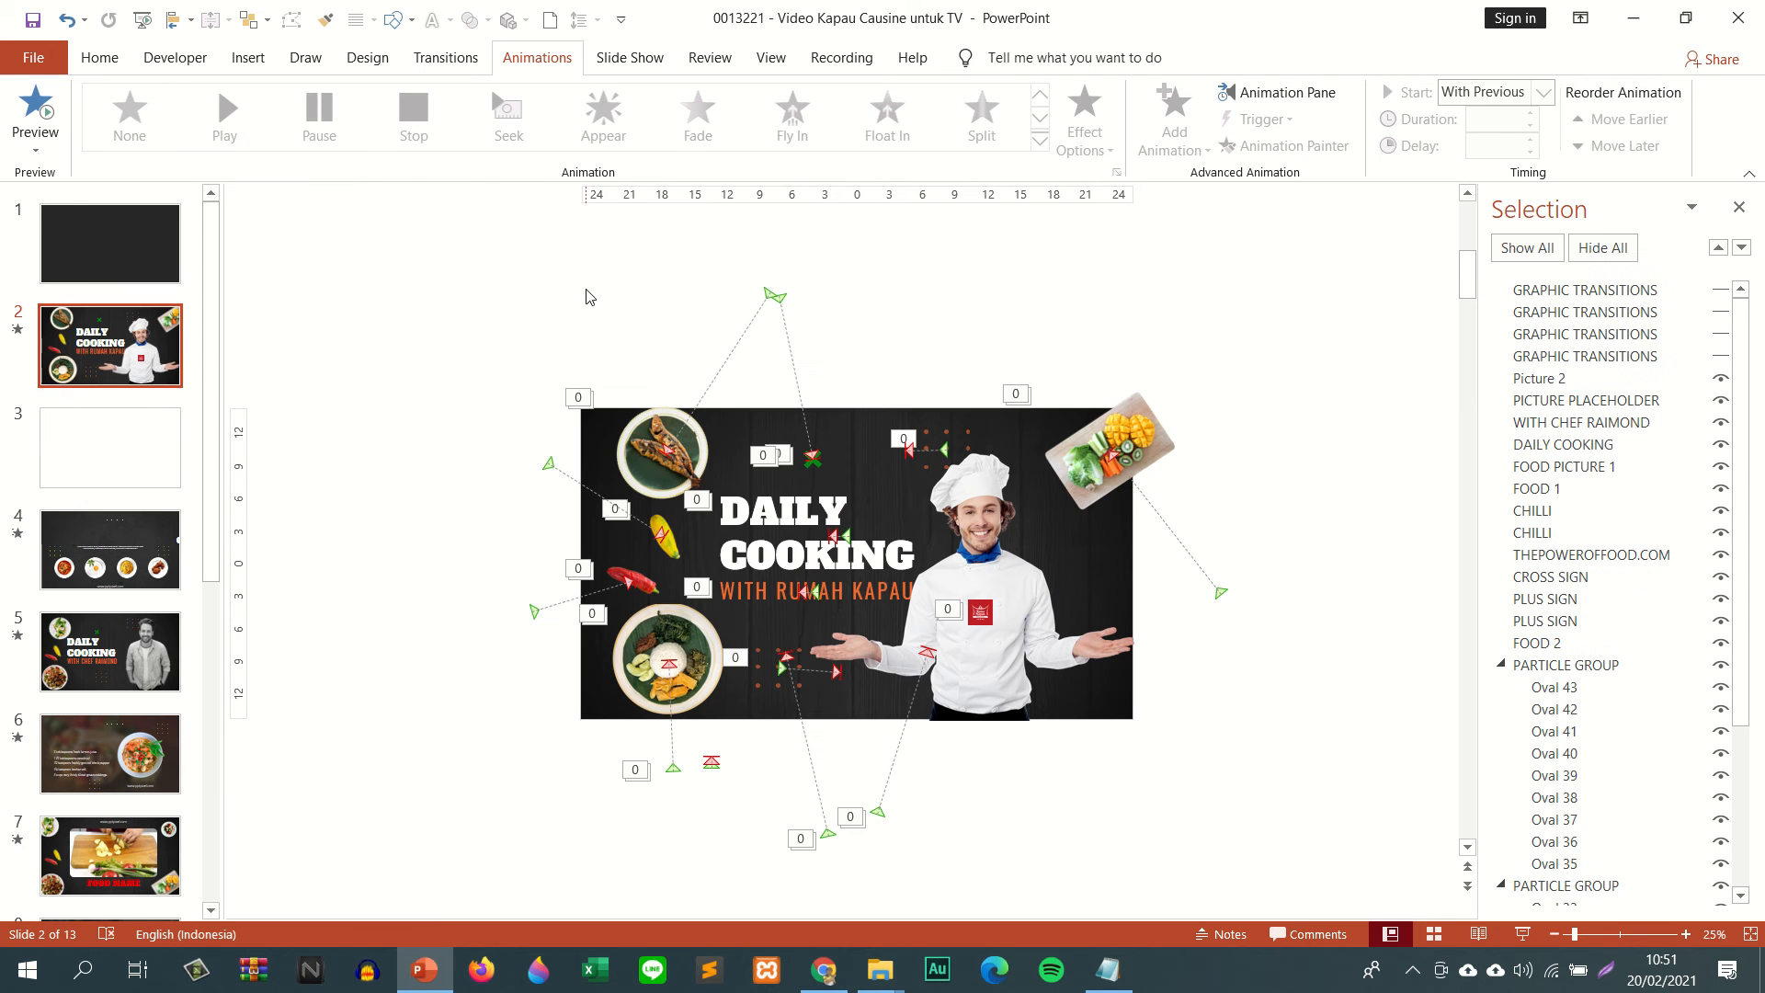
key("ctrl+v")
scroll(558, 379, "up", 3, "ctrl")
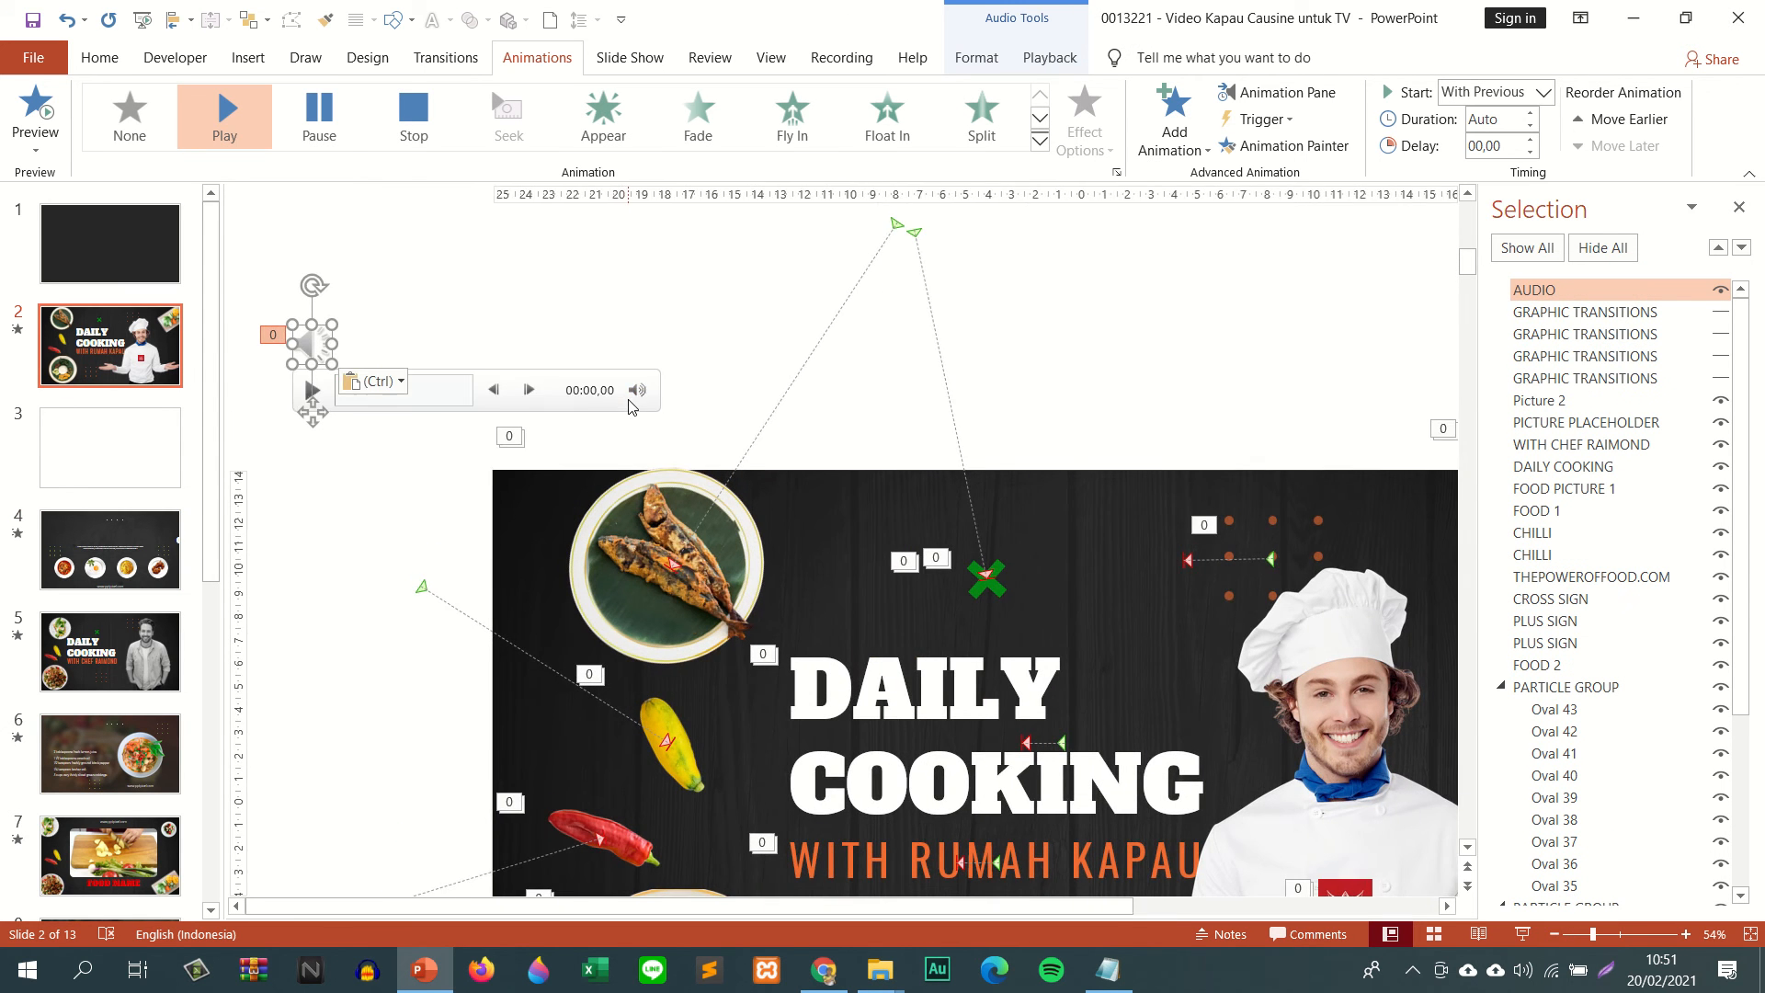
left_click_drag(308, 339, 430, 383)
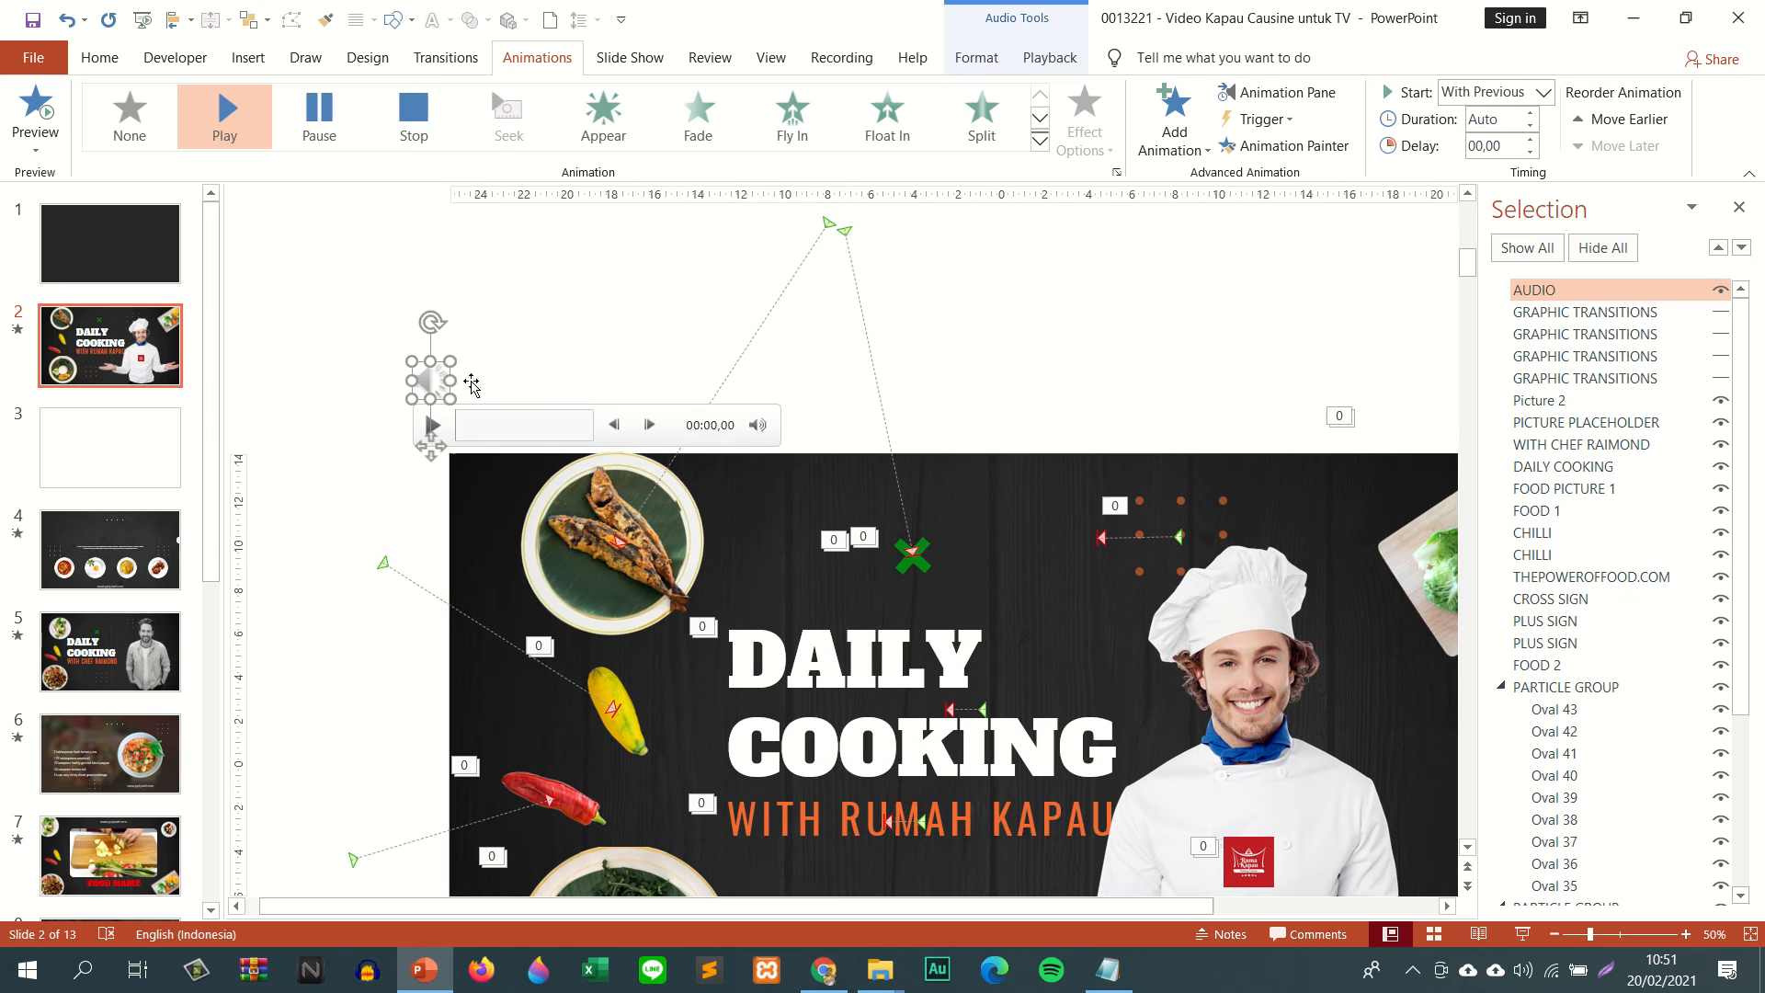
mouse_move(674, 420)
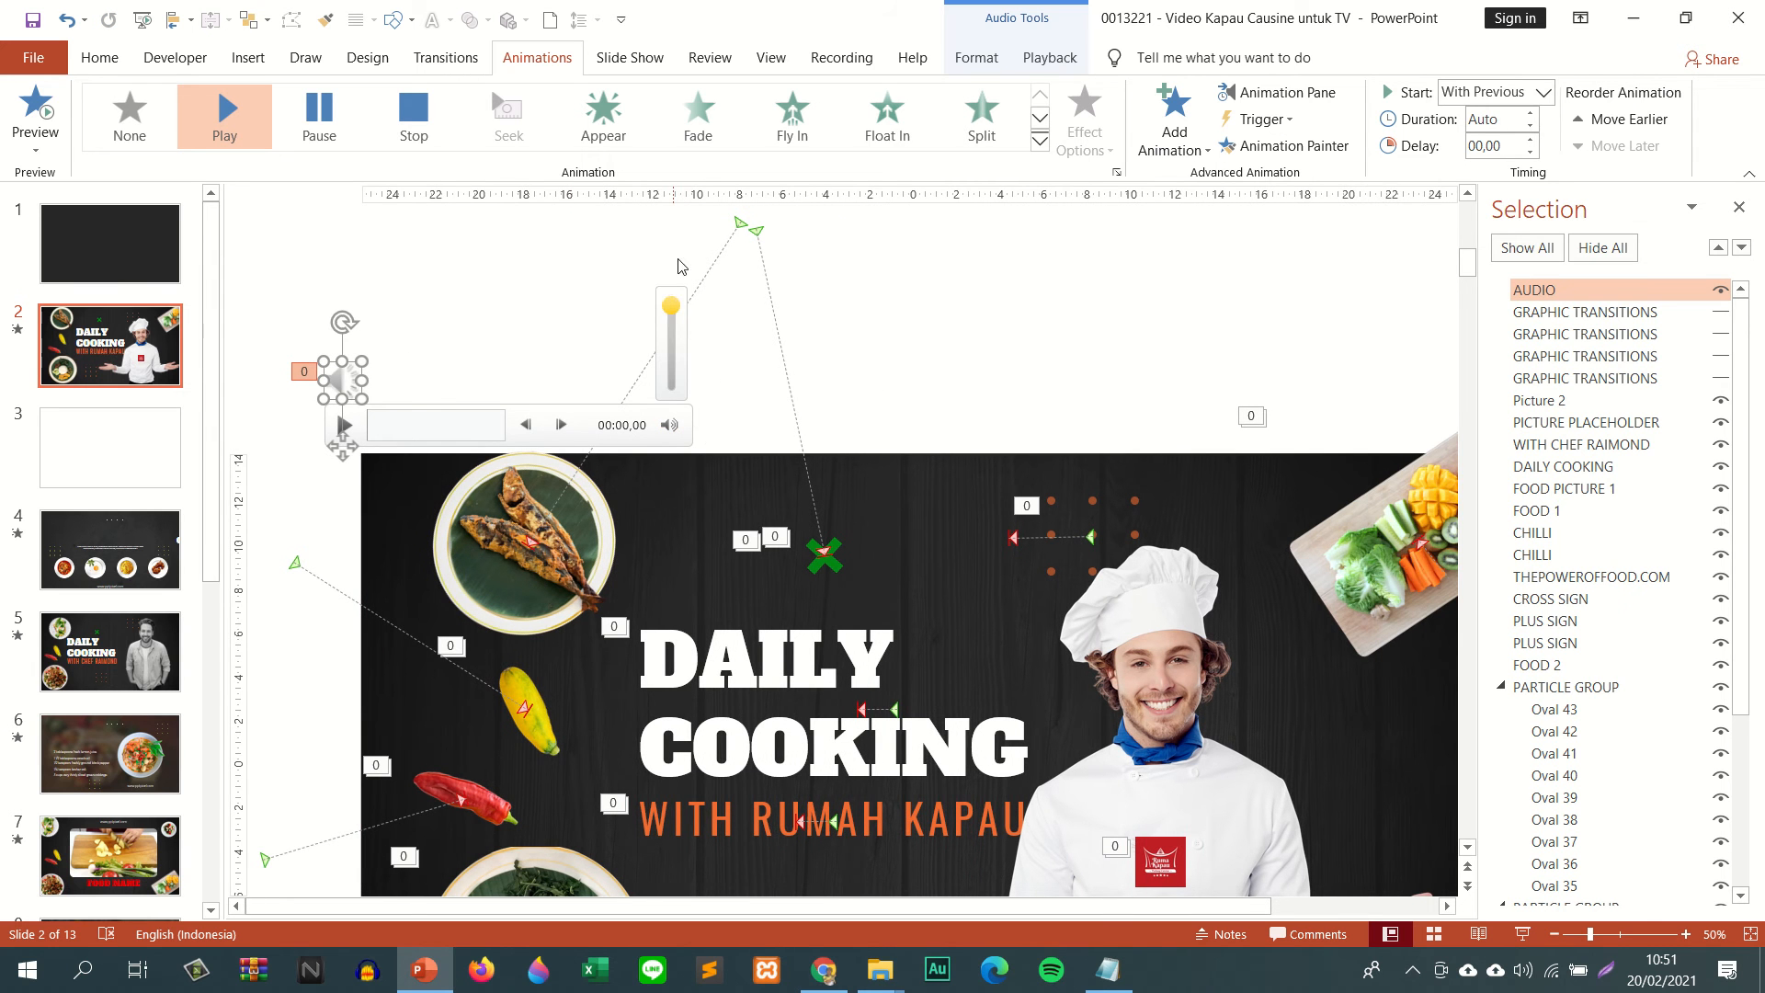
- Show all four GRAPHIC TRANSITIONS objects on slide 2 again
left_click(1722, 313)
left_click(1721, 336)
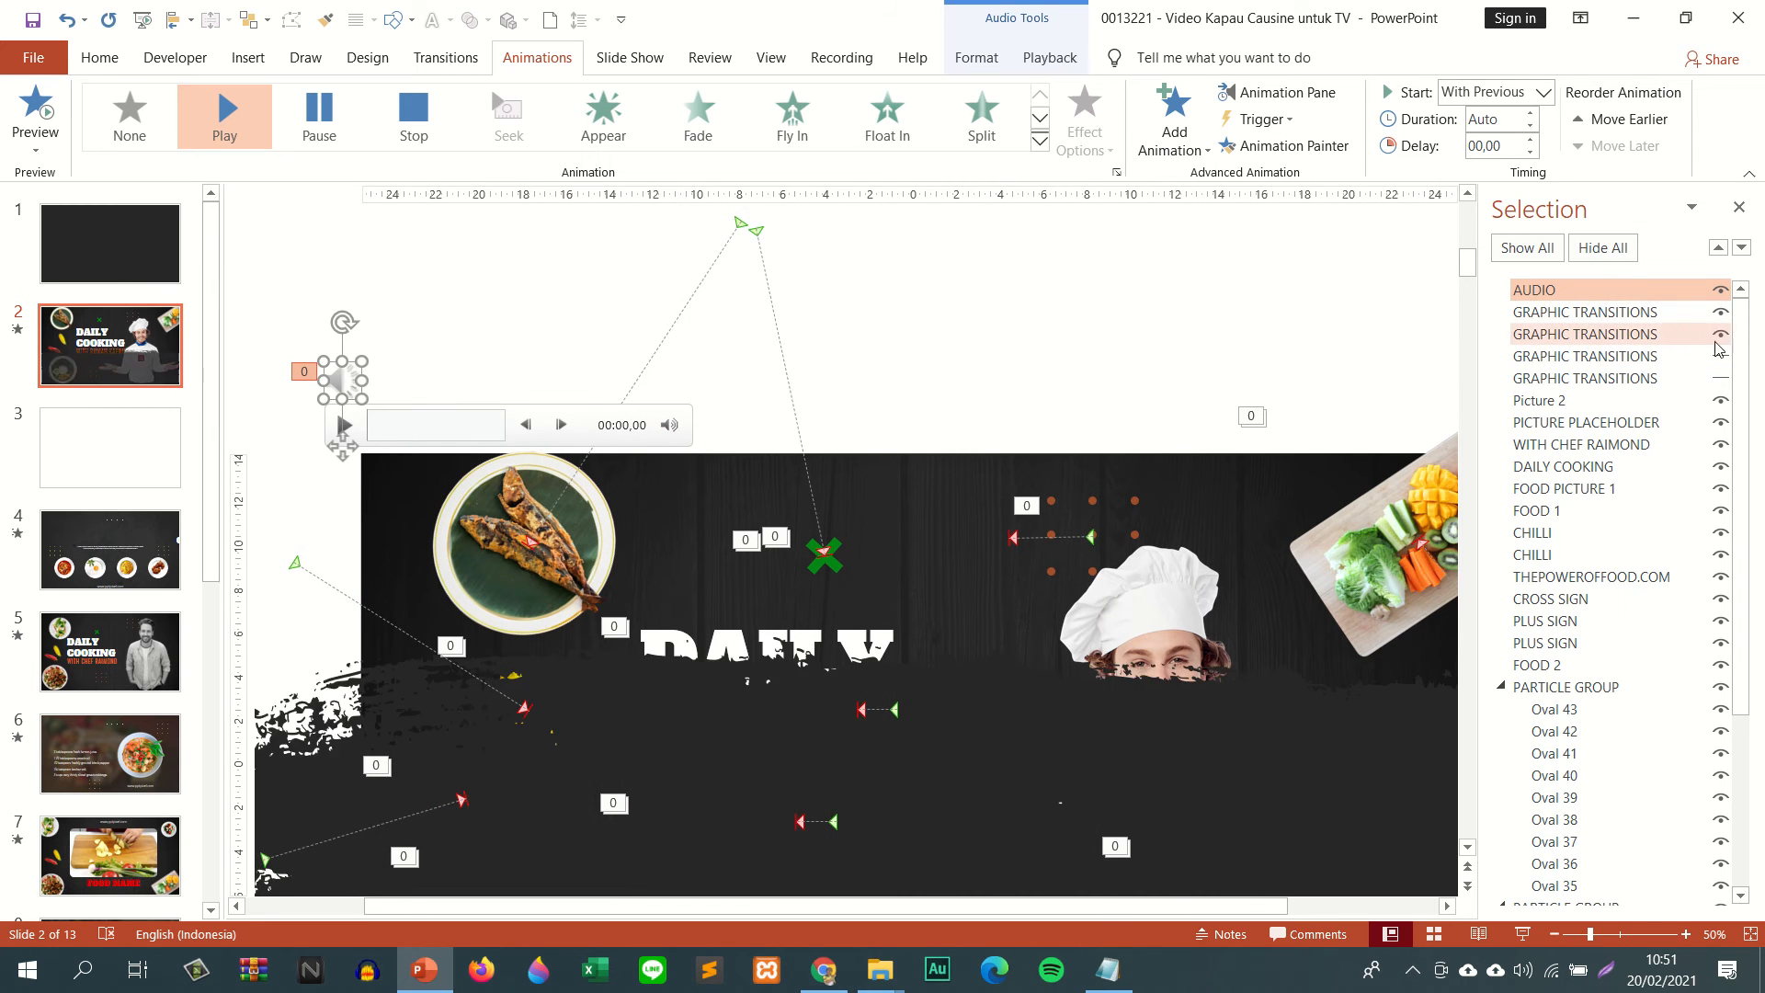
left_click(1722, 358)
left_click(1722, 379)
- Look through the later slides for a suitable food layout, checking slide 10 and previewing slide 7's animations
scroll(104, 647, "down", 3)
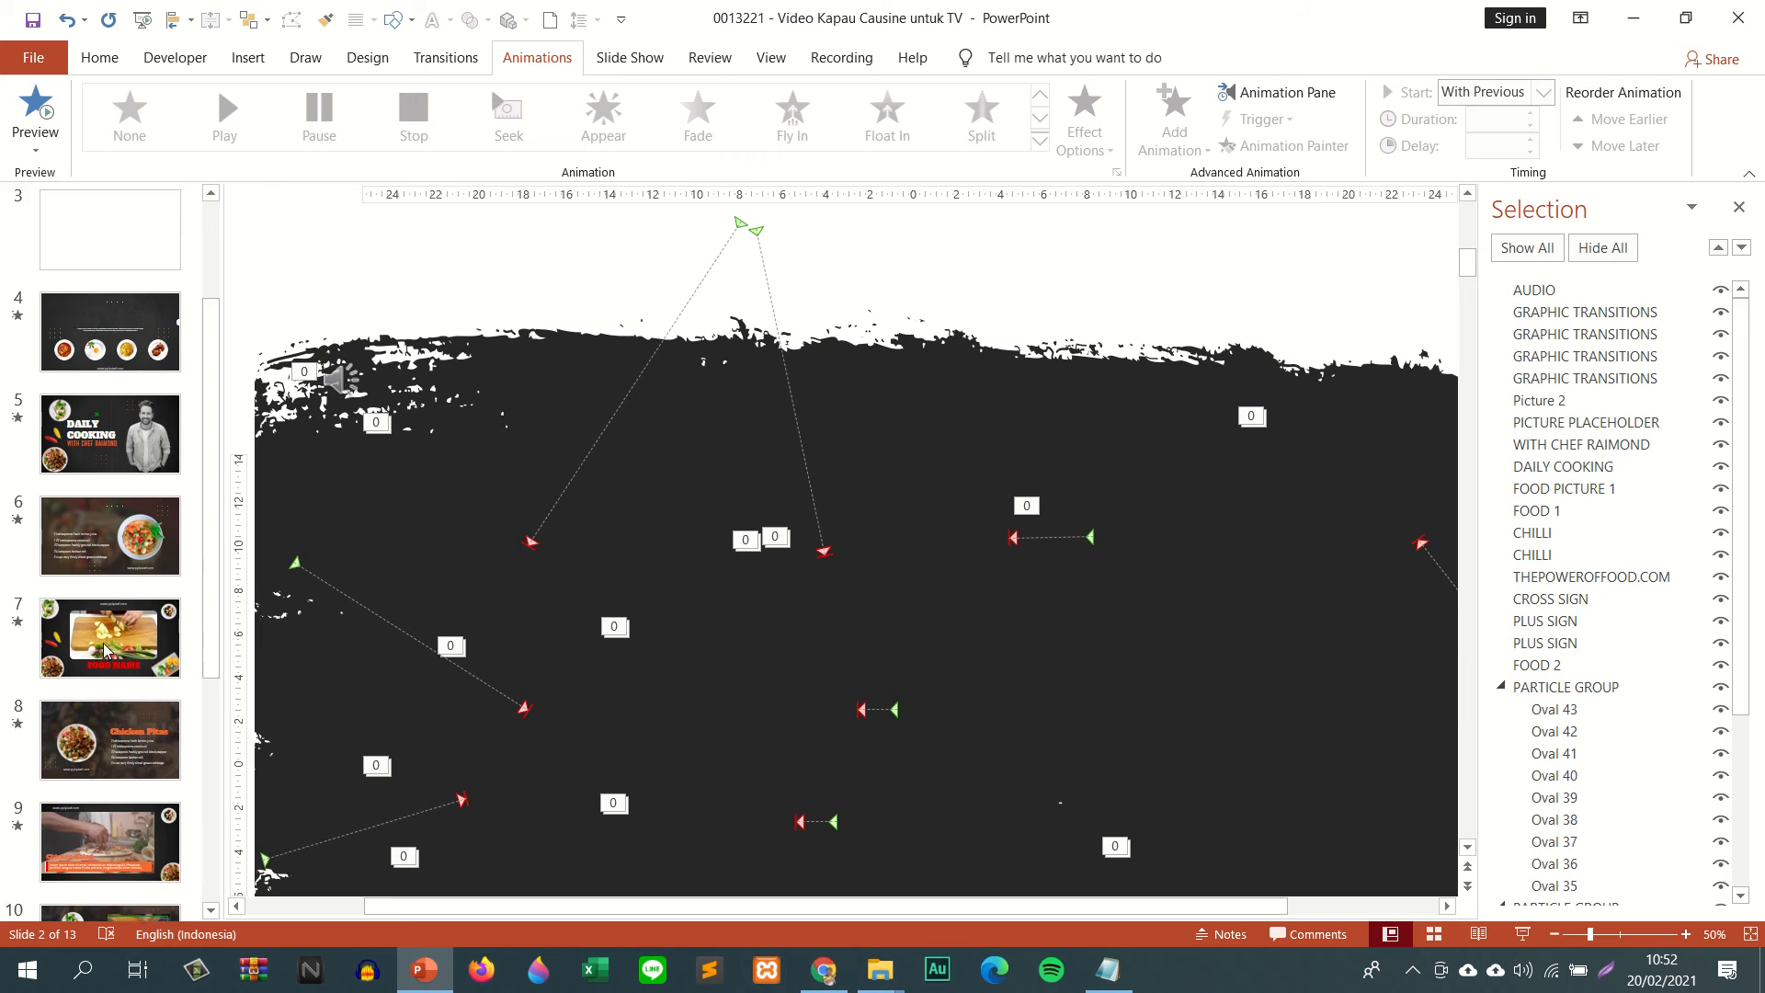
scroll(110, 699, "down", 2)
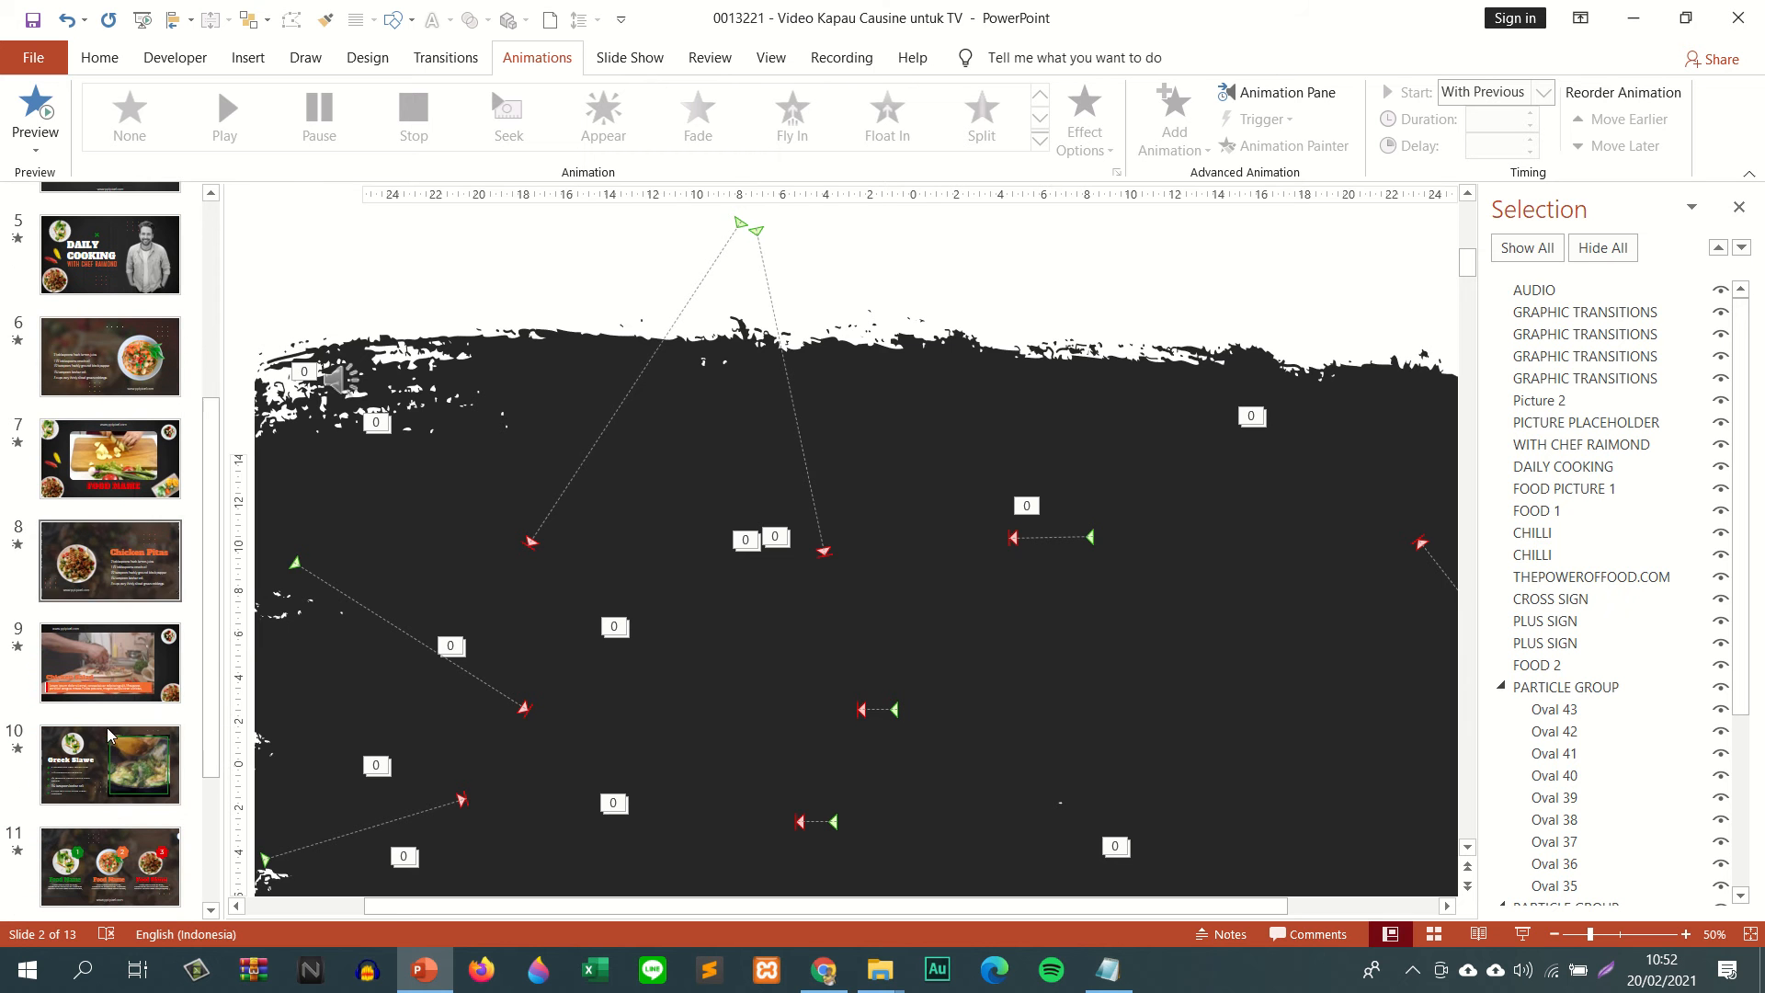
left_click(74, 757)
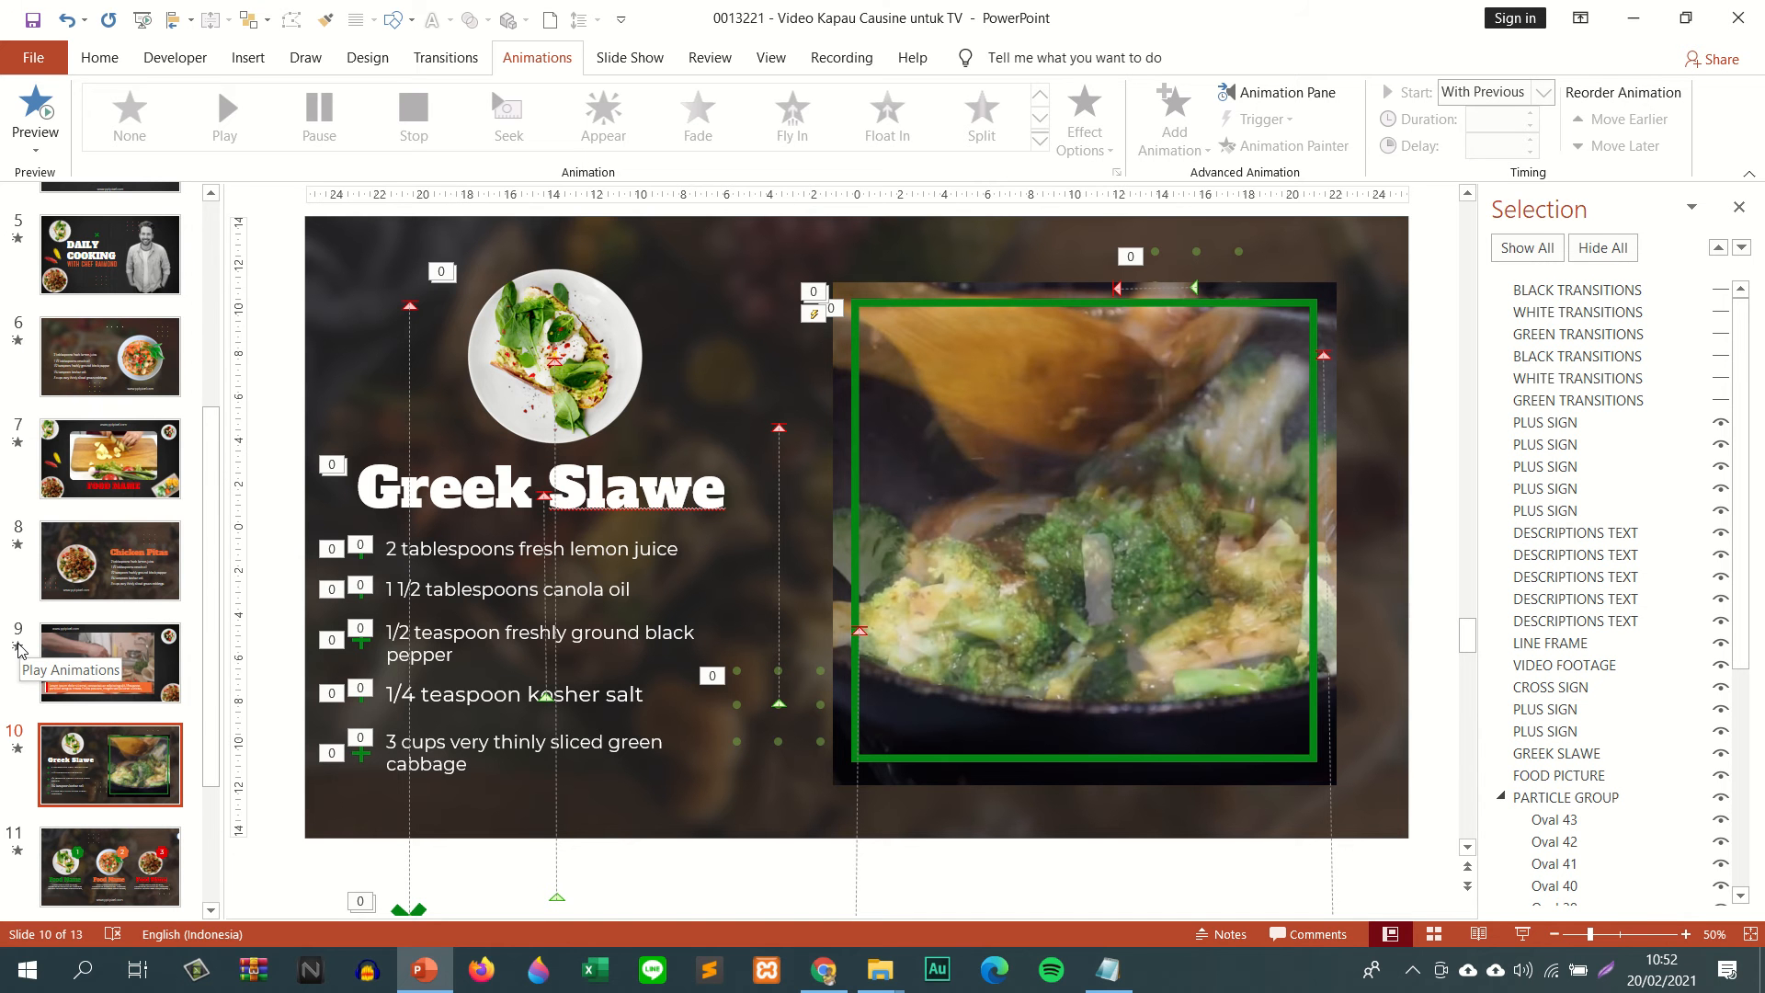
left_click(17, 443)
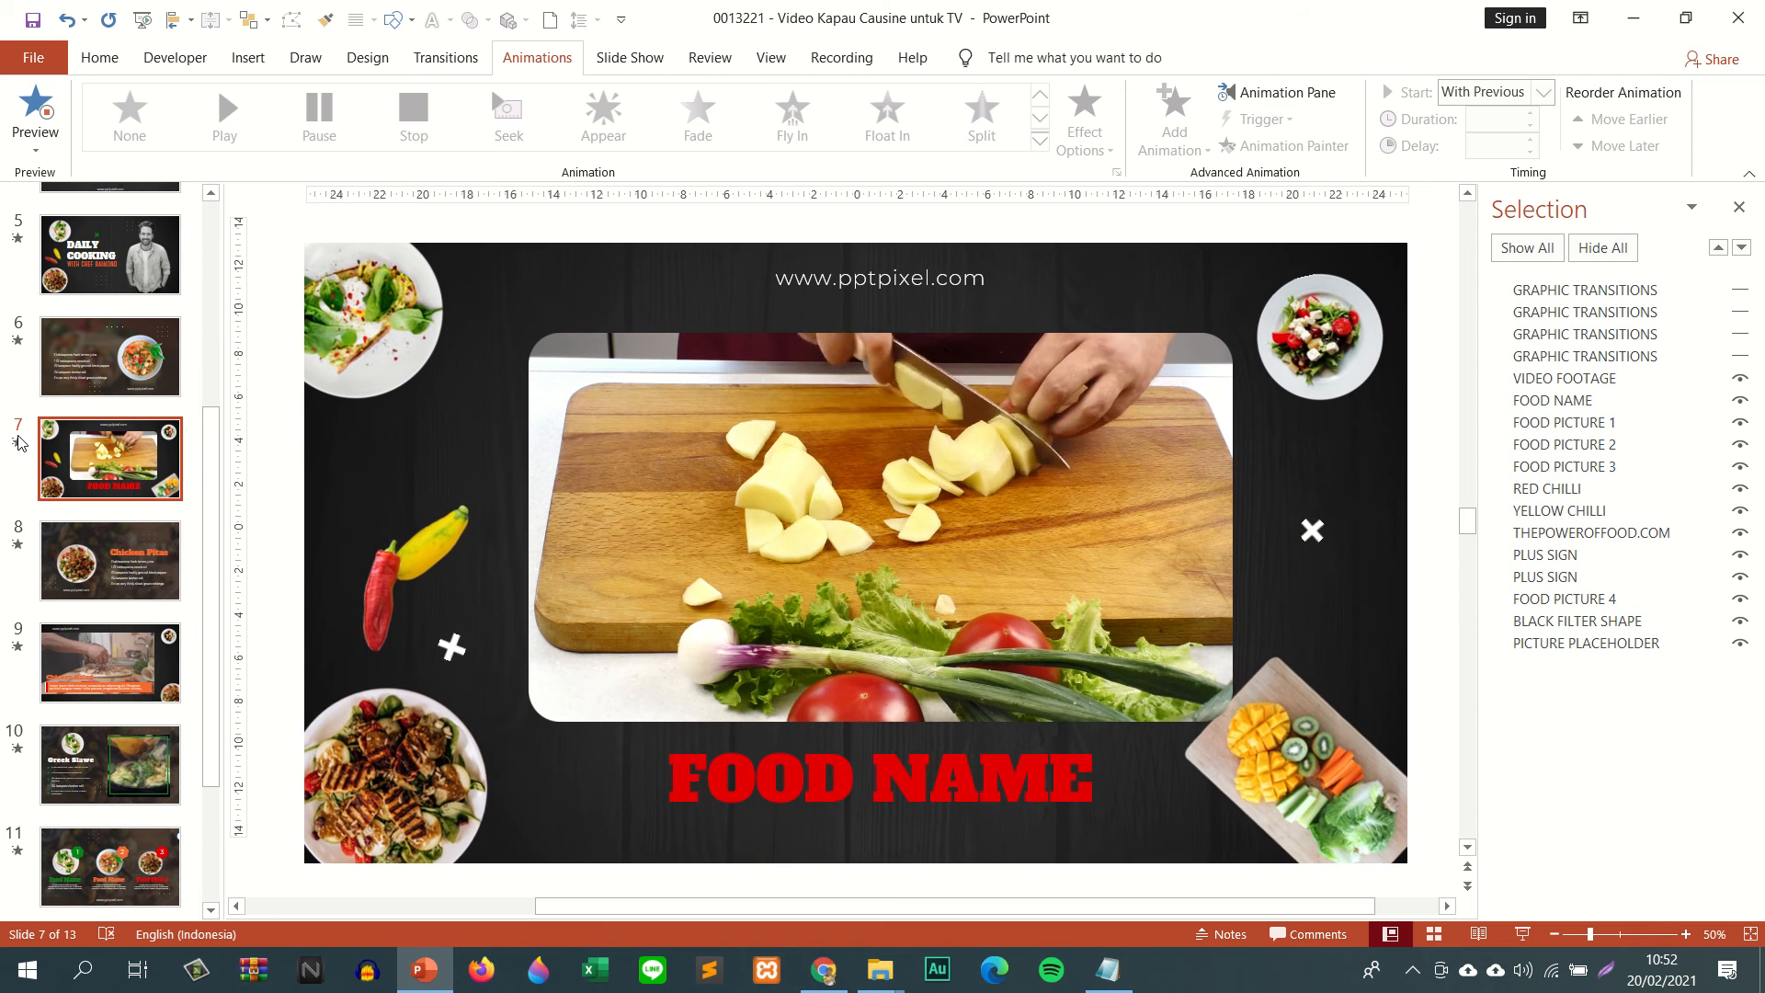
- Duplicate slide 11 with the three food pictures, move the copy directly after slide 2, and preview its animations
scroll(101, 552, "down", 2)
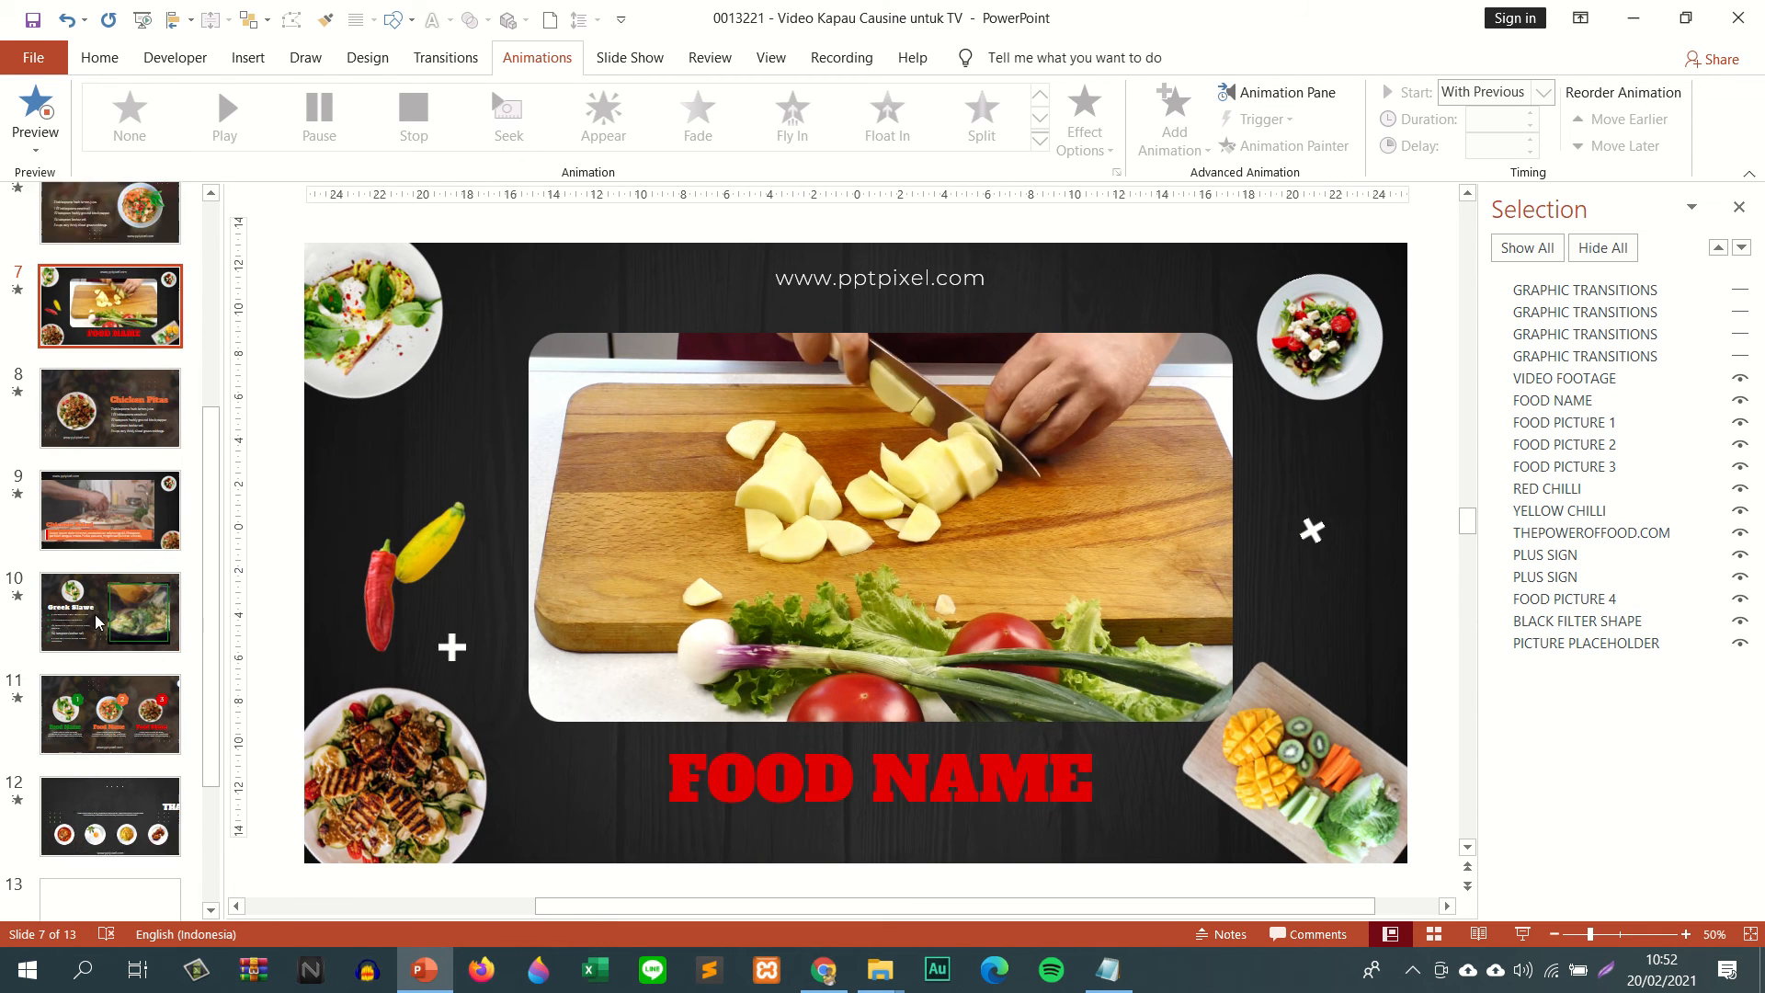
left_click(109, 654)
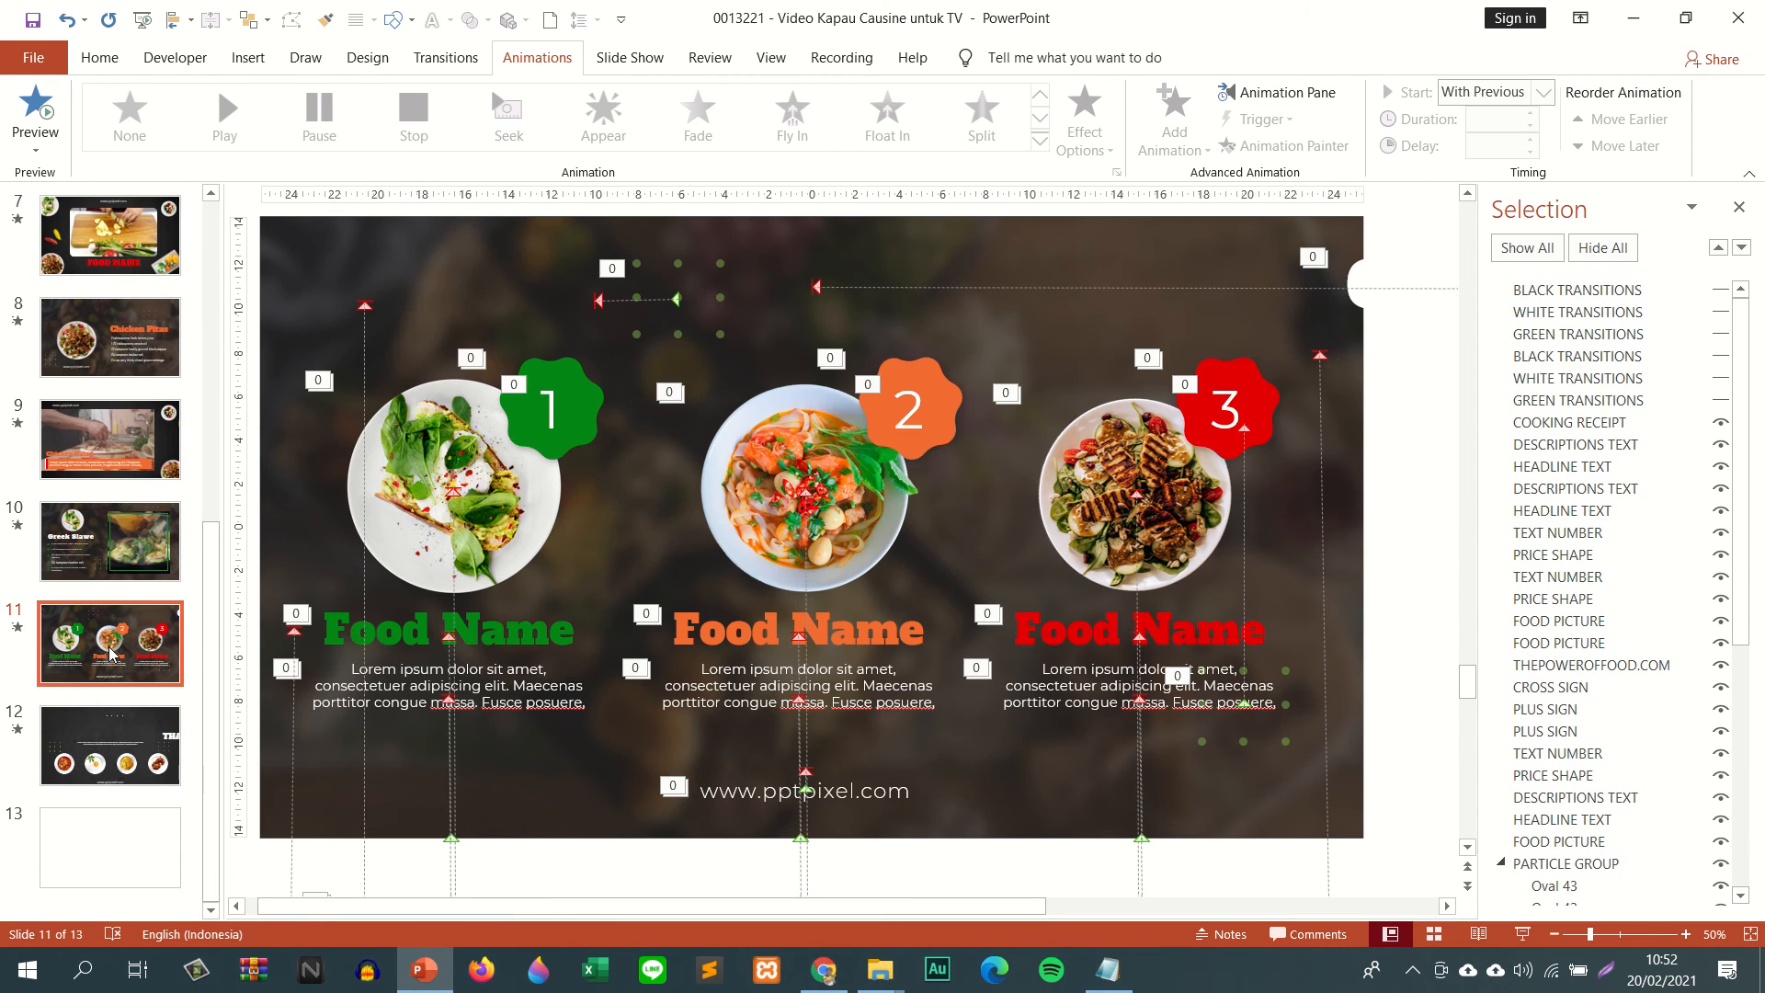
mouse_move(111, 659)
left_mouse_down()
mouse_move(134, 515)
mouse_move(115, 649)
left_mouse_up()
right_click(118, 656)
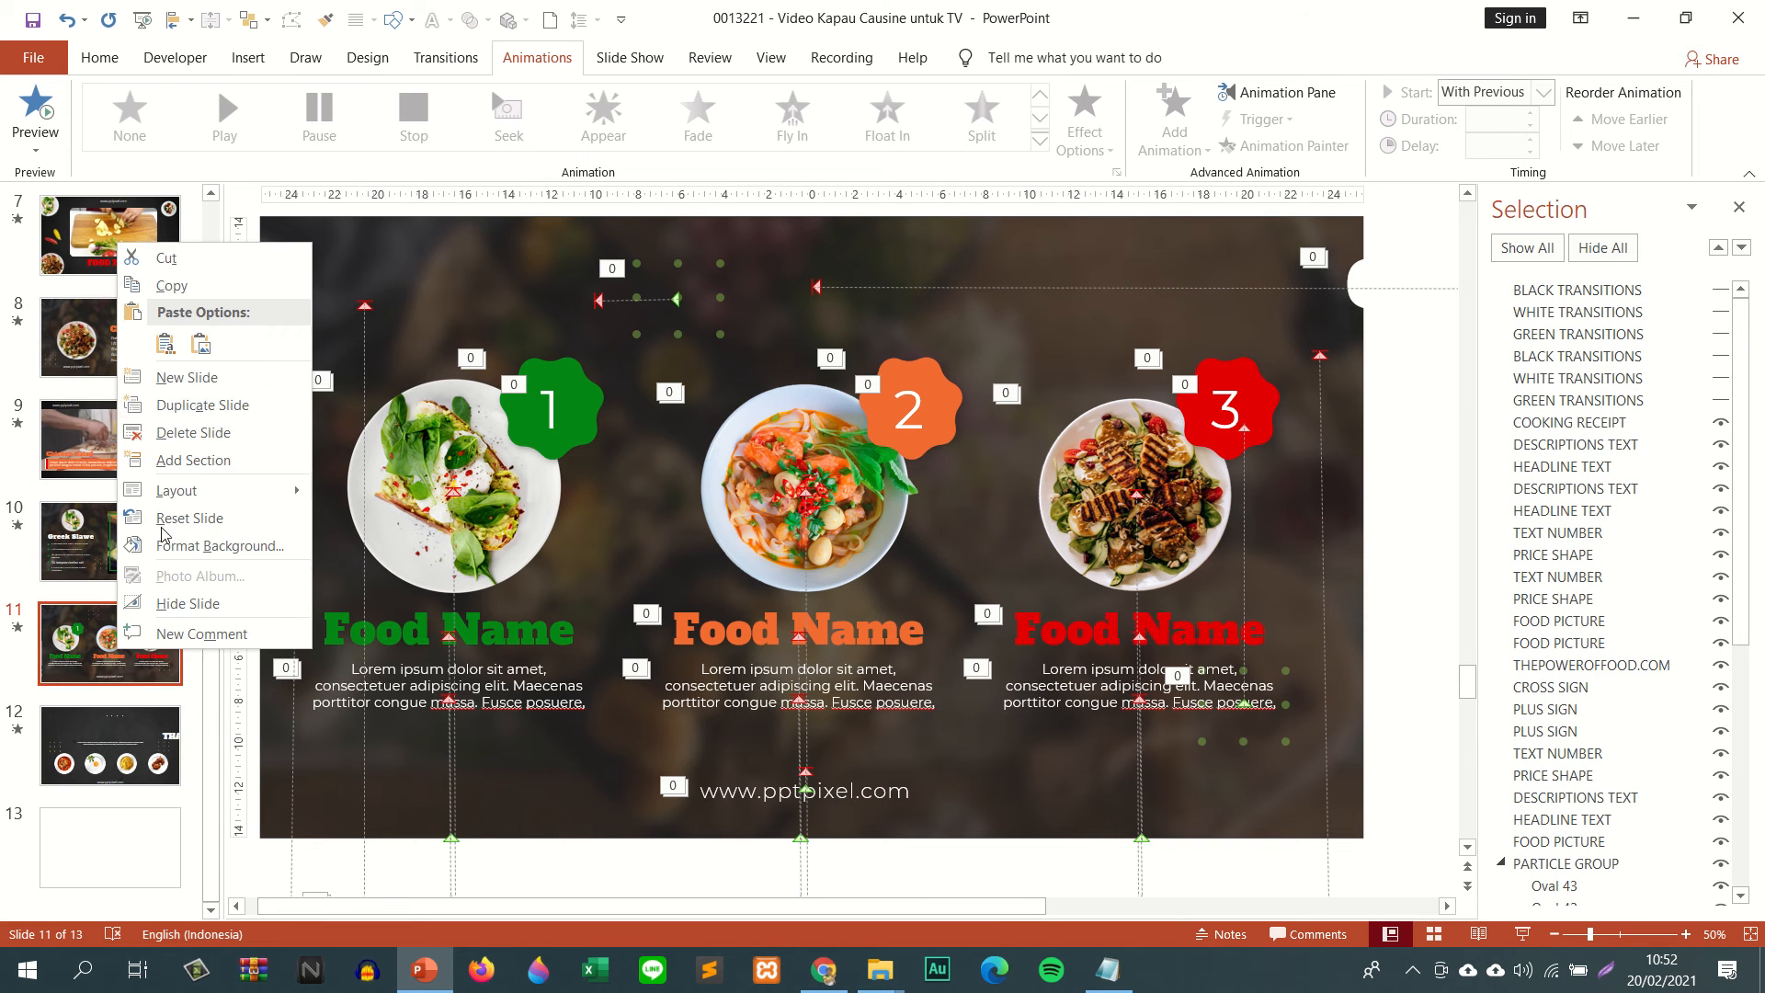
left_click(197, 405)
scroll(210, 696, "up", 4)
scroll(165, 816, "down", 3)
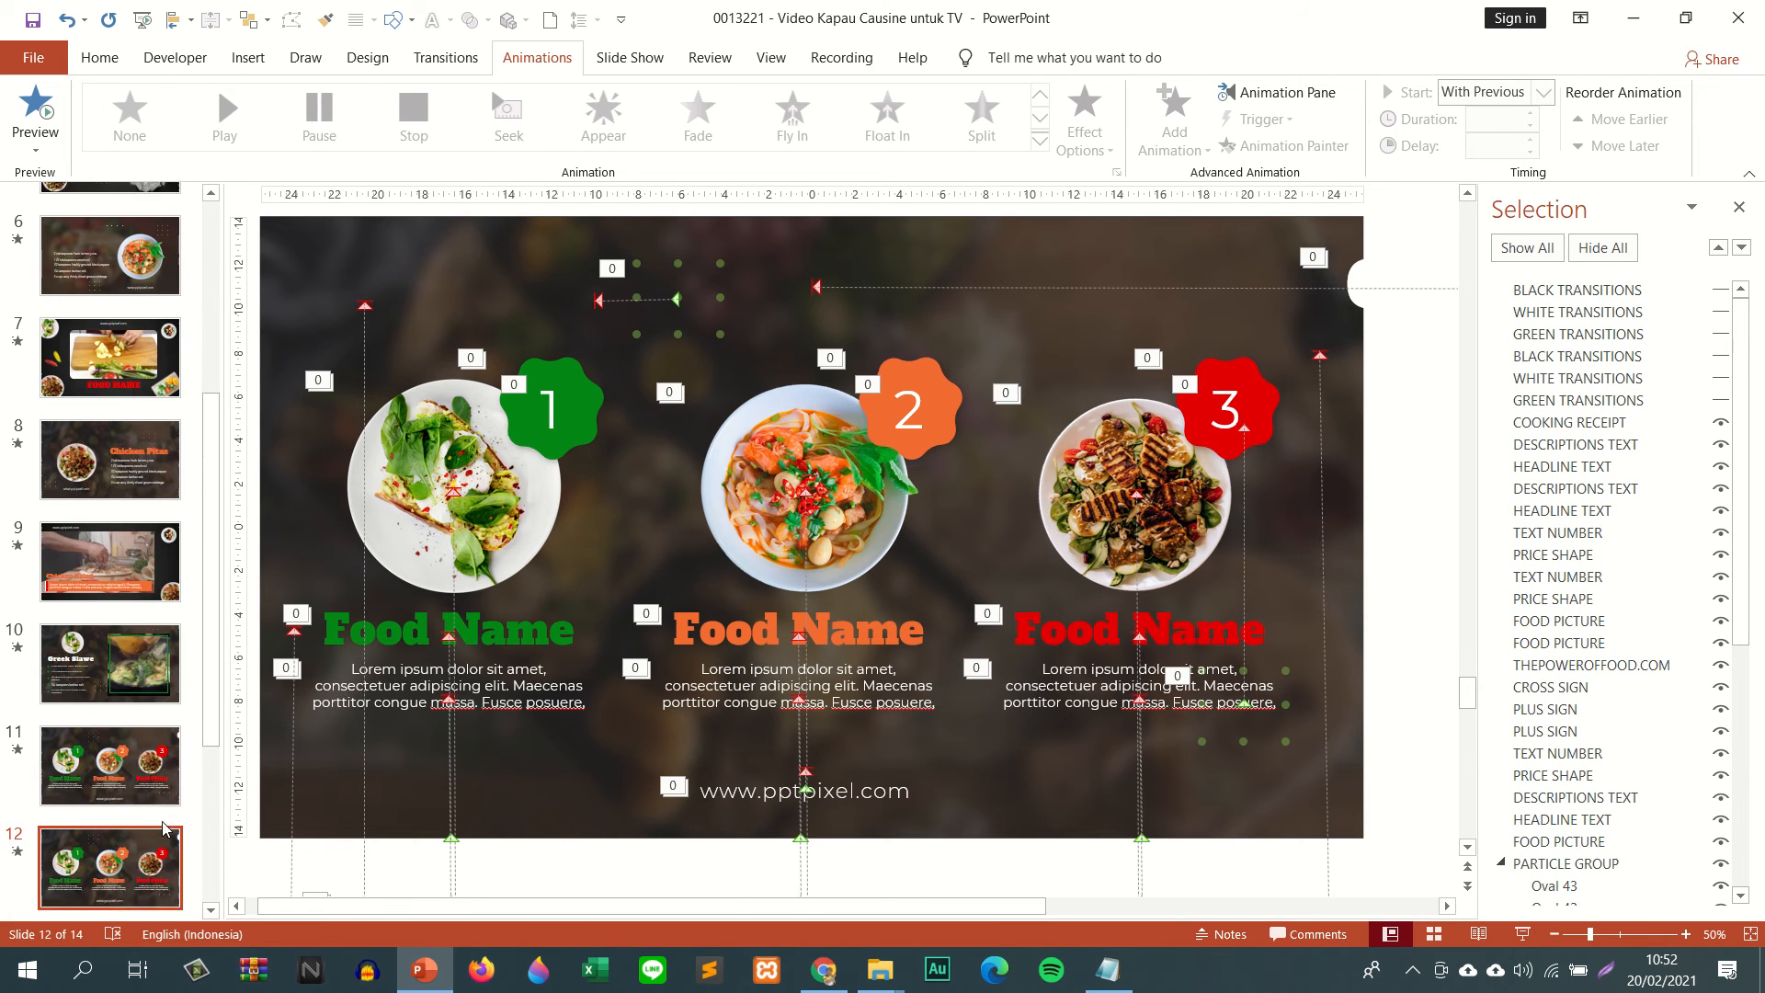
left_click_drag(140, 818, 143, 317)
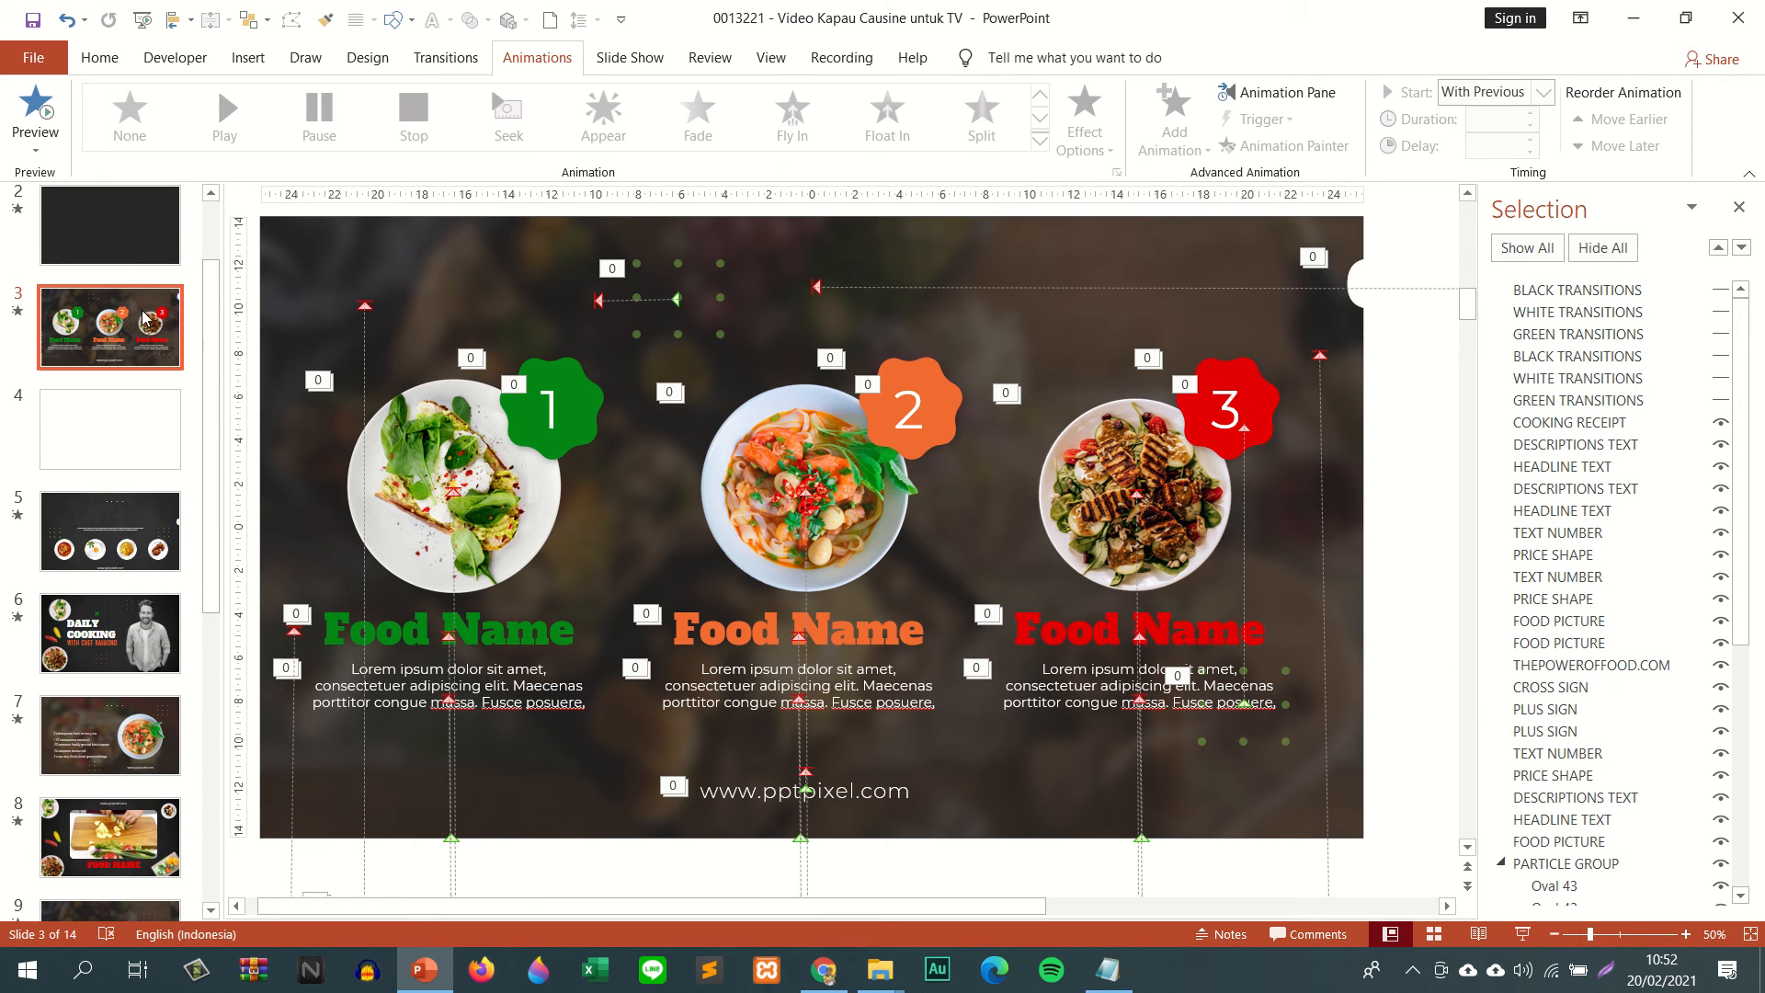
left_click(491, 502)
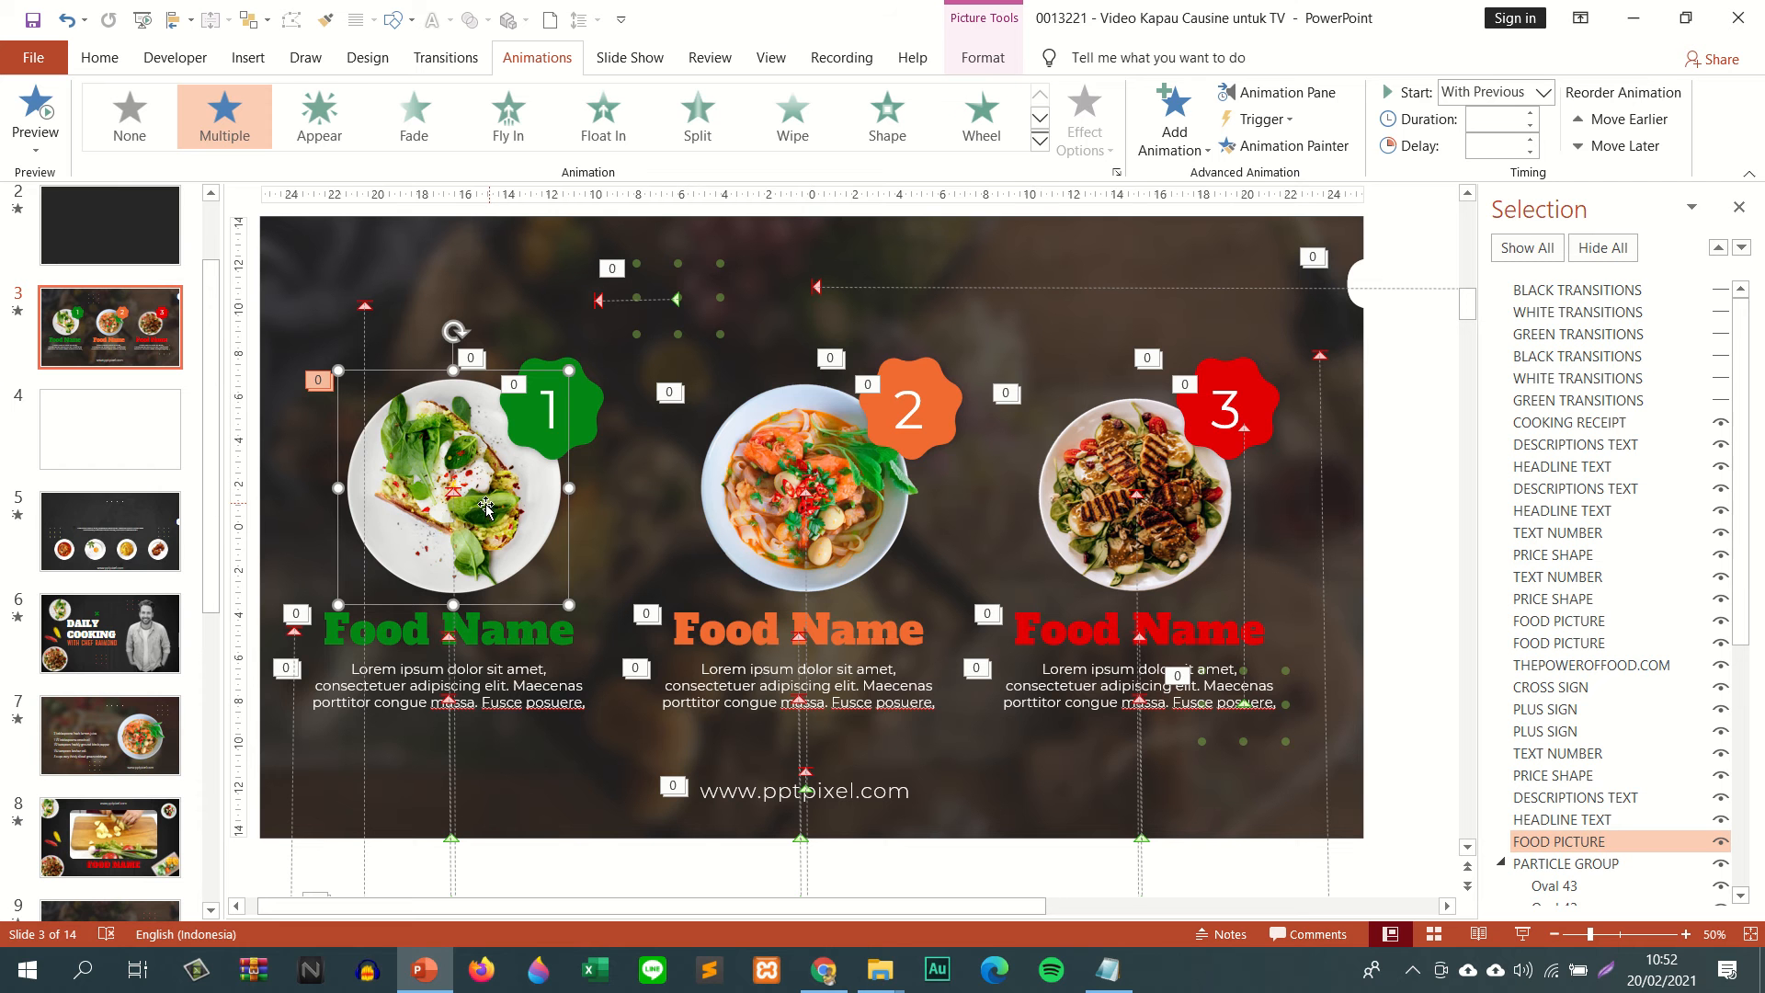
left_click(18, 313)
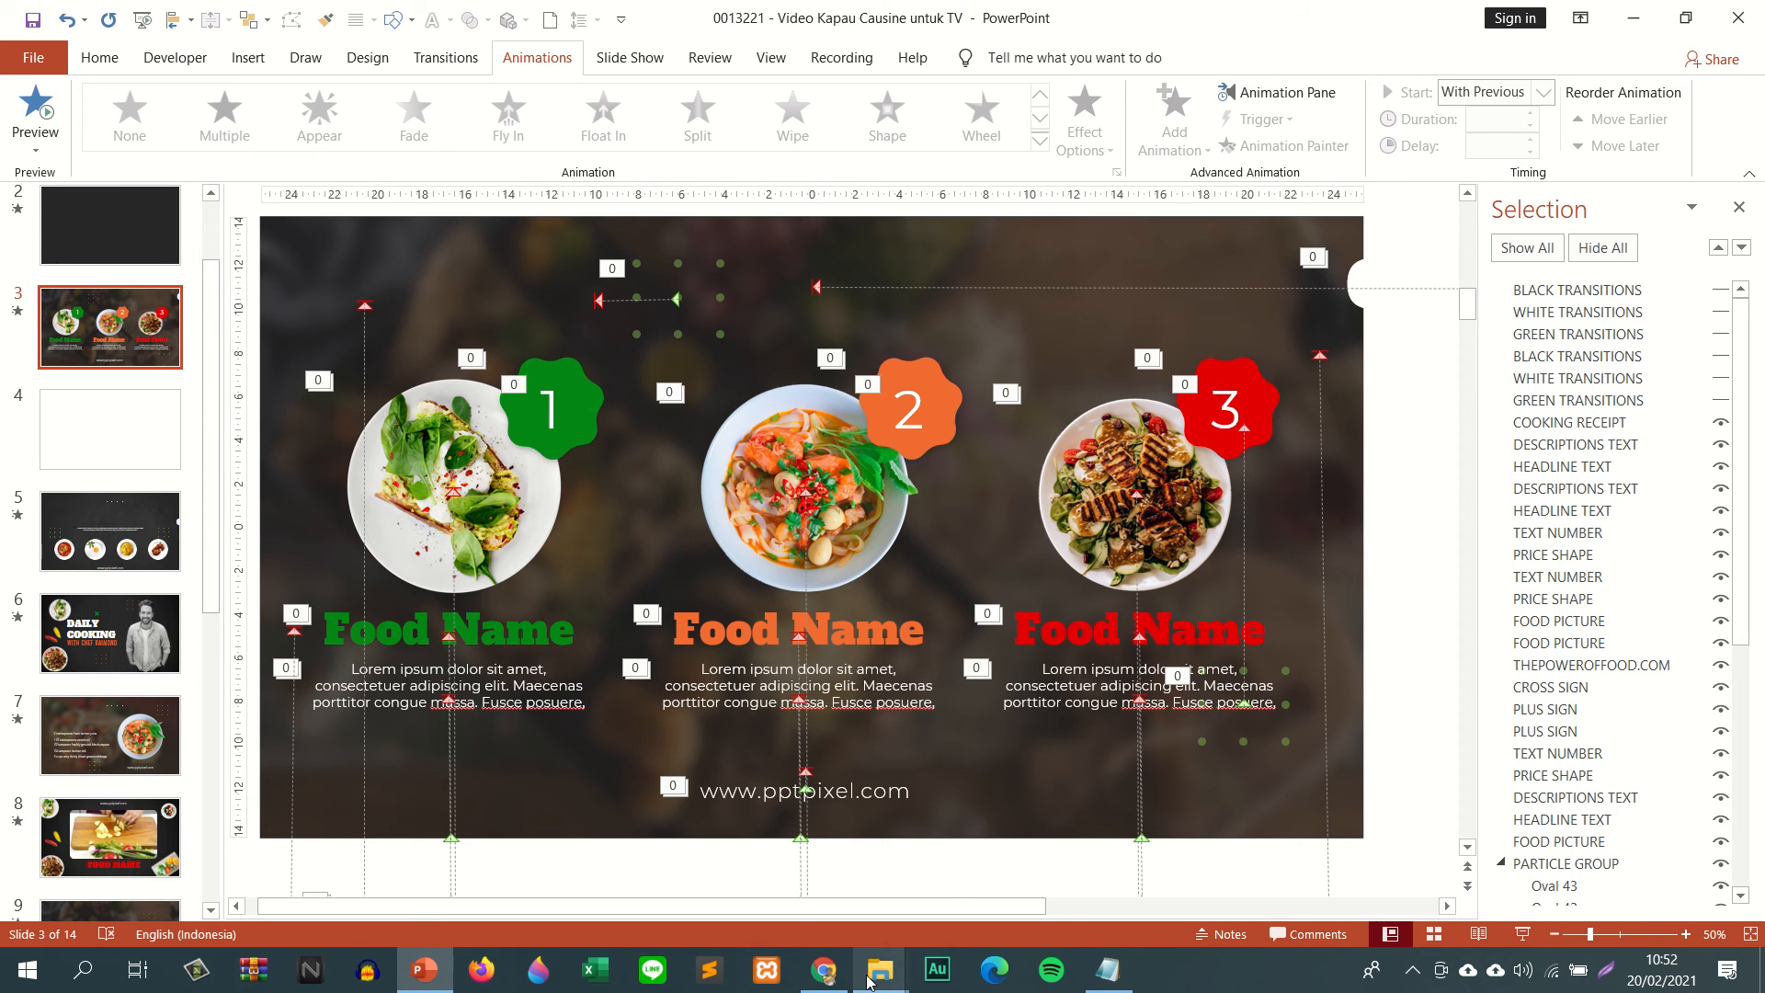
- Switch to File Explorer, open the Rumah Kapau photo folder and examine the dish photos DSC01342, DSC01344 and DSC01347
mouse_move(870, 982)
left_click(749, 856)
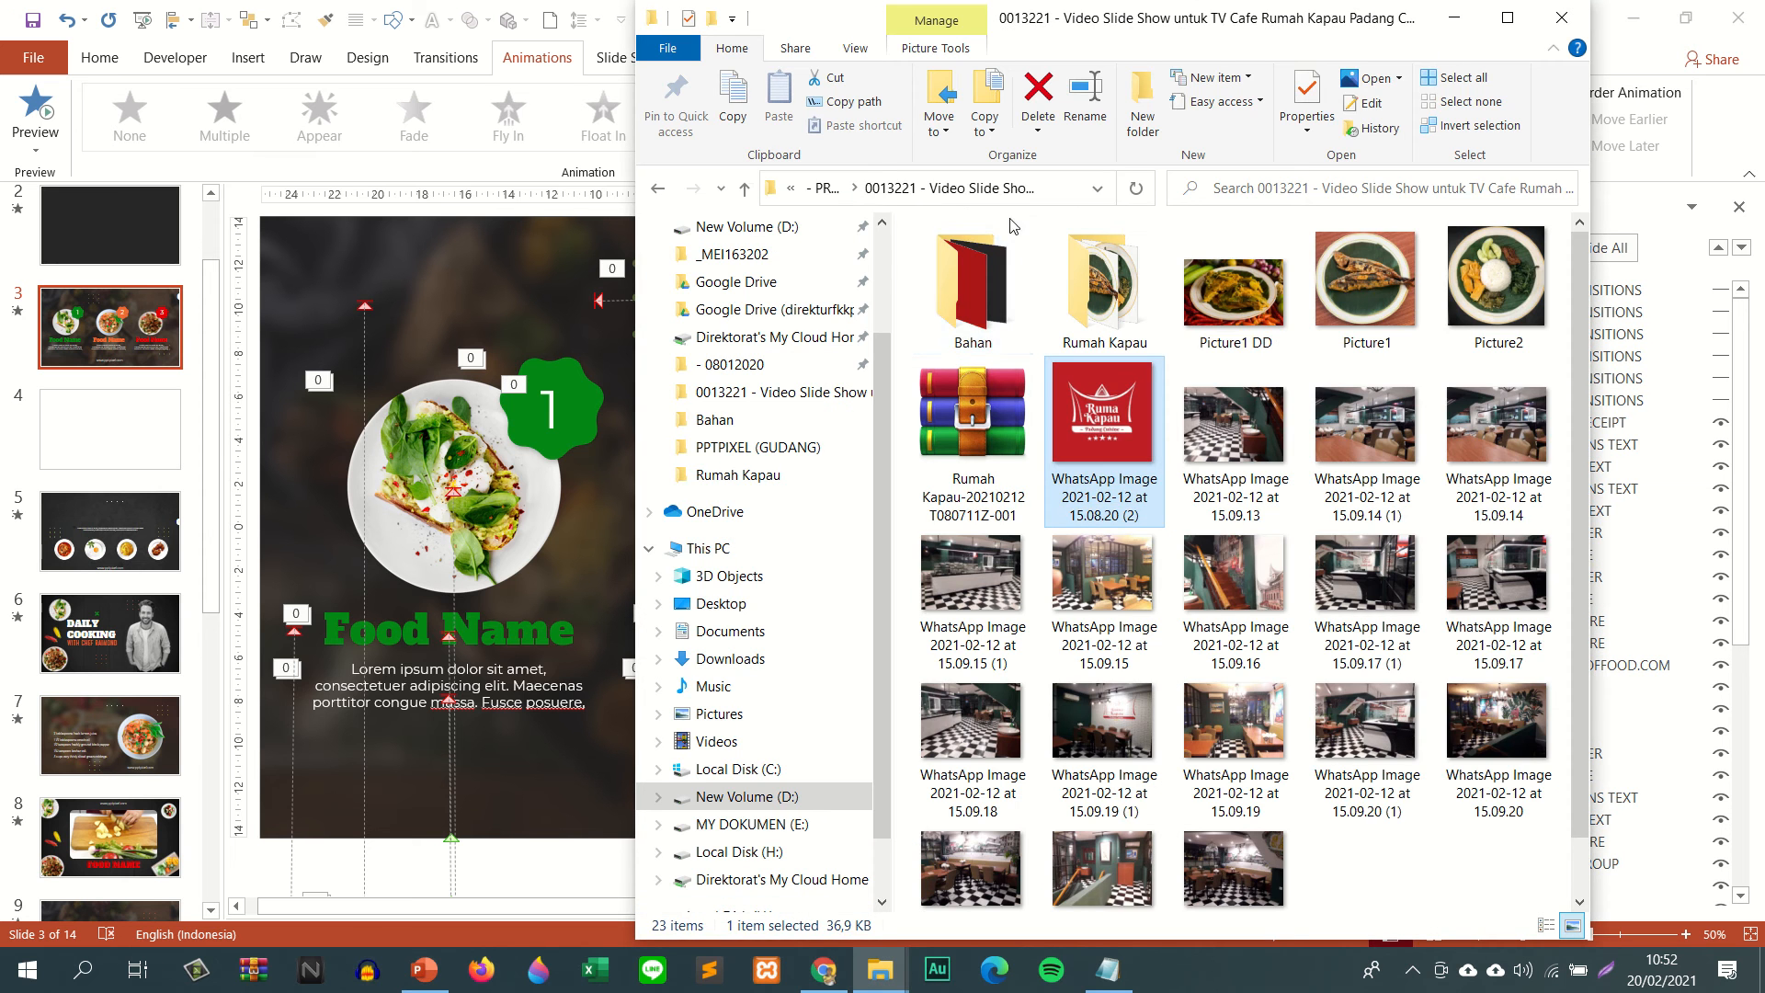
double_click(1105, 281)
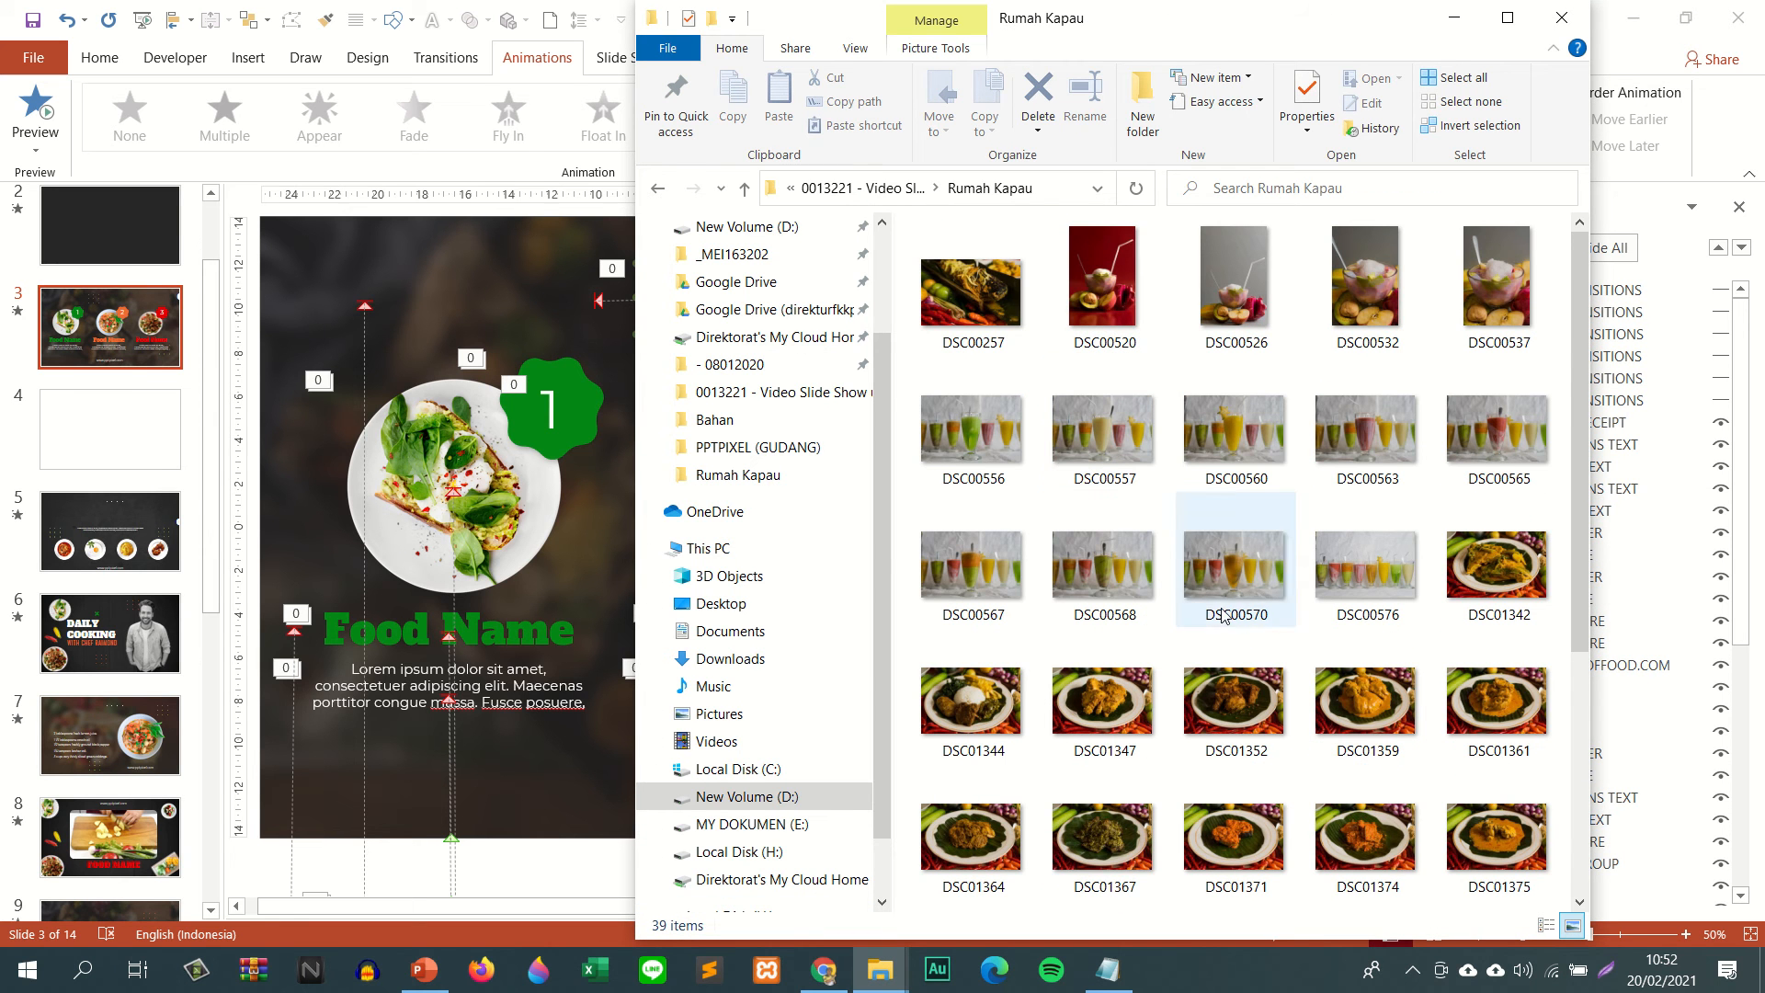
left_click(1508, 18)
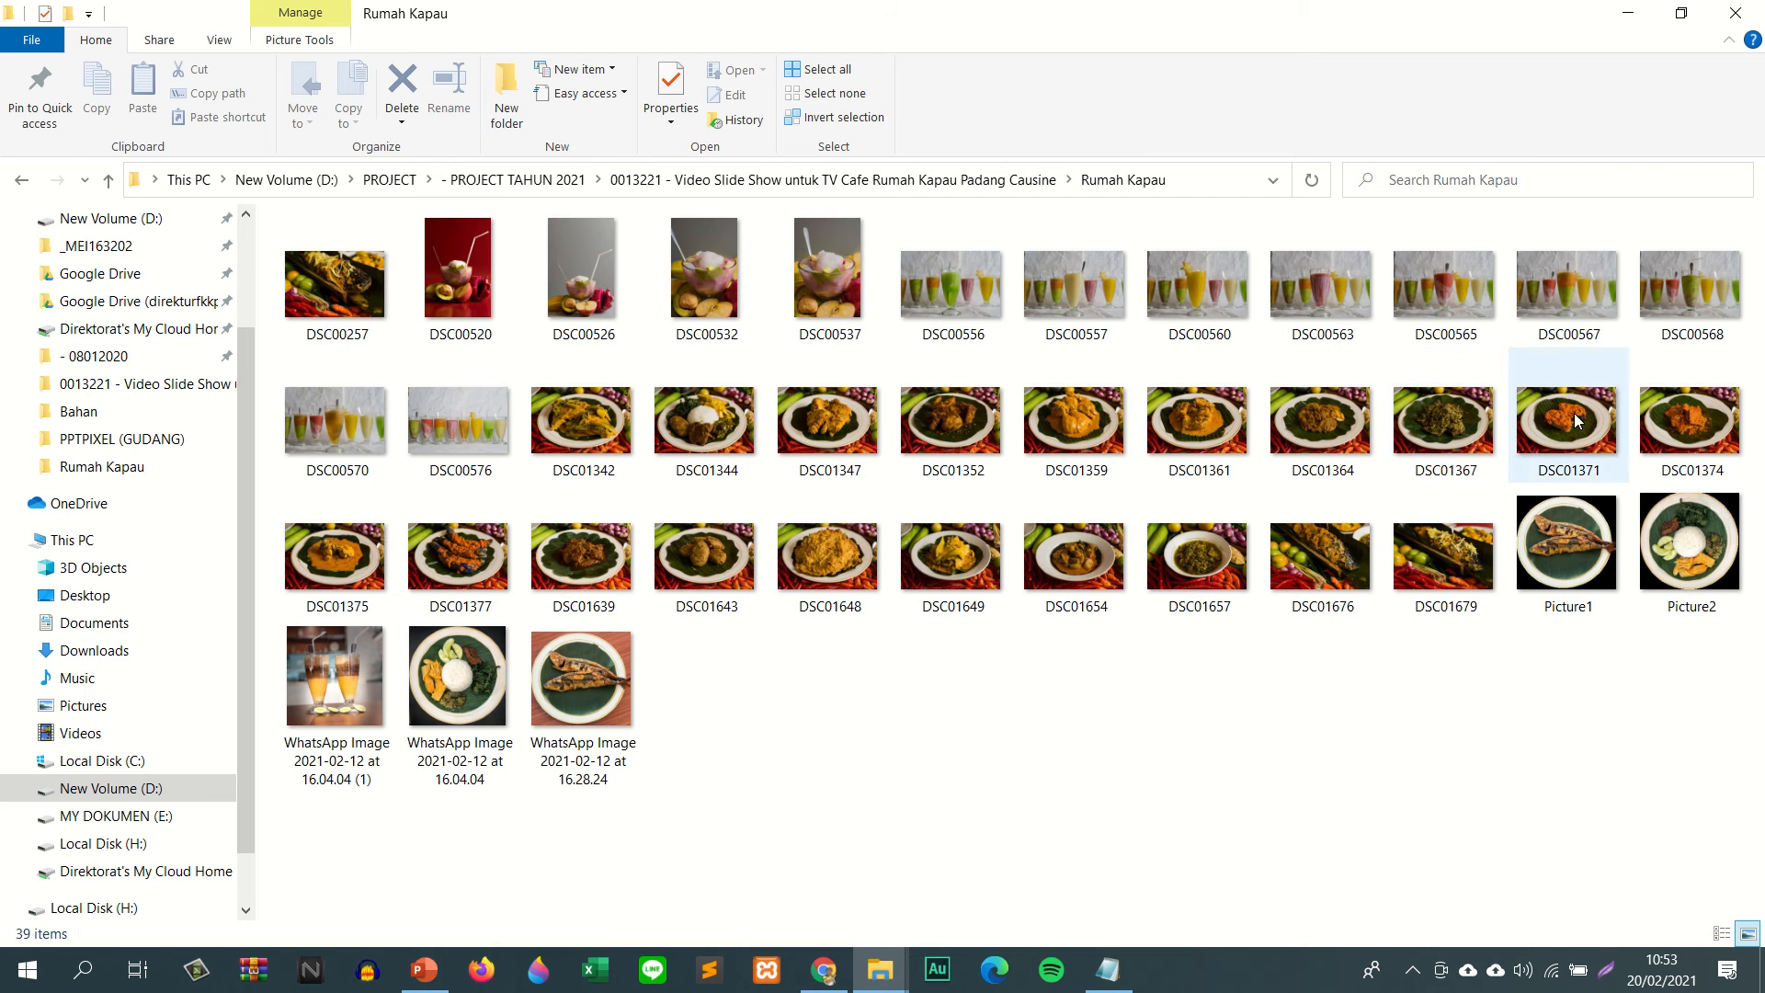
left_click(595, 448)
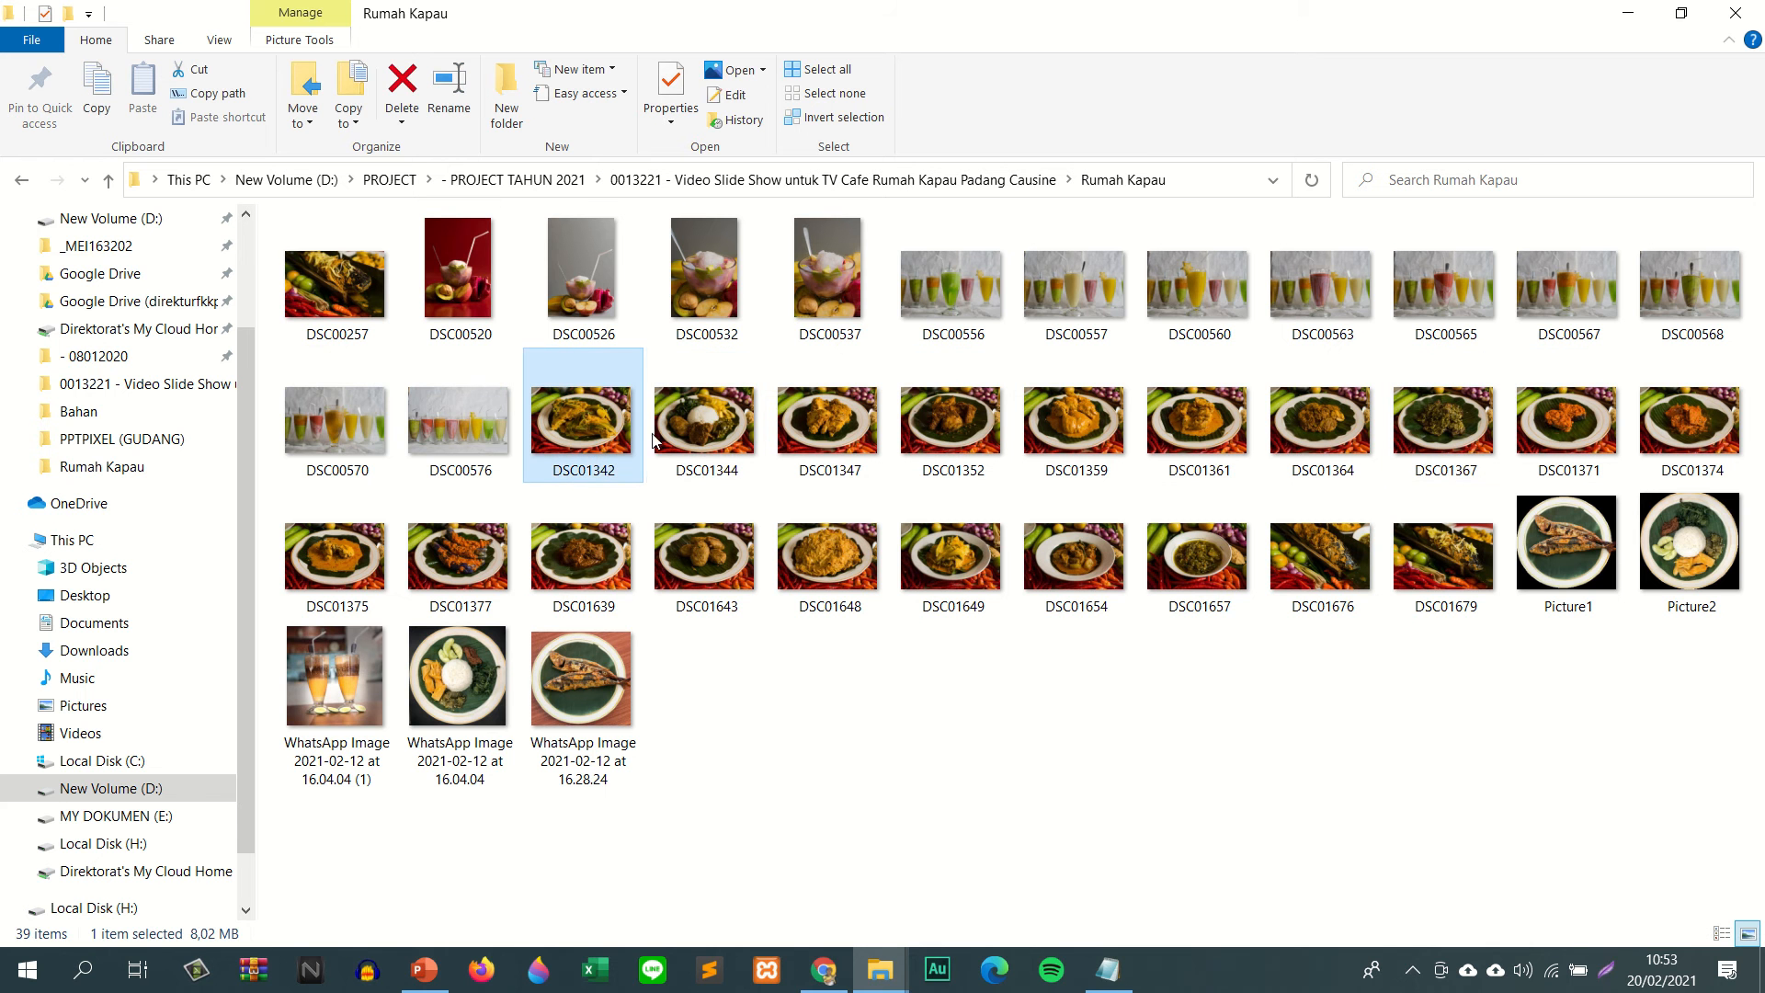
left_click(701, 438)
left_click(807, 436)
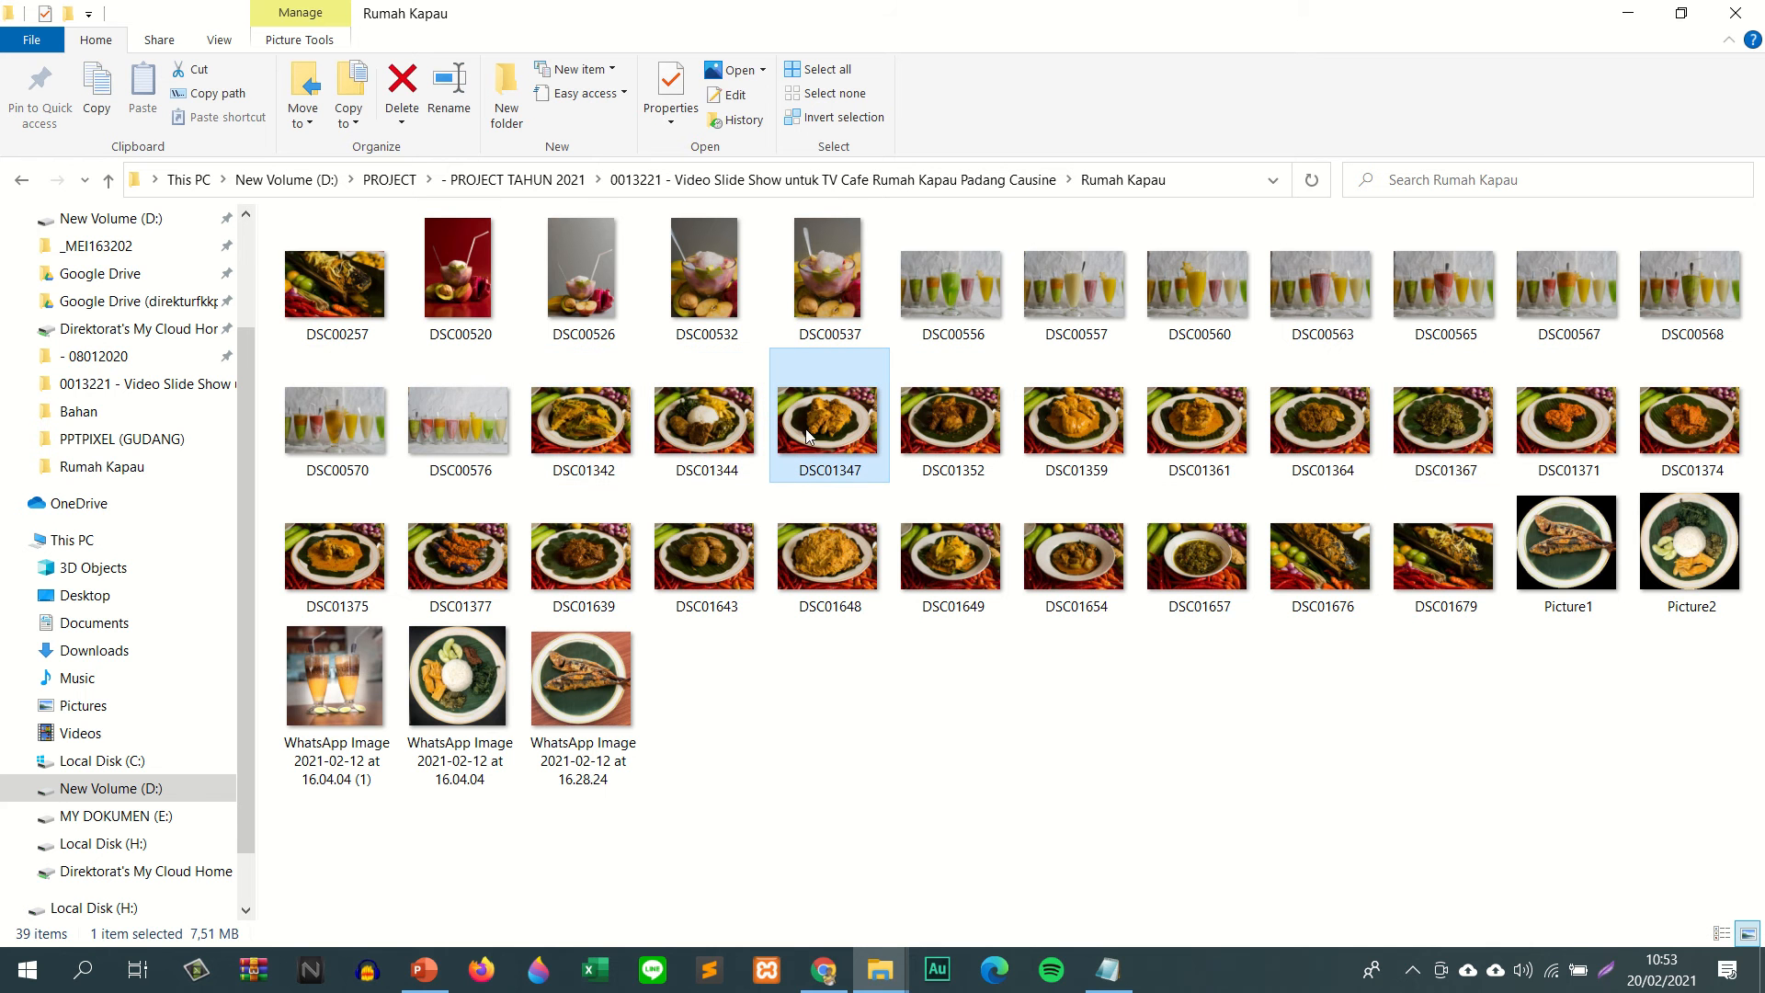
left_click(1629, 13)
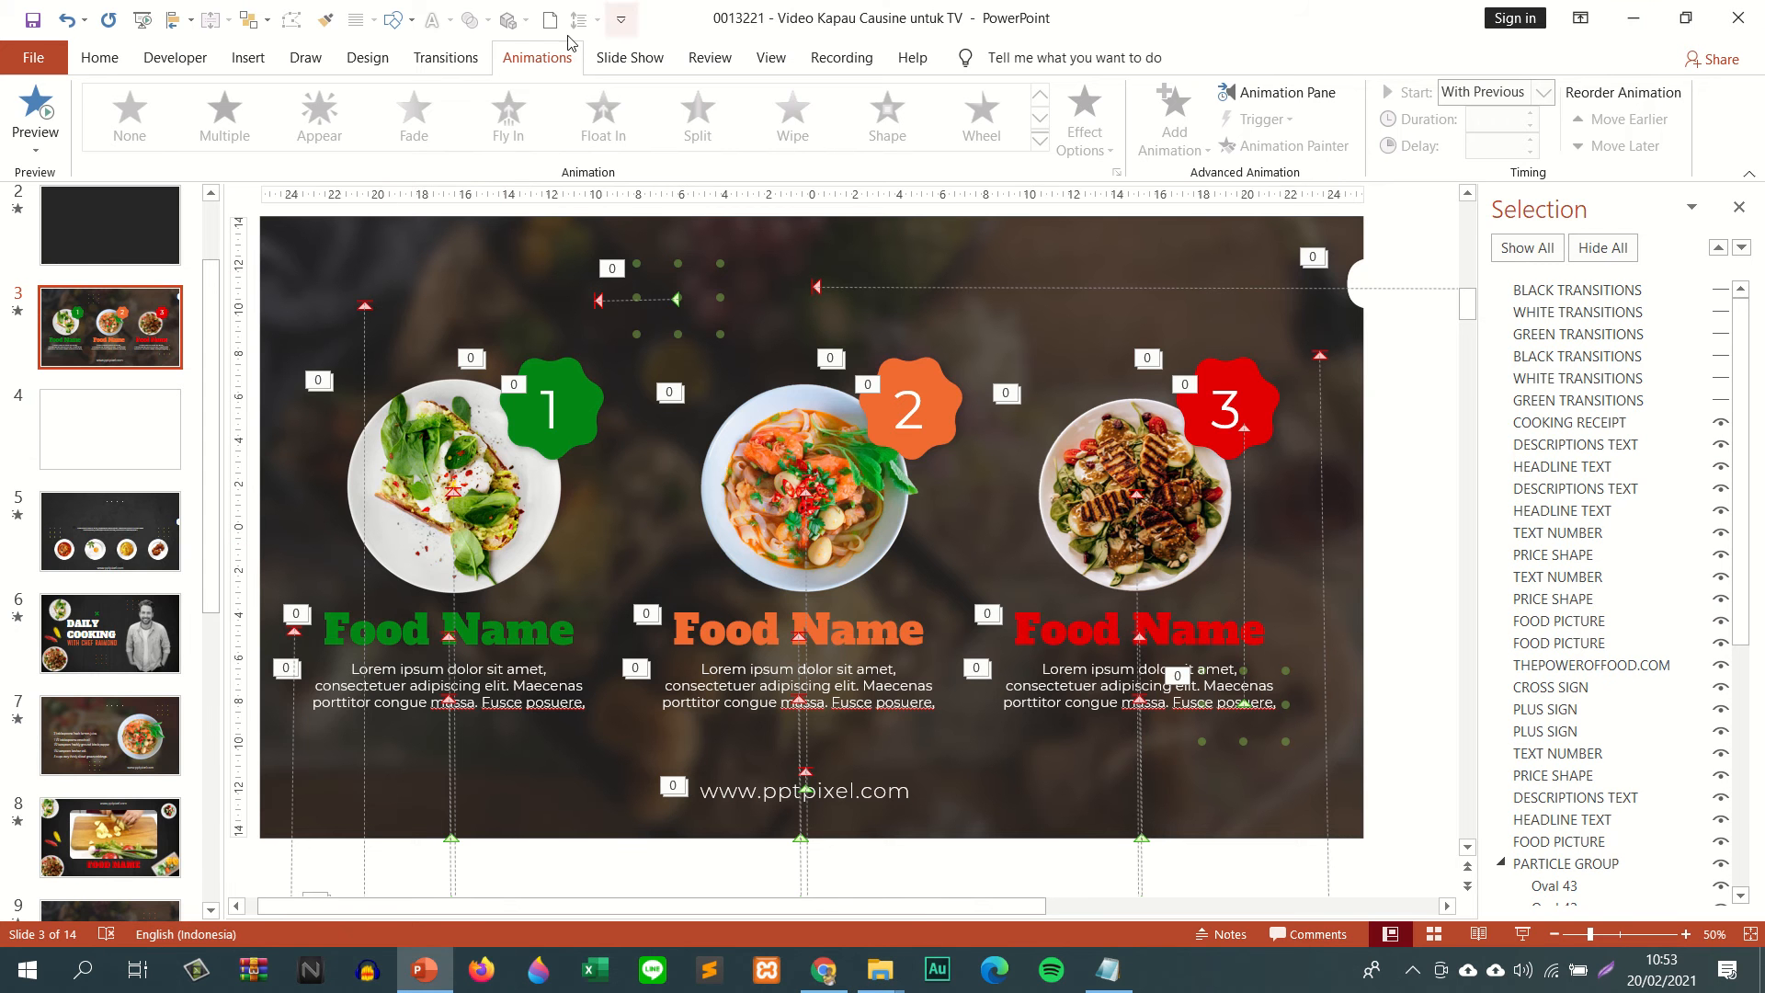
- Draw a circle about 9.8 cm in diameter over the first food picture on slide 3
left_click(412, 22)
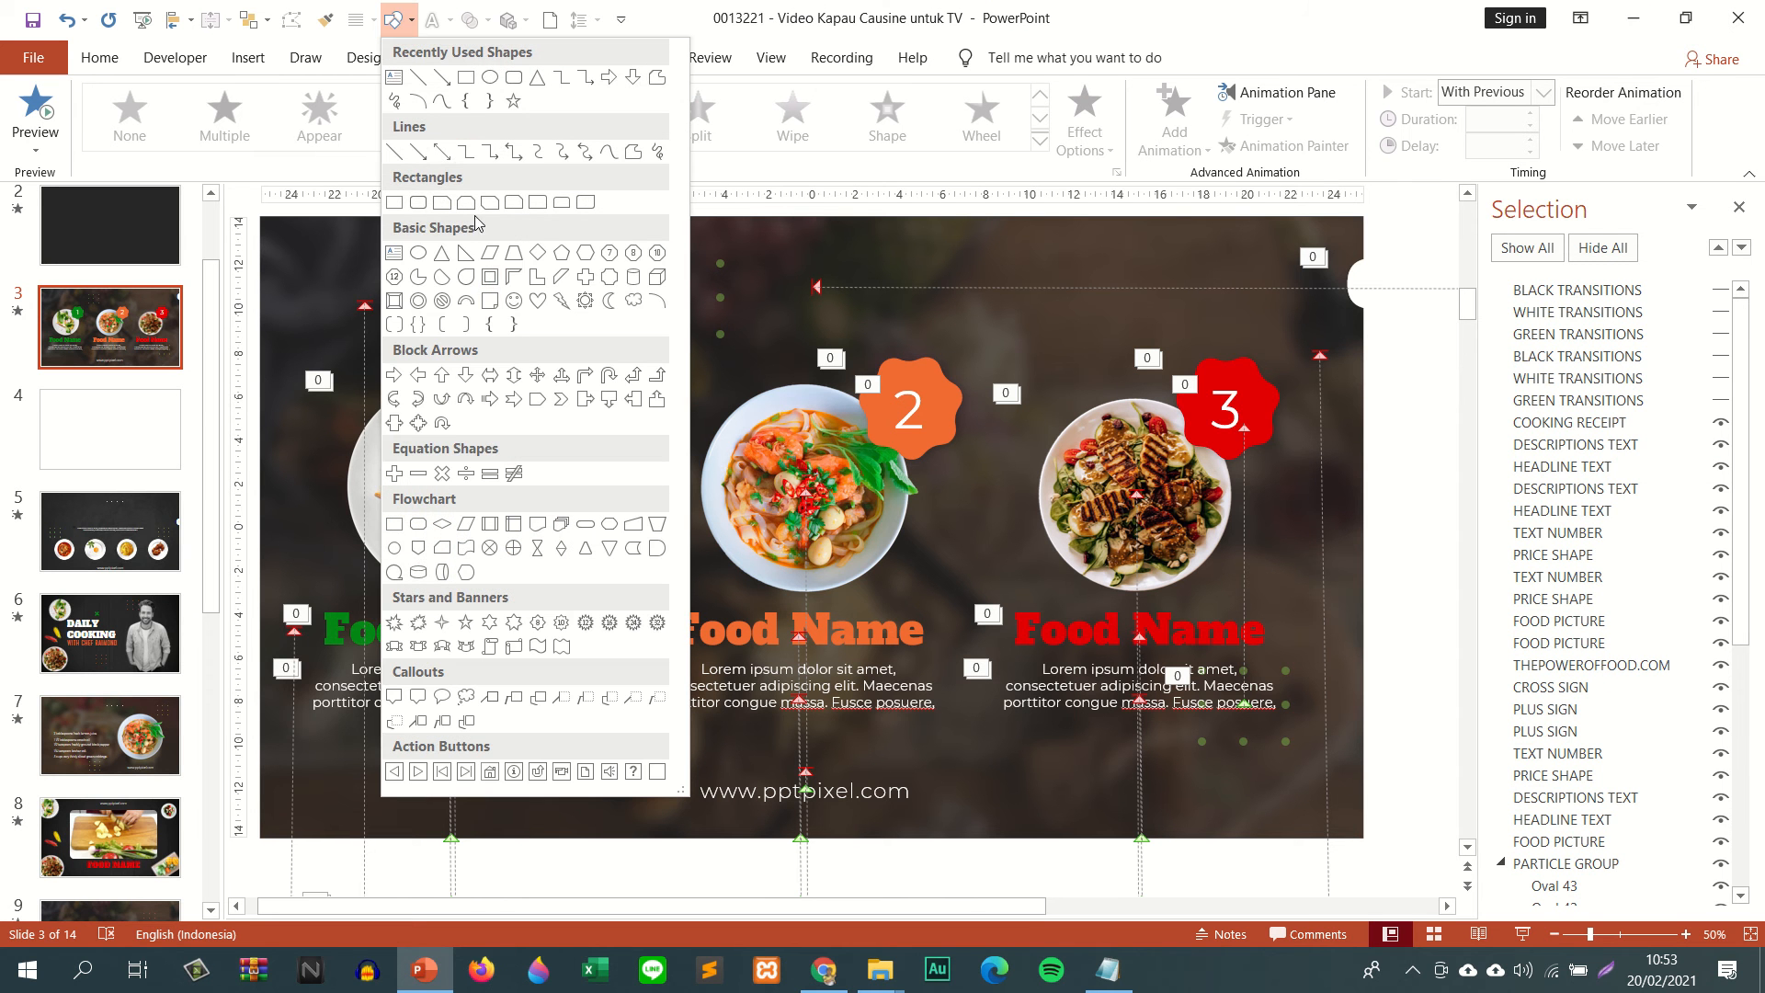
left_click(491, 77)
left_click_drag(377, 415, 592, 630)
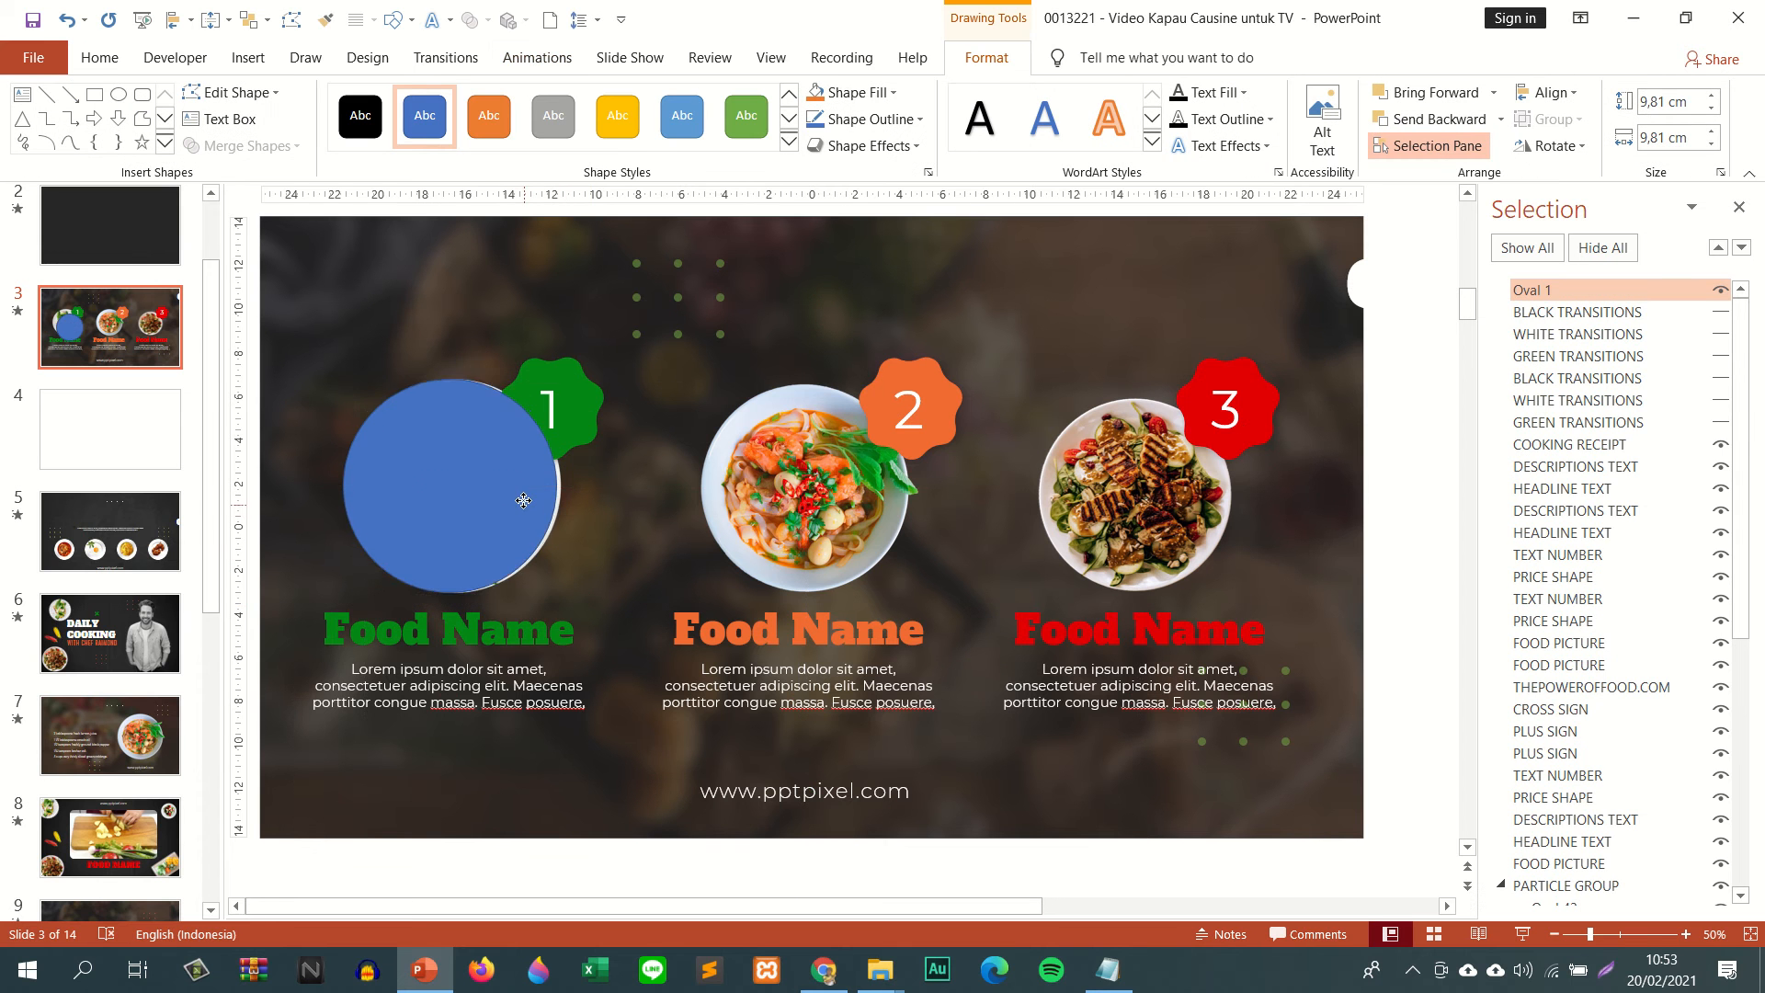